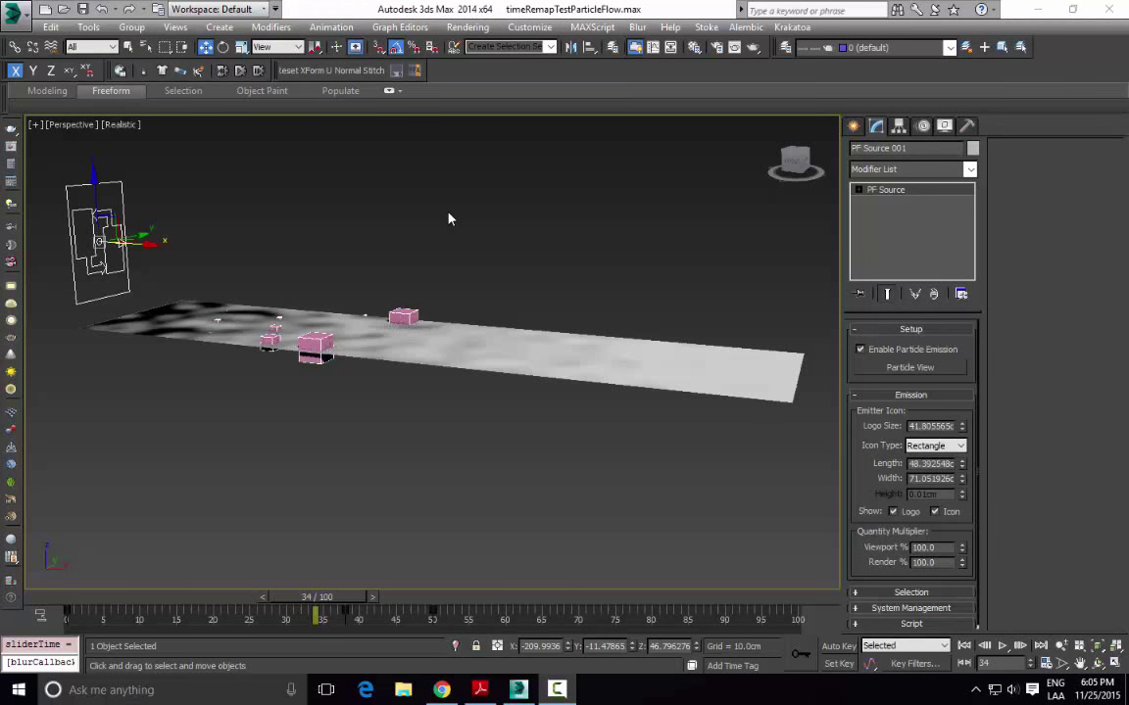
# Step: Examine the particle source, the pink cubes and the black-to-white plane in the Perspective viewport from several angles
pyautogui.keyDown('alt'); pyautogui.moveTo(435, 261); pyautogui.dragTo(481, 323, button='middle'); pyautogui.keyUp('alt')
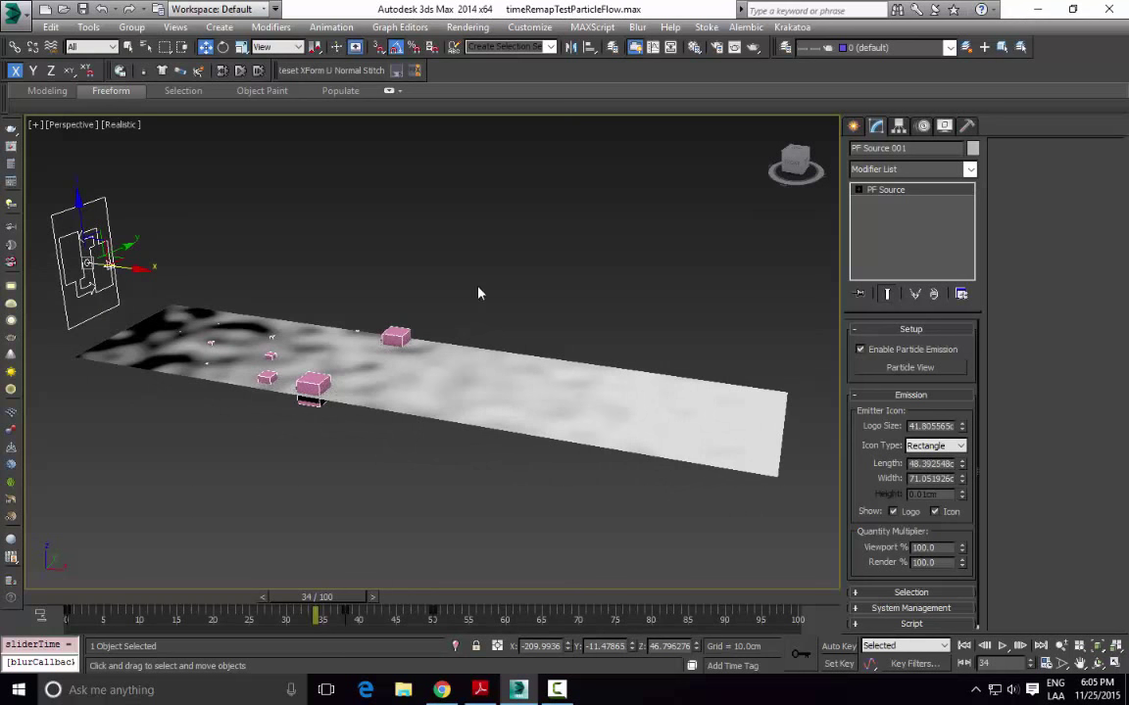
pyautogui.click(481, 284)
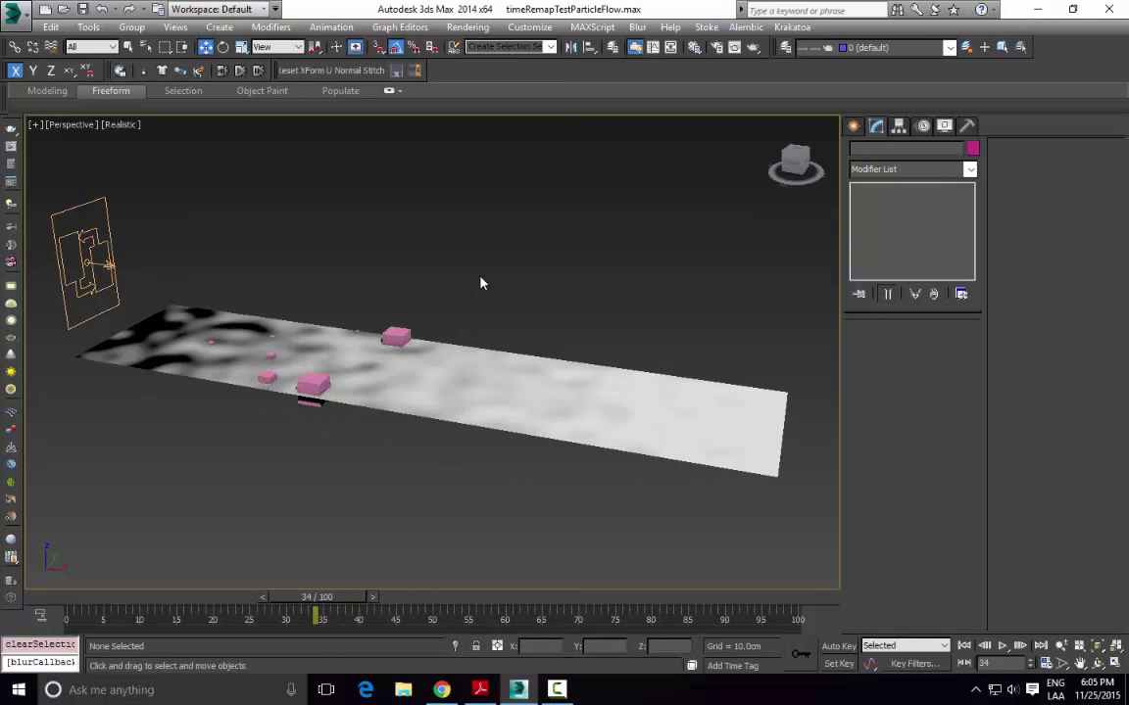
pyautogui.click(96, 250)
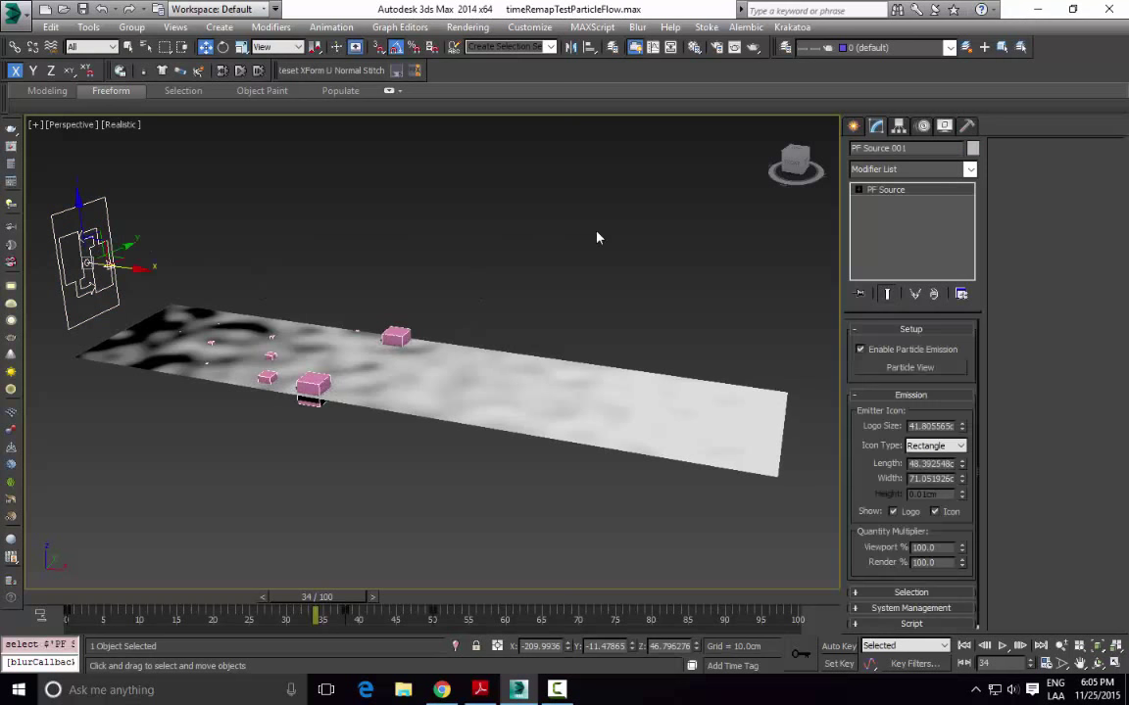
pyautogui.click(556, 280)
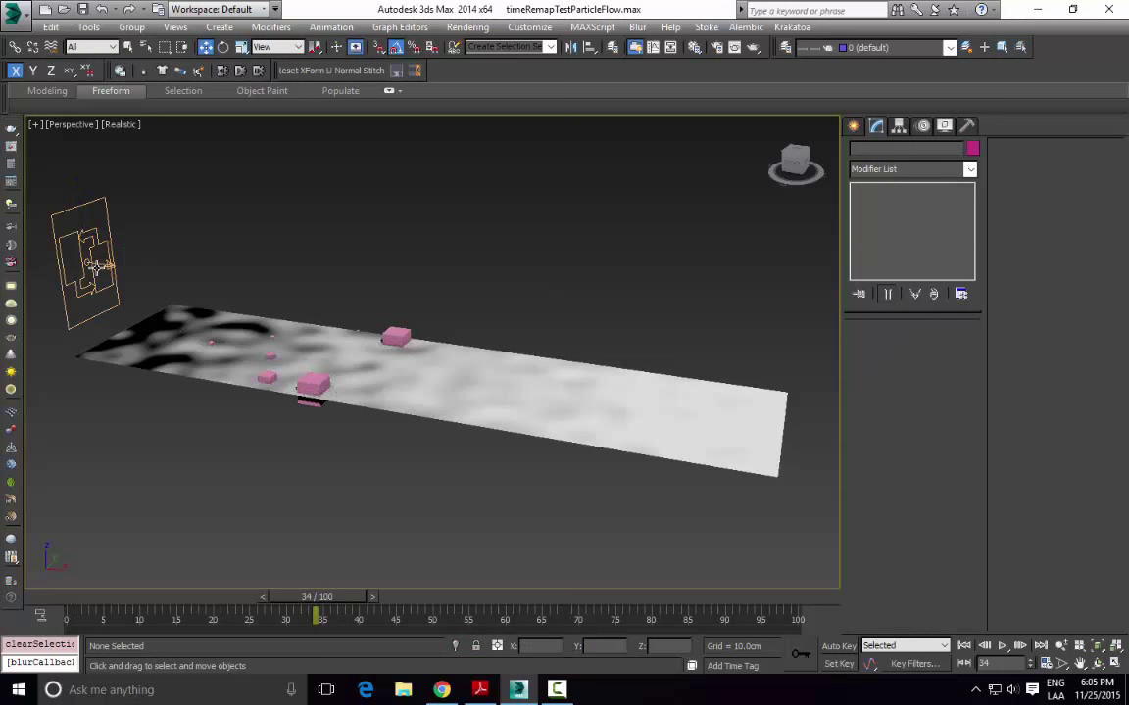
pyautogui.click(96, 265)
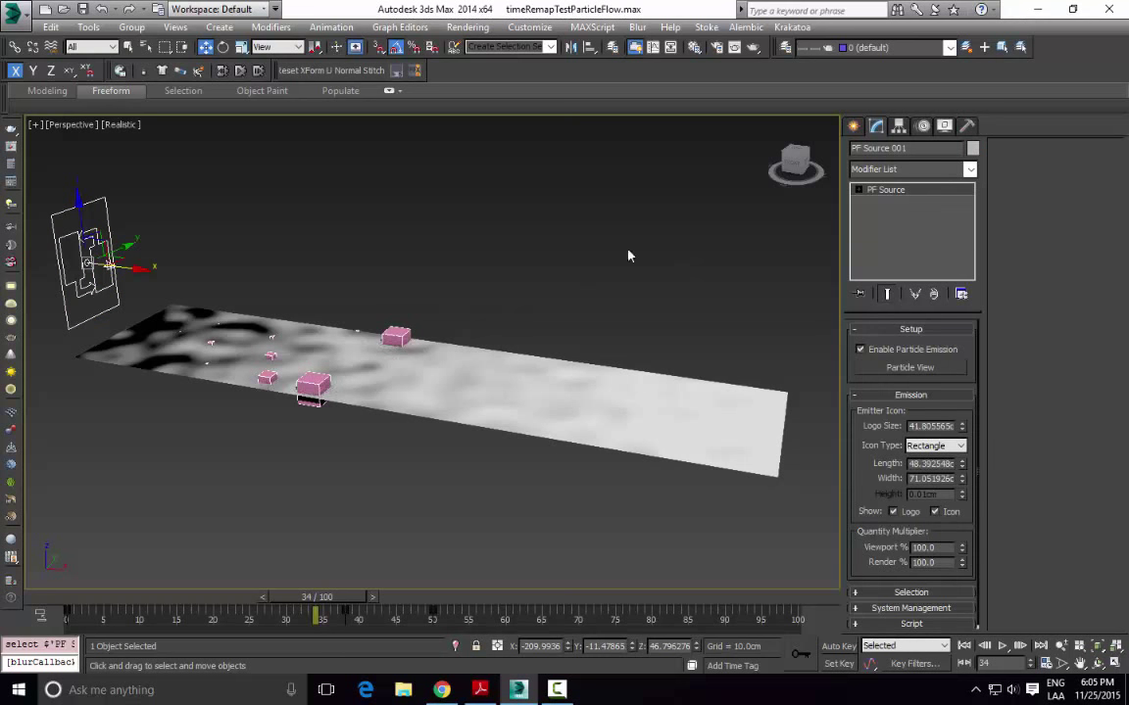
pyautogui.moveTo(428, 260); pyautogui.dragTo(496, 265, button='middle')
pyautogui.click(462, 228)
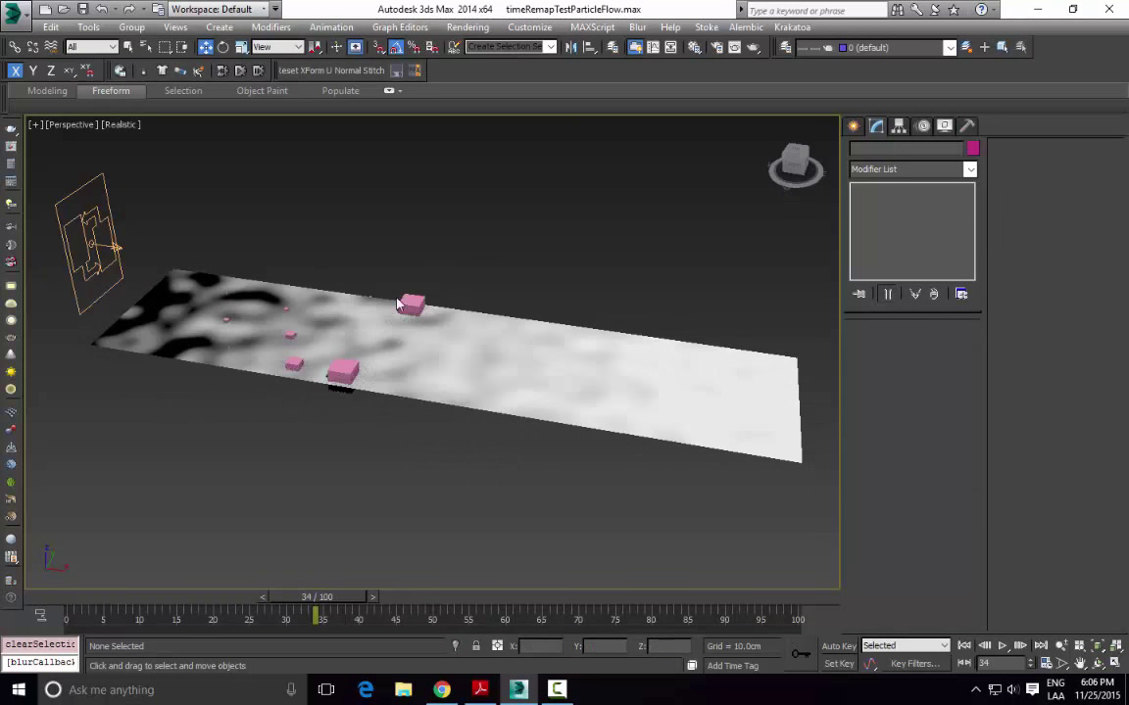
pyautogui.click(105, 247)
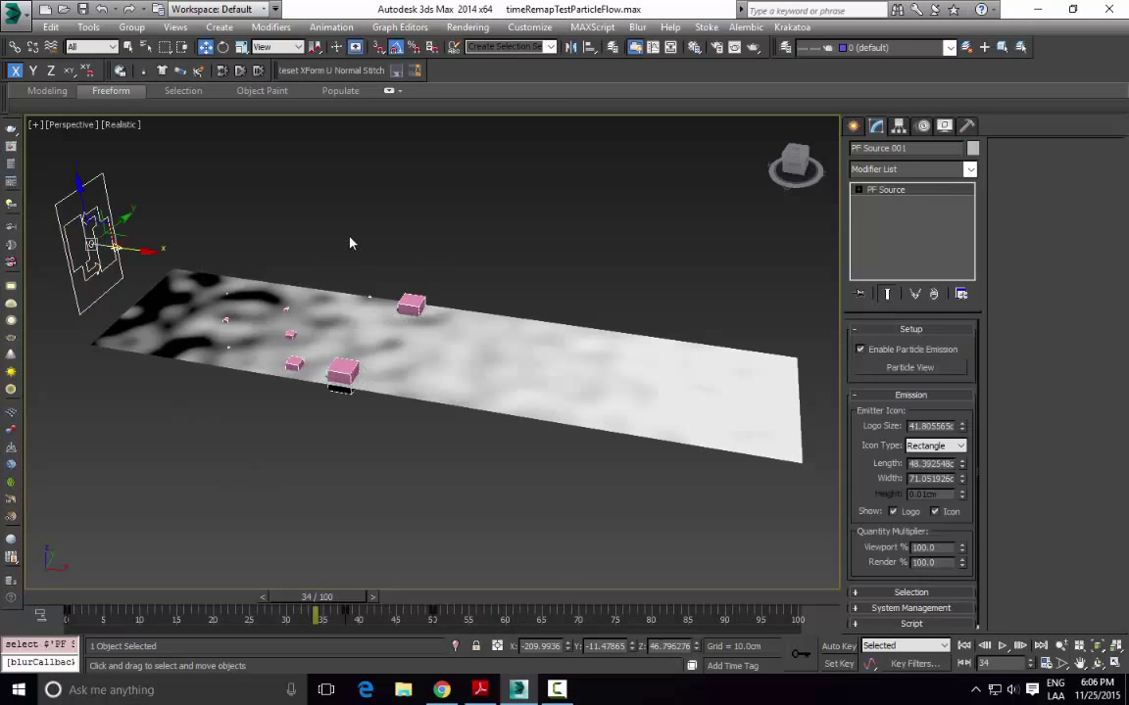
pyautogui.keyDown('alt'); pyautogui.moveTo(272, 232); pyautogui.dragTo(354, 404, button='middle'); pyautogui.keyUp('alt')
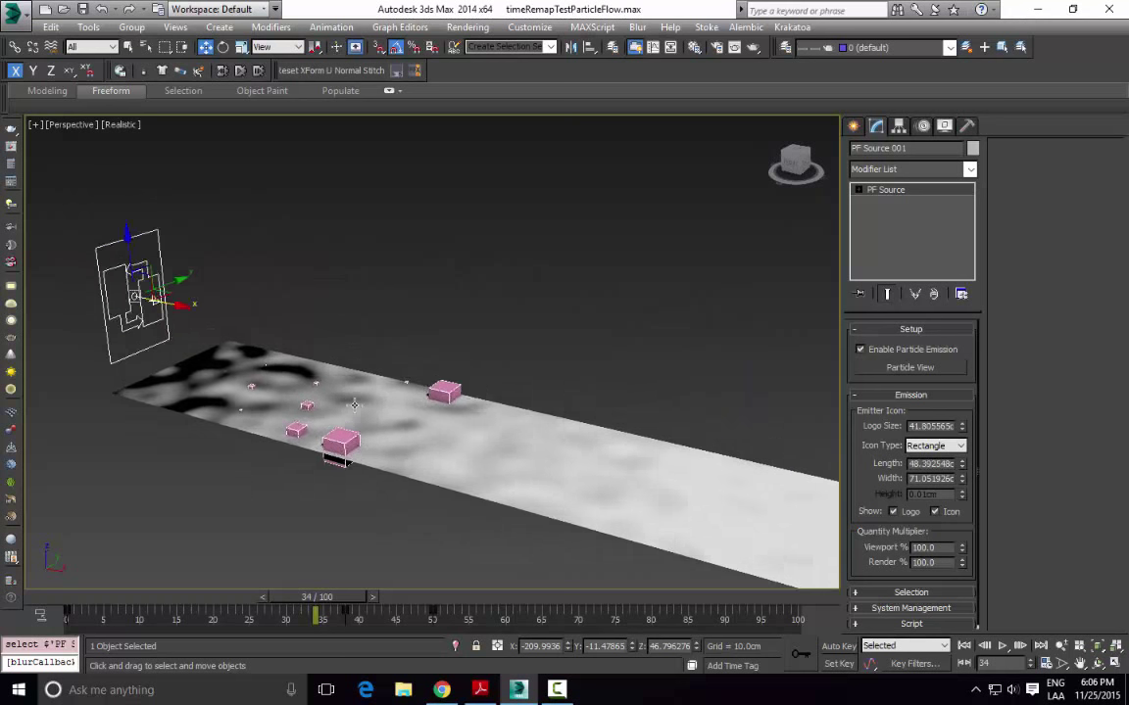
pyautogui.scroll(5, 353, 405)
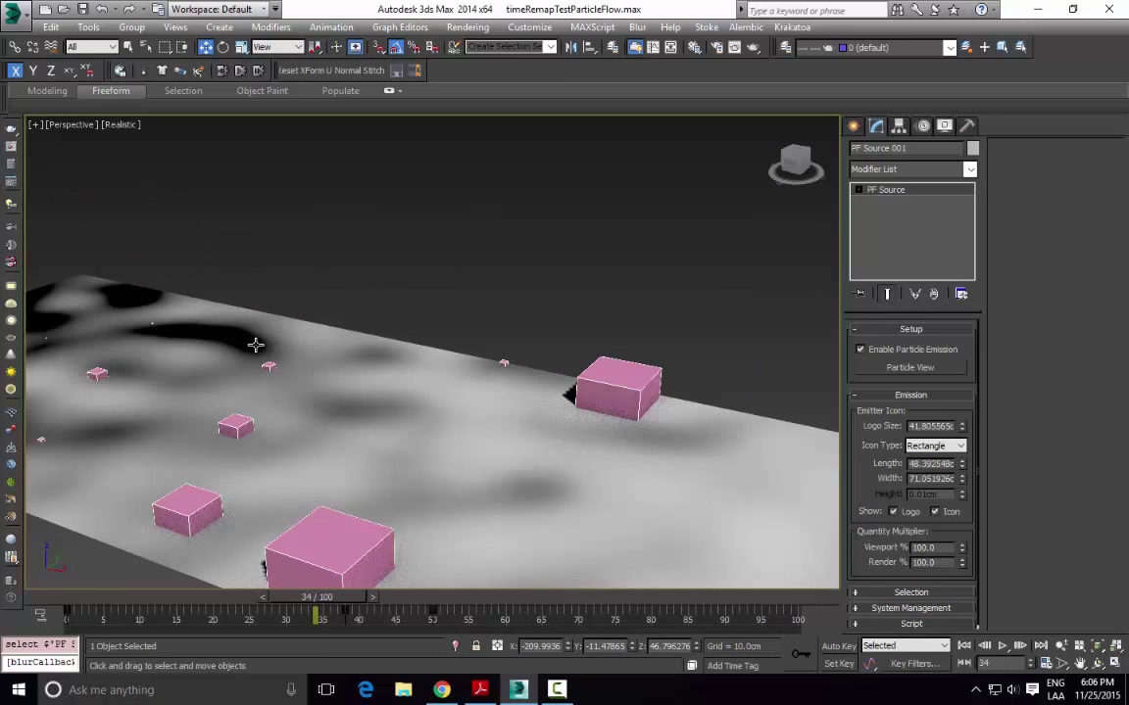
pyautogui.keyDown('alt'); pyautogui.moveTo(242, 332); pyautogui.dragTo(463, 383, button='middle'); pyautogui.keyUp('alt')
pyautogui.moveTo(370, 308); pyautogui.dragTo(462, 412, button='middle')
pyautogui.scroll(-1, 410, 373)
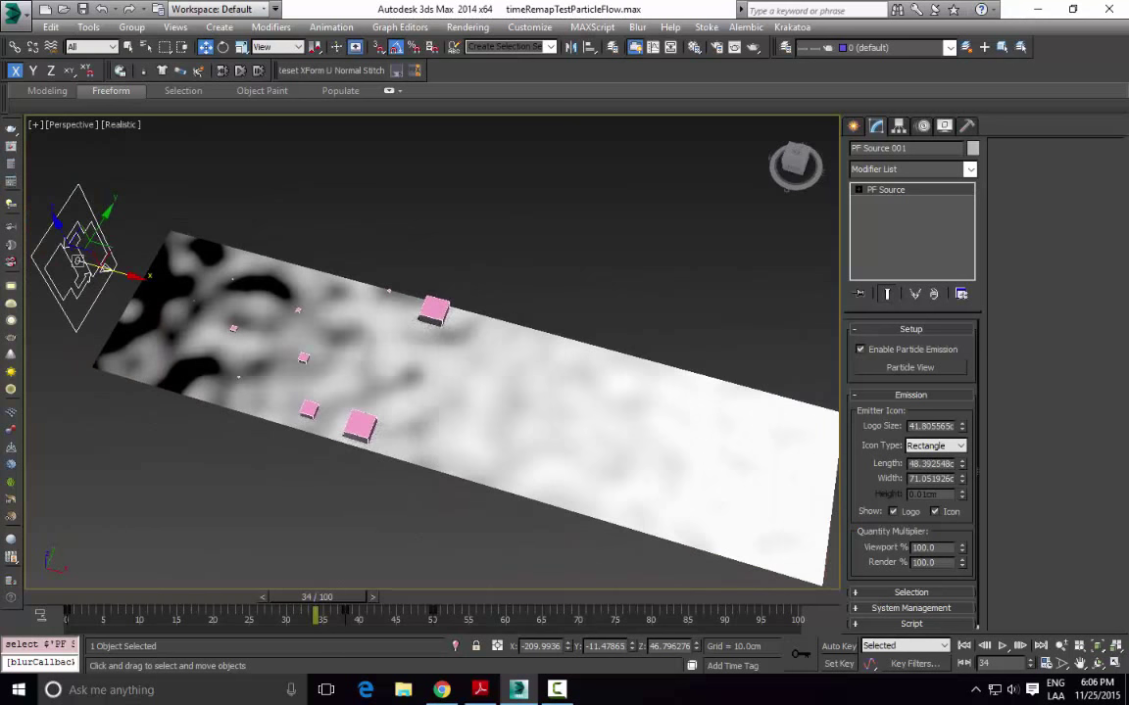
pyautogui.keyDown('alt'); pyautogui.moveTo(410, 373); pyautogui.dragTo(389, 341, button='middle'); pyautogui.keyUp('alt')
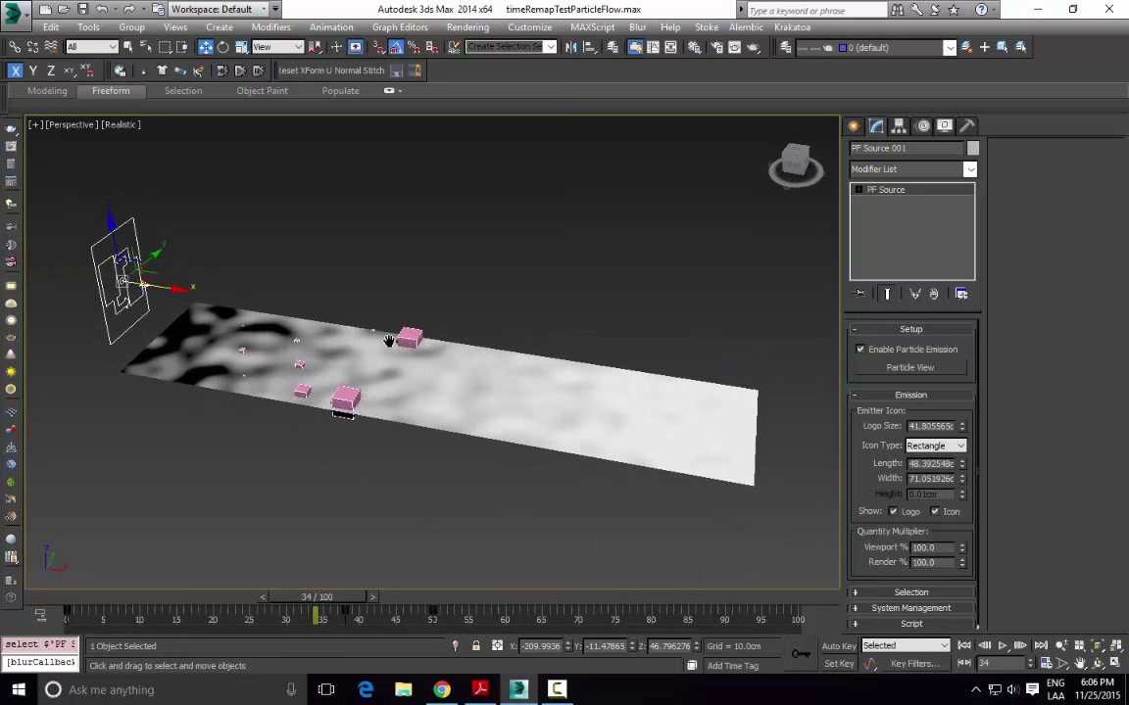
pyautogui.click(381, 504)
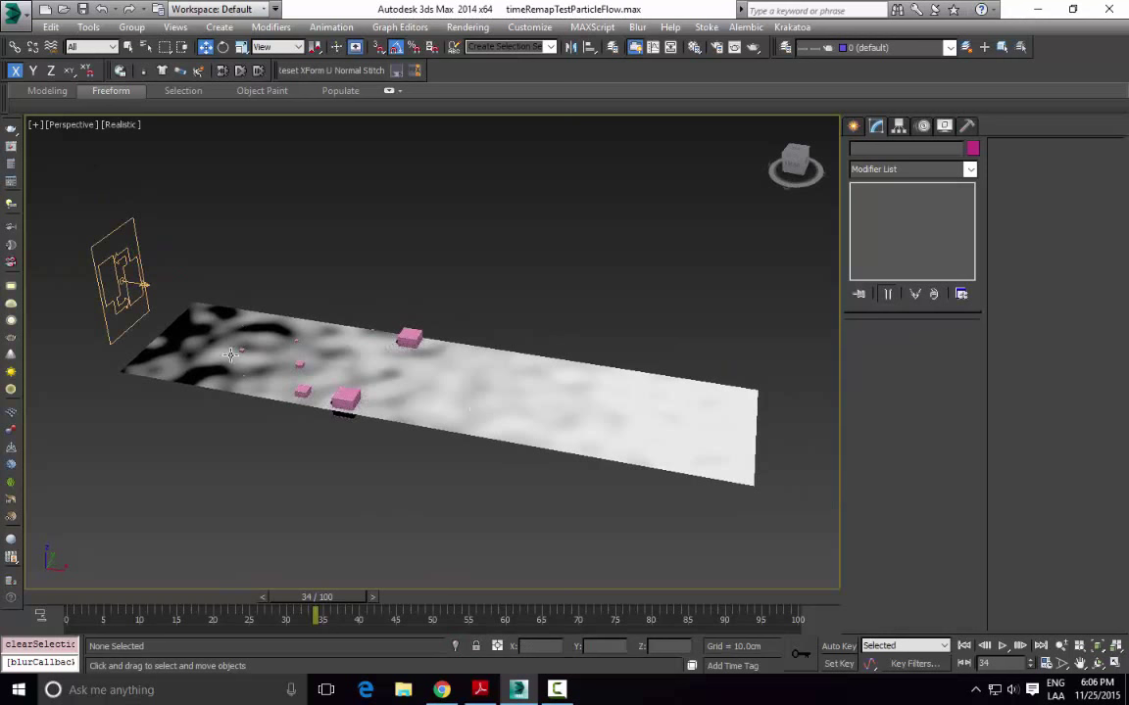
# Step: Open Particle View for the PF Source 001 emitter and shift the Event 001 node slightly in the flow
pyautogui.click(122, 283)
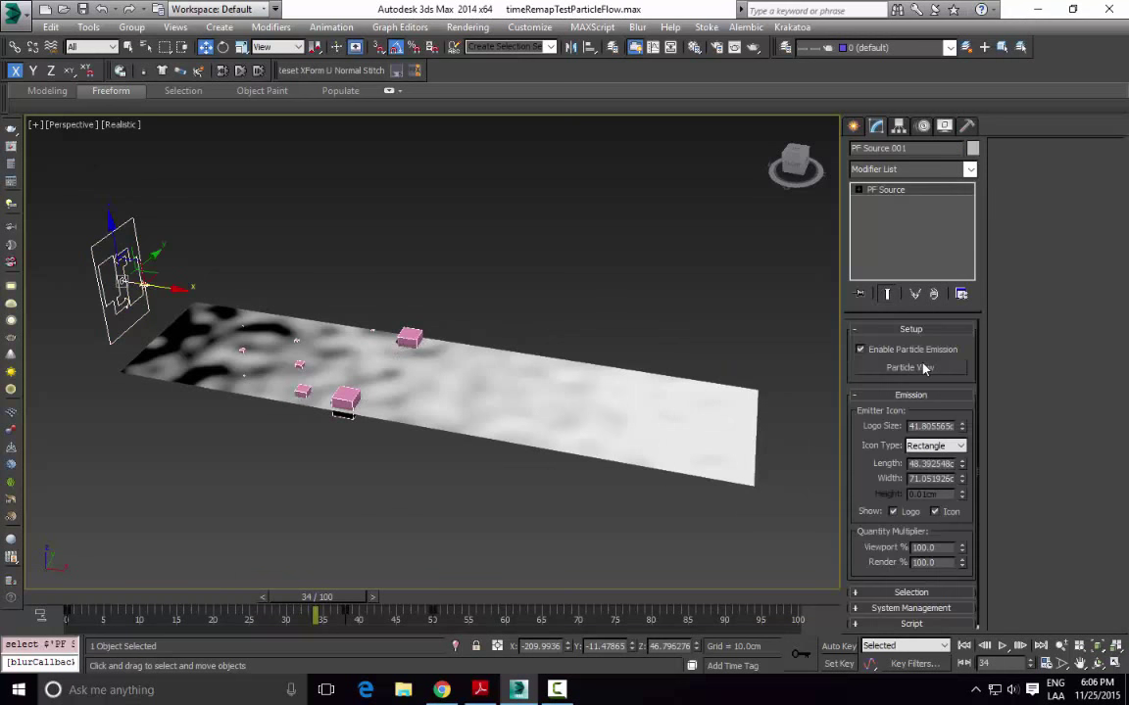
pyautogui.moveTo(361, 358); pyautogui.dragTo(460, 388, button='middle')
pyautogui.keyDown('alt'); pyautogui.moveTo(591, 371); pyautogui.dragTo(498, 324, button='middle'); pyautogui.keyUp('alt')
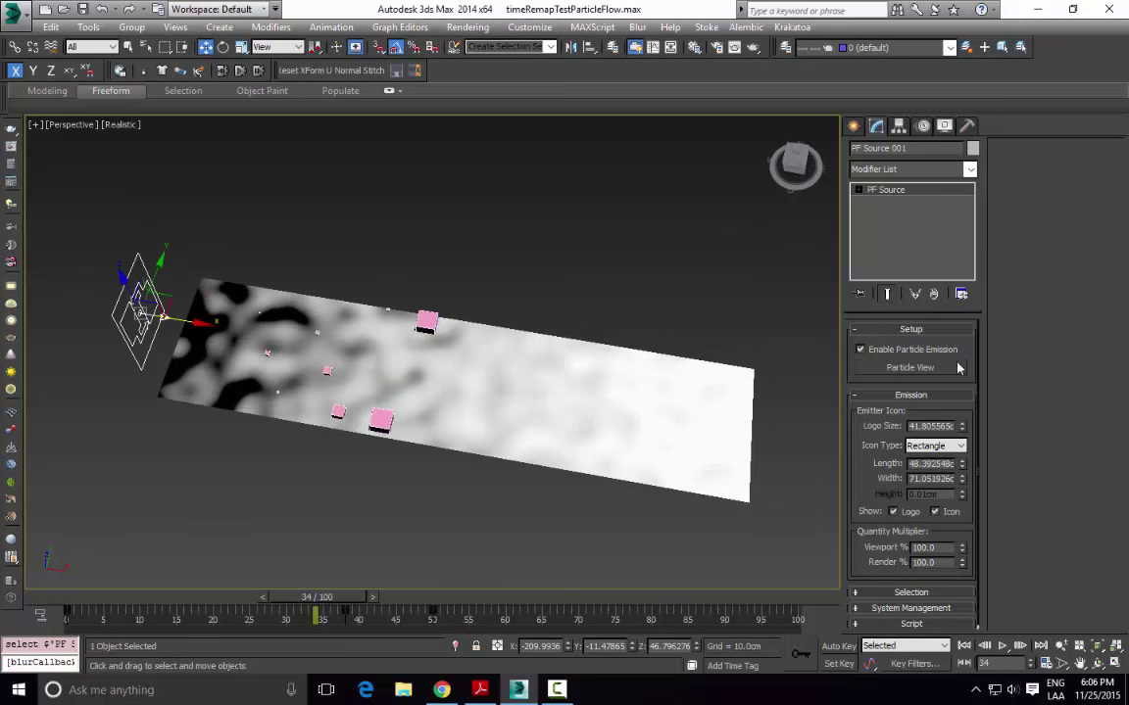
pyautogui.click(919, 370)
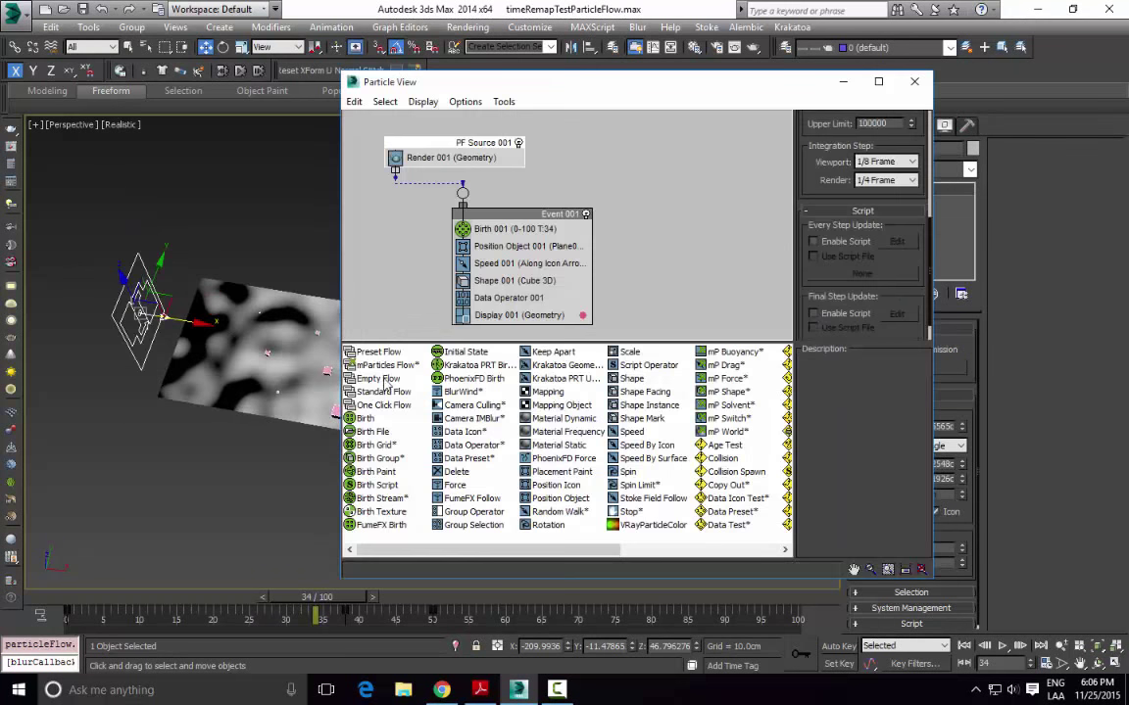
pyautogui.moveTo(530, 89); pyautogui.dragTo(579, 88)
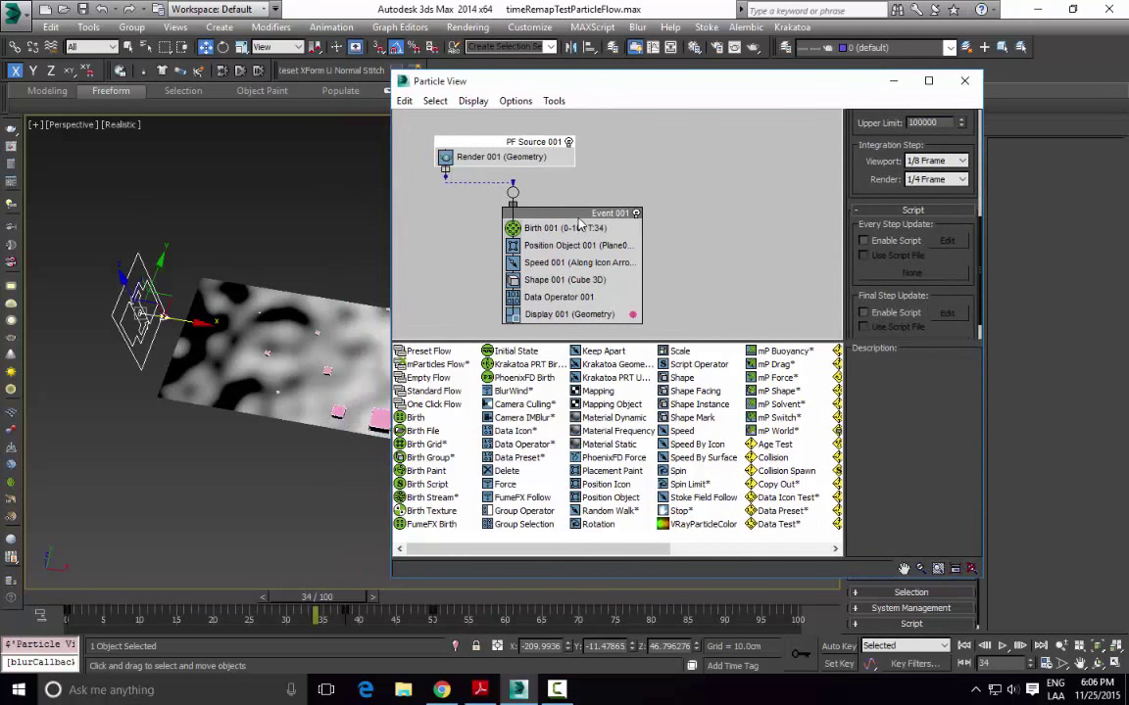
pyautogui.moveTo(573, 215)
pyautogui.mouseDown()
pyautogui.moveTo(527, 226)
pyautogui.moveTo(560, 215)
pyautogui.mouseUp()
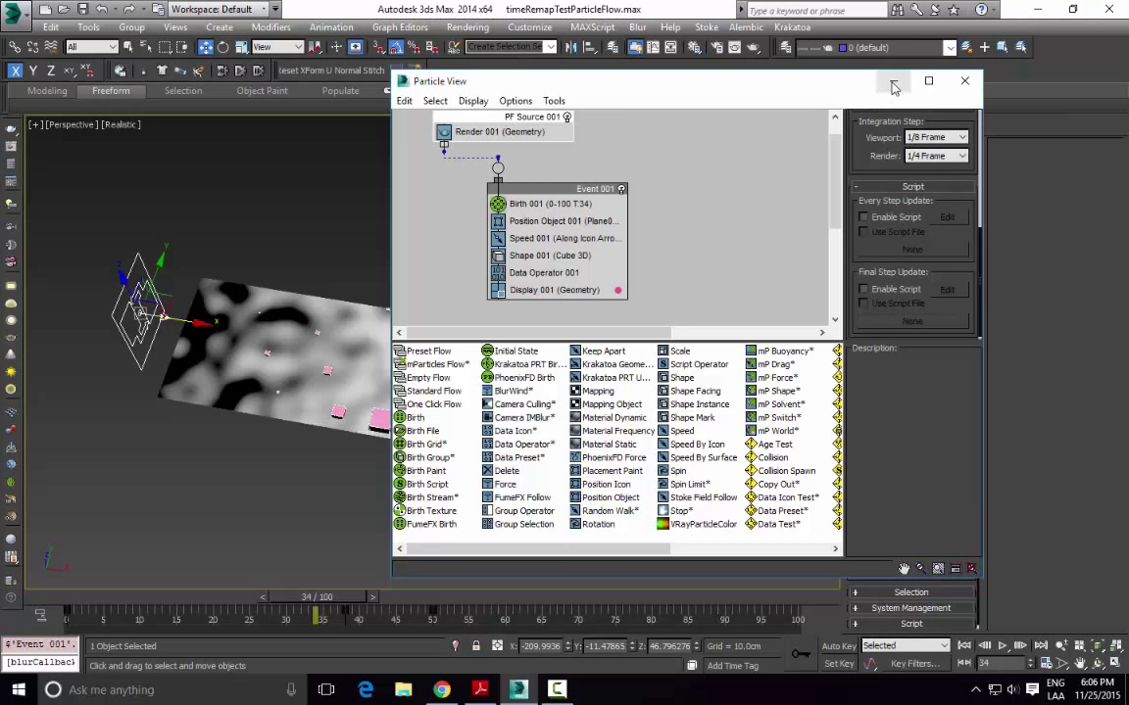
# Step: Examine the Gradient Ramp map in the diffuse slot of the plane's 01 - Default material
pyautogui.click(266, 247)
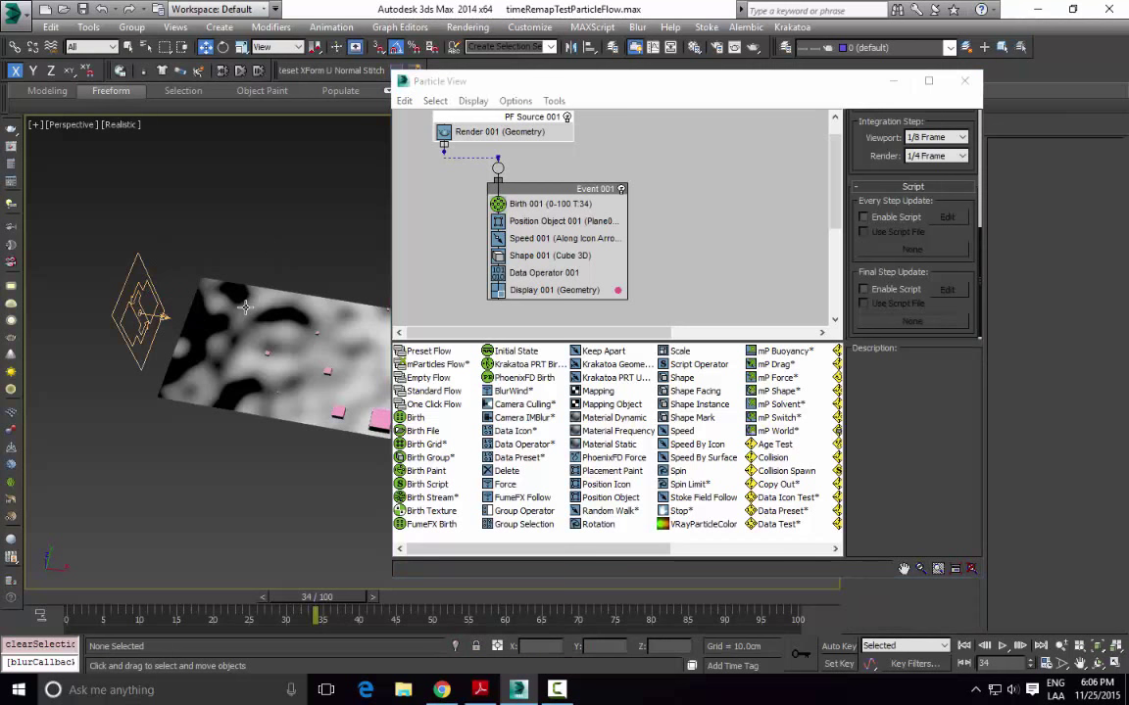
pyautogui.click(295, 297)
pyautogui.press('m')
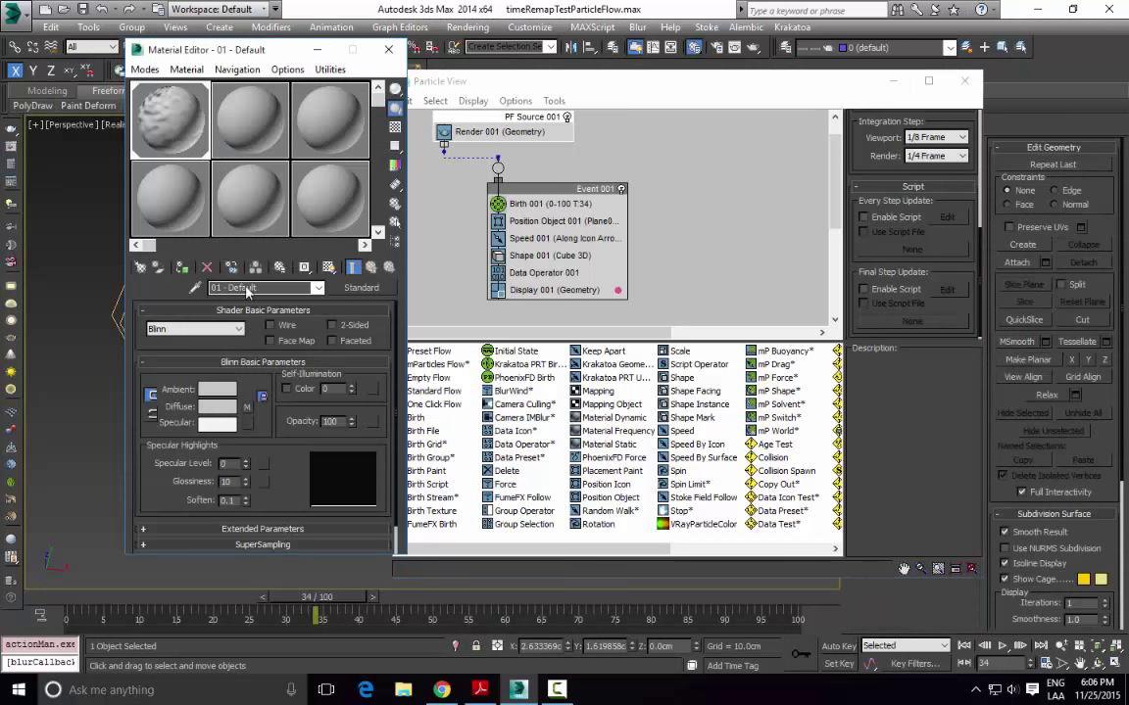
pyautogui.click(247, 406)
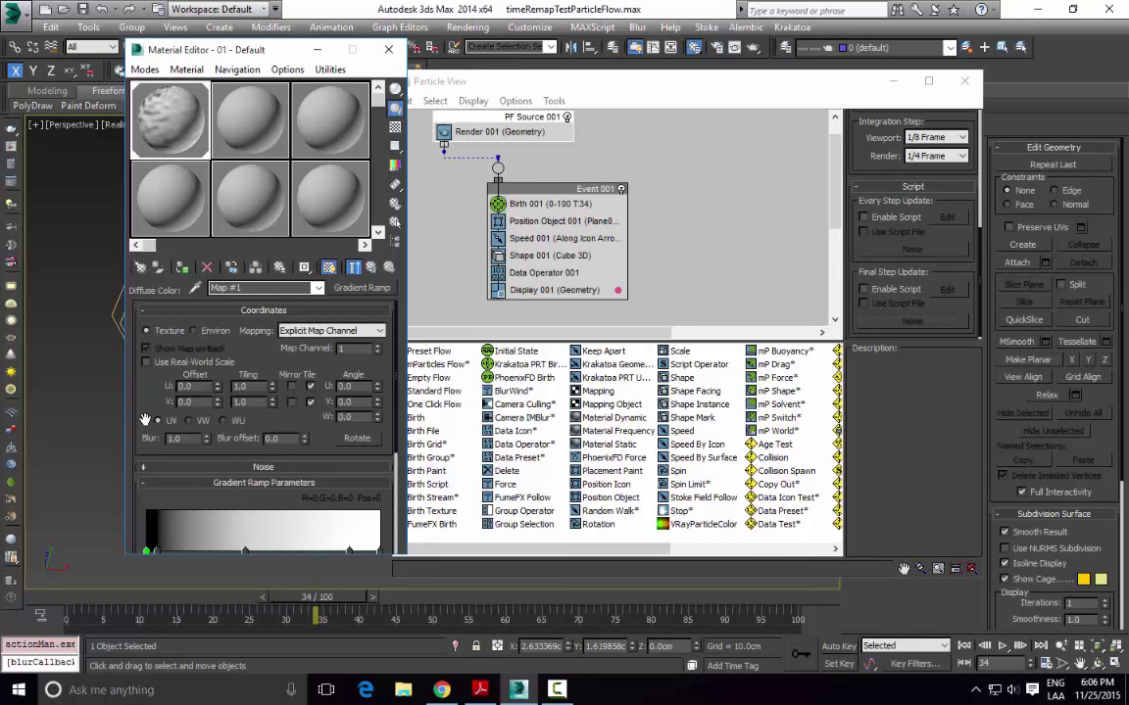
pyautogui.scroll(-3, 145, 420)
pyautogui.scroll(-6, 399, 415)
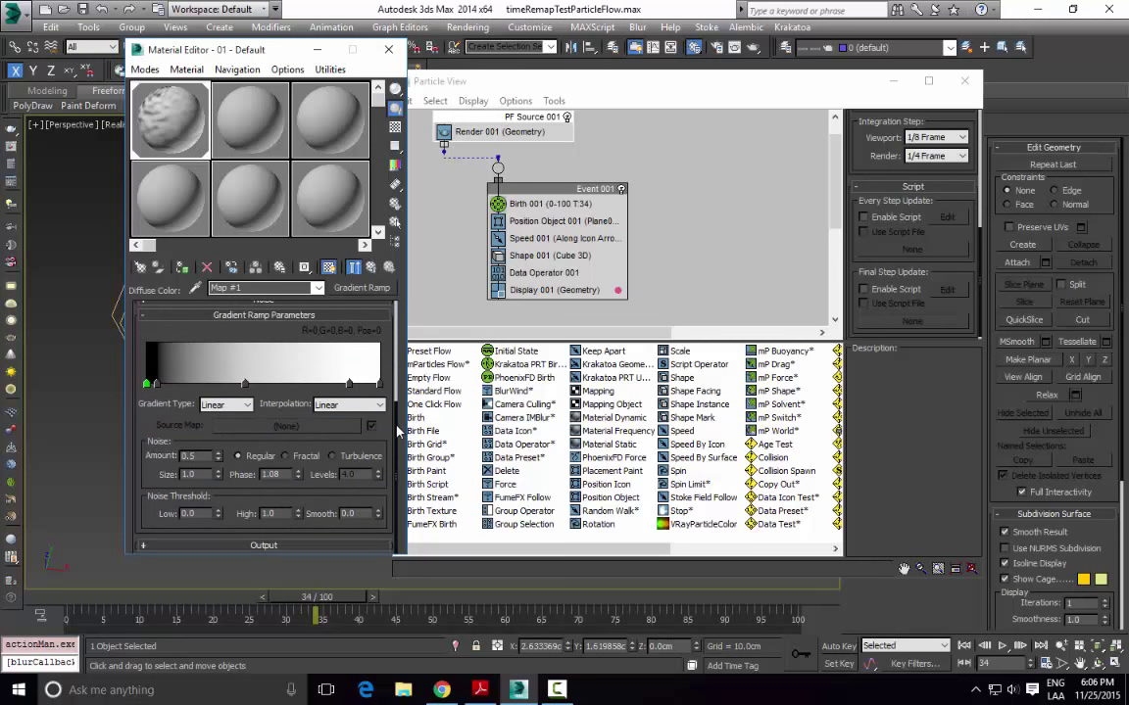
pyautogui.scroll(9, 428, 246)
pyautogui.click(388, 49)
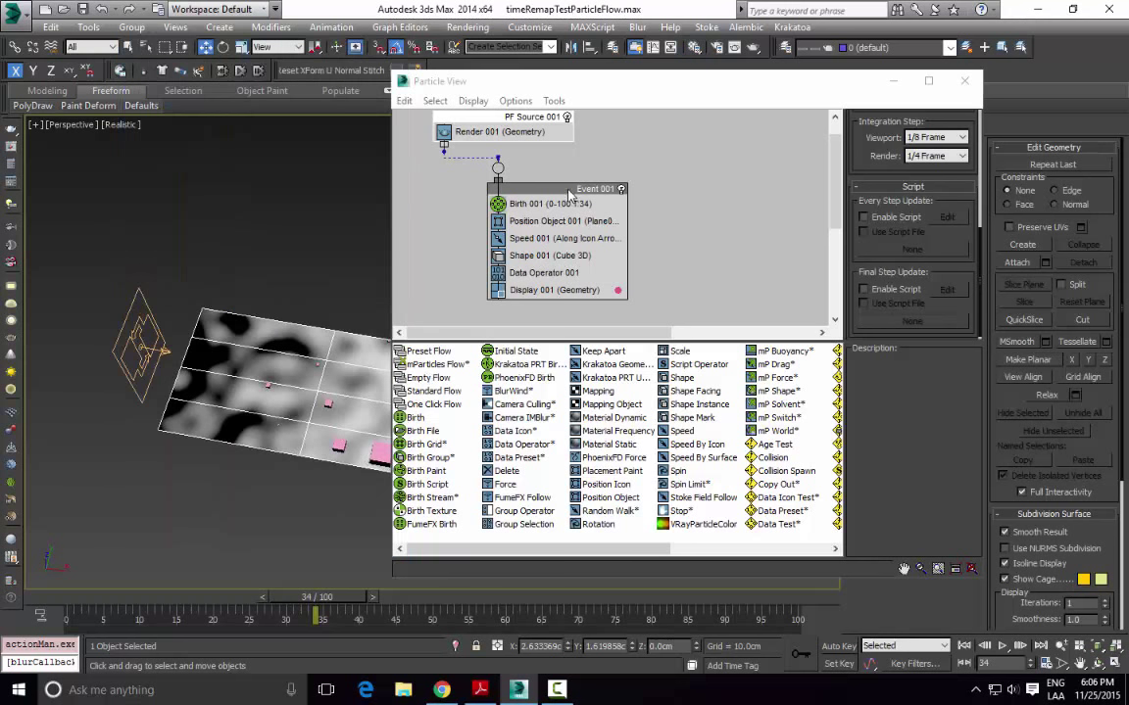
# Step: Open the data flow of Data Operator 001 in Event 001 and minimize Particle View behind it
pyautogui.moveTo(564, 189)
pyautogui.mouseDown()
pyautogui.moveTo(583, 189)
pyautogui.moveTo(572, 188)
pyautogui.mouseUp()
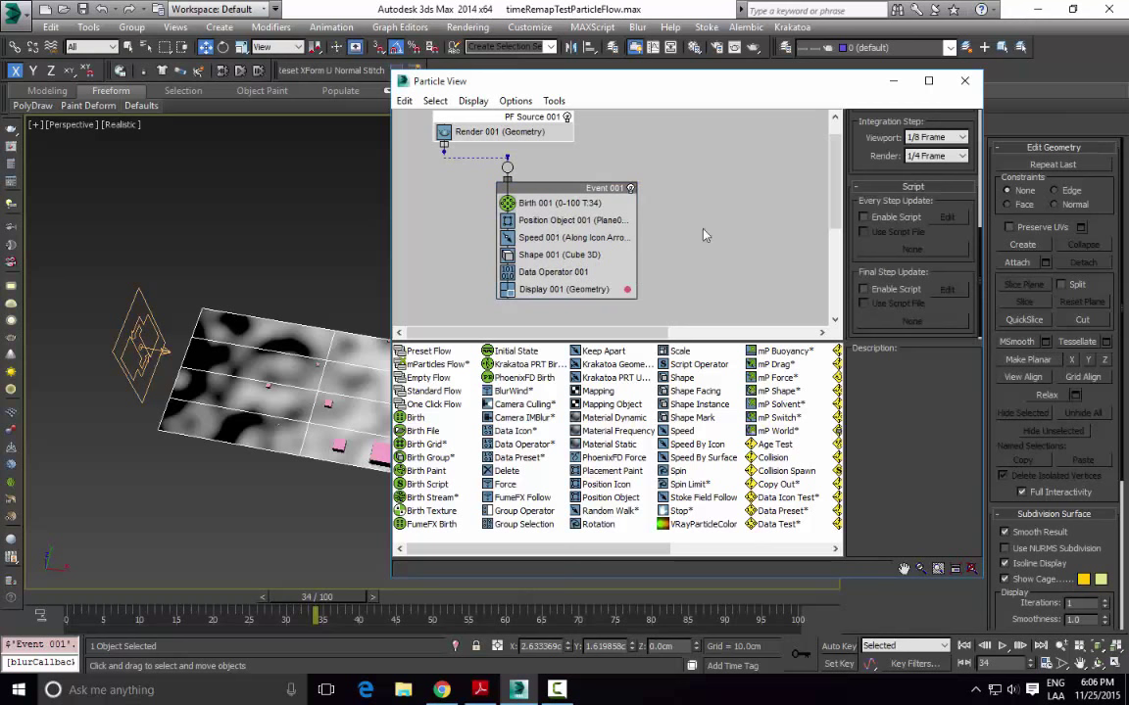
pyautogui.click(575, 274)
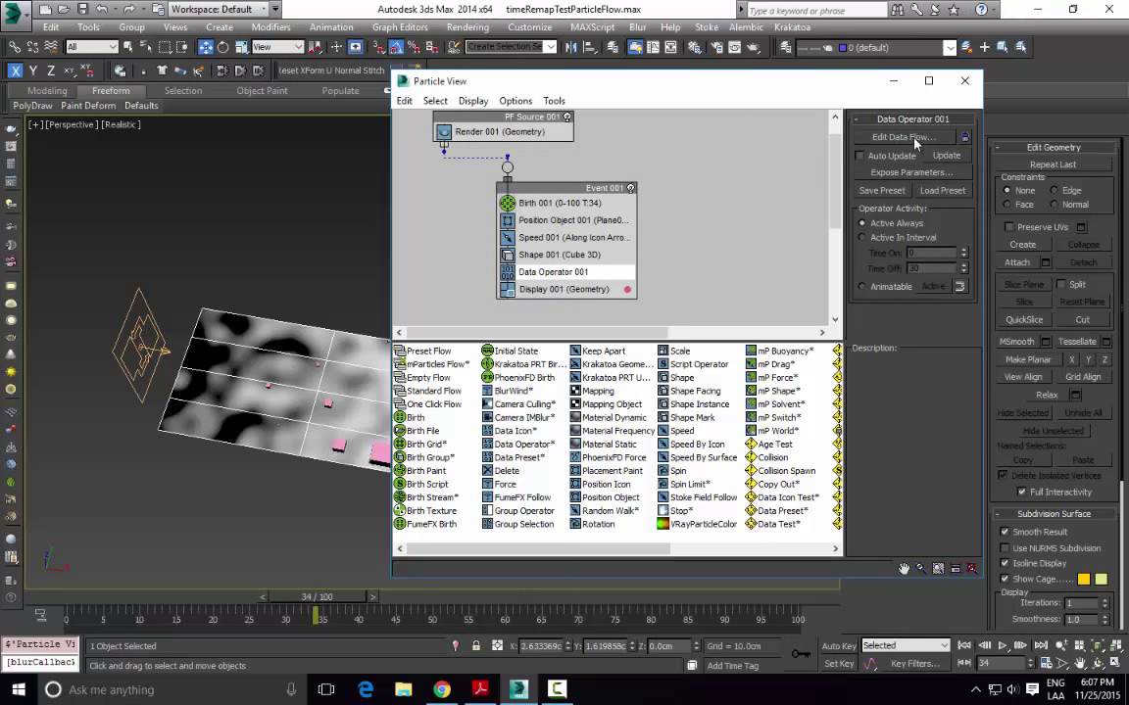
pyautogui.click(921, 138)
pyautogui.moveTo(784, 267); pyautogui.dragTo(657, 227, button='middle')
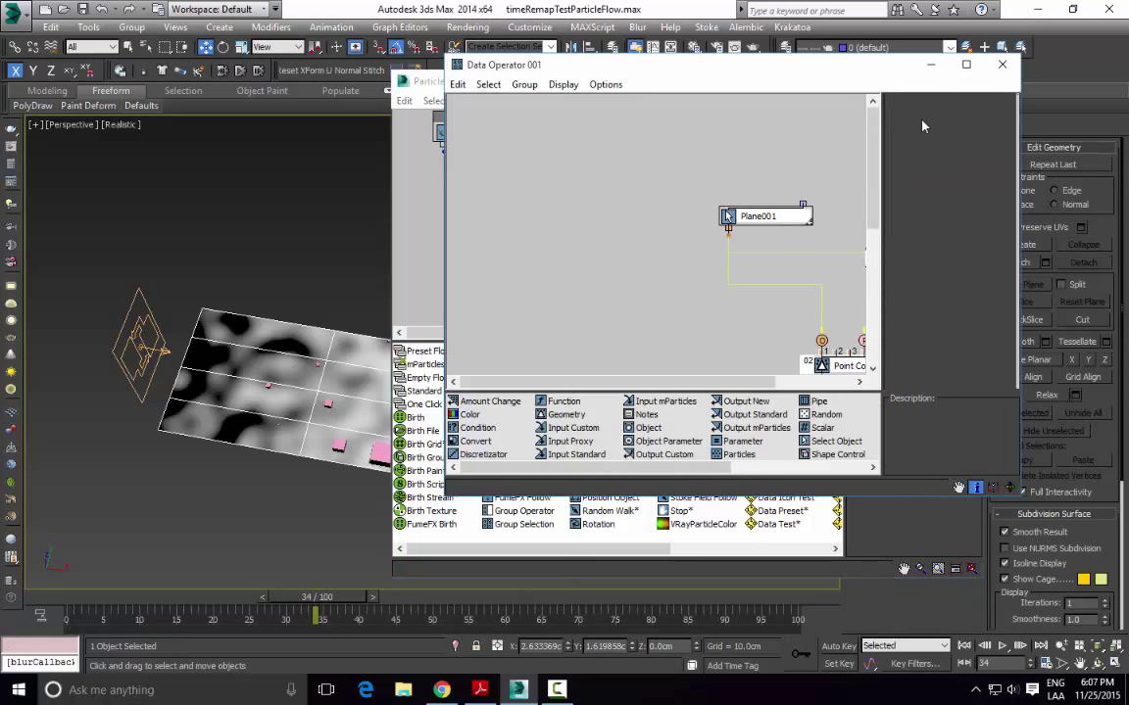
pyautogui.click(931, 67)
pyautogui.click(895, 82)
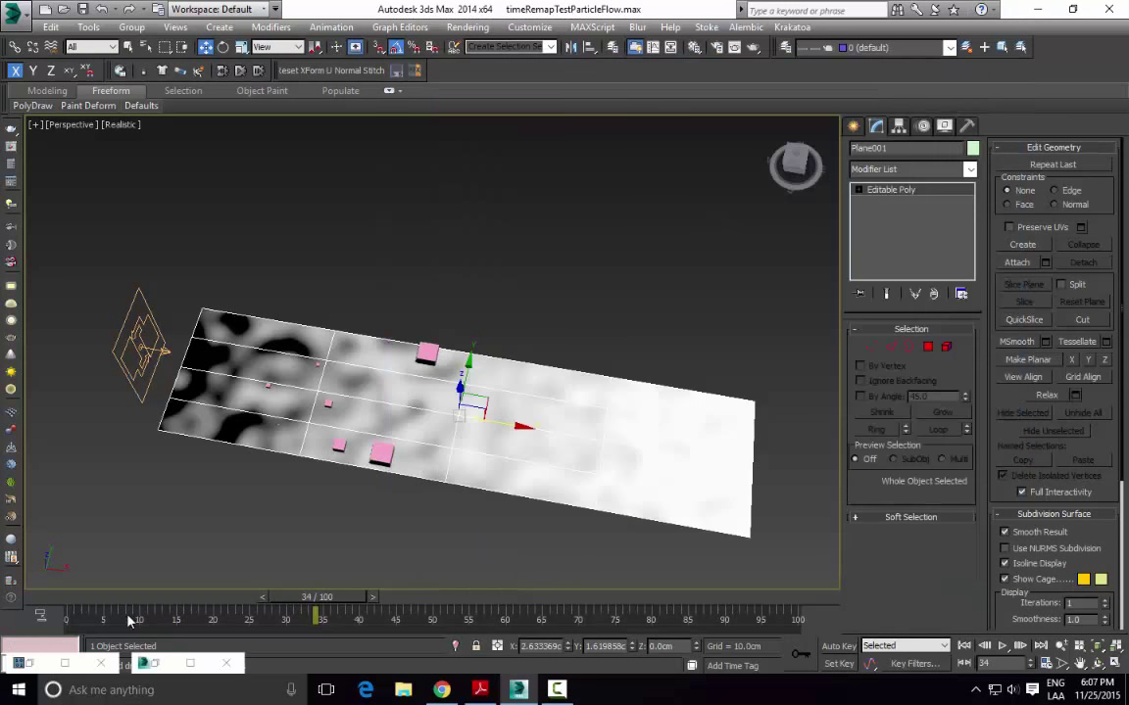
pyautogui.click(30, 663)
# Step: Make the Data Operator 001 window taller so more of its node network fits, and clear the node selection
pyautogui.moveTo(786, 242); pyautogui.dragTo(617, 193, button='middle')
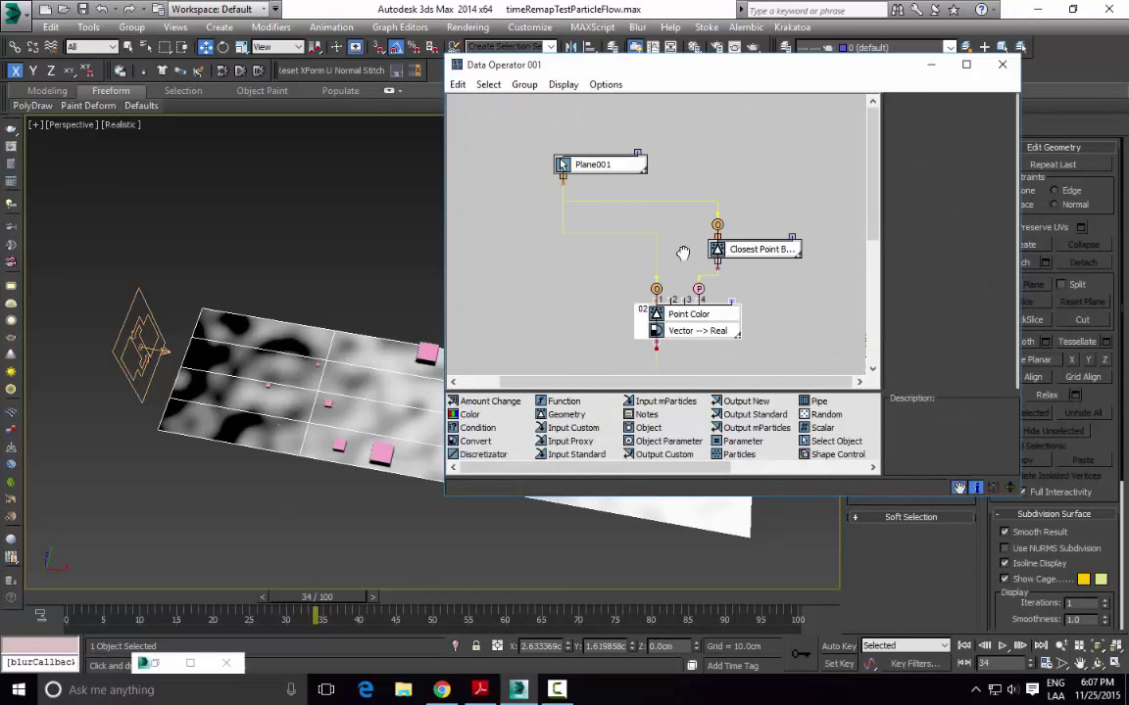
pyautogui.moveTo(683, 253); pyautogui.dragTo(635, 186, button='middle')
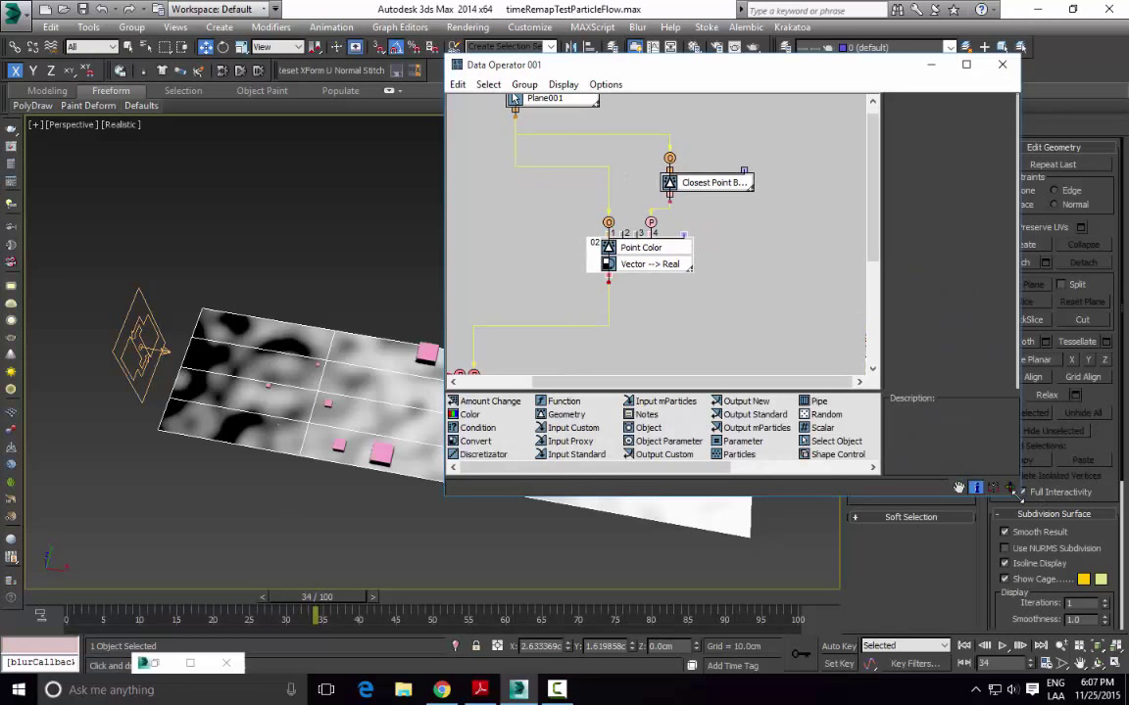
pyautogui.moveTo(1018, 497); pyautogui.dragTo(1018, 678)
pyautogui.moveTo(586, 428); pyautogui.dragTo(748, 310, button='middle')
pyautogui.moveTo(678, 336); pyautogui.dragTo(673, 387, button='middle')
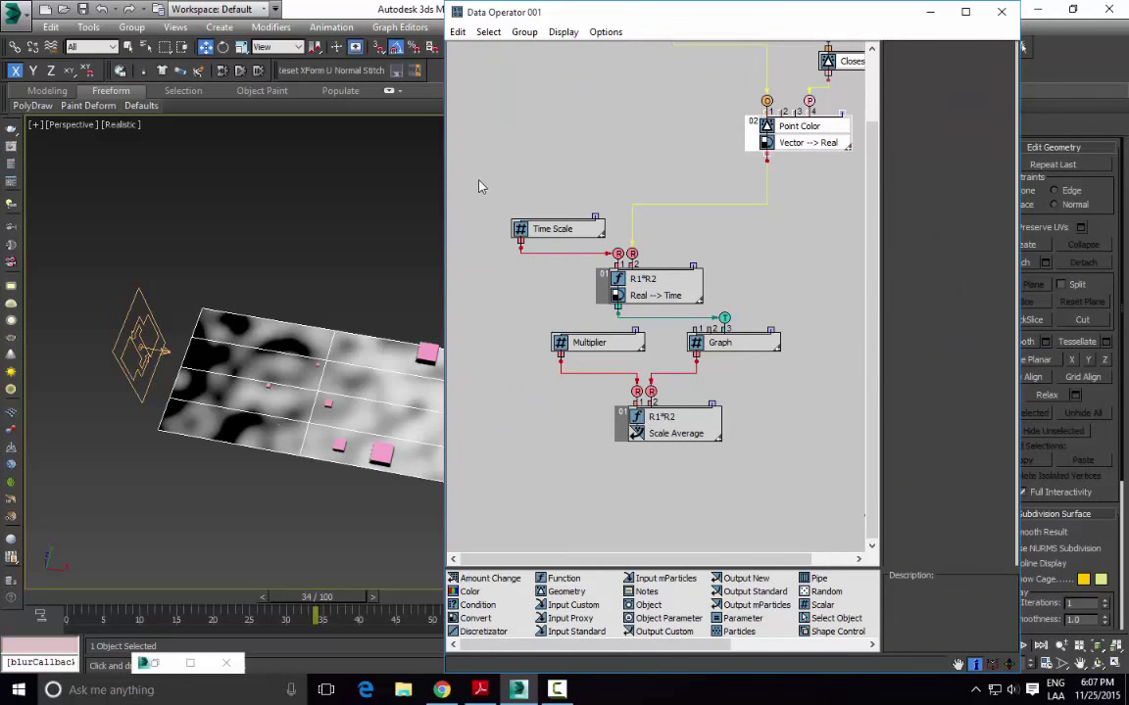
pyautogui.moveTo(860, 563); pyautogui.dragTo(786, 516)
pyautogui.click(814, 497)
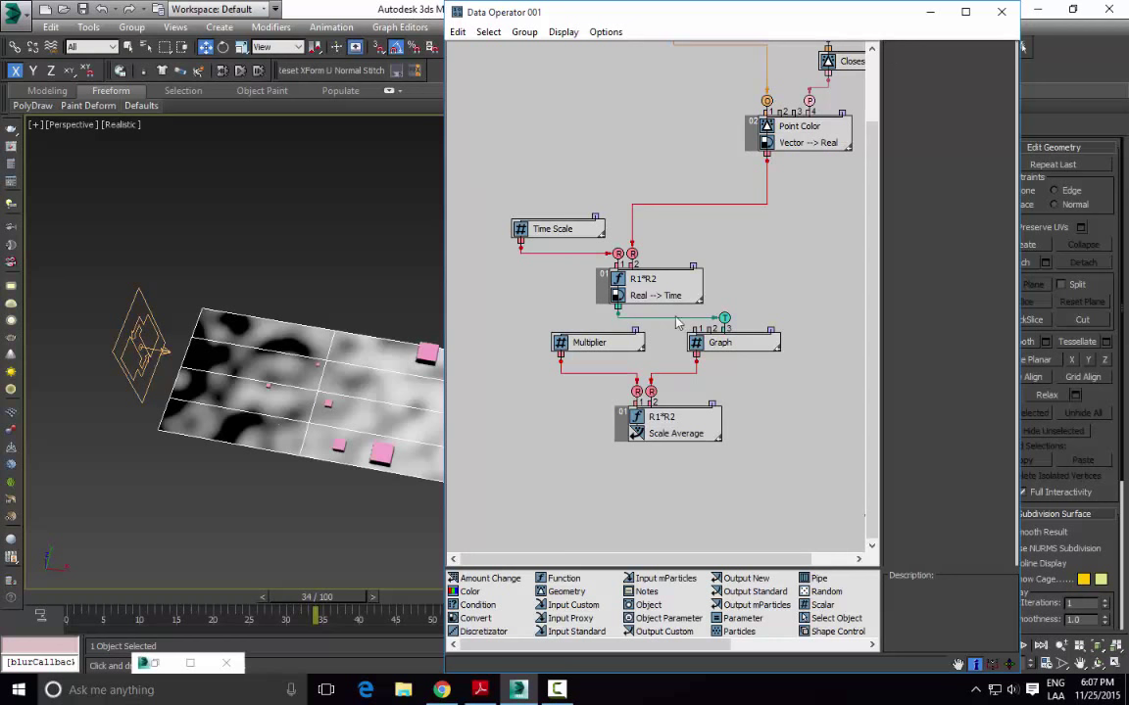
# Step: Rearrange the Time Scale, Closest Point By Surface, Plane001 and Point Color nodes to lay out the network more clearly
pyautogui.moveTo(555, 233); pyautogui.dragTo(543, 217)
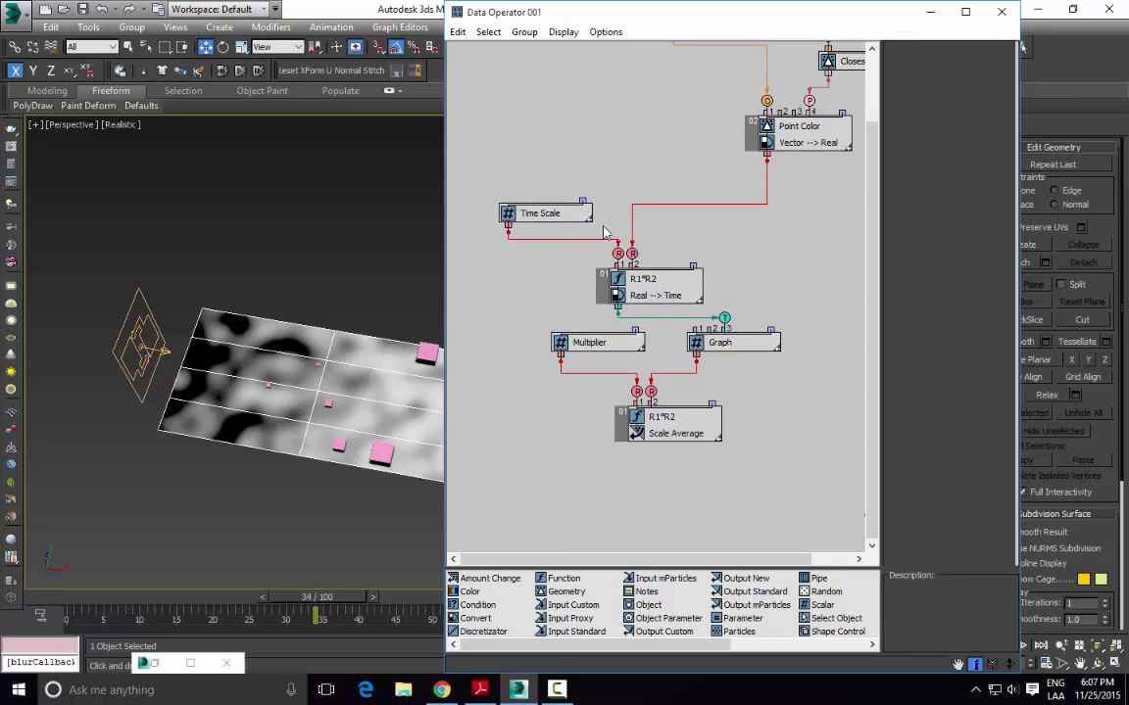
pyautogui.moveTo(678, 164); pyautogui.dragTo(604, 283, button='middle')
pyautogui.moveTo(681, 207); pyautogui.dragTo(646, 257, button='middle')
pyautogui.moveTo(753, 236); pyautogui.dragTo(761, 194)
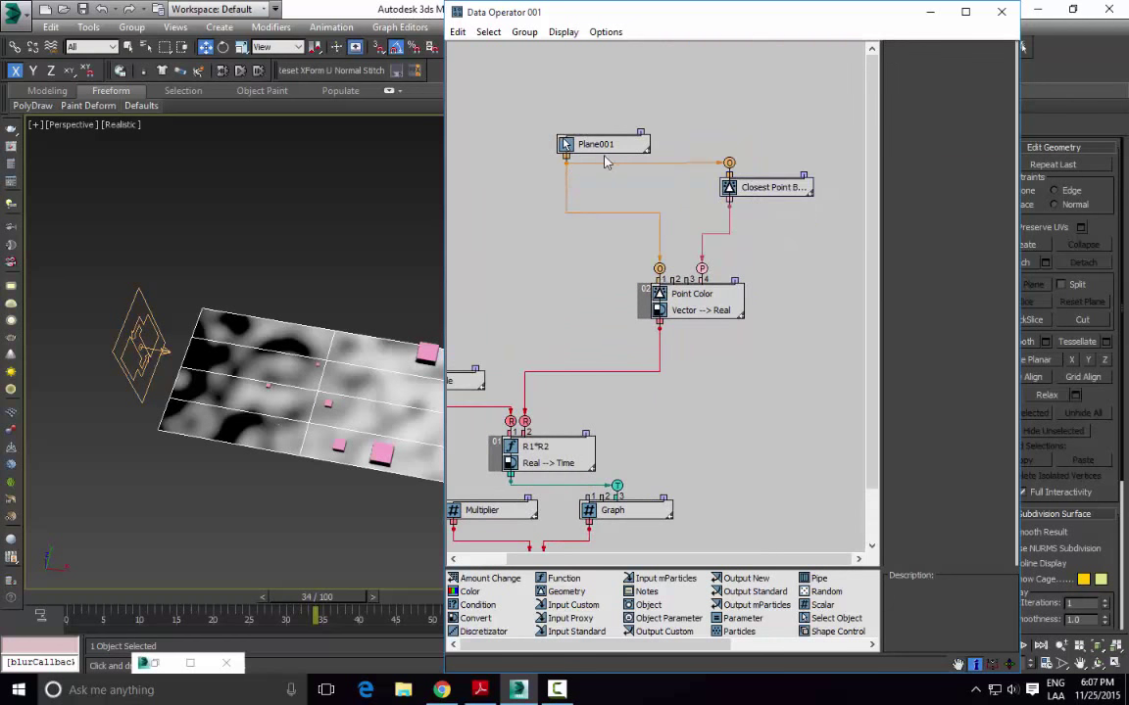
pyautogui.moveTo(547, 147); pyautogui.dragTo(541, 110)
pyautogui.moveTo(645, 324); pyautogui.dragTo(625, 295)
pyautogui.moveTo(298, 421); pyautogui.dragTo(305, 368, button='middle')
pyautogui.moveTo(763, 190); pyautogui.dragTo(738, 185)
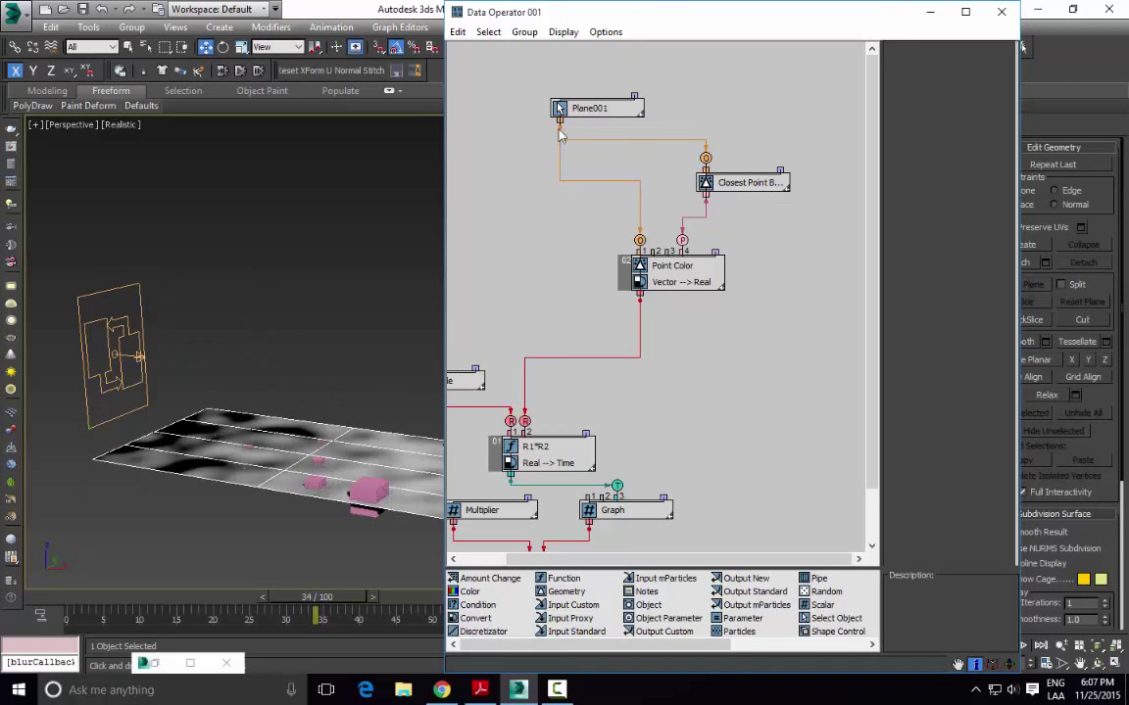
# Step: Inspect the Point Color, Plane001 and Closest Point By Surface nodes, ending on the Closest Point By Surface settings
pyautogui.click(699, 264)
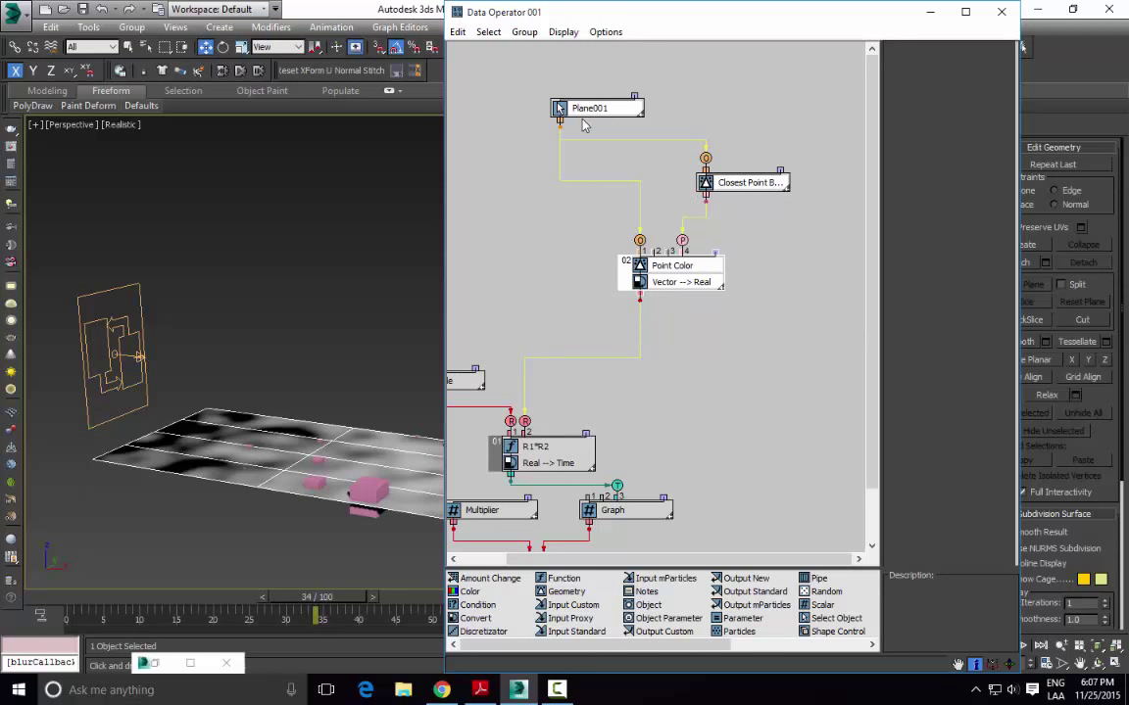
pyautogui.click(603, 110)
pyautogui.click(765, 186)
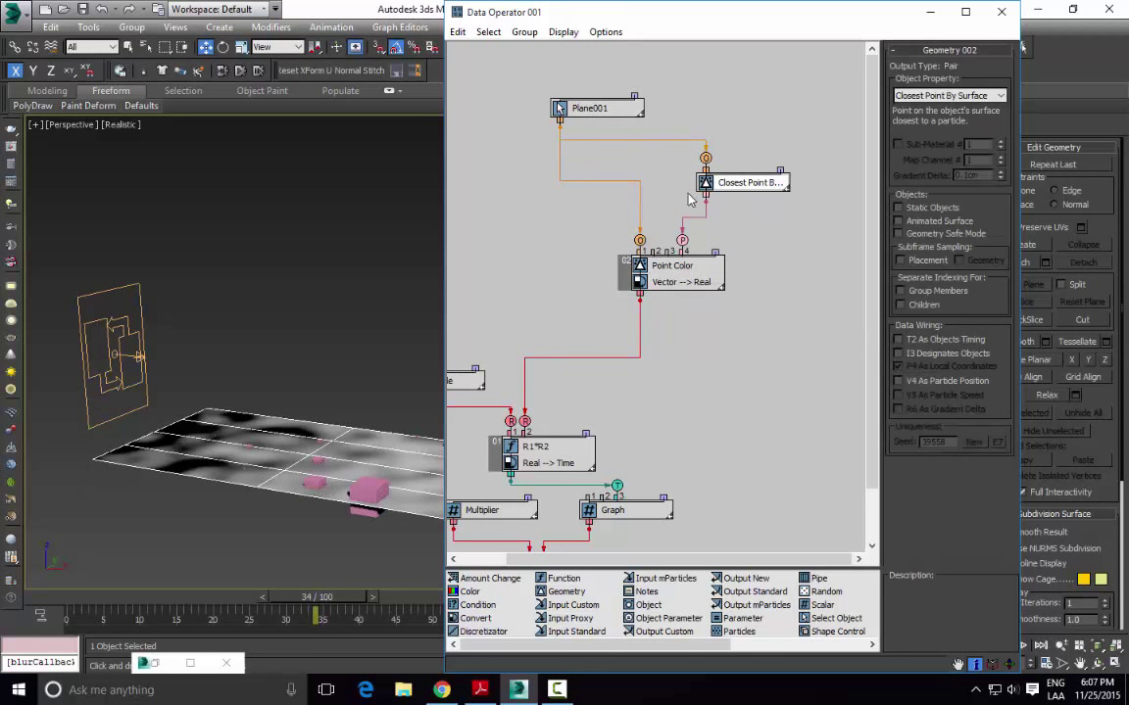
# Step: Move the Point Color and Closest Point By Surface nodes closer together beneath the Plane001 node
pyautogui.moveTo(627, 271); pyautogui.dragTo(599, 260)
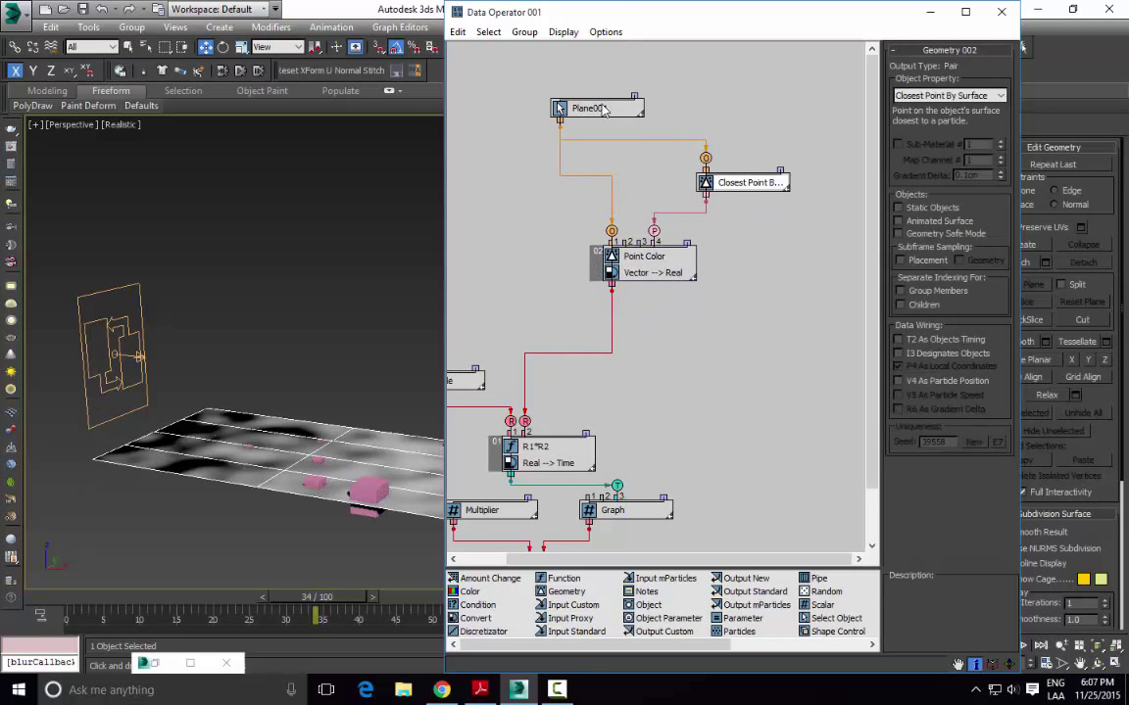
pyautogui.click(599, 107)
pyautogui.moveTo(741, 189); pyautogui.dragTo(687, 186)
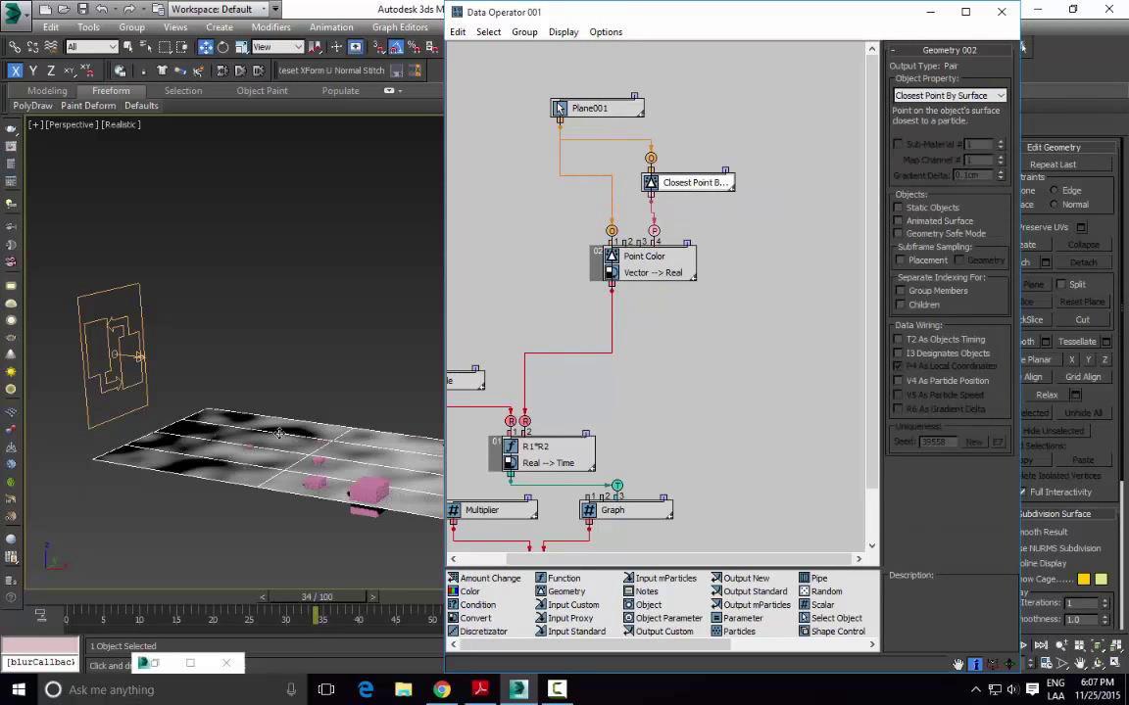
pyautogui.keyDown('alt'); pyautogui.moveTo(248, 388); pyautogui.dragTo(276, 401, button='middle'); pyautogui.keyUp('alt')
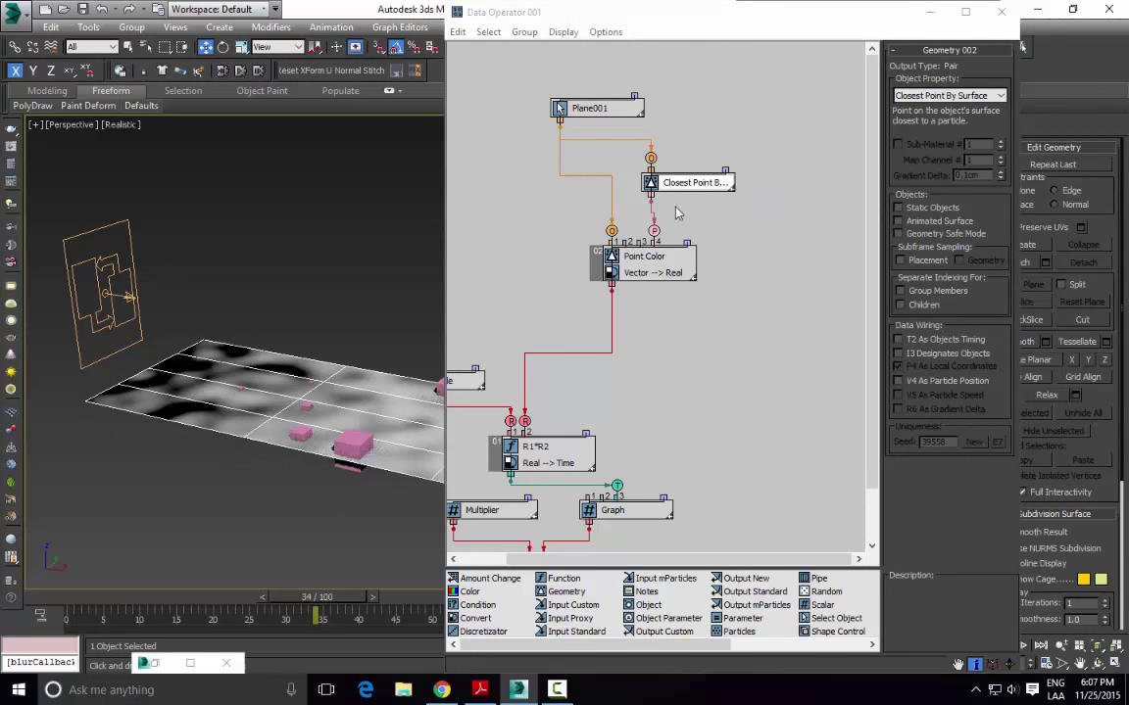
pyautogui.moveTo(674, 189); pyautogui.dragTo(688, 191)
# Step: Inspect the Point Color settings and its Vector --> Real conversion, and shift the Time Scale node slightly upward
pyautogui.click(653, 260)
pyautogui.keyDown('alt'); pyautogui.moveTo(315, 468); pyautogui.dragTo(320, 444, button='middle'); pyautogui.keyUp('alt')
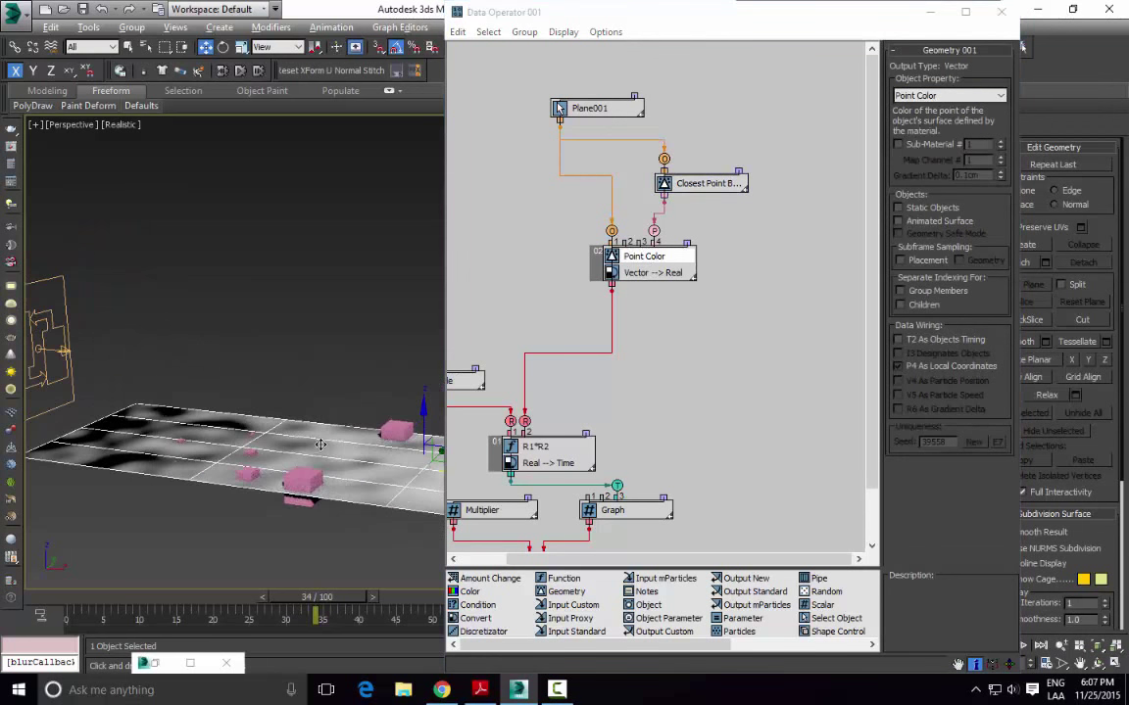
pyautogui.click(658, 275)
pyautogui.moveTo(483, 419); pyautogui.dragTo(584, 355, button='middle')
pyautogui.moveTo(546, 329); pyautogui.dragTo(542, 304)
pyautogui.moveTo(741, 354); pyautogui.dragTo(700, 381, button='middle')
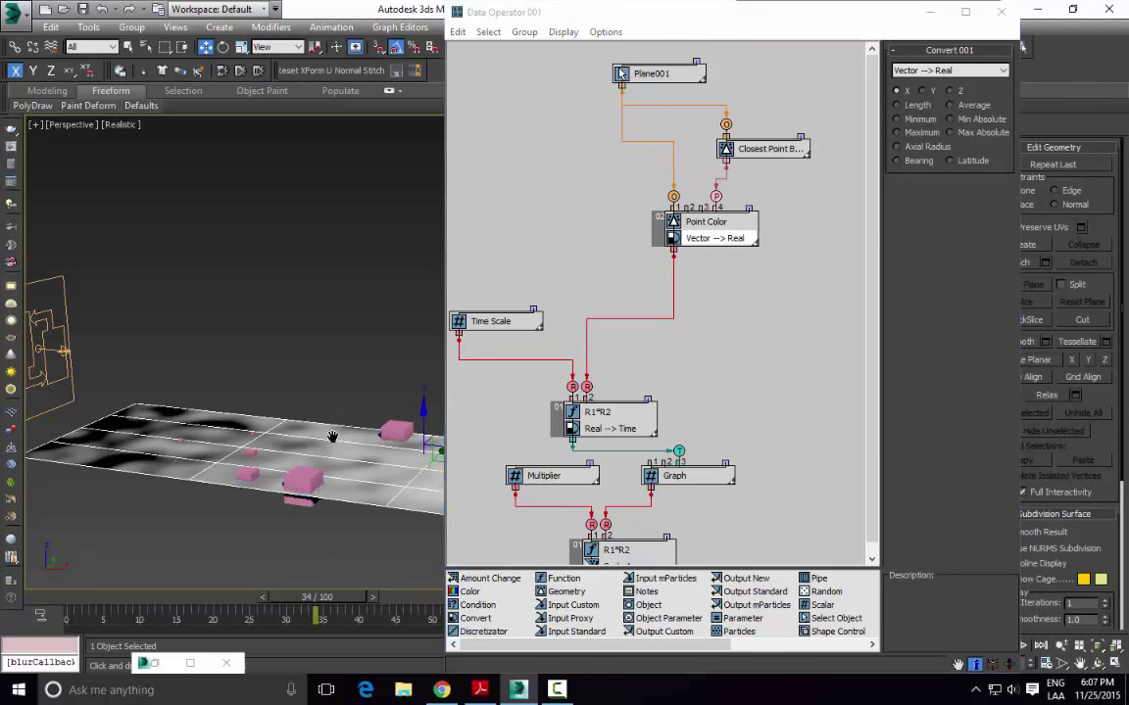
# Step: Scrub the animation to frame 16 and examine the particles crossing the dark areas of the plane's gradient map
pyautogui.keyDown('alt'); pyautogui.moveTo(326, 443); pyautogui.dragTo(340, 538, button='middle'); pyautogui.keyUp('alt')
pyautogui.moveTo(240, 378); pyautogui.dragTo(296, 409, button='middle')
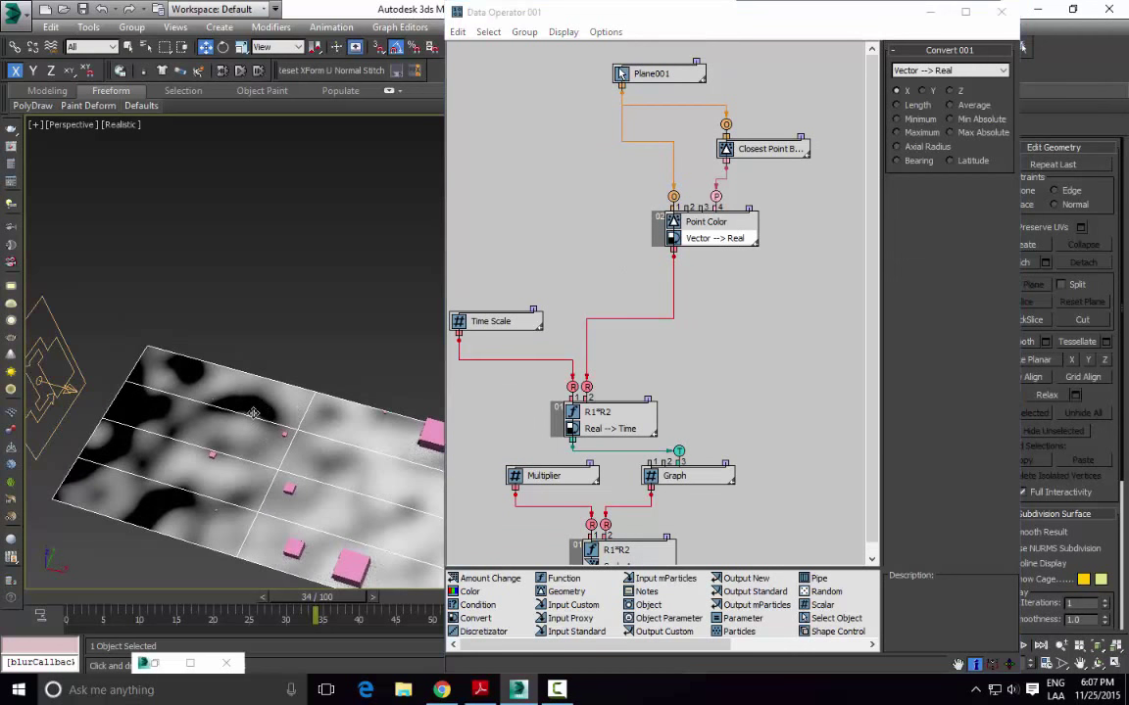
pyautogui.scroll(3, 253, 412)
pyautogui.moveTo(72, 600); pyautogui.dragTo(188, 550)
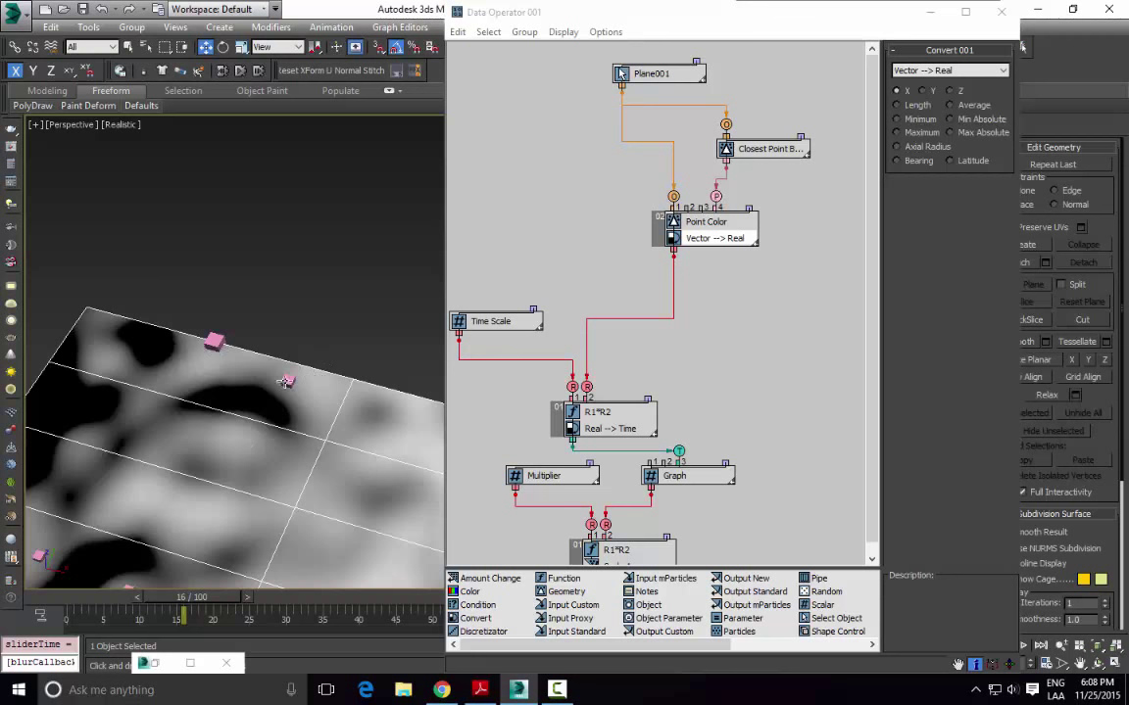
pyautogui.scroll(5, 276, 390)
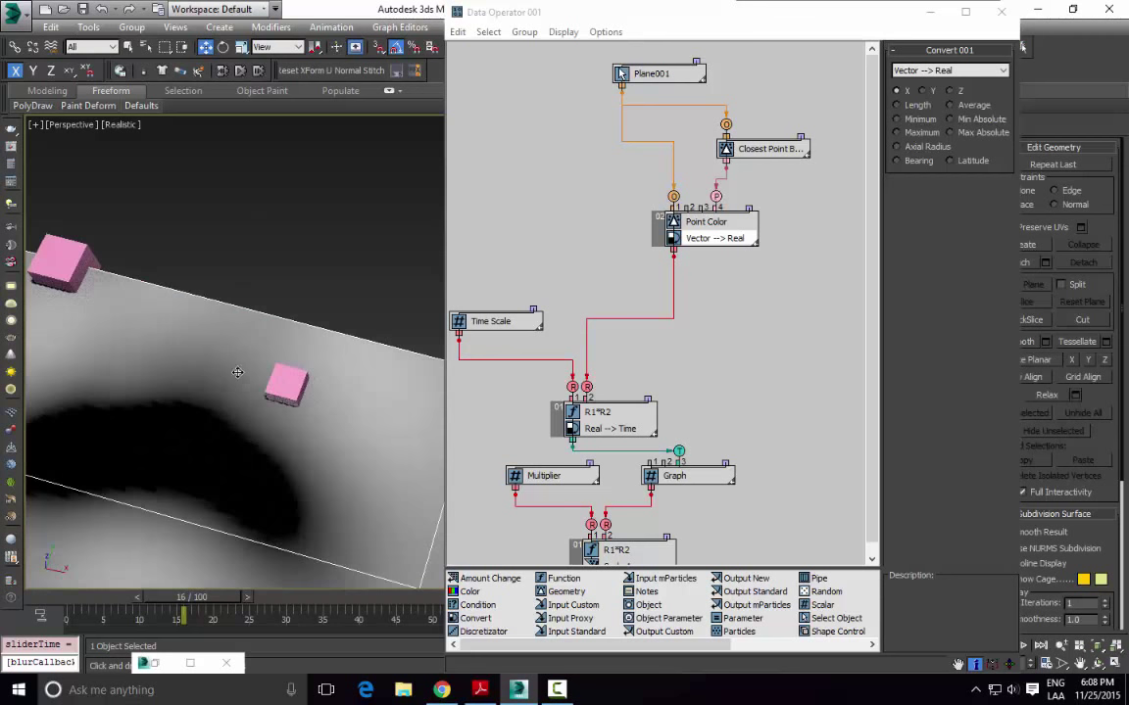
pyautogui.scroll(-2, 237, 383)
pyautogui.scroll(-4, 233, 418)
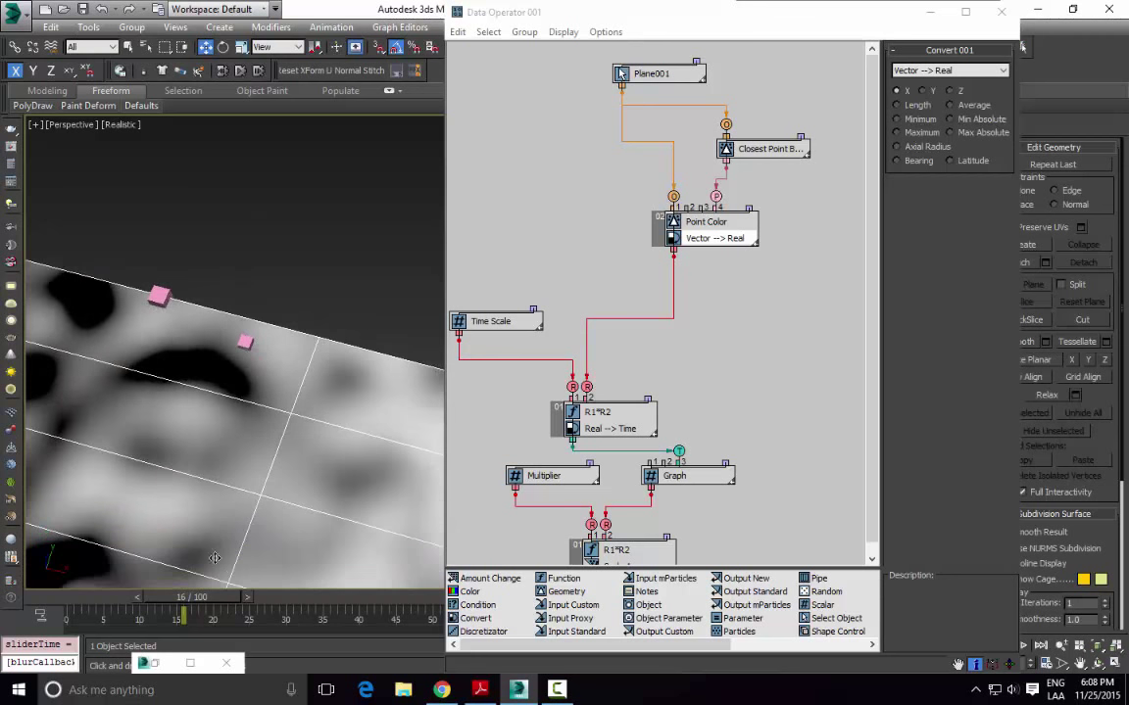
# Step: Step the animation back four frames, scrub on to frame 21 and examine the lighter part of the plane
pyautogui.press(',')
pyautogui.press(',')
pyautogui.press(',')
pyautogui.press(',')
pyautogui.moveTo(188, 598); pyautogui.dragTo(256, 599)
pyautogui.moveTo(267, 415); pyautogui.dragTo(222, 390, button='middle')
pyautogui.scroll(-3, 223, 390)
pyautogui.moveTo(200, 494); pyautogui.dragTo(138, 387, button='middle')
pyautogui.moveTo(439, 387); pyautogui.dragTo(288, 392, button='middle')
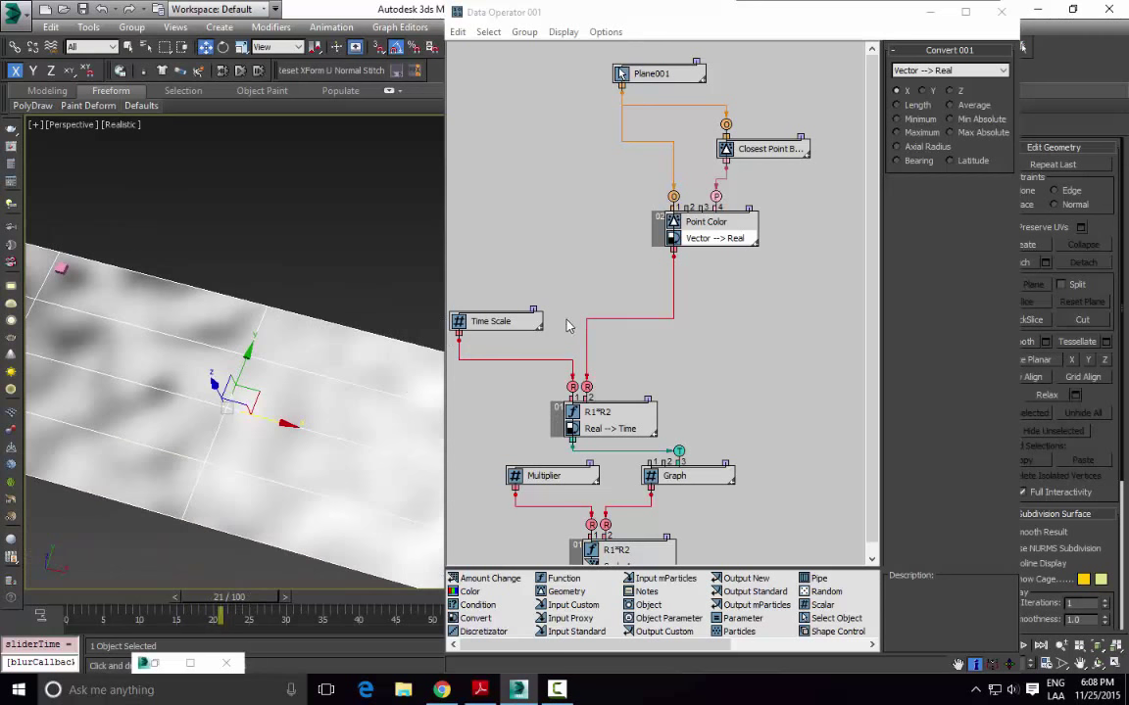
# Step: Select the Plane001, Closest Point By Surface and Point Color nodes as a group, and move the Time Scale node beside the Real --> Time function node
pyautogui.moveTo(509, 321); pyautogui.dragTo(593, 287, button='middle')
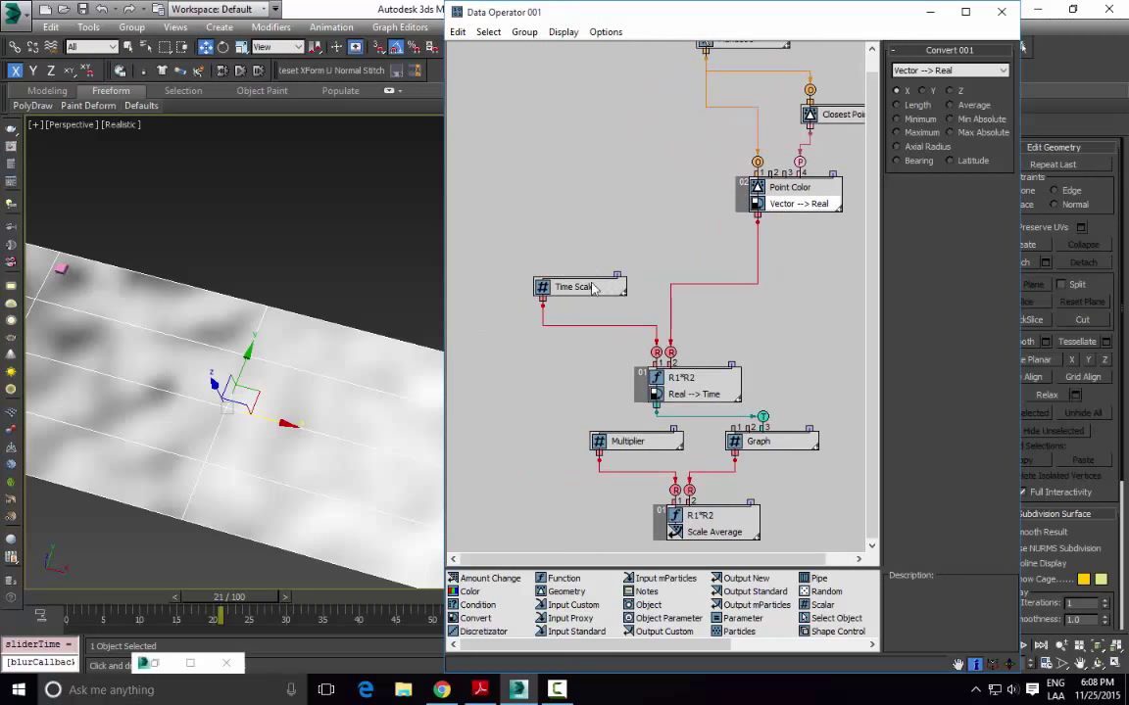
pyautogui.moveTo(752, 224); pyautogui.dragTo(563, 371, button='middle')
pyautogui.moveTo(480, 140); pyautogui.dragTo(642, 414)
pyautogui.moveTo(553, 403); pyautogui.dragTo(692, 291, button='middle')
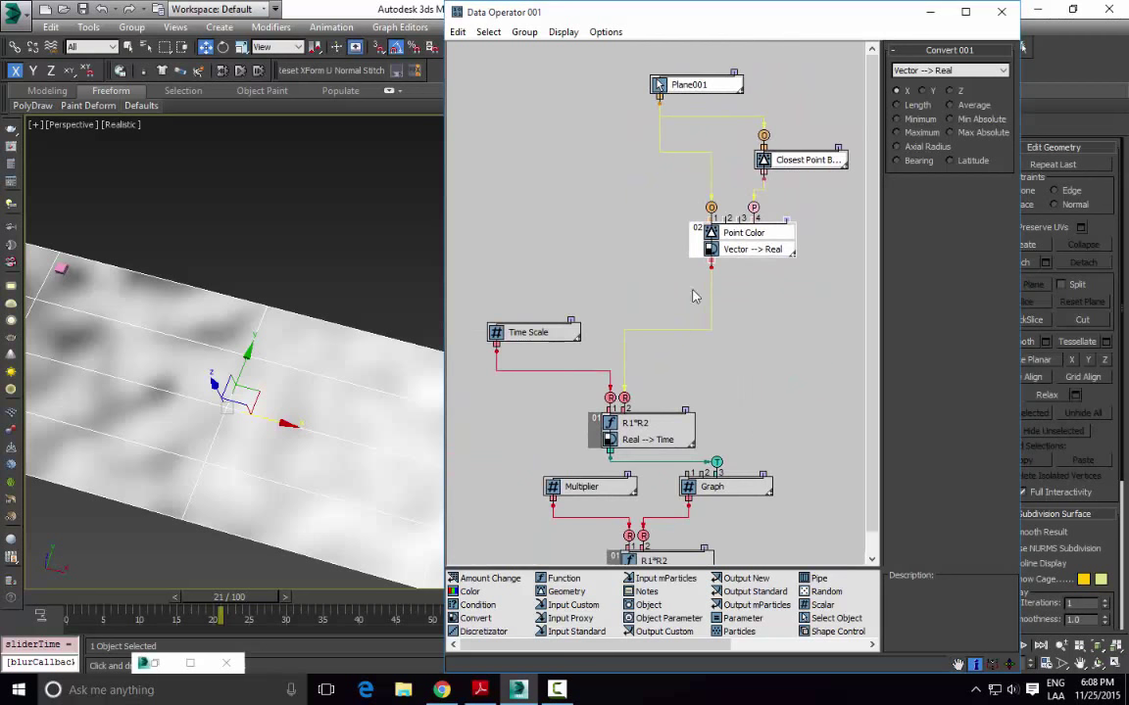
pyautogui.moveTo(654, 353); pyautogui.dragTo(660, 234, button='middle')
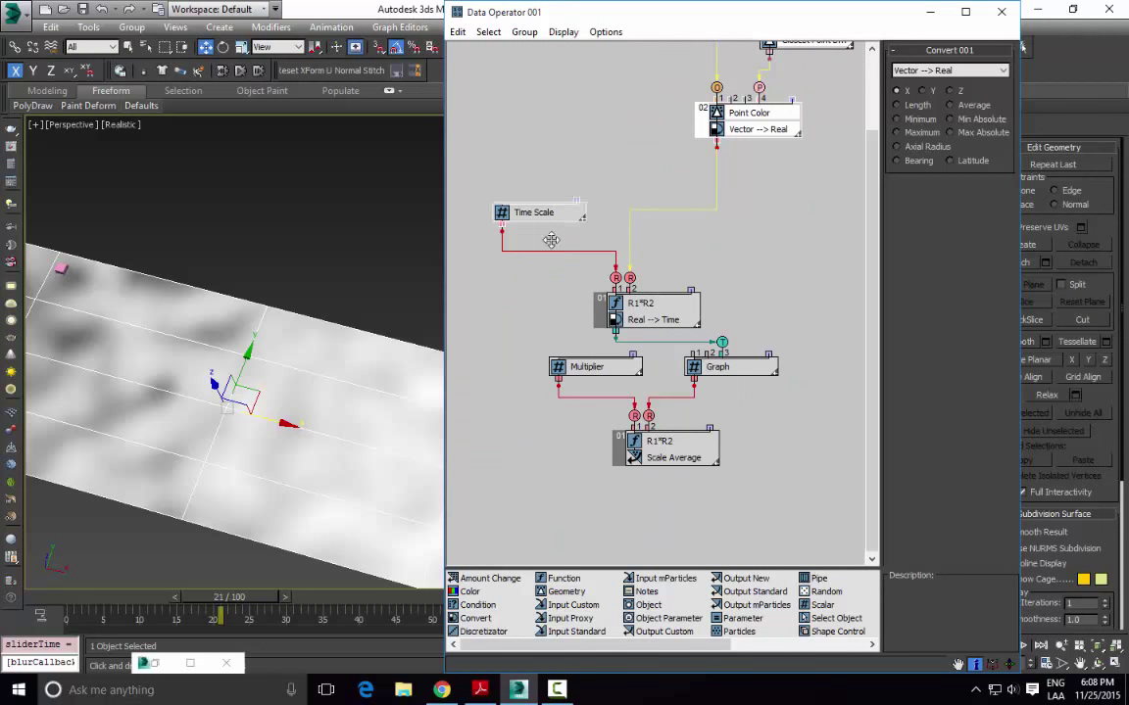
pyautogui.moveTo(553, 220); pyautogui.dragTo(541, 297)
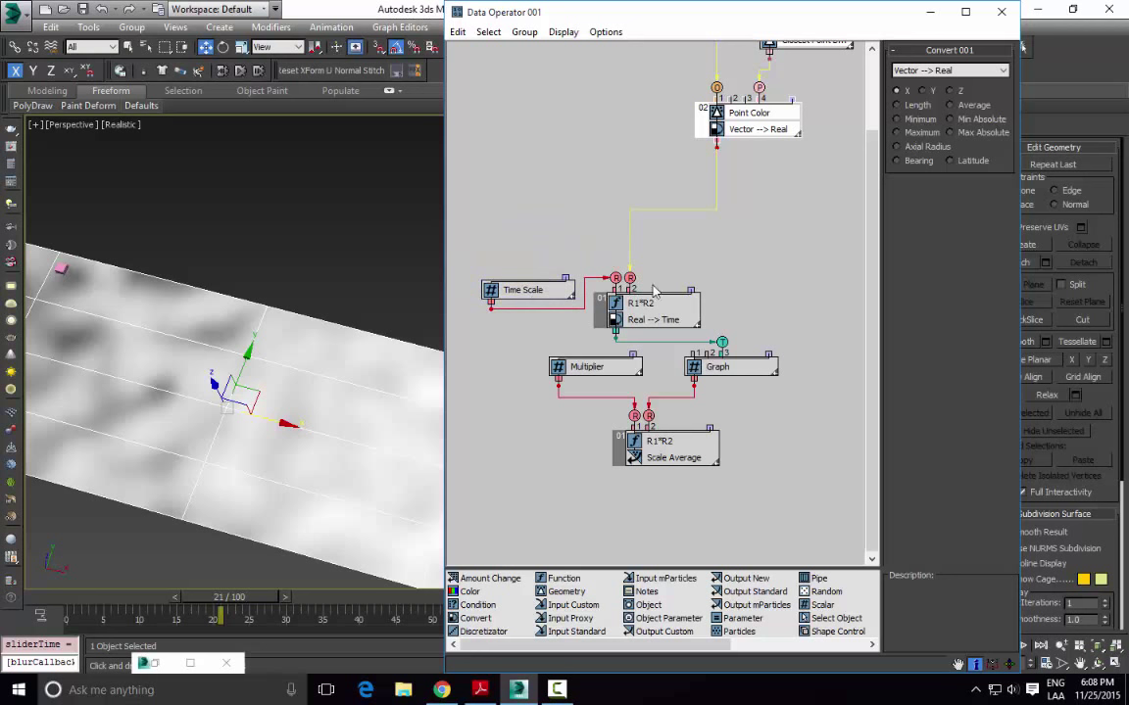
# Step: Inspect the Real --> Time conversion and the Graph node's settings, dismiss the Cortana pop-up, and review the function node fed by Point Color
pyautogui.click(674, 320)
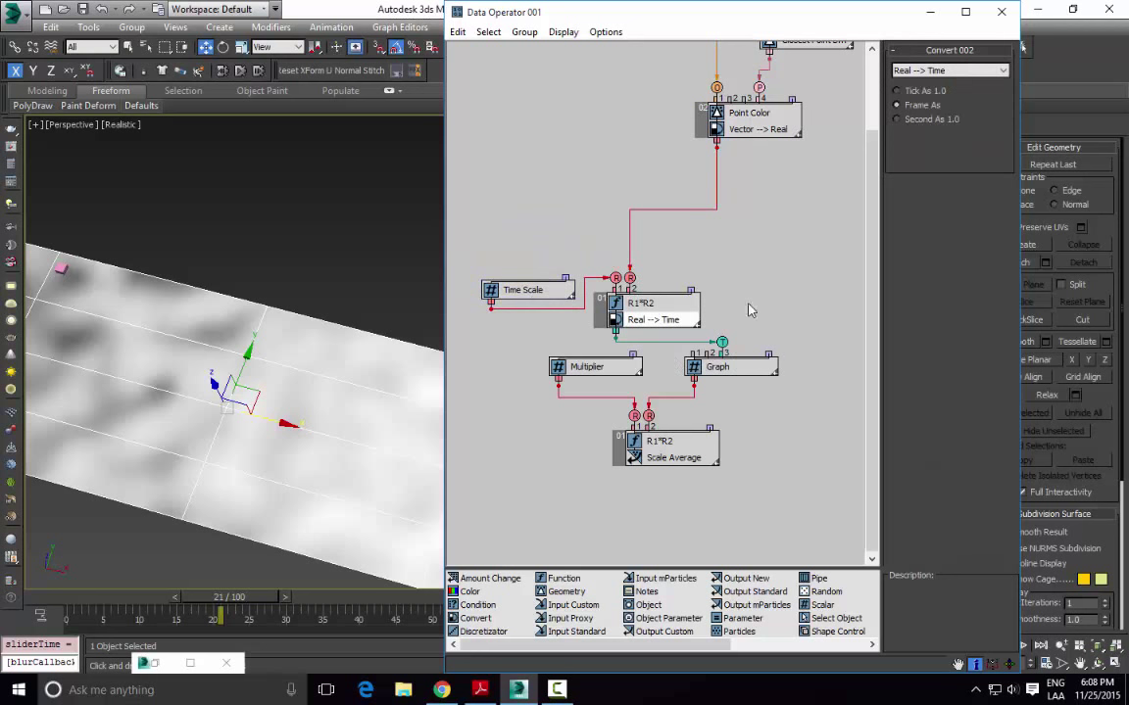
pyautogui.click(750, 367)
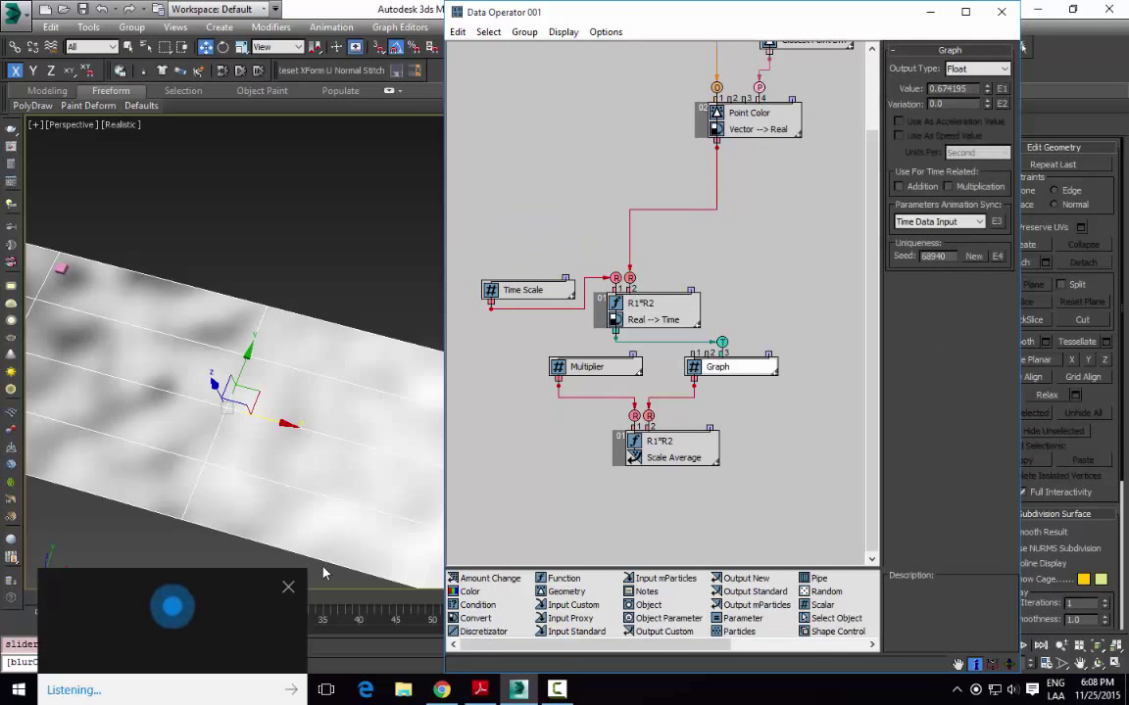
pyautogui.click(288, 588)
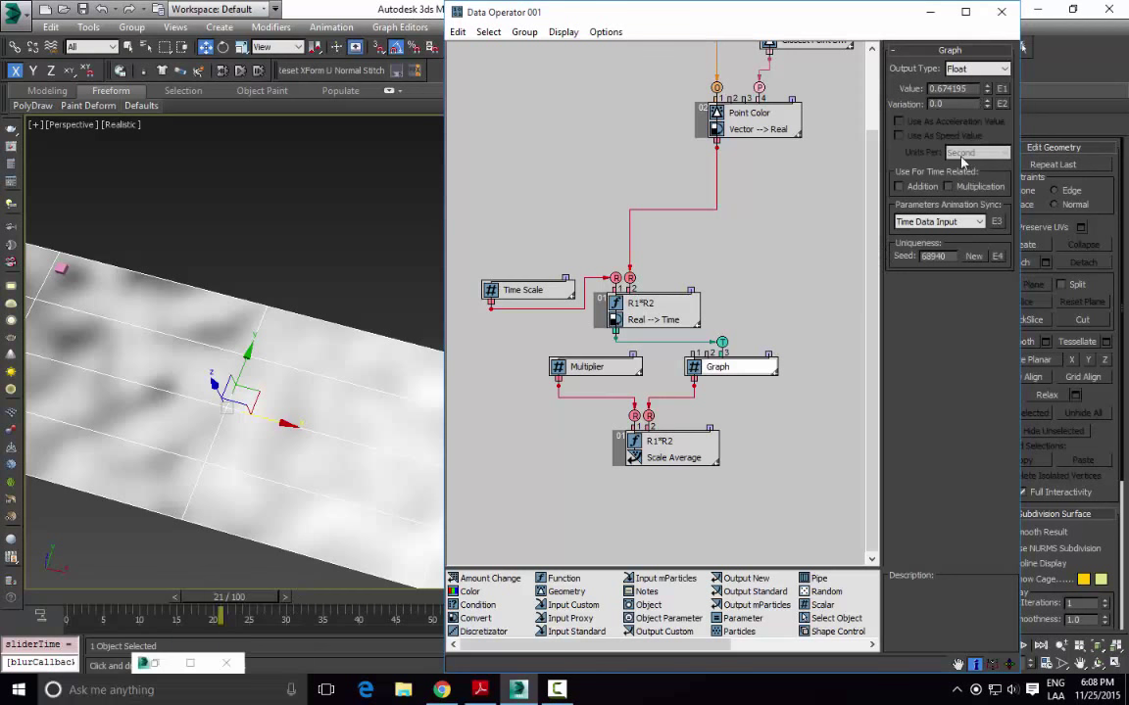
pyautogui.moveTo(315, 373); pyautogui.dragTo(312, 321, button='middle')
pyautogui.scroll(-3, 279, 332)
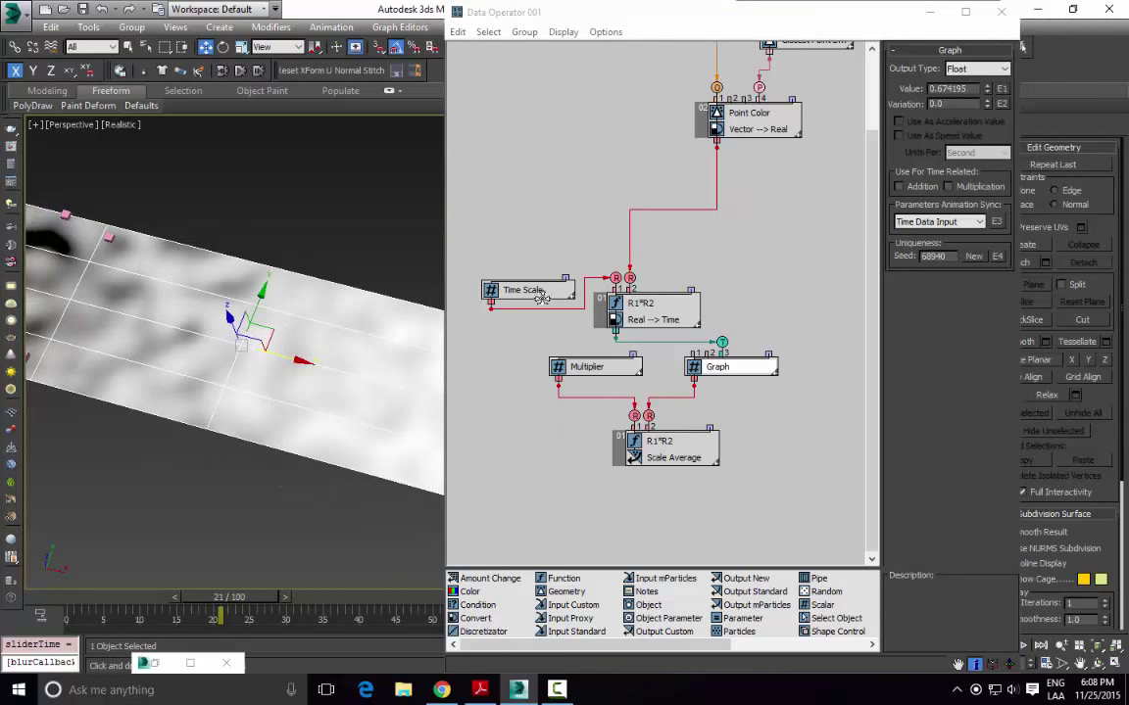
pyautogui.moveTo(762, 250); pyautogui.dragTo(714, 367, button='middle')
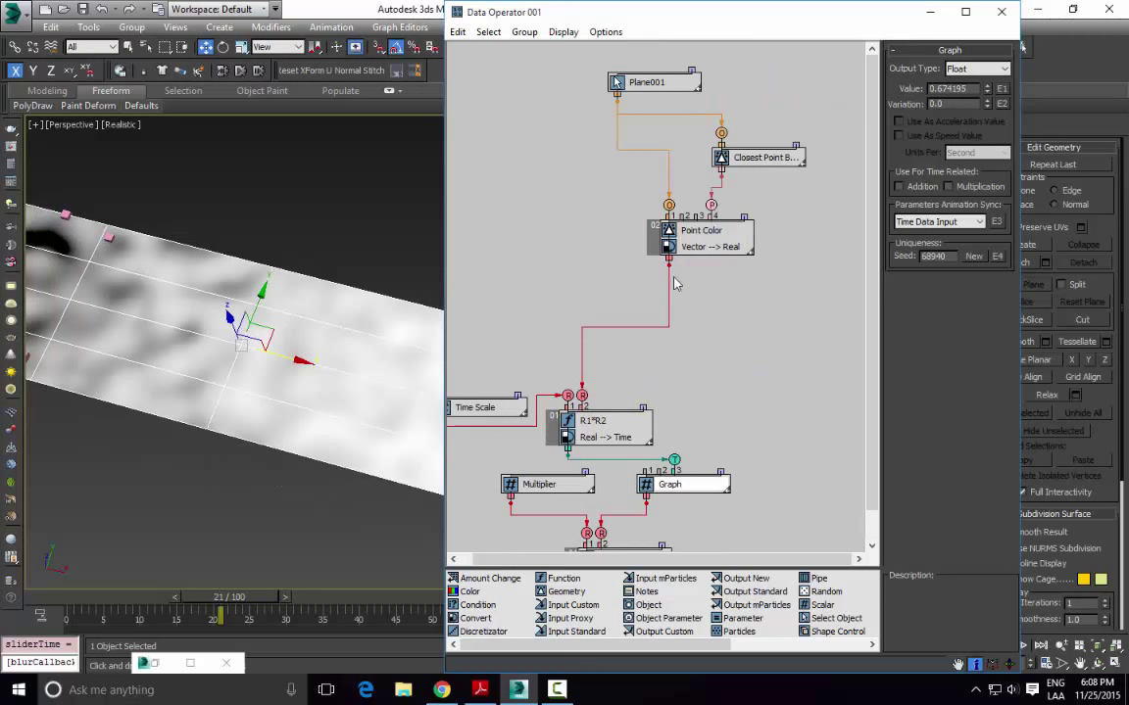
pyautogui.scroll(-1, 673, 337)
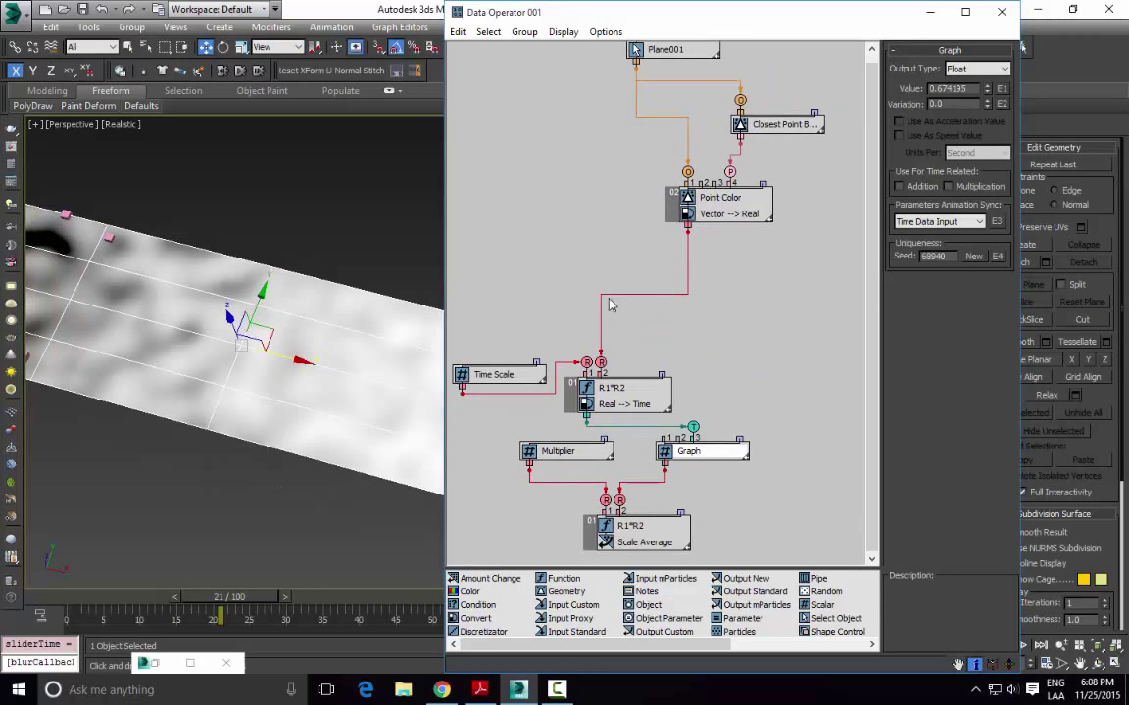
pyautogui.click(637, 396)
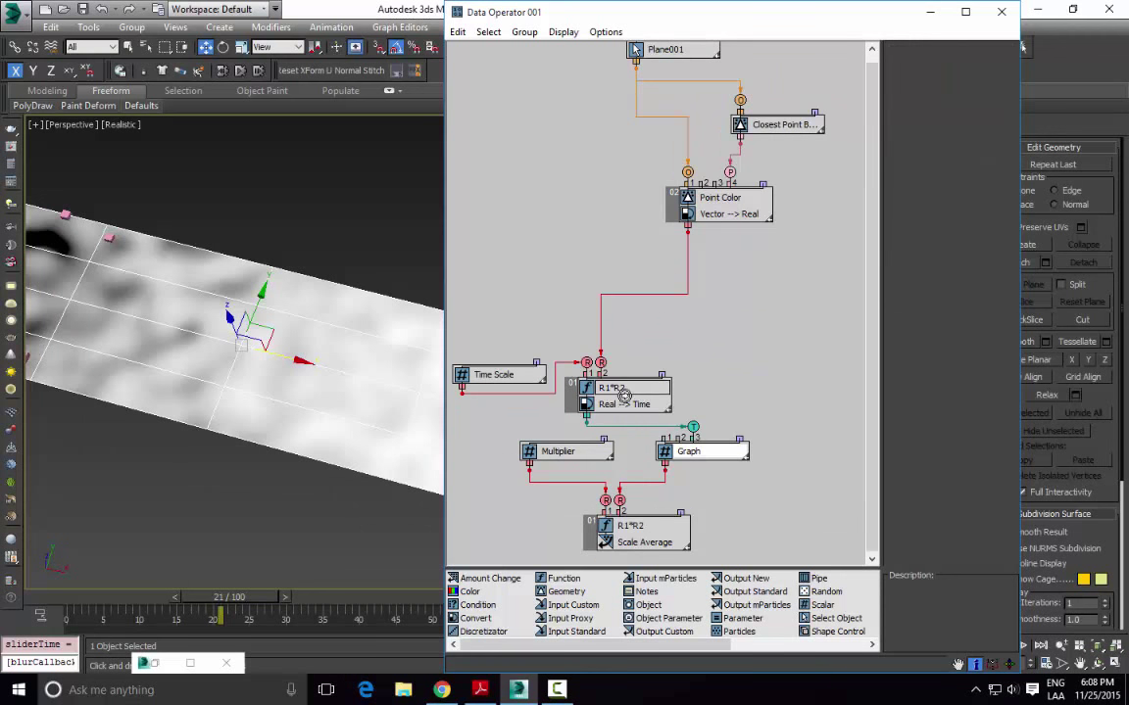
# Step: Move the Time Scale node back above the function node it feeds, and highlight its Value of 50.0
pyautogui.moveTo(500, 374); pyautogui.dragTo(516, 284)
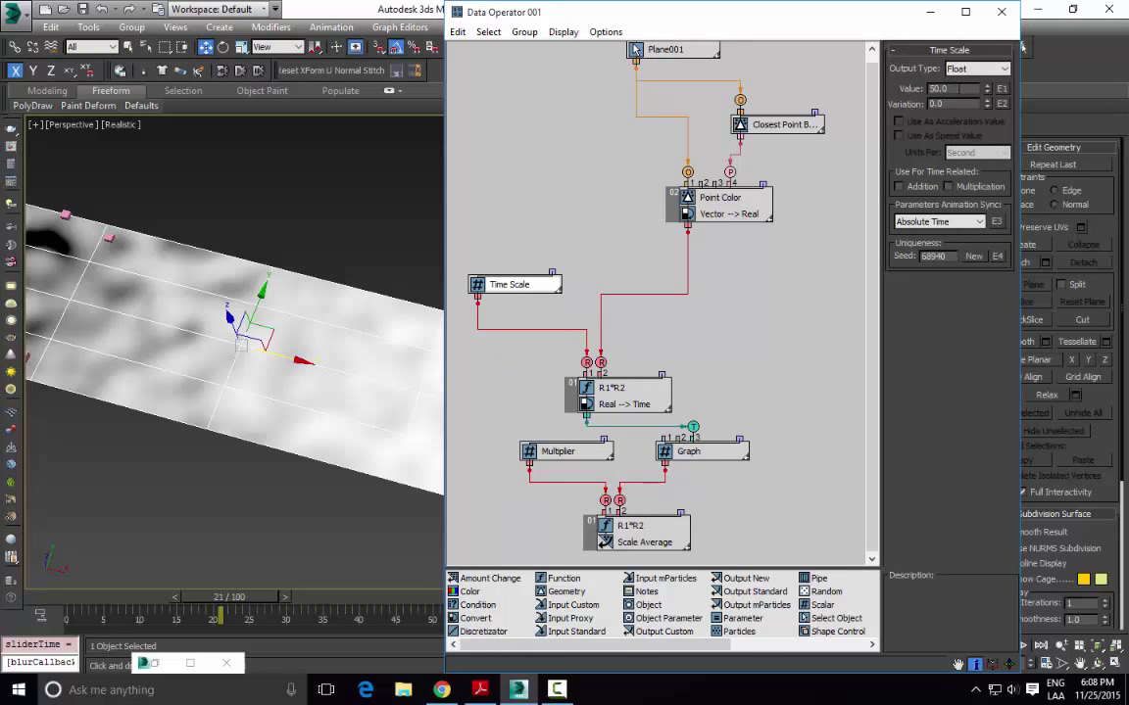
pyautogui.moveTo(959, 89); pyautogui.dragTo(902, 92)
pyautogui.moveTo(330, 363); pyautogui.dragTo(352, 395, button='middle')
pyautogui.scroll(-1, 327, 409)
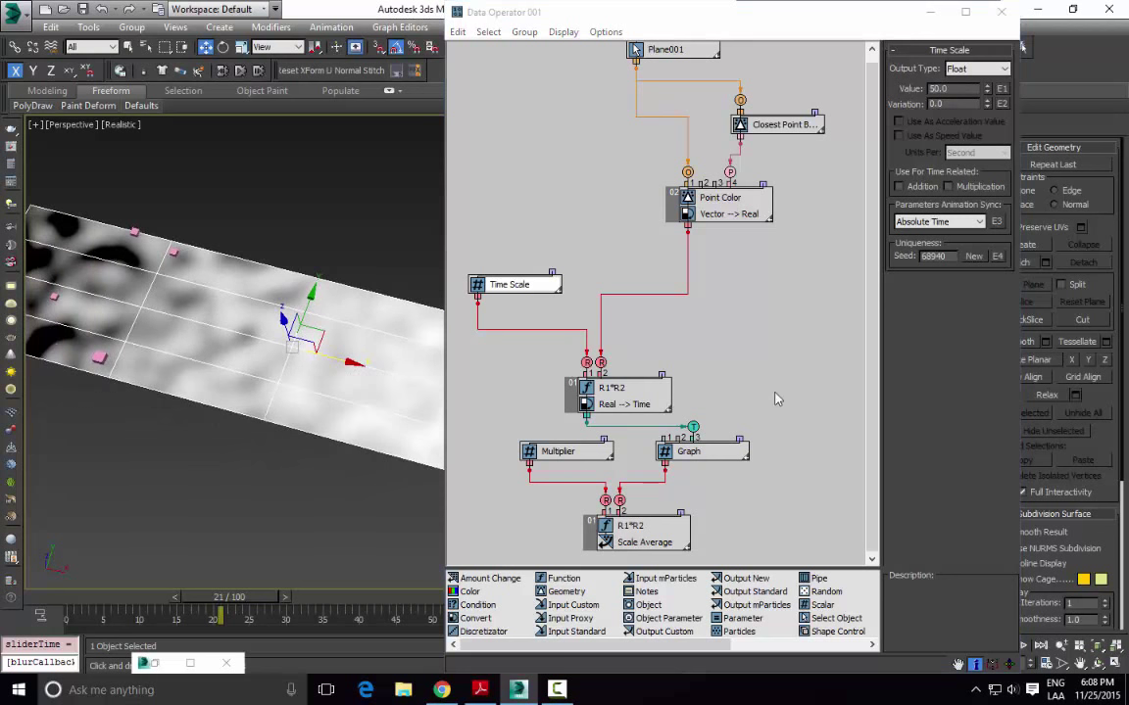
# Step: Show the Graph node's Value animation in Track View and check the curve's keys at frames 0 and 50
pyautogui.click(707, 455)
pyautogui.rightClick(962, 95)
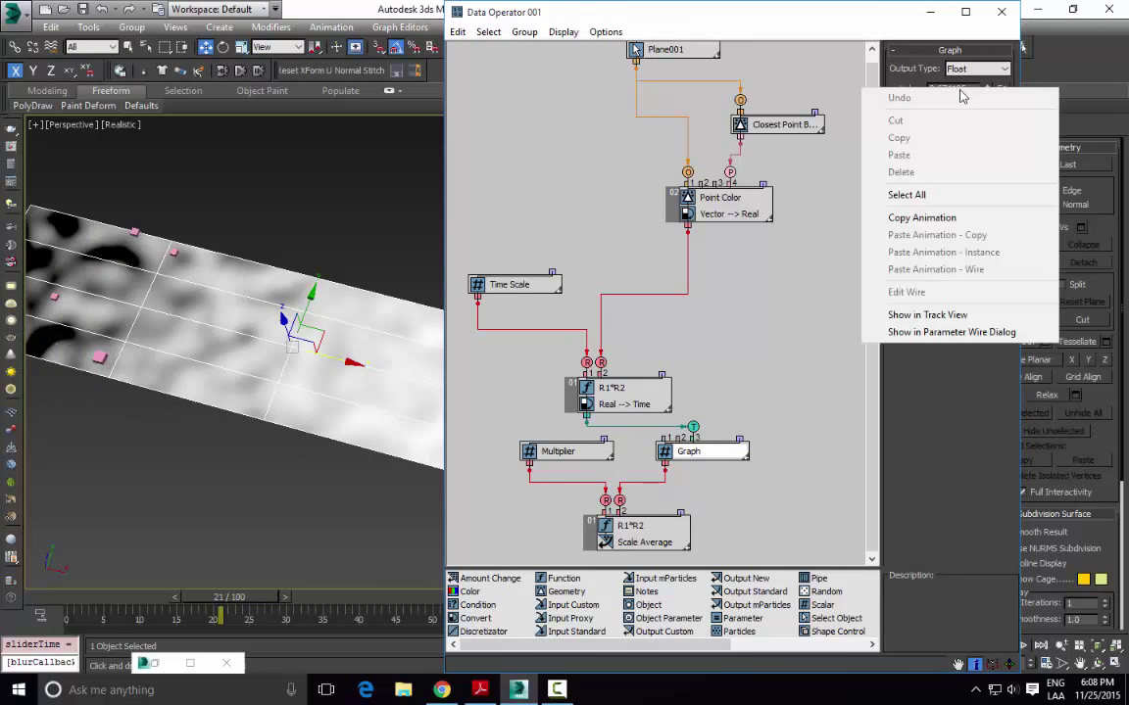
pyautogui.click(943, 315)
pyautogui.moveTo(448, 408); pyautogui.dragTo(402, 448, button='middle')
pyautogui.click(273, 483)
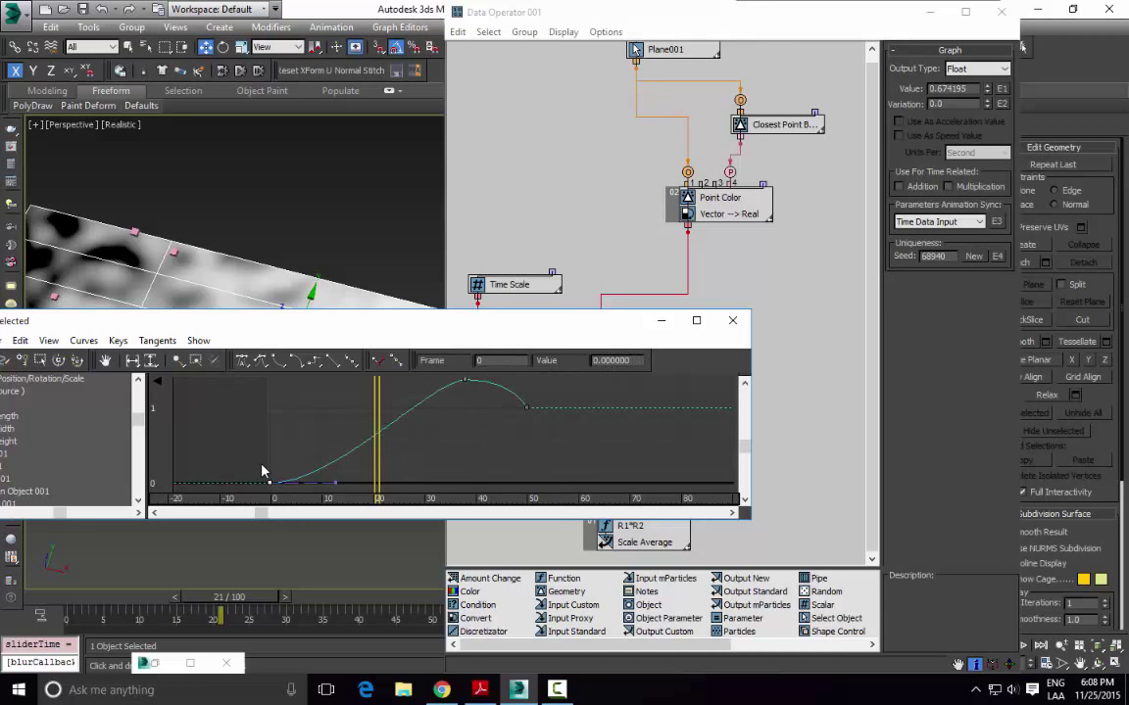
pyautogui.click(526, 408)
# Step: Reposition the Track View window to uncover the particles and nodes, scrubbing time along the curve to frame 50 and slightly beyond
pyautogui.moveTo(542, 329); pyautogui.dragTo(534, 408)
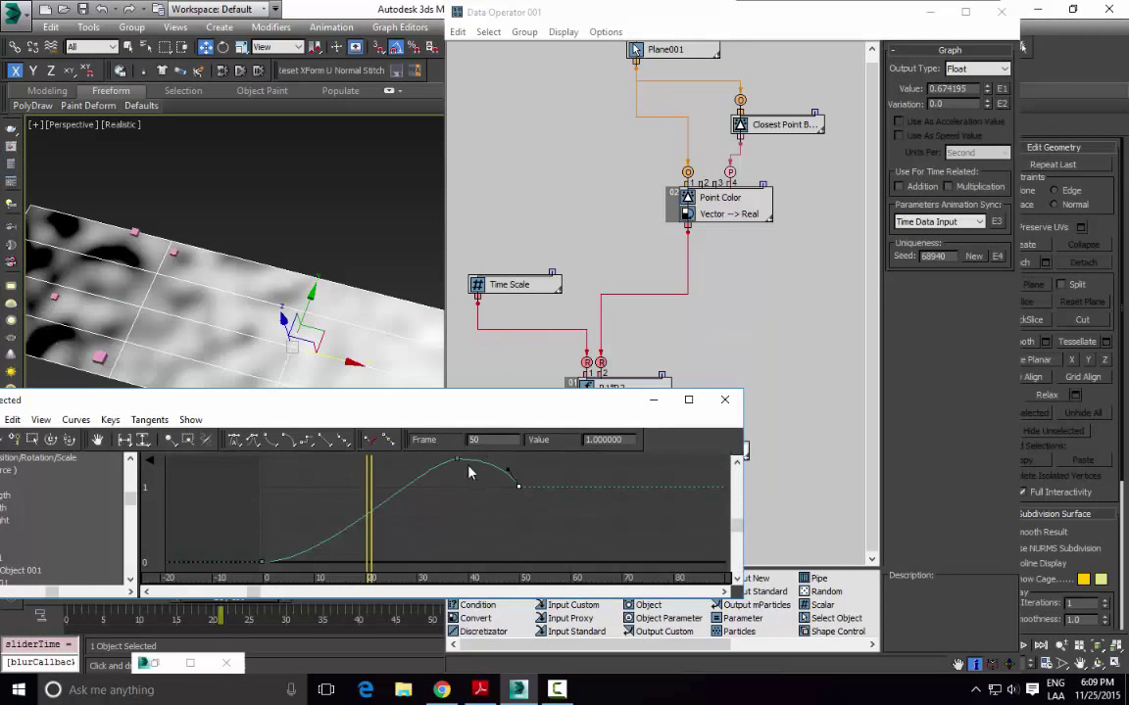
pyautogui.moveTo(469, 473); pyautogui.dragTo(431, 515, button='middle')
pyautogui.moveTo(335, 516); pyautogui.dragTo(480, 519)
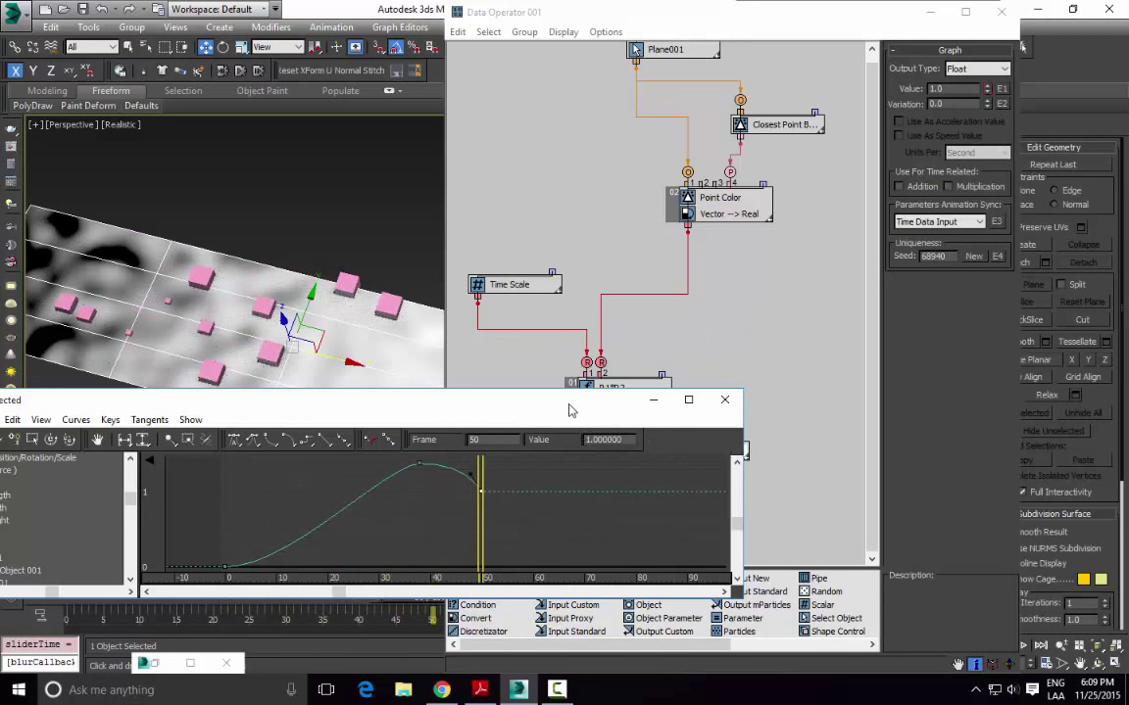
pyautogui.moveTo(571, 409); pyautogui.dragTo(403, 373)
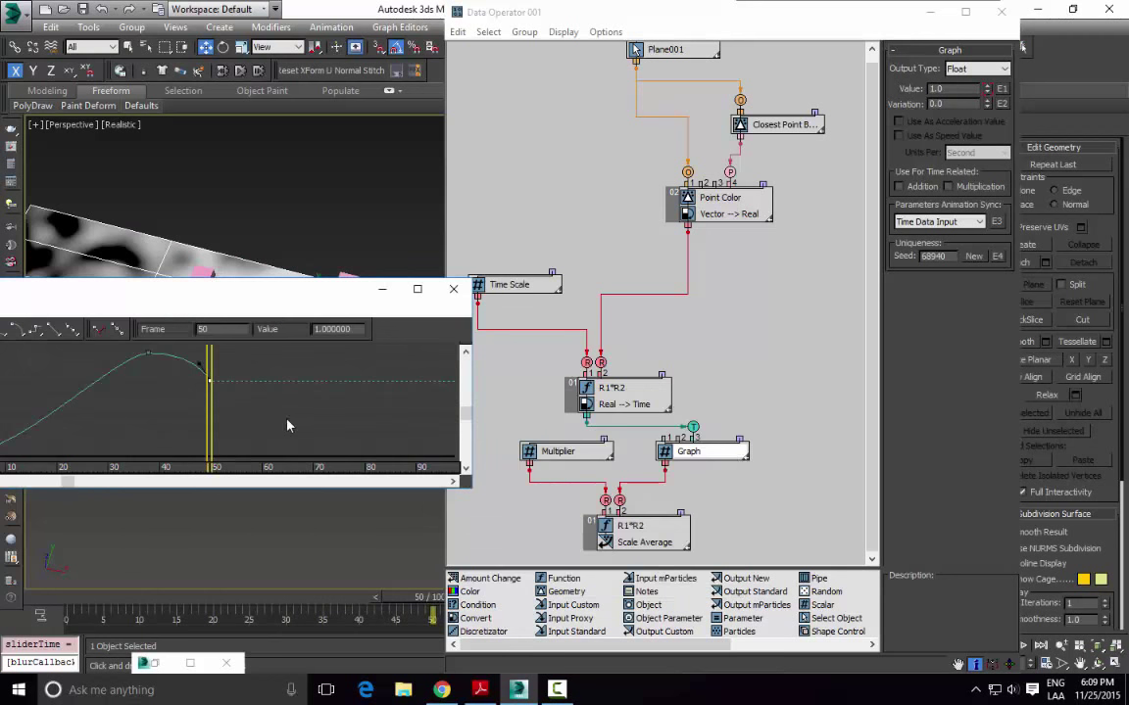
pyautogui.moveTo(212, 412); pyautogui.dragTo(311, 391)
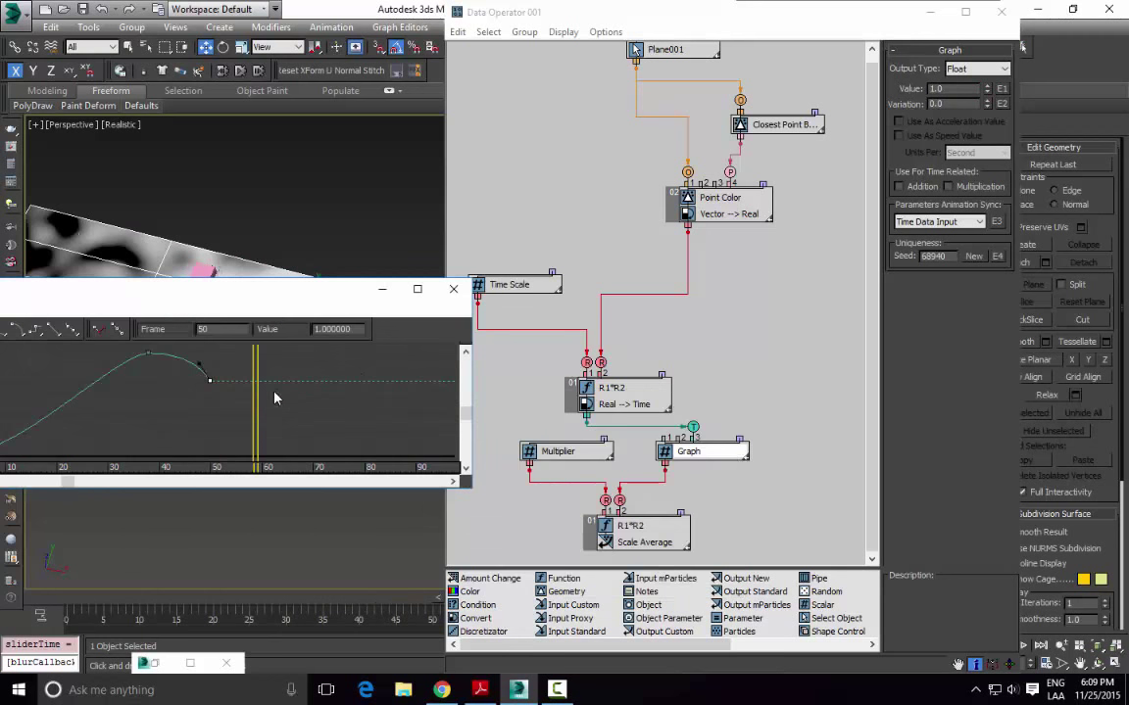
# Step: Lower the Track View window and reframe the viewport to examine the scaled particles alongside the curve
pyautogui.moveTo(533, 310); pyautogui.dragTo(561, 291, button='middle')
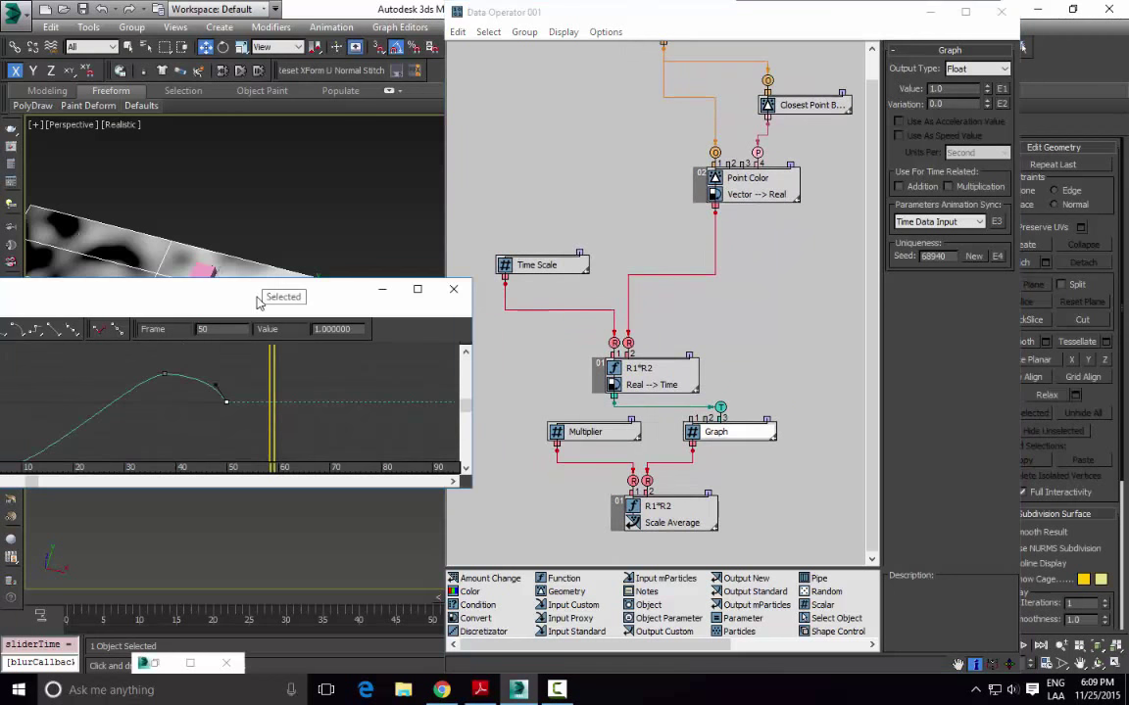
pyautogui.moveTo(290, 297); pyautogui.dragTo(290, 356)
pyautogui.keyDown('alt'); pyautogui.moveTo(276, 269); pyautogui.dragTo(277, 169, button='middle'); pyautogui.keyUp('alt')
pyautogui.scroll(2, 277, 170)
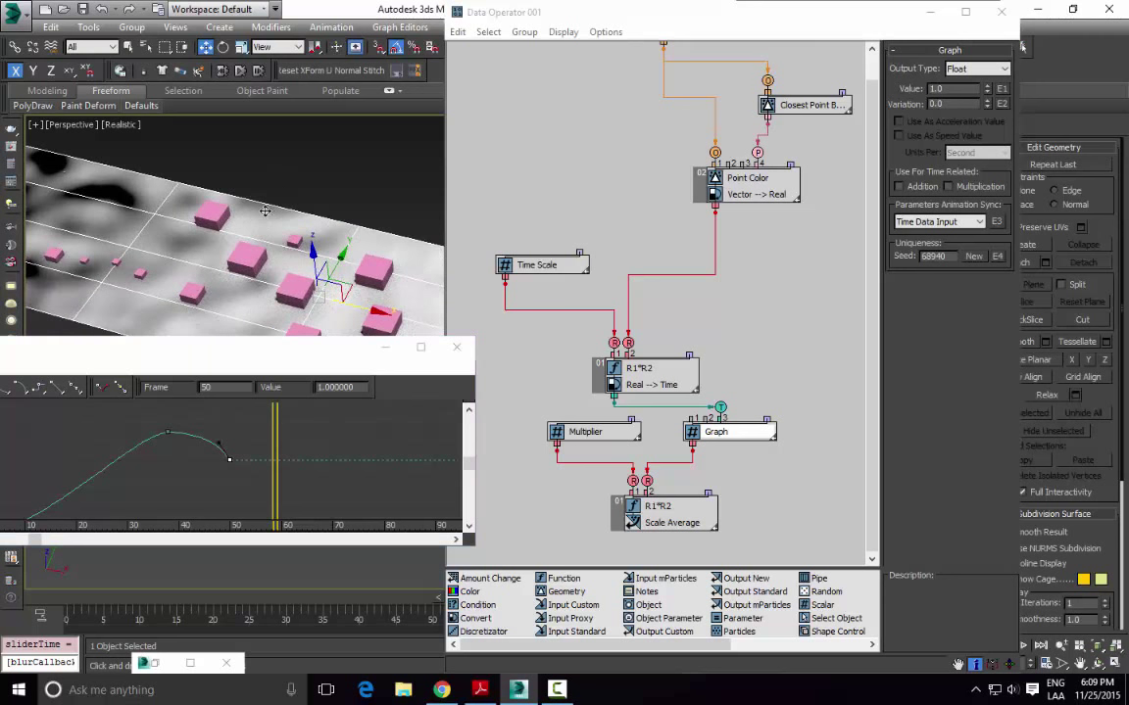
# Step: Select the curve's peak key at frame 38, and reposition the Track View window to examine the curve from frame 0 to 50
pyautogui.moveTo(137, 423); pyautogui.dragTo(191, 456)
pyautogui.moveTo(147, 486); pyautogui.dragTo(232, 454, button='middle')
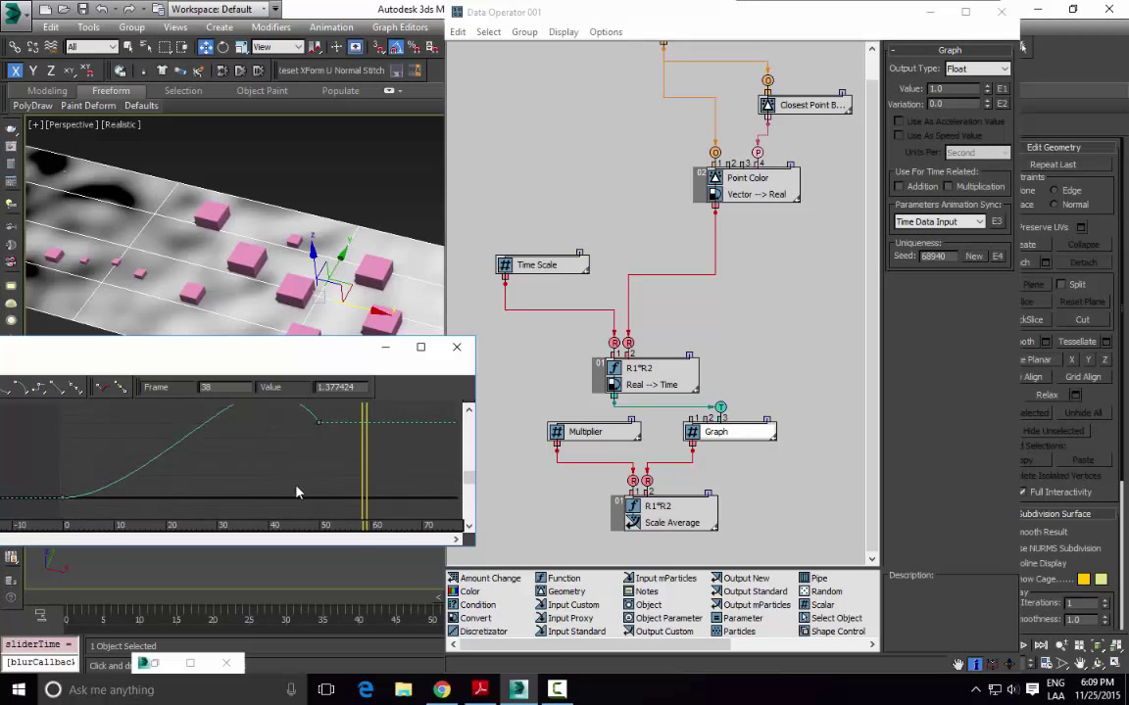
pyautogui.moveTo(297, 452)
pyautogui.mouseDown(button='middle')
pyautogui.moveTo(306, 487)
pyautogui.moveTo(307, 443)
pyautogui.mouseUp(button='middle')
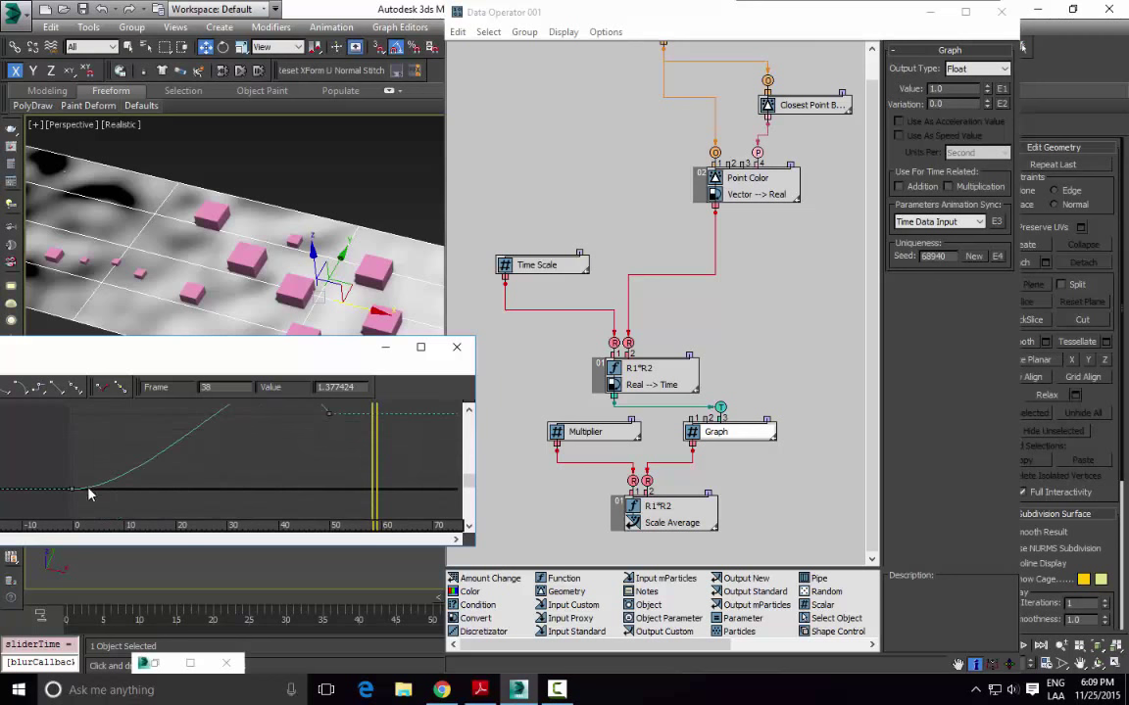
pyautogui.moveTo(247, 408); pyautogui.dragTo(292, 426, button='middle')
pyautogui.moveTo(278, 356); pyautogui.dragTo(465, 344)
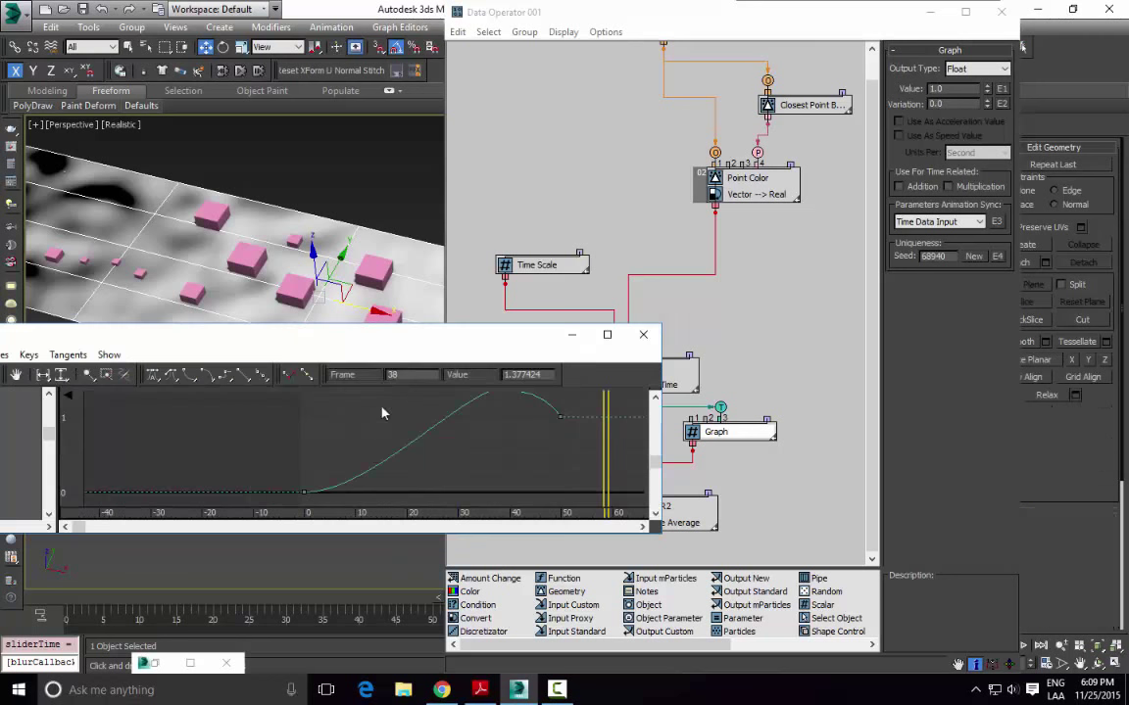
pyautogui.moveTo(318, 447); pyautogui.dragTo(268, 466, button='middle')
pyautogui.moveTo(429, 447); pyautogui.dragTo(417, 431, button='middle')
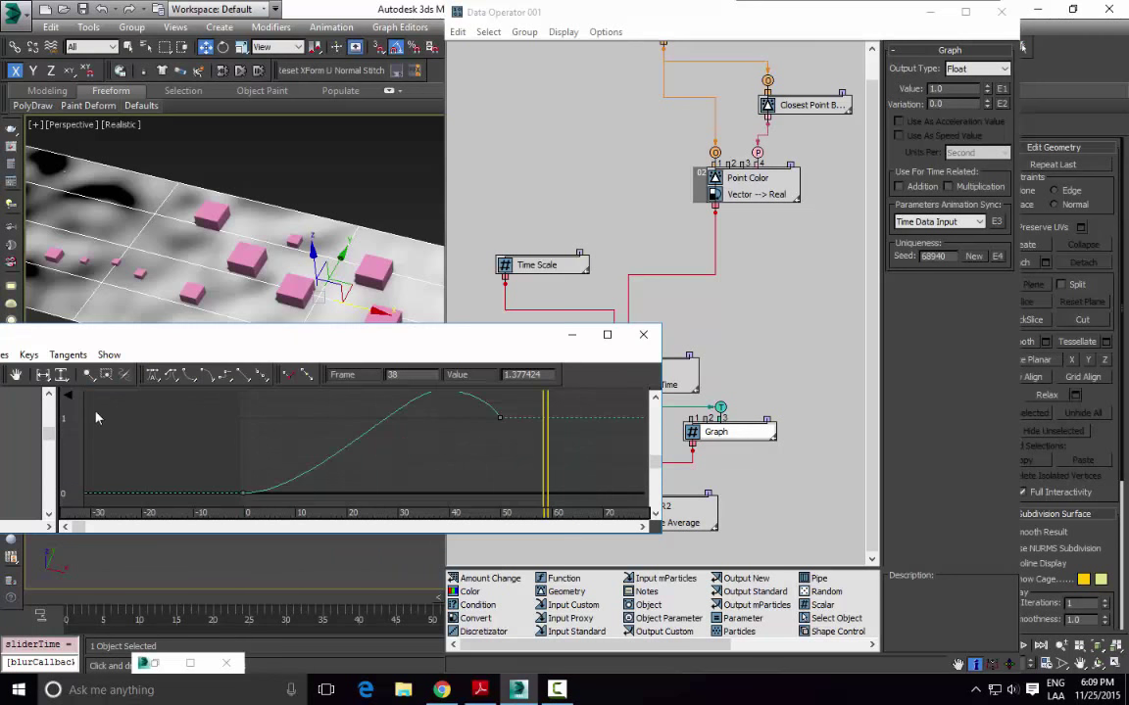
# Step: Reposition Track View and the viewport to compare the curve's peak key at frame 38 with the scaled particles on the plane
pyautogui.moveTo(497, 418); pyautogui.dragTo(404, 421, button='middle')
pyautogui.moveTo(434, 324); pyautogui.dragTo(433, 289)
pyautogui.moveTo(408, 403)
pyautogui.mouseDown(button='middle')
pyautogui.moveTo(408, 436)
pyautogui.moveTo(410, 414)
pyautogui.mouseUp(button='middle')
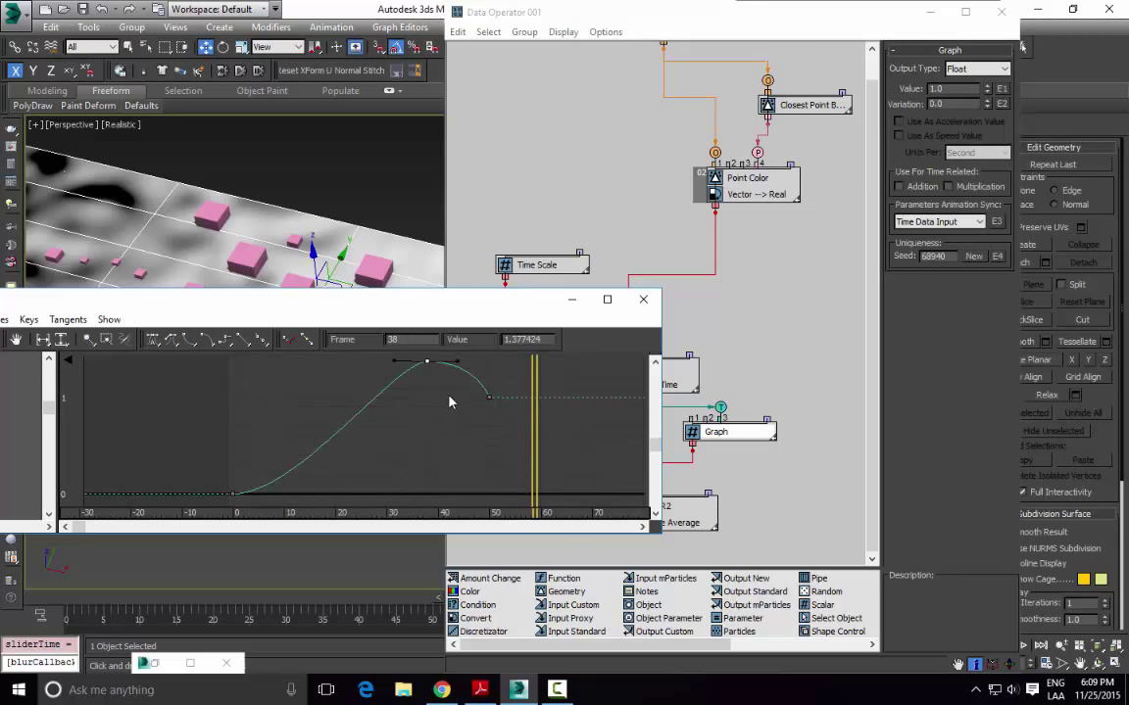
pyautogui.click(447, 395)
pyautogui.moveTo(379, 199); pyautogui.dragTo(390, 170, button='middle')
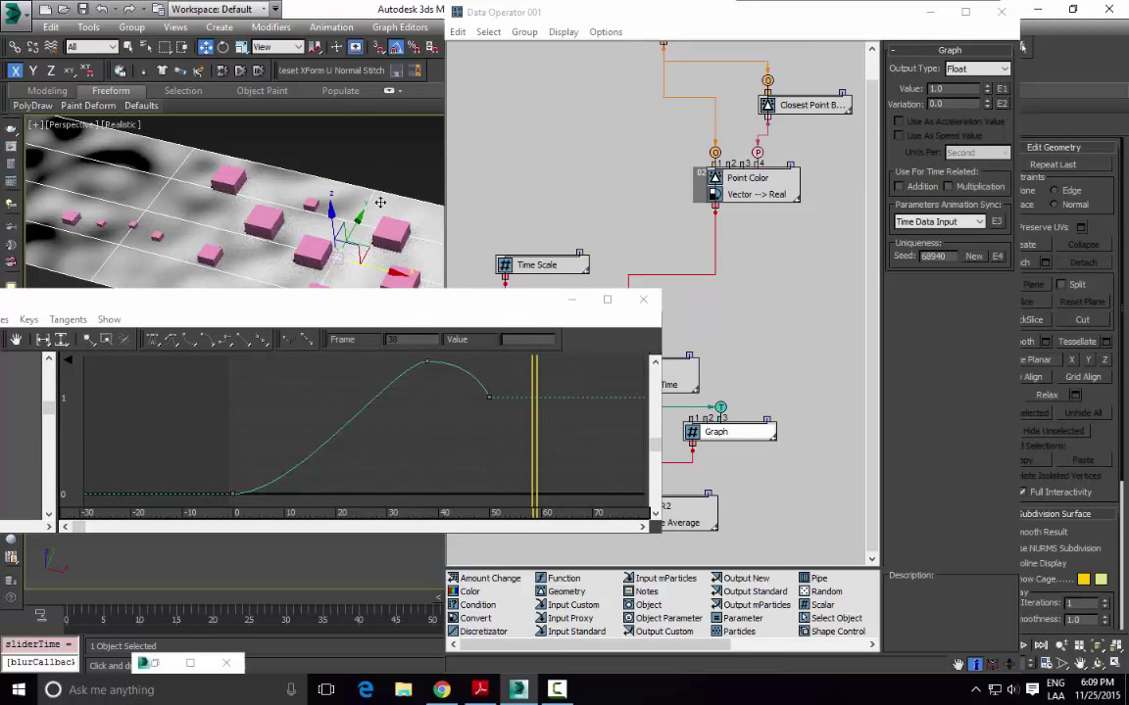
pyautogui.click(426, 362)
pyautogui.moveTo(311, 231); pyautogui.dragTo(284, 164, button='middle')
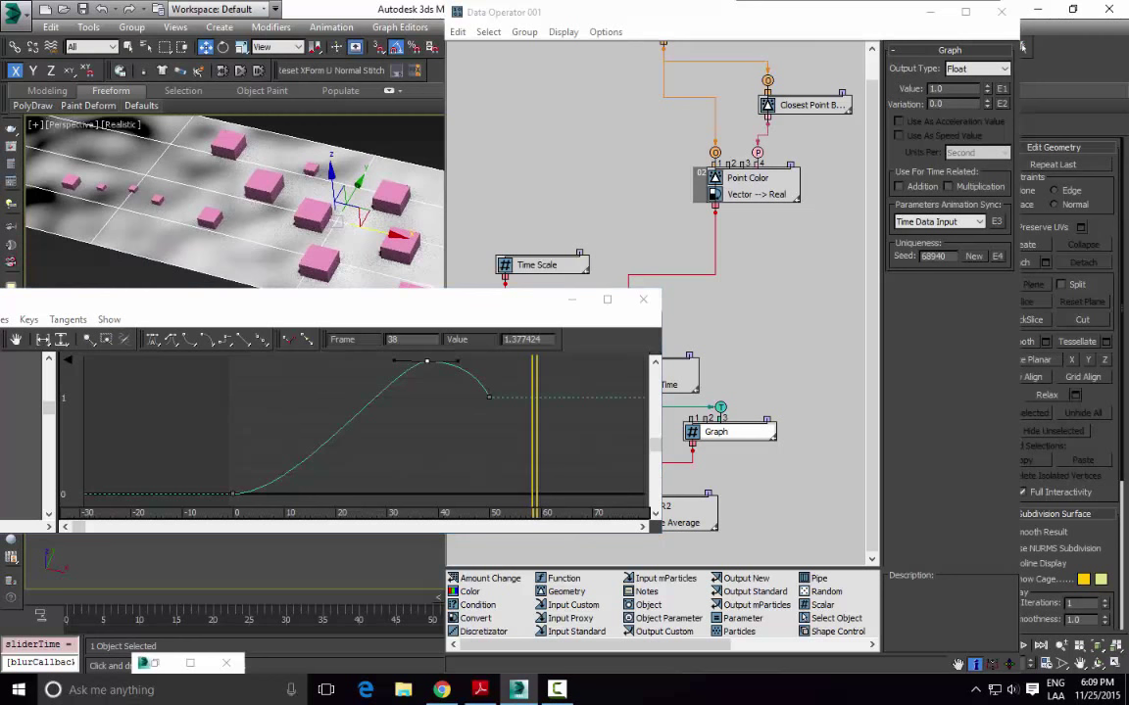
pyautogui.scroll(-2, 284, 165)
# Step: Enable the color map in the output settings of the material's Gradient Ramp map and close the Material Editor
pyautogui.press('m')
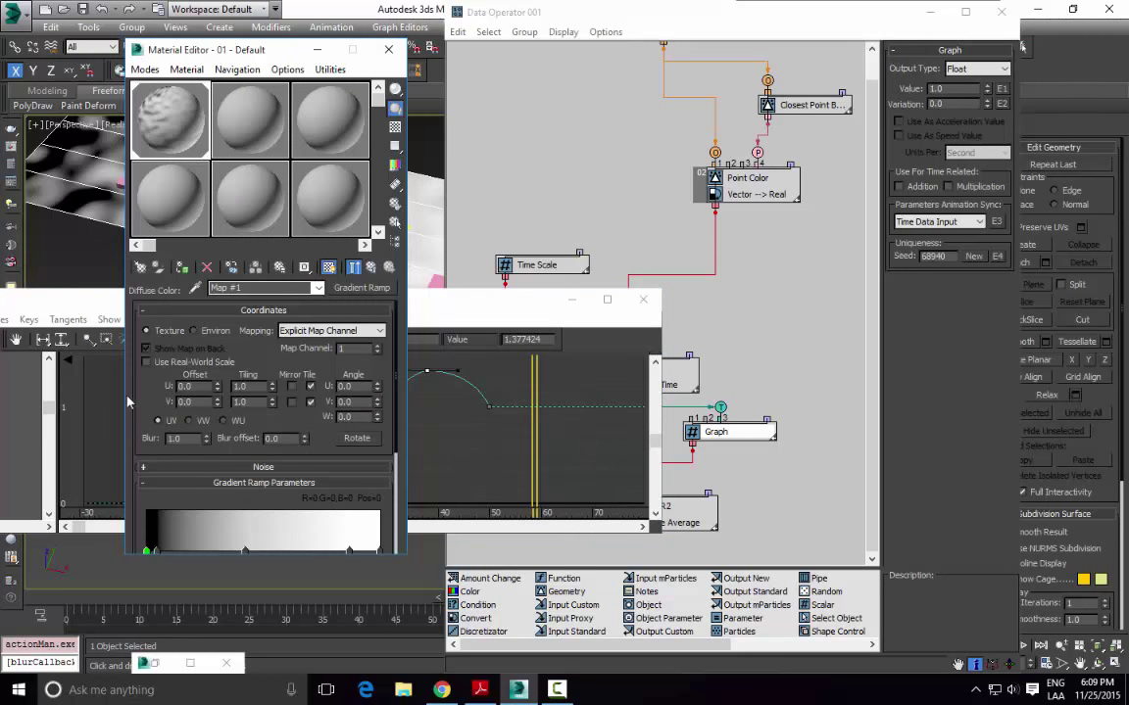
pyautogui.scroll(-5, 137, 441)
pyautogui.click(253, 546)
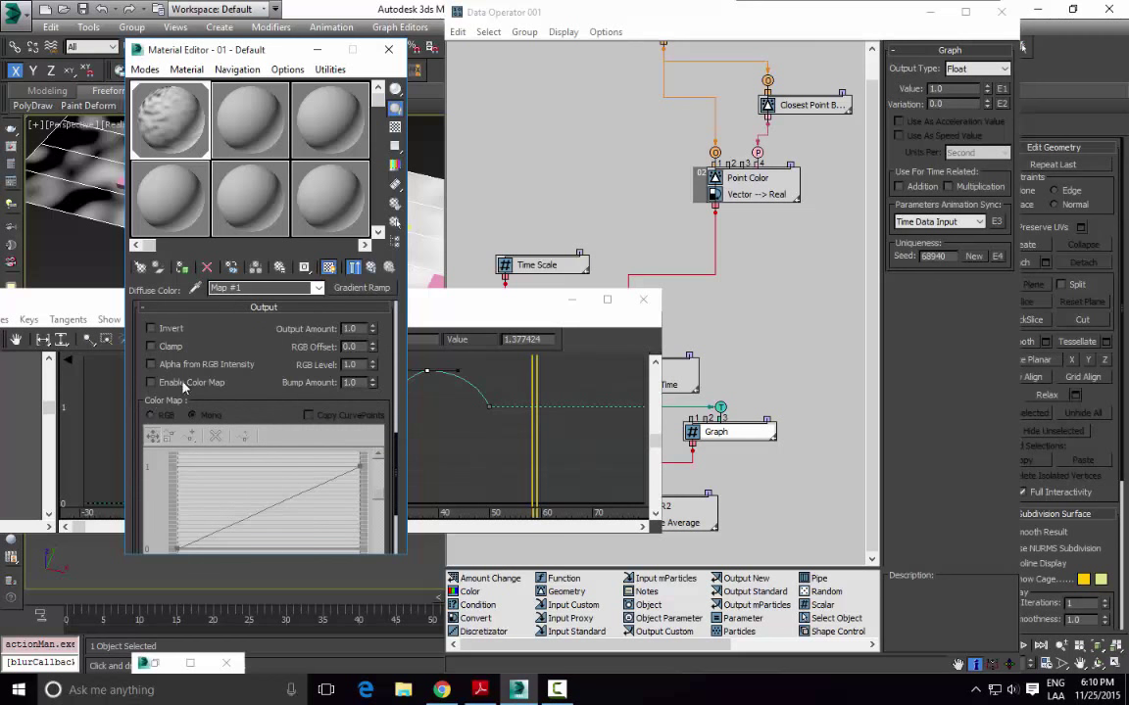
pyautogui.click(151, 383)
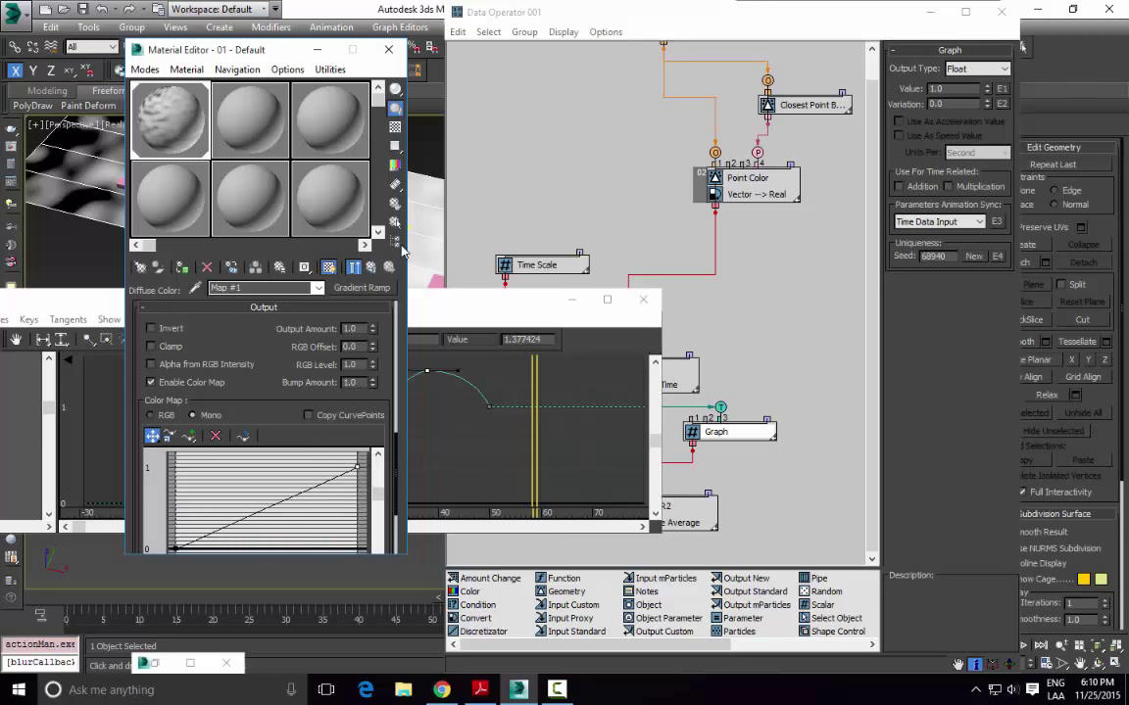
pyautogui.click(393, 55)
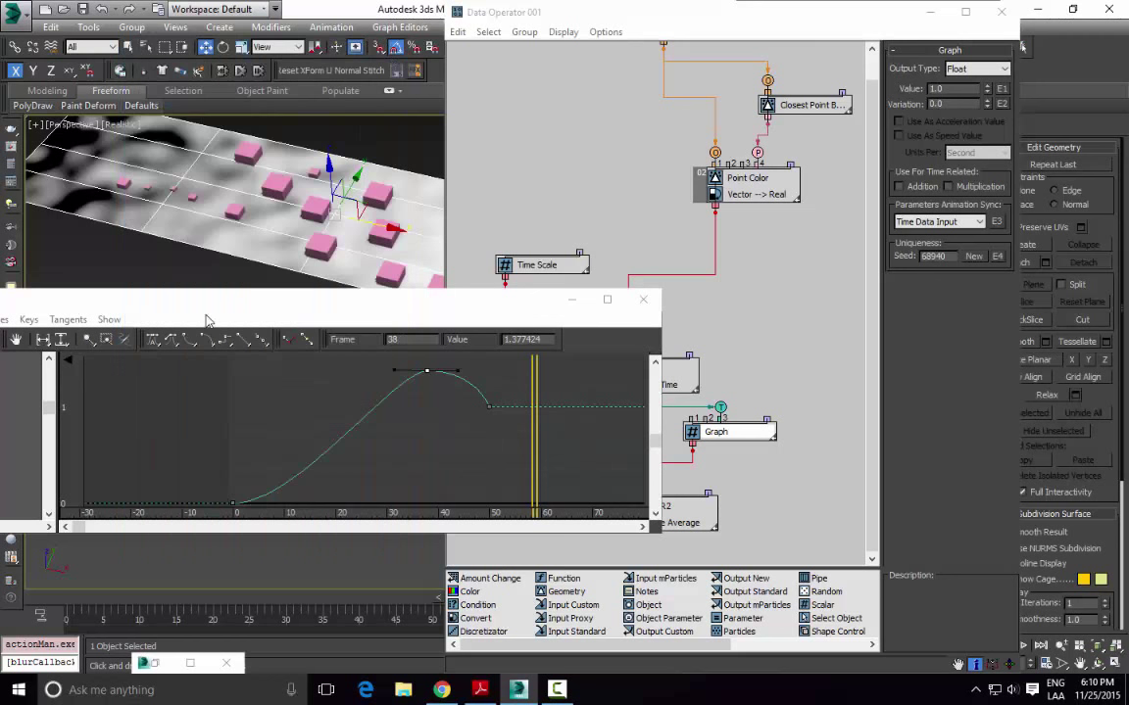
# Step: Reposition Track View and orbit the viewport to compare the particles along the gradient with the curve from frame 0 to 50
pyautogui.keyDown('alt'); pyautogui.moveTo(357, 142); pyautogui.dragTo(377, 201, button='middle'); pyautogui.keyUp('alt')
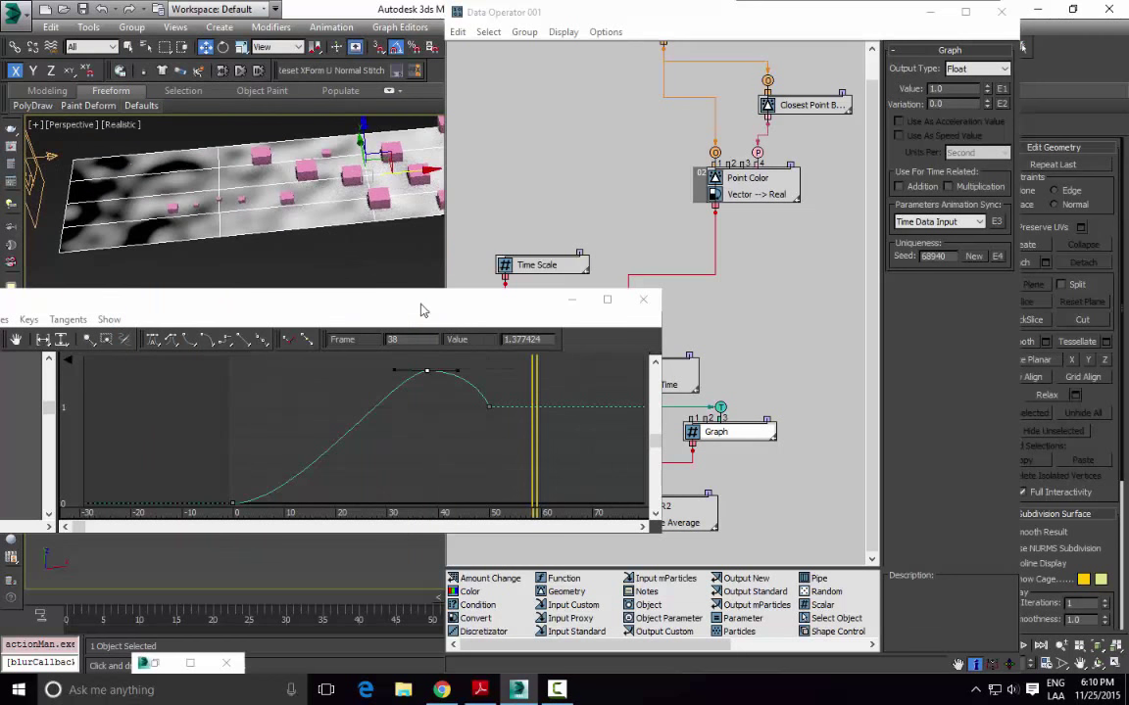
pyautogui.moveTo(426, 422); pyautogui.dragTo(372, 384, button='middle')
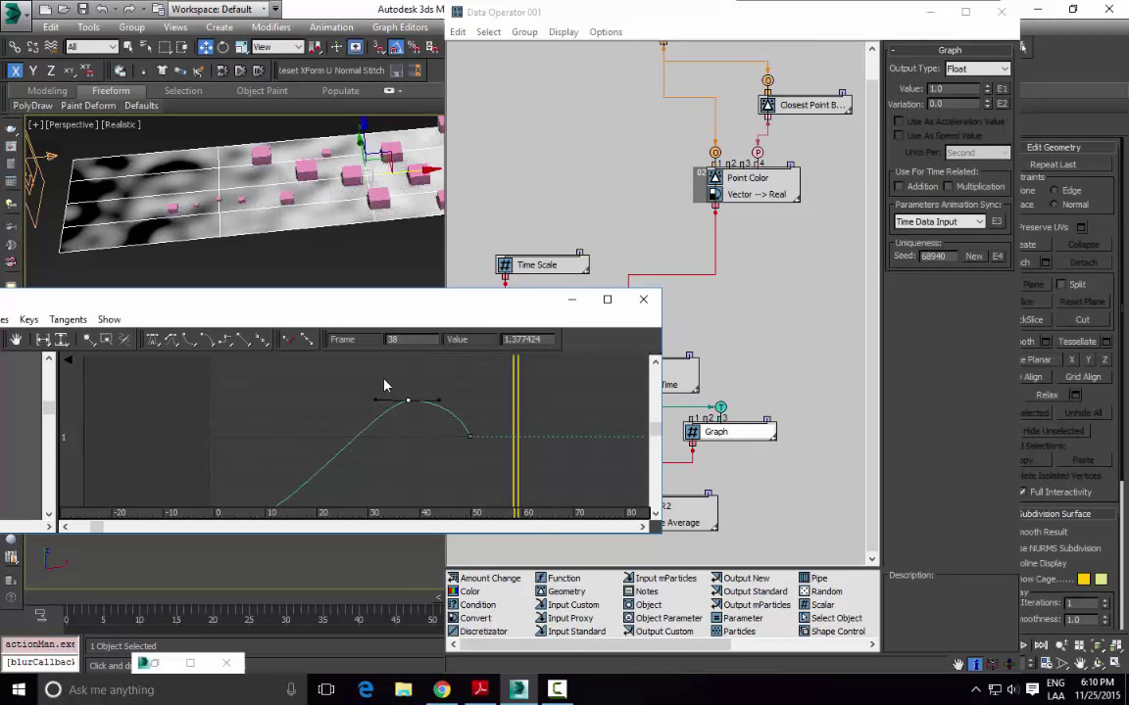
pyautogui.moveTo(487, 303); pyautogui.dragTo(532, 304)
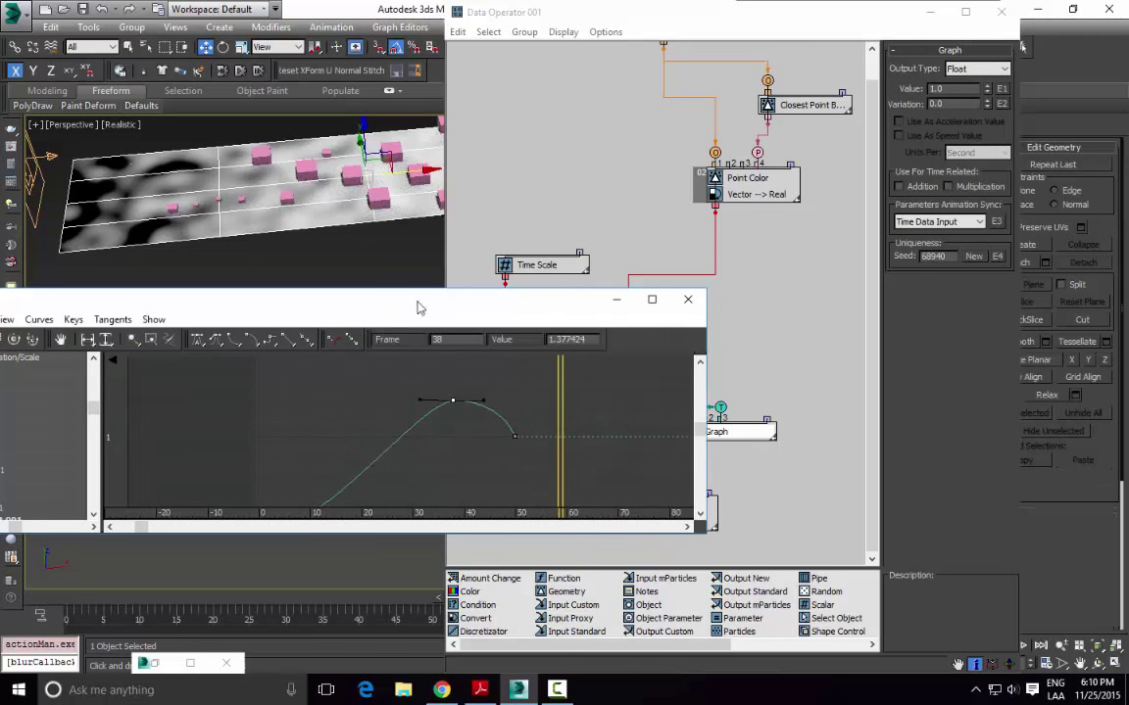
pyautogui.moveTo(372, 309); pyautogui.dragTo(427, 304)
pyautogui.keyDown('alt'); pyautogui.moveTo(257, 249); pyautogui.dragTo(301, 218, button='middle'); pyautogui.keyUp('alt')
pyautogui.click(513, 300)
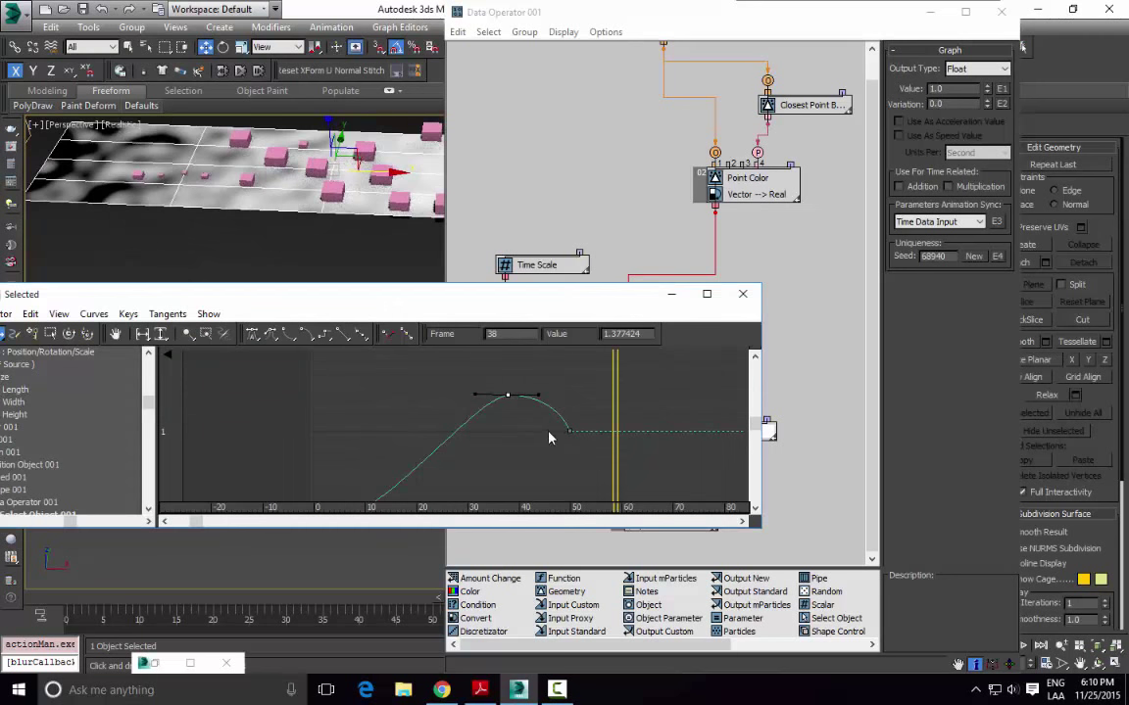
pyautogui.moveTo(463, 456); pyautogui.dragTo(481, 440, button='middle')
pyautogui.moveTo(394, 467); pyautogui.dragTo(412, 418, button='middle')
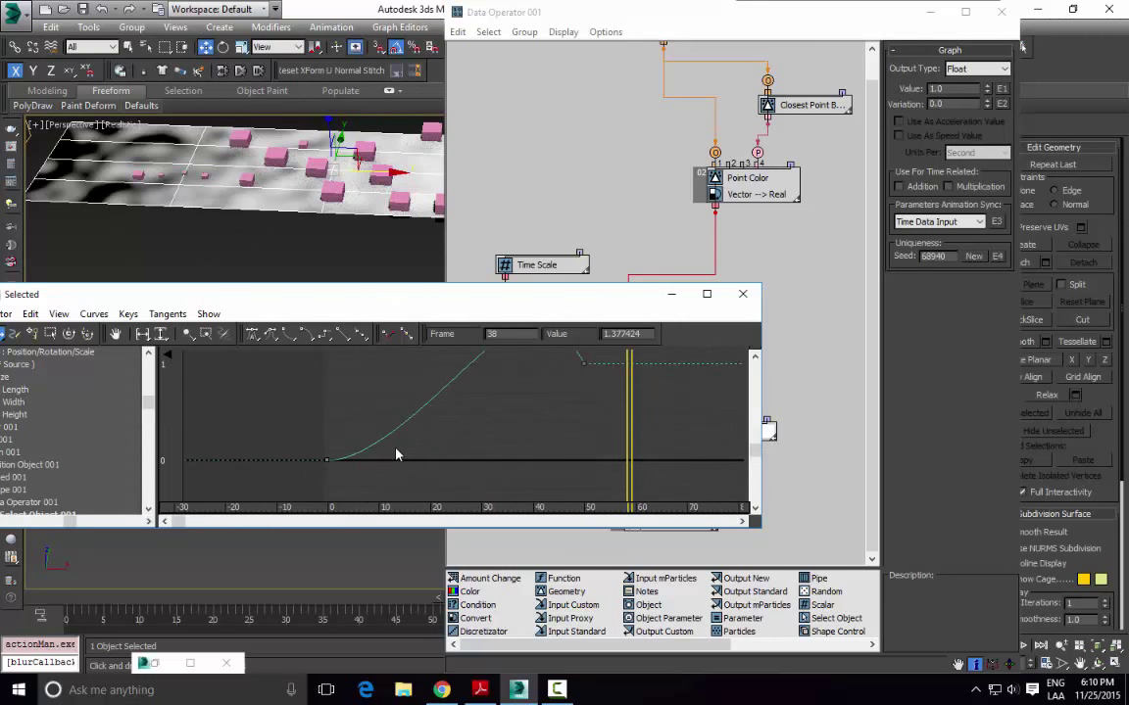
# Step: Inspect the curve's keys at frames 50 and 38, checking the Data Operator nodes from Point Color to Graph in between
pyautogui.click(583, 363)
pyautogui.moveTo(781, 110); pyautogui.dragTo(757, 119, button='middle')
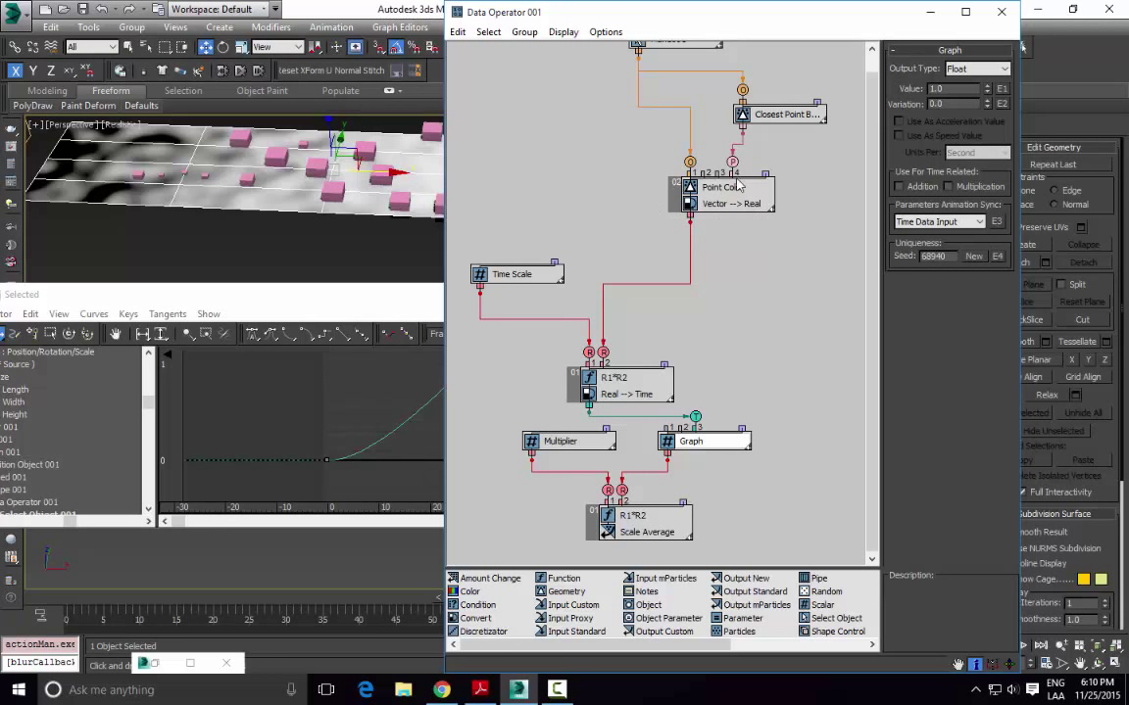
pyautogui.click(379, 298)
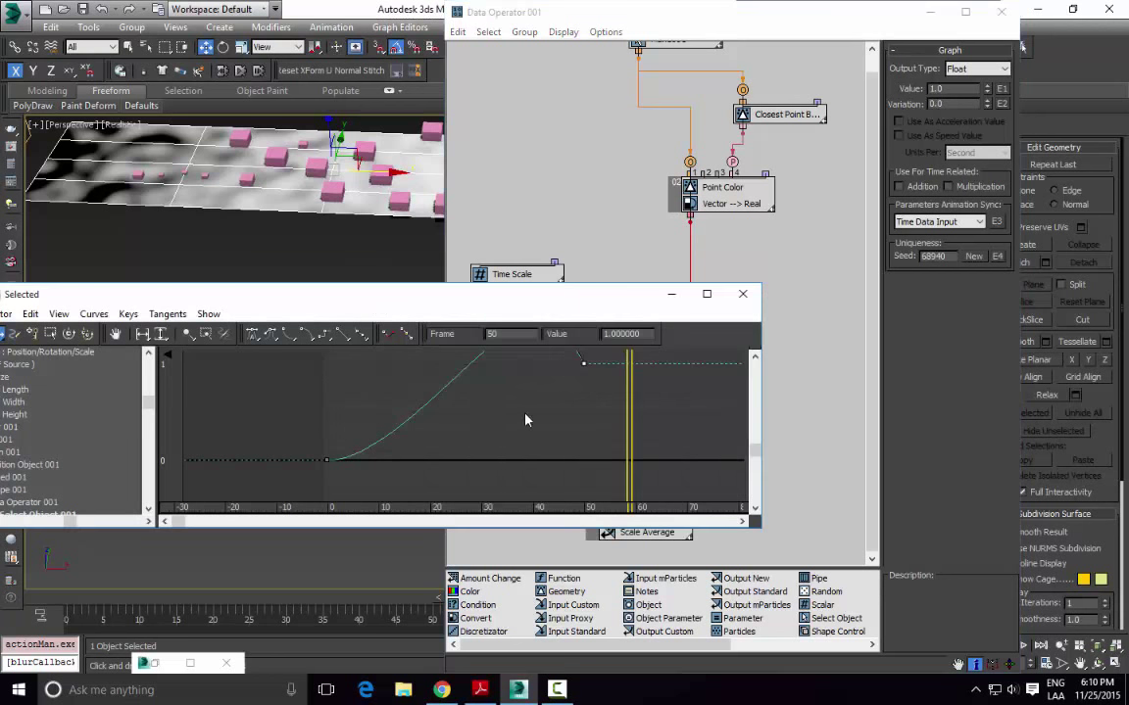
pyautogui.moveTo(524, 415); pyautogui.dragTo(486, 460, button='middle')
pyautogui.click(482, 375)
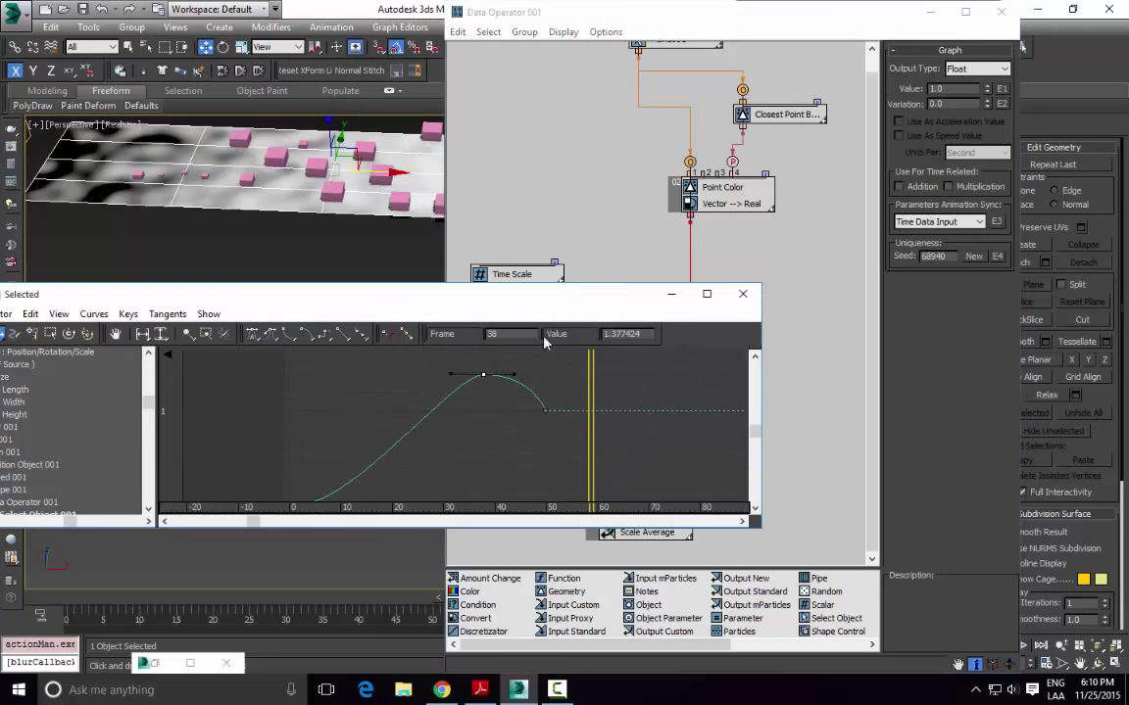
# Step: Minimize the Track View and Data Operator windows and orbit the viewport to examine the particles across the whole plane
pyautogui.click(671, 296)
pyautogui.click(930, 12)
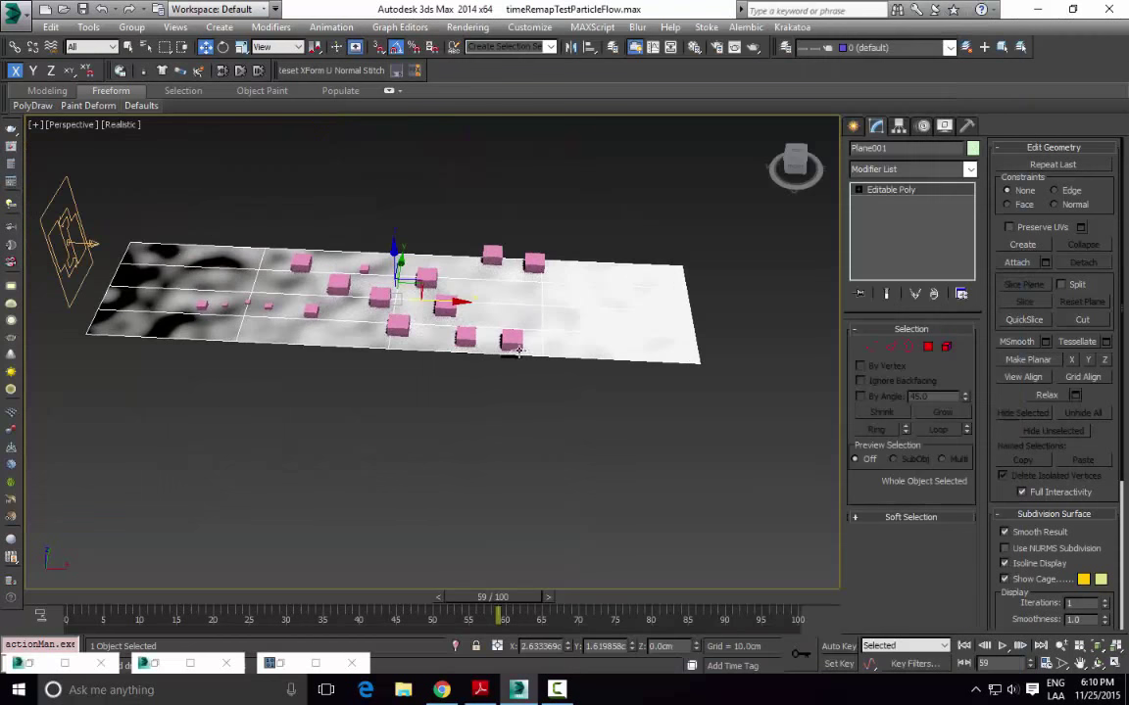
pyautogui.keyDown('alt'); pyautogui.moveTo(518, 352); pyautogui.dragTo(525, 412, button='middle'); pyautogui.keyUp('alt')
pyautogui.scroll(-2, 532, 327)
pyautogui.keyDown('alt'); pyautogui.moveTo(563, 366); pyautogui.dragTo(529, 343, button='middle'); pyautogui.keyUp('alt')
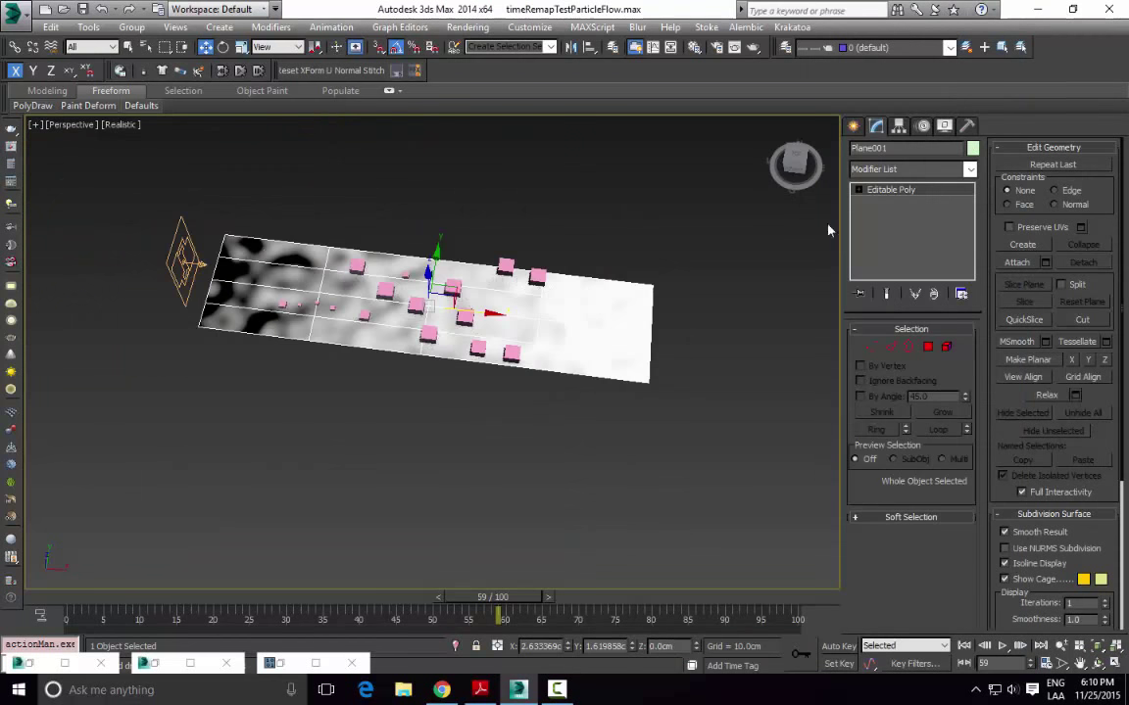
pyautogui.click(855, 128)
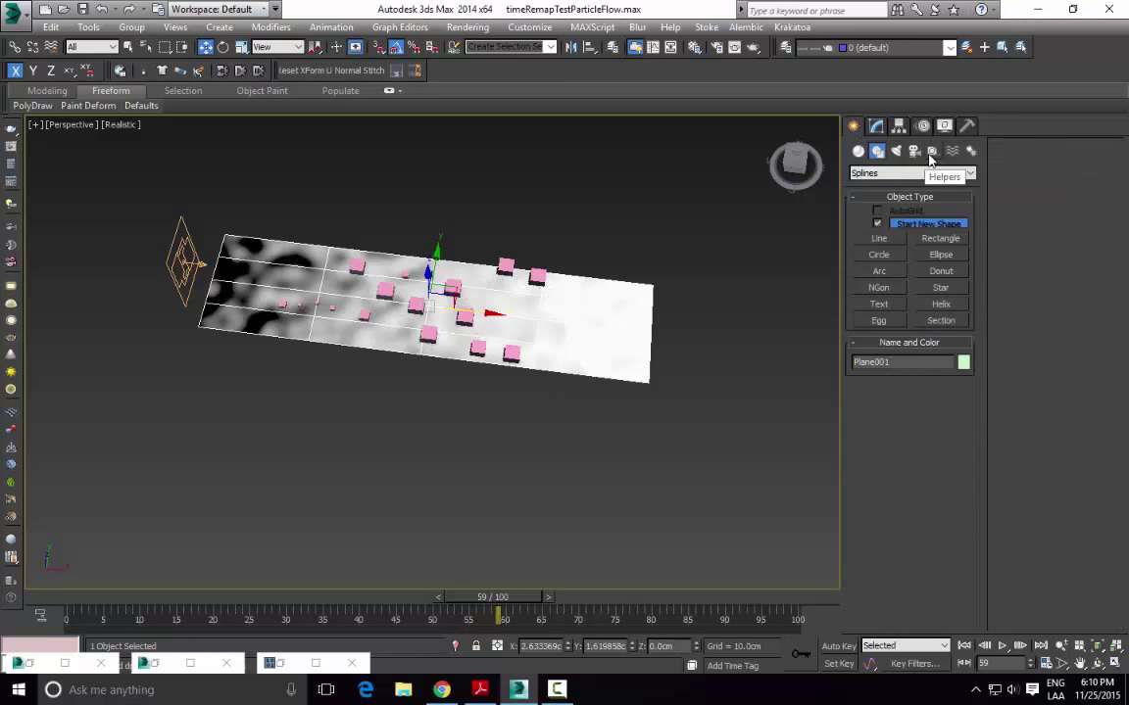
pyautogui.click(932, 150)
pyautogui.click(880, 276)
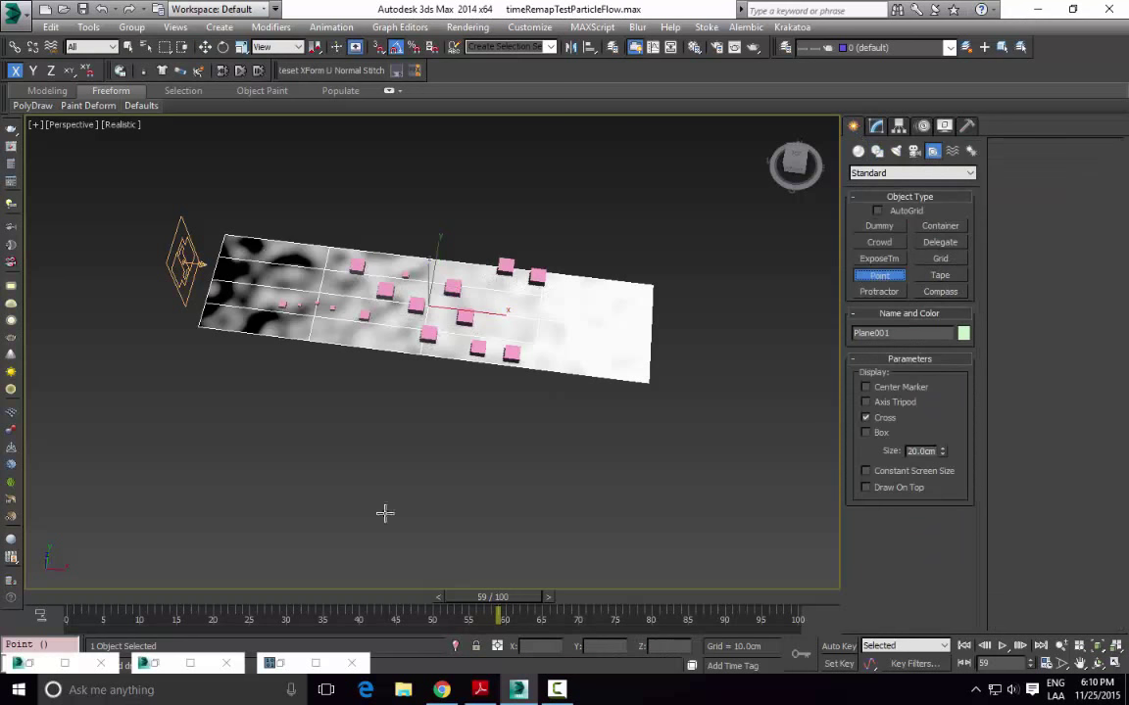
pyautogui.click(169, 488)
pyautogui.keyDown('alt'); pyautogui.moveTo(231, 477); pyautogui.dragTo(392, 460, button='middle'); pyautogui.keyUp('alt')
pyautogui.moveTo(342, 389); pyautogui.dragTo(382, 362, button='middle')
pyautogui.click(244, 423)
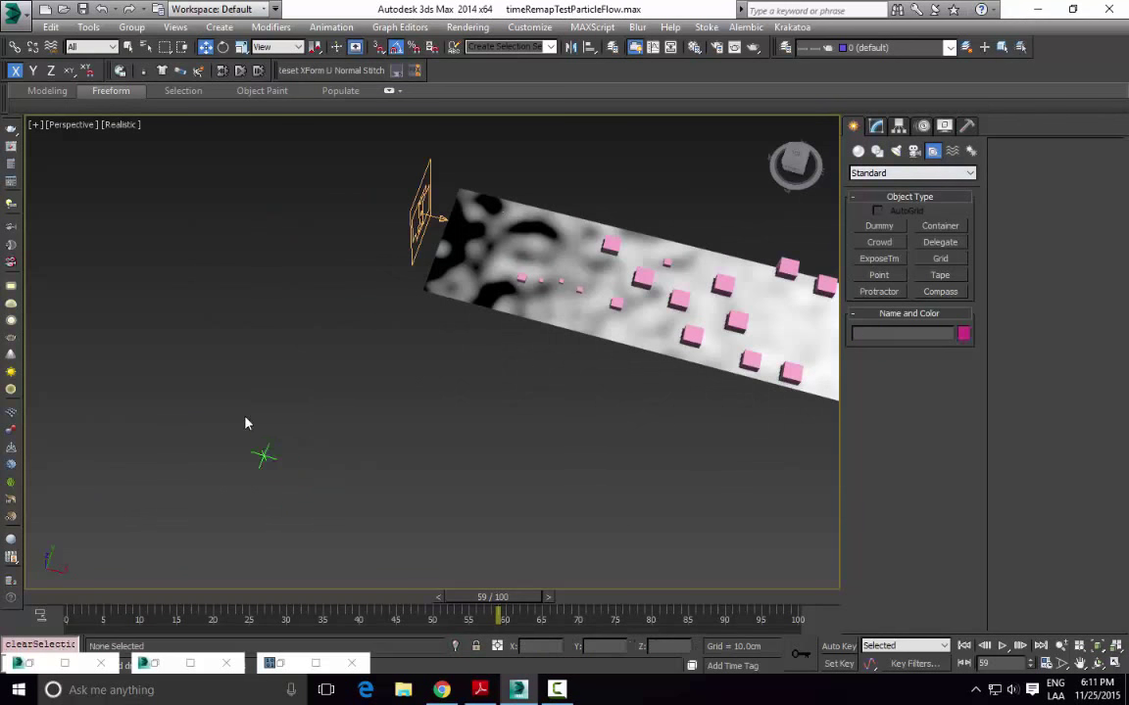
pyautogui.click(262, 455)
pyautogui.press('Delete')
# Step: Create a SphereGizmo atmospheric helper with a radius of about 112 beside the dark end of the plane
pyautogui.click(912, 172)
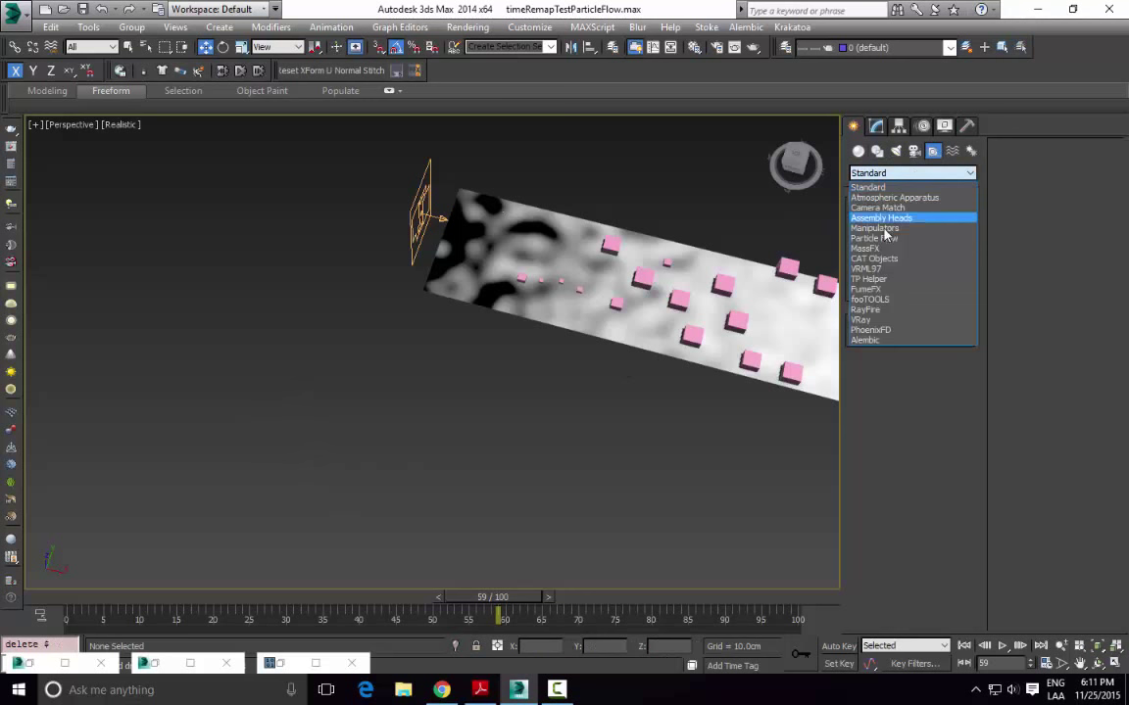
pyautogui.click(881, 195)
pyautogui.click(938, 225)
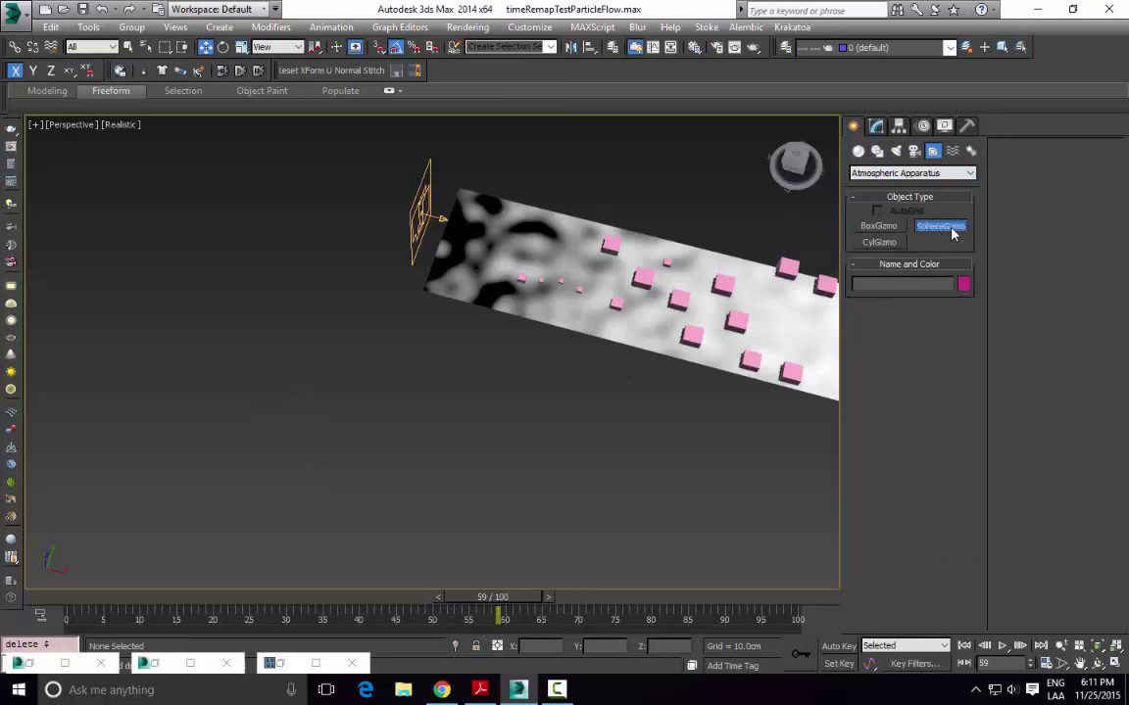
pyautogui.moveTo(303, 420); pyautogui.dragTo(437, 377)
pyautogui.keyDown('alt'); pyautogui.moveTo(489, 378); pyautogui.dragTo(456, 396, button='middle'); pyautogui.keyUp('alt')
# Step: Move the sphere gizmo away from the plane and enlarge its radius to about 184
pyautogui.click(876, 130)
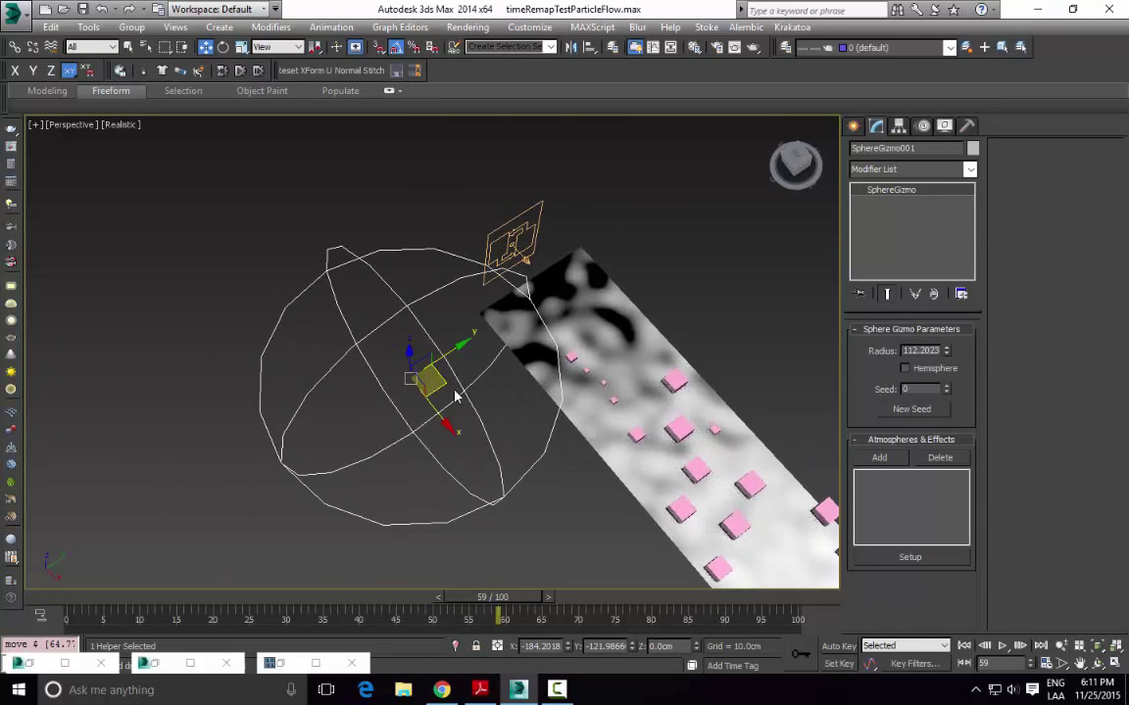
pyautogui.moveTo(438, 386); pyautogui.dragTo(292, 409)
pyautogui.keyDown('alt'); pyautogui.moveTo(292, 408); pyautogui.dragTo(315, 462, button='middle'); pyautogui.keyUp('alt')
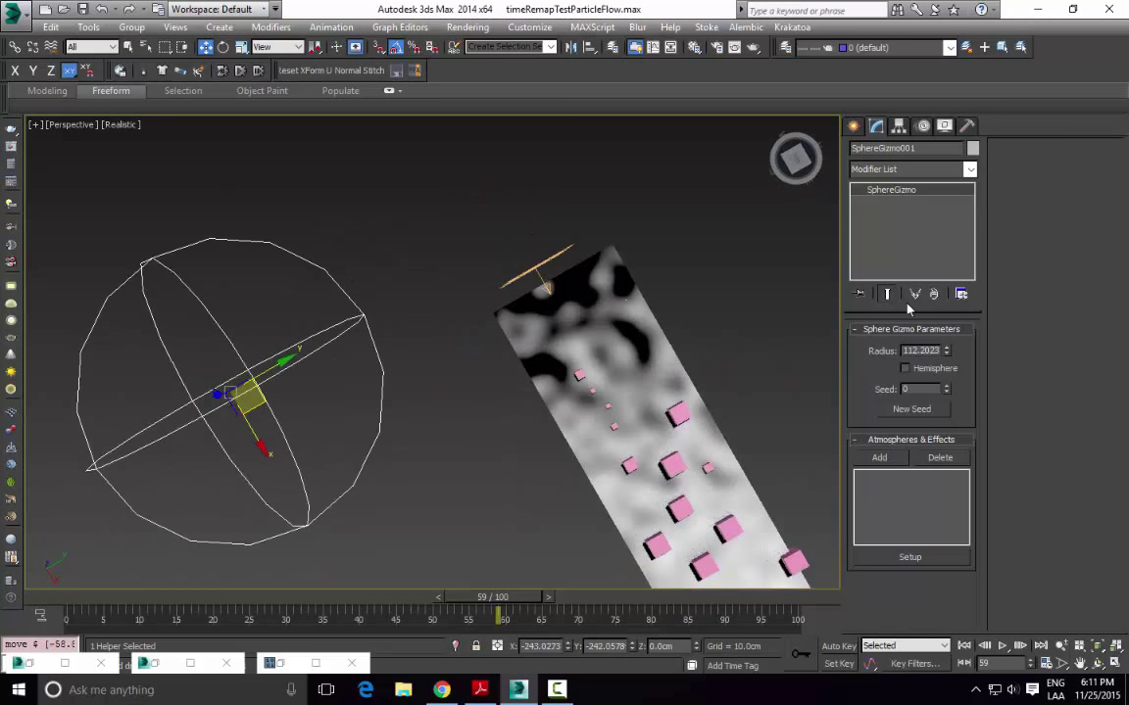
pyautogui.moveTo(948, 350); pyautogui.dragTo(934, 307)
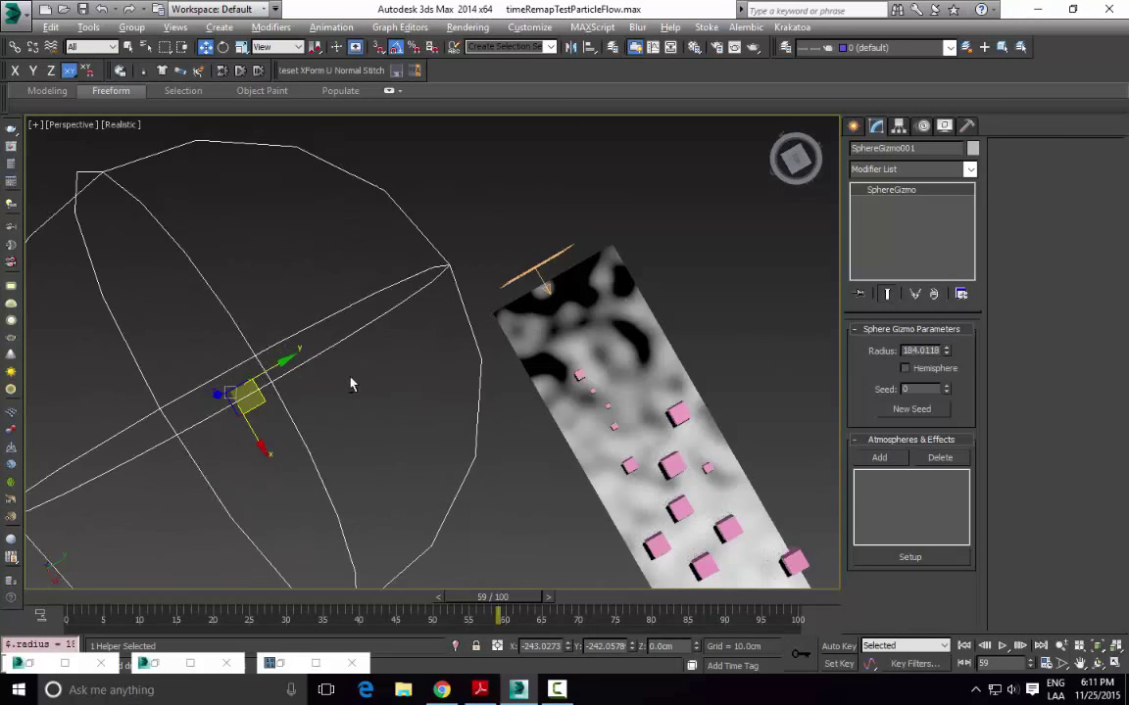
pyautogui.keyDown('alt'); pyautogui.moveTo(351, 385); pyautogui.dragTo(258, 446, button='middle'); pyautogui.keyUp('alt')
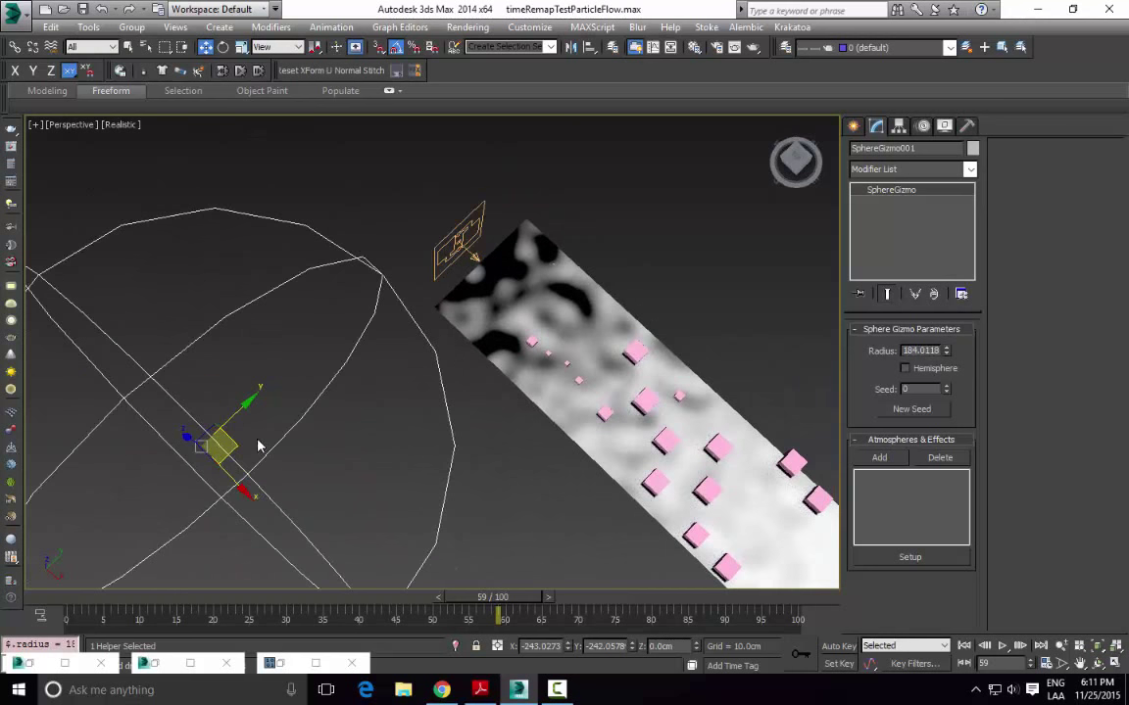
# Step: Move the sphere gizmo toward the plane so that its edge overlaps the dark end and the first small particles
pyautogui.moveTo(227, 443); pyautogui.dragTo(318, 395)
pyautogui.keyDown('alt'); pyautogui.moveTo(541, 365); pyautogui.dragTo(320, 353, button='middle'); pyautogui.keyUp('alt')
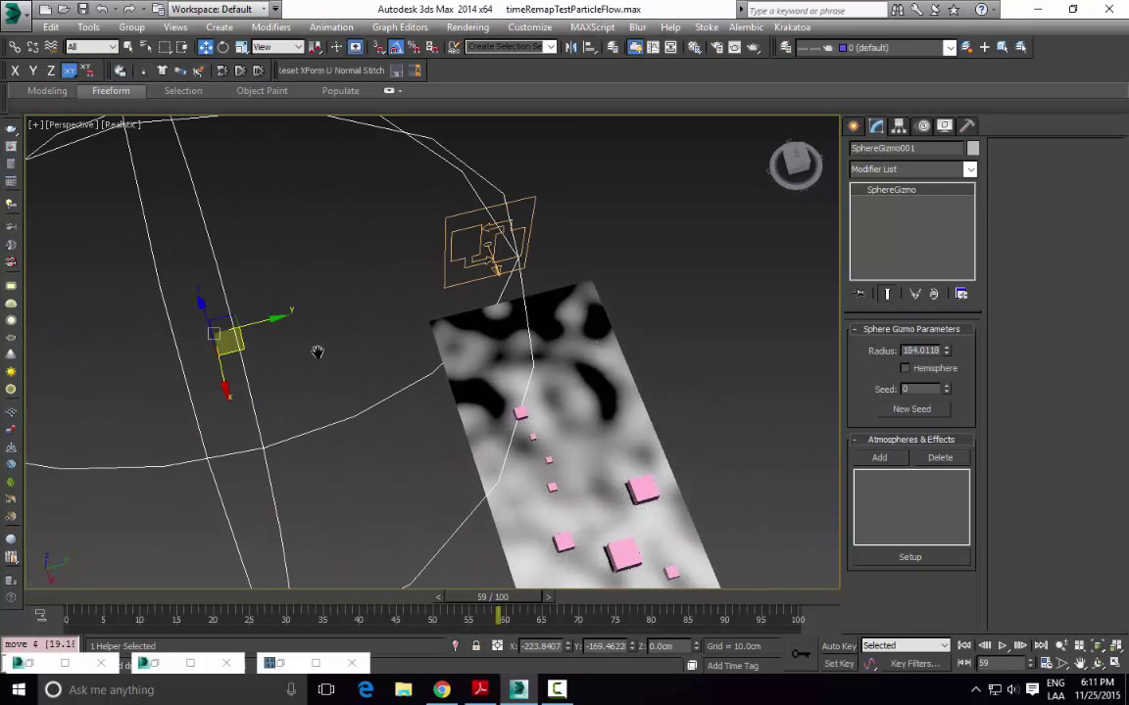
pyautogui.moveTo(245, 342)
pyautogui.mouseDown()
pyautogui.moveTo(268, 354)
pyautogui.moveTo(231, 329)
pyautogui.moveTo(249, 343)
pyautogui.mouseUp()
pyautogui.moveTo(536, 432)
pyautogui.keyDown('alt'); pyautogui.mouseDown(button='middle')
pyautogui.moveTo(537, 420)
pyautogui.moveTo(531, 451)
pyautogui.mouseUp(button='middle'); pyautogui.keyUp('alt')
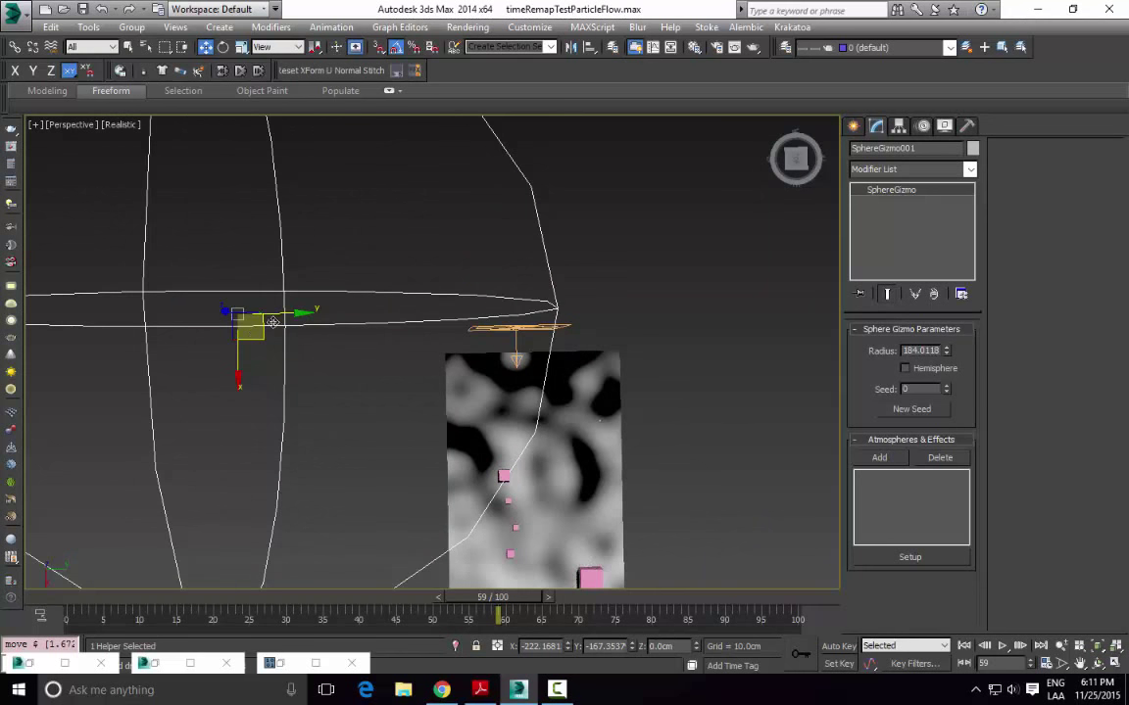
pyautogui.keyDown('alt'); pyautogui.moveTo(246, 296); pyautogui.dragTo(239, 314, button='middle'); pyautogui.keyUp('alt')
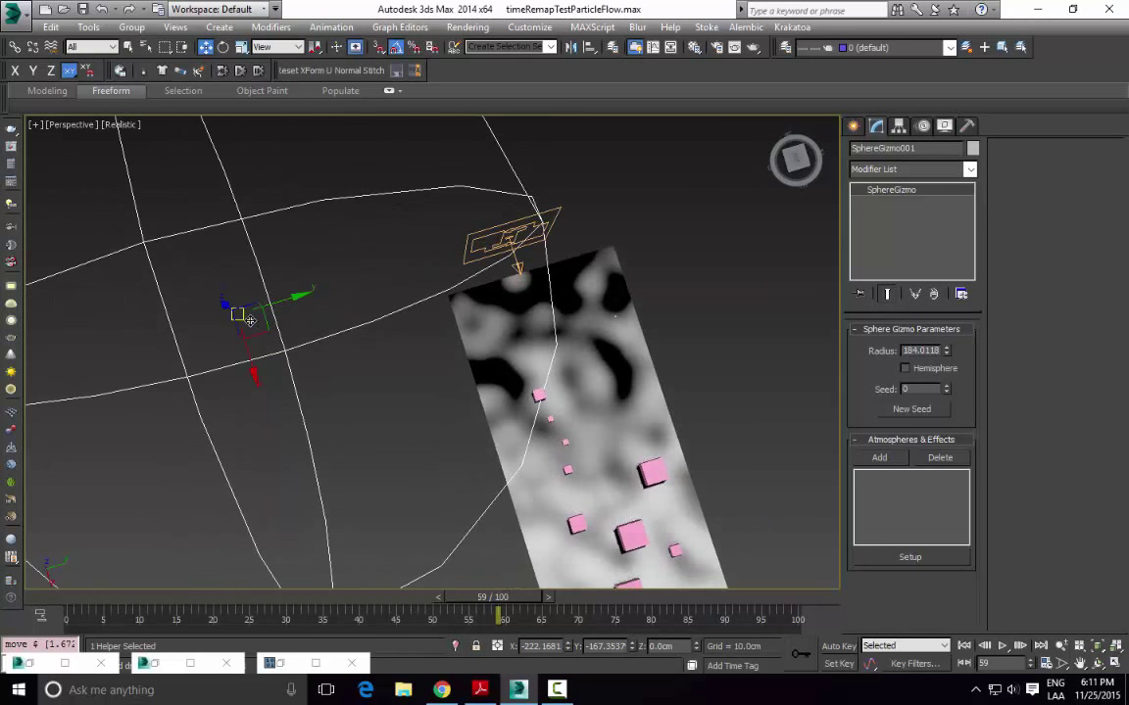
pyautogui.moveTo(478, 359); pyautogui.dragTo(581, 400, button='middle')
pyautogui.keyDown('alt'); pyautogui.moveTo(358, 356); pyautogui.dragTo(252, 303, button='middle'); pyautogui.keyUp('alt')
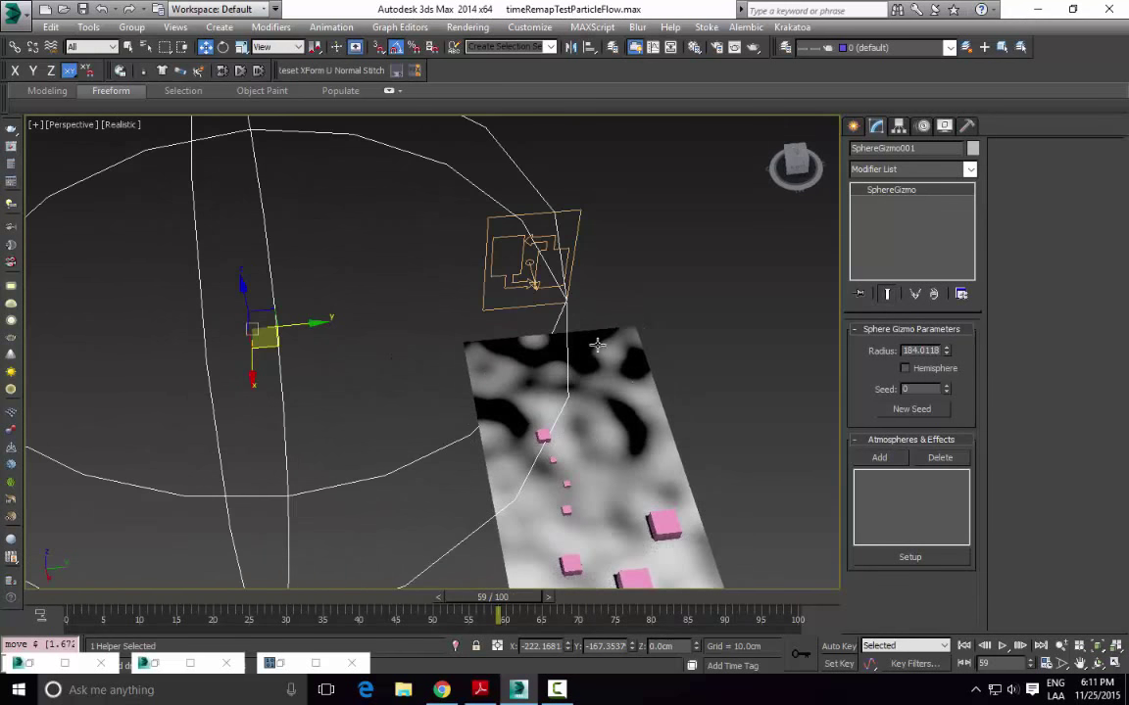
pyautogui.click(853, 125)
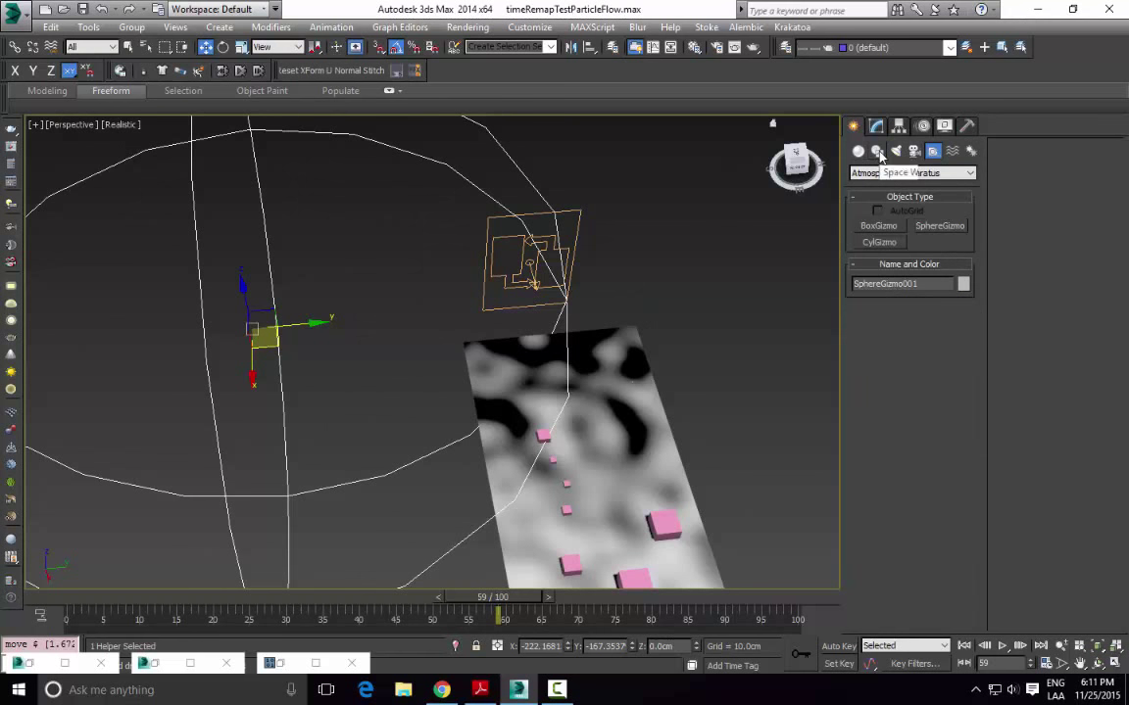
pyautogui.click(878, 152)
pyautogui.click(879, 238)
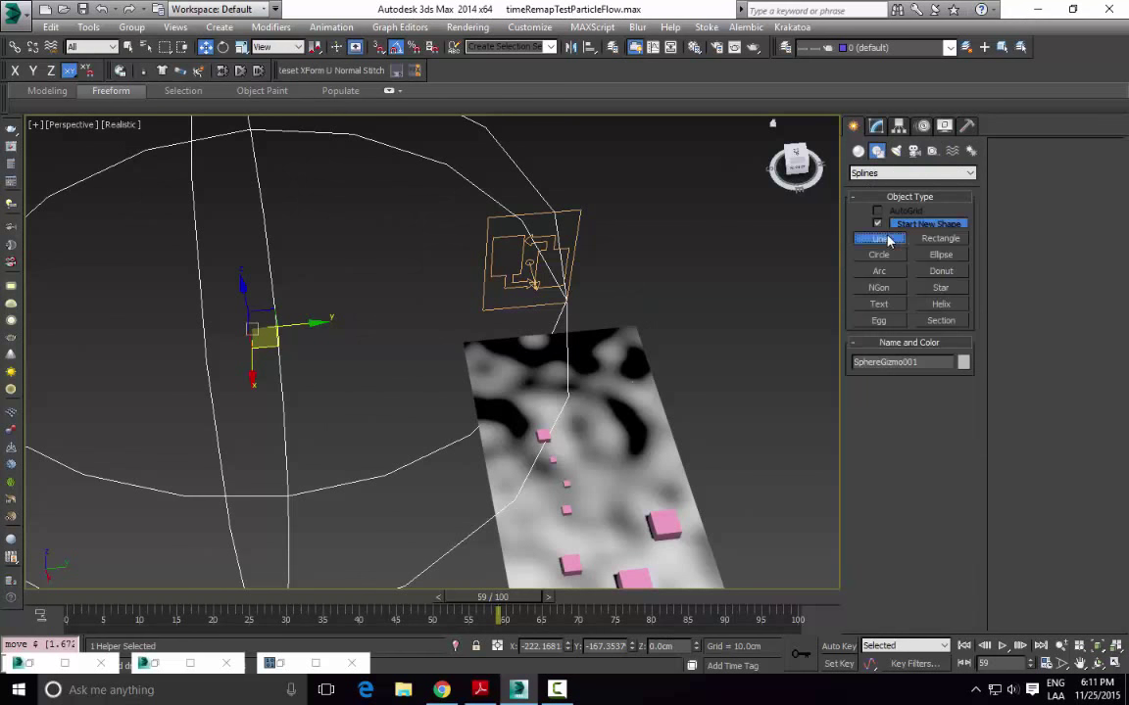
pyautogui.click(253, 327)
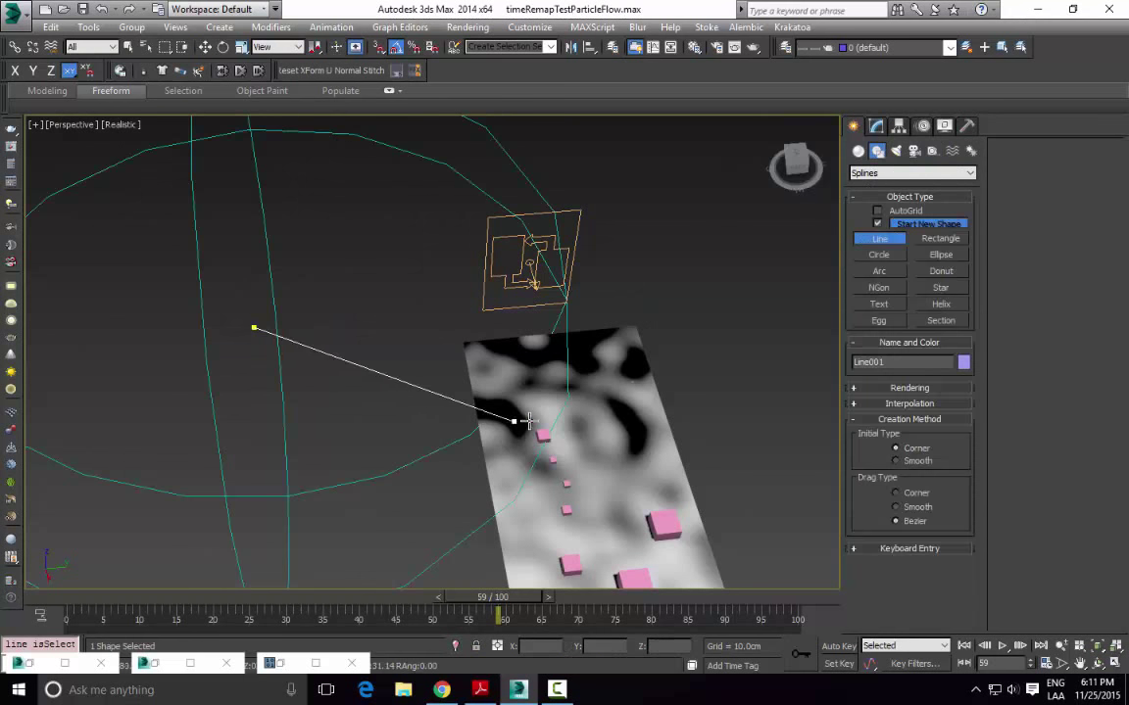
pyautogui.rightClick(406, 488)
# Step: Restore the Data Operator and Particle View windows and move them clear of the sphere gizmo and the first particles
pyautogui.moveTo(114, 503); pyautogui.dragTo(620, 517)
pyautogui.rightClick(142, 666)
pyautogui.click(157, 496)
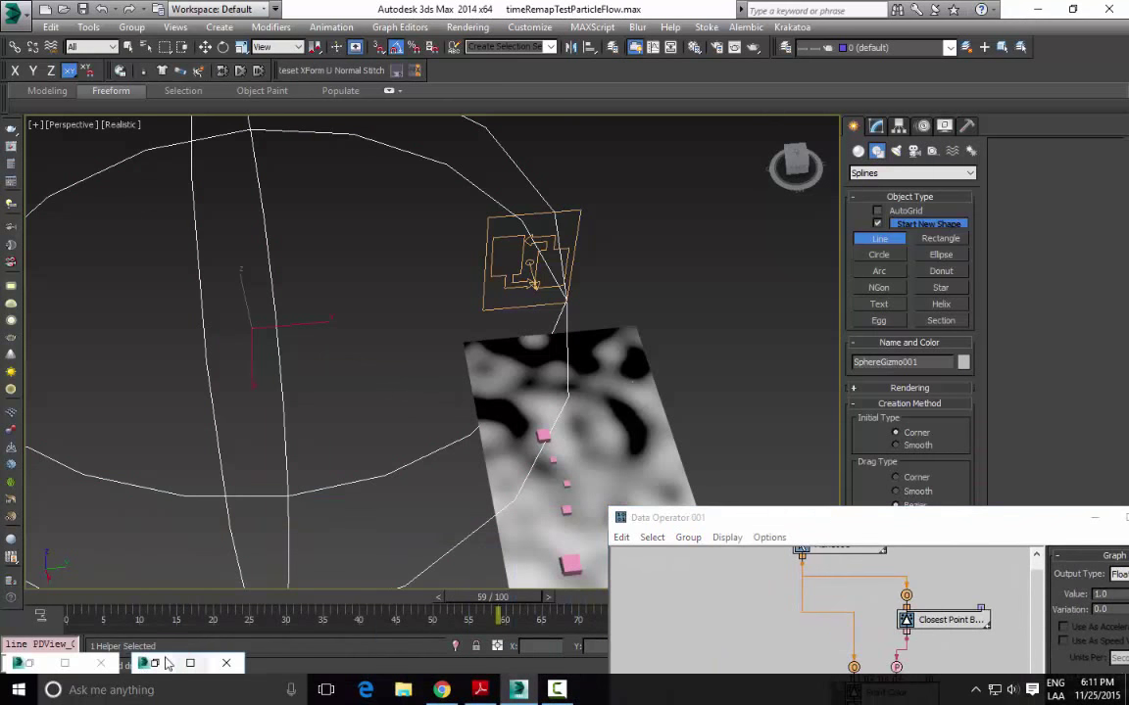
pyautogui.moveTo(625, 83); pyautogui.dragTo(908, 491)
pyautogui.click(262, 330)
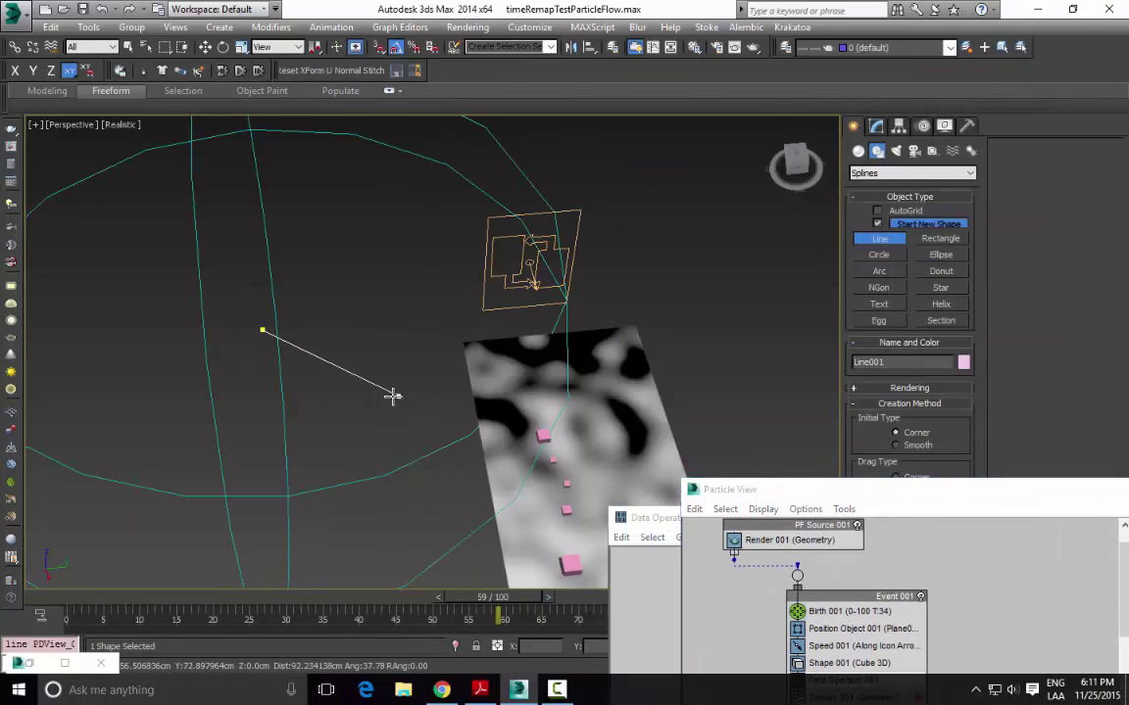
pyautogui.rightClick(393, 395)
pyautogui.click(252, 328)
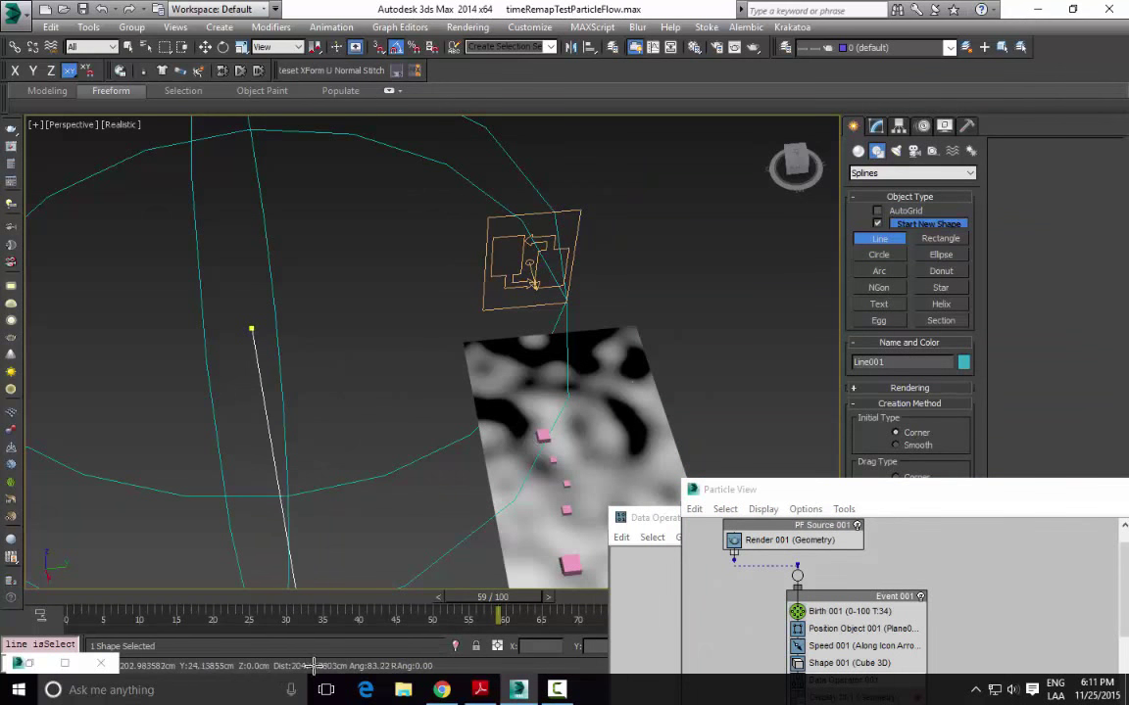
pyautogui.rightClick(543, 435)
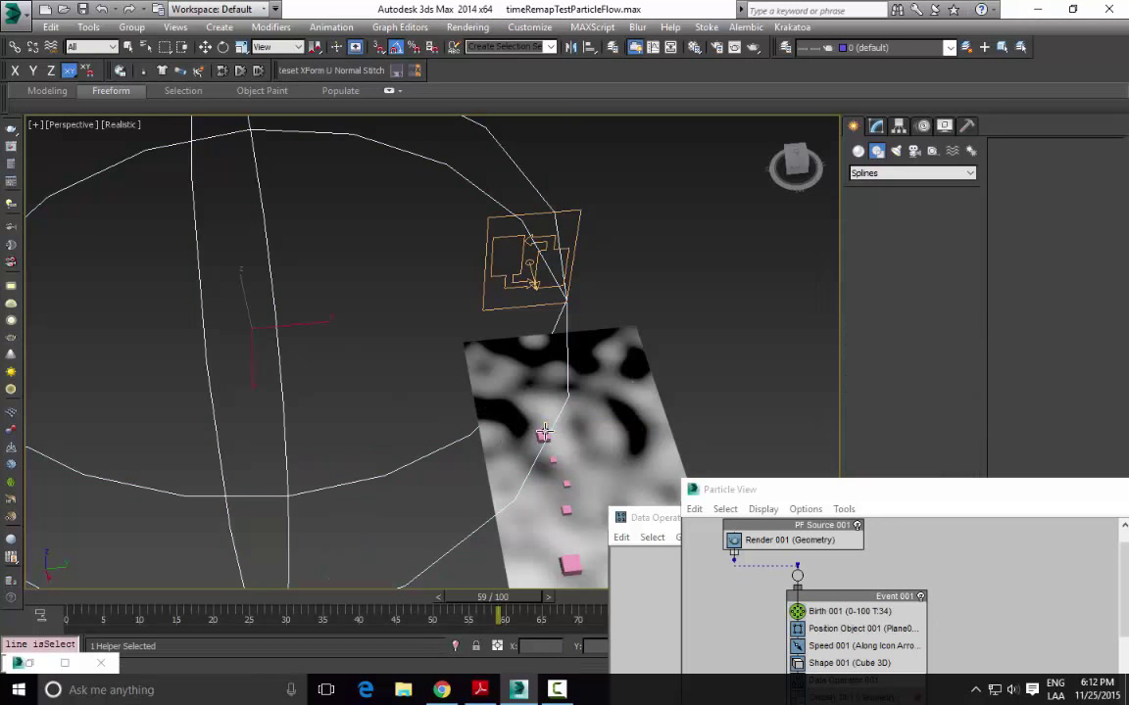
# Step: Move the Particle View window away from the Data Operator window and clear of the plane's dark end and the particles
pyautogui.moveTo(506, 380); pyautogui.dragTo(508, 340, button='middle')
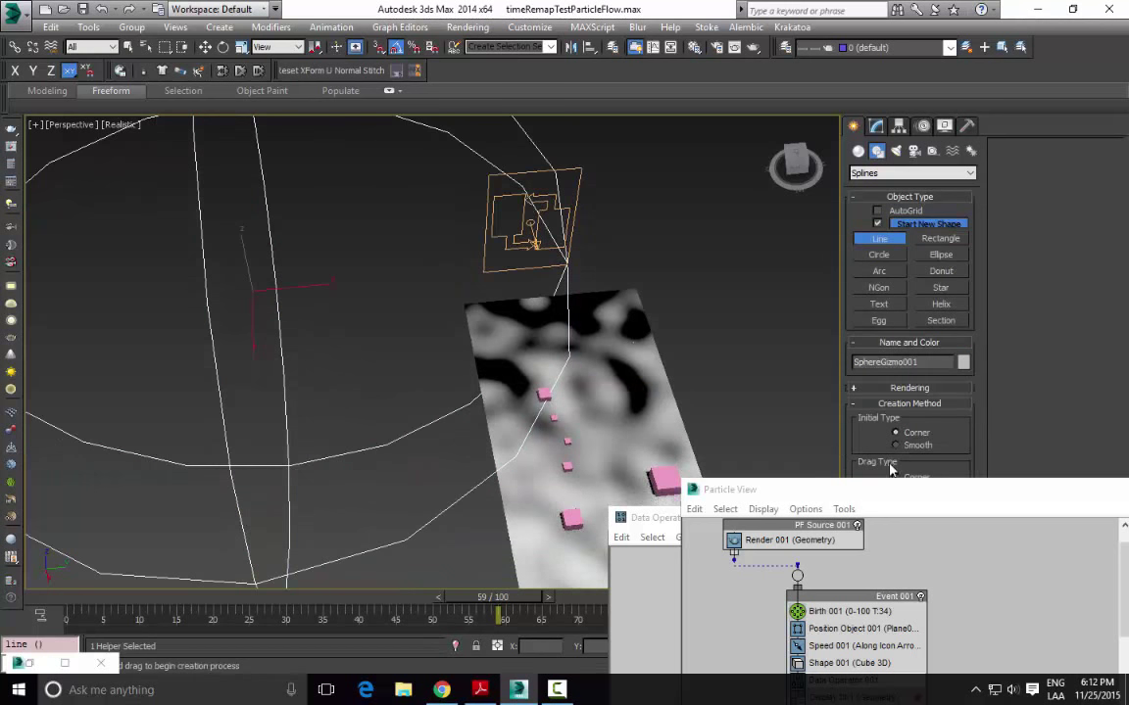
pyautogui.moveTo(889, 470); pyautogui.dragTo(208, 350)
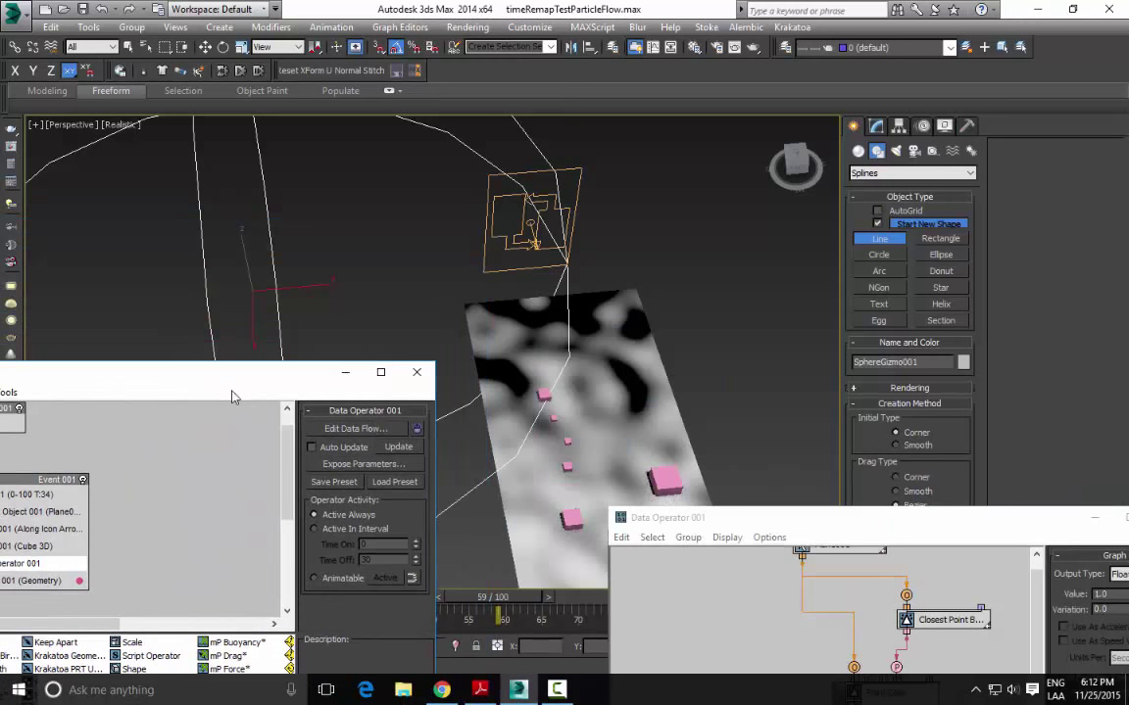
pyautogui.moveTo(233, 396); pyautogui.dragTo(184, 517)
pyautogui.keyDown('alt'); pyautogui.moveTo(299, 296); pyautogui.dragTo(402, 365, button='middle'); pyautogui.keyUp('alt')
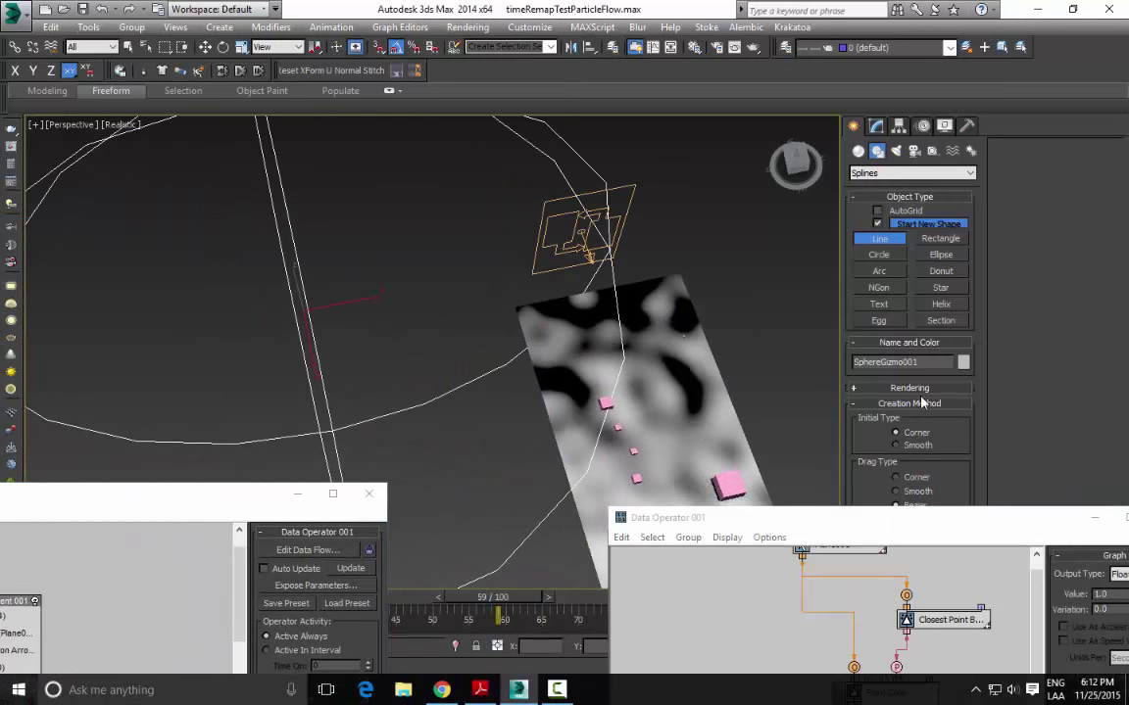
# Step: Move the sphere gizmo toward the plane so that its centre sits at the plane's long edge near the first particle
pyautogui.click(876, 126)
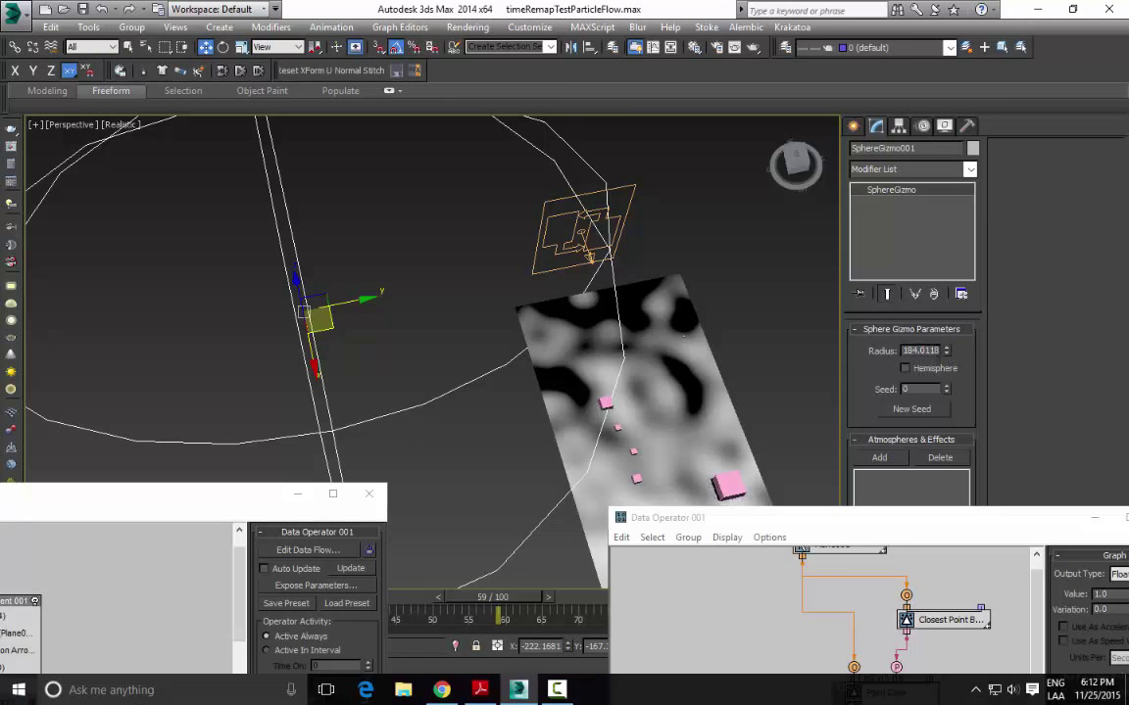
pyautogui.keyDown('alt'); pyautogui.moveTo(629, 388); pyautogui.dragTo(449, 338, button='middle'); pyautogui.keyUp('alt')
pyautogui.moveTo(450, 338); pyautogui.dragTo(631, 377)
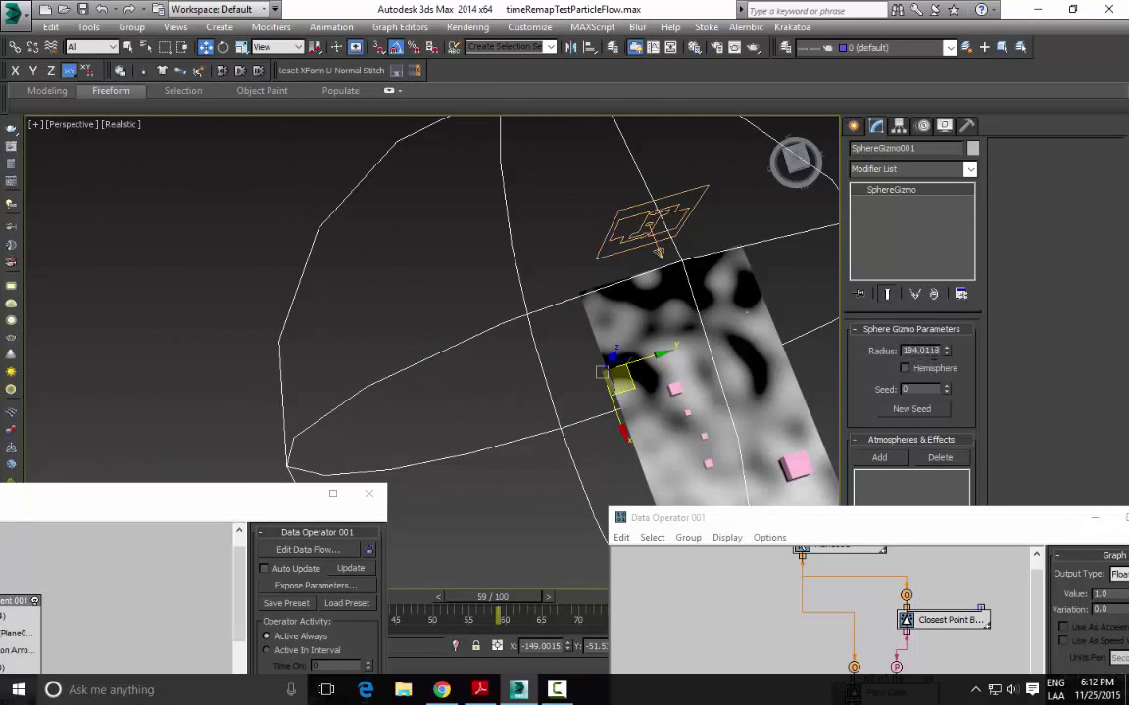
pyautogui.keyDown('alt'); pyautogui.moveTo(756, 378); pyautogui.dragTo(562, 312, button='middle'); pyautogui.keyUp('alt')
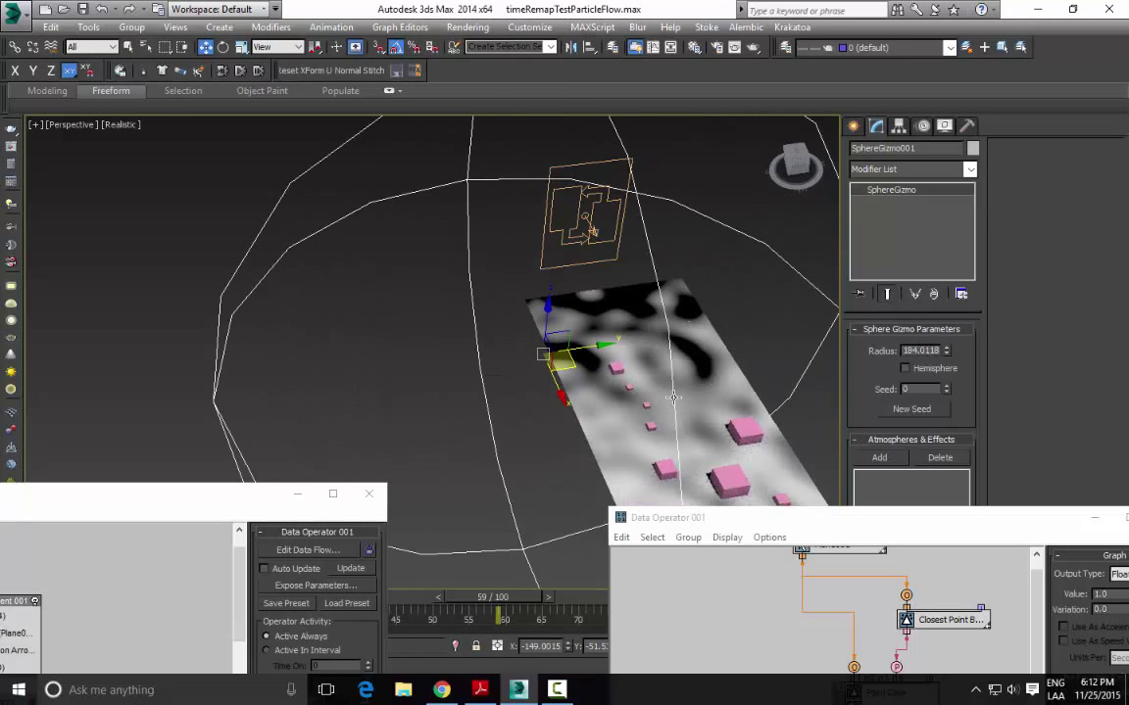
pyautogui.keyDown('alt'); pyautogui.moveTo(523, 324); pyautogui.dragTo(416, 390, button='middle'); pyautogui.keyUp('alt')
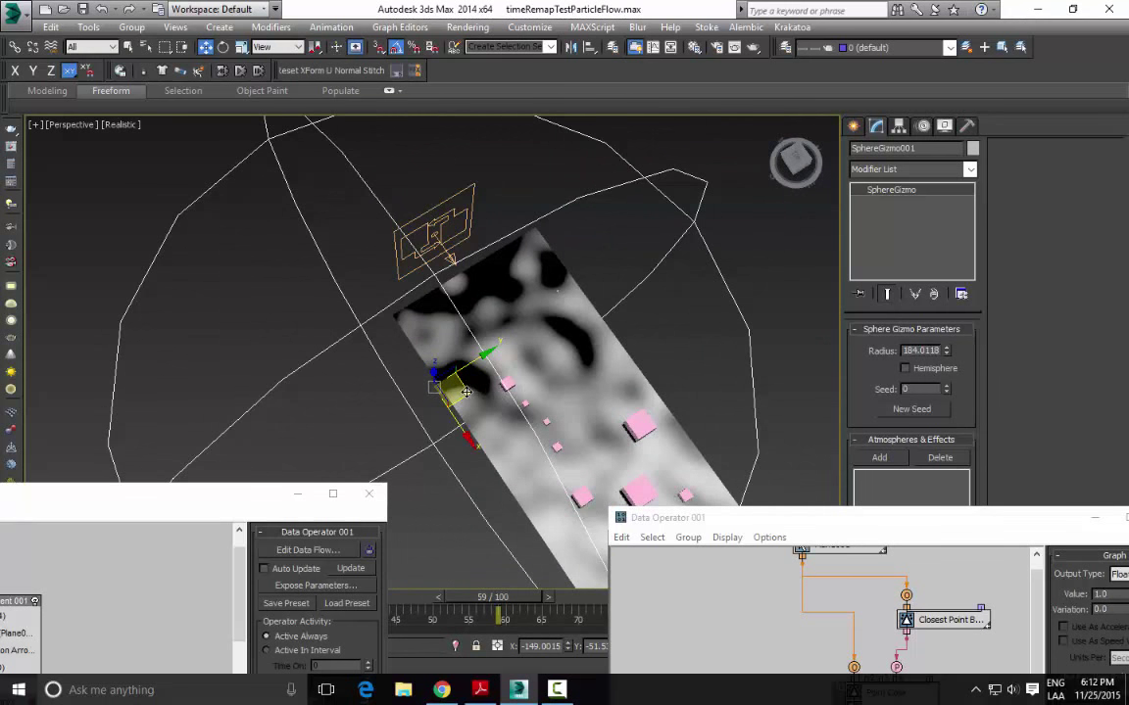
# Step: Move the sphere gizmo onto the plane so that its centre coincides with the first small particle
pyautogui.moveTo(467, 392); pyautogui.dragTo(540, 391)
pyautogui.keyDown('alt'); pyautogui.moveTo(470, 404); pyautogui.dragTo(471, 349, button='middle'); pyautogui.keyUp('alt')
pyautogui.scroll(3, 472, 349)
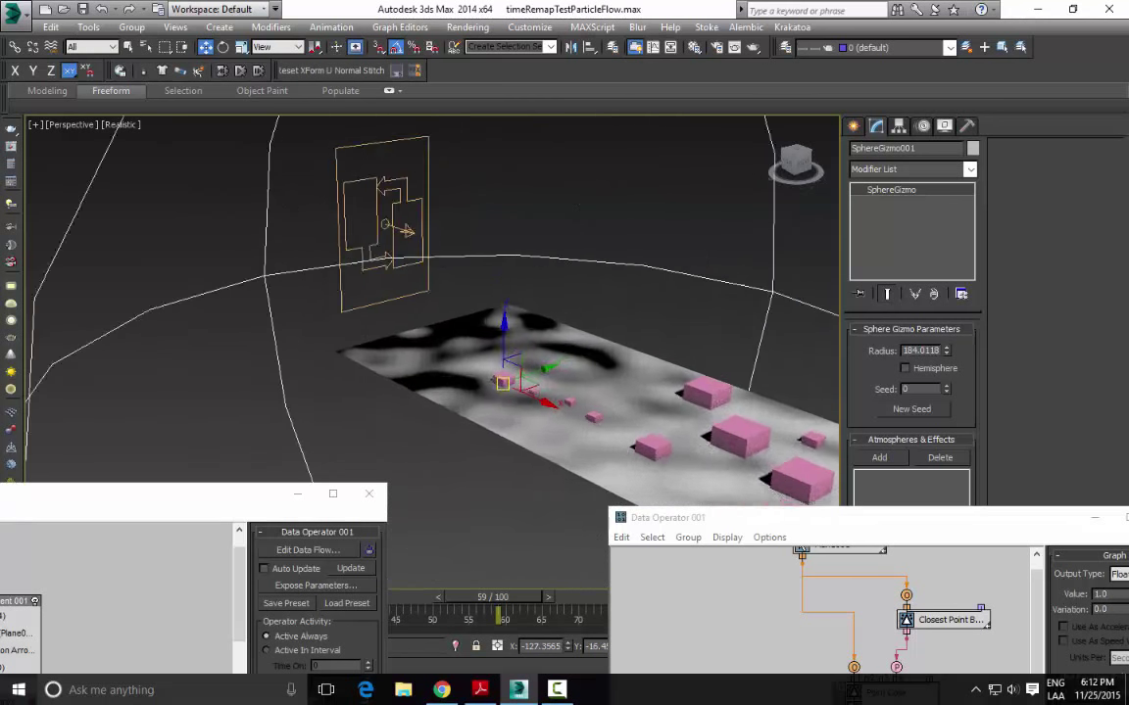
pyautogui.keyDown('alt'); pyautogui.moveTo(495, 392); pyautogui.dragTo(533, 388, button='middle'); pyautogui.keyUp('alt')
pyautogui.moveTo(515, 380)
pyautogui.mouseDown()
pyautogui.moveTo(445, 351)
pyautogui.moveTo(527, 381)
pyautogui.mouseUp()
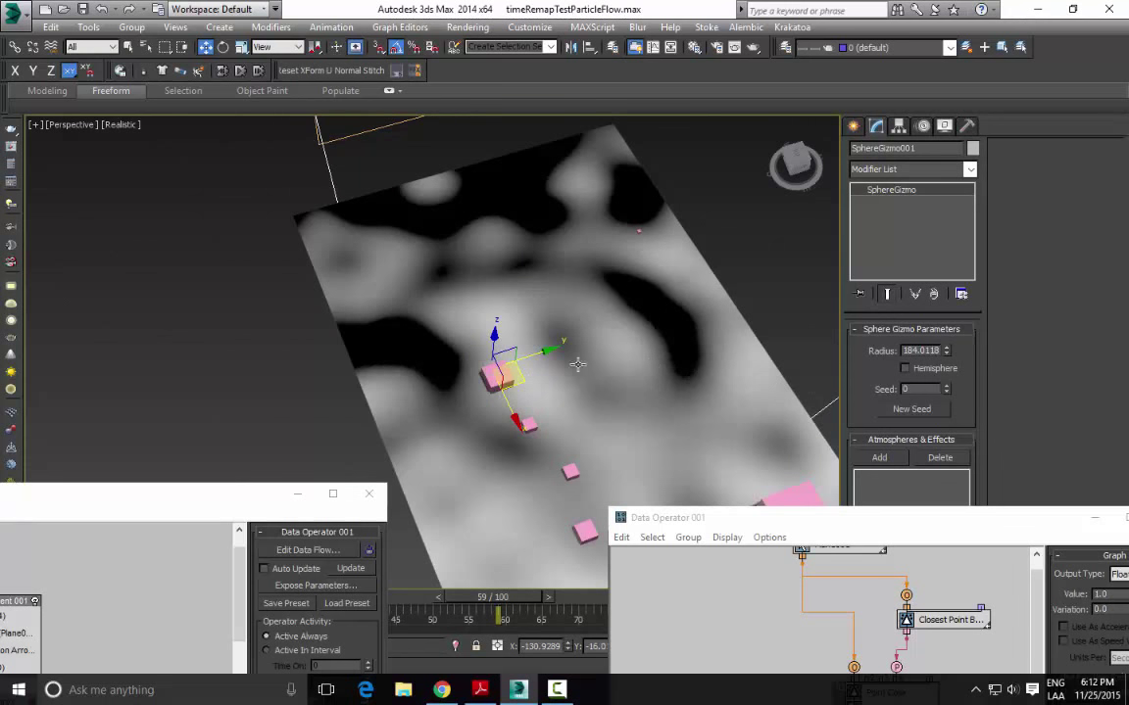
# Step: Move the sphere gizmo back off the plane so that its outer edge reaches the first small particle
pyautogui.scroll(-4, 568, 301)
pyautogui.moveTo(598, 341); pyautogui.dragTo(542, 375, button='middle')
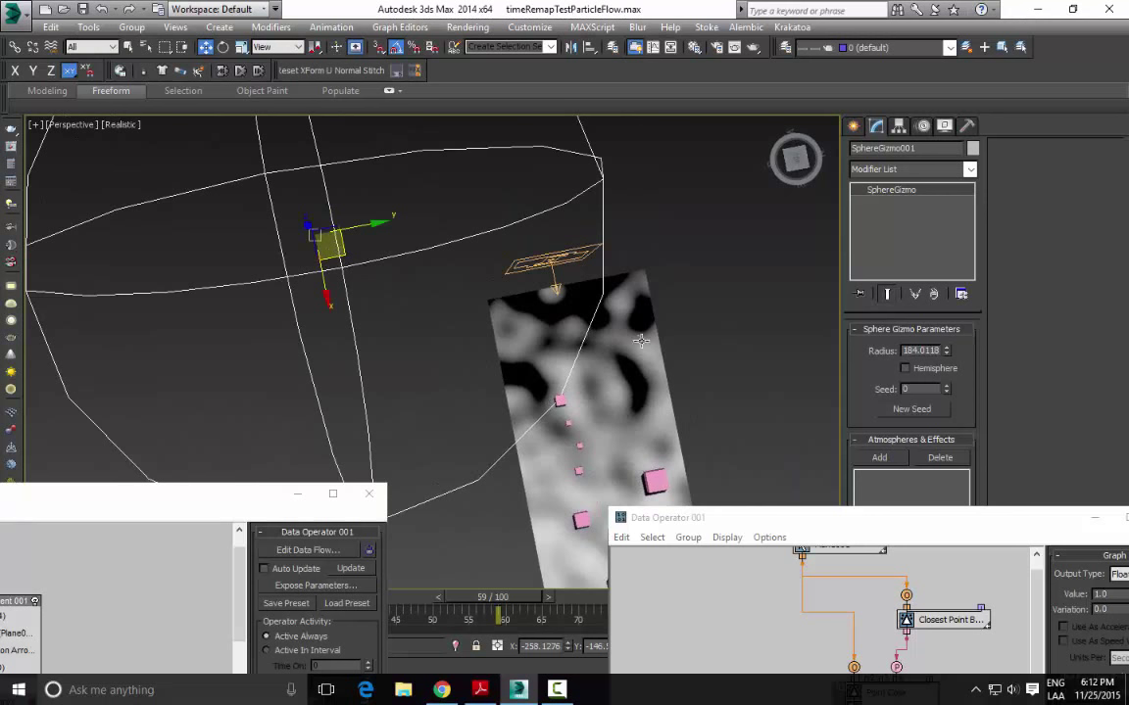
pyautogui.keyDown('alt'); pyautogui.moveTo(641, 340); pyautogui.dragTo(354, 281, button='middle'); pyautogui.keyUp('alt')
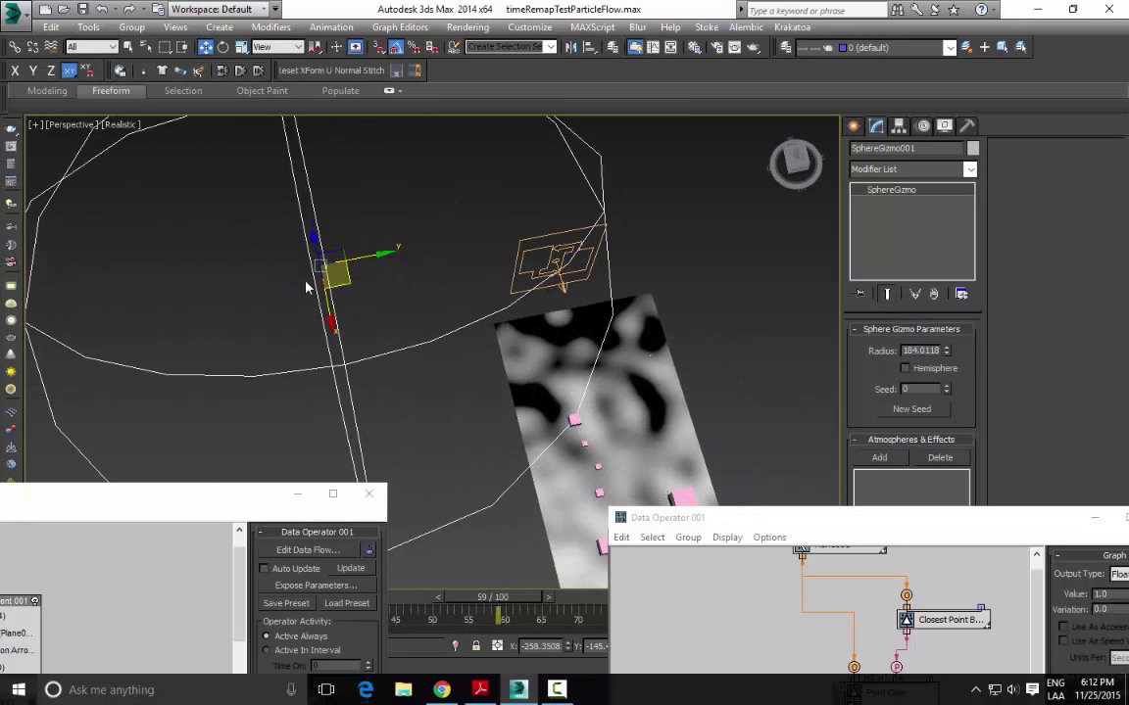
pyautogui.keyDown('alt'); pyautogui.moveTo(557, 428); pyautogui.dragTo(1010, 352, button='middle'); pyautogui.keyUp('alt')
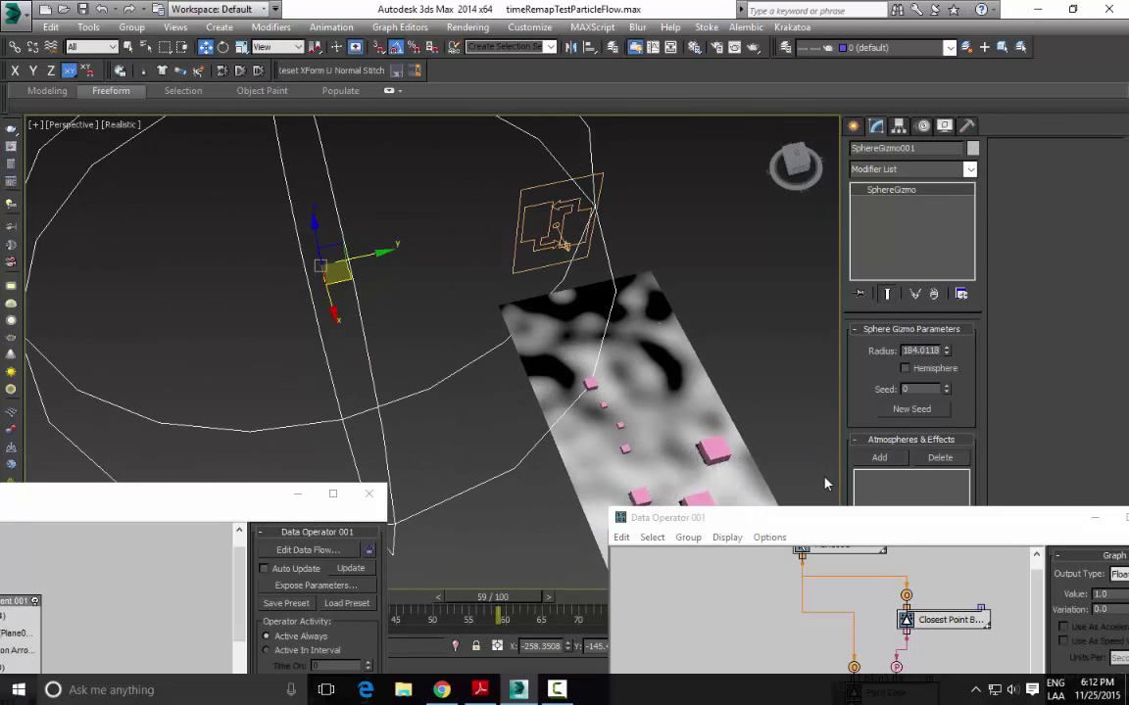
# Step: Reposition the Data Operator window to show more of its nodes and delete the sphere gizmo from the scene
pyautogui.moveTo(819, 526); pyautogui.dragTo(711, 358)
pyautogui.keyDown('alt'); pyautogui.moveTo(373, 242); pyautogui.dragTo(280, 286, button='middle'); pyautogui.keyUp('alt')
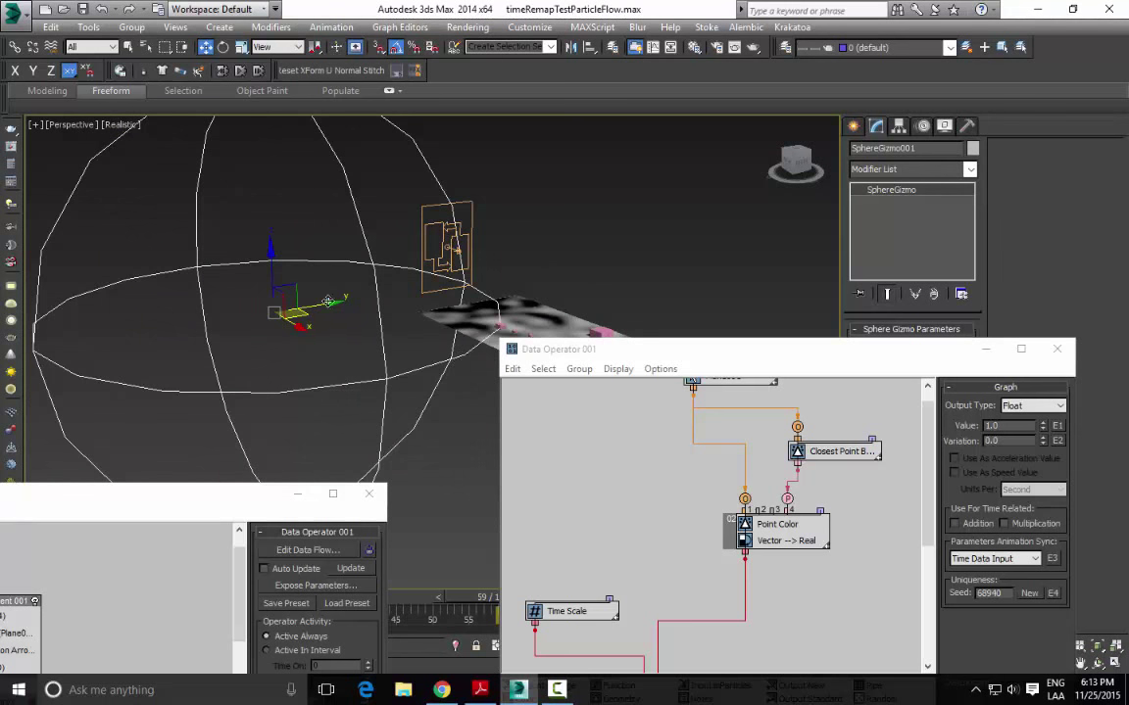
pyautogui.rightClick(300, 311)
pyautogui.click(268, 262)
pyautogui.moveTo(274, 313); pyautogui.dragTo(311, 314)
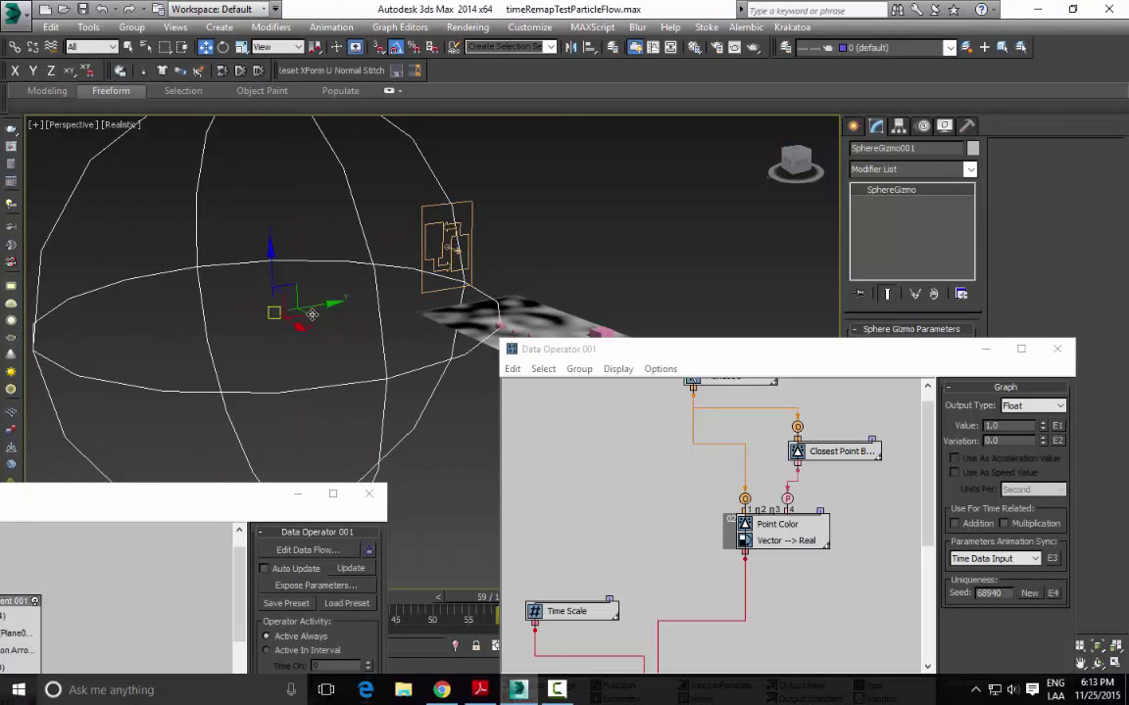
pyautogui.press('Delete')
pyautogui.keyDown('alt'); pyautogui.moveTo(386, 335); pyautogui.dragTo(402, 244, button='middle'); pyautogui.keyUp('alt')
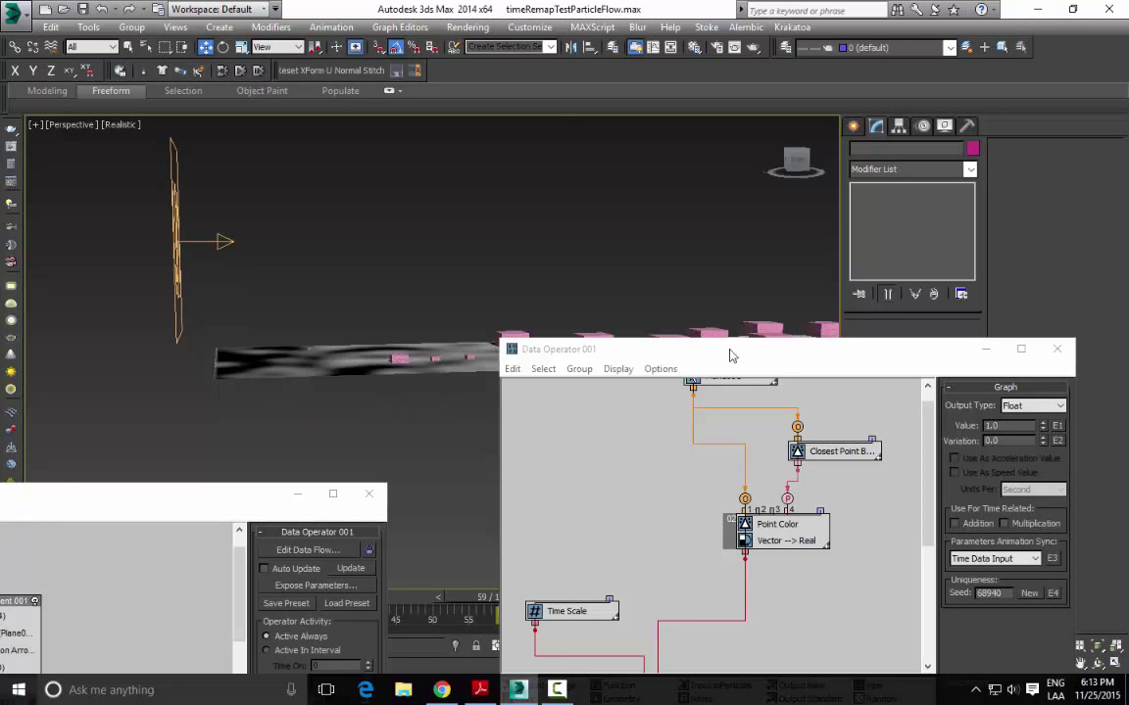
# Step: Bring the Particle View window fully onto the screen, minimize it, and view the particles along the gradient plane
pyautogui.moveTo(112, 493); pyautogui.dragTo(499, 159)
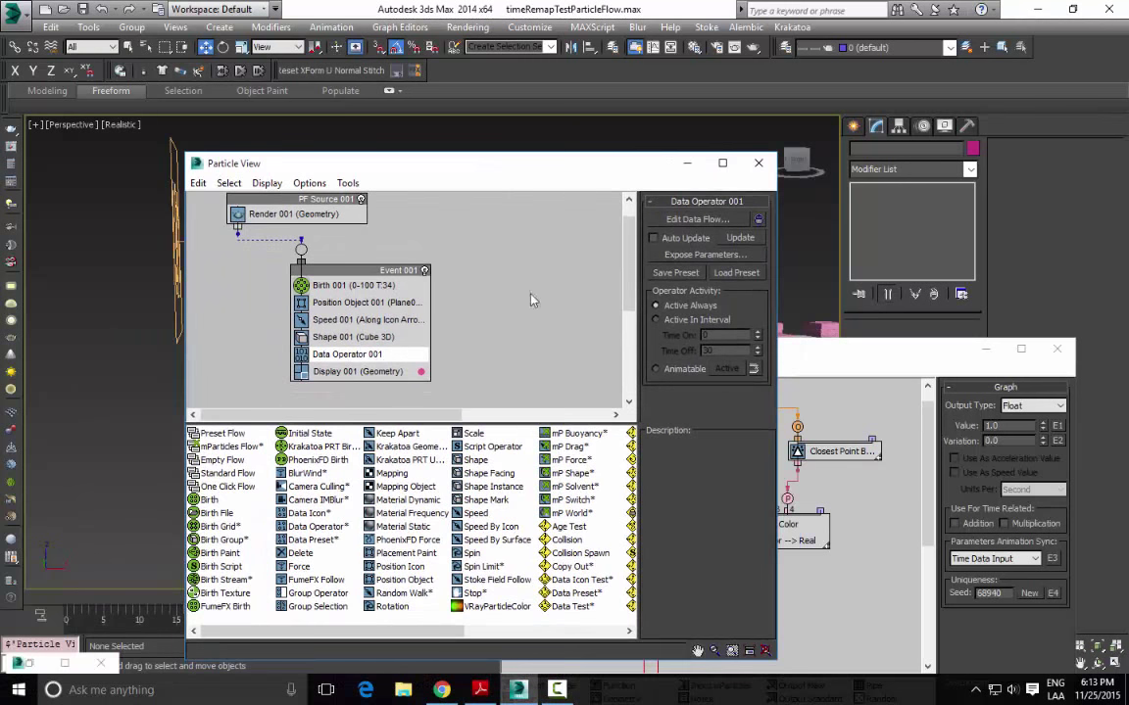
pyautogui.click(687, 163)
pyautogui.keyDown('alt'); pyautogui.moveTo(487, 237); pyautogui.dragTo(375, 250, button='middle'); pyautogui.keyUp('alt')
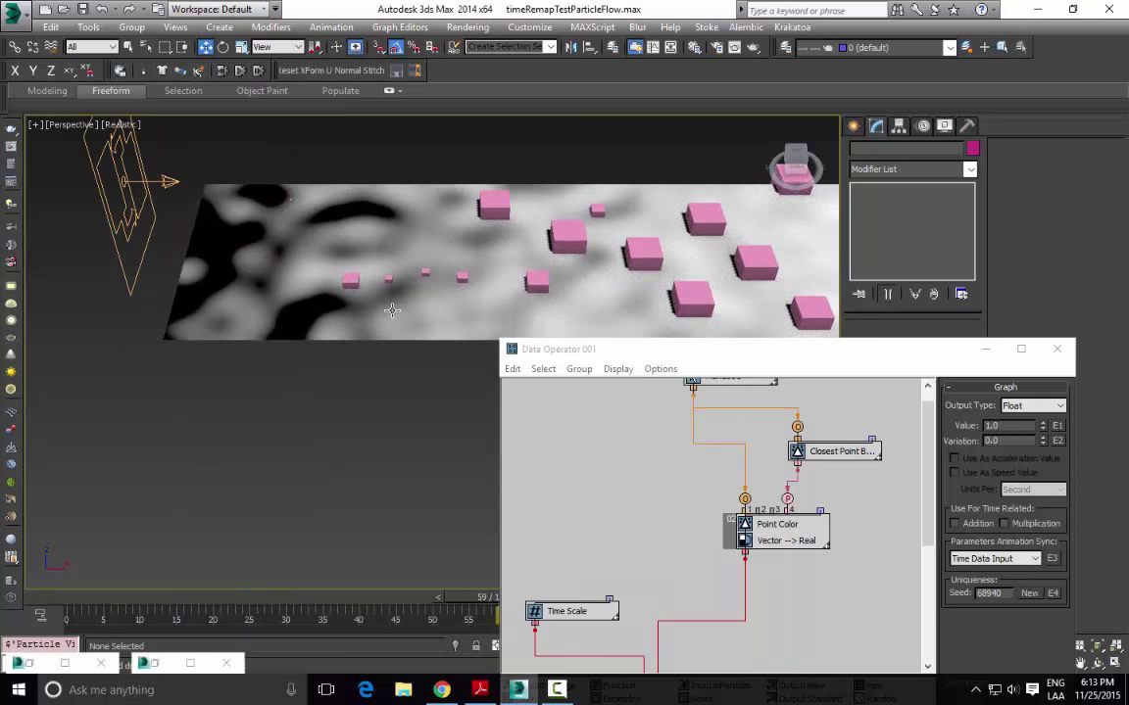
pyautogui.moveTo(348, 290); pyautogui.dragTo(441, 251, button='middle')
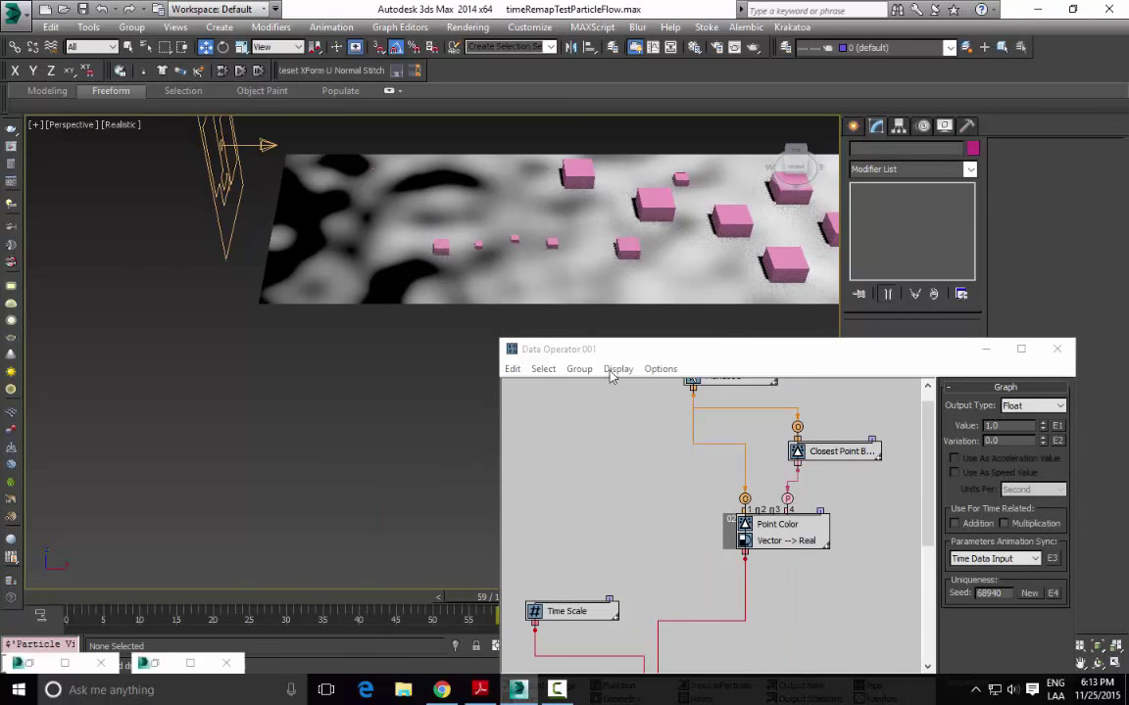
# Step: Bring the Graph node into view in the Data Operator and reposition the window to show all its parameters
pyautogui.scroll(-5, 617, 481)
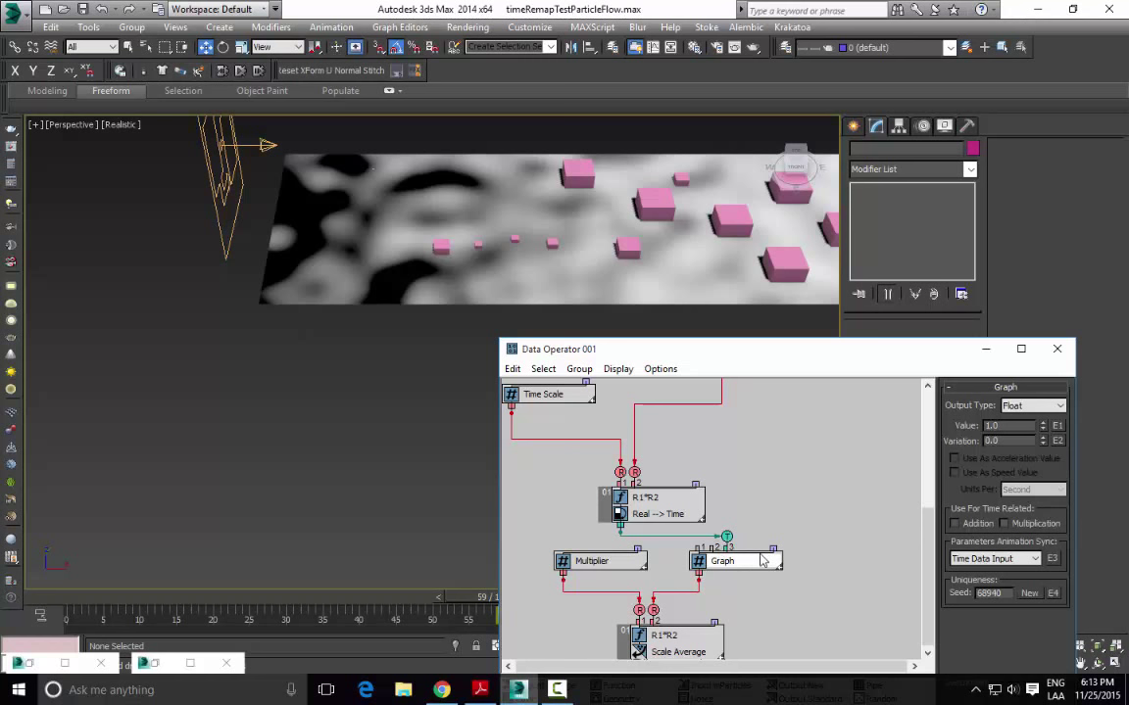
pyautogui.moveTo(844, 350); pyautogui.dragTo(478, 194)
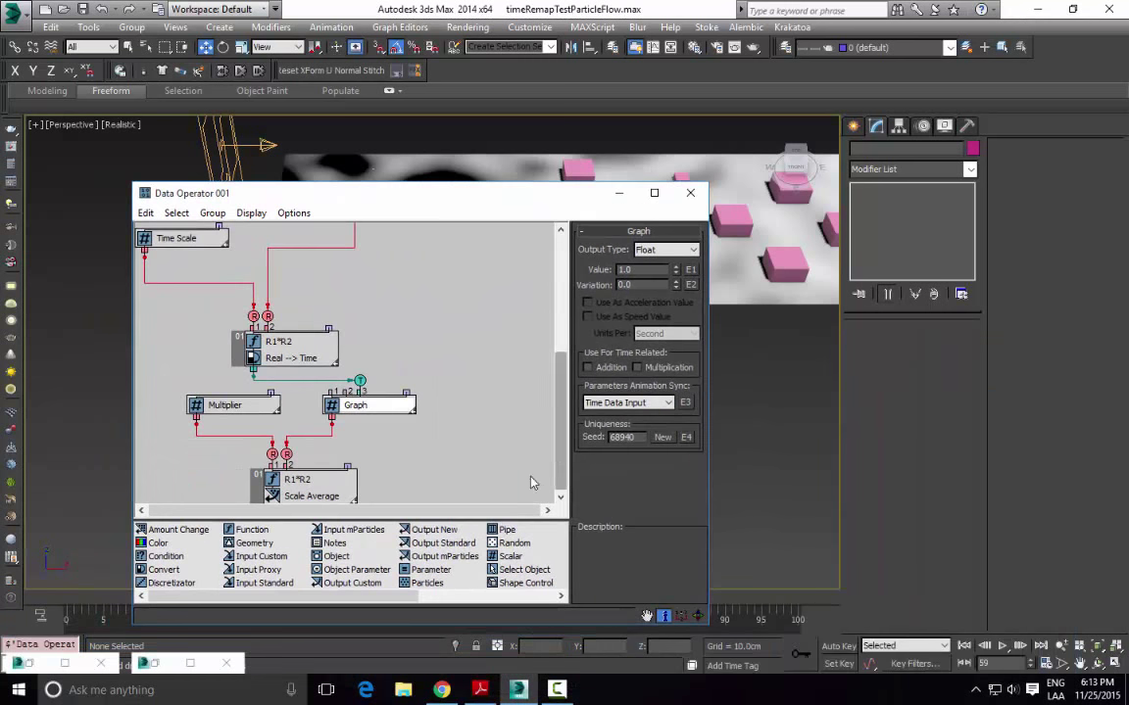
pyautogui.rightClick(632, 270)
pyautogui.click(613, 498)
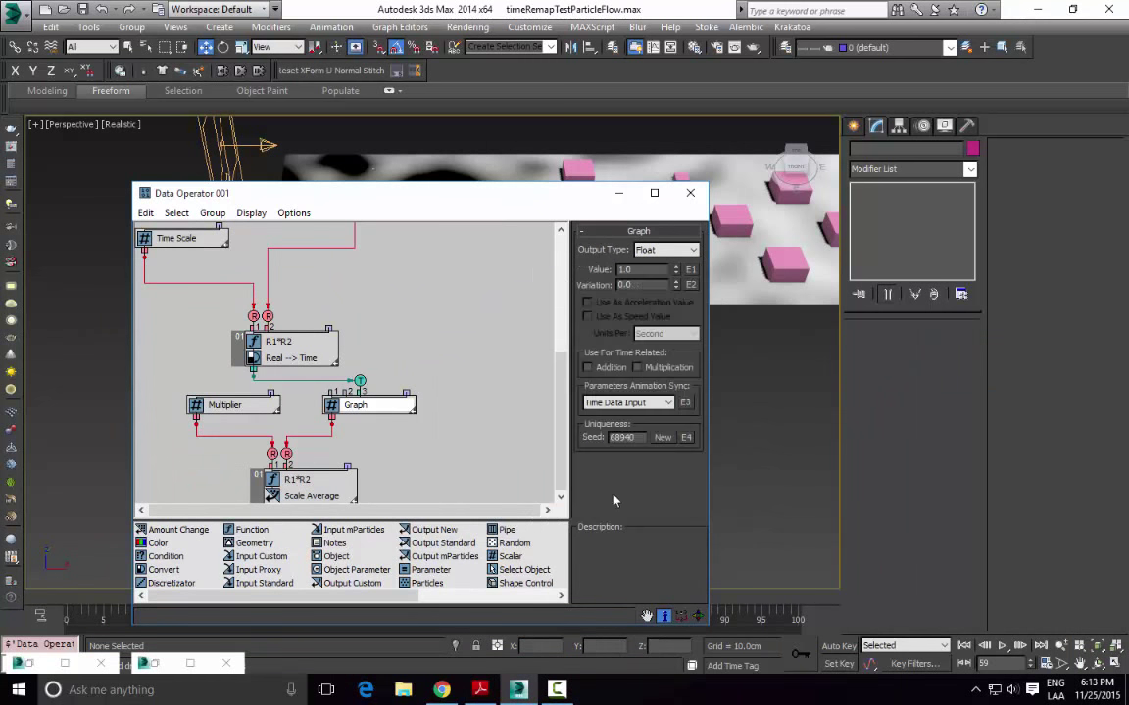
# Step: Restore the curve editor showing the Float Value curve, and minimize the Particle View and Data Operator windows
pyautogui.click(154, 665)
pyautogui.click(29, 665)
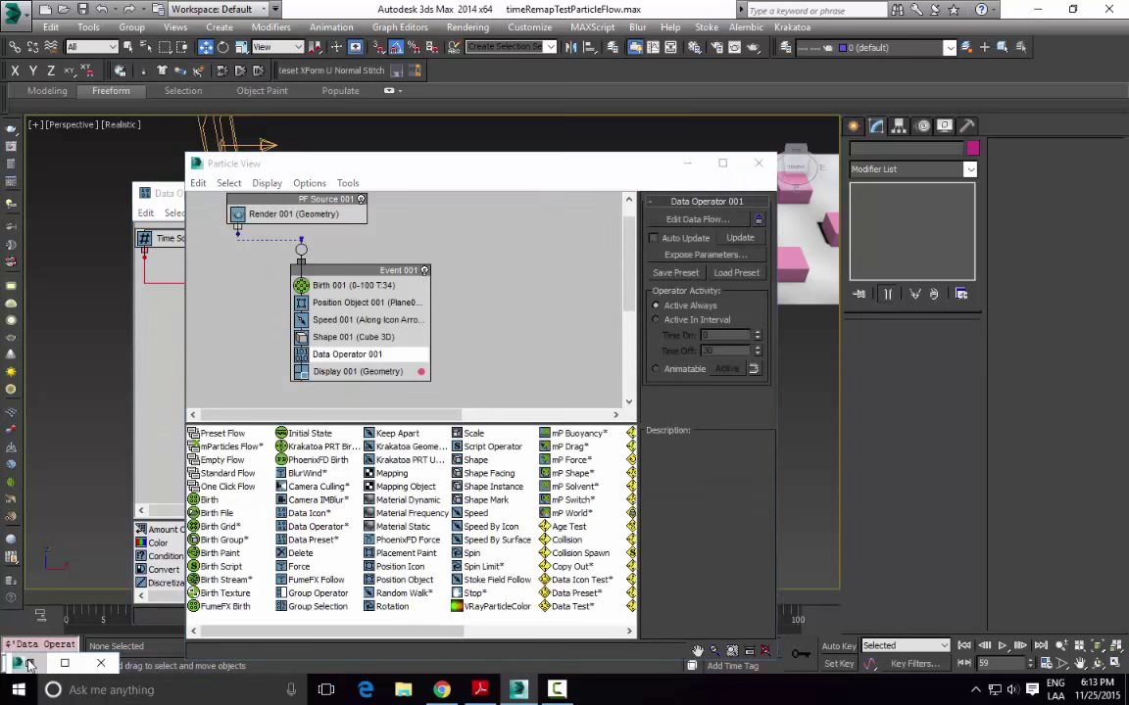
pyautogui.click(689, 165)
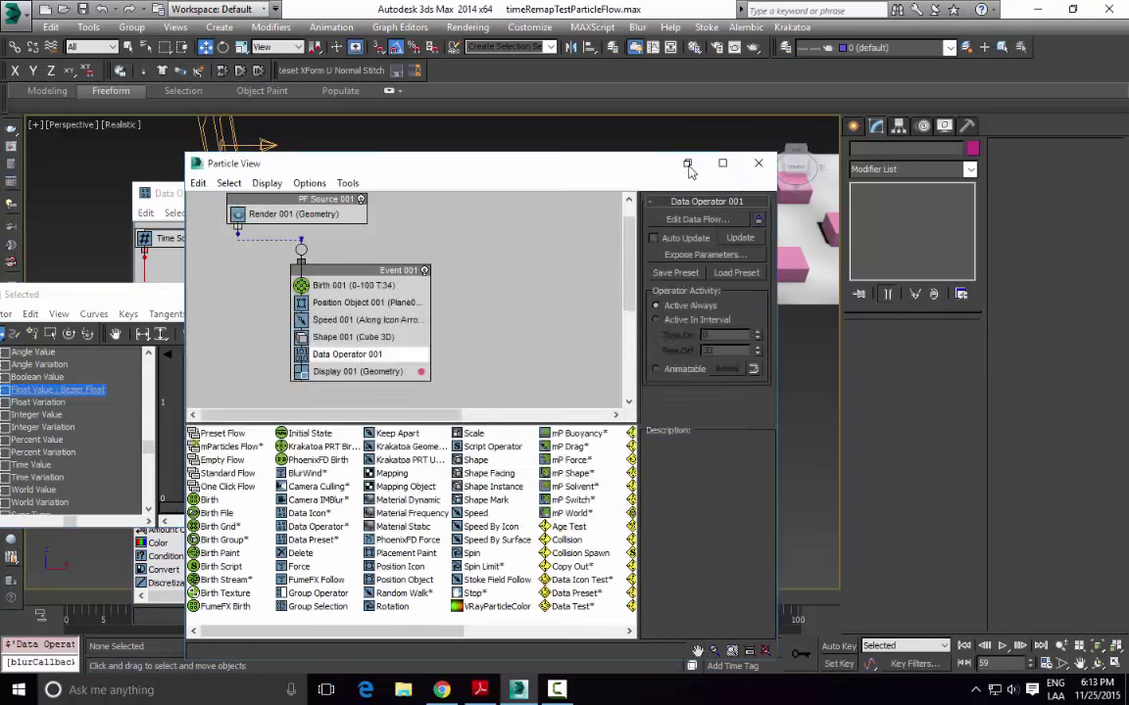
pyautogui.click(606, 281)
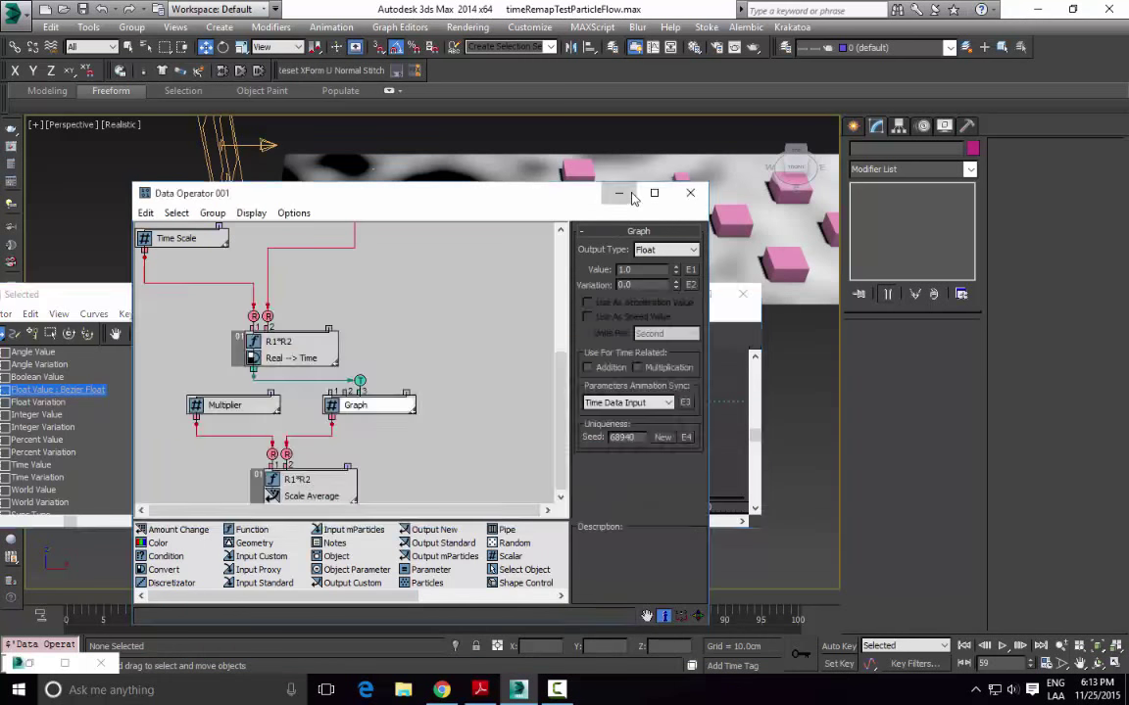
pyautogui.click(619, 193)
# Step: Delete the key at frame 38 from the Float Value curve
pyautogui.moveTo(448, 402); pyautogui.dragTo(484, 439, button='middle')
pyautogui.moveTo(253, 471); pyautogui.dragTo(343, 507)
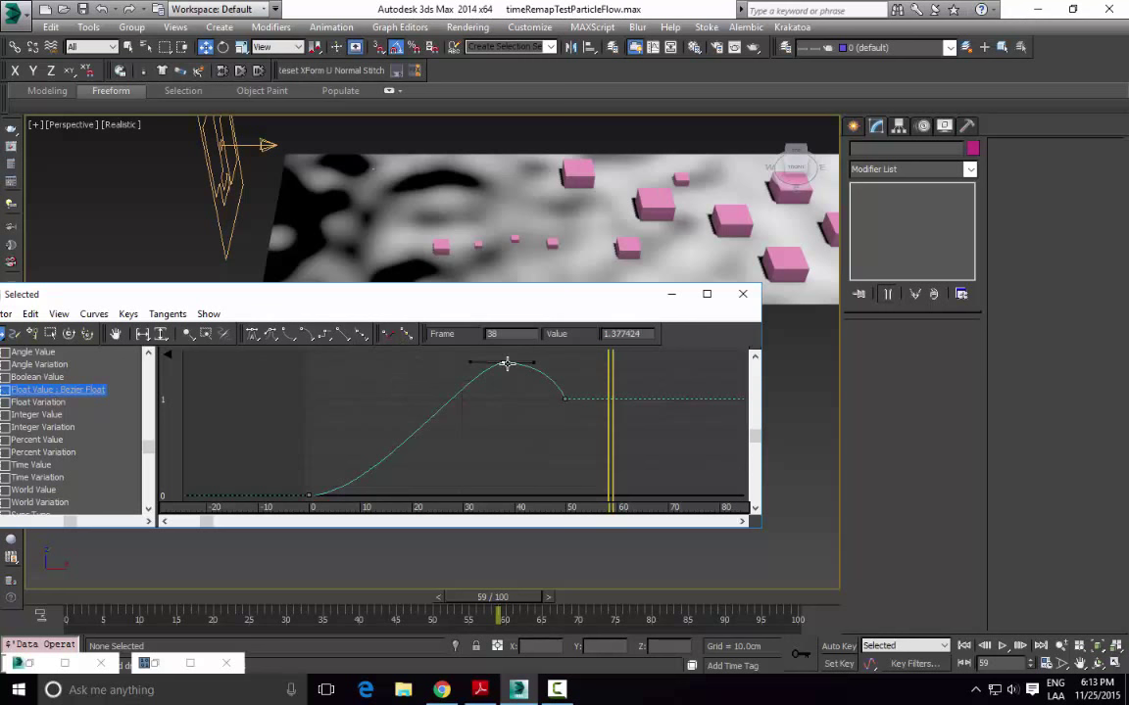
pyautogui.press('Delete')
# Step: Set the tangents of the Float Value curve's keys at frames 50 and 0 to linear
pyautogui.moveTo(546, 372); pyautogui.dragTo(608, 432)
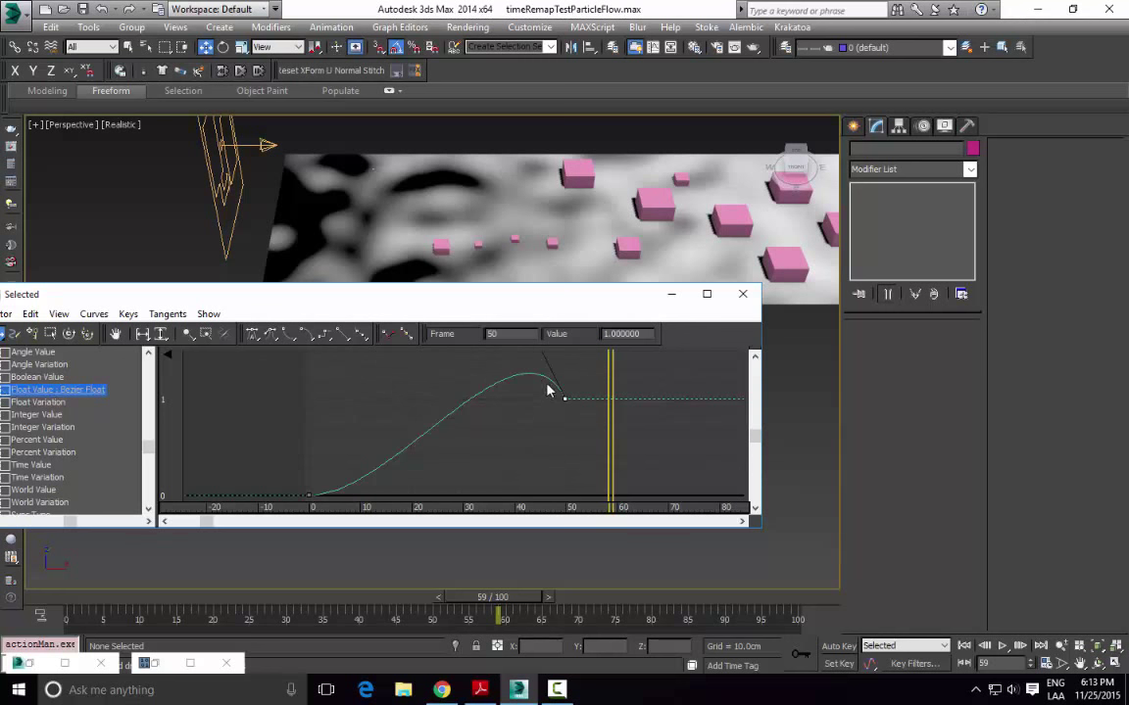
pyautogui.moveTo(549, 391); pyautogui.dragTo(552, 390, button='middle')
pyautogui.scroll(-3, 449, 404)
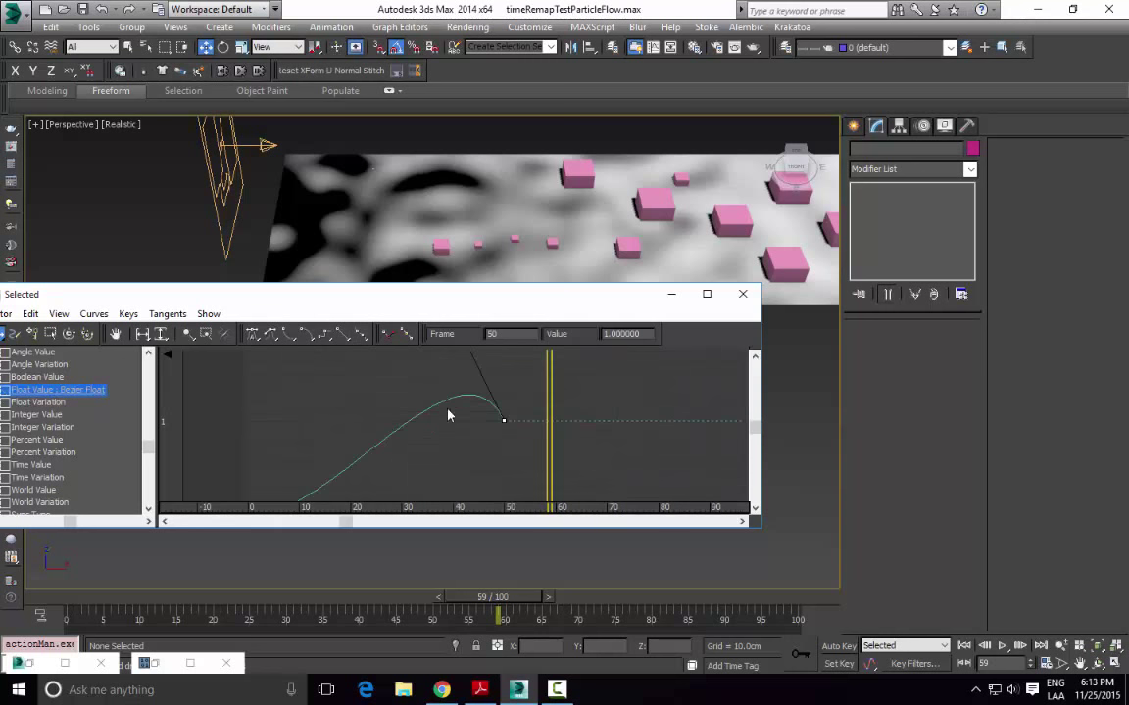
pyautogui.moveTo(423, 412); pyautogui.dragTo(457, 413, button='middle')
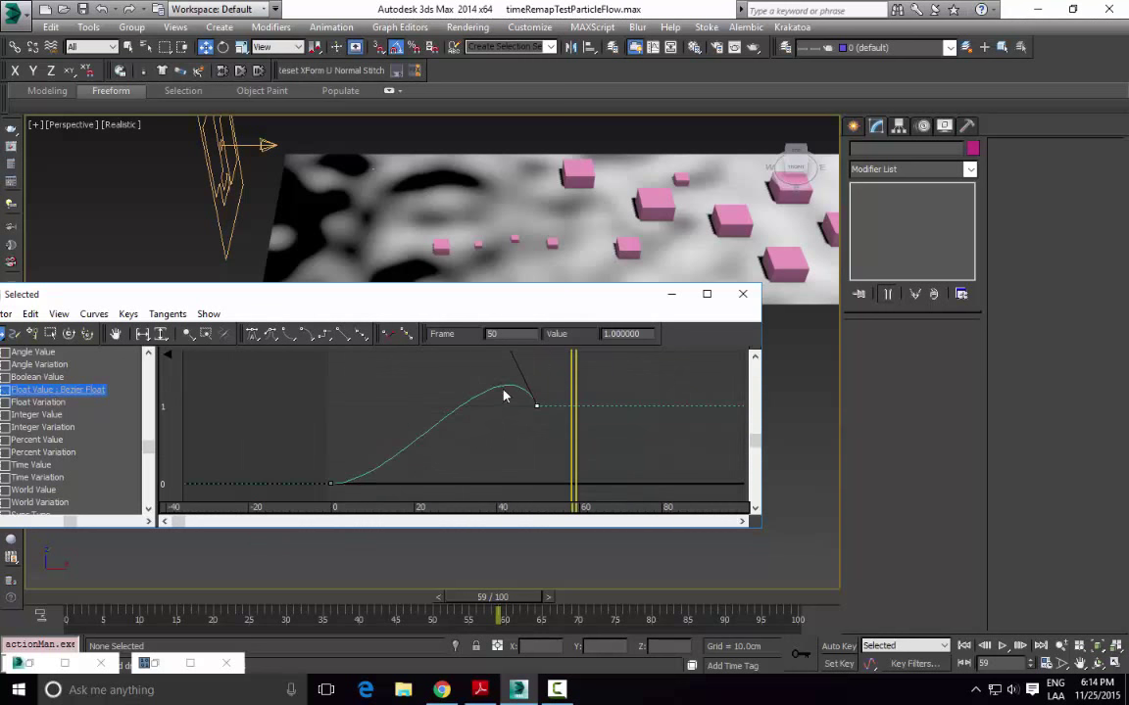
pyautogui.moveTo(534, 396); pyautogui.dragTo(524, 412, button='middle')
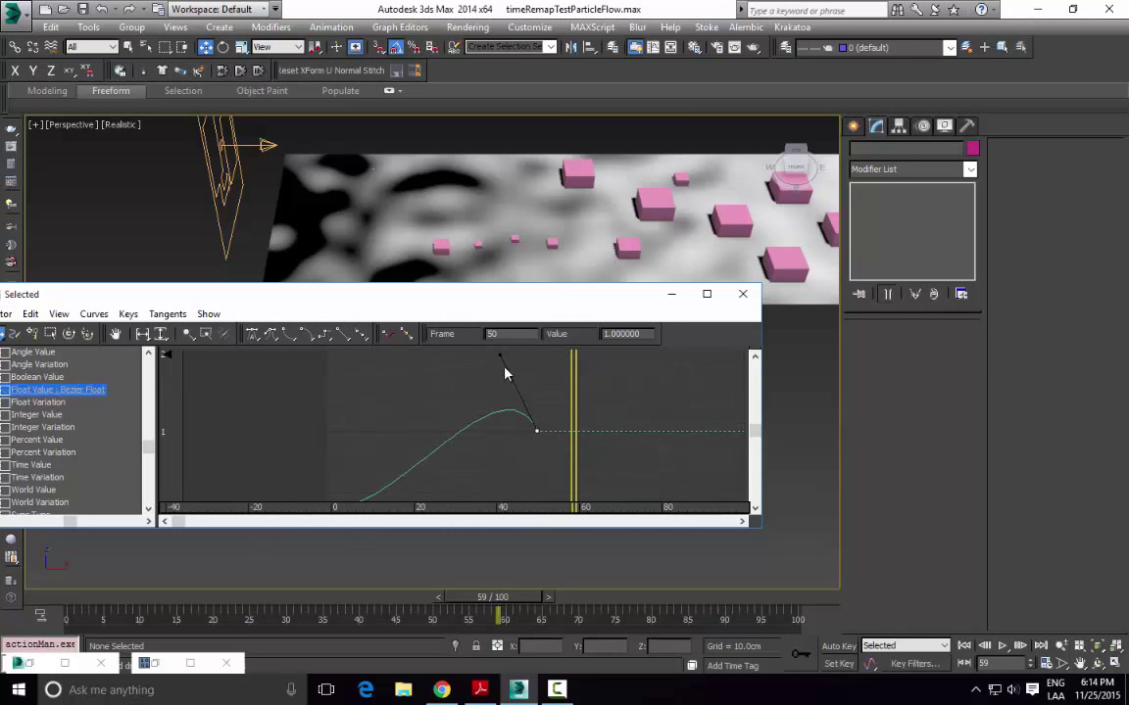
pyautogui.moveTo(422, 435); pyautogui.dragTo(443, 412, button='middle')
pyautogui.click(344, 335)
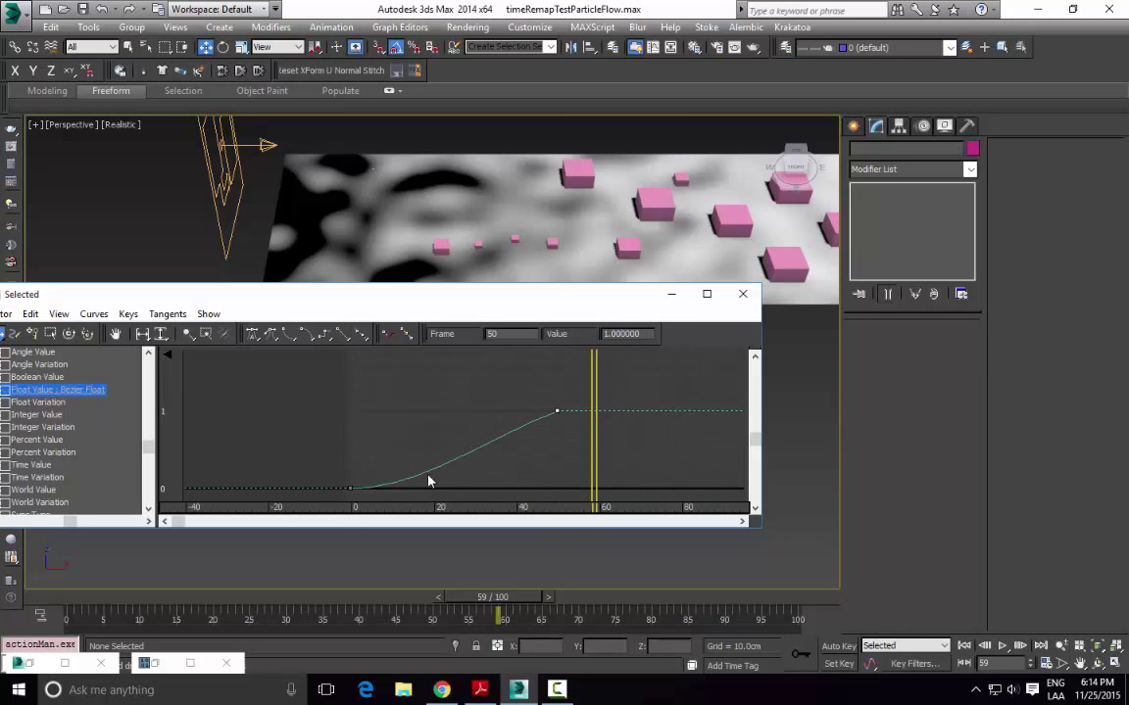
pyautogui.moveTo(428, 476); pyautogui.dragTo(433, 422, button='middle')
pyautogui.click(356, 434)
pyautogui.click(350, 334)
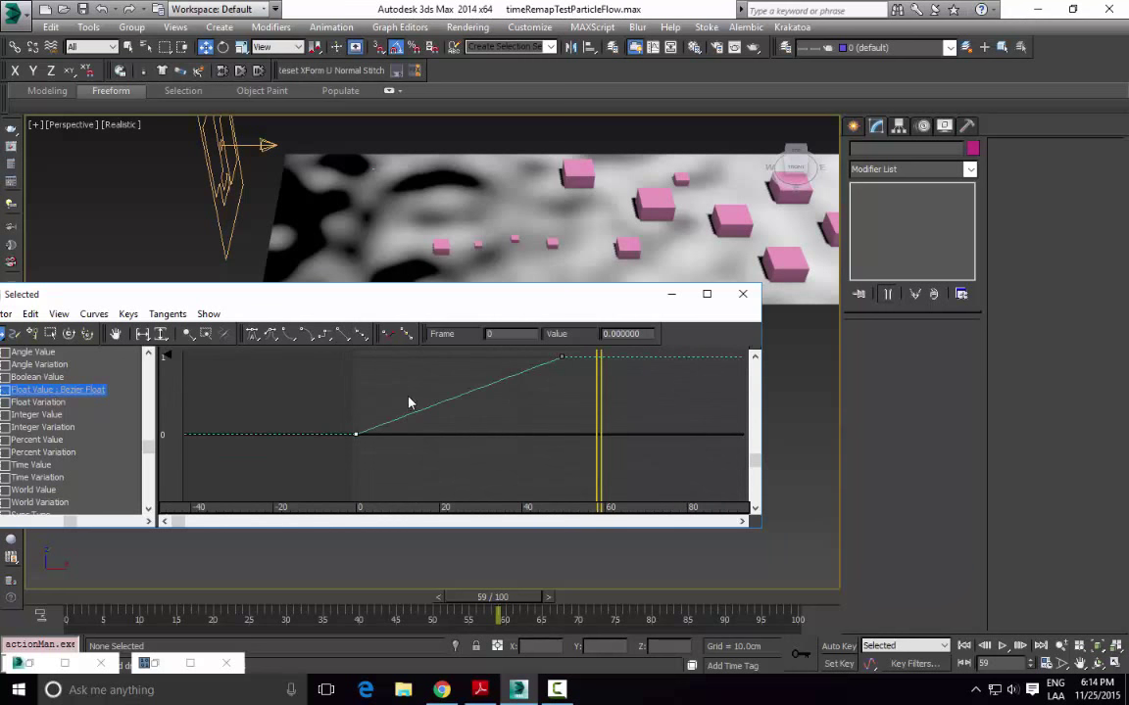
# Step: Scrub the animation to frame 48 and view the particle scales on the plane with the linear curve
pyautogui.moveTo(605, 403); pyautogui.dragTo(555, 455)
pyautogui.keyDown('alt'); pyautogui.moveTo(631, 209); pyautogui.dragTo(602, 251, button='middle'); pyautogui.keyUp('alt')
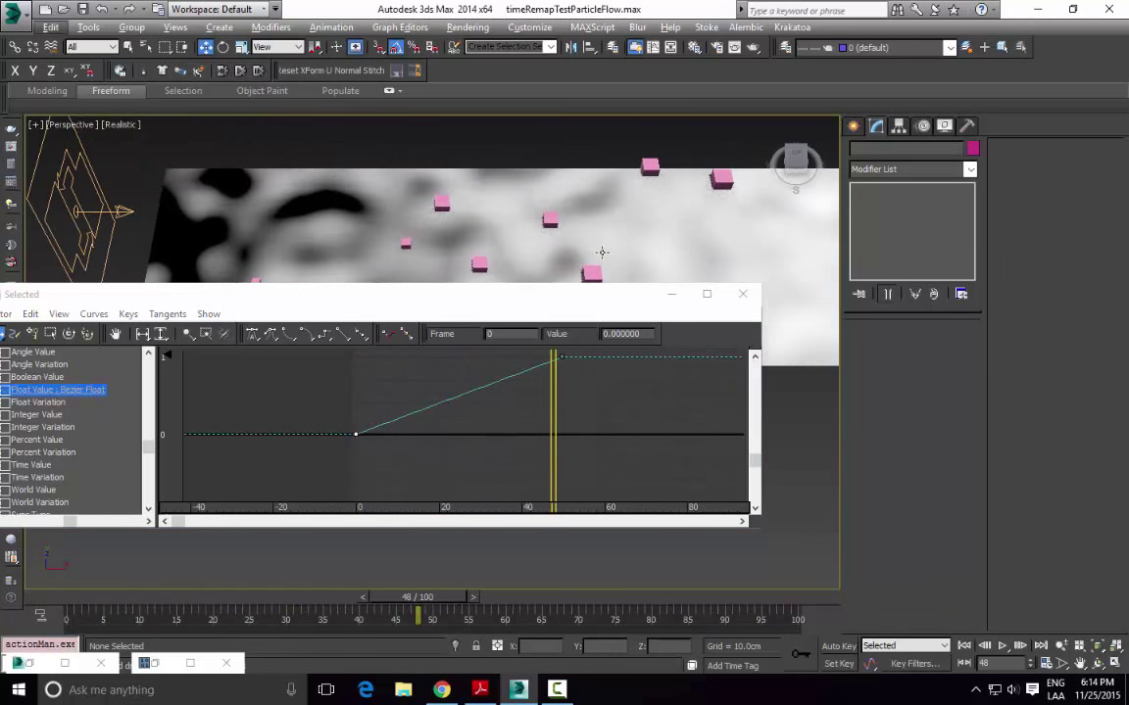
# Step: Scrub to frame 29, add a key at frame 37 on the Float Value curve, and raise it above 1
pyautogui.moveTo(553, 429); pyautogui.dragTo(476, 461)
pyautogui.moveTo(509, 393); pyautogui.dragTo(461, 418, button='middle')
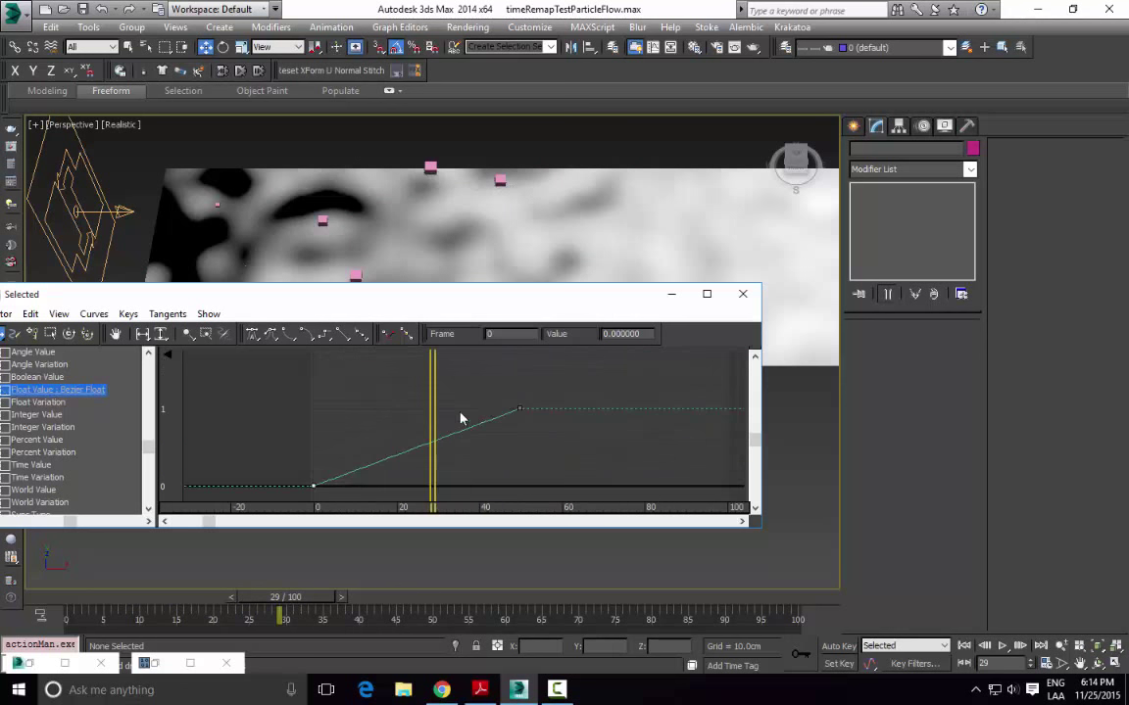
pyautogui.click(467, 428)
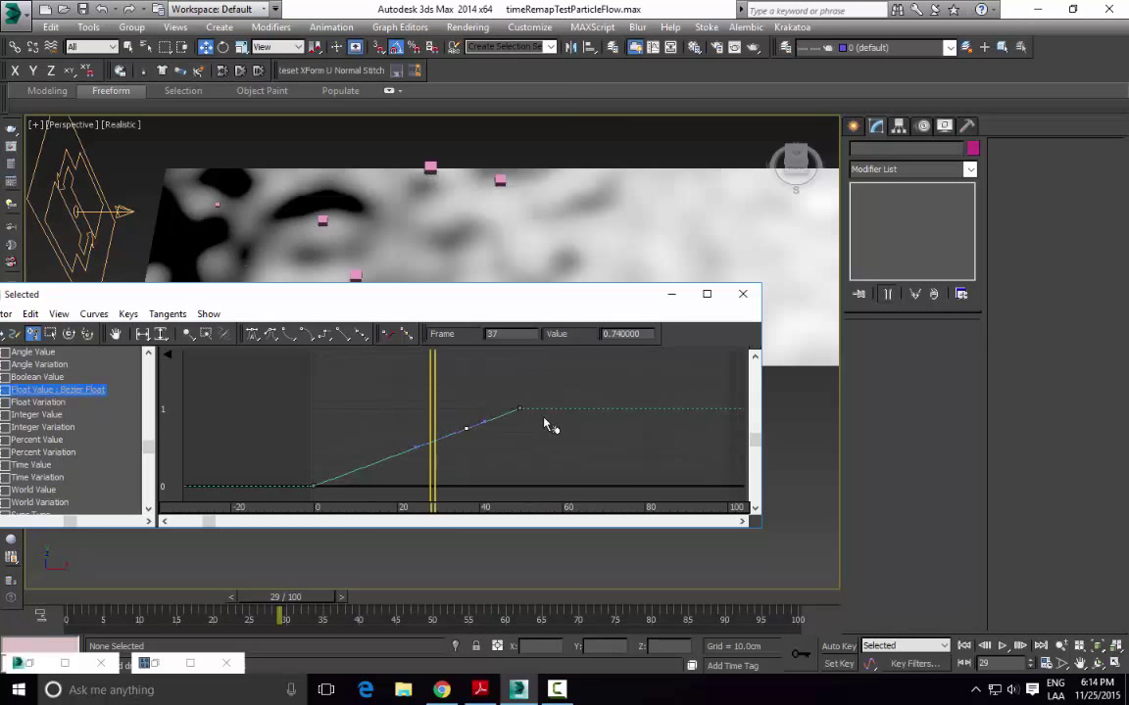
pyautogui.press('m')
pyautogui.moveTo(450, 400); pyautogui.dragTo(493, 369)
# Step: Change the tangents of the Float Value curve's keys at frames 50 and 0, easing the curve out of frame 0
pyautogui.moveTo(540, 436); pyautogui.dragTo(541, 438)
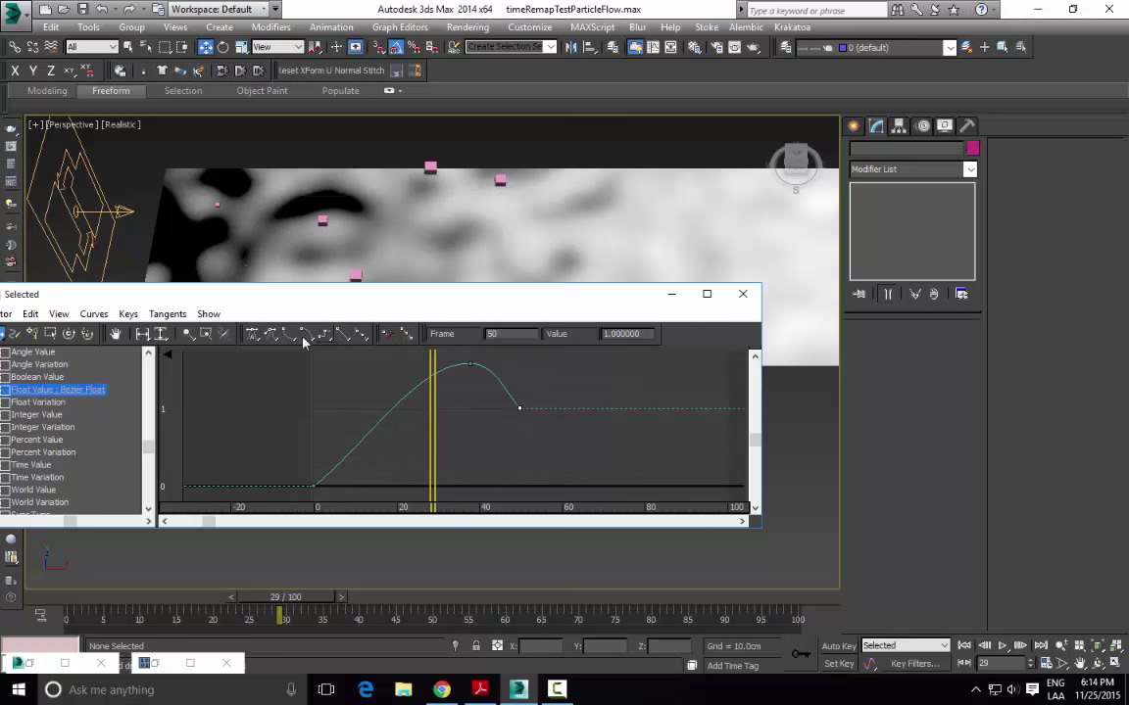
pyautogui.click(272, 335)
pyautogui.moveTo(393, 427); pyautogui.dragTo(399, 405, button='middle')
pyautogui.moveTo(289, 424); pyautogui.dragTo(344, 476)
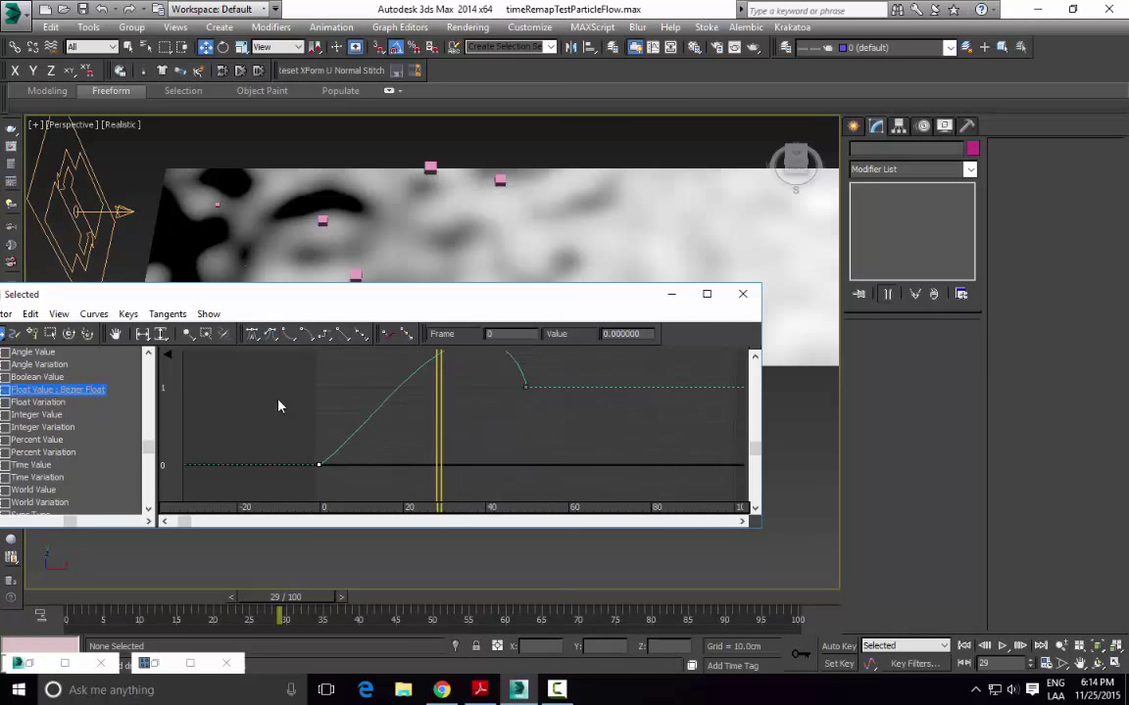
pyautogui.click(294, 338)
pyautogui.moveTo(375, 493); pyautogui.dragTo(375, 493)
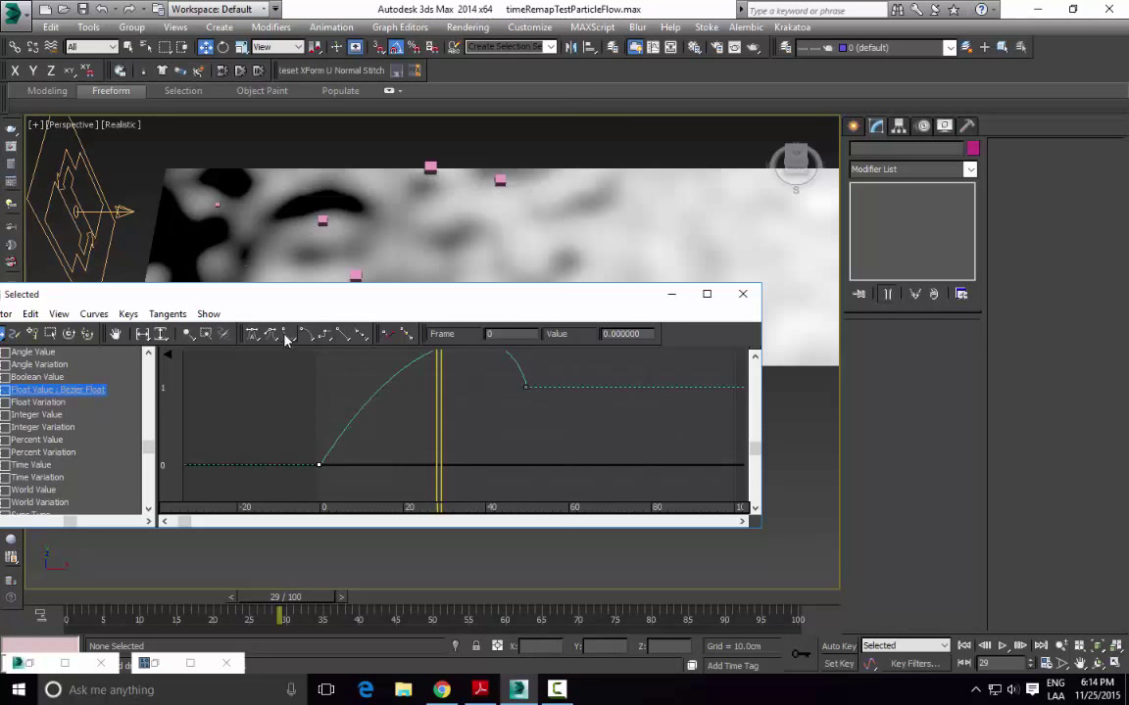
pyautogui.moveTo(370, 390)
pyautogui.mouseDown()
pyautogui.moveTo(388, 433)
pyautogui.moveTo(423, 456)
pyautogui.moveTo(323, 459)
pyautogui.moveTo(514, 456)
pyautogui.moveTo(384, 461)
pyautogui.moveTo(406, 458)
pyautogui.mouseUp()
# Step: Scrub the animation to frame 50 and view the particle scales from a lower angle
pyautogui.keyDown('alt'); pyautogui.moveTo(597, 233); pyautogui.dragTo(457, 220, button='middle'); pyautogui.keyUp('alt')
pyautogui.moveTo(441, 408); pyautogui.dragTo(438, 437, button='middle')
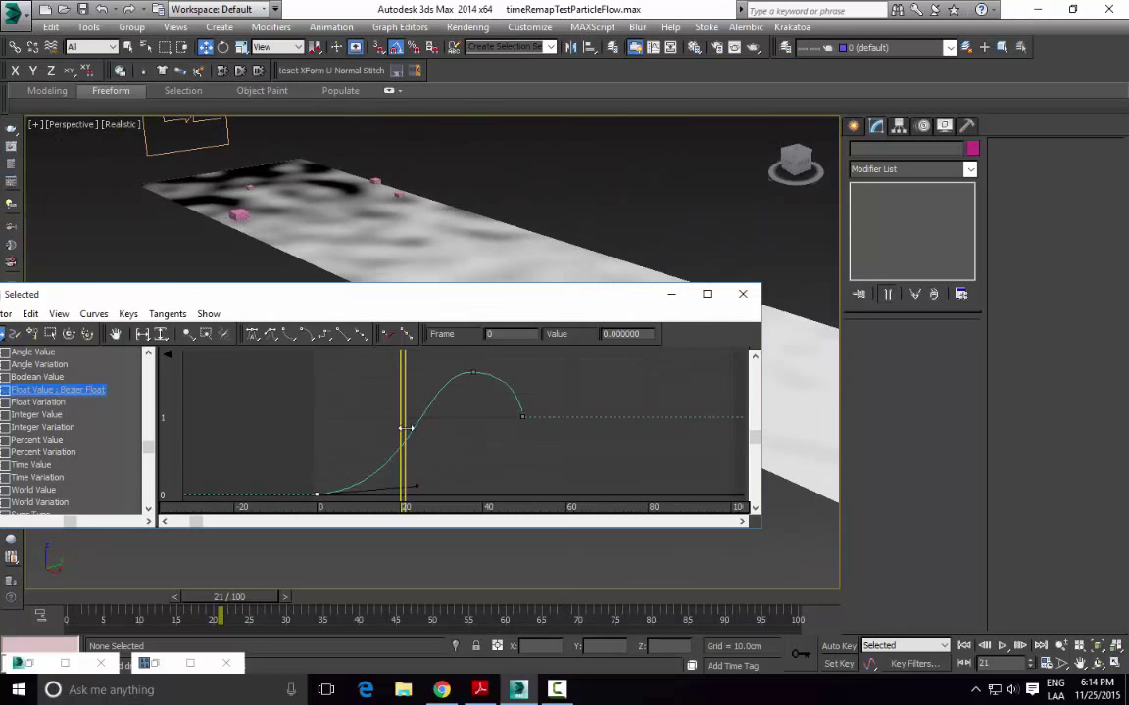
pyautogui.moveTo(406, 429); pyautogui.dragTo(526, 454)
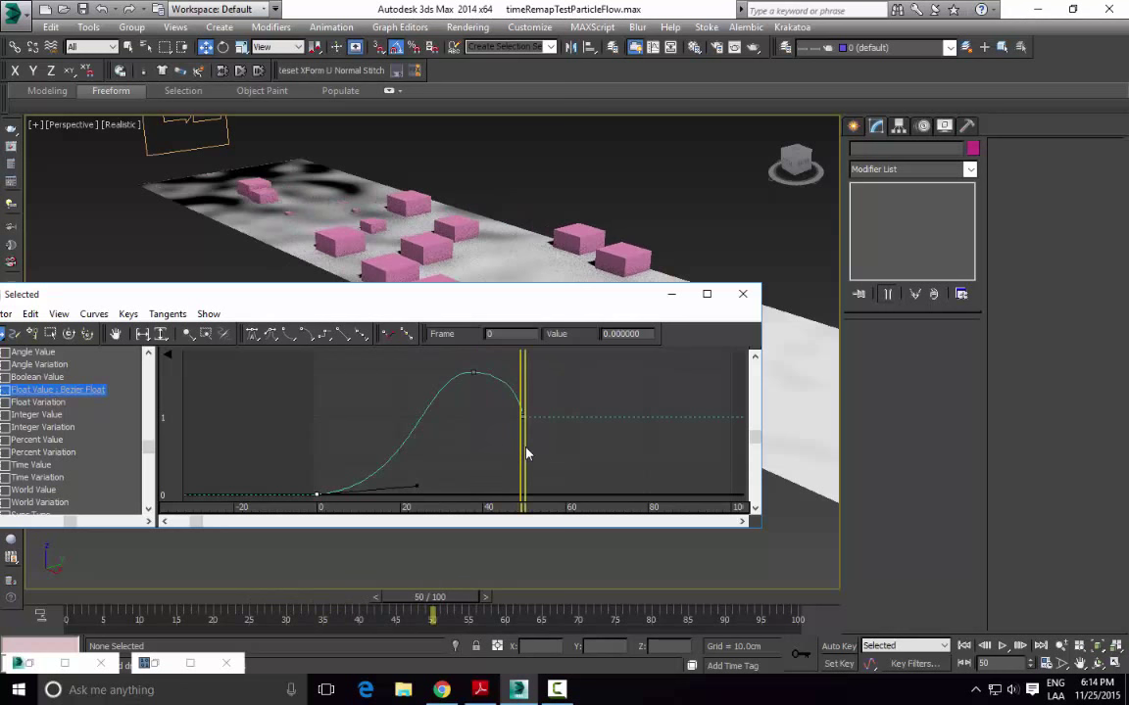
# Step: Flatten the tangent of the curve's key at frame 50, and scrub to frame 66 to view the particles from above
pyautogui.moveTo(484, 393); pyautogui.dragTo(562, 440)
pyautogui.keyDown('alt'); pyautogui.moveTo(547, 267); pyautogui.dragTo(570, 279, button='middle'); pyautogui.keyUp('alt')
pyautogui.moveTo(527, 405); pyautogui.dragTo(592, 407)
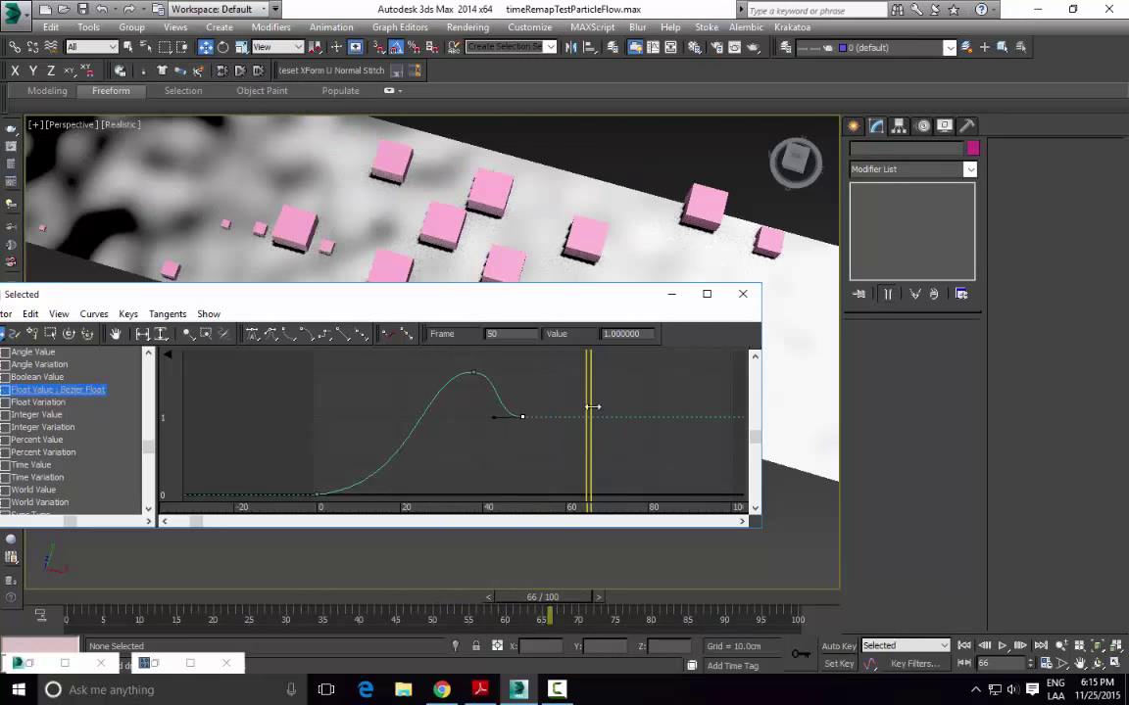
# Step: Delete the curve's peak key and set the tangents of the keys at frames 50 and 0 to linear
pyautogui.click(473, 374)
pyautogui.press('Delete')
pyautogui.moveTo(456, 376); pyautogui.dragTo(546, 438)
pyautogui.moveTo(356, 431); pyautogui.dragTo(395, 395, button='middle')
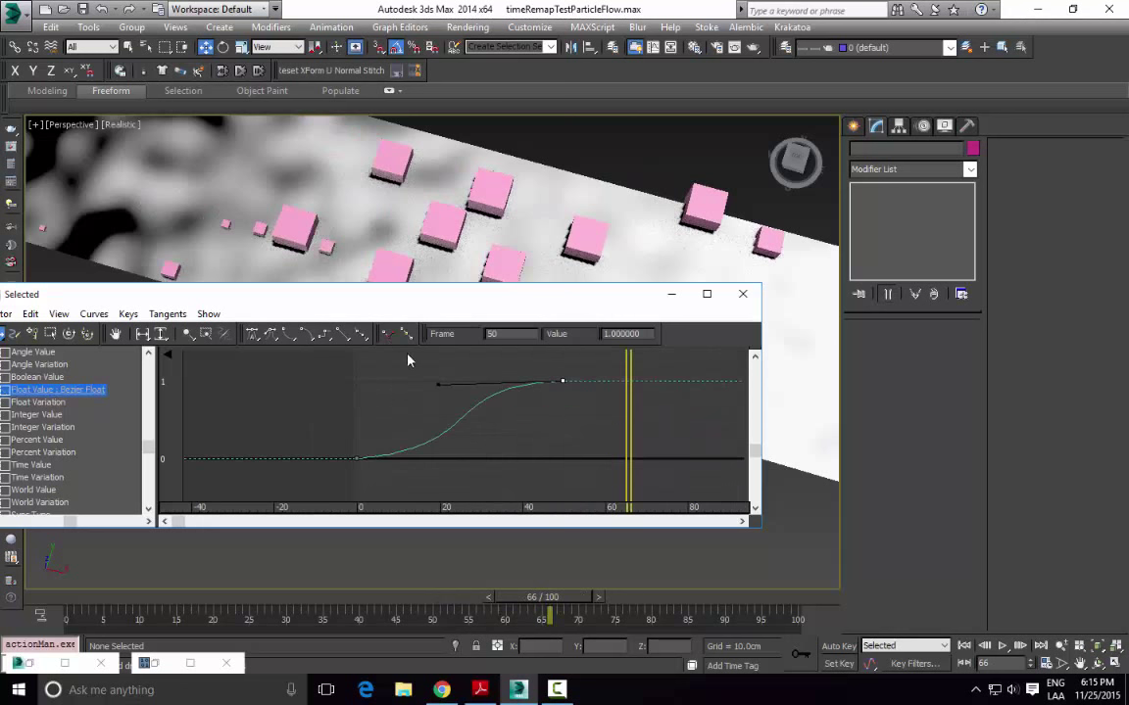
pyautogui.click(348, 335)
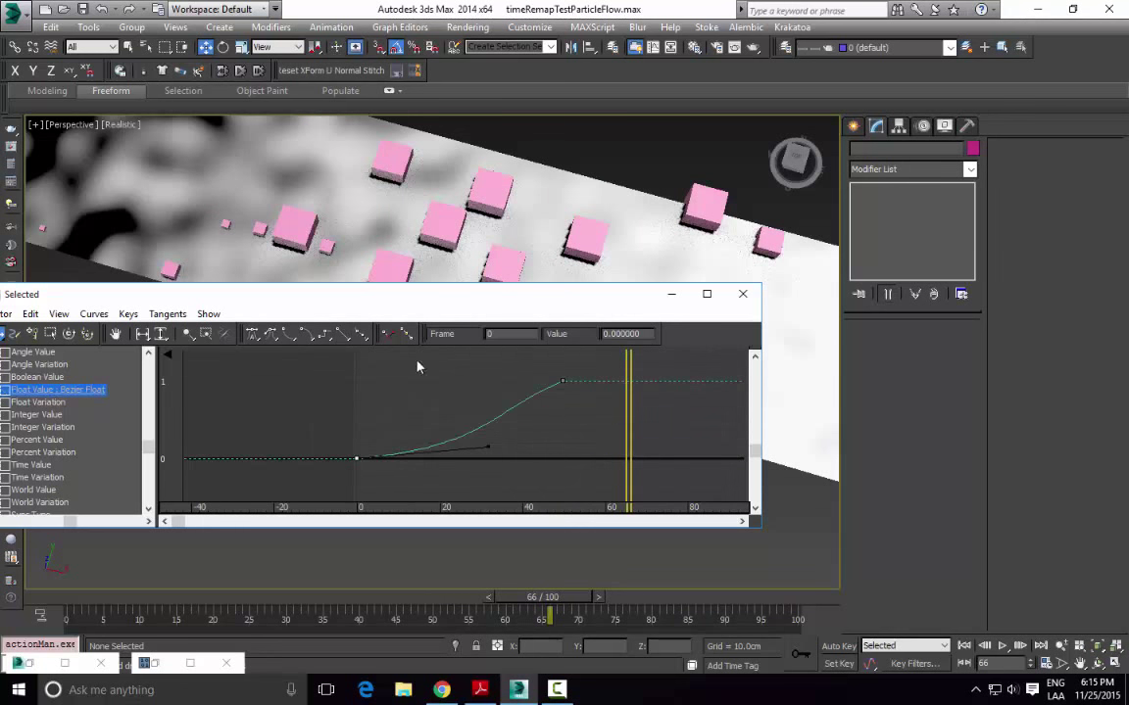
pyautogui.click(343, 334)
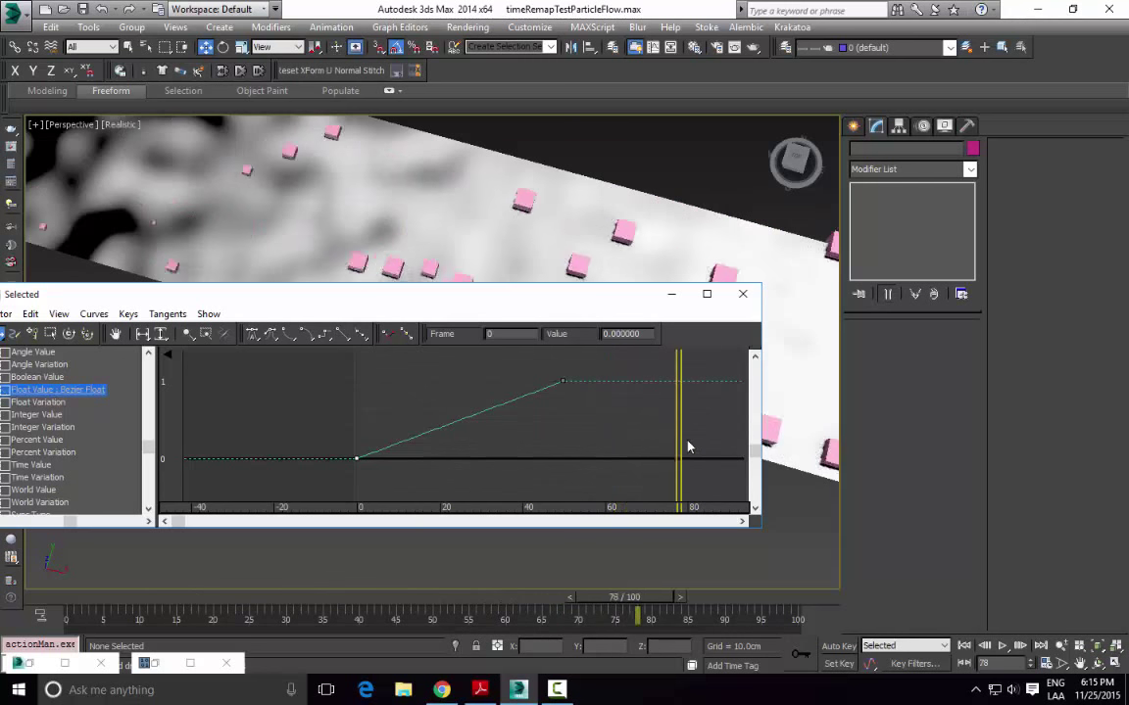
# Step: Scrub the animation to frame 100 and back to frame 35, examining the particle scales along the plane with the linear curve
pyautogui.moveTo(630, 454); pyautogui.dragTo(447, 410, button='middle')
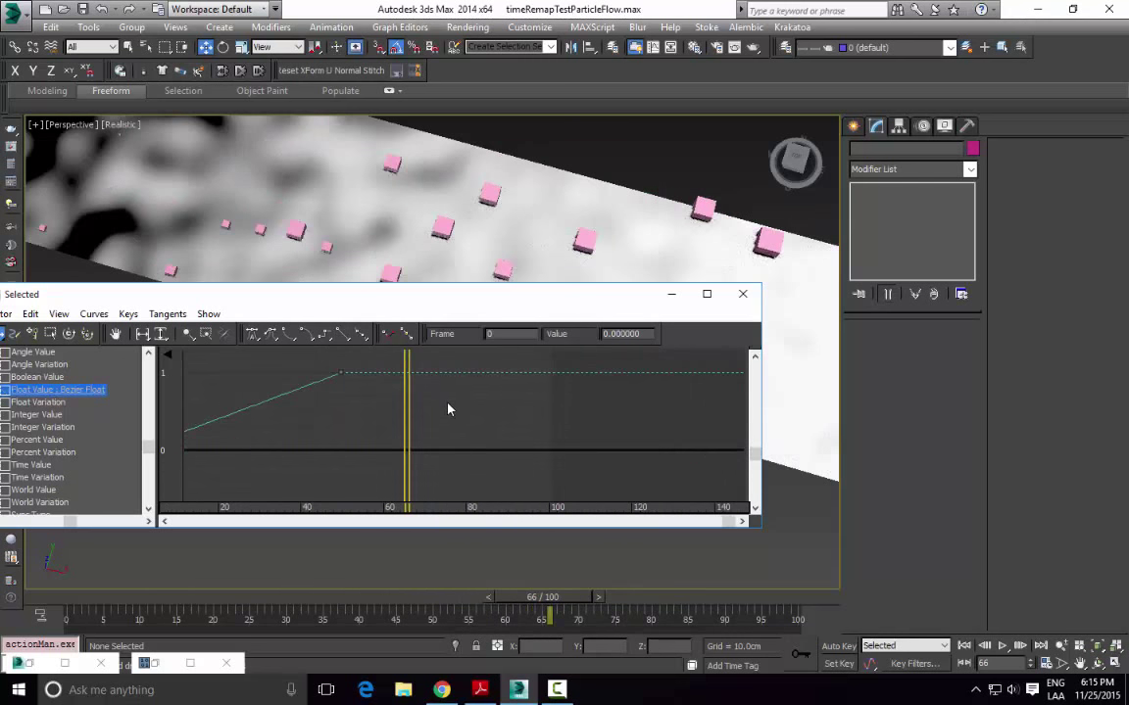
pyautogui.moveTo(403, 423)
pyautogui.mouseDown()
pyautogui.moveTo(503, 428)
pyautogui.moveTo(481, 434)
pyautogui.moveTo(515, 417)
pyautogui.mouseUp()
pyautogui.moveTo(506, 375); pyautogui.dragTo(236, 332, button='middle')
pyautogui.keyDown('alt'); pyautogui.moveTo(668, 236); pyautogui.dragTo(442, 270, button='middle'); pyautogui.keyUp('alt')
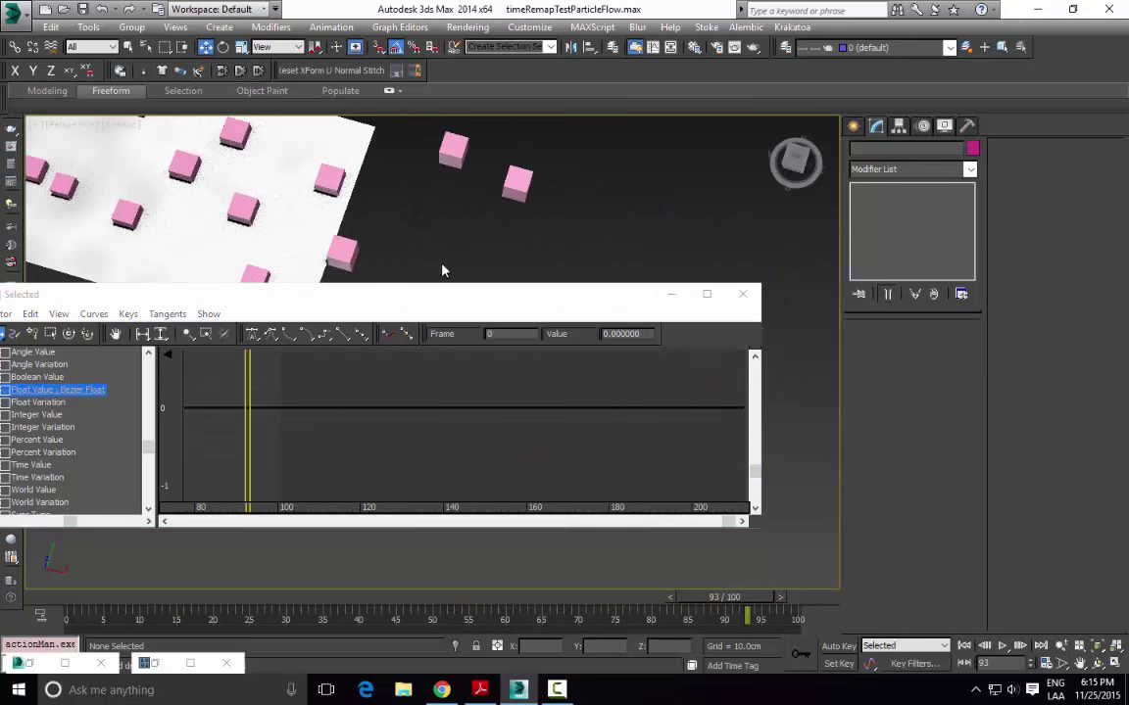
pyautogui.moveTo(243, 398); pyautogui.dragTo(331, 419, button='middle')
pyautogui.moveTo(246, 396); pyautogui.dragTo(300, 406)
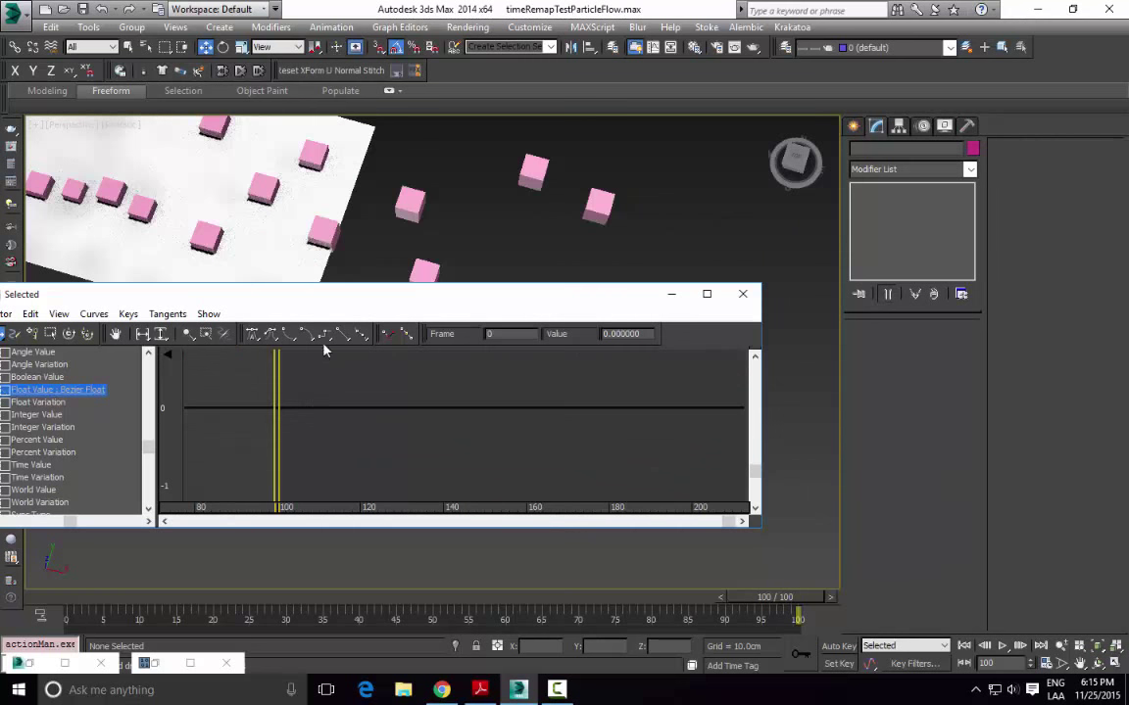
pyautogui.moveTo(467, 206); pyautogui.dragTo(602, 209, button='middle')
pyautogui.moveTo(372, 134); pyautogui.dragTo(559, 209, button='middle')
pyautogui.moveTo(445, 208); pyautogui.dragTo(546, 226, button='middle')
pyautogui.moveTo(310, 421); pyautogui.dragTo(604, 448, button='middle')
pyautogui.moveTo(611, 443); pyautogui.dragTo(345, 437)
pyautogui.moveTo(424, 411)
pyautogui.mouseDown(button='middle')
pyautogui.moveTo(503, 506)
pyautogui.moveTo(429, 359)
pyautogui.mouseUp(button='middle')
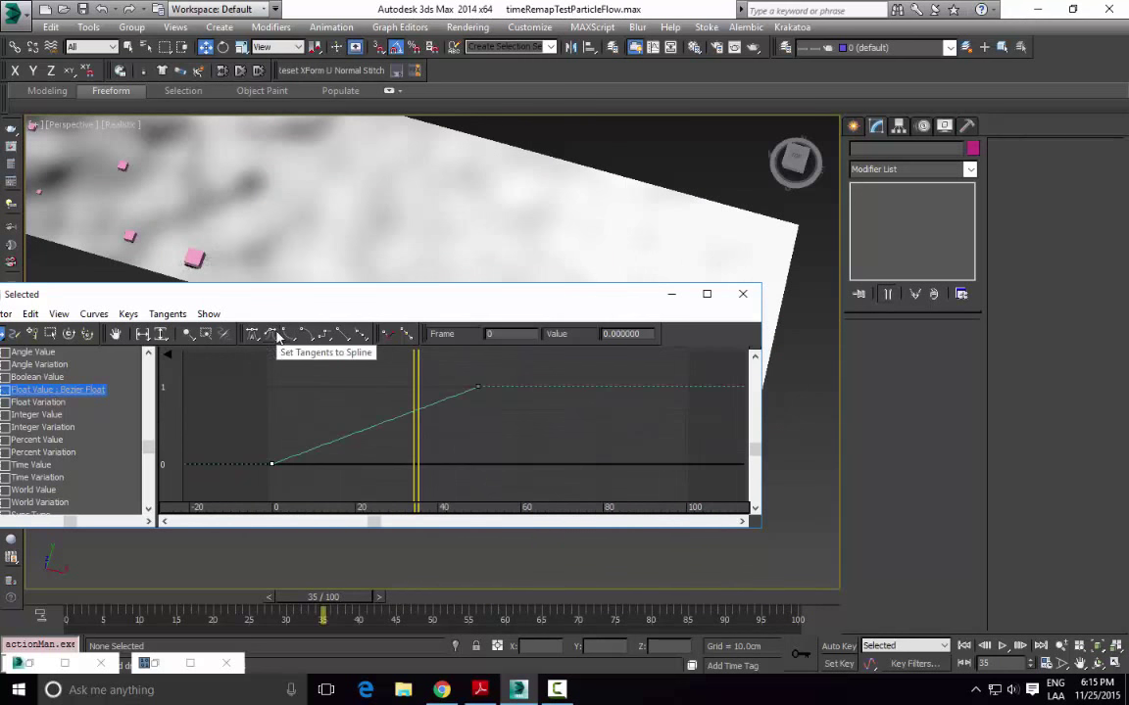
# Step: Add a key at frame 35 on the Float Value curve and raise it to about 1.45
pyautogui.moveTo(415, 398); pyautogui.dragTo(421, 441, button='middle')
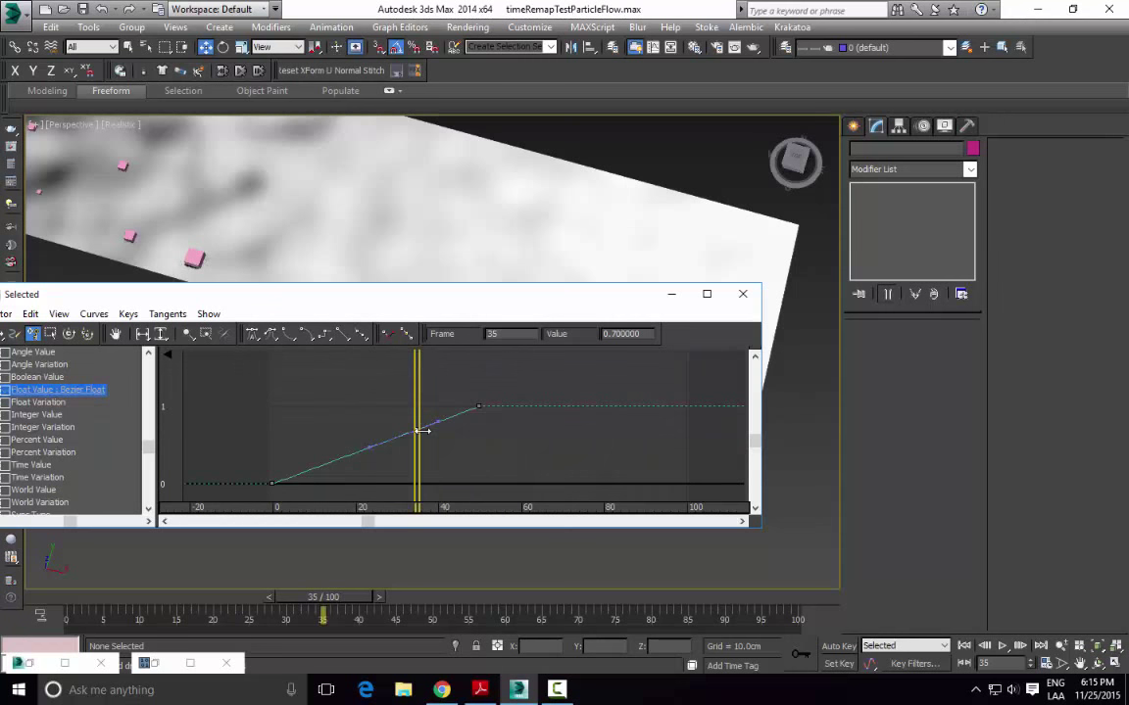
pyautogui.press('m')
pyautogui.moveTo(417, 430); pyautogui.dragTo(416, 373)
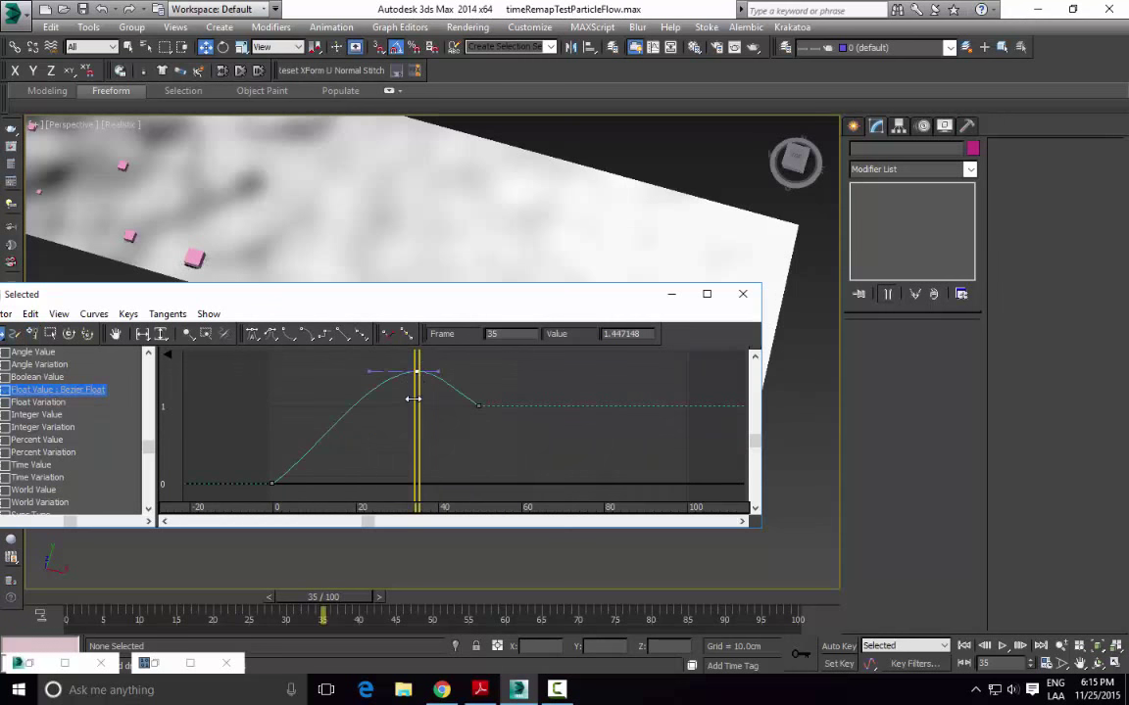
# Step: Scrub the animation between frames 19 and 65, examining how the raised curve changes the particle scales across the plane
pyautogui.moveTo(392, 415); pyautogui.dragTo(350, 397)
pyautogui.moveTo(277, 362); pyautogui.dragTo(442, 422, button='middle')
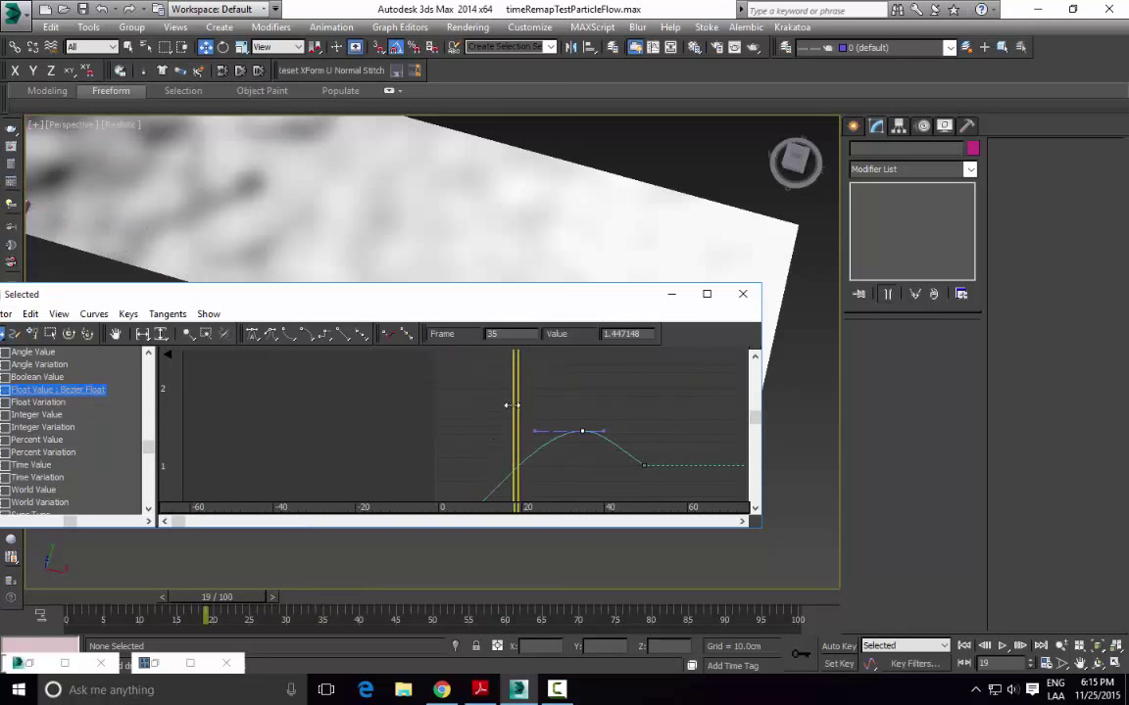
pyautogui.moveTo(513, 406); pyautogui.dragTo(587, 421)
pyautogui.moveTo(336, 225); pyautogui.dragTo(400, 295, button='middle')
pyautogui.moveTo(594, 386); pyautogui.dragTo(711, 422)
pyautogui.moveTo(713, 250); pyautogui.dragTo(478, 184, button='middle')
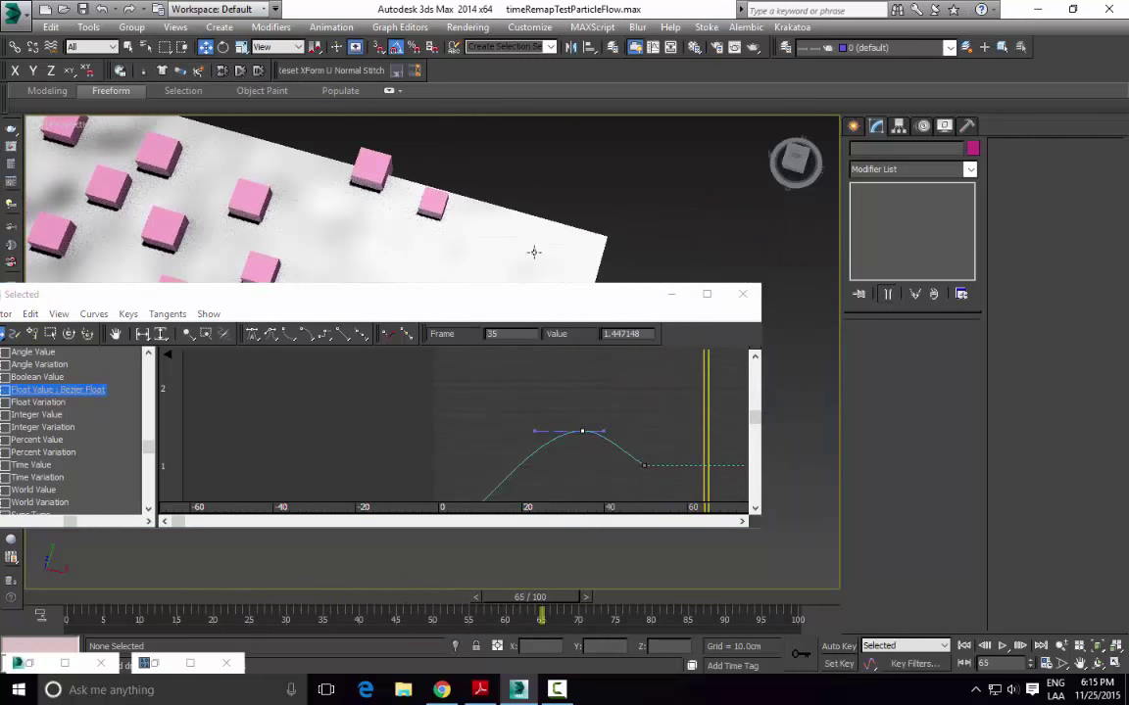
pyautogui.keyDown('alt'); pyautogui.moveTo(534, 252); pyautogui.dragTo(573, 294, button='middle'); pyautogui.keyUp('alt')
pyautogui.click(646, 464)
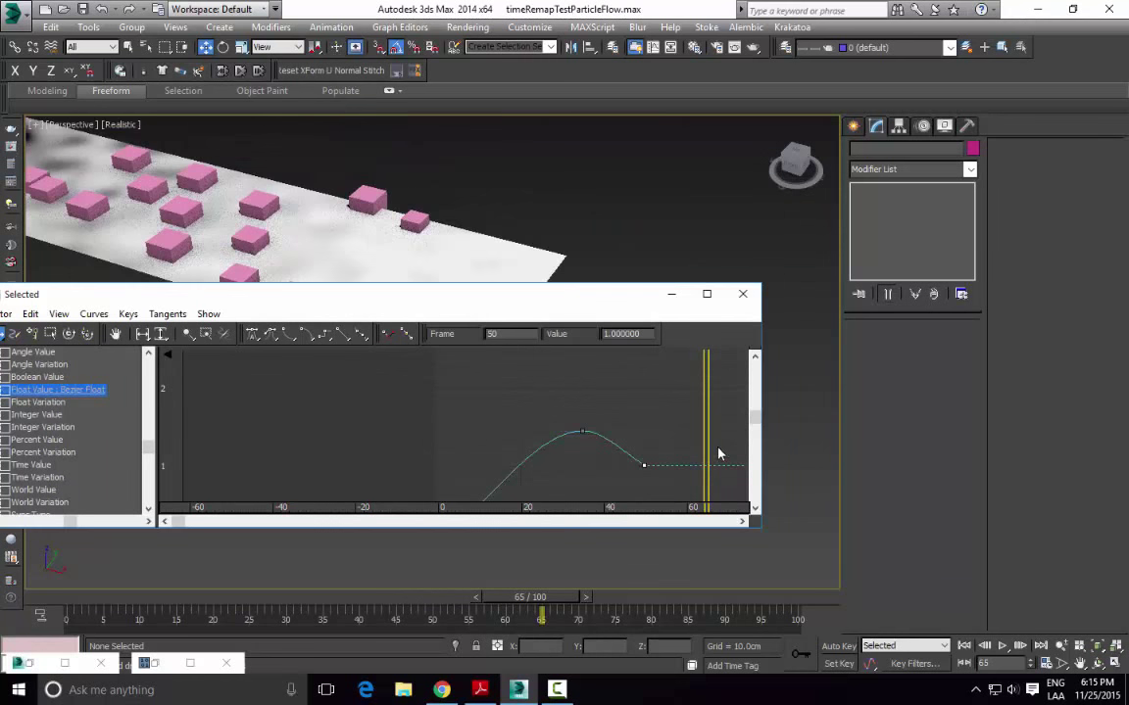
pyautogui.moveTo(705, 461); pyautogui.dragTo(587, 476)
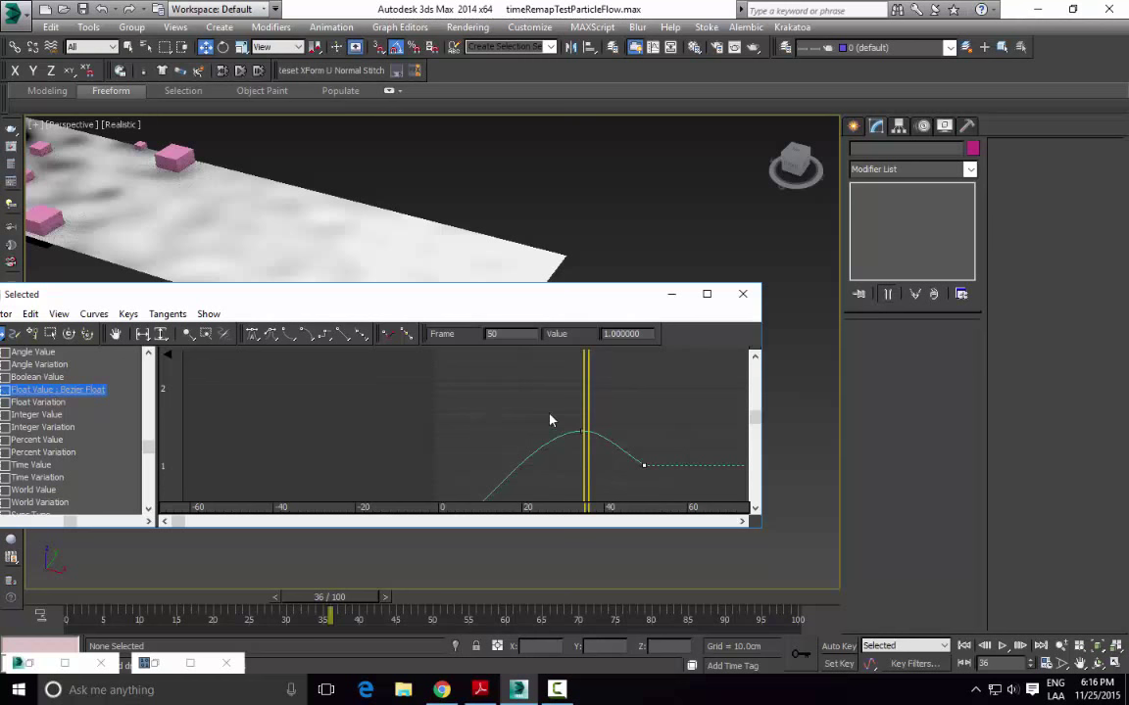
# Step: Raise the Float Value curve's peak key to about 2 at frame 33, and lower it to about 1.53 at frame 38
pyautogui.moveTo(584, 431); pyautogui.dragTo(713, 423)
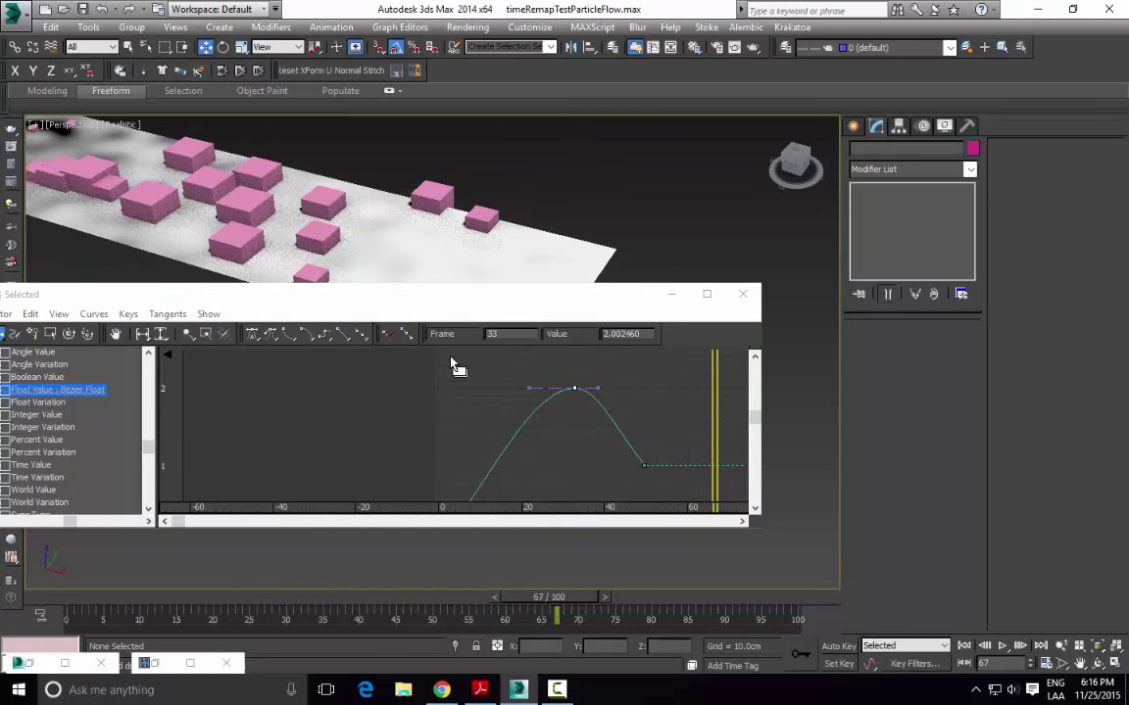
pyautogui.moveTo(469, 406); pyautogui.dragTo(439, 376, button='middle')
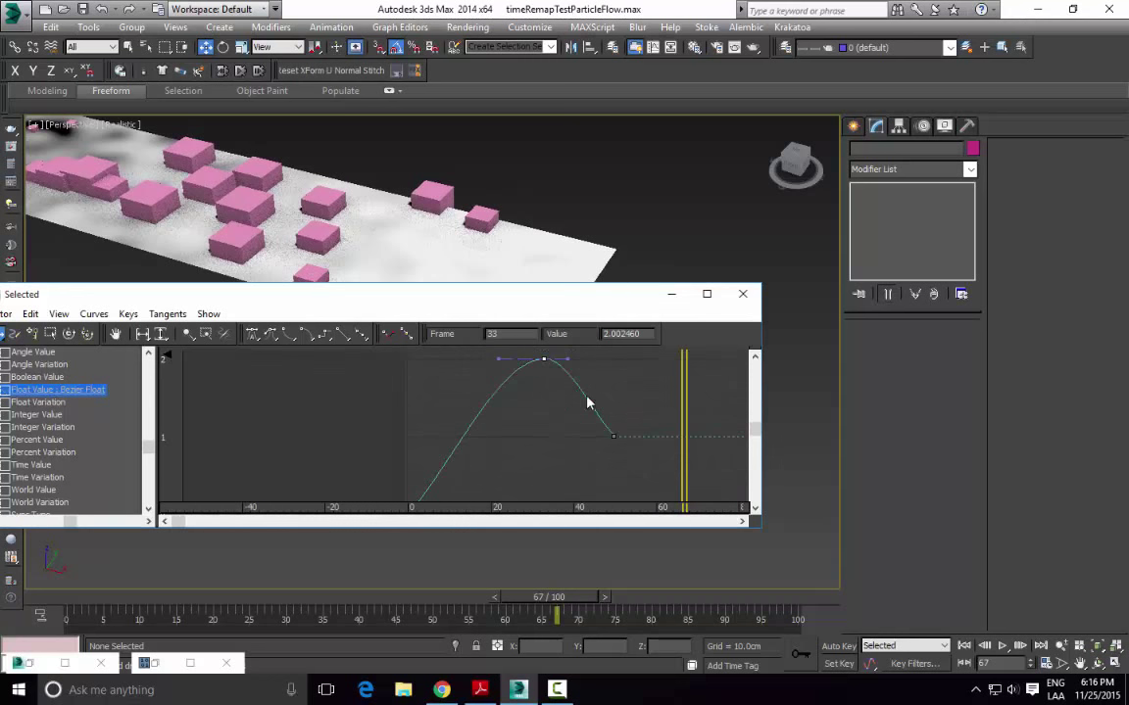
pyautogui.moveTo(576, 419); pyautogui.dragTo(551, 415, button='middle')
pyautogui.moveTo(519, 354); pyautogui.dragTo(542, 392)
pyautogui.moveTo(343, 462); pyautogui.dragTo(367, 411, button='middle')
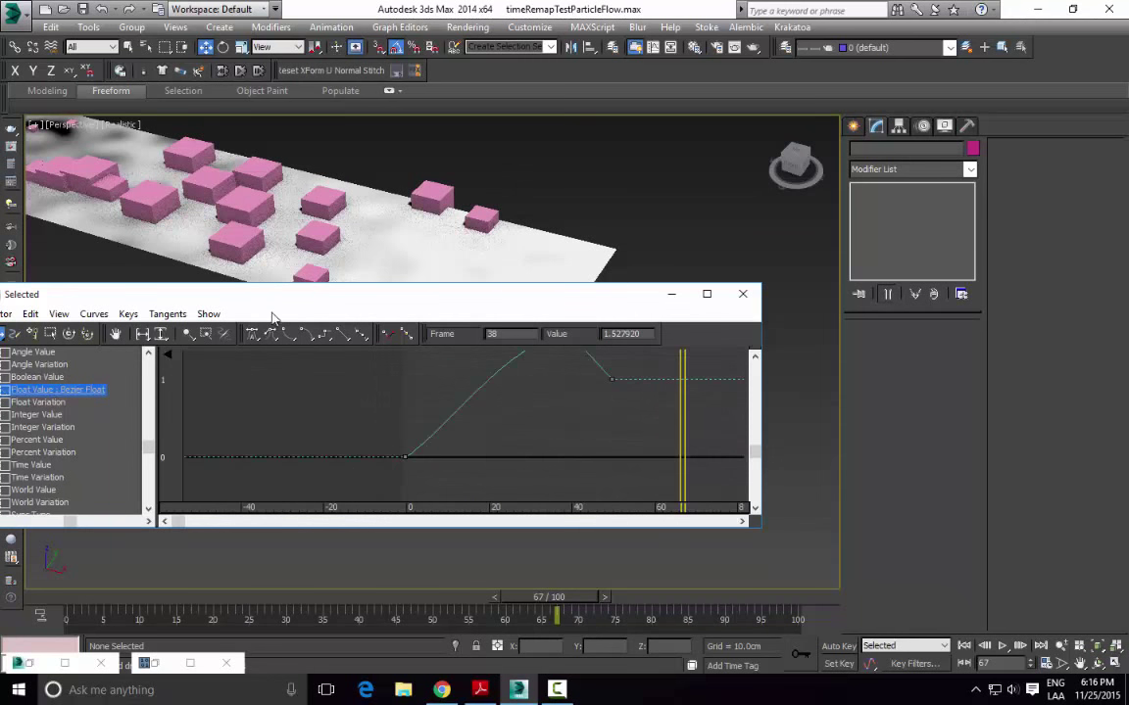
# Step: Add a key at frame 13 on the curve's rising part and move it to frame 24 with a value of about 0.25
pyautogui.press('a')
pyautogui.click(460, 408)
pyautogui.press('n')
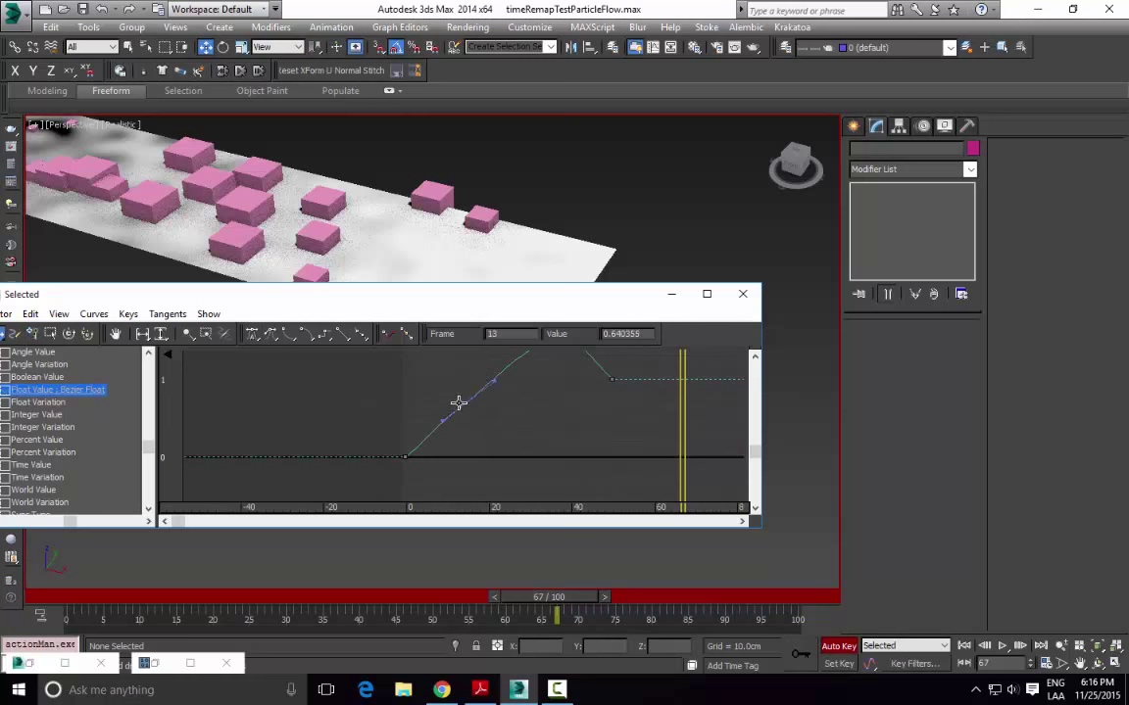
pyautogui.click(838, 648)
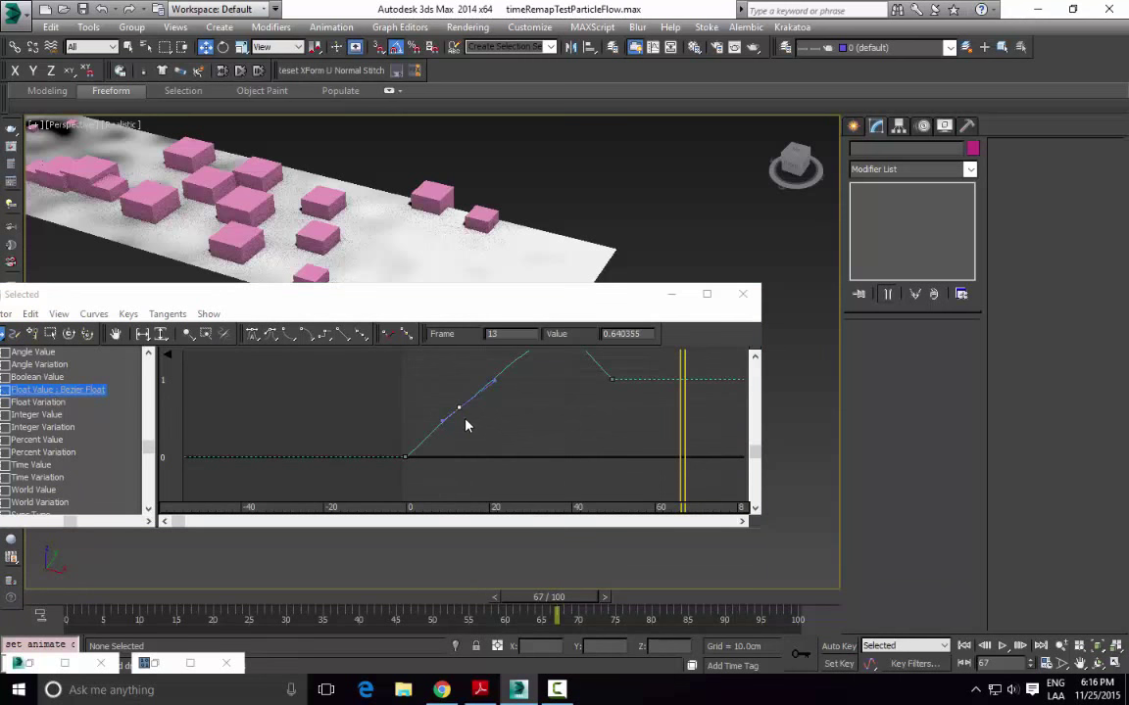
pyautogui.moveTo(460, 408); pyautogui.dragTo(477, 443)
pyautogui.moveTo(527, 448); pyautogui.dragTo(539, 471, button='middle')
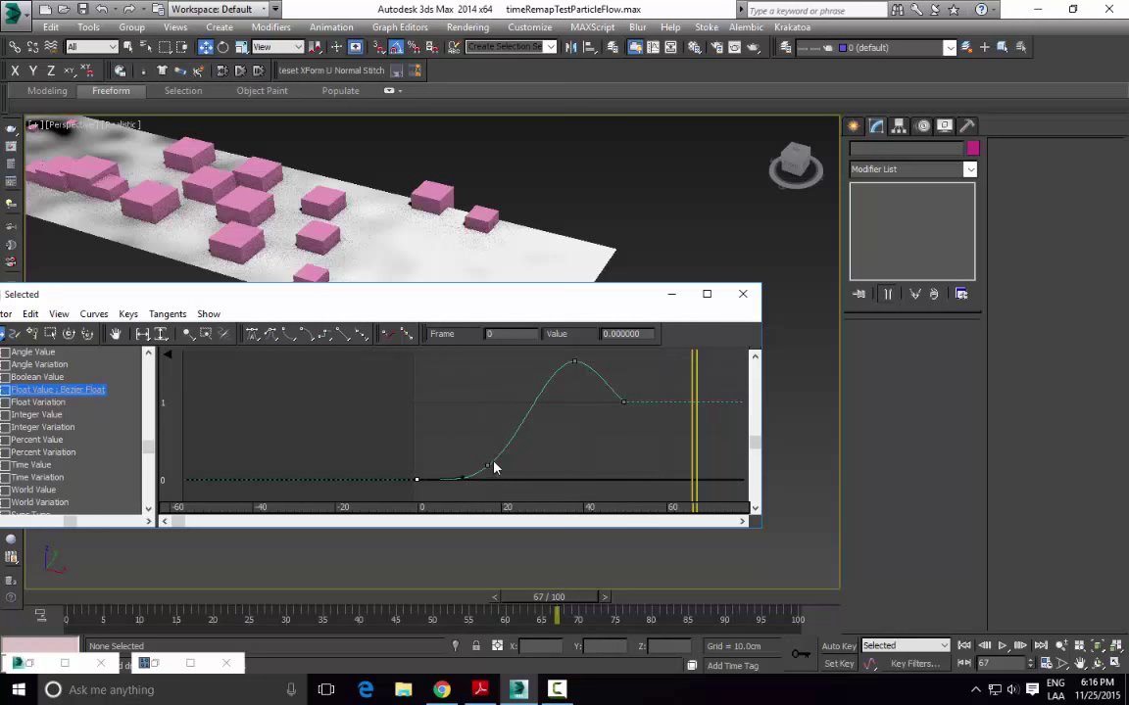
pyautogui.moveTo(493, 468); pyautogui.dragTo(522, 464)
# Step: Scrub the animation between frames 6 and 43, examining the particle scales over the dark and light areas of the plane
pyautogui.moveTo(669, 390); pyautogui.dragTo(441, 429)
pyautogui.moveTo(457, 139); pyautogui.dragTo(627, 144, button='middle')
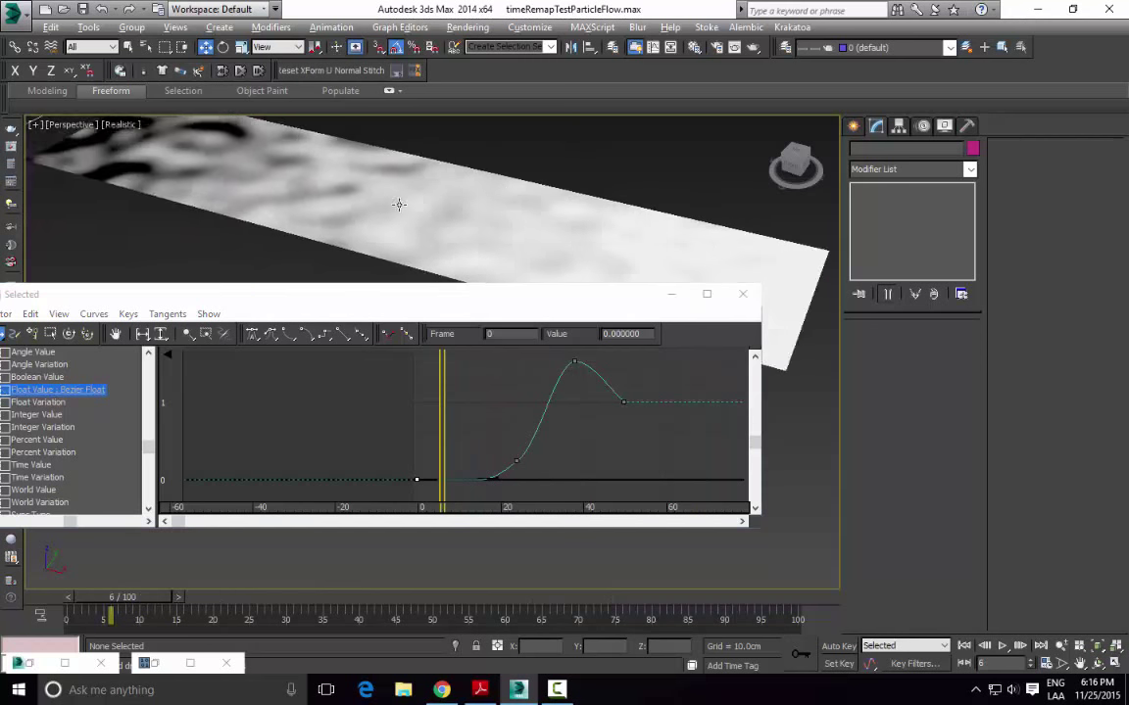
pyautogui.keyDown('alt'); pyautogui.moveTo(399, 205); pyautogui.dragTo(400, 221, button='middle'); pyautogui.keyUp('alt')
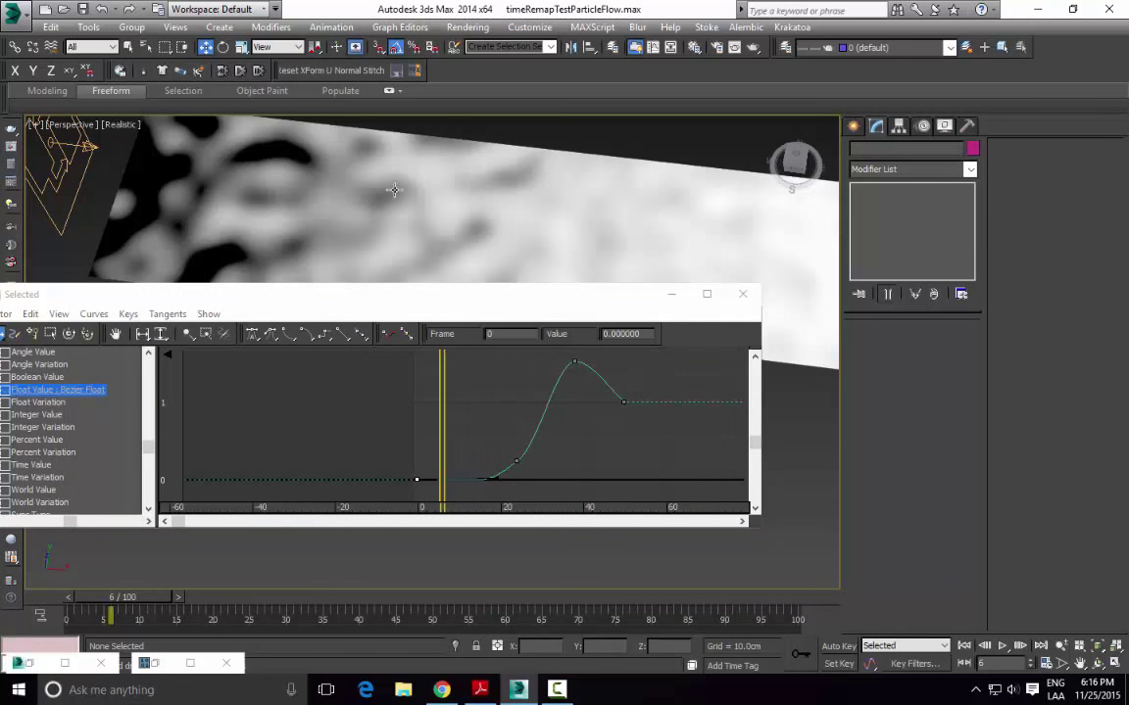
pyautogui.moveTo(444, 392); pyautogui.dragTo(575, 431)
pyautogui.moveTo(632, 199); pyautogui.dragTo(495, 220, button='middle')
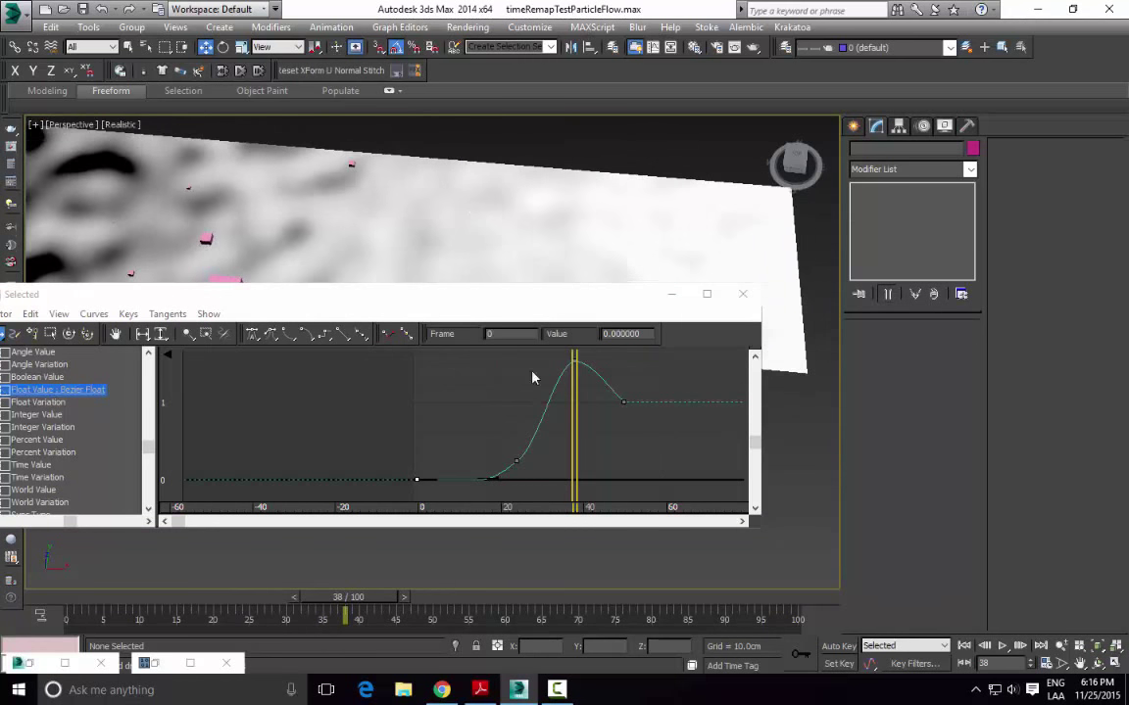
pyautogui.moveTo(575, 414); pyautogui.dragTo(486, 445)
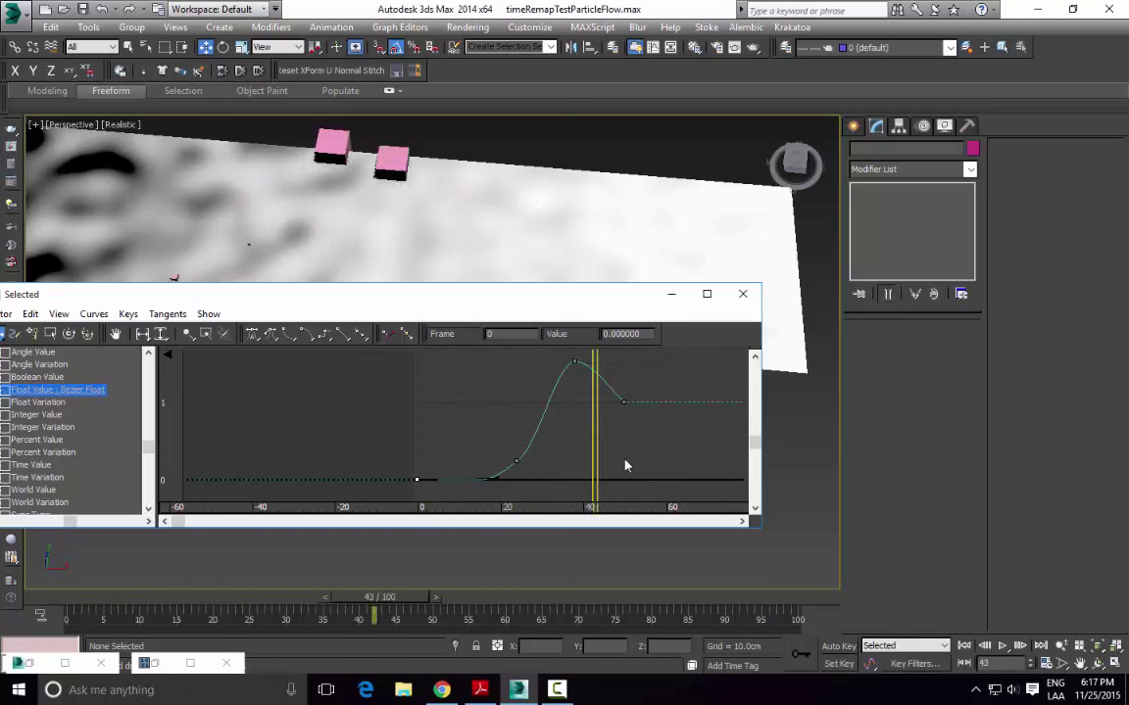
# Step: Scrub to frame 27 and move the curve's key at frame 24 to frame 8 with a value of about 0.56
pyautogui.moveTo(579, 479); pyautogui.dragTo(522, 465)
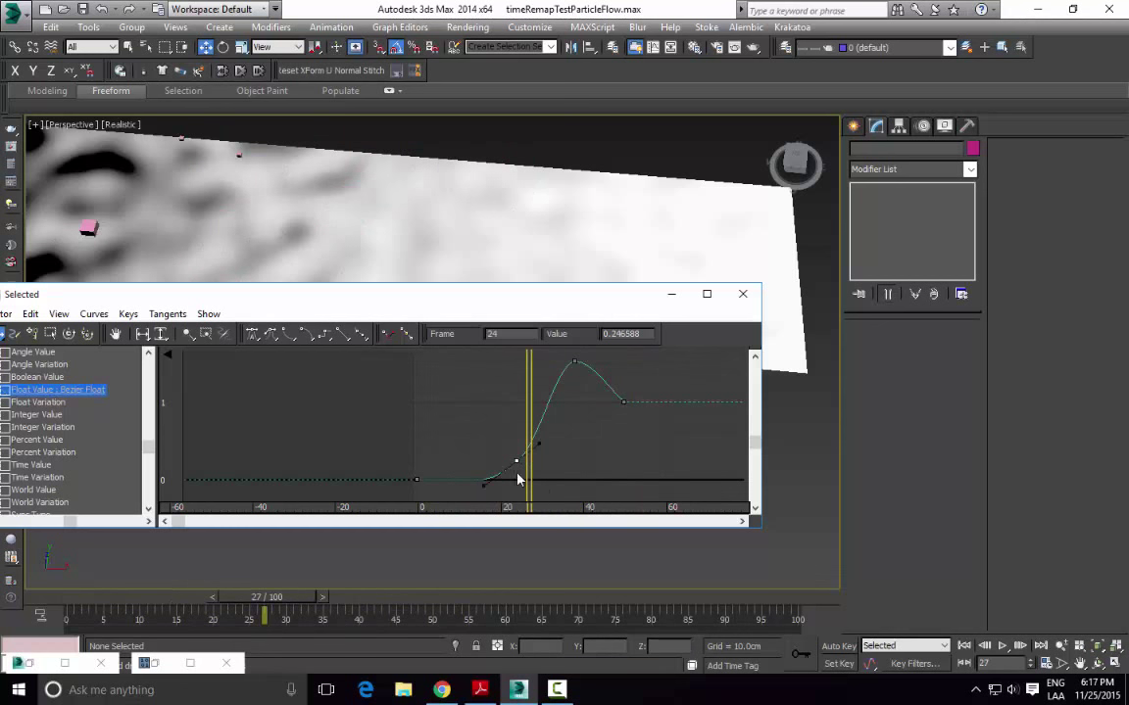
pyautogui.moveTo(519, 479); pyautogui.dragTo(477, 439, button='middle')
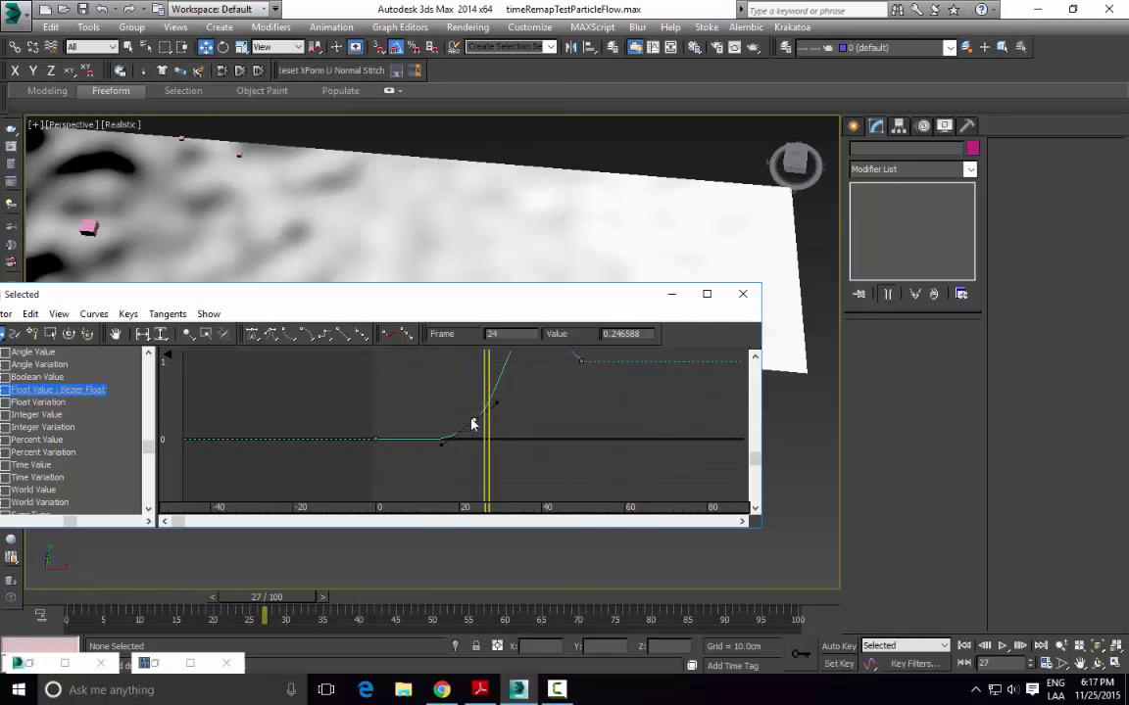
pyautogui.moveTo(473, 421); pyautogui.dragTo(406, 396)
# Step: Lower the Float Value curve's peak key to just below 1 at frame 40
pyautogui.moveTo(448, 399); pyautogui.dragTo(434, 469, button='middle')
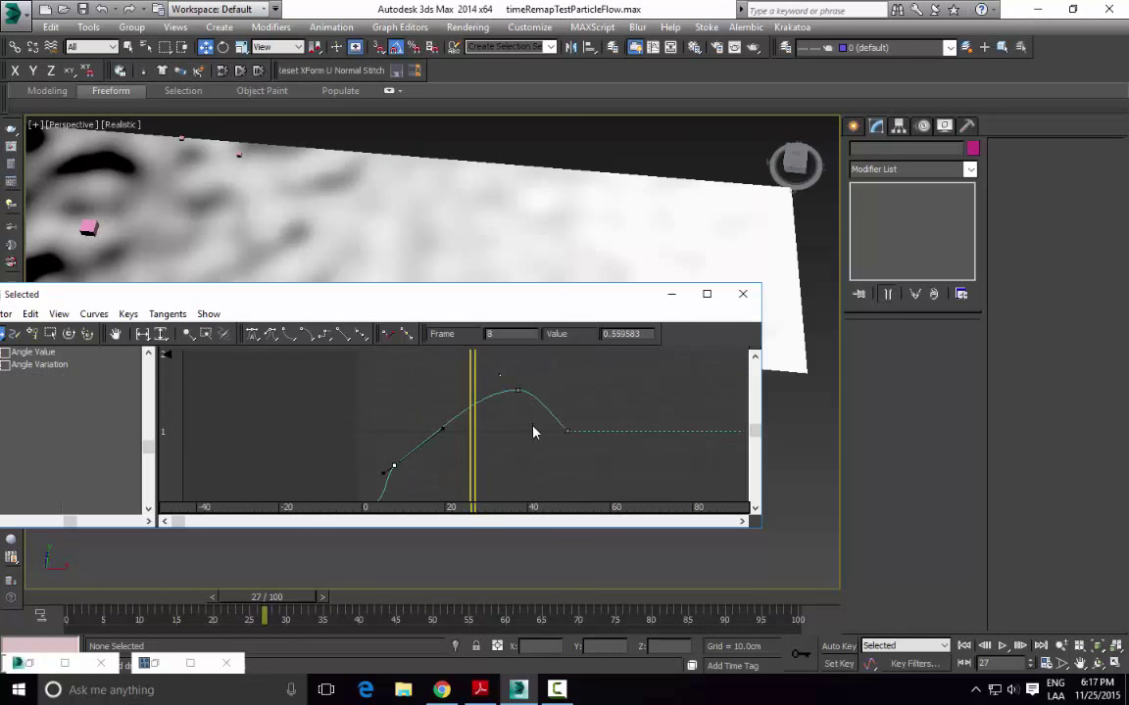
pyautogui.moveTo(517, 390); pyautogui.dragTo(527, 441)
pyautogui.moveTo(381, 459); pyautogui.dragTo(401, 377, button='middle')
pyautogui.click(452, 427)
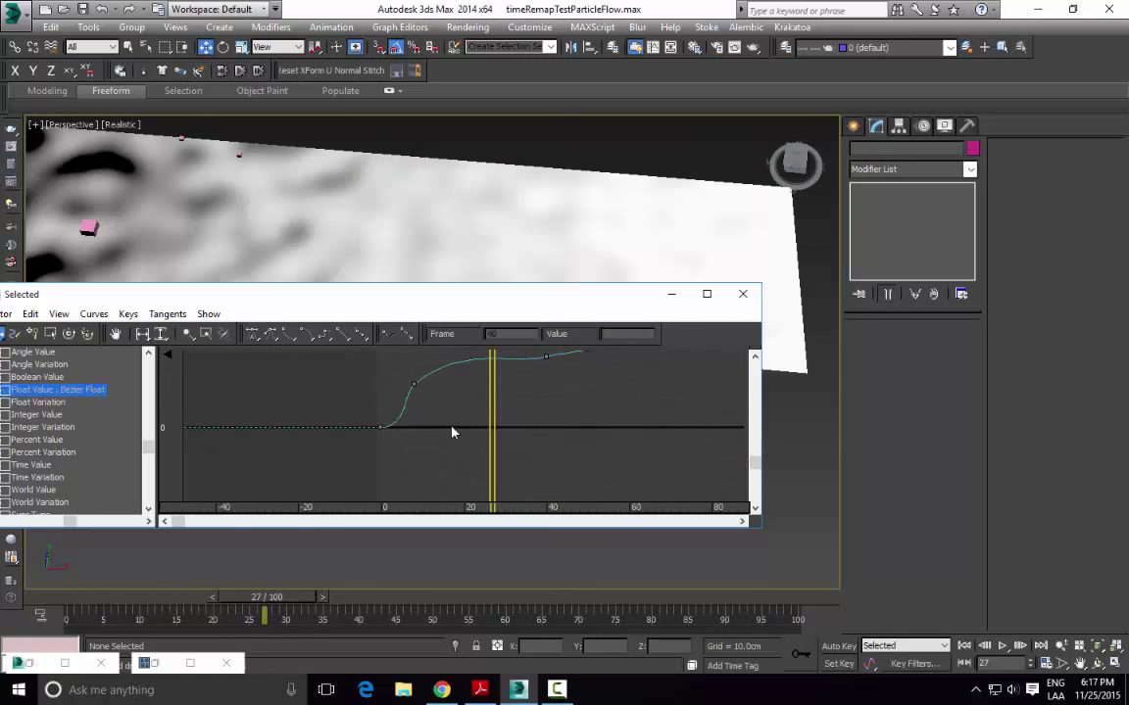
# Step: Delete the Float Value curve's key at frame 8 and move the peak key to frame 44 at about 1.32
pyautogui.moveTo(431, 416); pyautogui.dragTo(431, 442, button='middle')
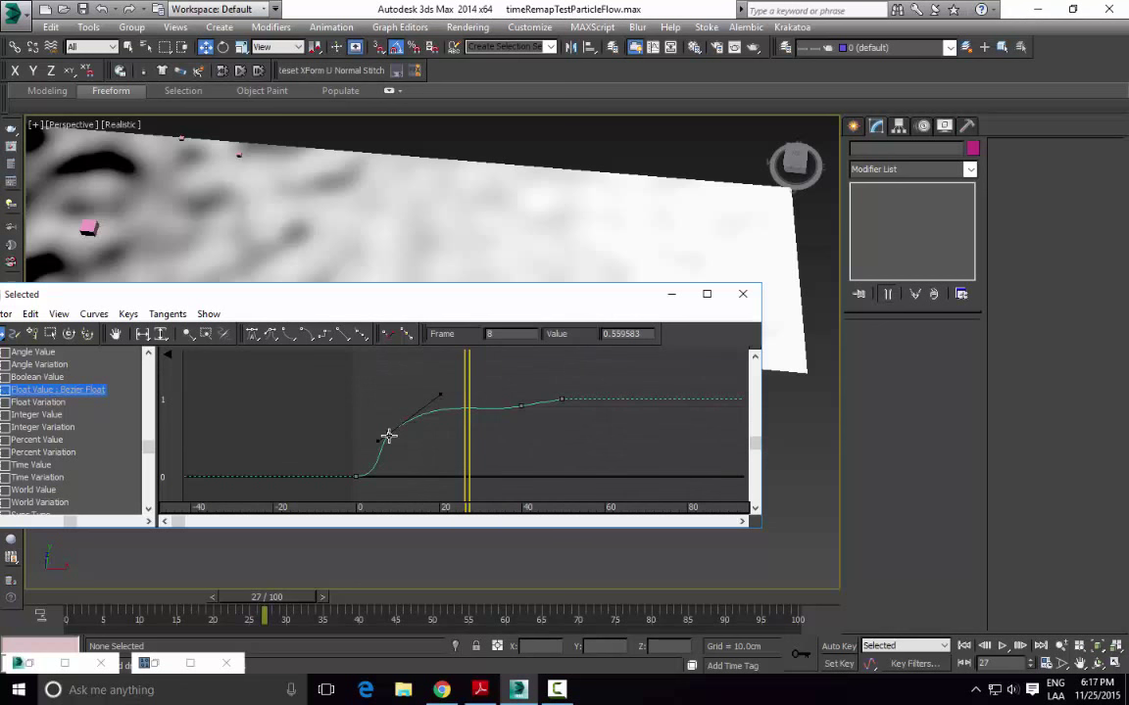
pyautogui.press('Delete')
pyautogui.moveTo(507, 380); pyautogui.dragTo(537, 375)
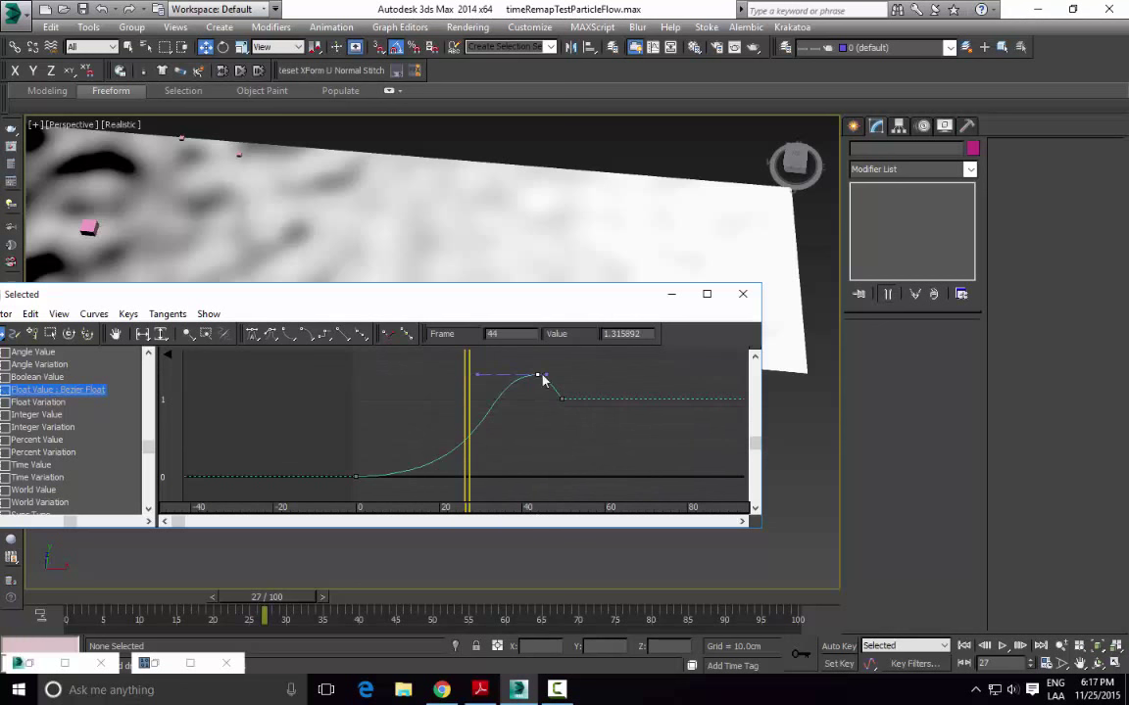
# Step: Shorten both tangent handles of the key at frame 44 to tighten the curve's peak
pyautogui.click(575, 383)
pyautogui.moveTo(586, 377); pyautogui.dragTo(559, 378)
pyautogui.moveTo(479, 375); pyautogui.dragTo(502, 374)
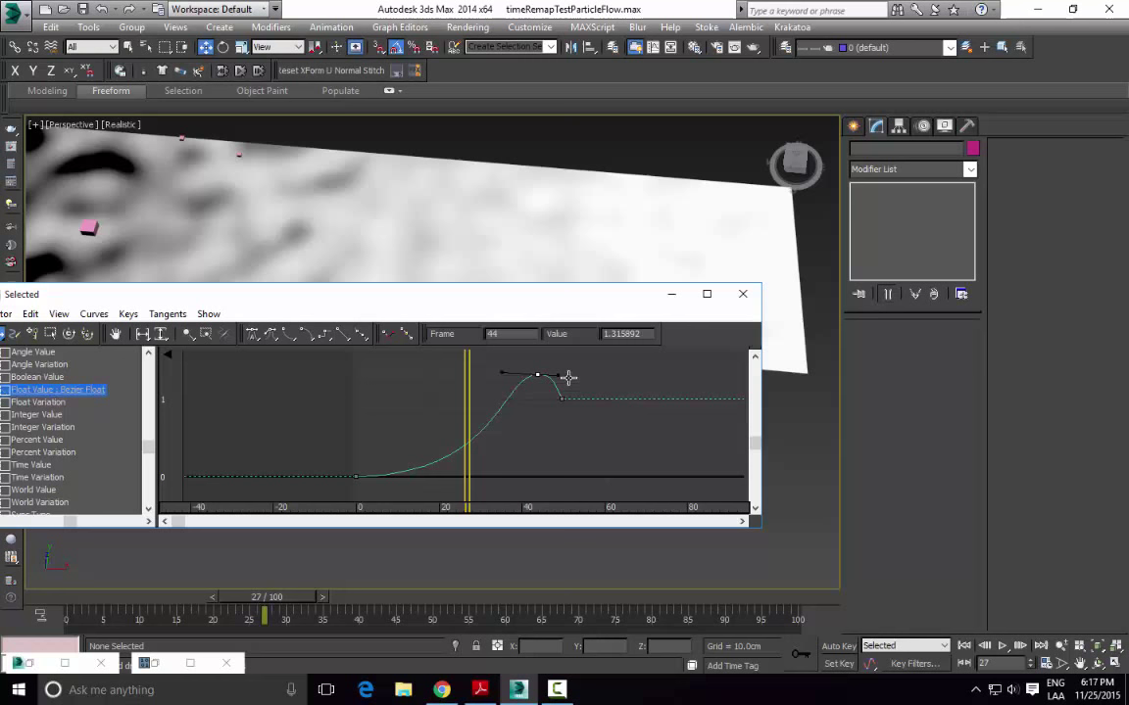
# Step: Close the curve window and restore the Data Operator 001 window, placed so the dark end of the plane stays visible
pyautogui.click(742, 294)
pyautogui.moveTo(251, 531); pyautogui.dragTo(463, 305, button='middle')
pyautogui.click(159, 665)
pyautogui.moveTo(439, 203); pyautogui.dragTo(699, 195)
# Step: Examine the operator network from the Scale Average output up to the Time Scale and Point Color nodes
pyautogui.scroll(2, 517, 385)
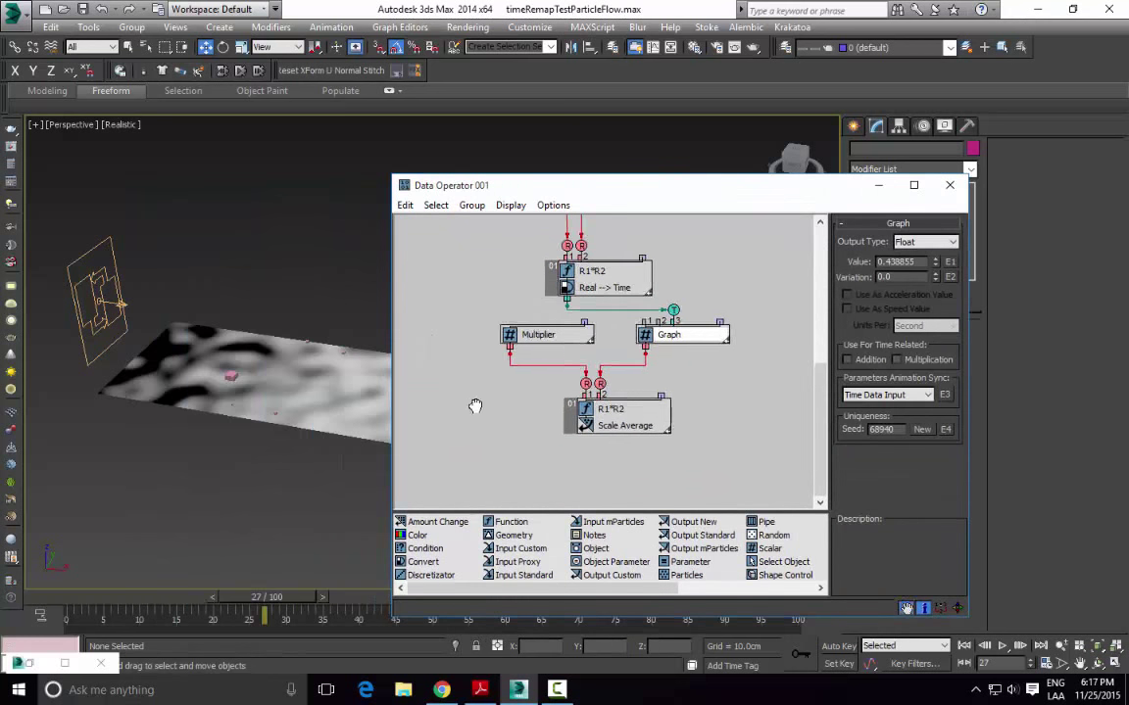
pyautogui.scroll(7, 725, 289)
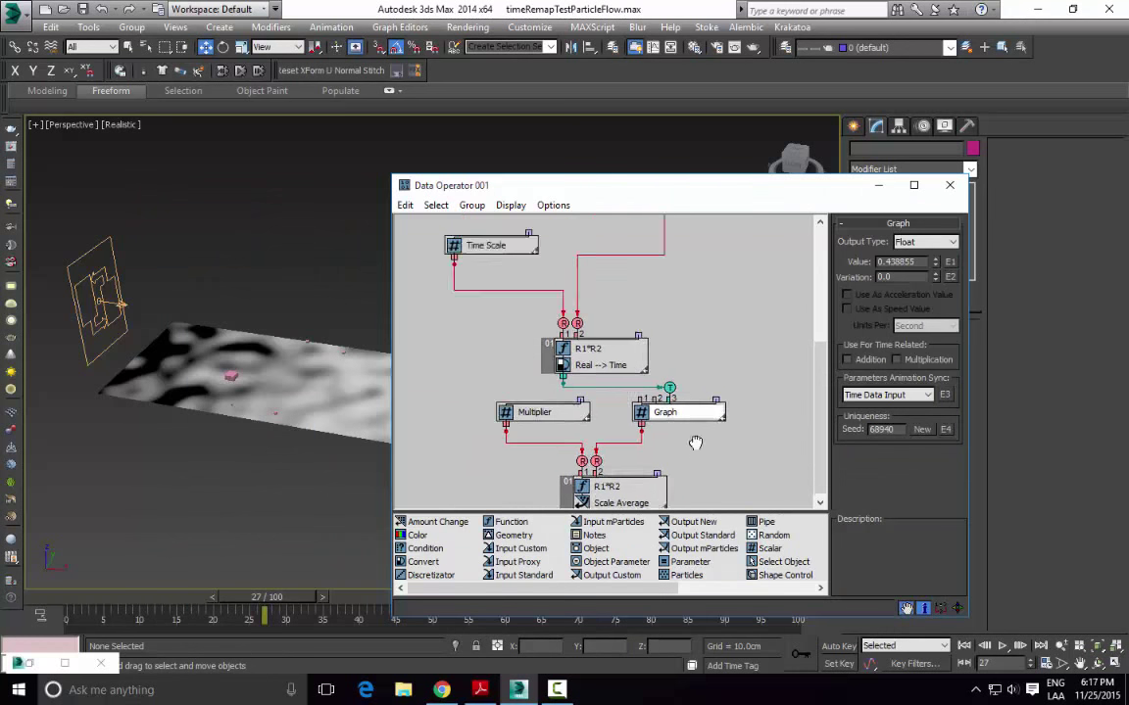
pyautogui.moveTo(487, 285)
pyautogui.mouseDown()
pyautogui.moveTo(448, 298)
pyautogui.moveTo(484, 299)
pyautogui.mouseUp()
pyautogui.scroll(6, 607, 308)
pyautogui.moveTo(627, 302); pyautogui.dragTo(566, 411, button='middle')
pyautogui.moveTo(458, 433); pyautogui.dragTo(552, 345, button='middle')
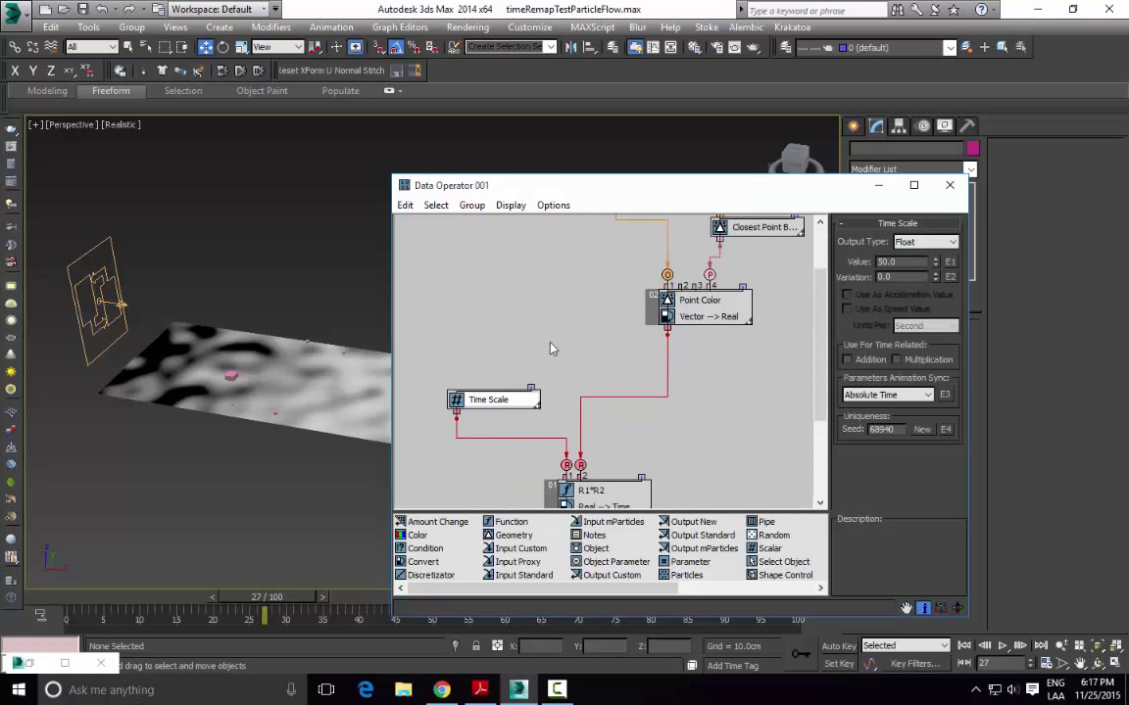
pyautogui.moveTo(514, 384); pyautogui.dragTo(523, 297, button='middle')
pyautogui.moveTo(526, 320); pyautogui.dragTo(514, 330)
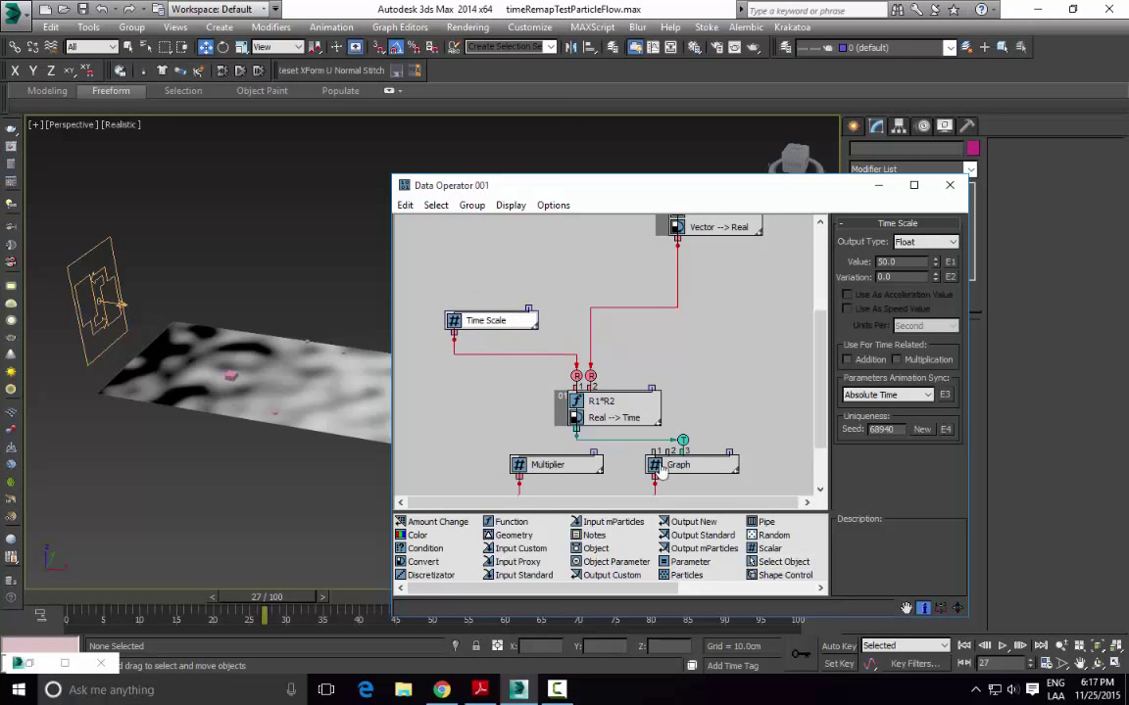
# Step: Show the Graph node's Value curve in Track View and move its last key to frame 100
pyautogui.click(696, 464)
pyautogui.rightClick(909, 261)
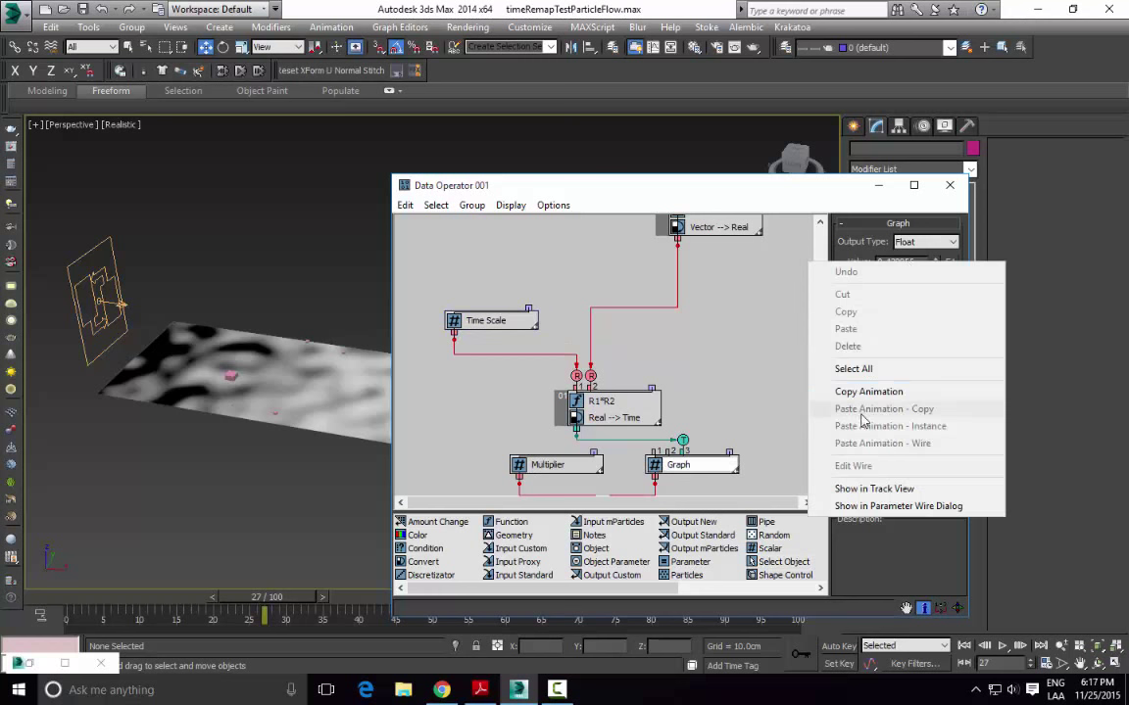
pyautogui.click(784, 442)
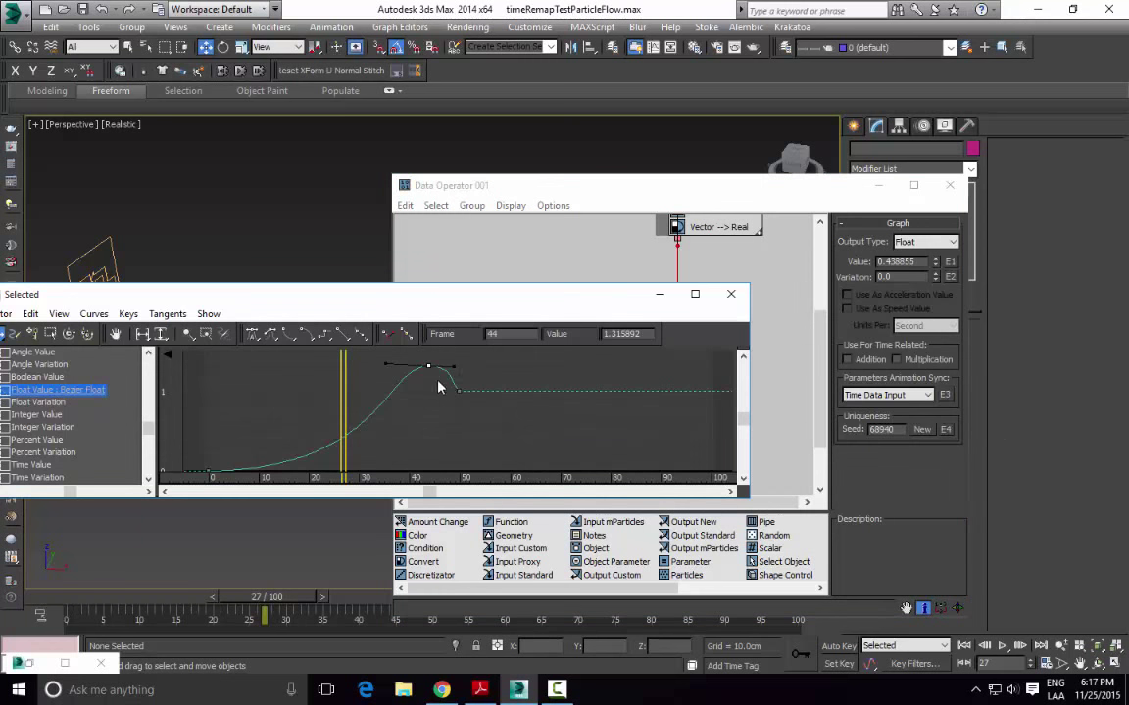
pyautogui.moveTo(534, 297); pyautogui.dragTo(544, 465)
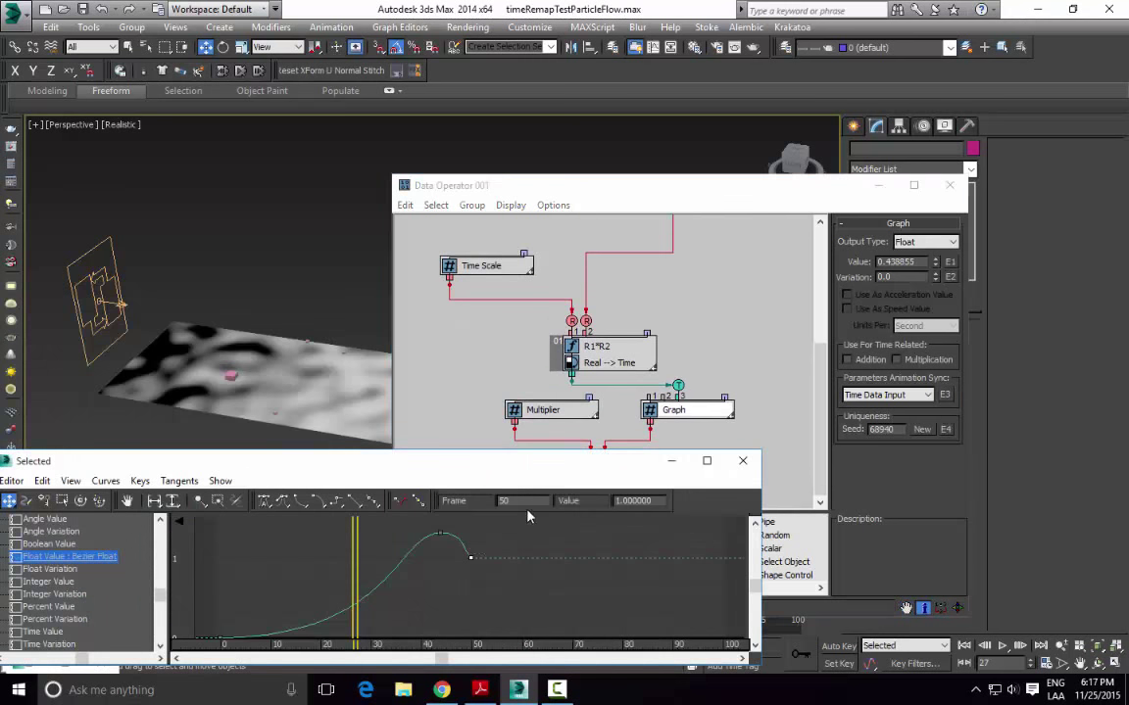
pyautogui.doubleClick(492, 501)
pyautogui.write('100')
pyautogui.press('Return')
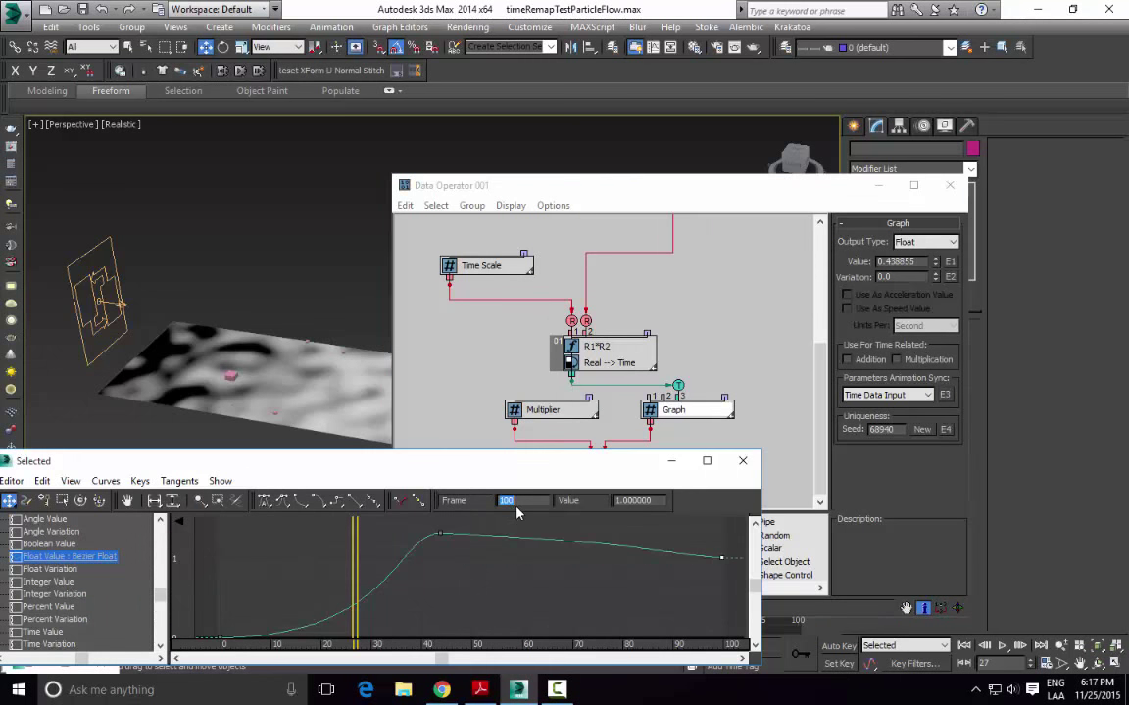
# Step: Set the Time Scale node's value to 100
pyautogui.click(453, 264)
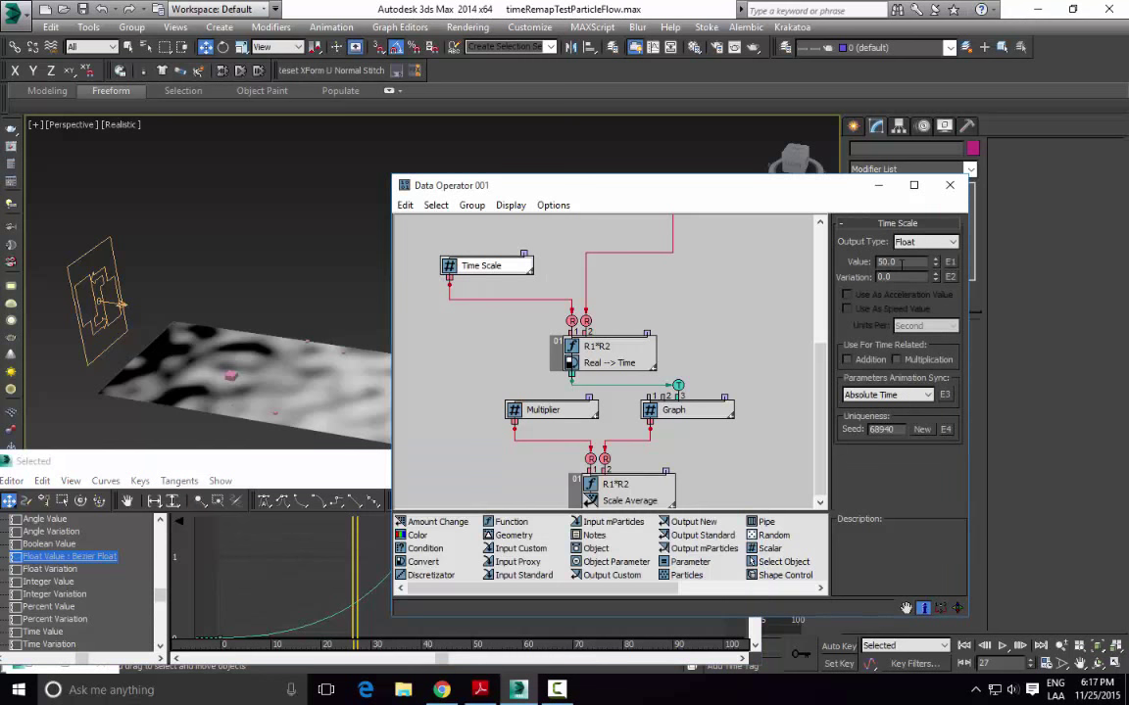
pyautogui.write('100')
pyautogui.press('Return')
pyautogui.moveTo(686, 299); pyautogui.dragTo(651, 372, button='middle')
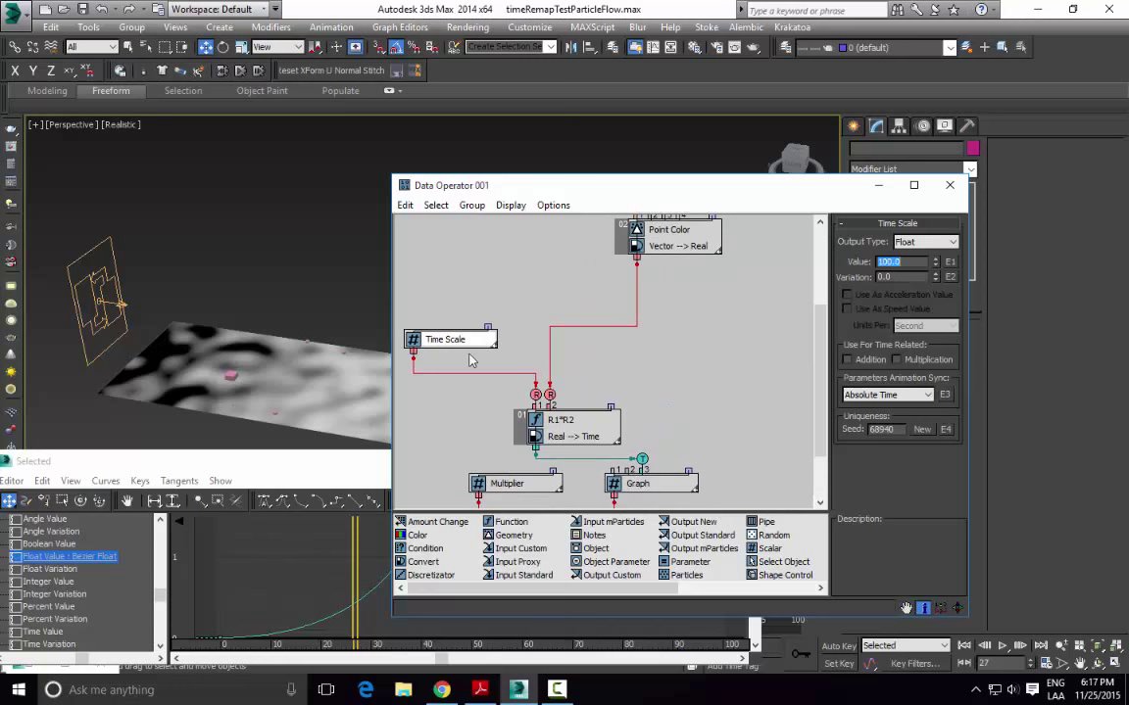
# Step: Move the Float Value curve's peak key to frame 87 at a value of about 1.25
pyautogui.moveTo(296, 564); pyautogui.dragTo(287, 560, button='middle')
pyautogui.moveTo(584, 585); pyautogui.dragTo(481, 615, button='middle')
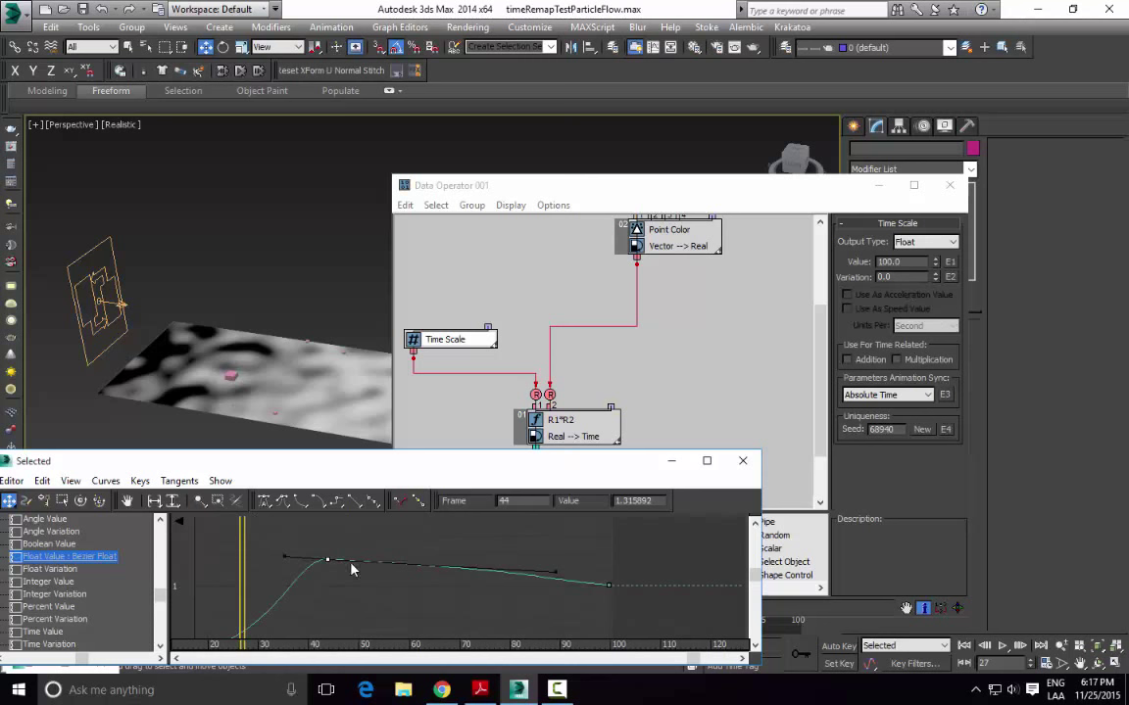
pyautogui.moveTo(334, 565); pyautogui.dragTo(544, 565)
# Step: Move the curve and Data Operator windows off the plane and scrub to frame 28, examining the particle scales
pyautogui.moveTo(279, 450); pyautogui.dragTo(285, 335, button='middle')
pyautogui.moveTo(284, 461); pyautogui.dragTo(306, 573)
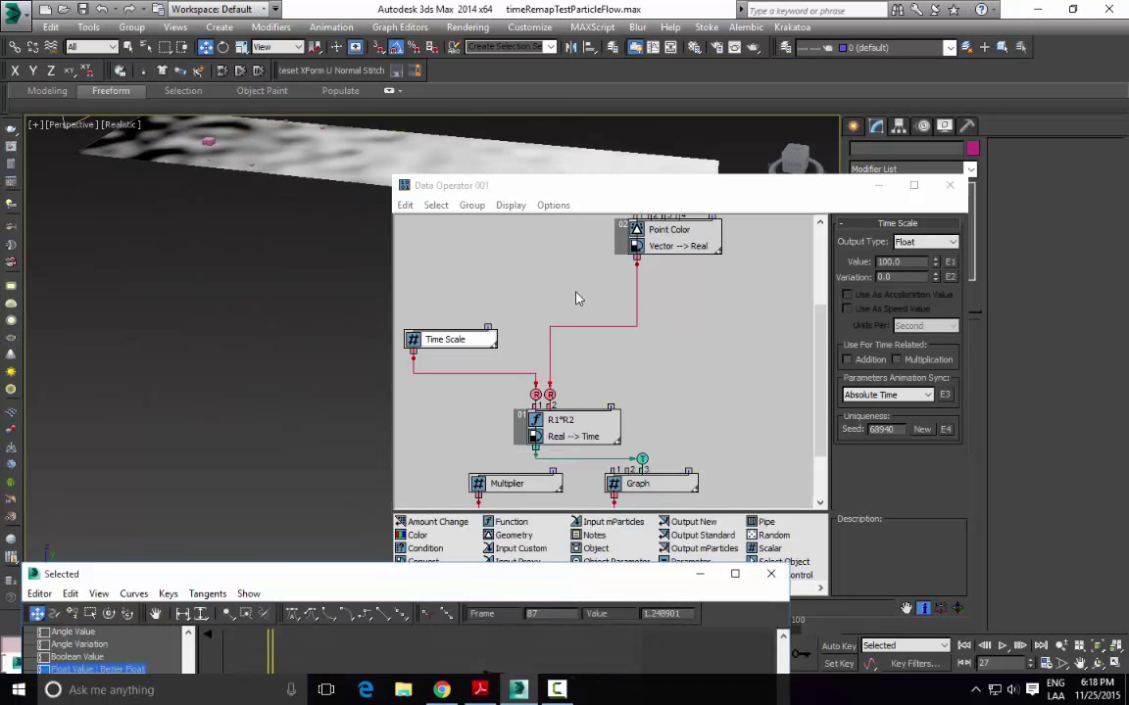
pyautogui.moveTo(650, 185); pyautogui.dragTo(738, 151)
pyautogui.moveTo(327, 578); pyautogui.dragTo(335, 673)
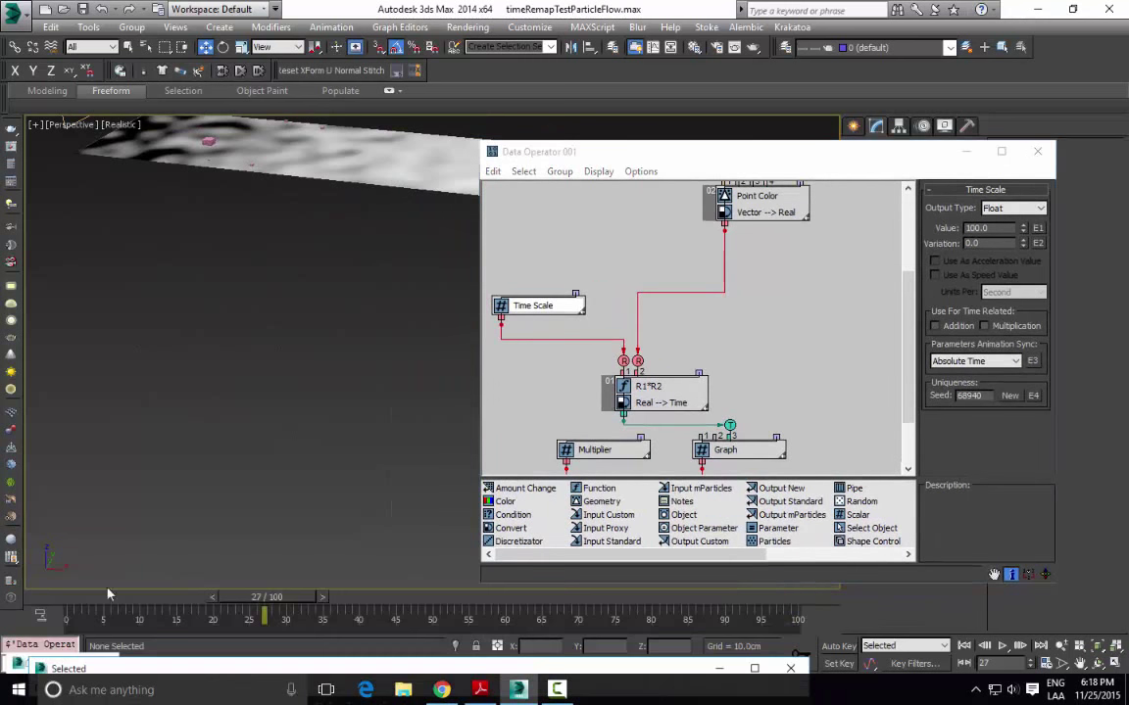
pyautogui.click(111, 597)
pyautogui.moveTo(112, 603); pyautogui.dragTo(312, 600)
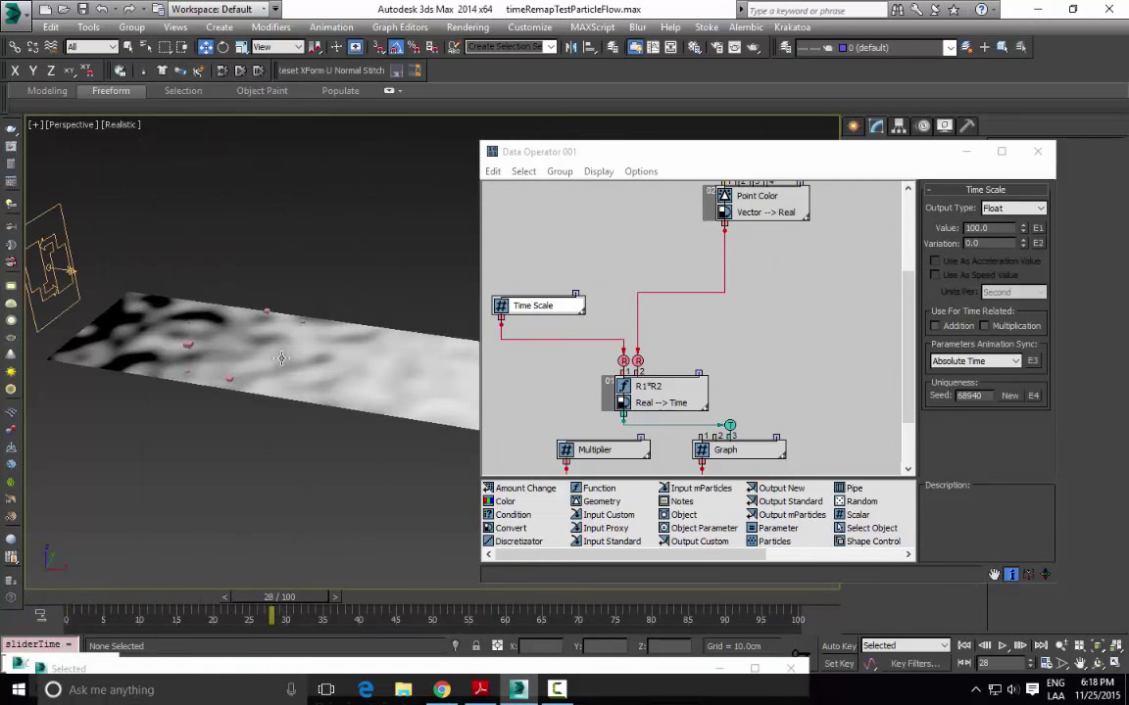
pyautogui.scroll(3, 263, 343)
pyautogui.keyDown('alt'); pyautogui.moveTo(260, 339); pyautogui.dragTo(304, 490, button='middle'); pyautogui.keyUp('alt')
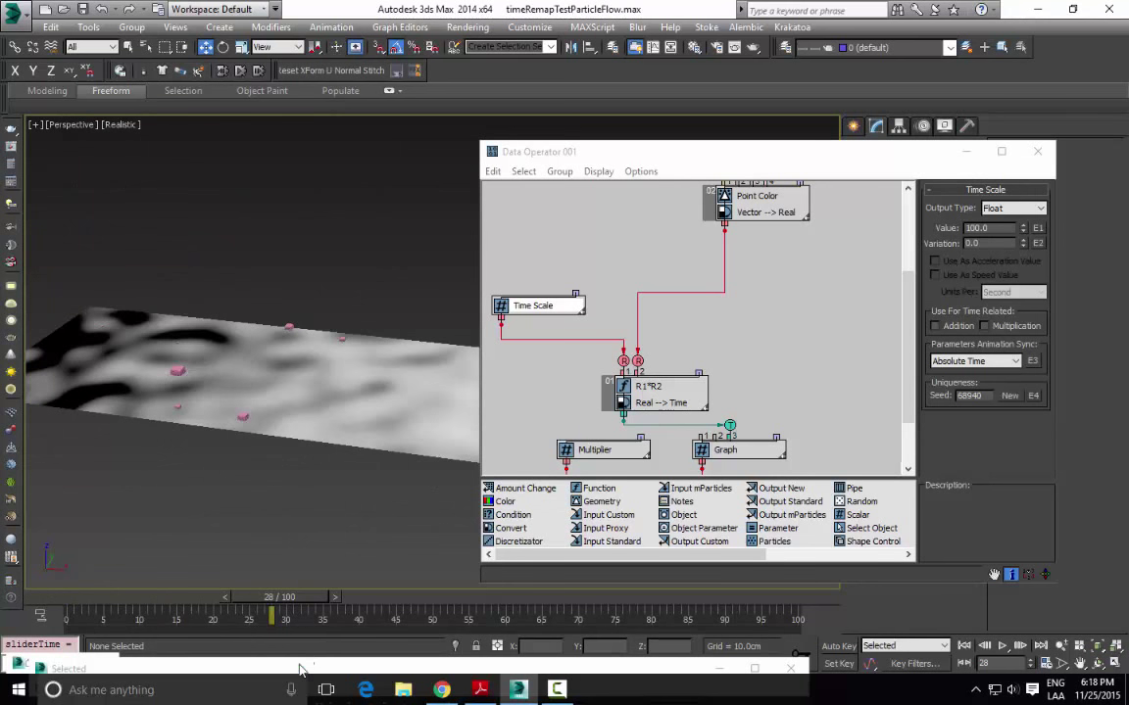
pyautogui.keyDown('alt'); pyautogui.moveTo(270, 363); pyautogui.dragTo(366, 487, button='middle'); pyautogui.keyUp('alt')
# Step: Bring the curve window back into view to review the reshaped Float Value curve, and minimize it
pyautogui.moveTo(338, 580); pyautogui.dragTo(372, 311)
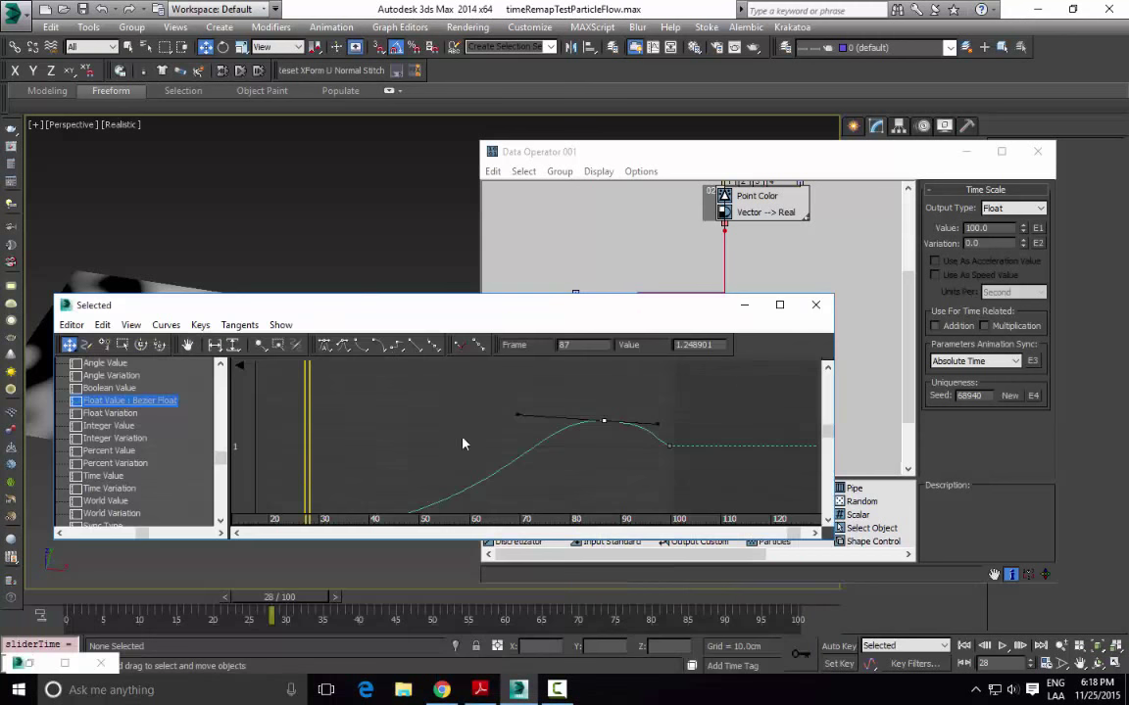
pyautogui.moveTo(597, 330); pyautogui.dragTo(601, 458)
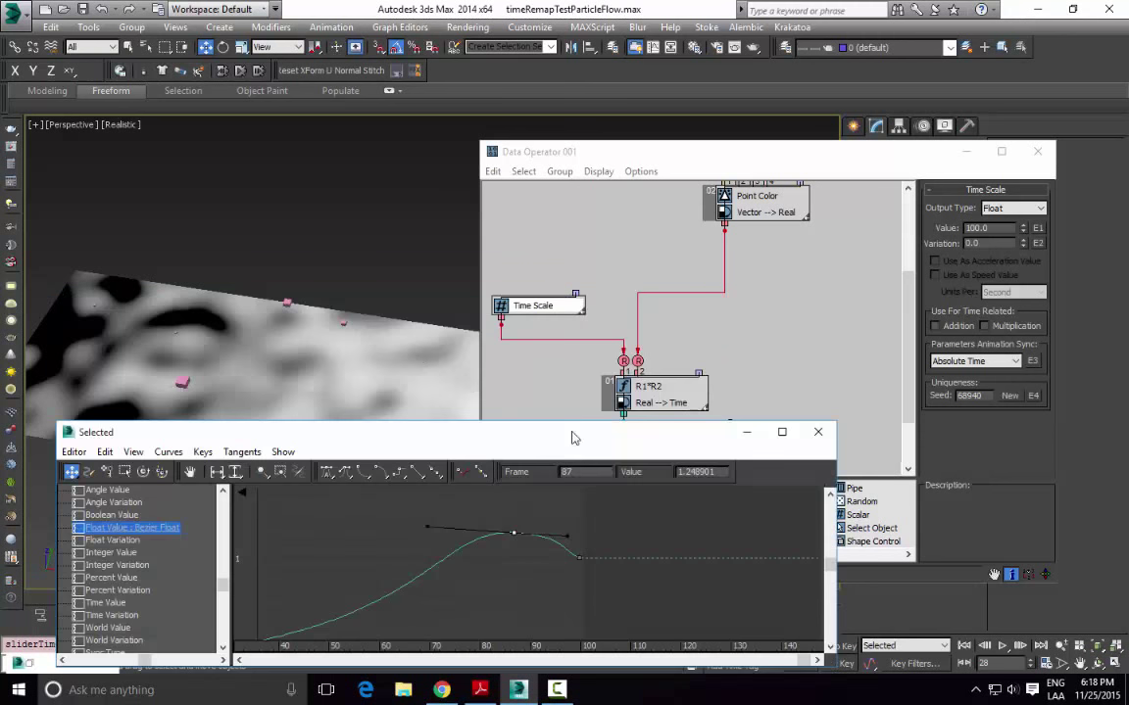
pyautogui.moveTo(363, 278); pyautogui.dragTo(379, 195, button='middle')
pyautogui.click(745, 432)
# Step: Move the R1*R2 node and the Time Scale node upward, farther from the Multiplier and Graph nodes
pyautogui.moveTo(627, 401); pyautogui.dragTo(664, 355, button='middle')
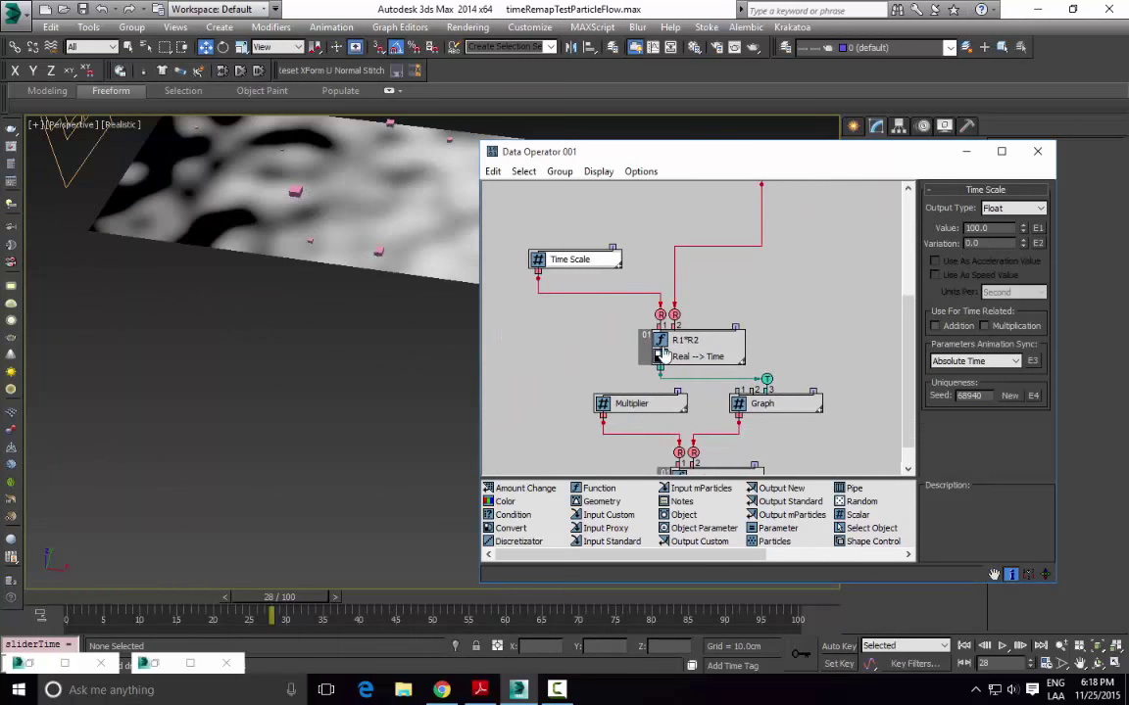
pyautogui.moveTo(649, 348); pyautogui.dragTo(660, 319)
pyautogui.moveTo(580, 262); pyautogui.dragTo(615, 237)
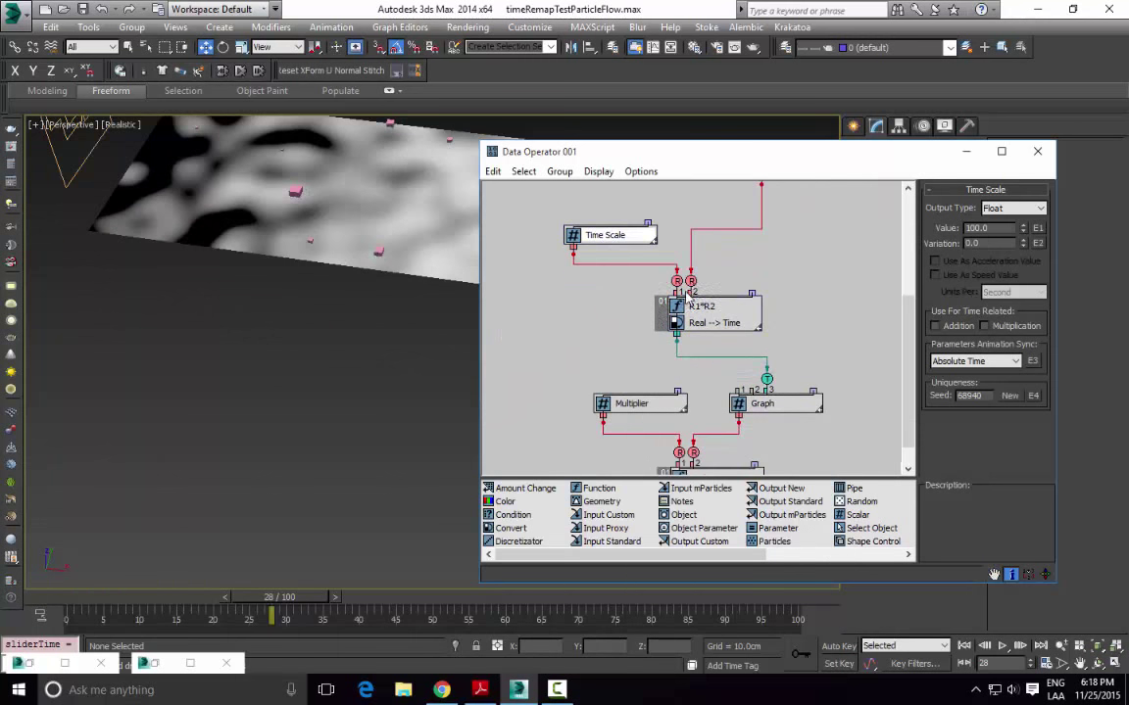
# Step: Review the settings of the R1*R2 function, Time Scale, Graph and Real --> Time nodes in the network
pyautogui.moveTo(647, 310); pyautogui.dragTo(596, 395, button='middle')
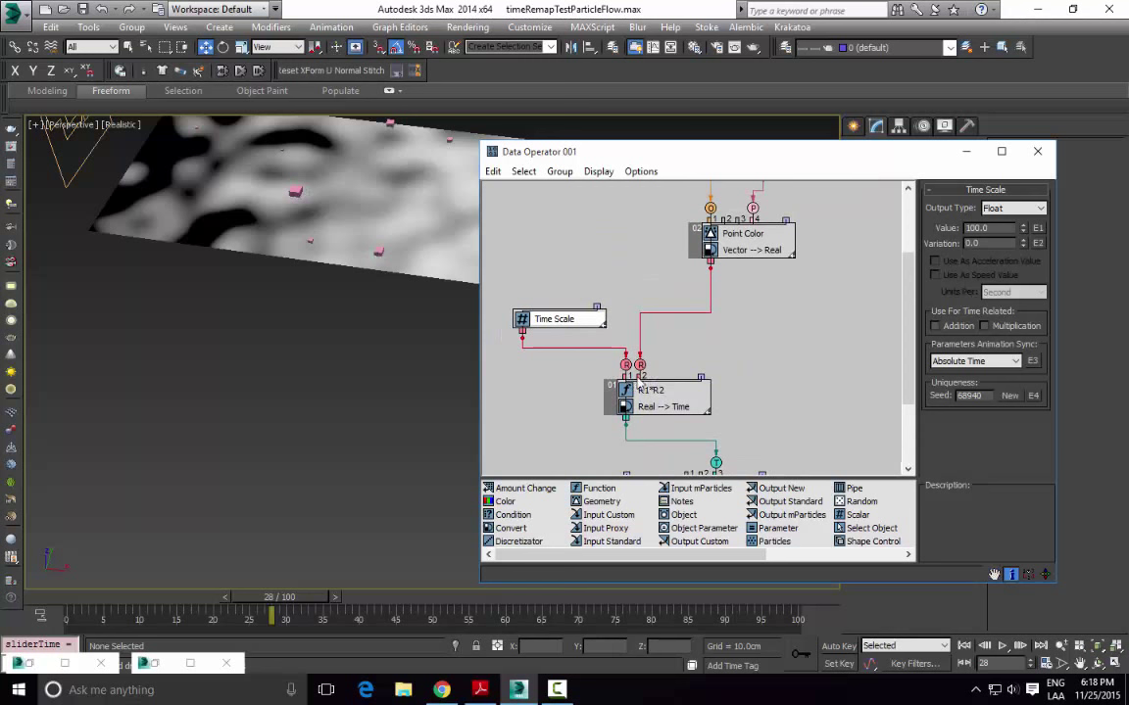
pyautogui.click(642, 389)
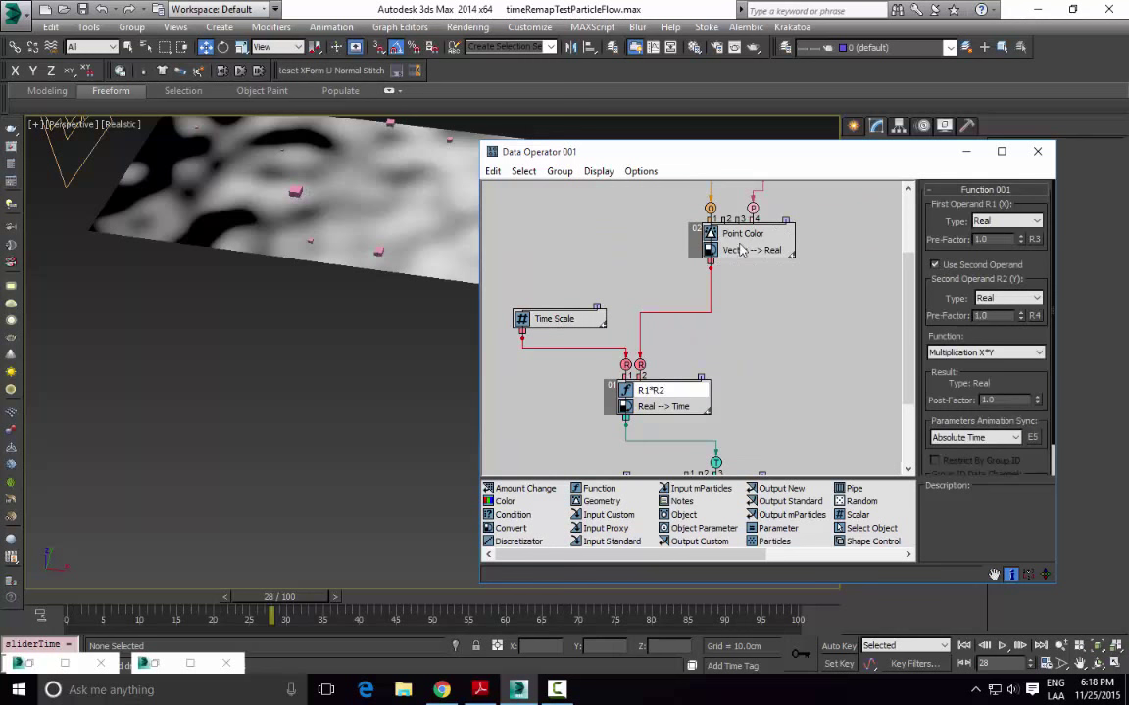
pyautogui.moveTo(740, 250); pyautogui.dragTo(650, 385, button='middle')
pyautogui.moveTo(560, 363); pyautogui.dragTo(617, 340, button='middle')
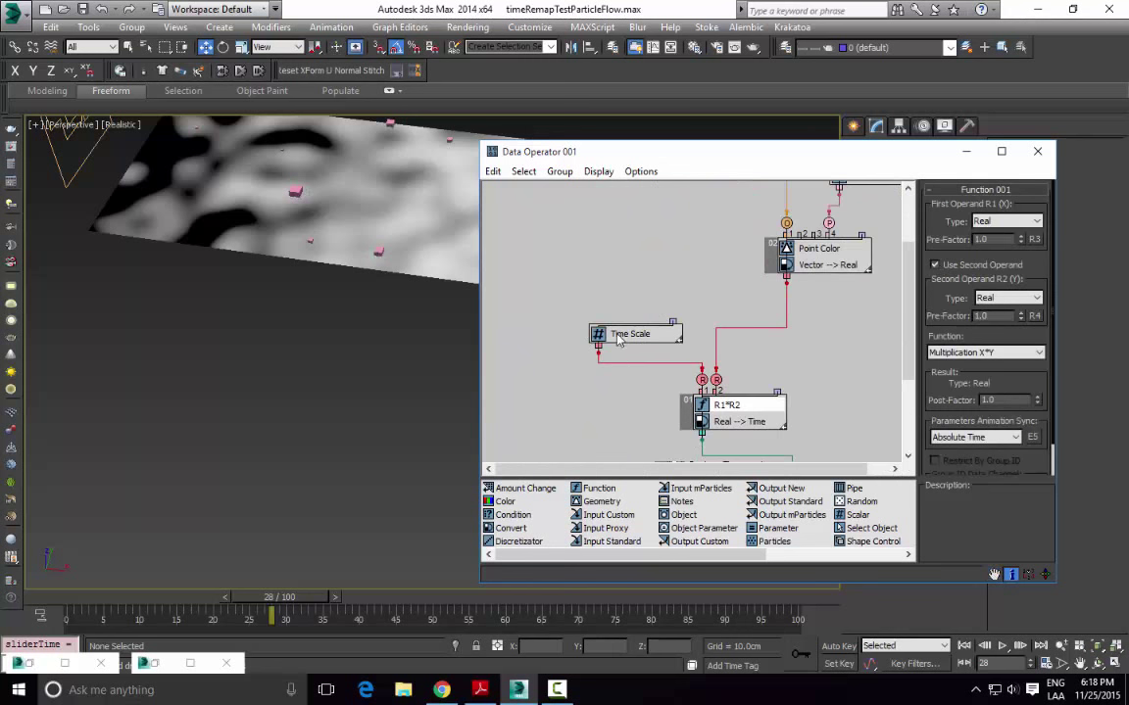
pyautogui.click(647, 337)
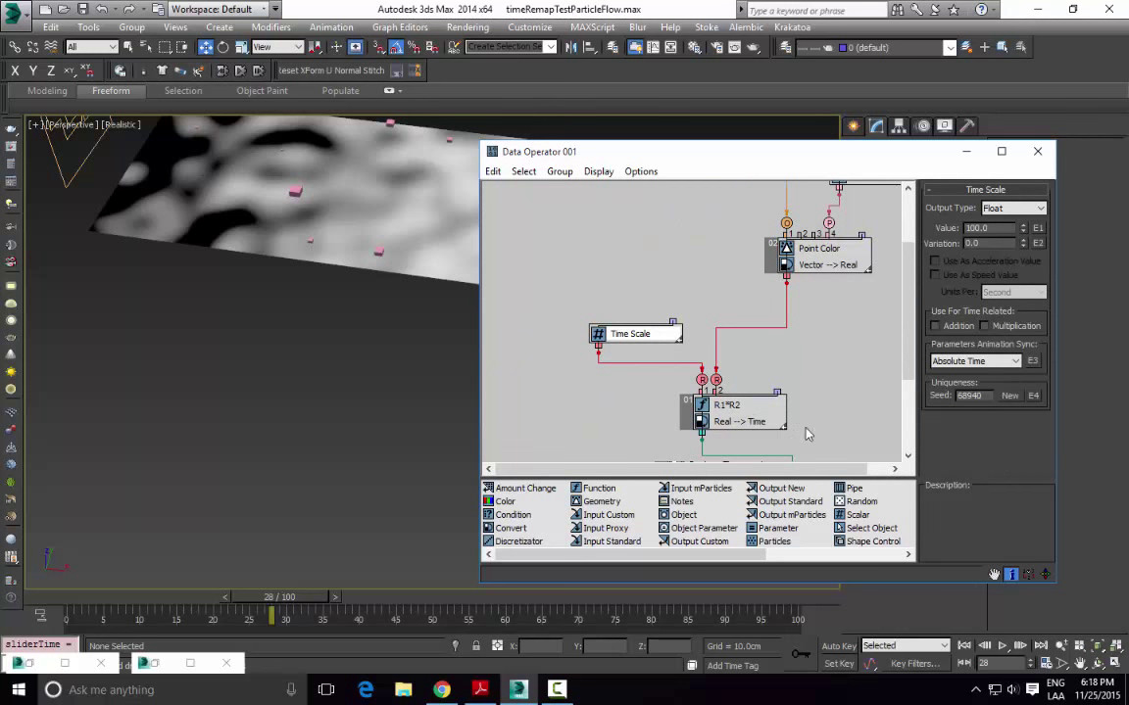
pyautogui.moveTo(772, 414); pyautogui.dragTo(689, 328, button='middle')
pyautogui.click(717, 422)
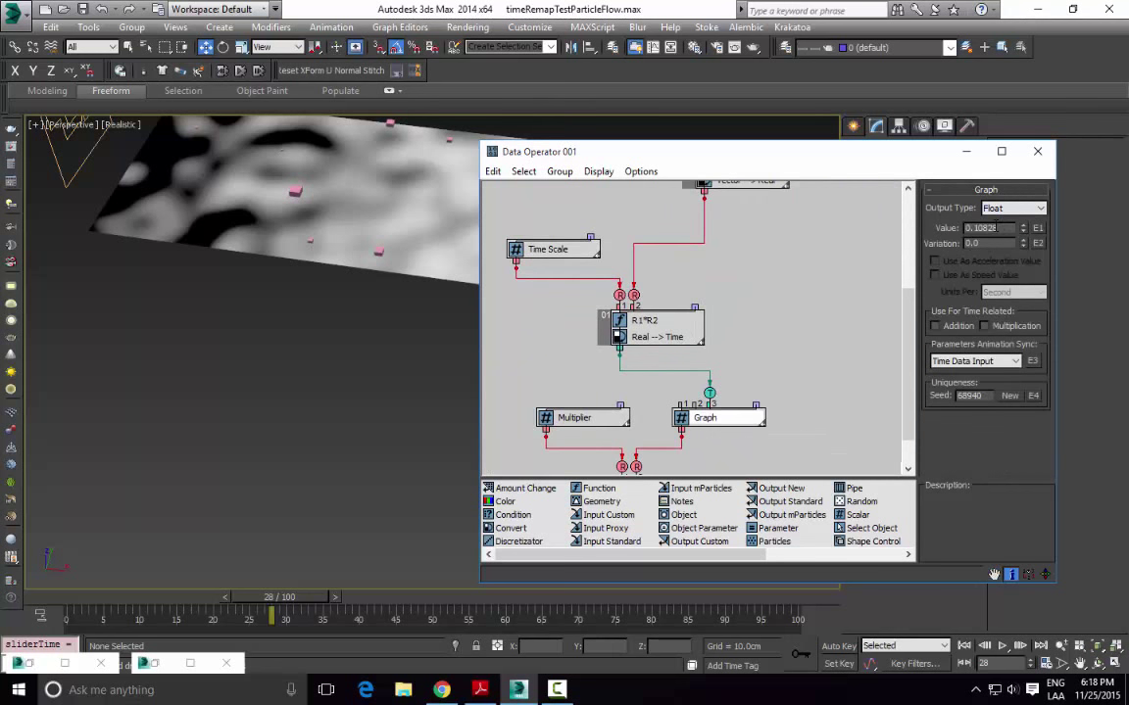
pyautogui.moveTo(628, 341); pyautogui.dragTo(634, 351, button='middle')
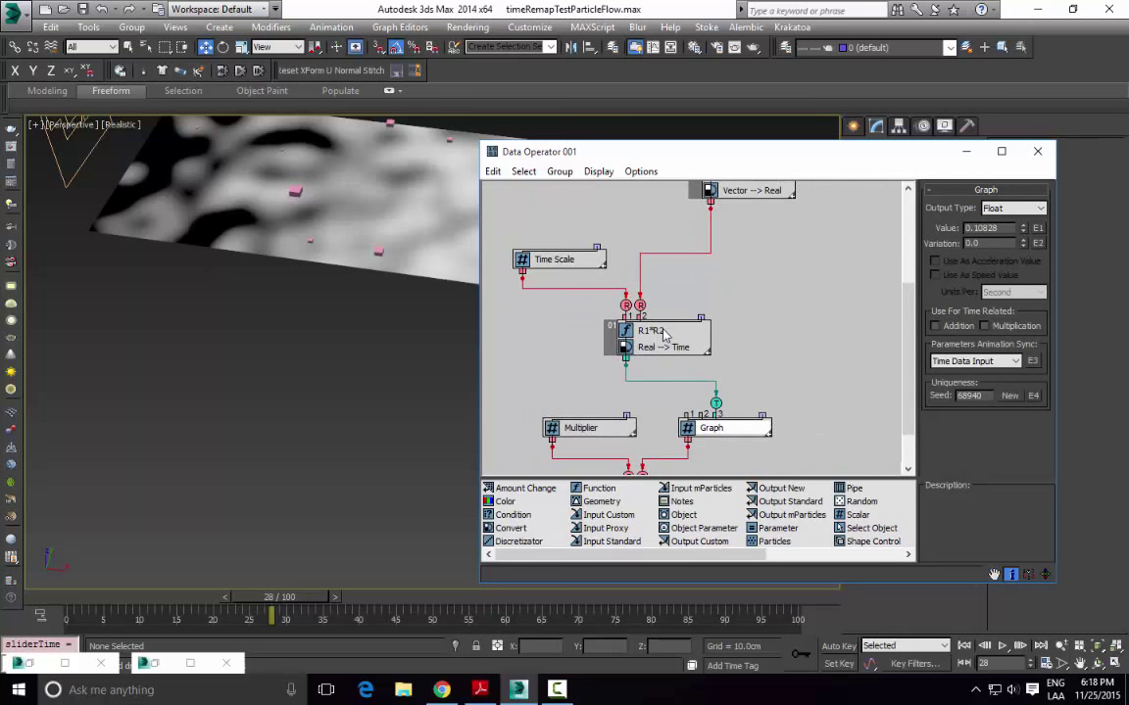
pyautogui.click(676, 348)
pyautogui.moveTo(749, 175); pyautogui.dragTo(758, 214, button='middle')
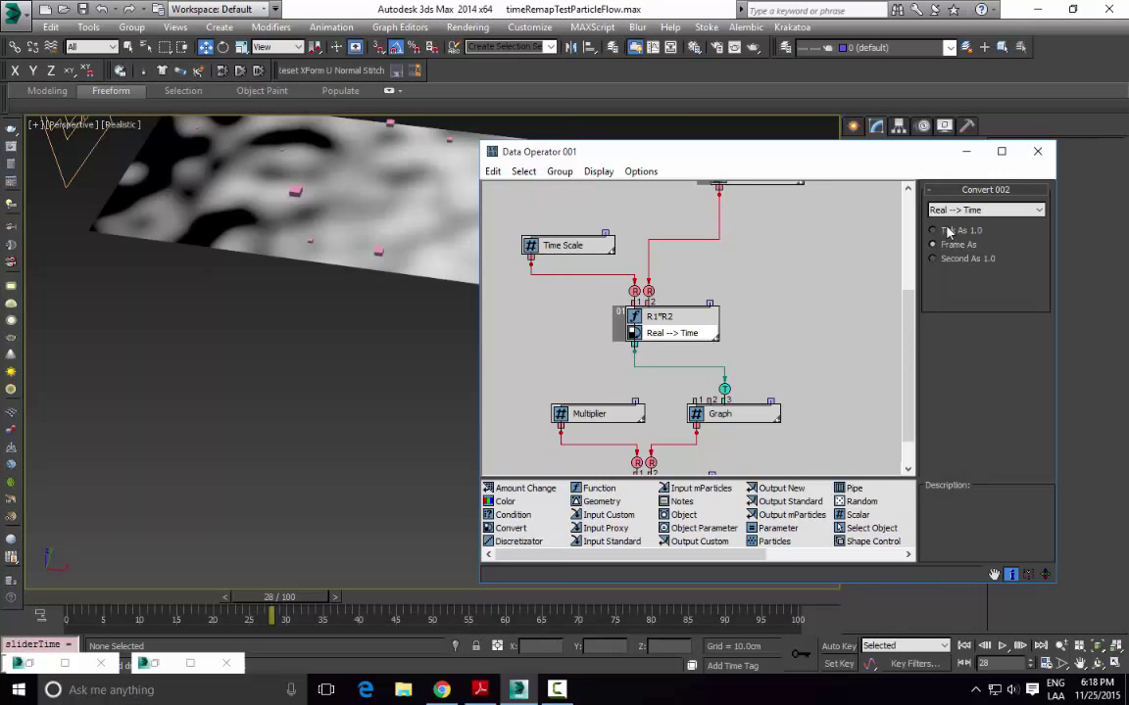
# Step: Add a Convert operator beside the R1*R2 node and set its conversion to Real --> Time
pyautogui.moveTo(510, 530); pyautogui.dragTo(774, 266)
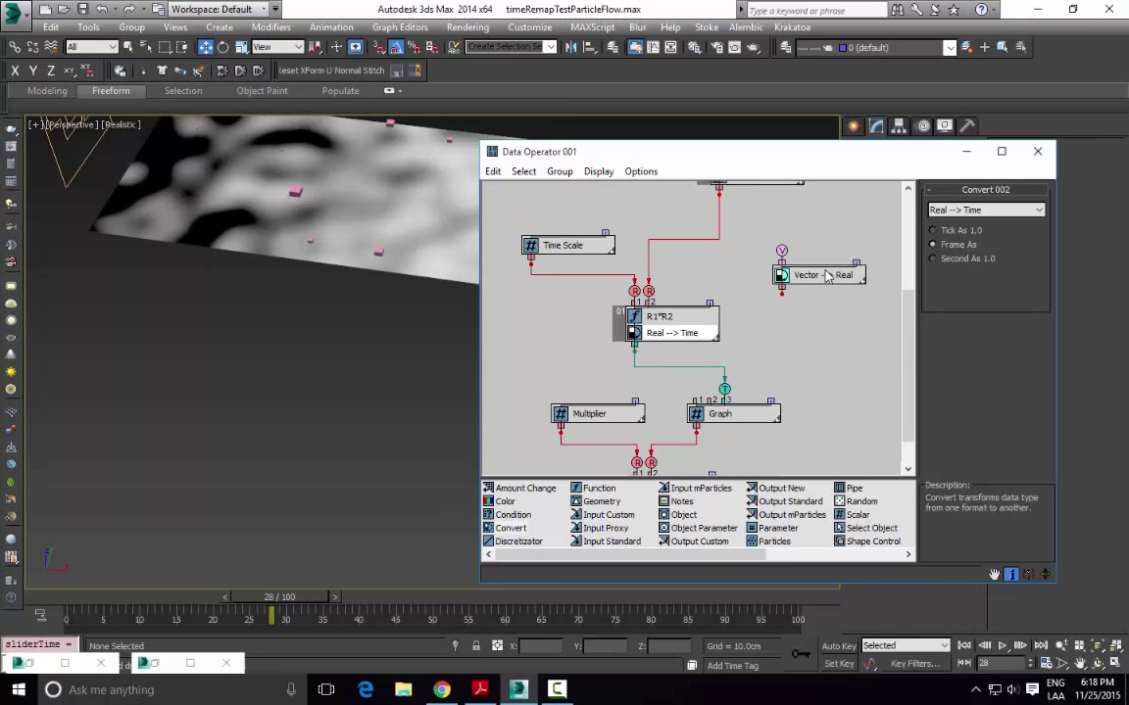
pyautogui.click(827, 274)
pyautogui.click(1018, 209)
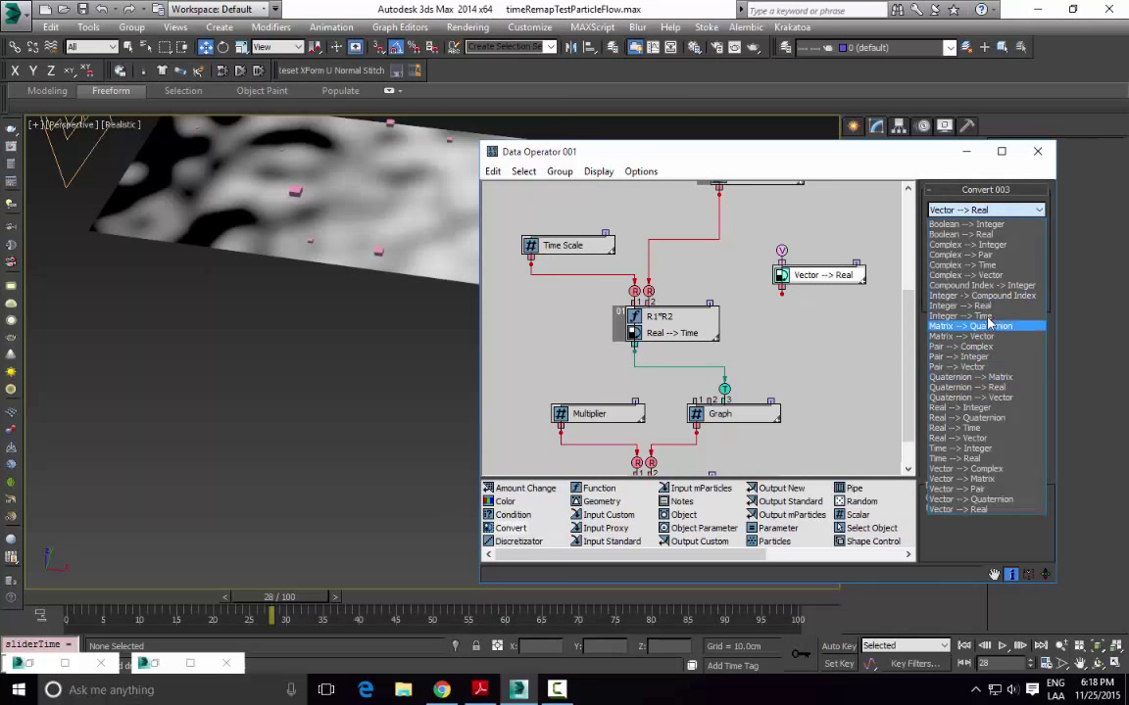
pyautogui.click(955, 429)
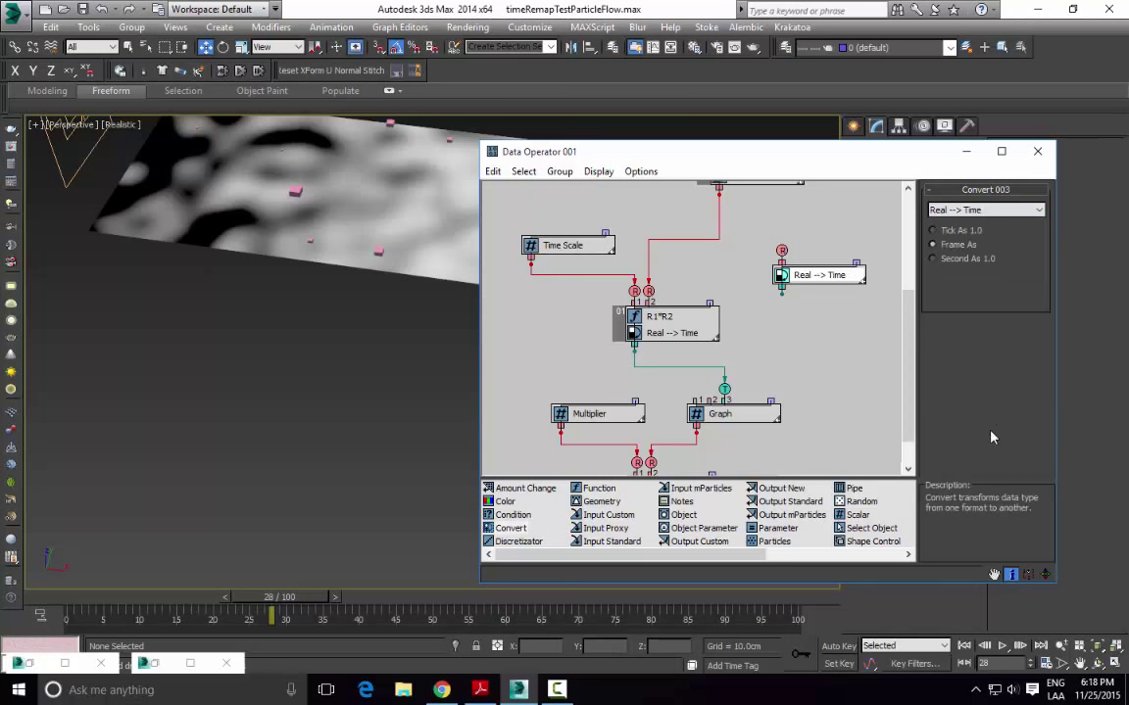
# Step: Check the conversion types of the unconnected Convert operator and delete the operator
pyautogui.click(977, 212)
pyautogui.click(977, 212)
pyautogui.scroll(1, 745, 373)
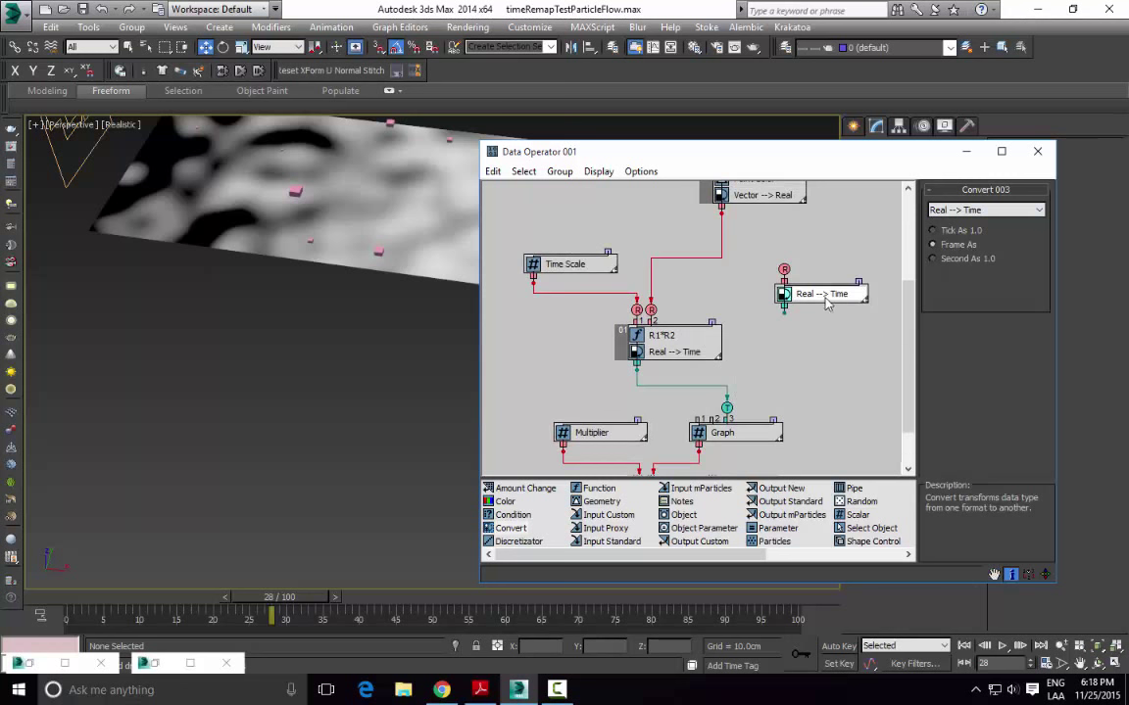
pyautogui.rightClick(826, 300)
pyautogui.click(893, 364)
# Step: Move the Graph node slightly up and away from the Multiplier node
pyautogui.moveTo(753, 378); pyautogui.dragTo(763, 323, button='middle')
pyautogui.click(730, 375)
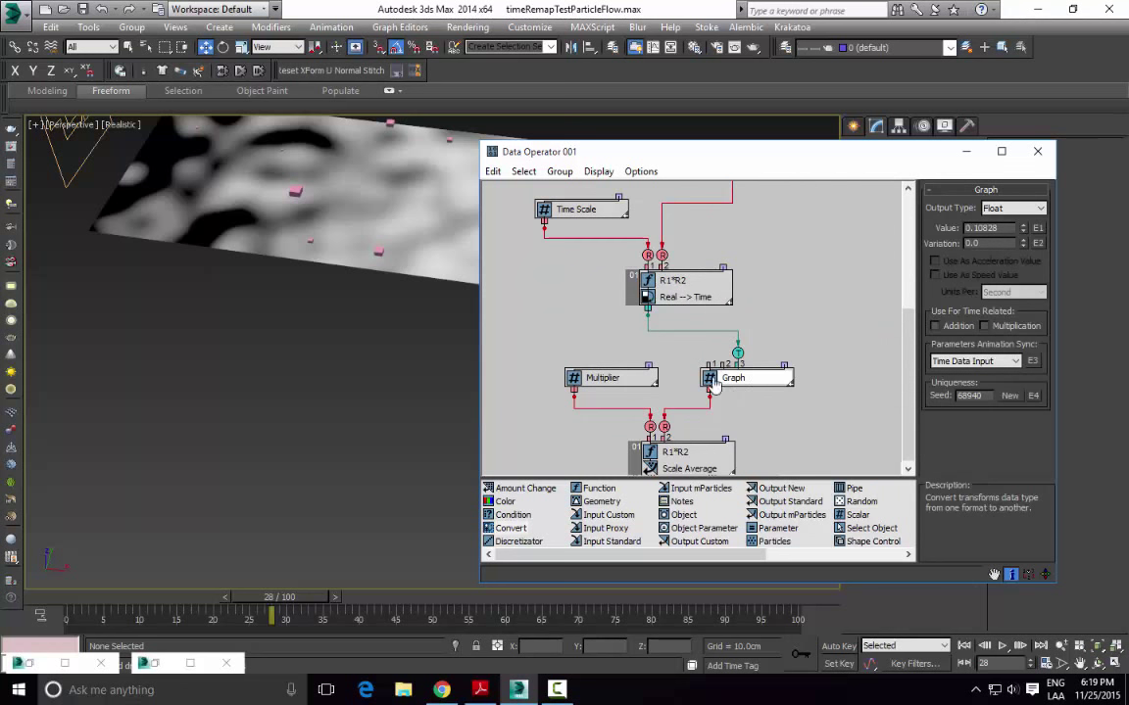
pyautogui.moveTo(729, 381); pyautogui.dragTo(742, 367)
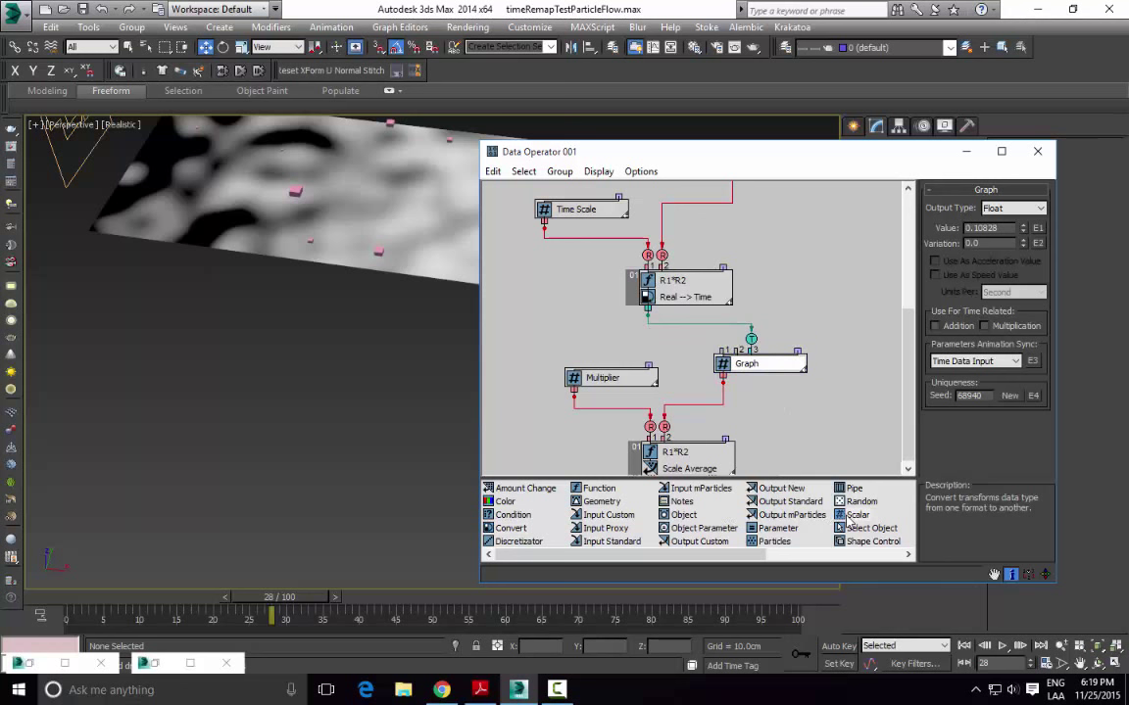
# Step: Add a Scalar operator beside the R1*R2 node with Parameters Animation Sync set to Time Data Input and Output Type set to Float
pyautogui.moveTo(858, 514); pyautogui.dragTo(828, 264)
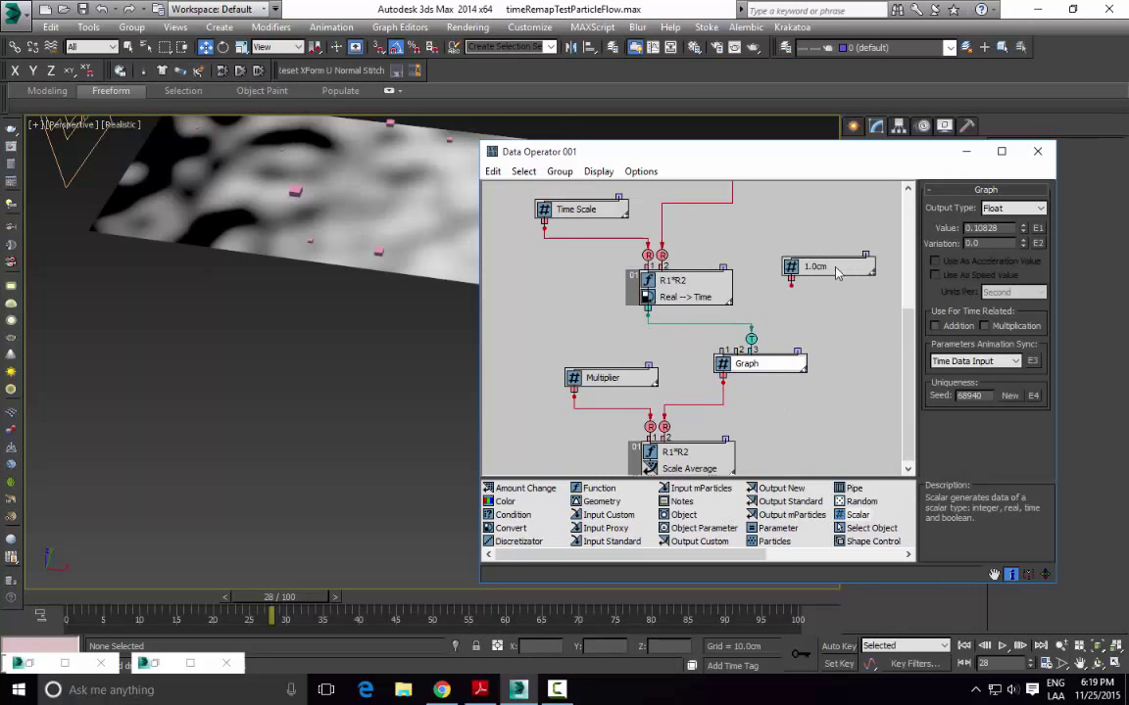
pyautogui.click(990, 360)
pyautogui.click(983, 417)
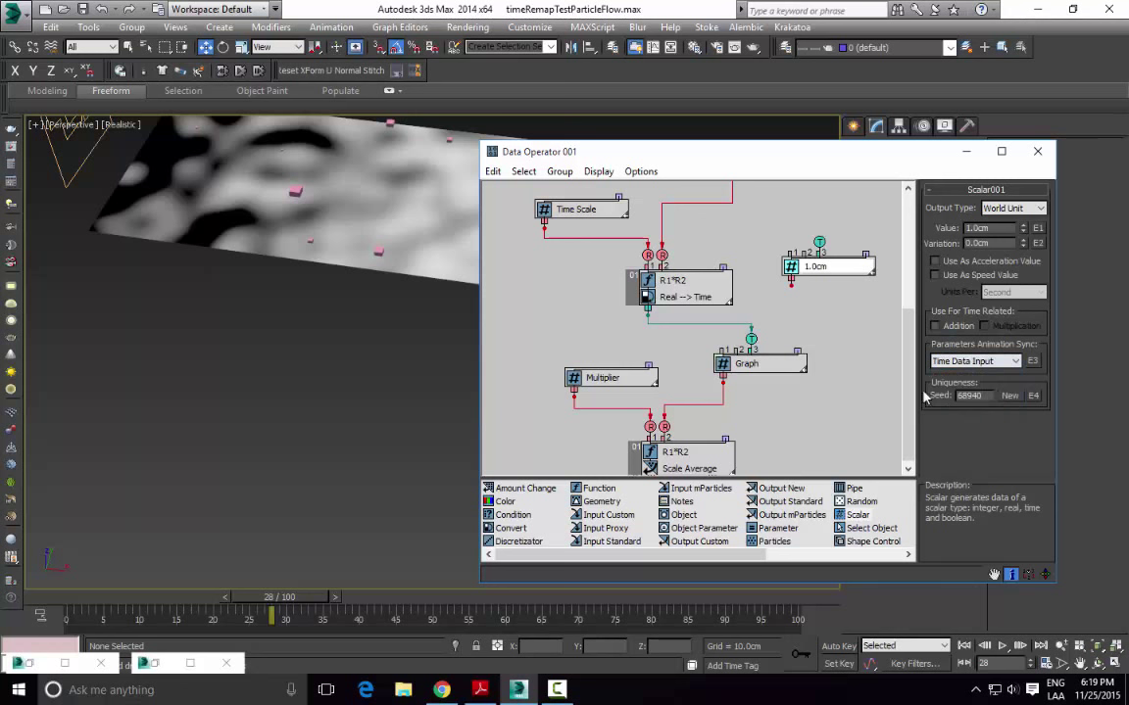
pyautogui.moveTo(830, 270); pyautogui.dragTo(840, 300)
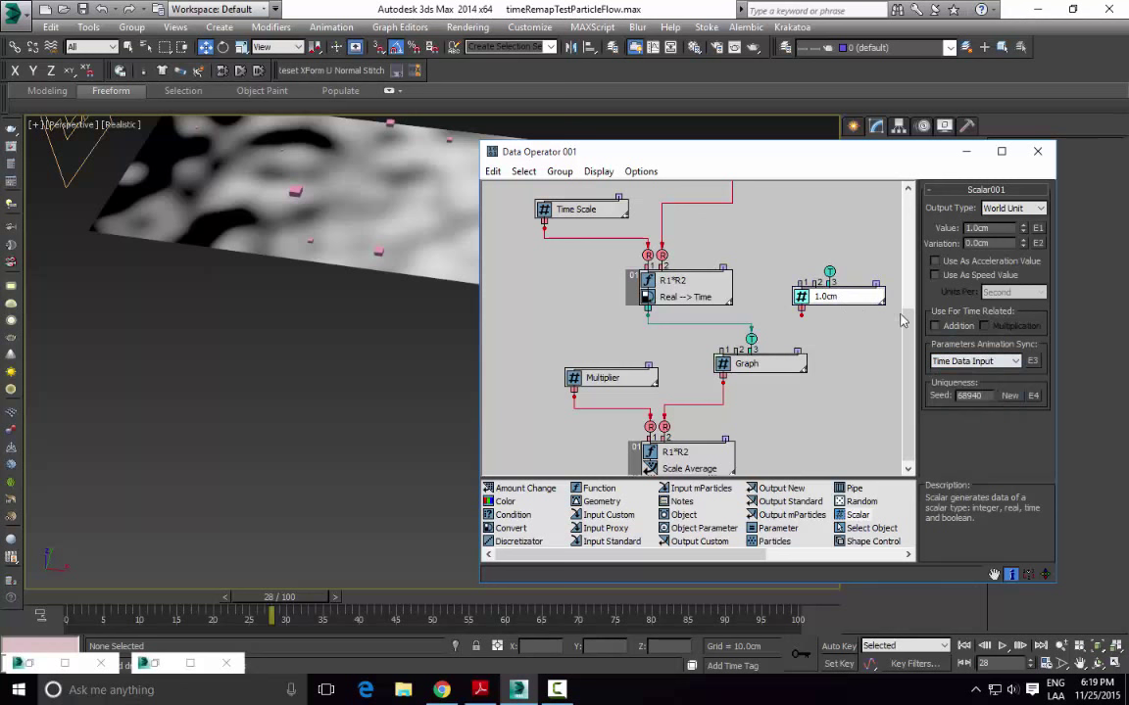
pyautogui.click(1004, 209)
pyautogui.click(999, 250)
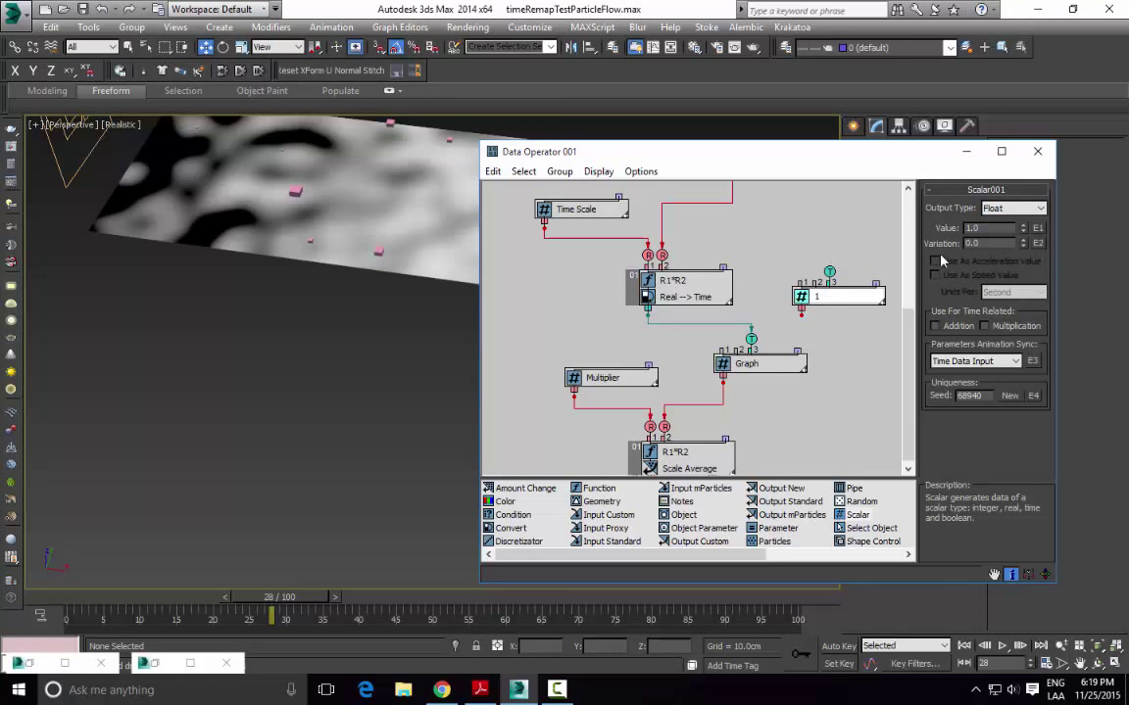
# Step: Show the new Scalar's Float Value track in Track View and move that window up over the viewport
pyautogui.rightClick(999, 227)
pyautogui.click(880, 406)
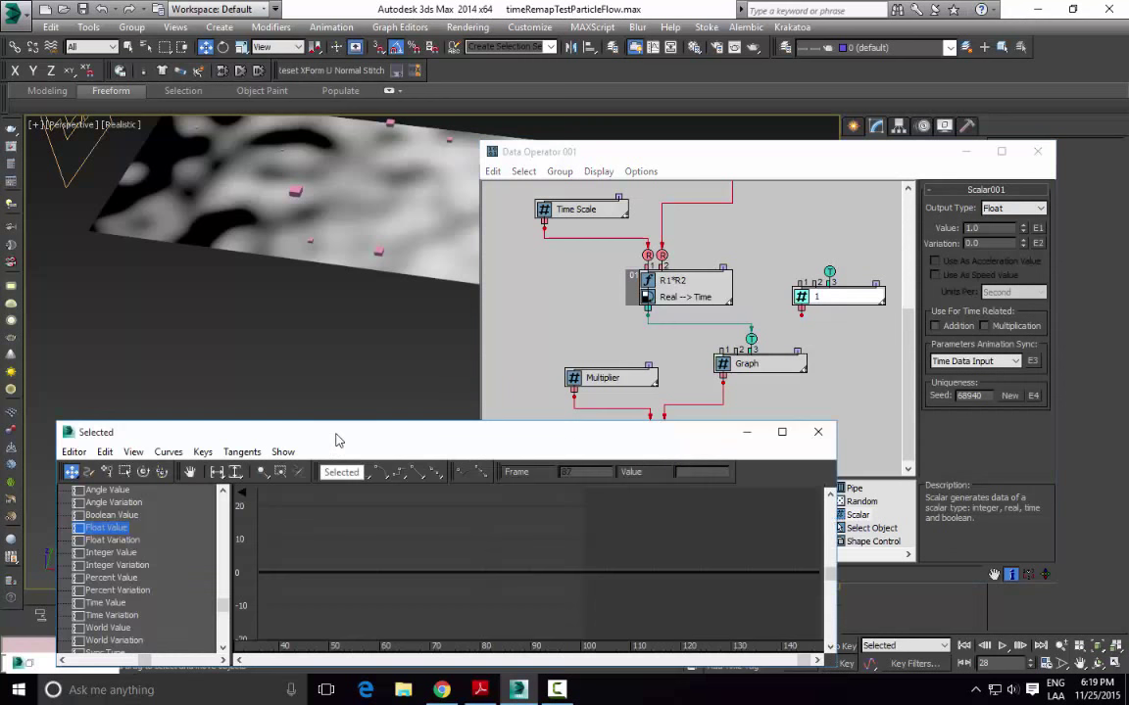
pyautogui.moveTo(304, 431); pyautogui.dragTo(307, 305)
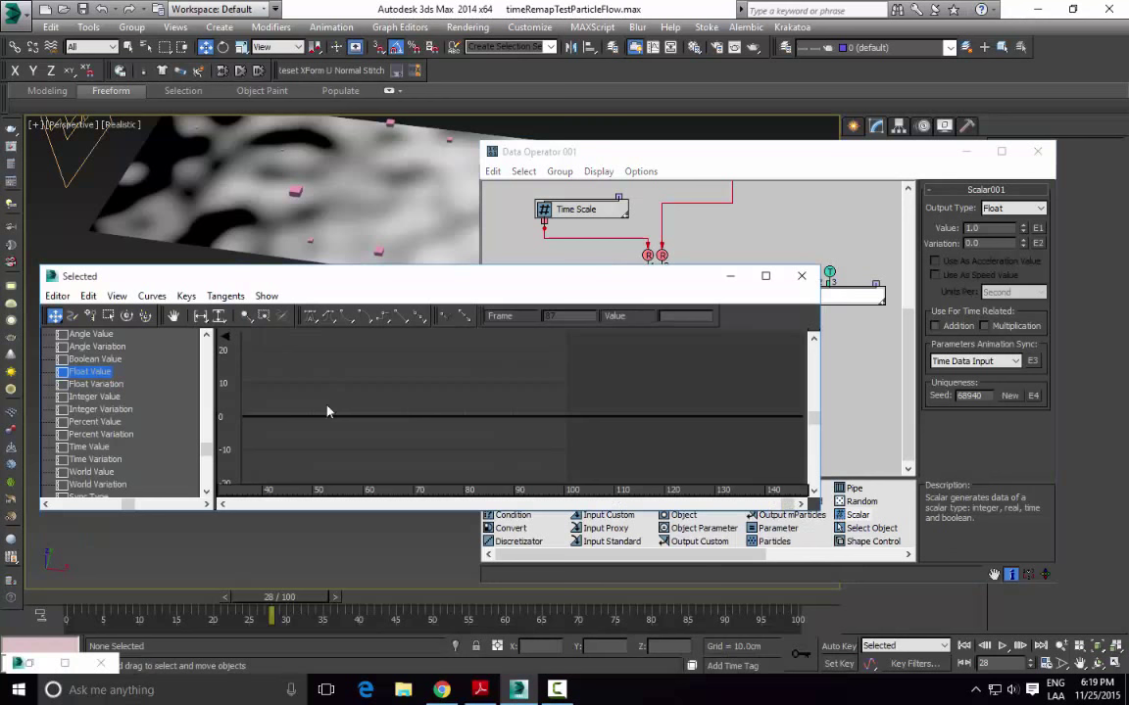
pyautogui.moveTo(343, 279); pyautogui.dragTo(355, 275)
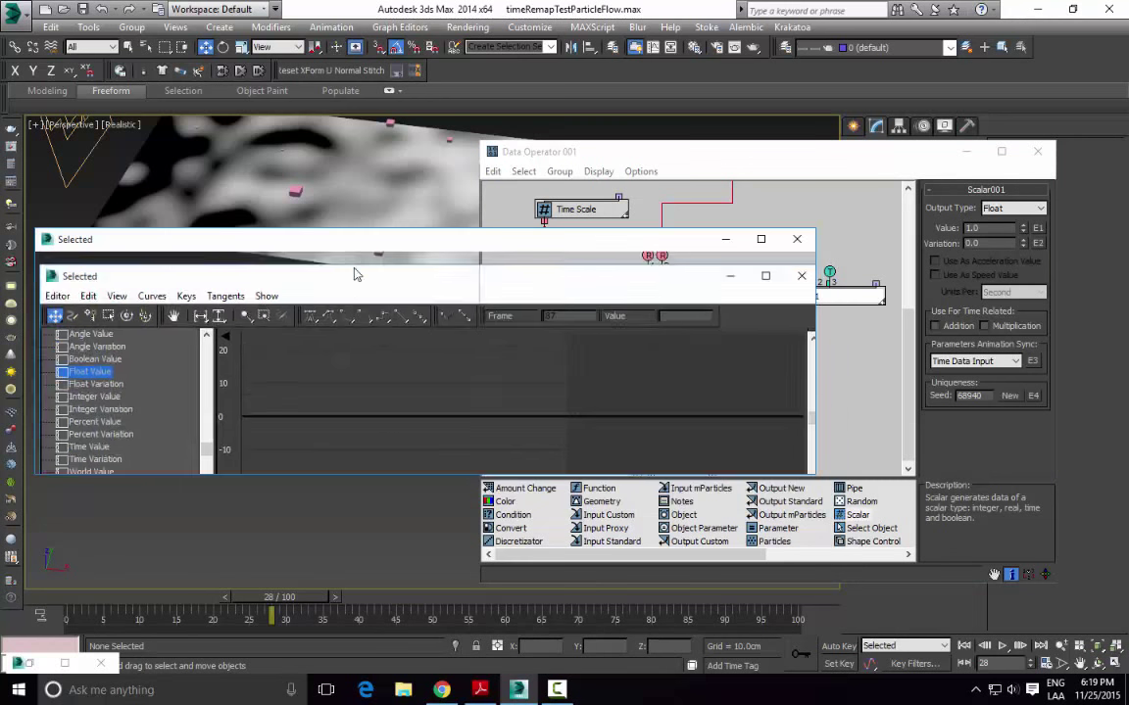
# Step: Load the Function Curve Layout (Classic) in Track View, then enlarge and reposition the window so the track list and graph are visible
pyautogui.rightClick(354, 272)
pyautogui.moveTo(382, 330)
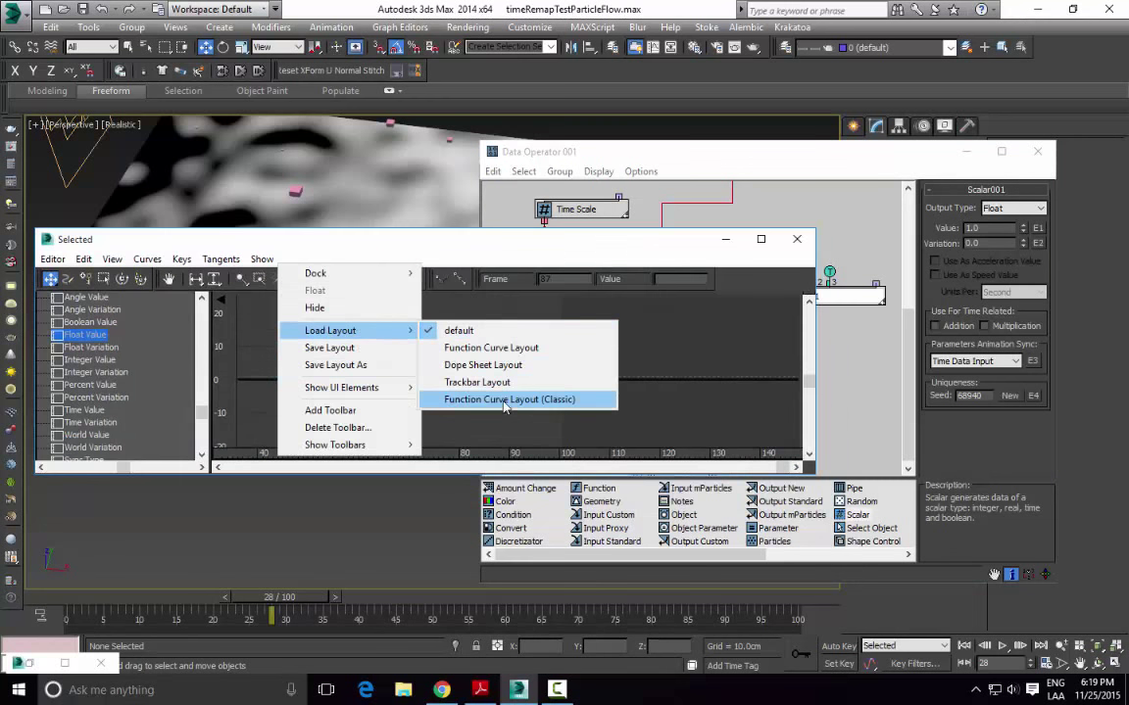
pyautogui.click(563, 409)
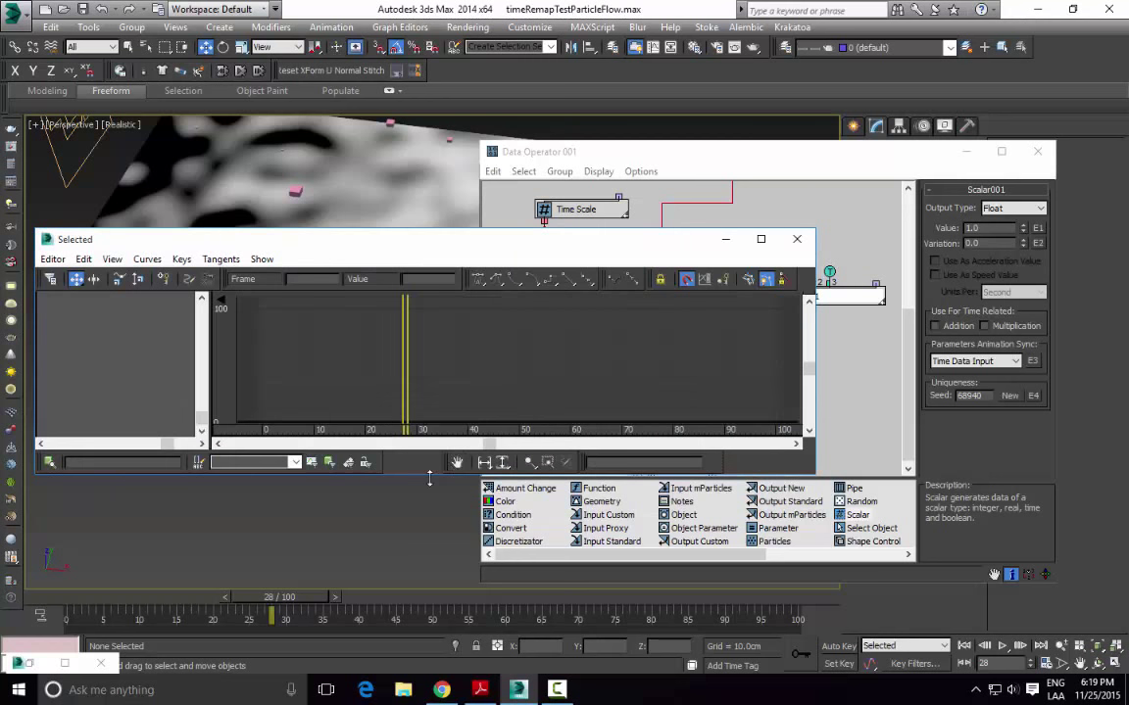
pyautogui.moveTo(429, 478); pyautogui.dragTo(429, 590)
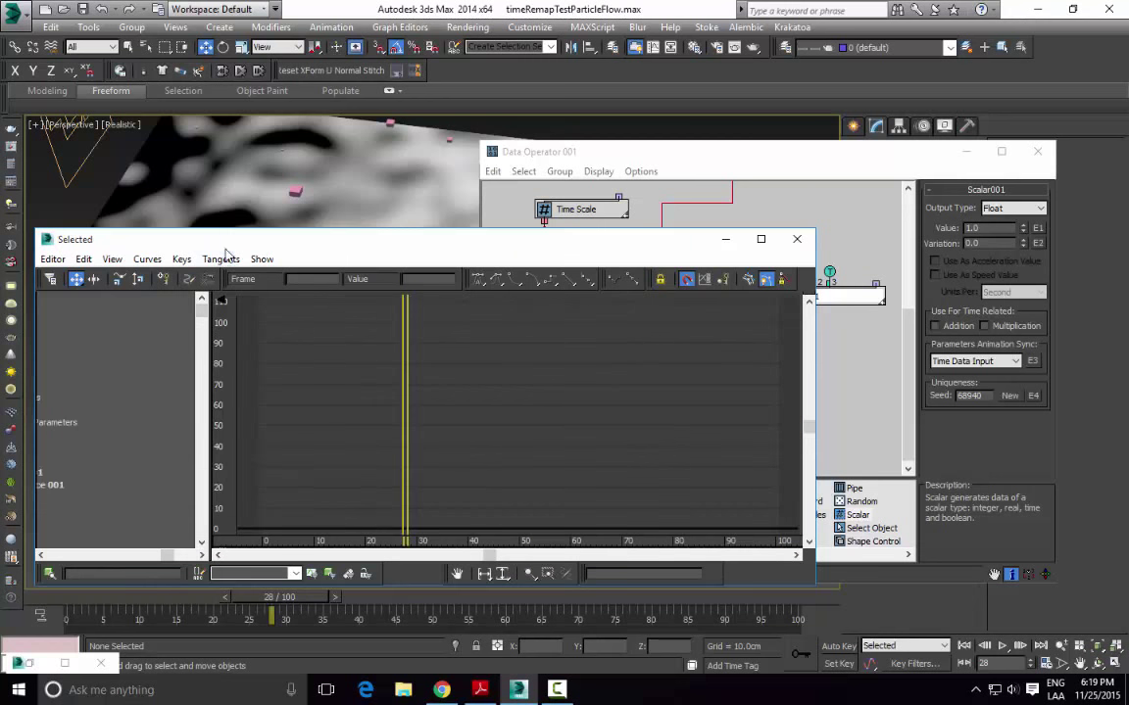
pyautogui.moveTo(225, 252); pyautogui.dragTo(406, 247)
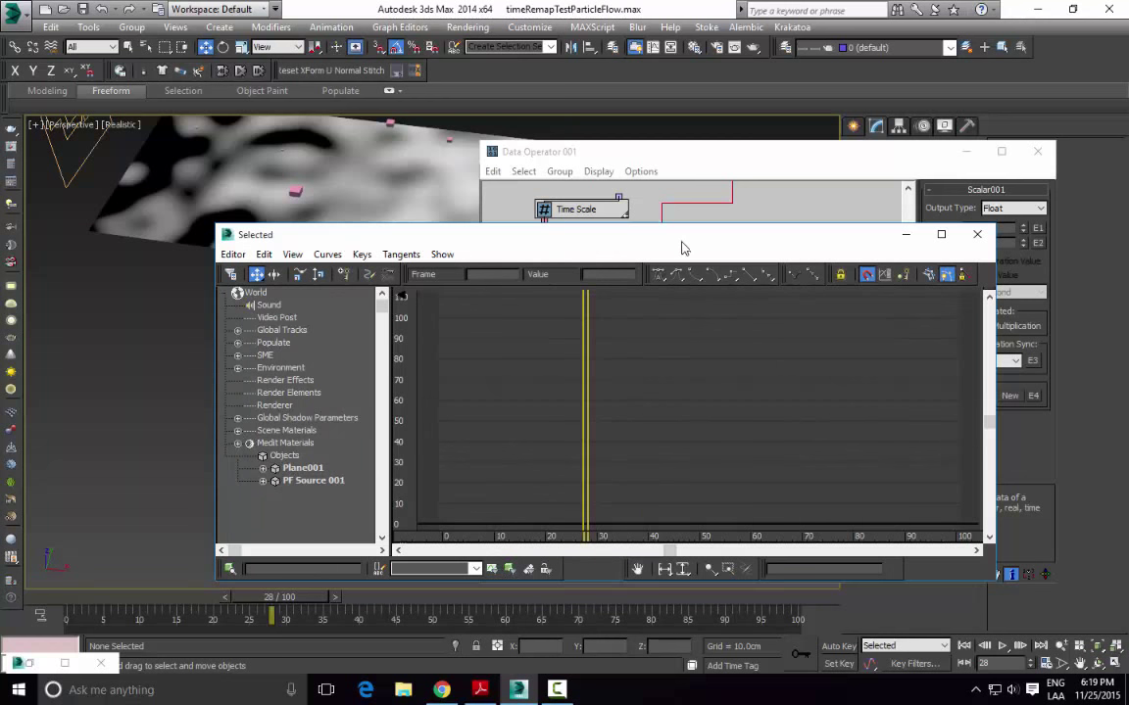
pyautogui.moveTo(683, 248); pyautogui.dragTo(624, 239)
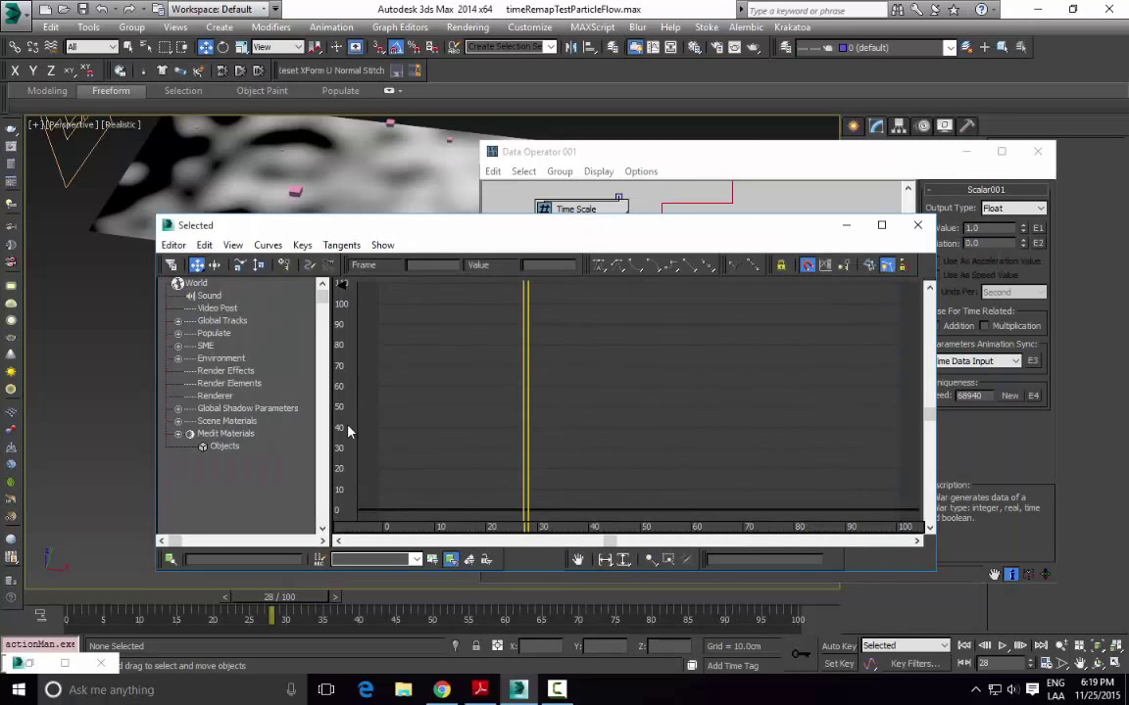
# Step: Filter the track list to animated tracks only, expand PF Source 001 down to the Graph node, and clear the filter
pyautogui.click(452, 560)
pyautogui.click(470, 560)
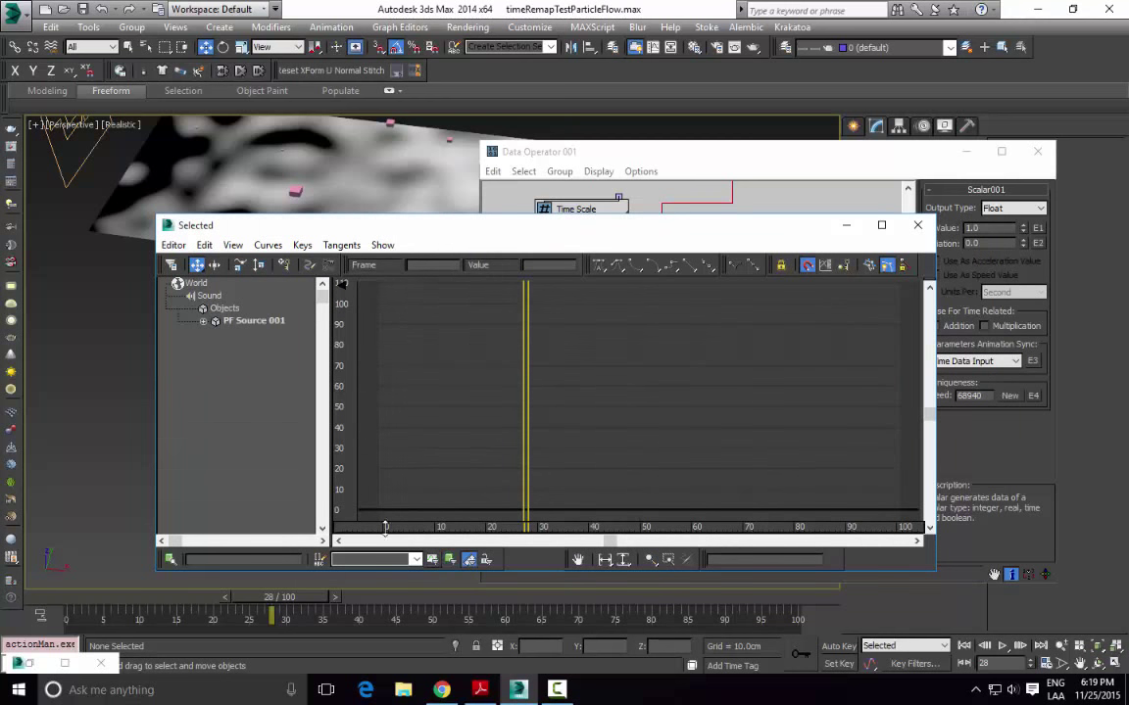
pyautogui.click(202, 322)
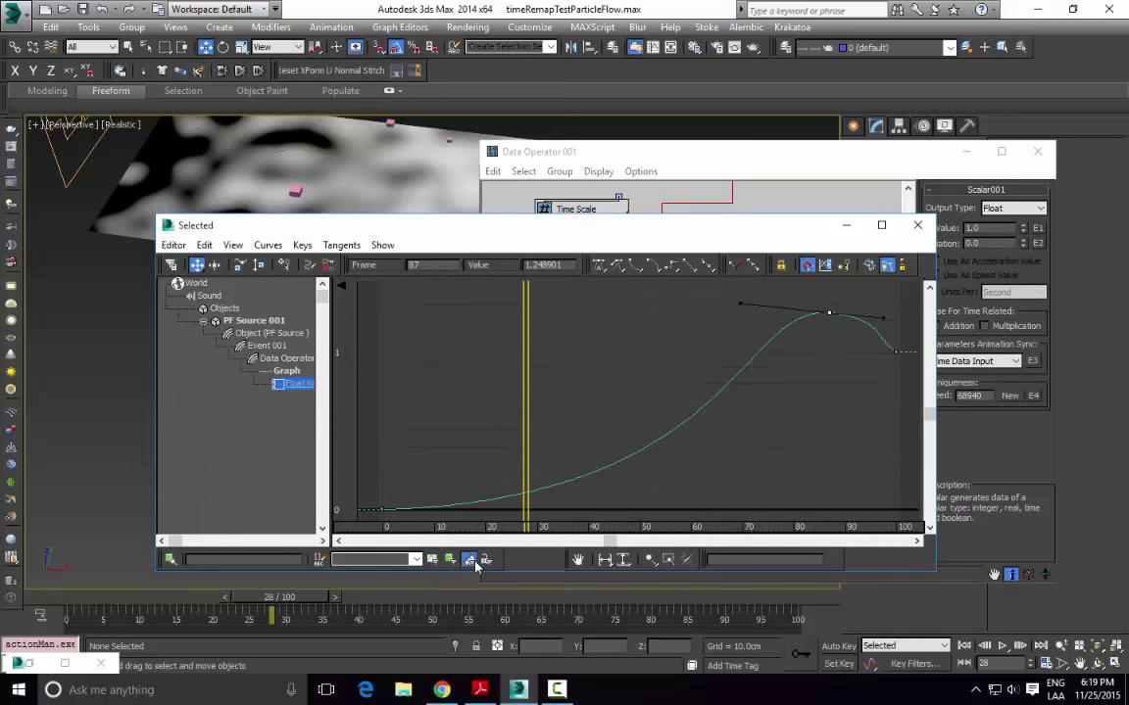
pyautogui.click(473, 561)
# Step: Expand Scalar001 in the track list and display its Float Value track in the curve graph
pyautogui.moveTo(324, 298); pyautogui.dragTo(330, 429)
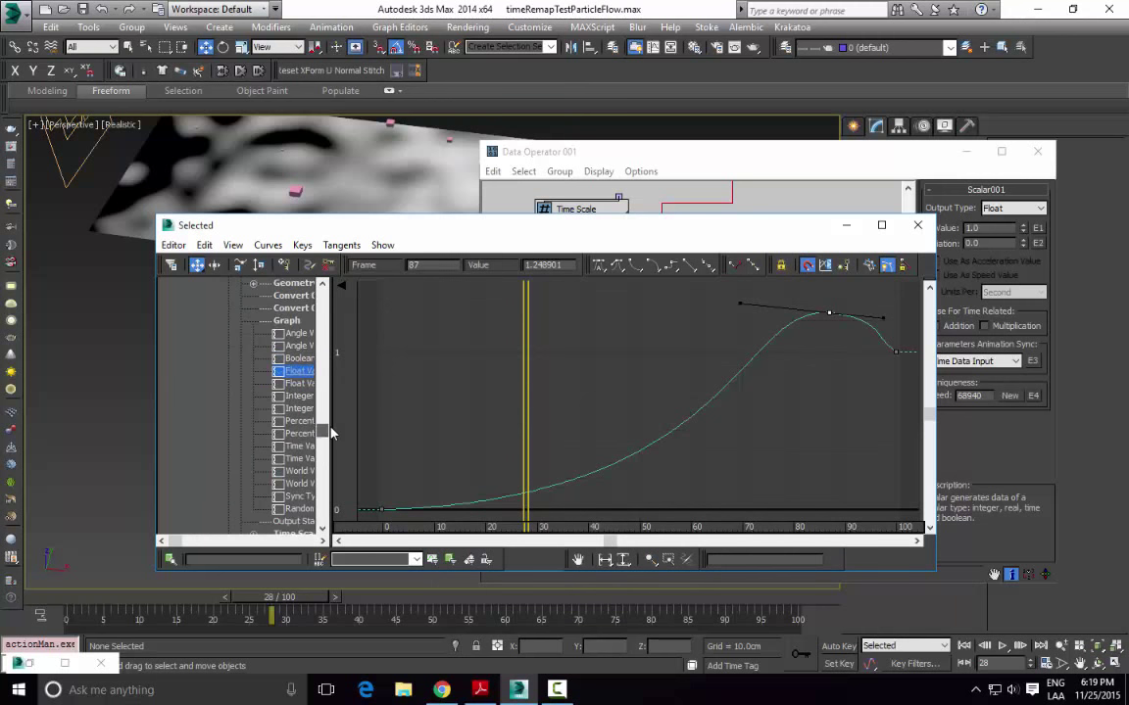
pyautogui.scroll(2, 284, 447)
pyautogui.moveTo(634, 244); pyautogui.dragTo(589, 161)
pyautogui.moveTo(277, 355); pyautogui.dragTo(358, 391)
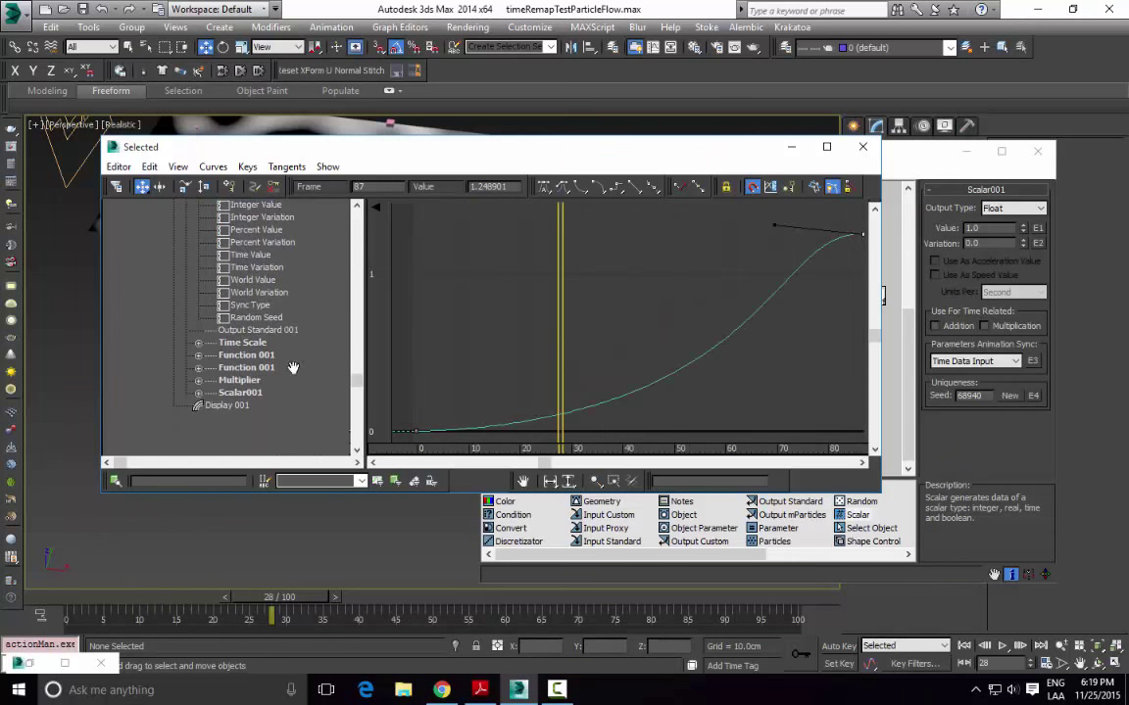
pyautogui.click(199, 393)
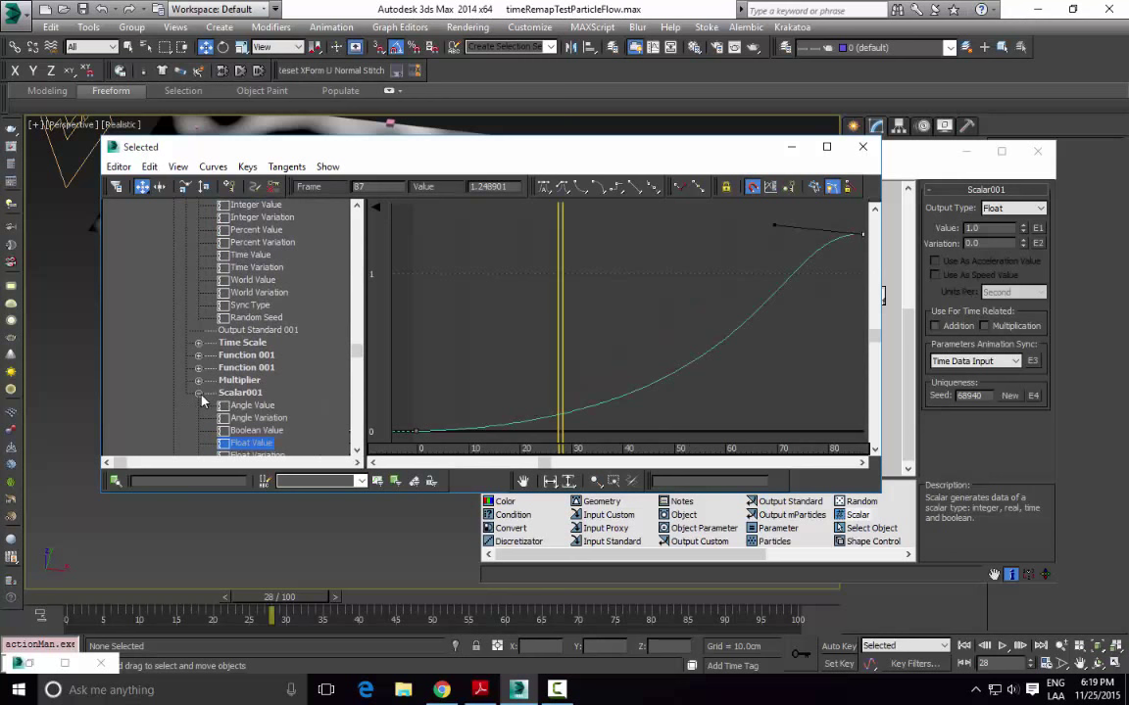
pyautogui.click(260, 446)
pyautogui.moveTo(690, 164); pyautogui.dragTo(681, 191)
pyautogui.scroll(-5, 316, 367)
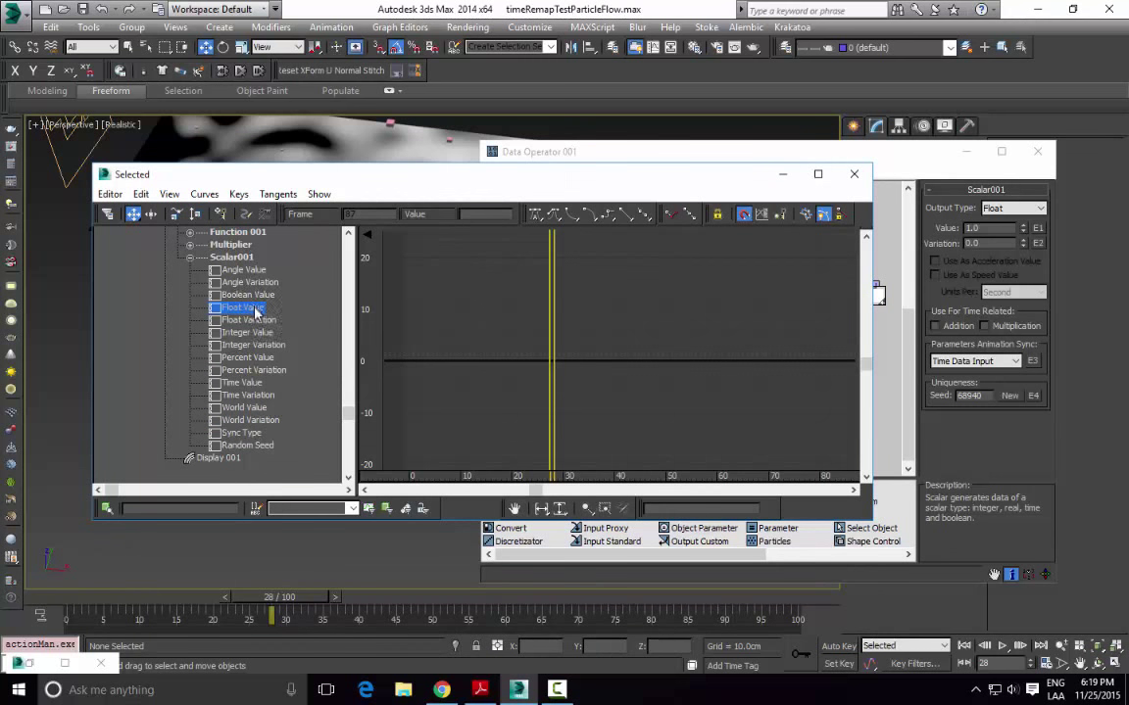
# Step: Arrange the Track View and Data Operator windows side by side so both the curve graph and the node network are visible
pyautogui.moveTo(650, 176); pyautogui.dragTo(686, 351)
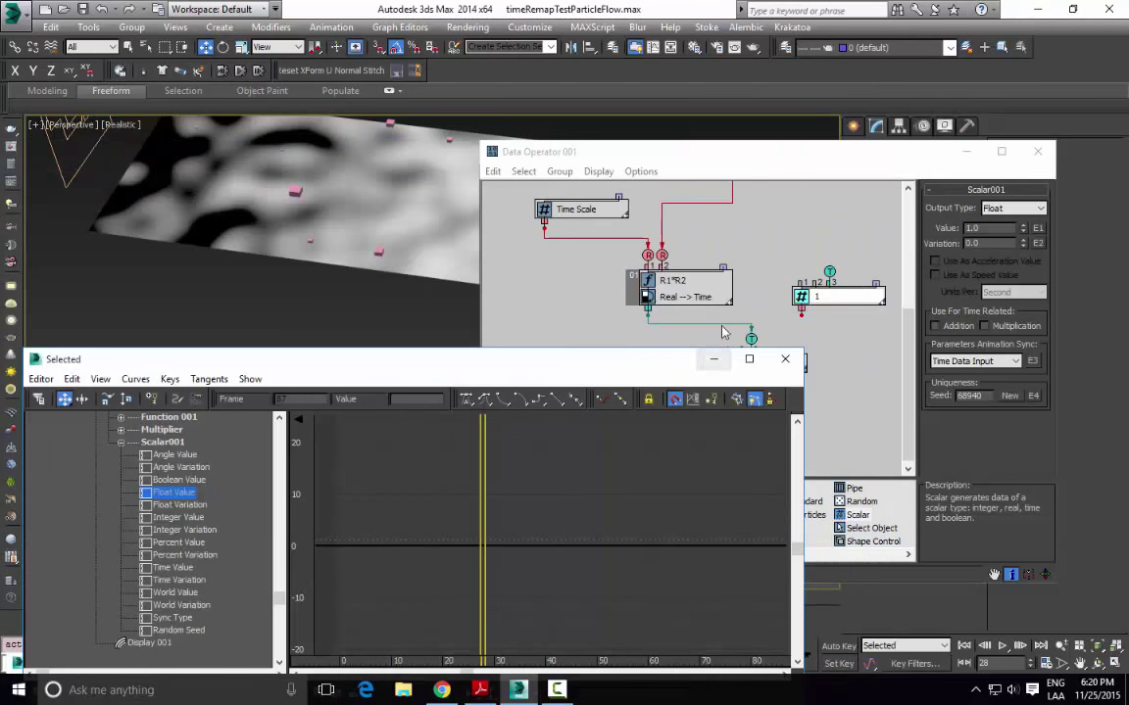
pyautogui.moveTo(638, 366); pyautogui.dragTo(599, 218)
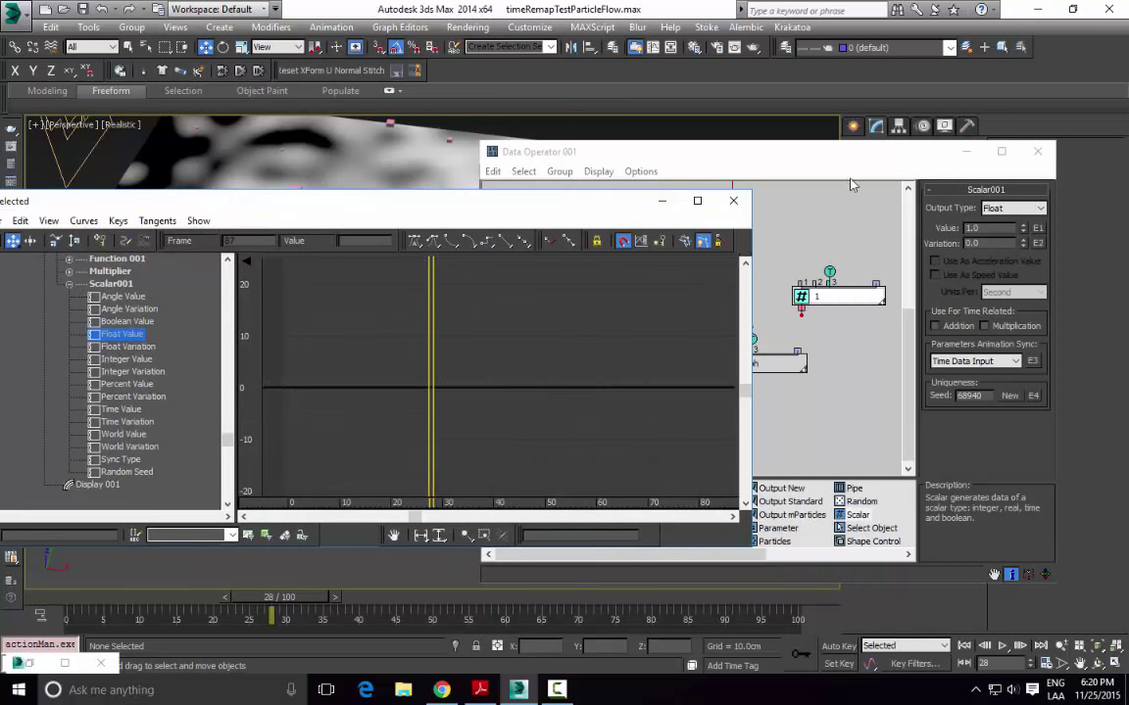
pyautogui.moveTo(841, 159); pyautogui.dragTo(879, 120)
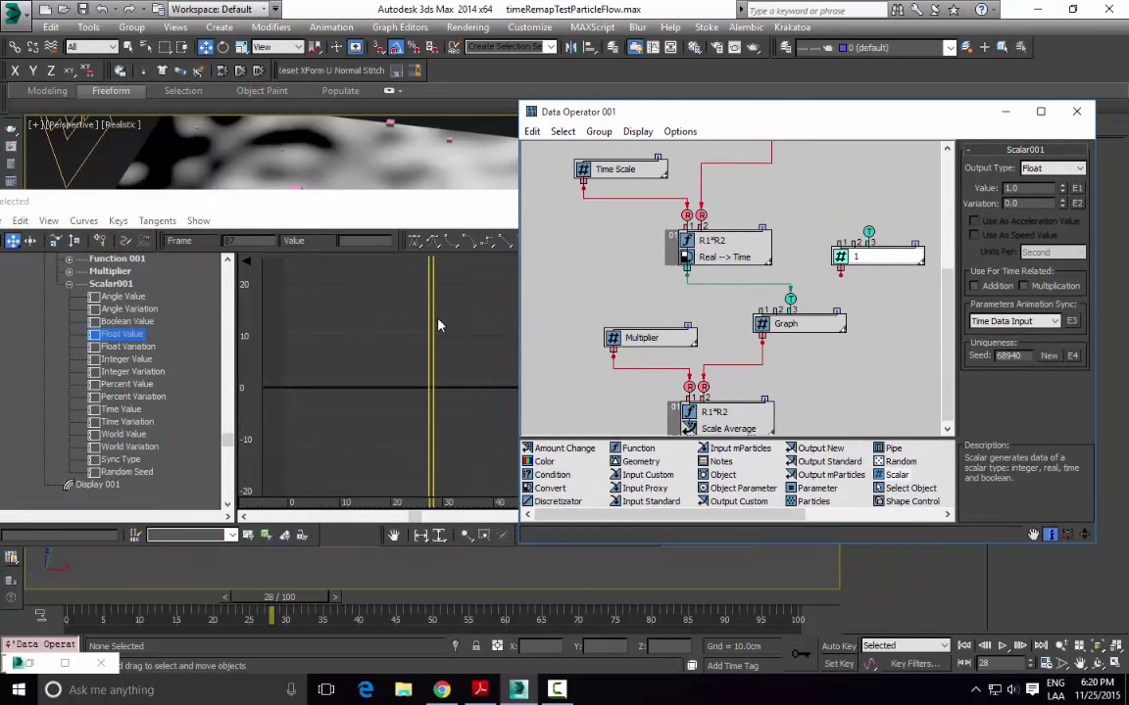
# Step: Add two keys to Scalar001's Float Value curve, at frame 1 and about frame 47
pyautogui.click(127, 338)
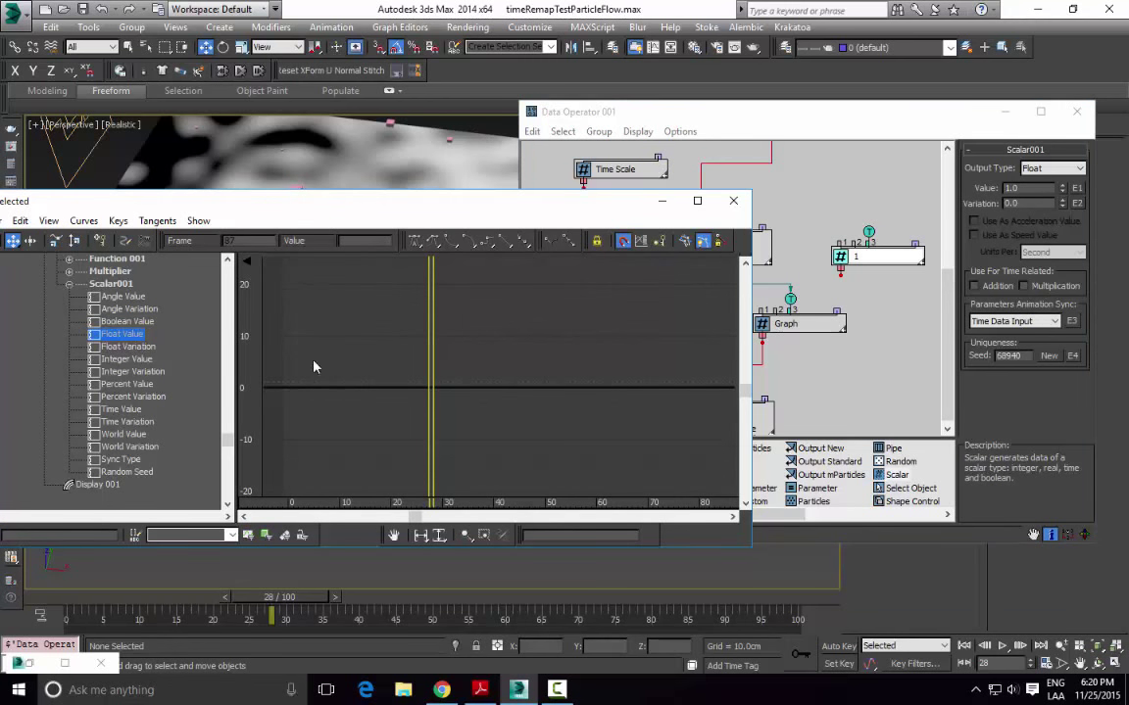
pyautogui.moveTo(429, 359); pyautogui.dragTo(296, 381)
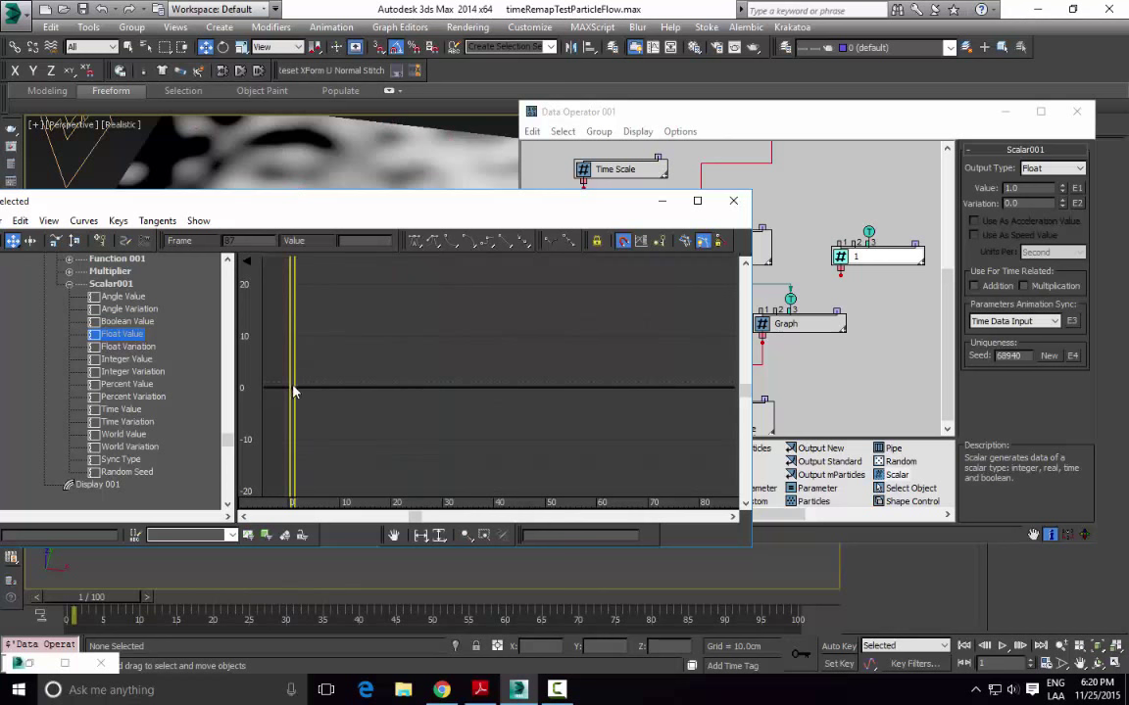
pyautogui.press('a')
pyautogui.click(294, 390)
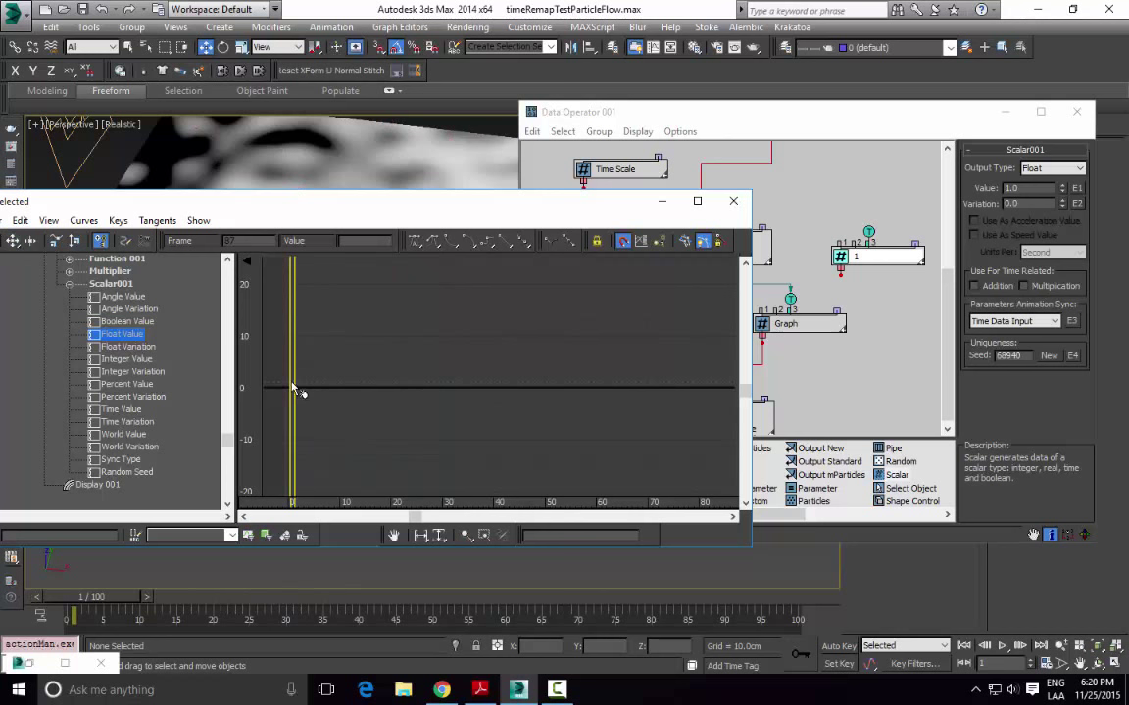
pyautogui.click(529, 382)
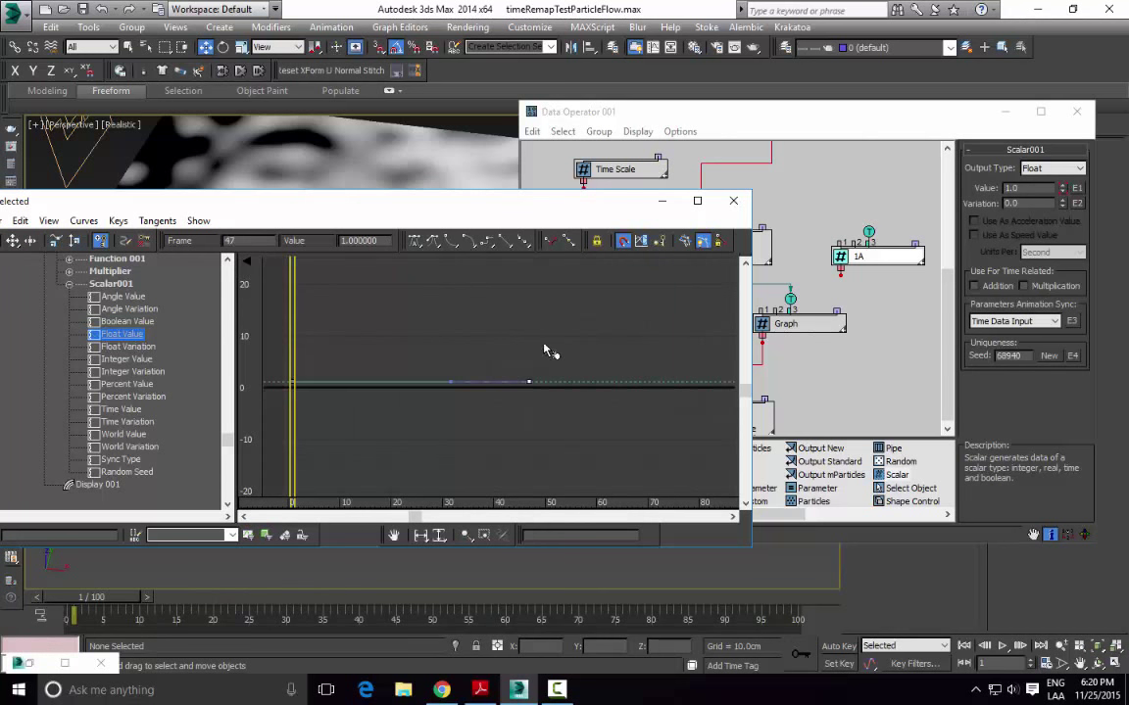
# Step: Set the second Float Value key to frame 100 with a value of 1
pyautogui.press('m')
pyautogui.moveTo(256, 244); pyautogui.dragTo(121, 243)
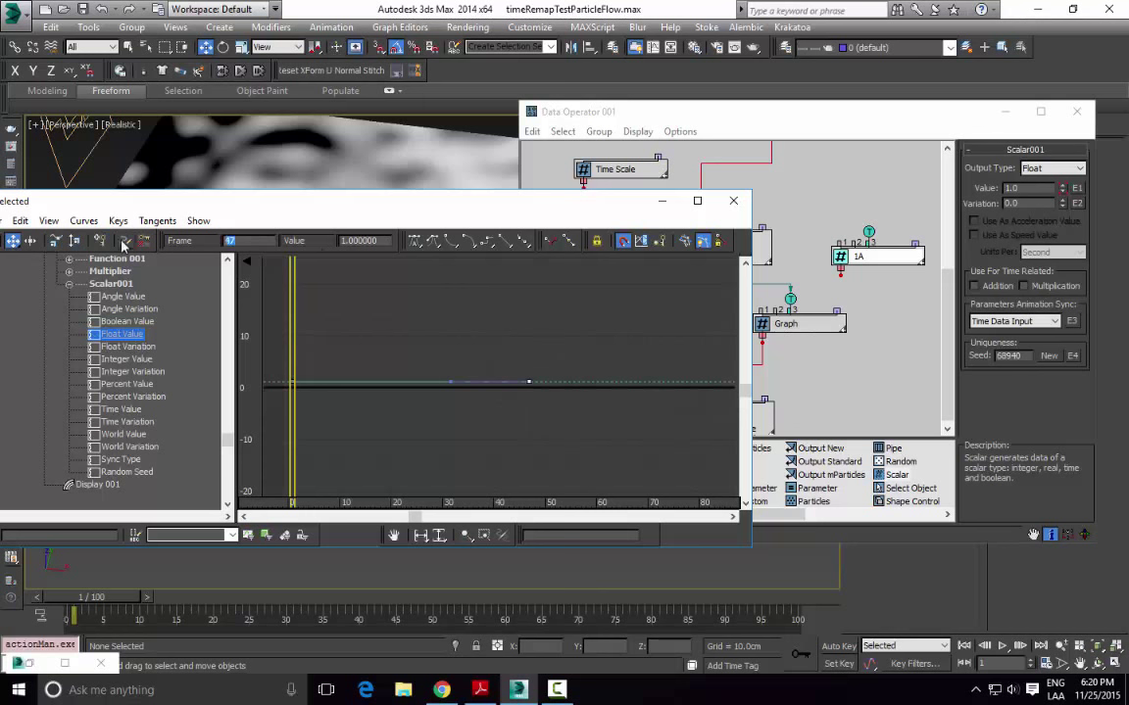
pyautogui.write('100')
pyautogui.press('Return')
pyautogui.press('Tab')
pyautogui.moveTo(653, 380); pyautogui.dragTo(507, 367, button='middle')
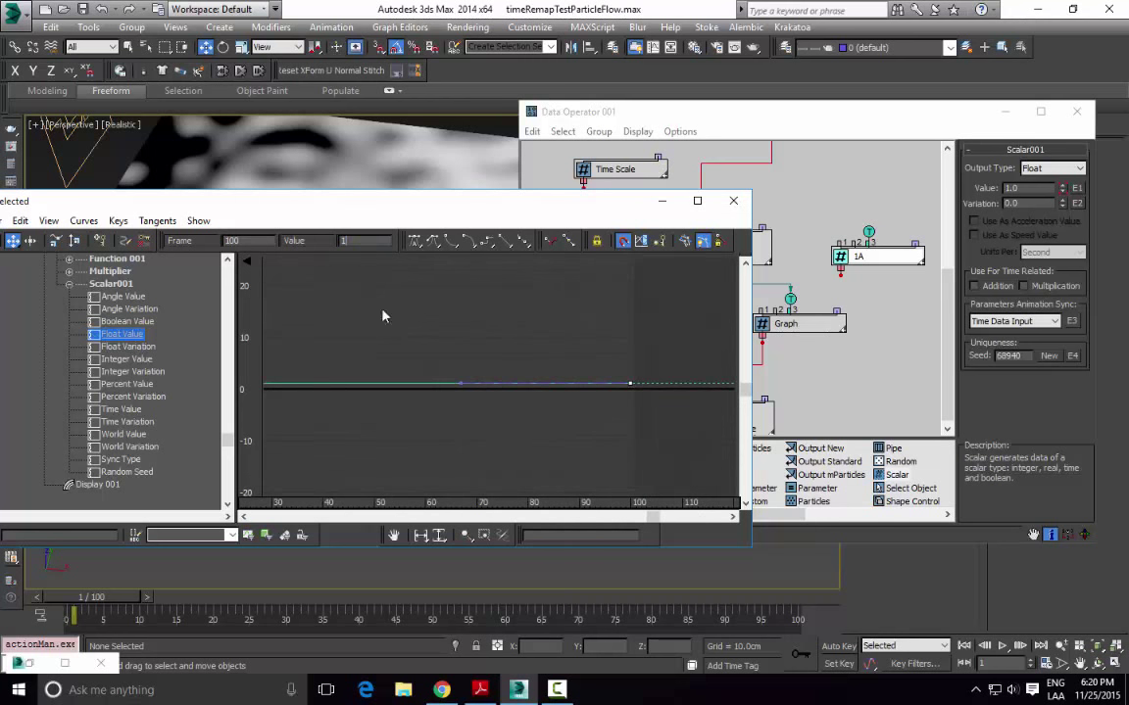
# Step: Set the first Float Value key to frame 0 with a value of 0
pyautogui.moveTo(353, 322); pyautogui.dragTo(597, 343, button='middle')
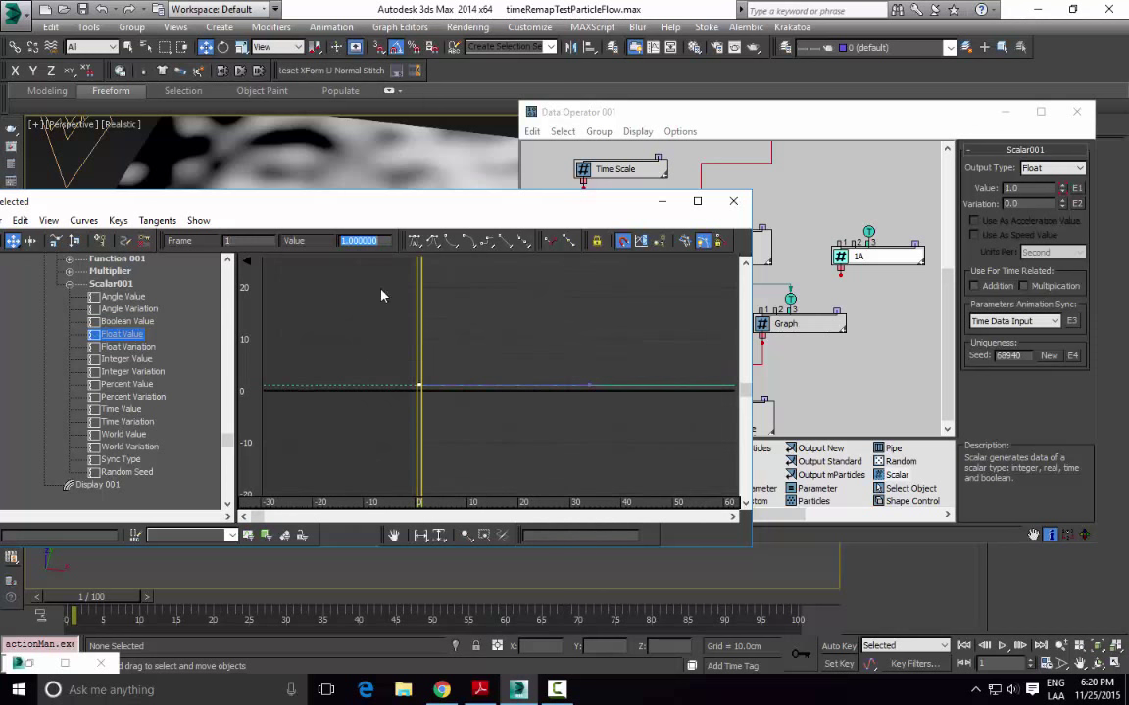
pyautogui.moveTo(243, 241); pyautogui.dragTo(172, 241)
pyautogui.press('Tab')
pyautogui.write('0')
pyautogui.press('Return')
# Step: Add a key at about frame 82 on the Float Value curve and raise it above 1 to form a peak
pyautogui.moveTo(682, 546); pyautogui.dragTo(586, 526, button='middle')
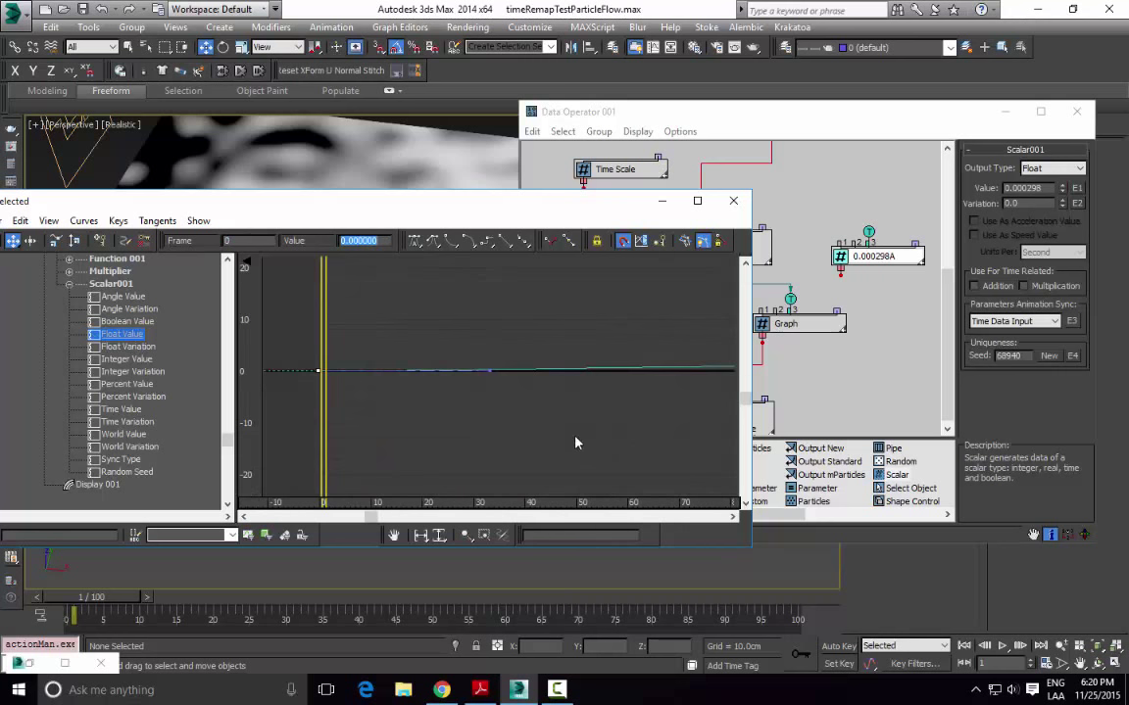
pyautogui.moveTo(705, 419); pyautogui.dragTo(622, 444, button='middle')
pyautogui.click(440, 536)
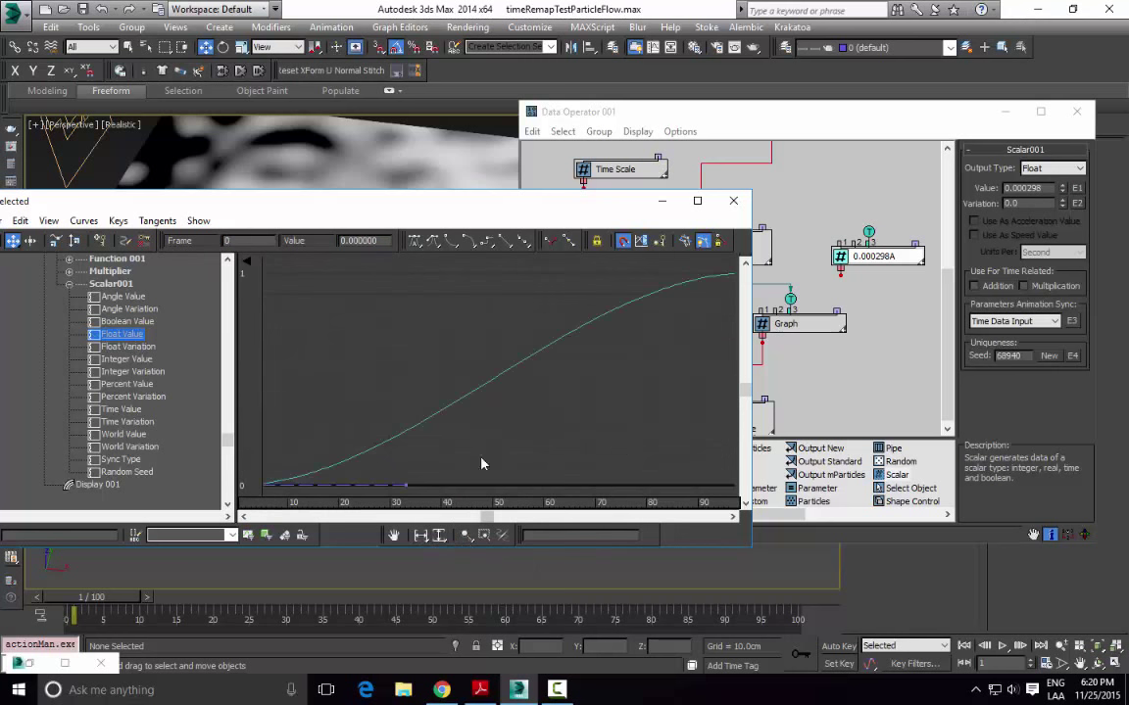
pyautogui.moveTo(565, 367); pyautogui.dragTo(425, 428, button='middle')
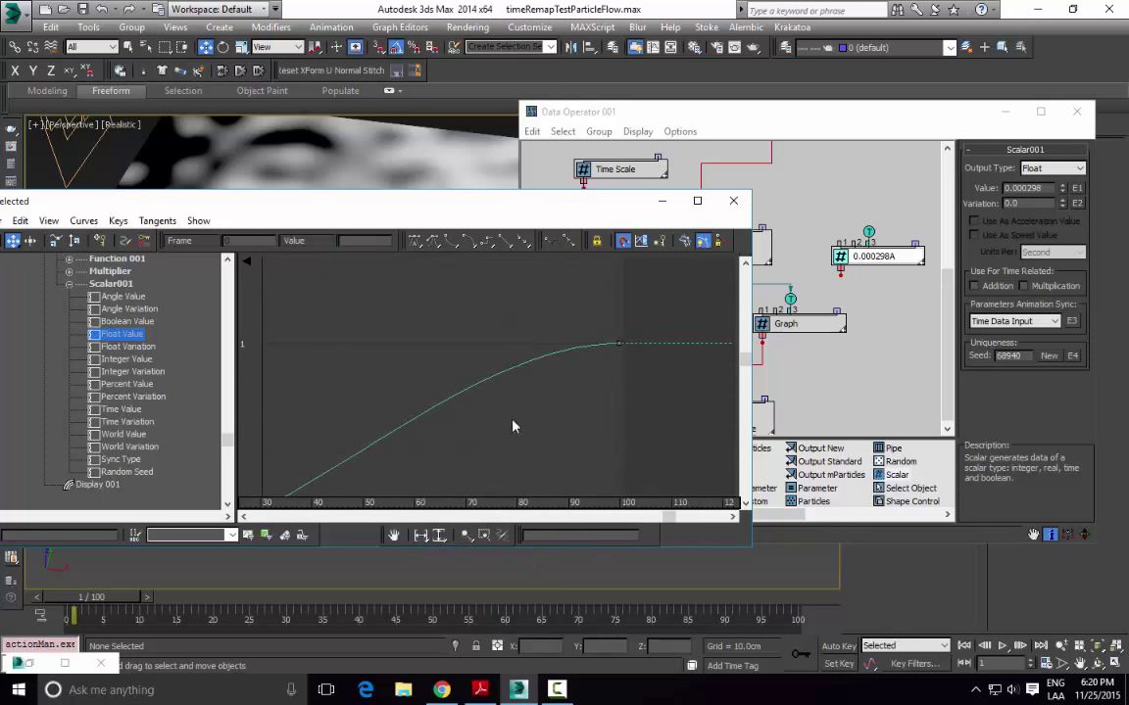
pyautogui.moveTo(513, 427); pyautogui.dragTo(512, 332, button='middle')
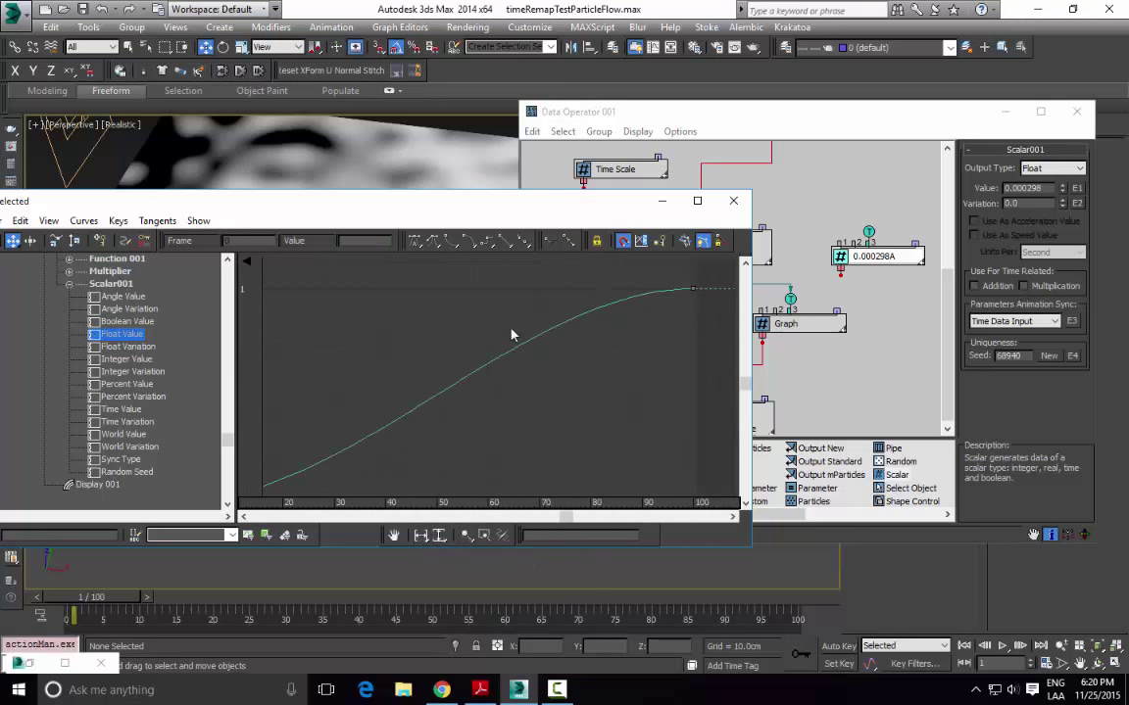
pyautogui.press('a')
pyautogui.click(600, 307)
pyautogui.moveTo(600, 337); pyautogui.dragTo(574, 417, button='middle')
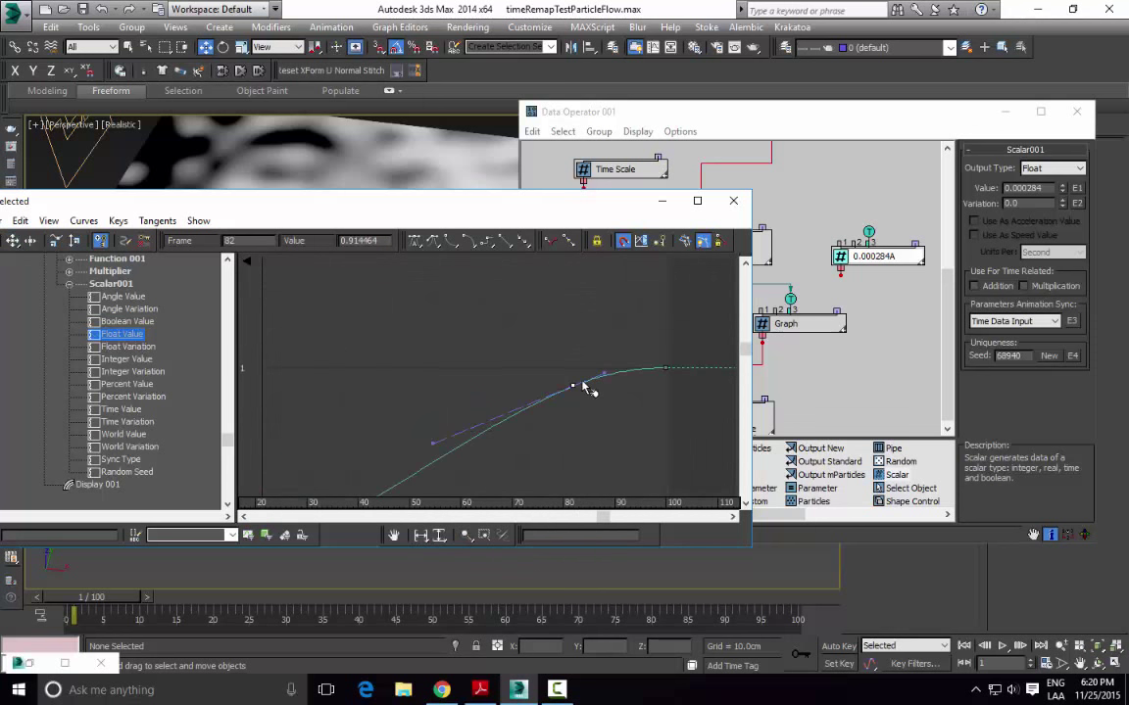
pyautogui.press('m')
pyautogui.moveTo(574, 386); pyautogui.dragTo(578, 305)
pyautogui.click(638, 310)
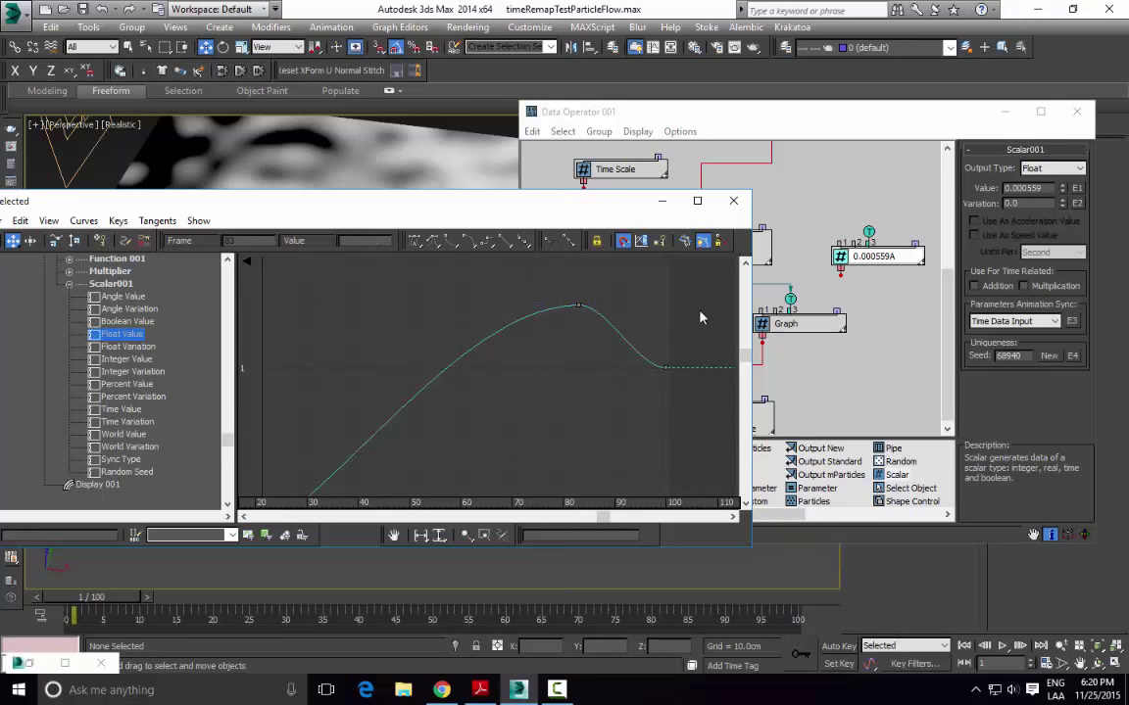
# Step: Close the curve editor and delete the unconnected Scalar001 operator from the data flow
pyautogui.click(733, 205)
pyautogui.moveTo(873, 264); pyautogui.dragTo(803, 265)
pyautogui.rightClick(804, 265)
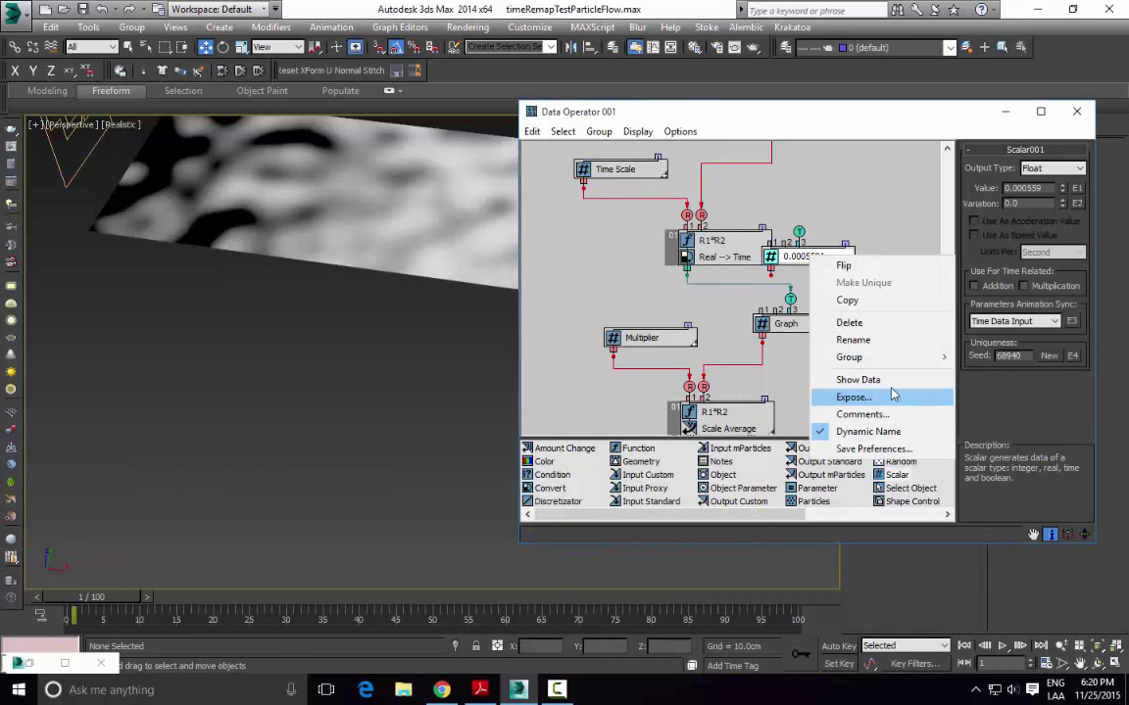
pyautogui.click(799, 290)
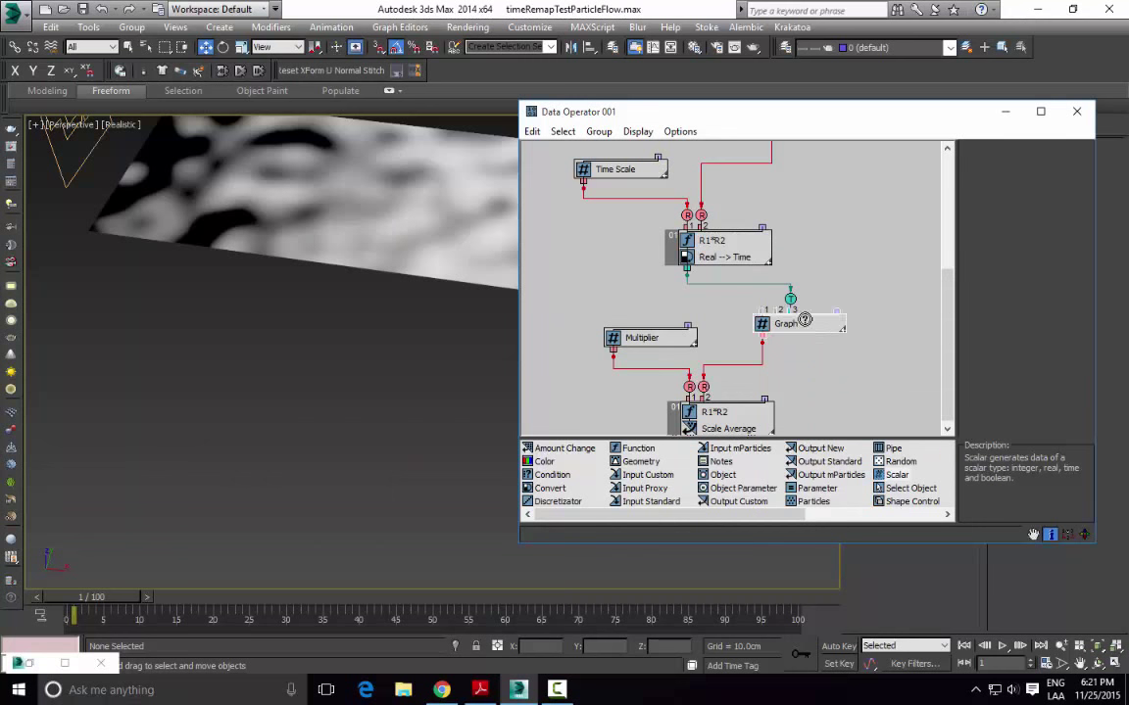
# Step: Nudge the Graph and Multiplier operators into place in the data flow and display Multiplier's parameters
pyautogui.click(784, 327)
pyautogui.moveTo(785, 330); pyautogui.dragTo(782, 325)
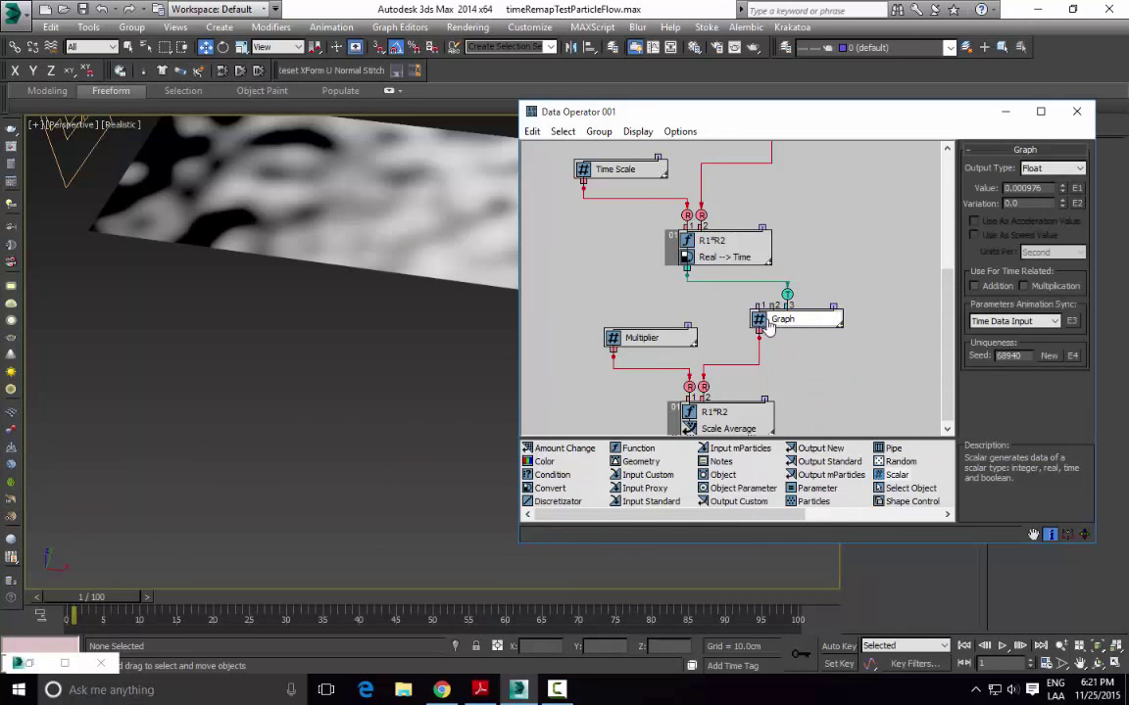
pyautogui.moveTo(674, 314); pyautogui.dragTo(663, 291)
pyautogui.moveTo(806, 282); pyautogui.dragTo(817, 305, button='middle')
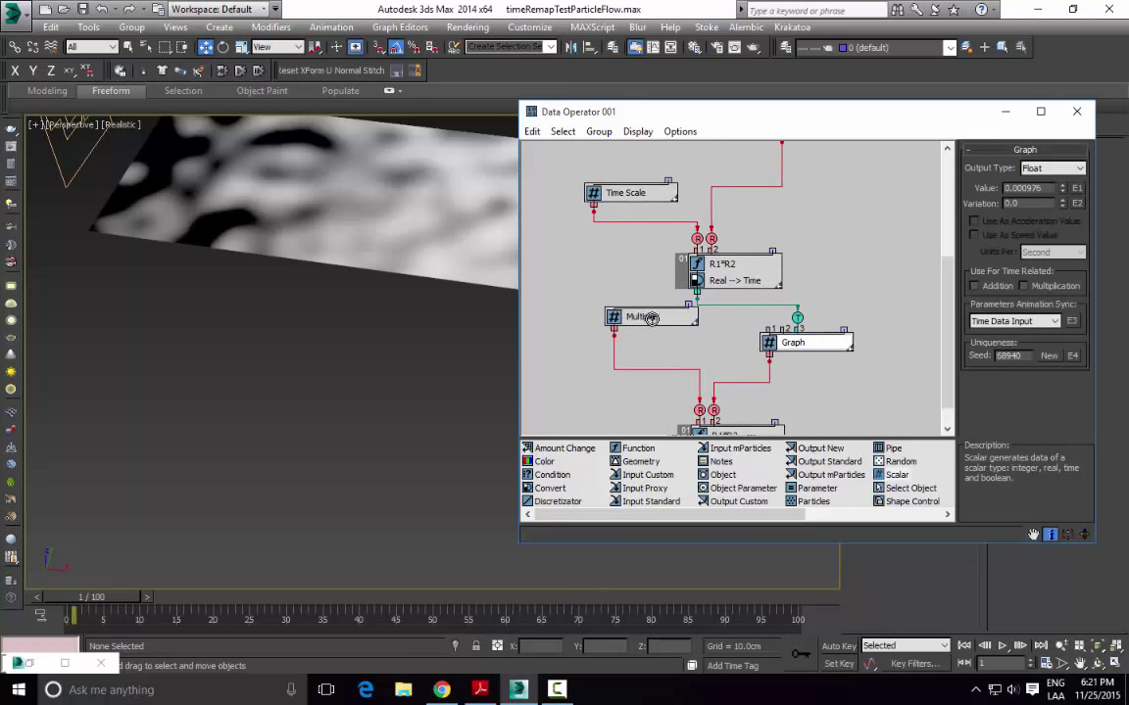
pyautogui.moveTo(650, 319); pyautogui.dragTo(647, 347)
pyautogui.moveTo(789, 303); pyautogui.dragTo(732, 387, button='middle')
pyautogui.moveTo(777, 240); pyautogui.dragTo(817, 238, button='middle')
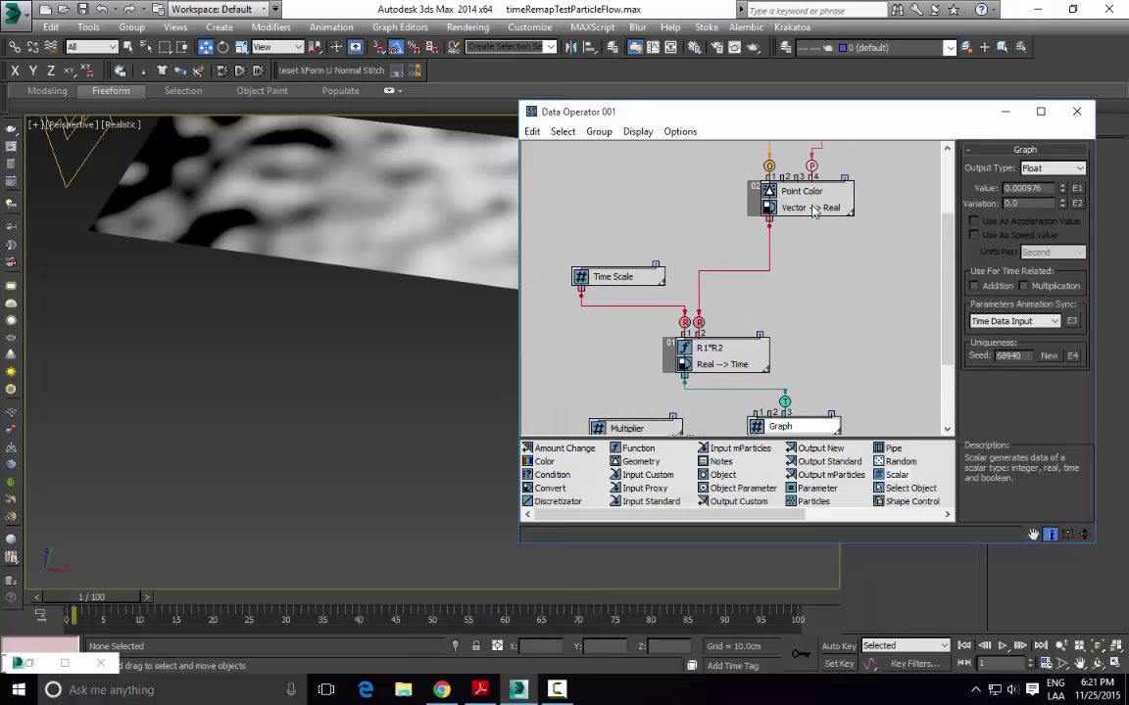
pyautogui.moveTo(755, 275); pyautogui.dragTo(734, 82, button='middle')
pyautogui.click(611, 238)
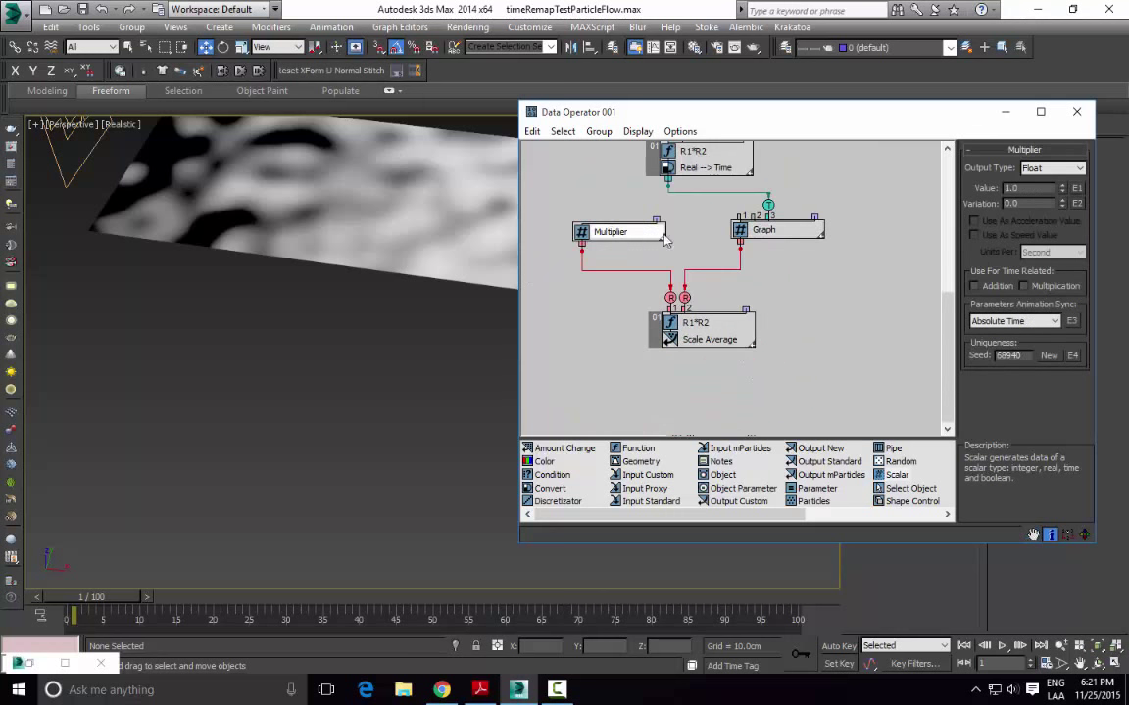
# Step: Scrub the animation to frame 47 and examine the box particles' sizes across the plane
pyautogui.moveTo(404, 280); pyautogui.dragTo(363, 454, button='middle')
pyautogui.moveTo(130, 596); pyautogui.dragTo(374, 598)
pyautogui.moveTo(307, 423); pyautogui.dragTo(158, 440, button='middle')
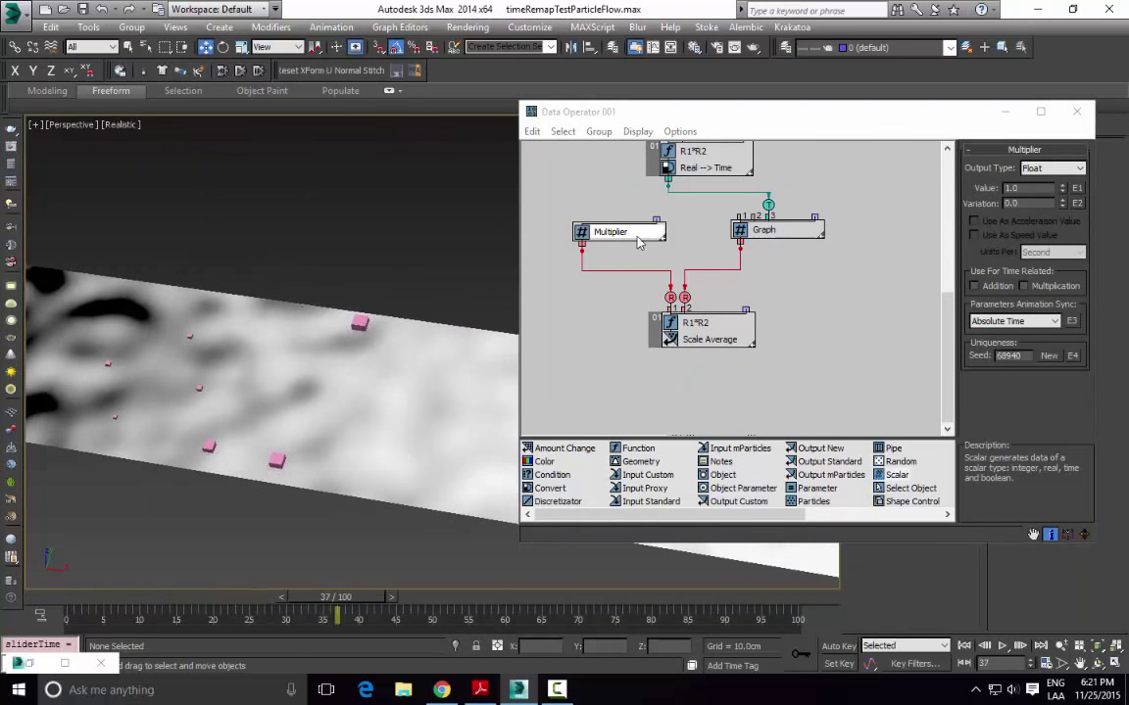
pyautogui.moveTo(340, 602); pyautogui.dragTo(415, 599)
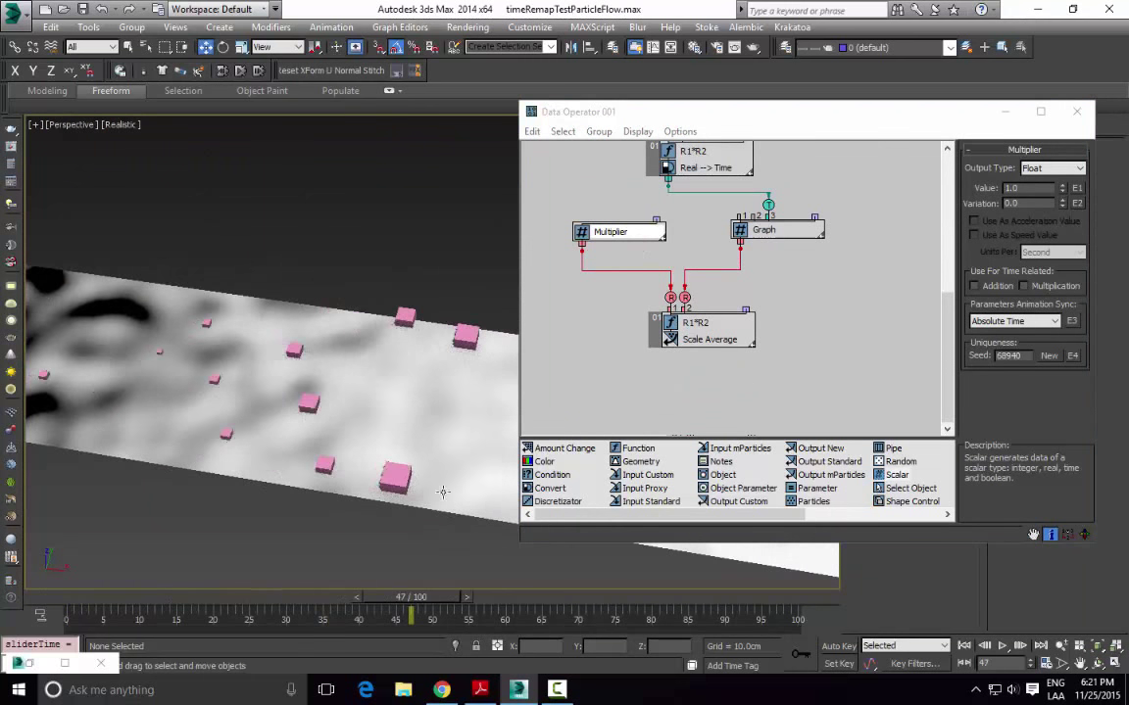
pyautogui.moveTo(445, 491); pyautogui.dragTo(361, 496, button='middle')
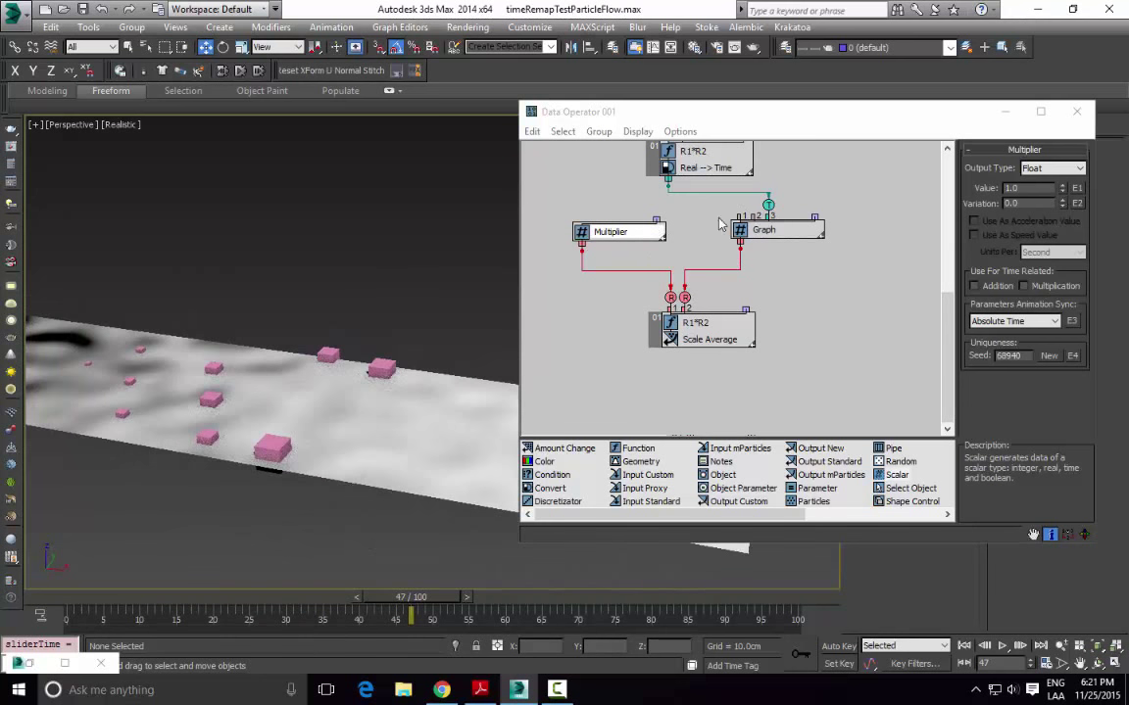
# Step: Display the Graph operator's animation curve, examine its keys at the peak and the end, and minimize the curve editor
pyautogui.moveTo(743, 215); pyautogui.dragTo(750, 225)
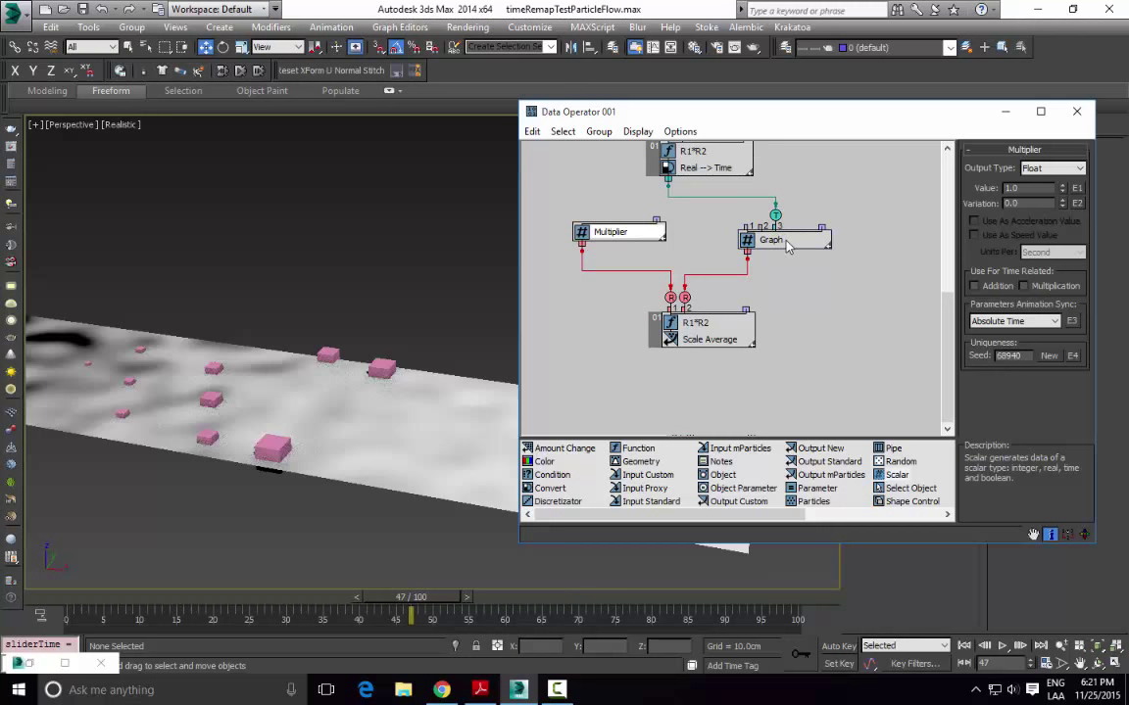
pyautogui.doubleClick(44, 666)
pyautogui.click(688, 163)
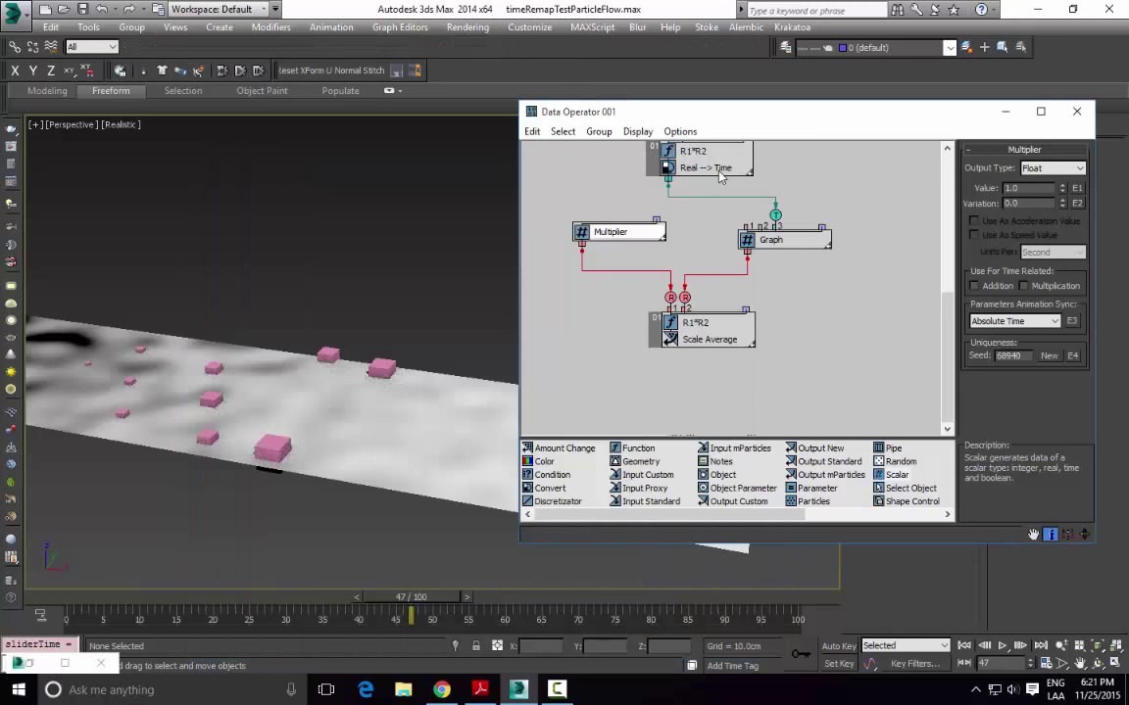
pyautogui.click(774, 239)
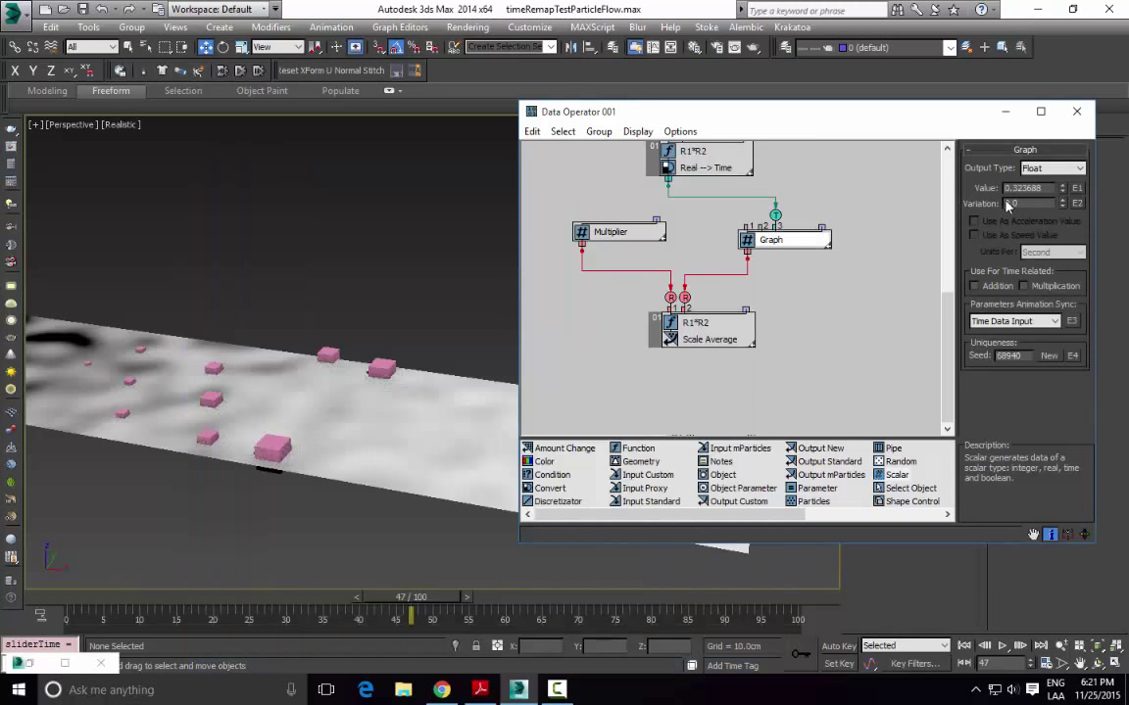
pyautogui.rightClick(1007, 204)
pyautogui.click(943, 410)
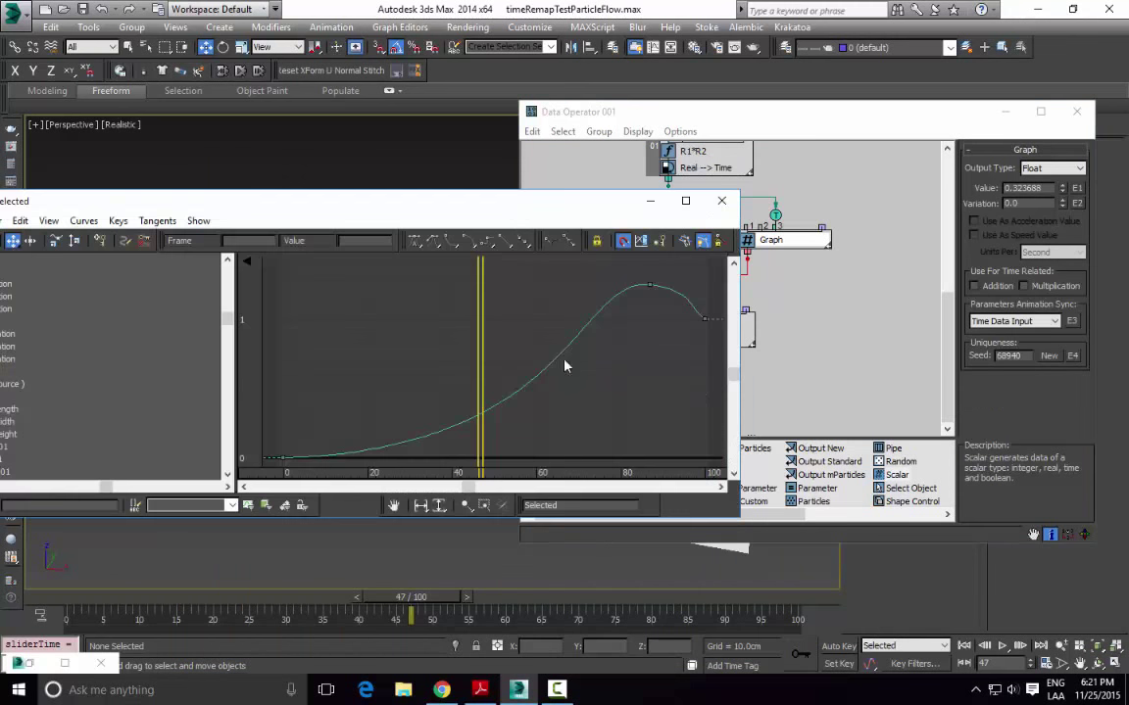
pyautogui.moveTo(622, 339); pyautogui.dragTo(483, 377, button='middle')
pyautogui.moveTo(486, 309); pyautogui.dragTo(539, 357)
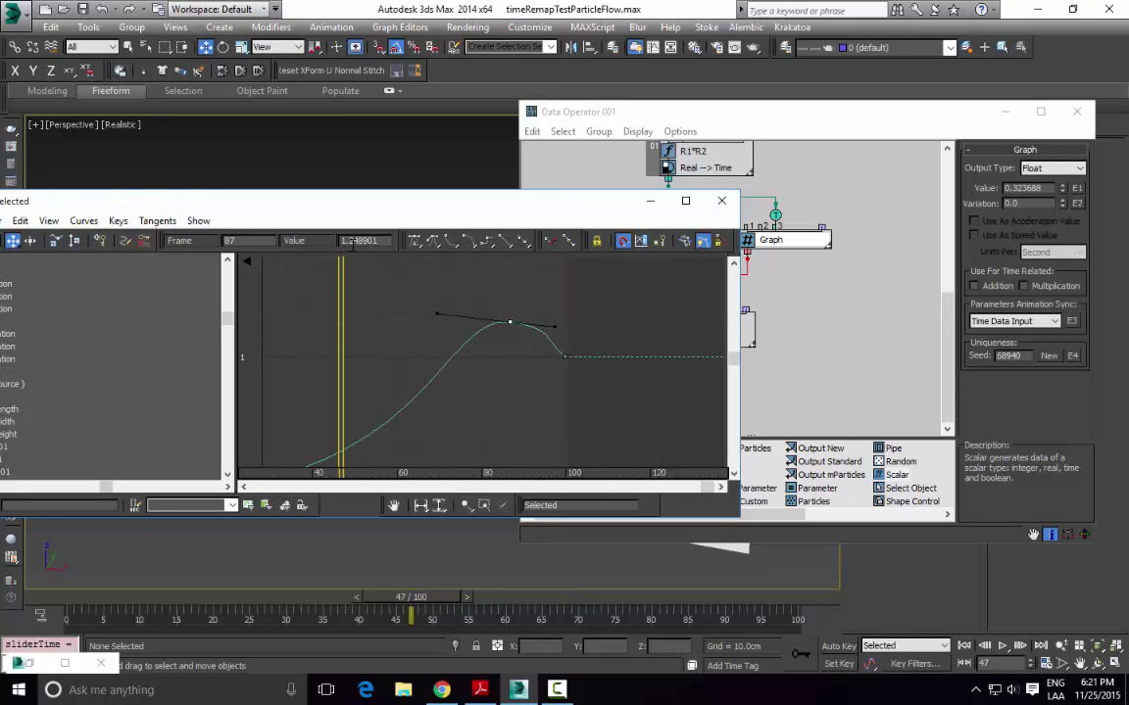
pyautogui.click(565, 356)
pyautogui.click(650, 202)
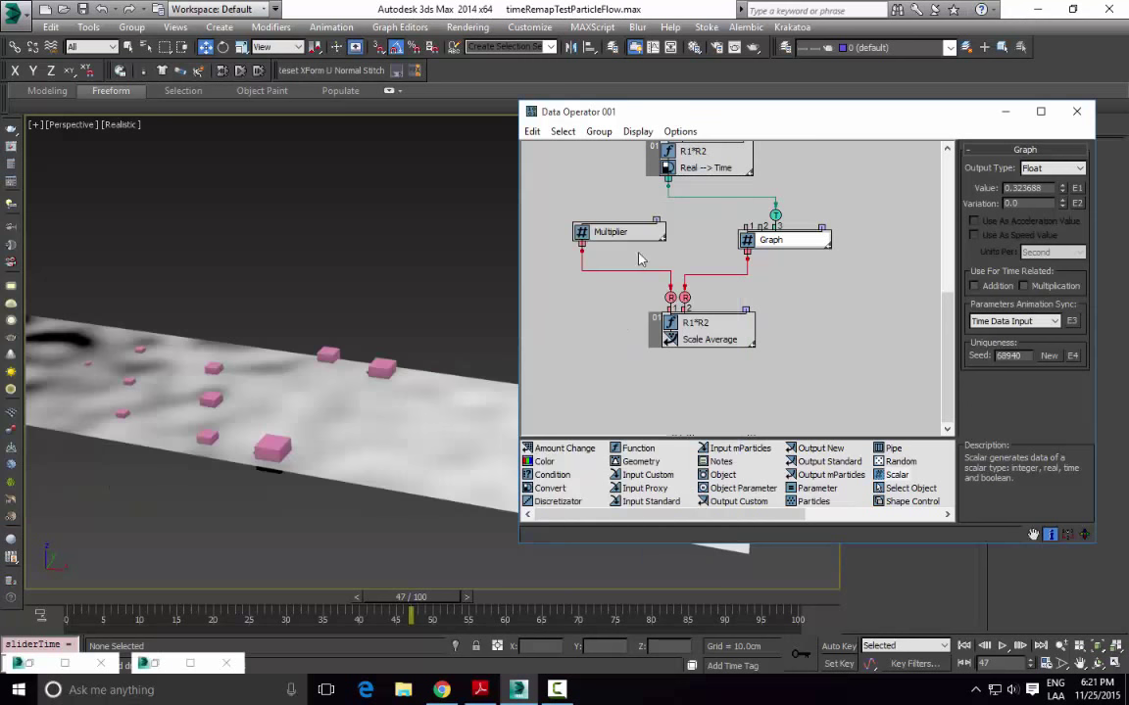
# Step: Advance the animation to frame 76 and set the Multiplier operator's value to 2
pyautogui.moveTo(402, 600); pyautogui.dragTo(476, 600)
pyautogui.moveTo(378, 419); pyautogui.dragTo(129, 404, button='middle')
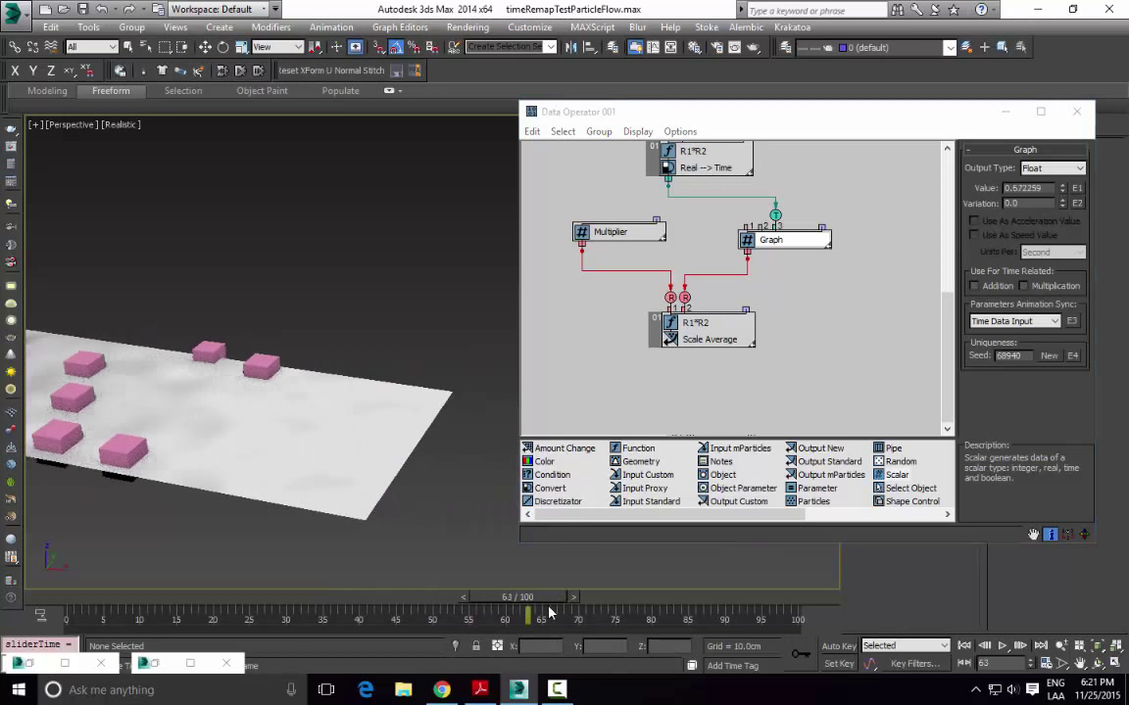
pyautogui.click(584, 232)
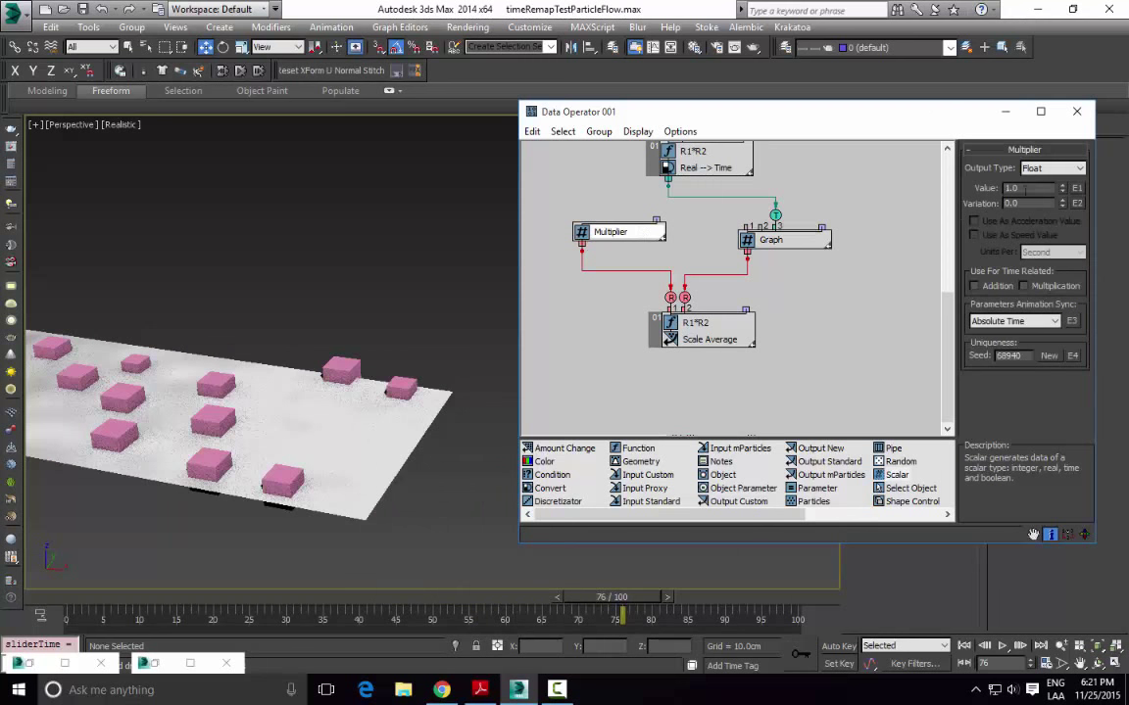
pyautogui.moveTo(1025, 188); pyautogui.dragTo(874, 207)
pyautogui.write('2')
pyautogui.press('Return')
# Step: Scrub the animation to frame 58 to examine the scale of the box particles
pyautogui.moveTo(308, 464); pyautogui.dragTo(379, 463, button='middle')
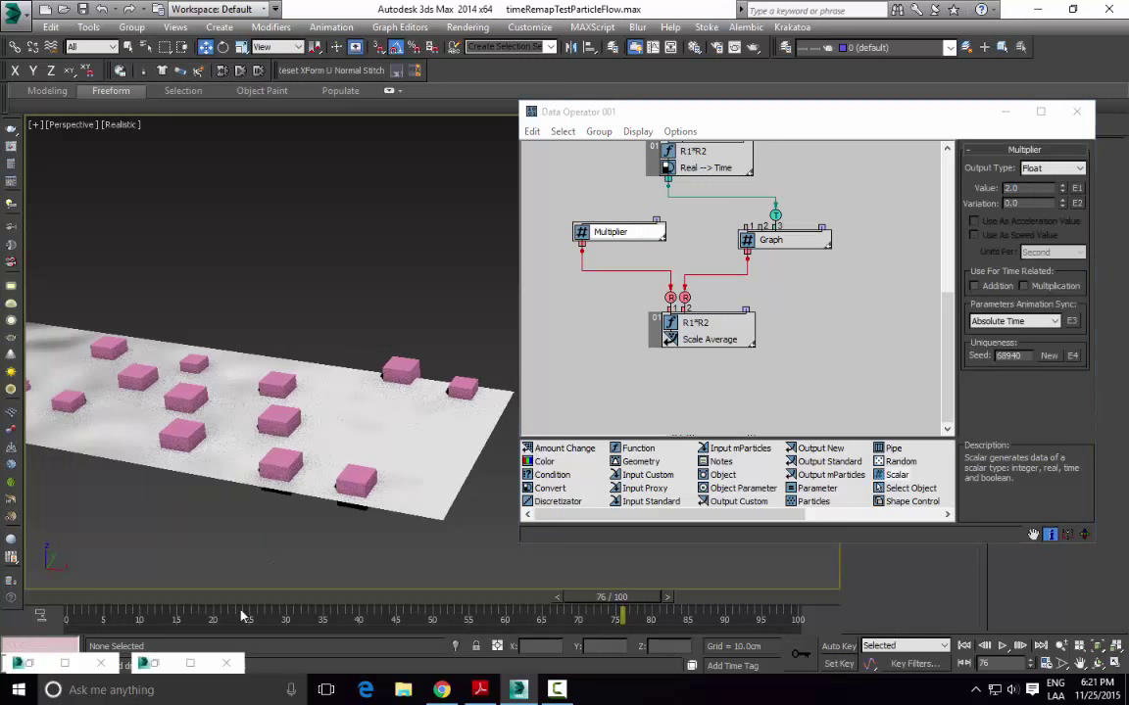
pyautogui.moveTo(244, 615); pyautogui.dragTo(490, 595)
pyautogui.press('w')
# Step: Set the Multiplier operator's value to 1
pyautogui.doubleClick(1022, 190)
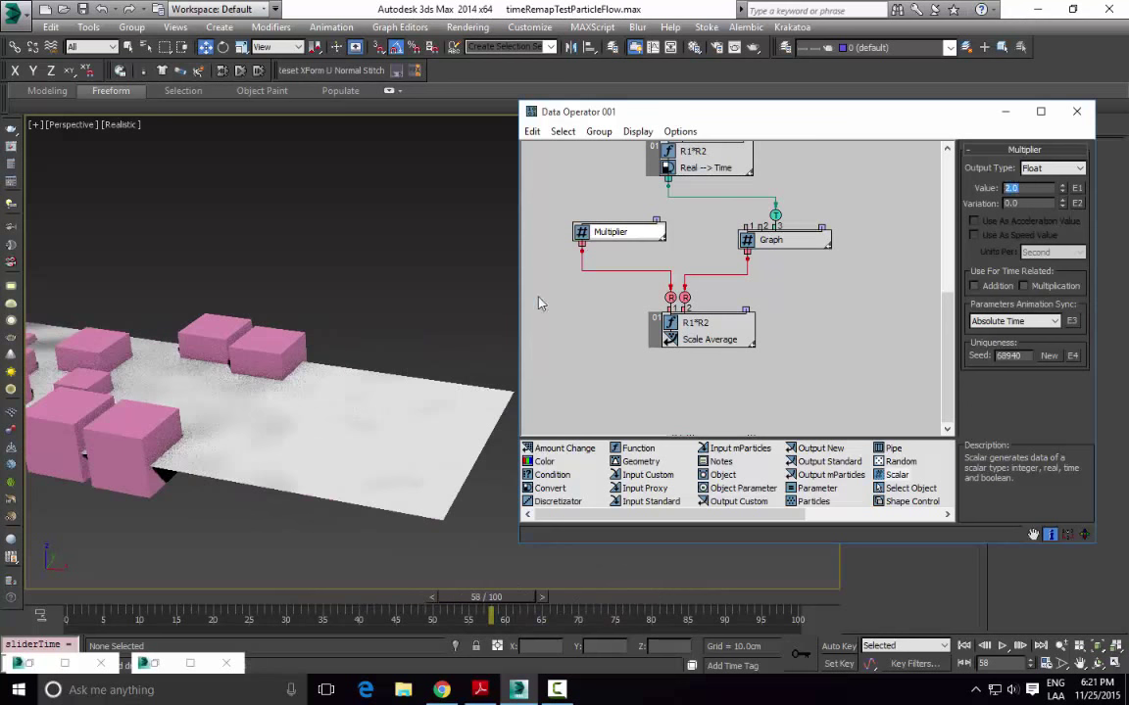
pyautogui.write('1')
pyautogui.press('Return')
# Step: Scrub through the animation to review the particle sizes and display the Scale Average output's settings
pyautogui.moveTo(479, 353); pyautogui.dragTo(477, 450, button='middle')
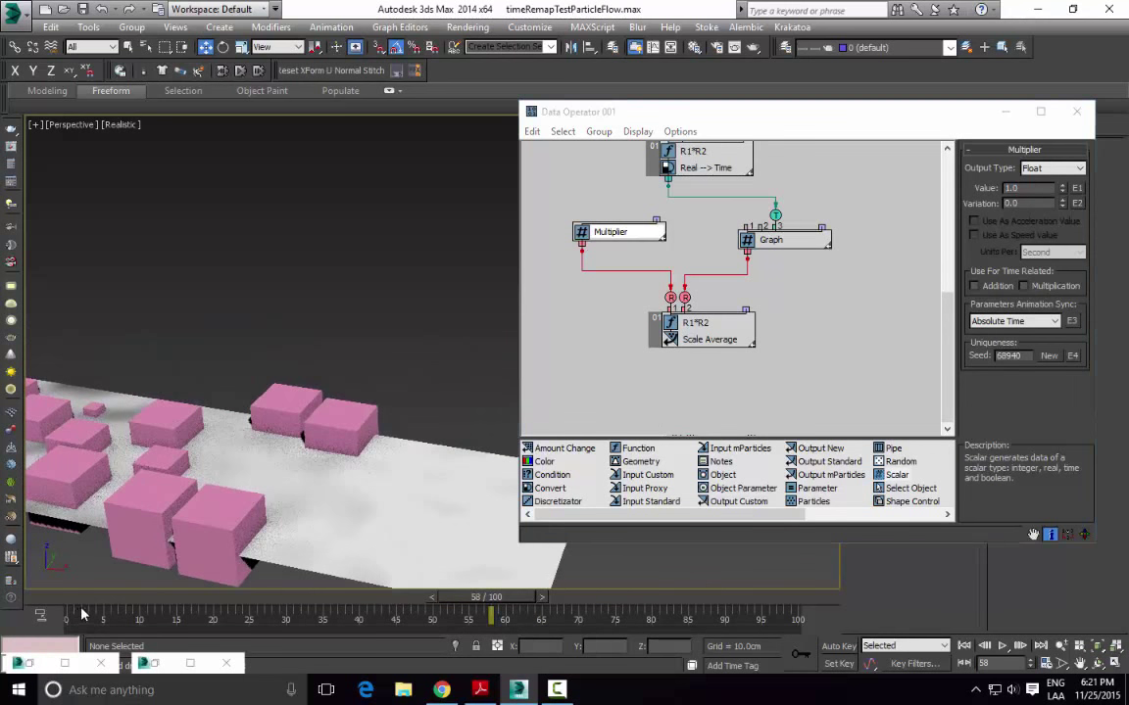
pyautogui.moveTo(112, 604); pyautogui.dragTo(424, 595)
pyautogui.moveTo(250, 387); pyautogui.dragTo(315, 330, button='middle')
pyautogui.click(731, 348)
# Step: View the whole plane from different angles and scrub to frame 28 to examine how the particles grow
pyautogui.keyDown('alt'); pyautogui.moveTo(377, 377); pyautogui.dragTo(381, 326, button='middle'); pyautogui.keyUp('alt')
pyautogui.scroll(-3, 378, 324)
pyautogui.keyDown('alt'); pyautogui.moveTo(343, 421); pyautogui.dragTo(303, 515, button='middle'); pyautogui.keyUp('alt')
pyautogui.moveTo(84, 603); pyautogui.dragTo(272, 562)
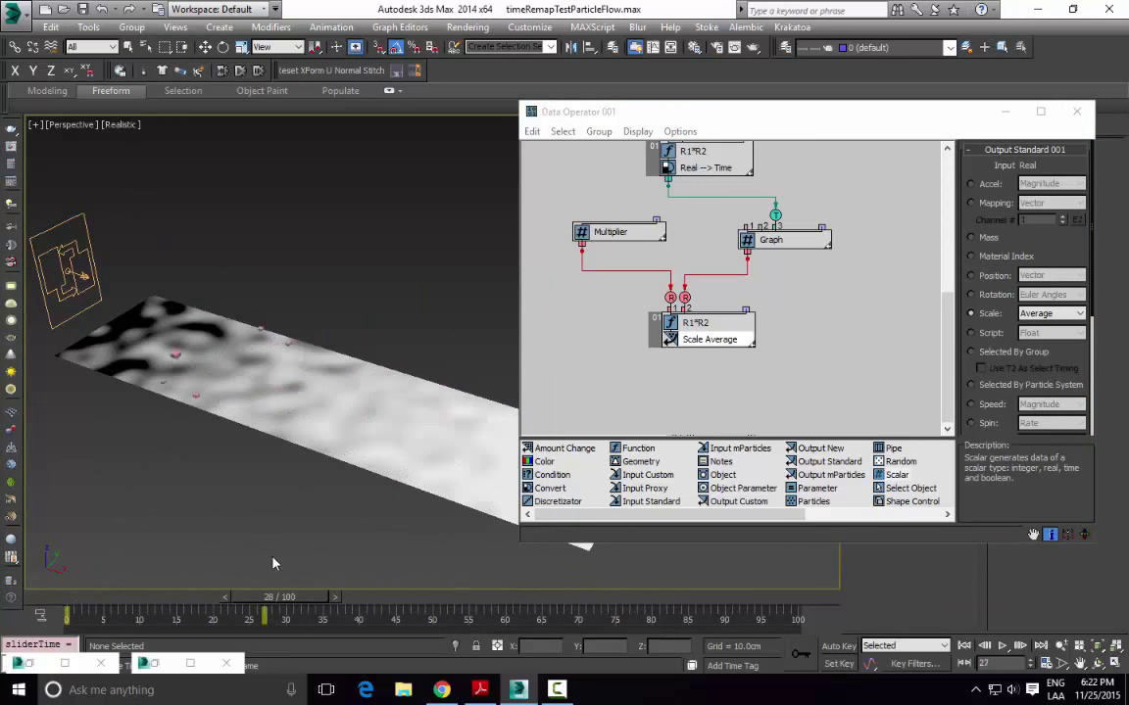
pyautogui.keyDown('alt'); pyautogui.moveTo(338, 391); pyautogui.dragTo(299, 435, button='middle'); pyautogui.keyUp('alt')
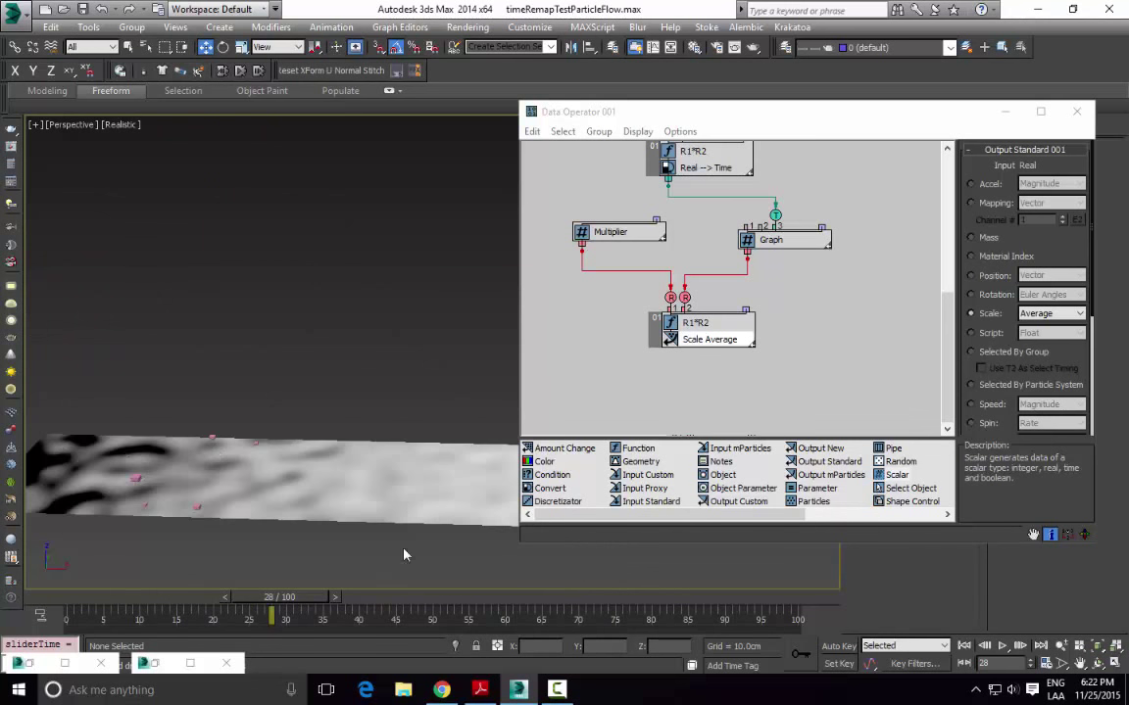
# Step: Scrub to frame 65, review the data flow between the Time Scale and Scale Average operators, and close the data flow
pyautogui.moveTo(329, 596); pyautogui.dragTo(580, 578)
pyautogui.moveTo(363, 421); pyautogui.dragTo(329, 446, button='middle')
pyautogui.moveTo(720, 228); pyautogui.dragTo(756, 294, button='middle')
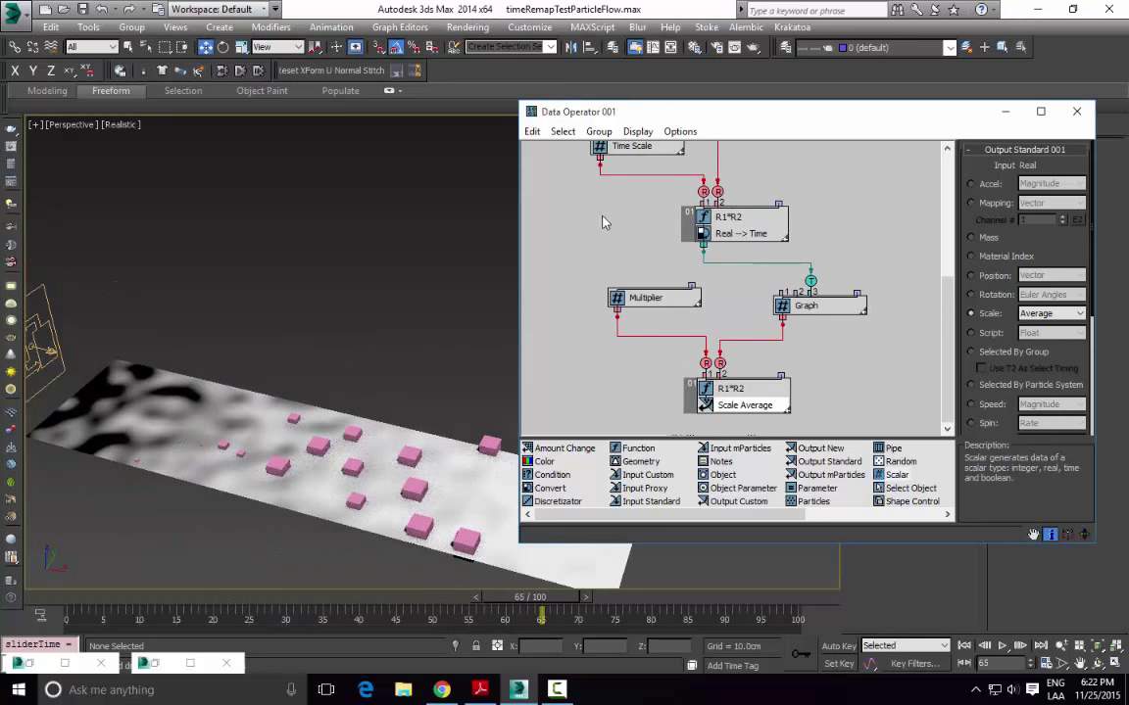
pyautogui.moveTo(660, 239); pyautogui.dragTo(632, 292, button='middle')
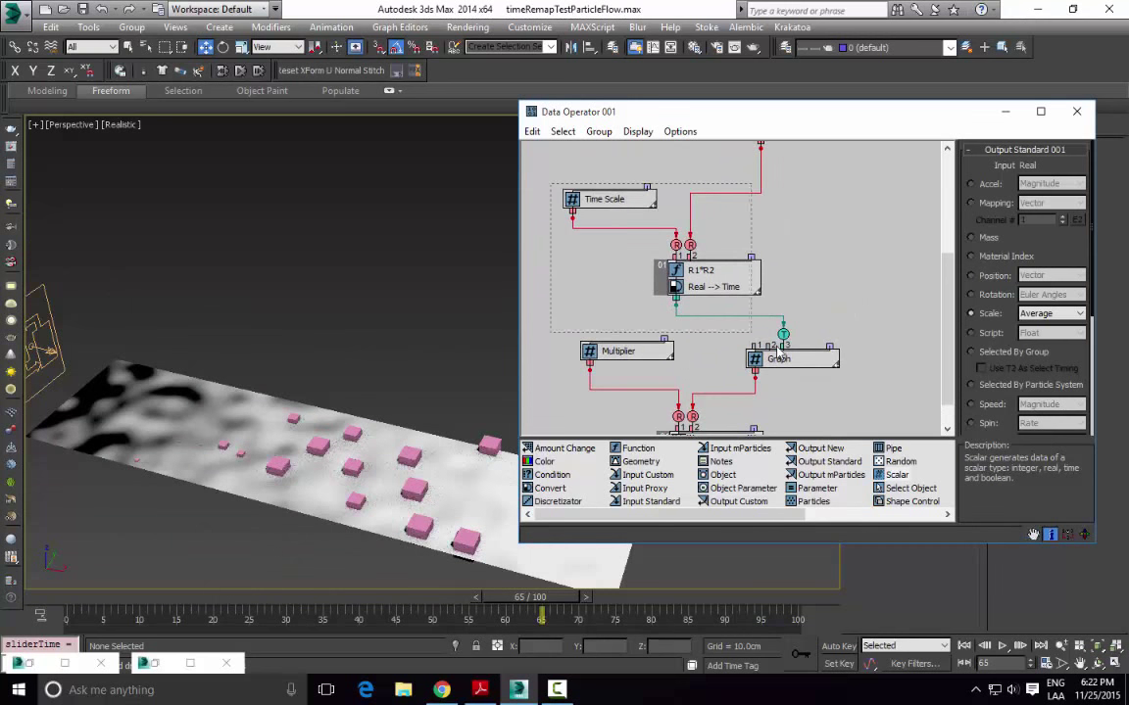
pyautogui.moveTo(777, 350); pyautogui.dragTo(870, 412)
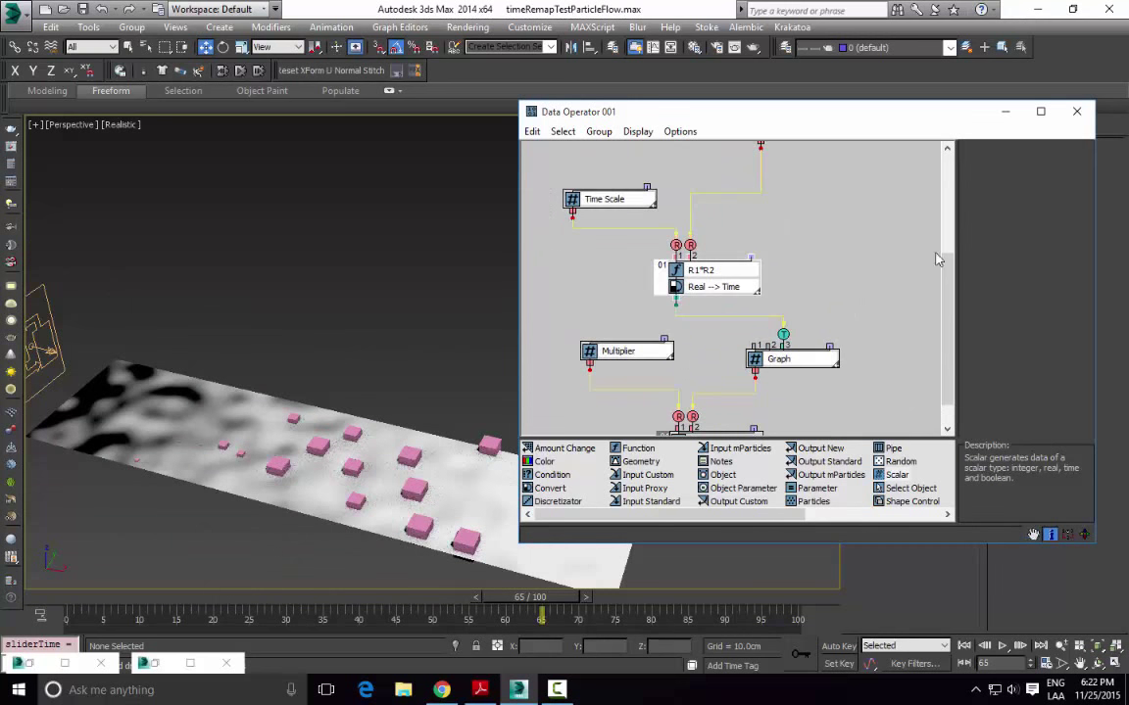
pyautogui.click(1081, 111)
# Step: Select the PF Source icon and scrub to frame 54 to examine the particle sizes along the plane from several angles
pyautogui.keyDown('alt'); pyautogui.moveTo(463, 453); pyautogui.dragTo(473, 416, button='middle'); pyautogui.keyUp('alt')
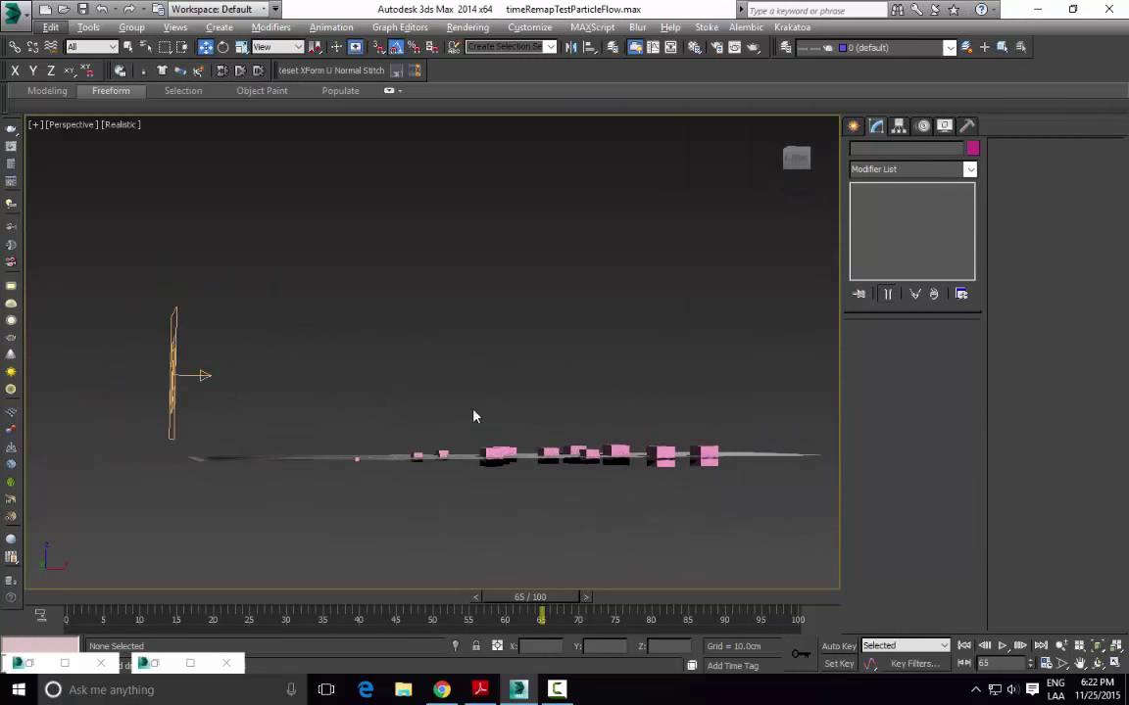
pyautogui.click(167, 380)
pyautogui.keyDown('alt'); pyautogui.moveTo(168, 381); pyautogui.dragTo(274, 544, button='middle'); pyautogui.keyUp('alt')
pyautogui.moveTo(73, 599); pyautogui.dragTo(480, 557)
pyautogui.moveTo(508, 520)
pyautogui.keyDown('alt'); pyautogui.mouseDown(button='middle')
pyautogui.moveTo(464, 461)
pyautogui.moveTo(481, 383)
pyautogui.moveTo(638, 489)
pyautogui.mouseUp(button='middle'); pyautogui.keyUp('alt')
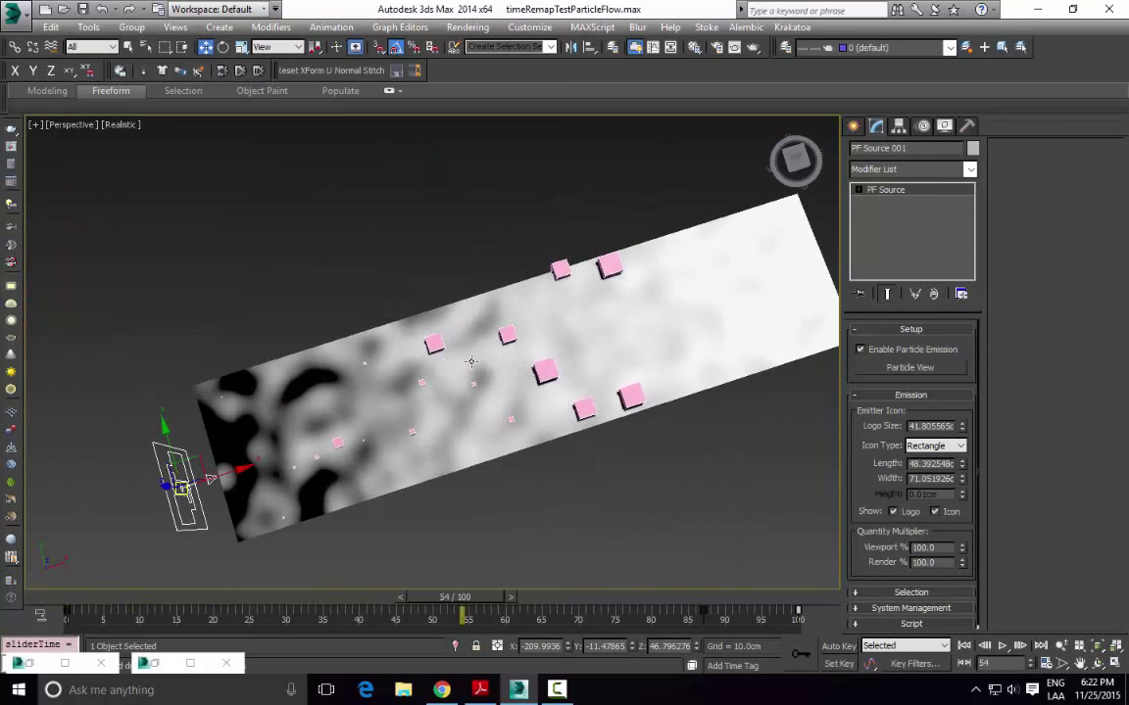
pyautogui.moveTo(471, 365); pyautogui.dragTo(479, 428, button='middle')
pyautogui.moveTo(565, 399)
pyautogui.mouseDown(button='middle')
pyautogui.moveTo(483, 390)
pyautogui.moveTo(462, 366)
pyautogui.moveTo(521, 410)
pyautogui.mouseUp(button='middle')
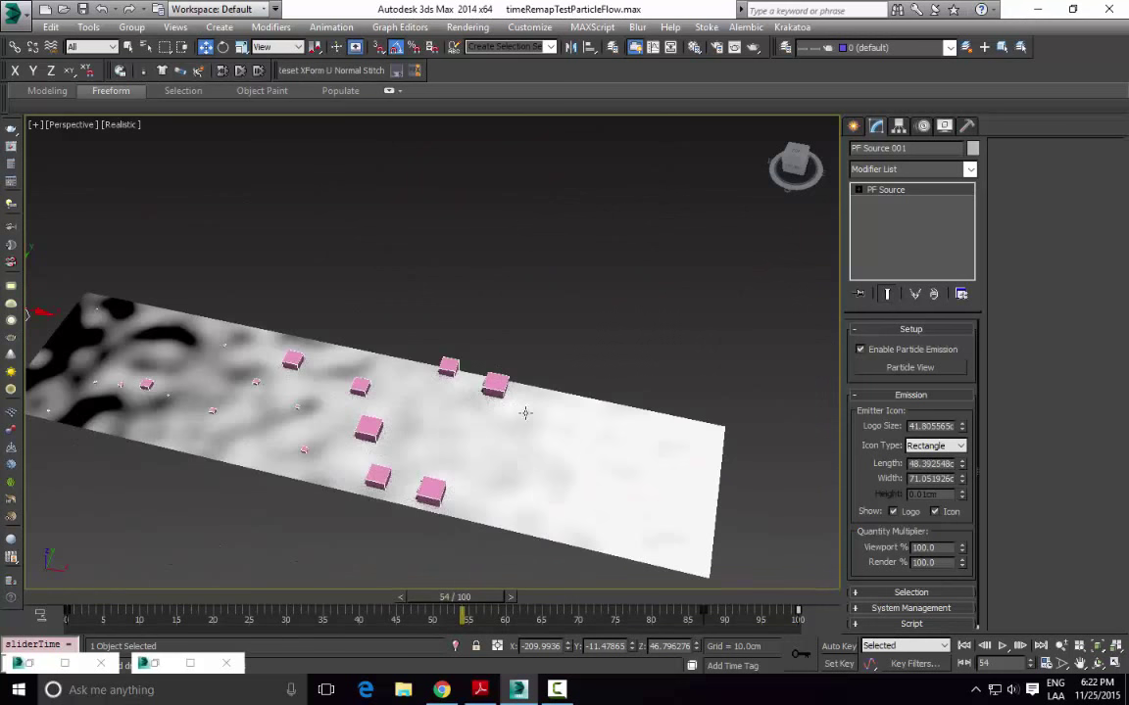
# Step: Select the plane and level the tangent handles of the curve key at frame 87, then close the curve display
pyautogui.click(532, 486)
pyautogui.moveTo(393, 420); pyautogui.dragTo(505, 403, button='middle')
pyautogui.click(165, 663)
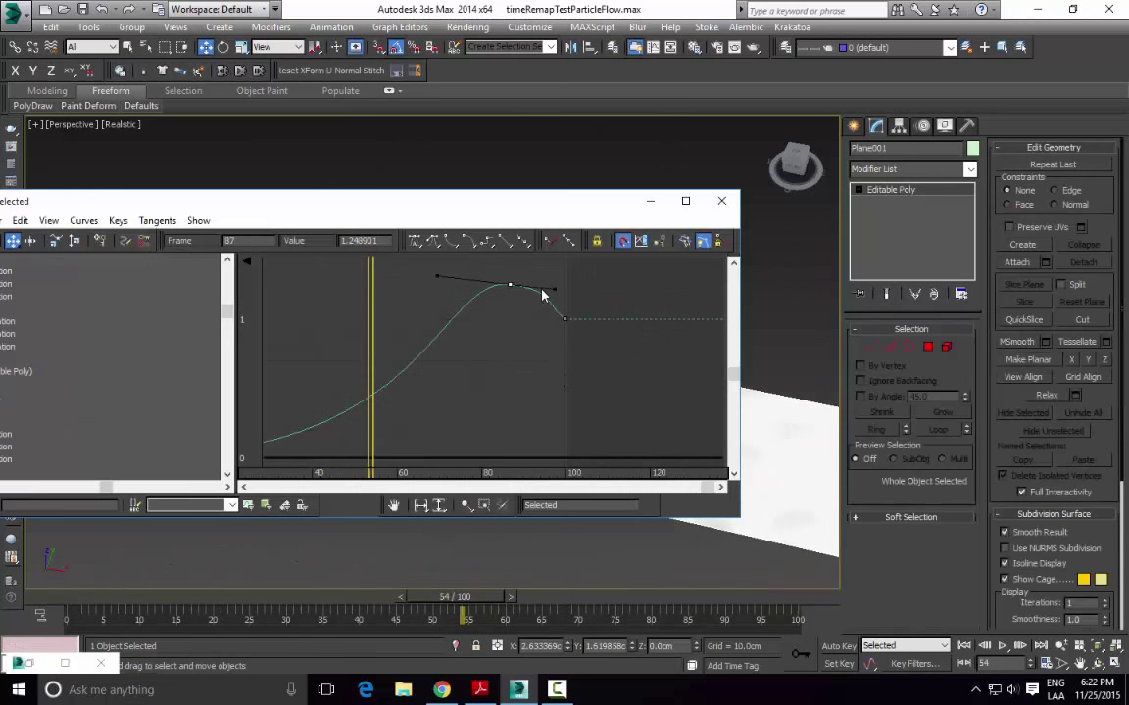
pyautogui.moveTo(554, 289); pyautogui.dragTo(557, 285)
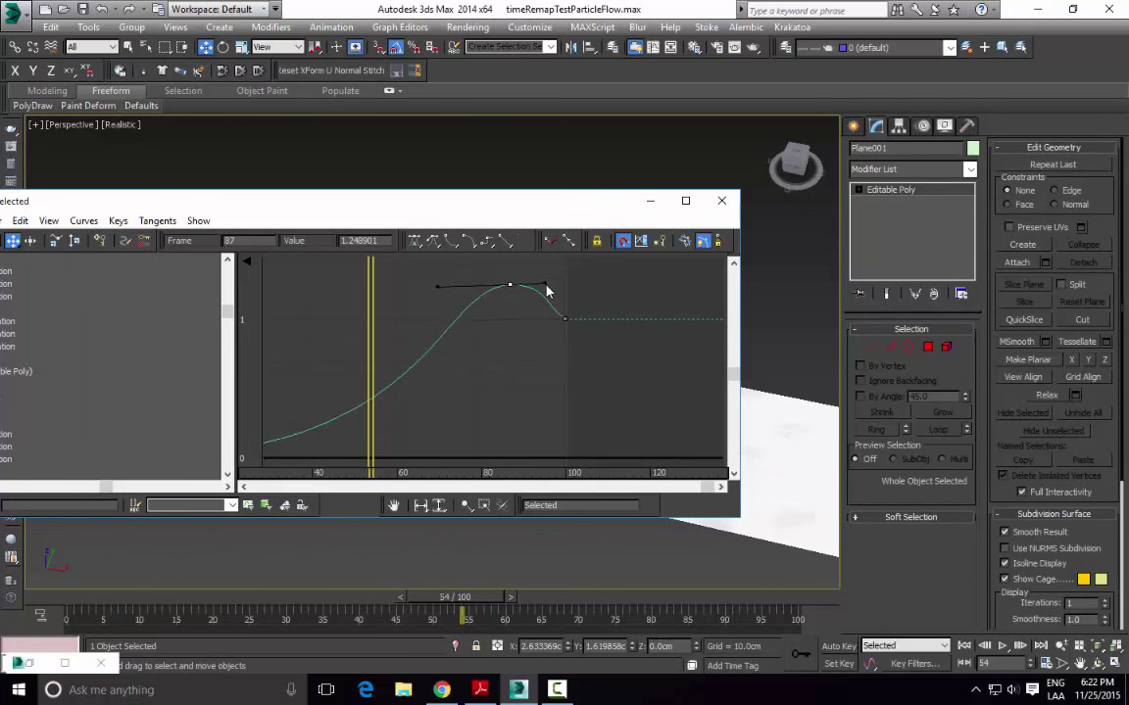
pyautogui.click(723, 207)
# Step: Review the plane material's Gradient Ramp settings down to its output colour map and close the material settings
pyautogui.keyDown('alt'); pyautogui.moveTo(490, 233); pyautogui.dragTo(559, 291, button='middle'); pyautogui.keyUp('alt')
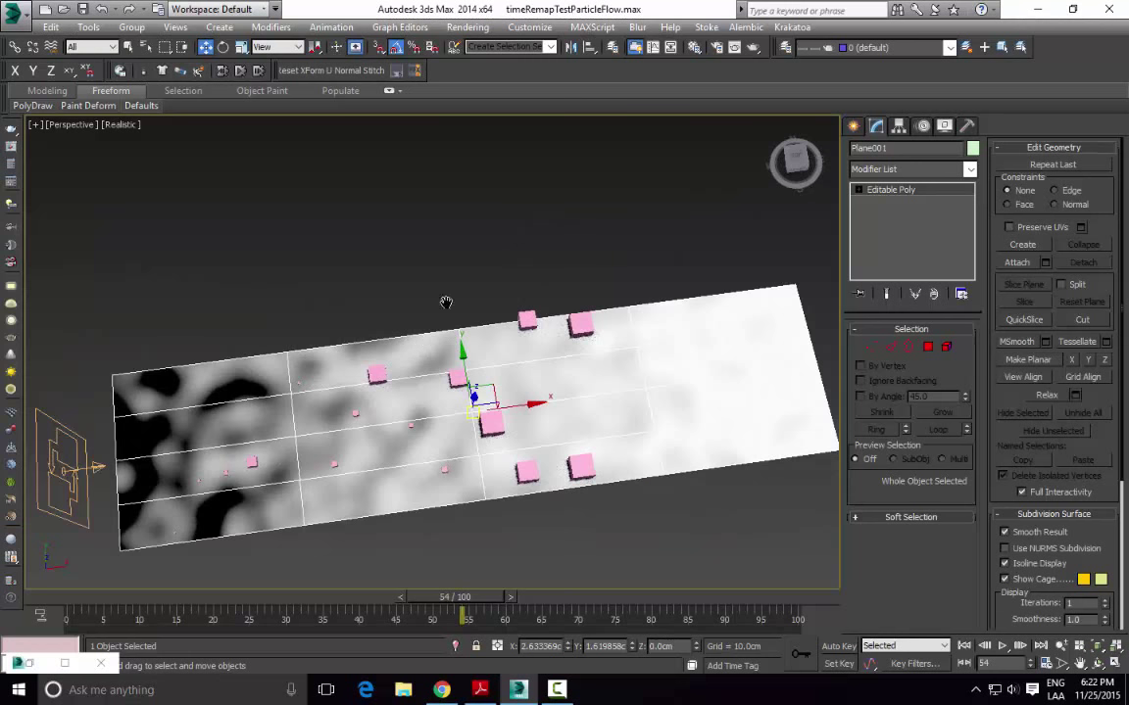
pyautogui.moveTo(446, 305); pyautogui.dragTo(542, 336, button='middle')
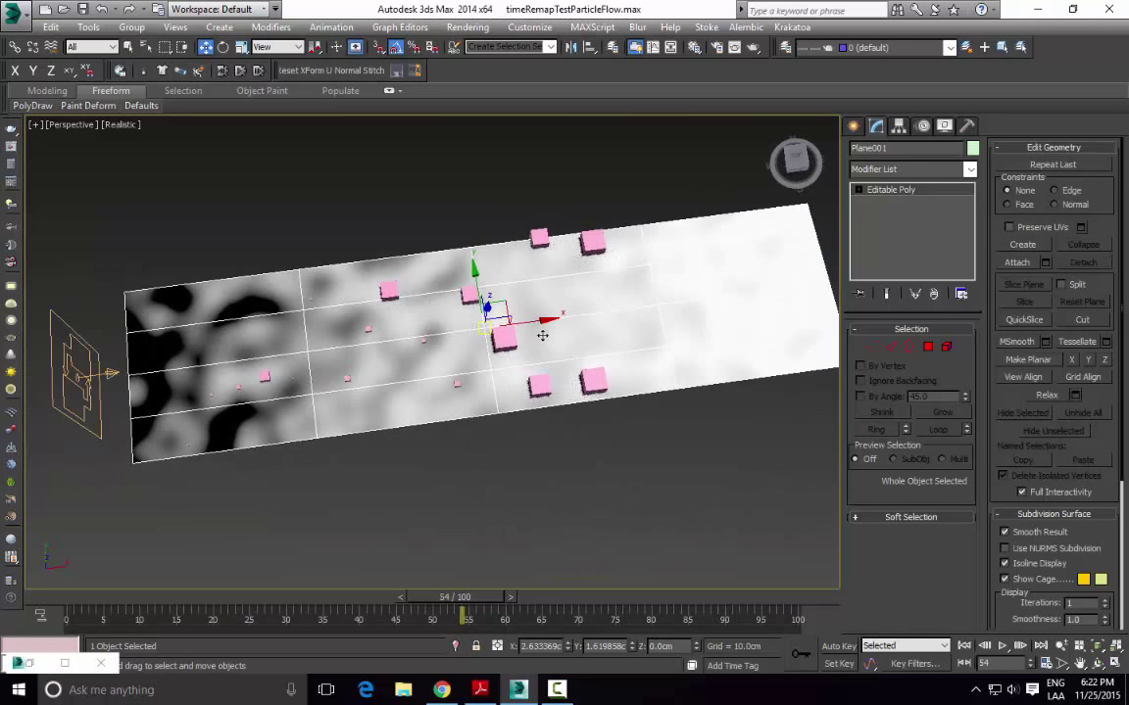
pyautogui.press('m')
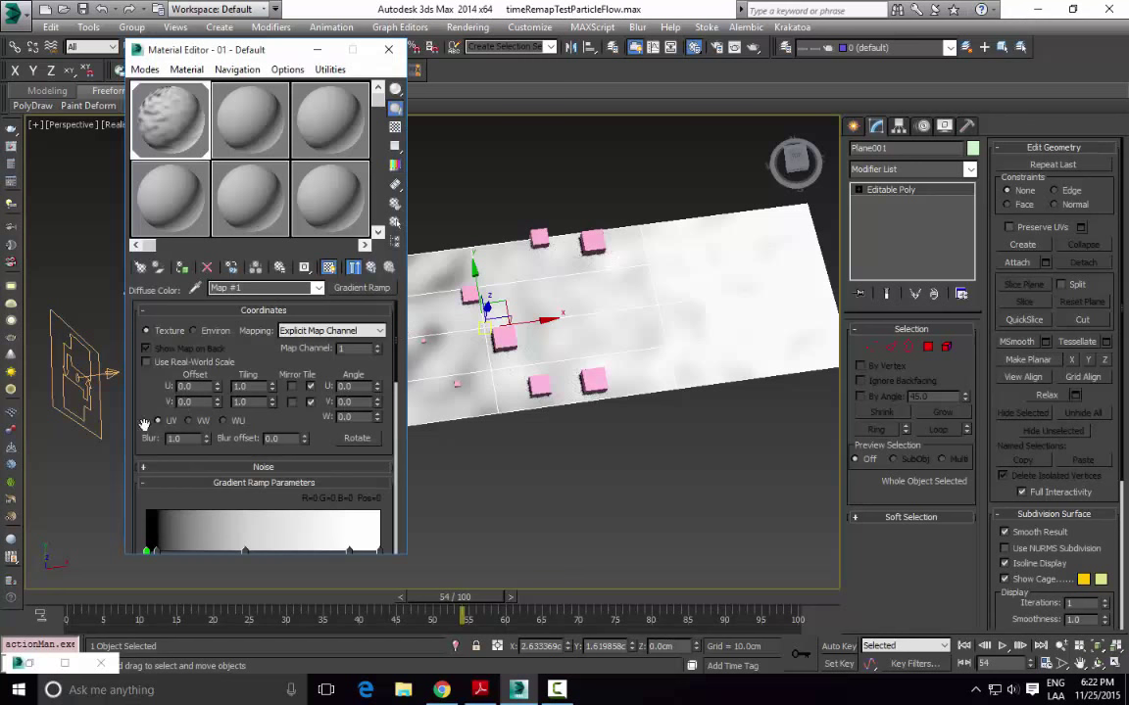
pyautogui.moveTo(145, 424); pyautogui.dragTo(193, 165)
pyautogui.moveTo(275, 474); pyautogui.dragTo(329, 208)
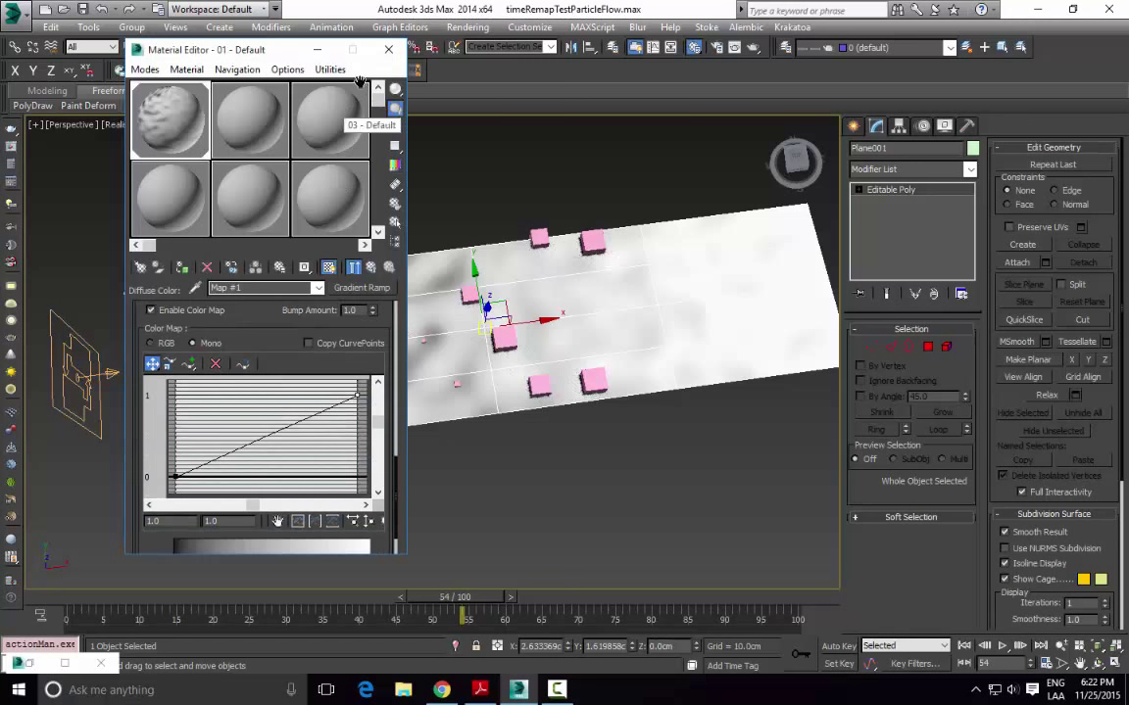
pyautogui.click(389, 49)
# Step: Deselect the plane, examine the particles along it, and look over the Event 001 operators in Particle View
pyautogui.moveTo(511, 198); pyautogui.dragTo(512, 244, button='middle')
pyautogui.click(511, 244)
pyautogui.keyDown('alt'); pyautogui.moveTo(522, 438); pyautogui.dragTo(461, 532, button='middle'); pyautogui.keyUp('alt')
pyautogui.moveTo(423, 366); pyautogui.dragTo(508, 283, button='middle')
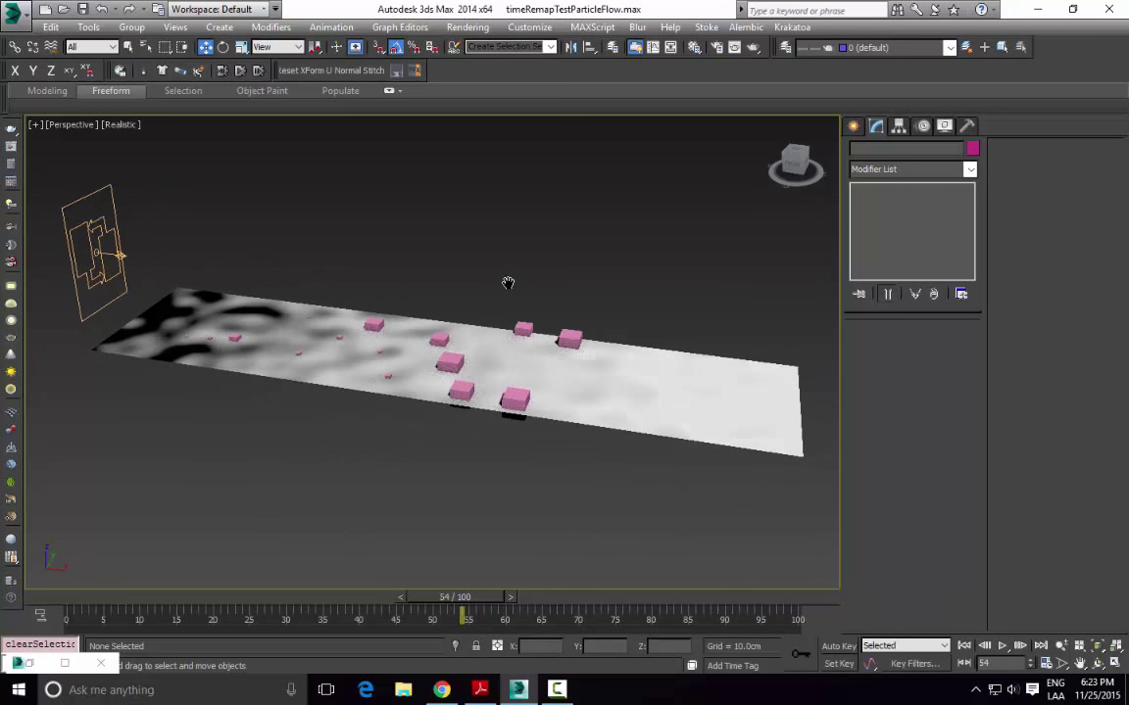
pyautogui.keyDown('alt'); pyautogui.moveTo(592, 340); pyautogui.dragTo(553, 365, button='middle'); pyautogui.keyUp('alt')
pyautogui.keyDown('alt'); pyautogui.moveTo(522, 420); pyautogui.dragTo(521, 364, button='middle'); pyautogui.keyUp('alt')
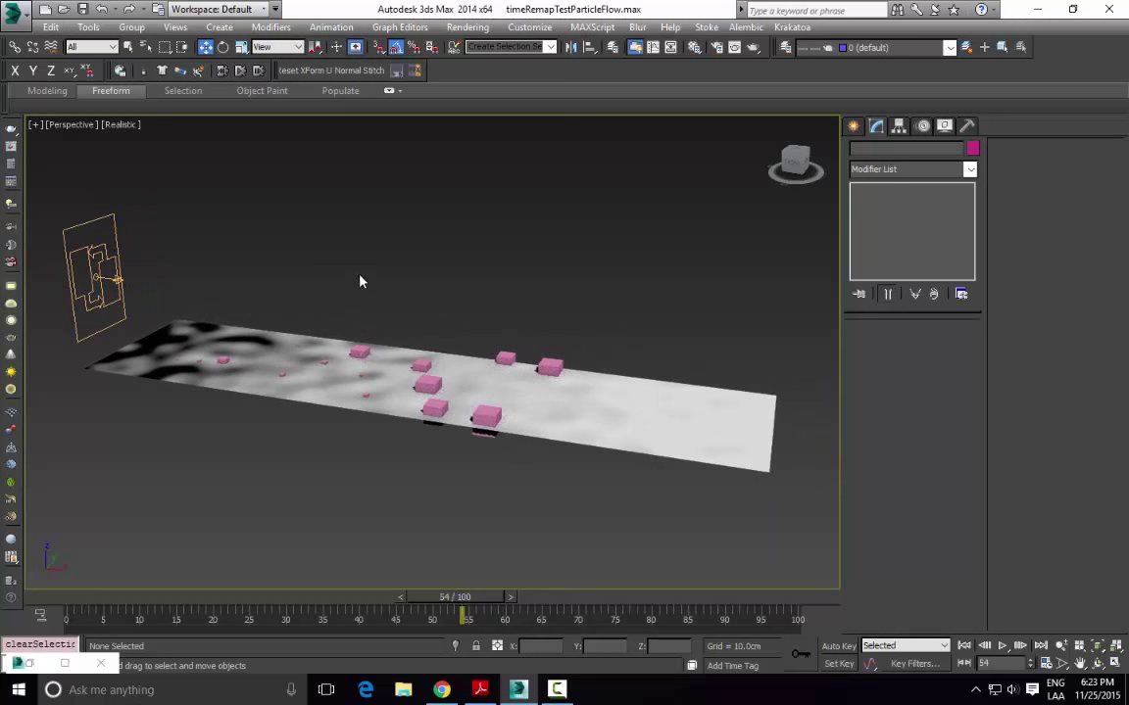
pyautogui.doubleClick(52, 666)
pyautogui.moveTo(464, 378); pyautogui.dragTo(466, 359, button='middle')
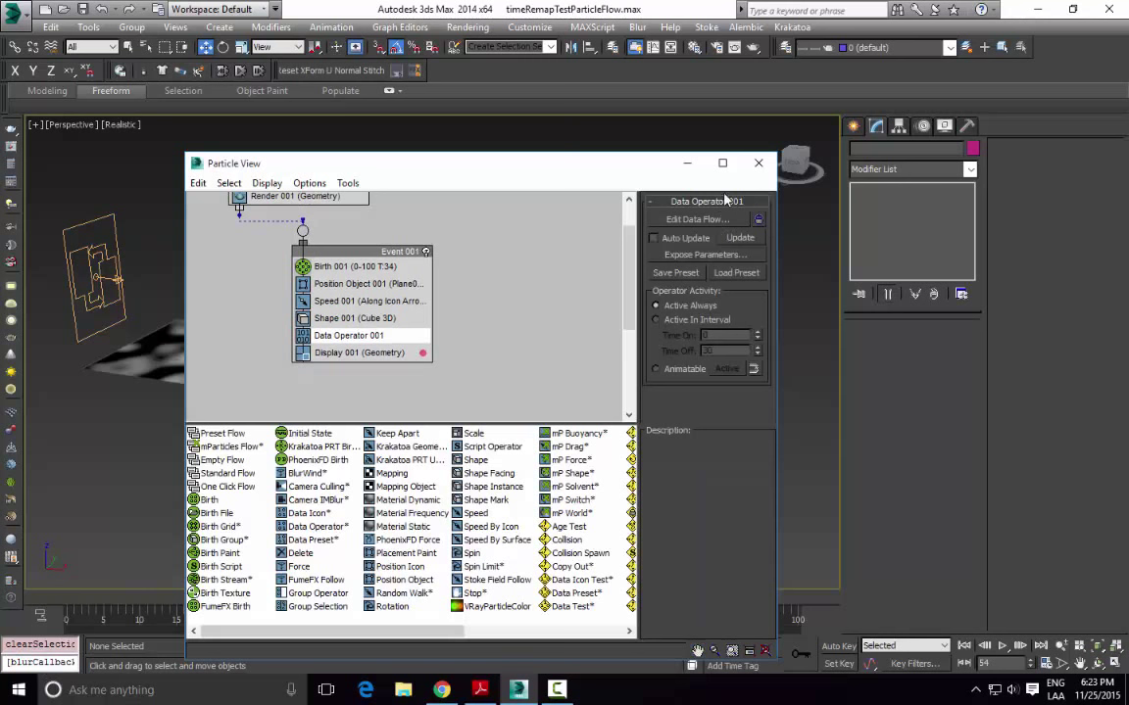
pyautogui.click(686, 164)
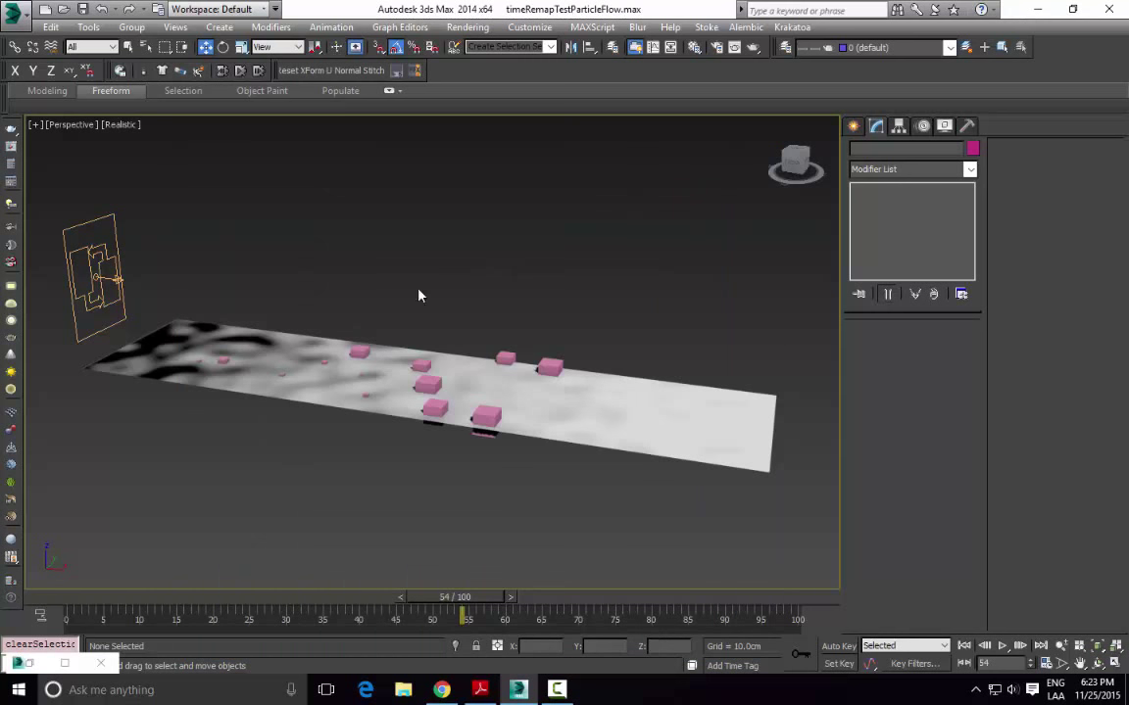
pyautogui.moveTo(527, 254); pyautogui.dragTo(519, 286, button='middle')
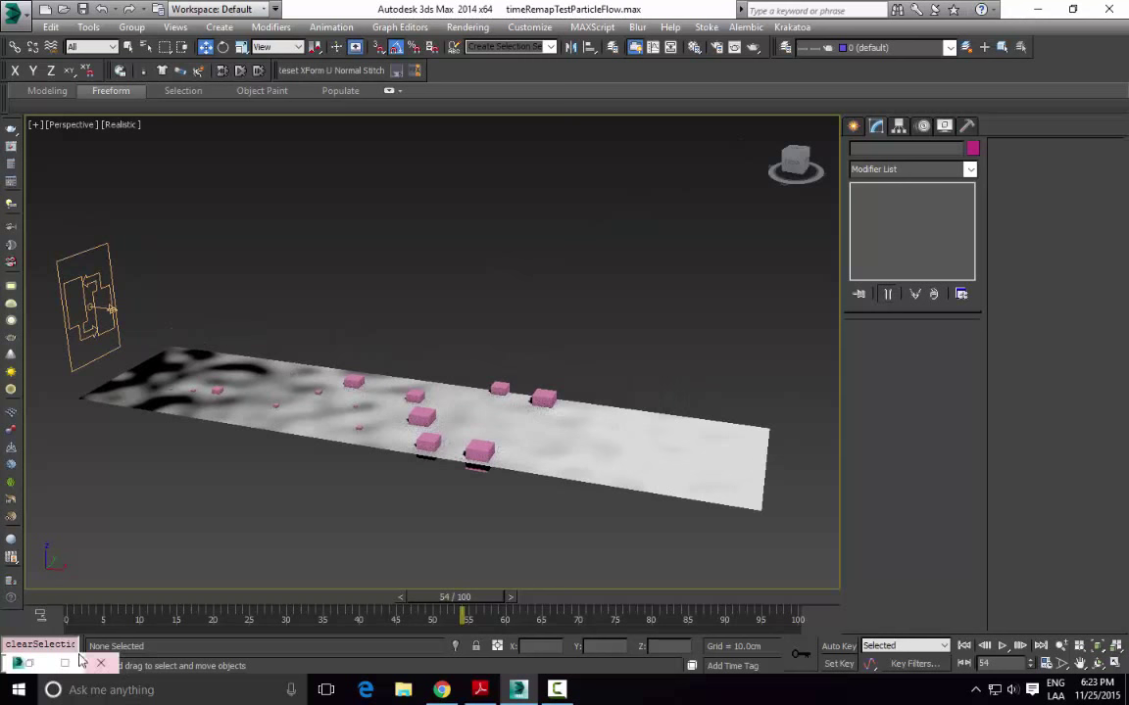
# Step: Set the viewport integration step of PF Source 001 to Frame
pyautogui.click(30, 663)
pyautogui.click(345, 235)
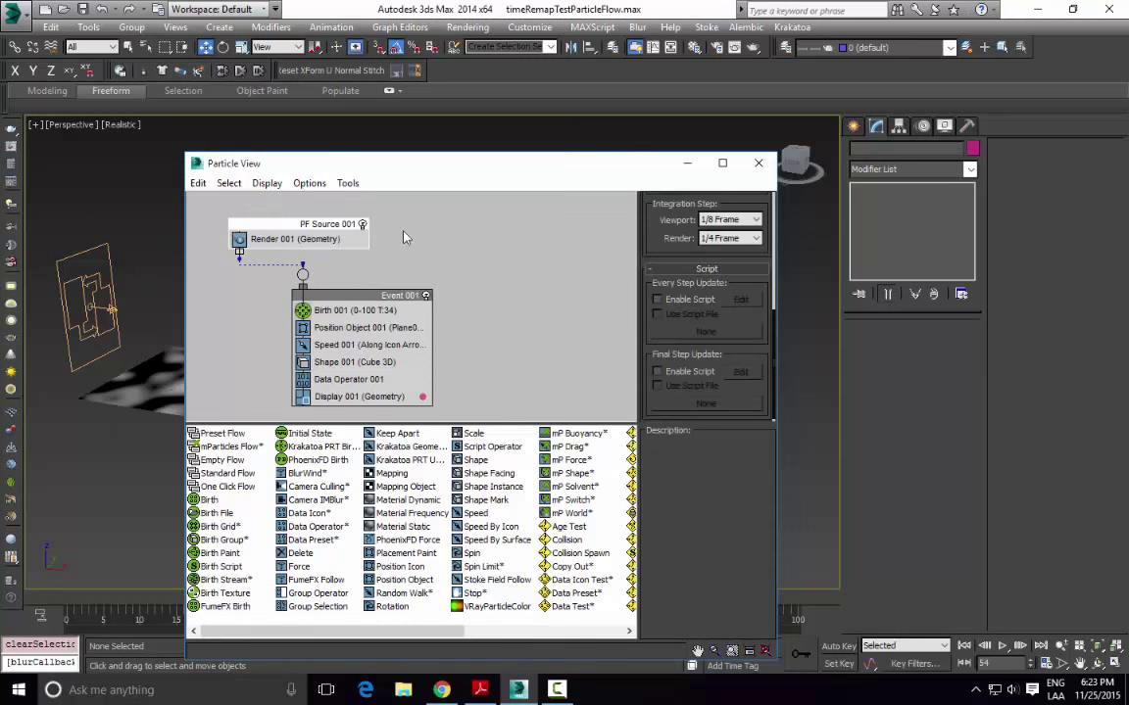
pyautogui.scroll(2, 696, 254)
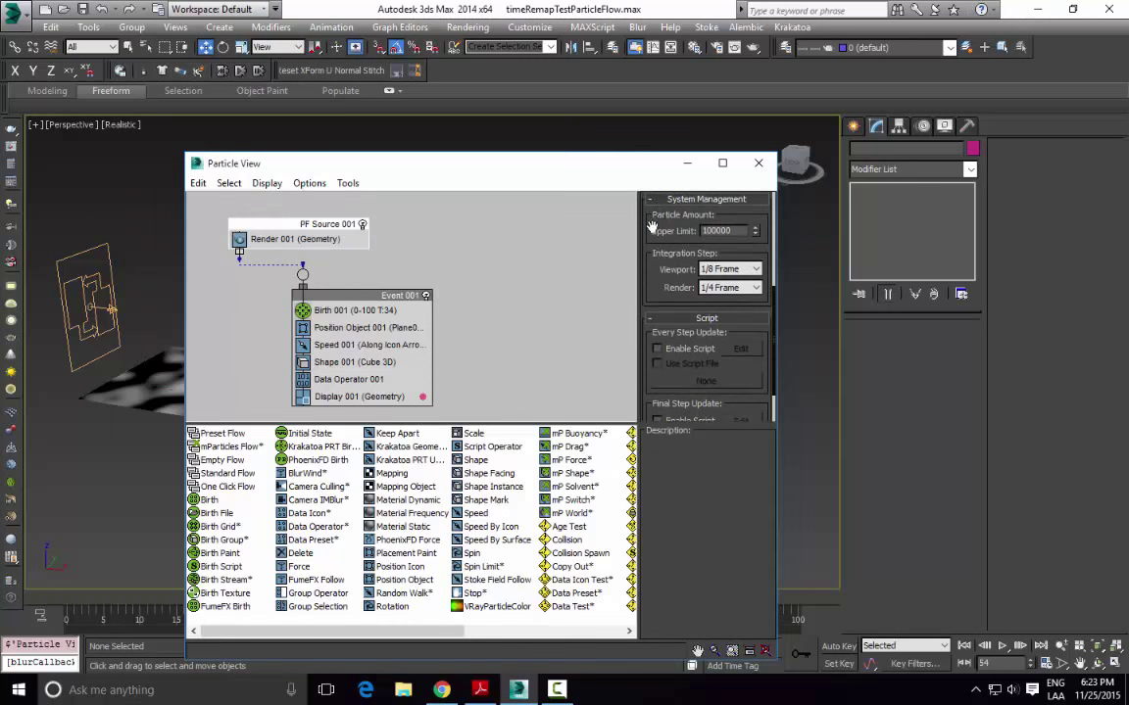
pyautogui.scroll(3, 653, 228)
pyautogui.scroll(-2, 695, 343)
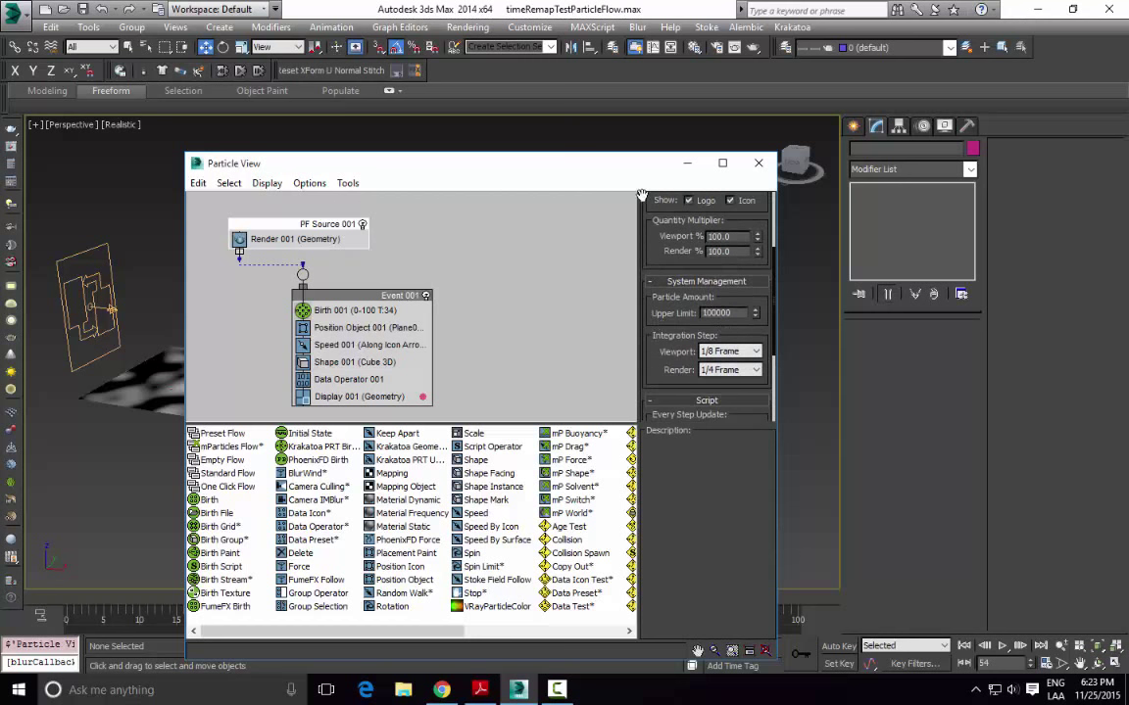
pyautogui.moveTo(568, 167); pyautogui.dragTo(112, 130)
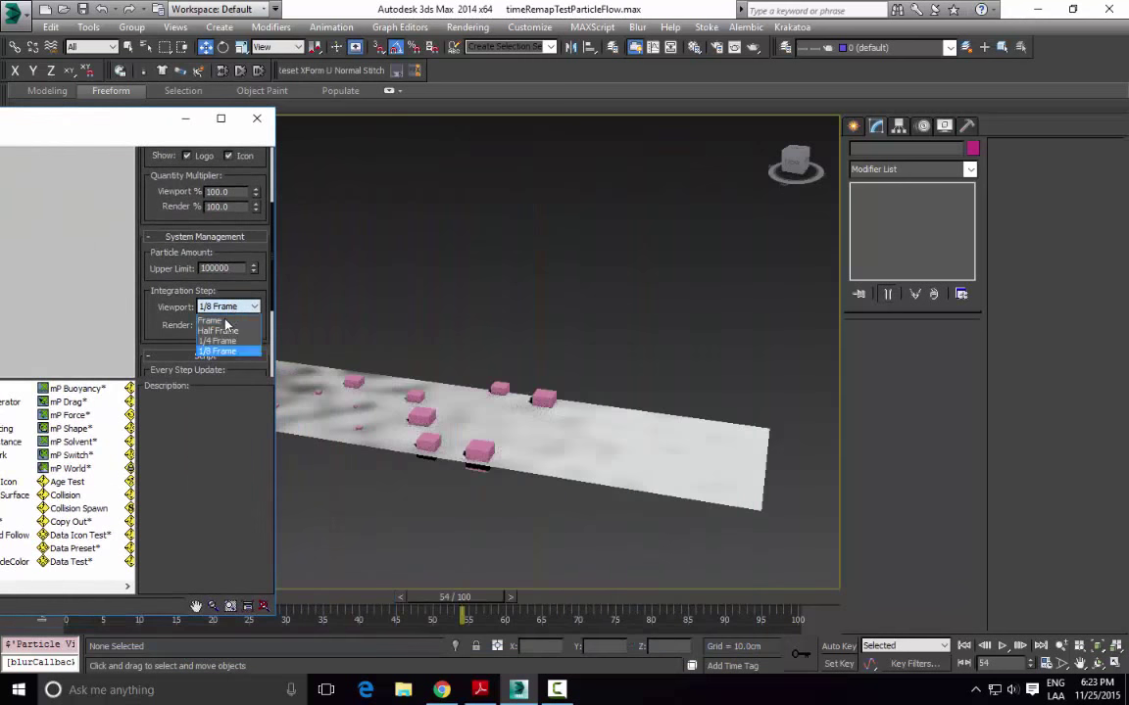
pyautogui.moveTo(299, 343); pyautogui.dragTo(437, 359, button='middle')
pyautogui.moveTo(475, 394); pyautogui.dragTo(536, 412, button='middle')
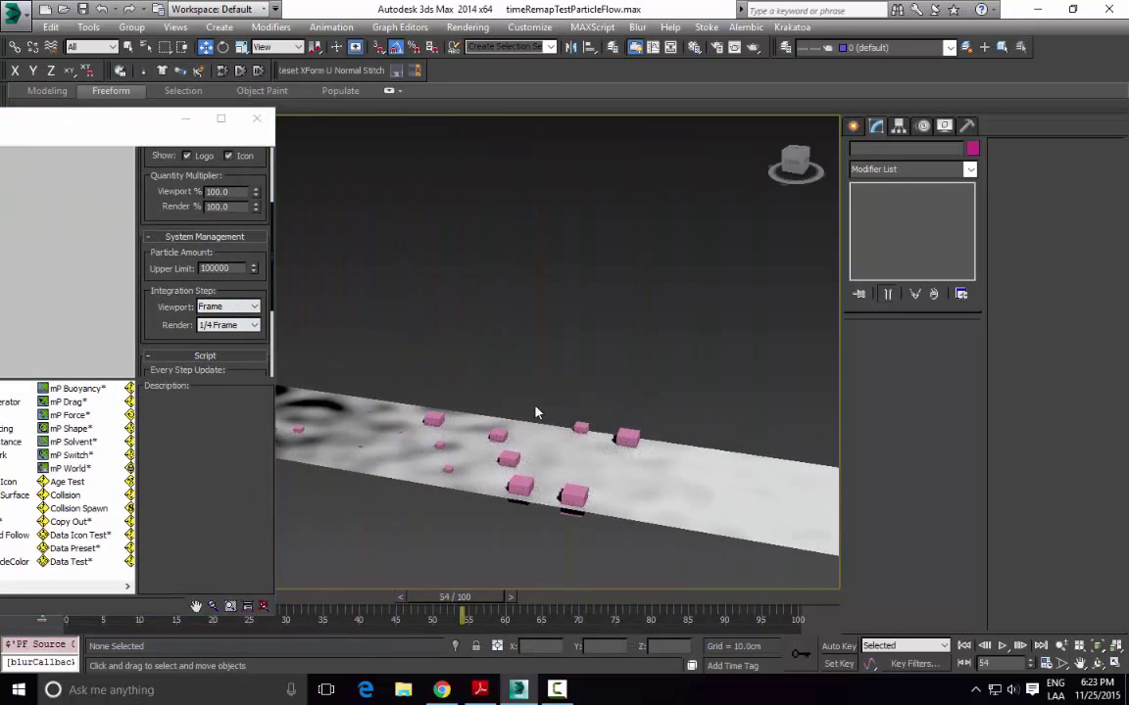
# Step: Scrub the animation up to frame 59 to examine how the particles scale with the Frame integration step
pyautogui.moveTo(454, 597); pyautogui.dragTo(625, 441)
pyautogui.keyDown('alt'); pyautogui.moveTo(625, 441); pyautogui.dragTo(549, 548, button='middle'); pyautogui.keyUp('alt')
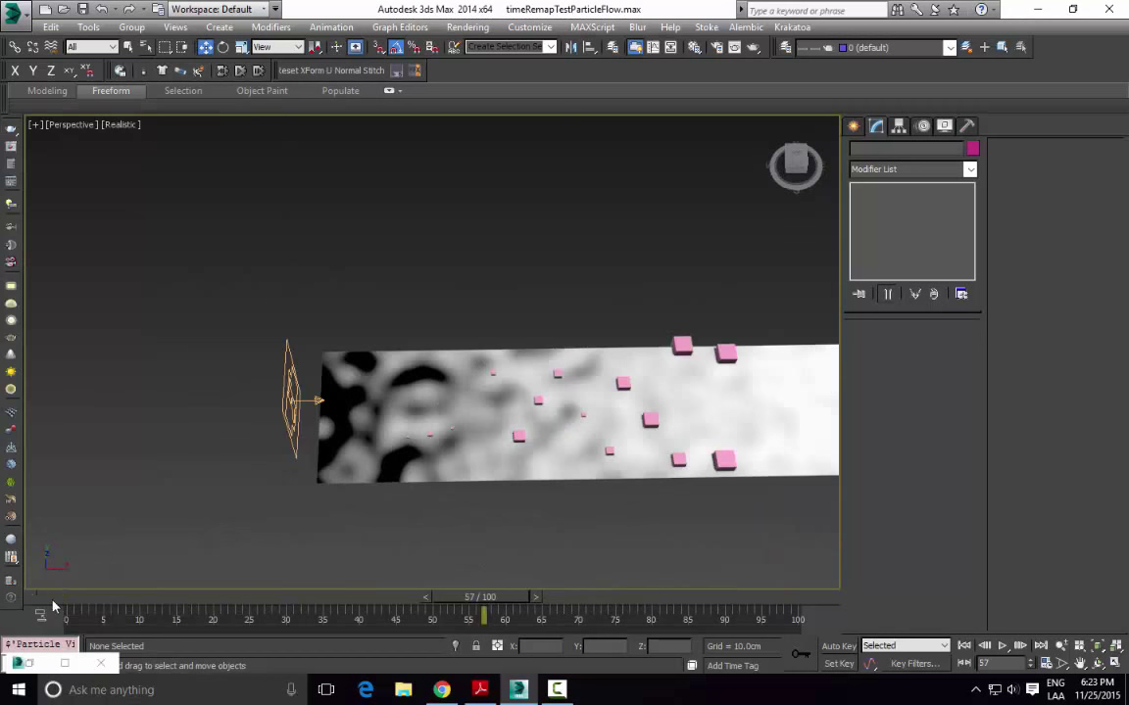
pyautogui.moveTo(53, 600); pyautogui.dragTo(327, 591)
pyautogui.moveTo(510, 375); pyautogui.dragTo(359, 348, button='middle')
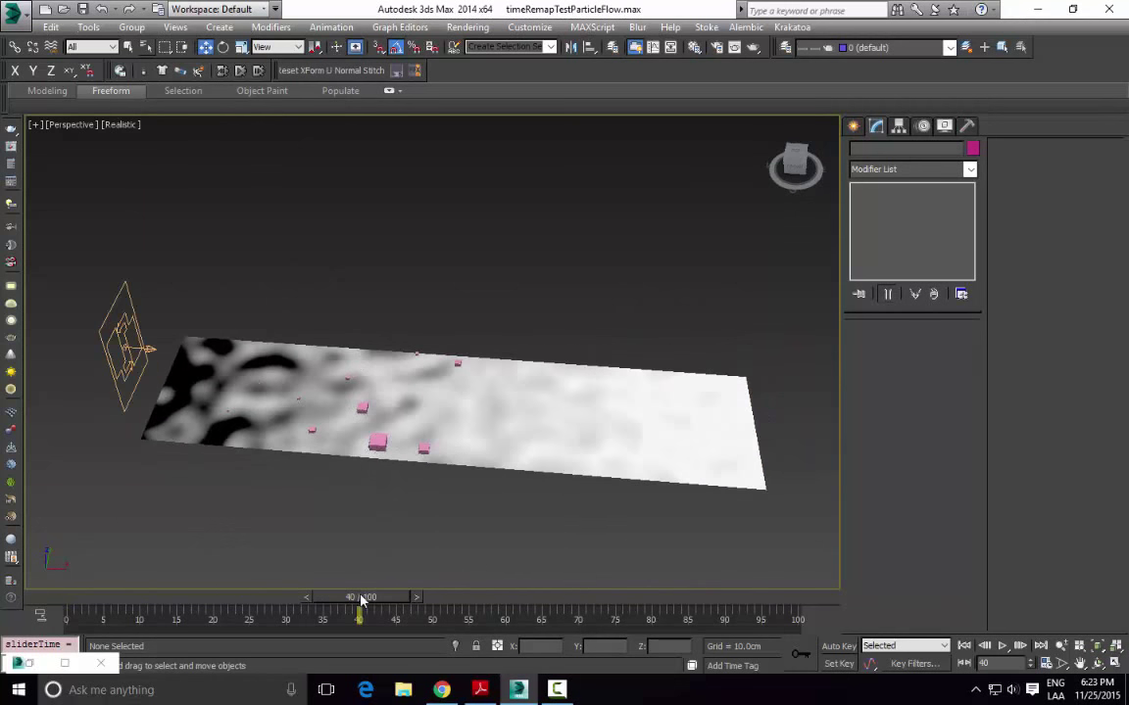
pyautogui.moveTo(361, 597); pyautogui.dragTo(496, 597)
pyautogui.moveTo(431, 431); pyautogui.dragTo(414, 339, button='middle')
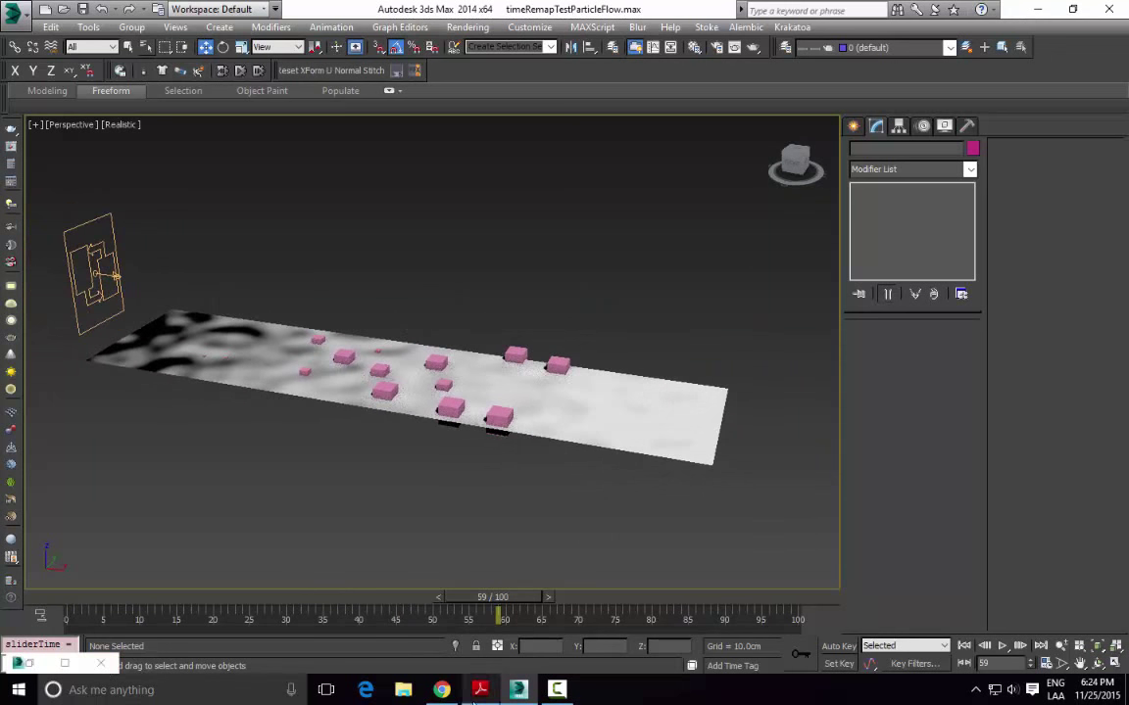
# Step: Set the PF Source's viewport integration step to 1/4 Frame and close Particle View
pyautogui.click(556, 692)
pyautogui.moveTo(413, 316); pyautogui.dragTo(392, 413, button='middle')
pyautogui.click(29, 664)
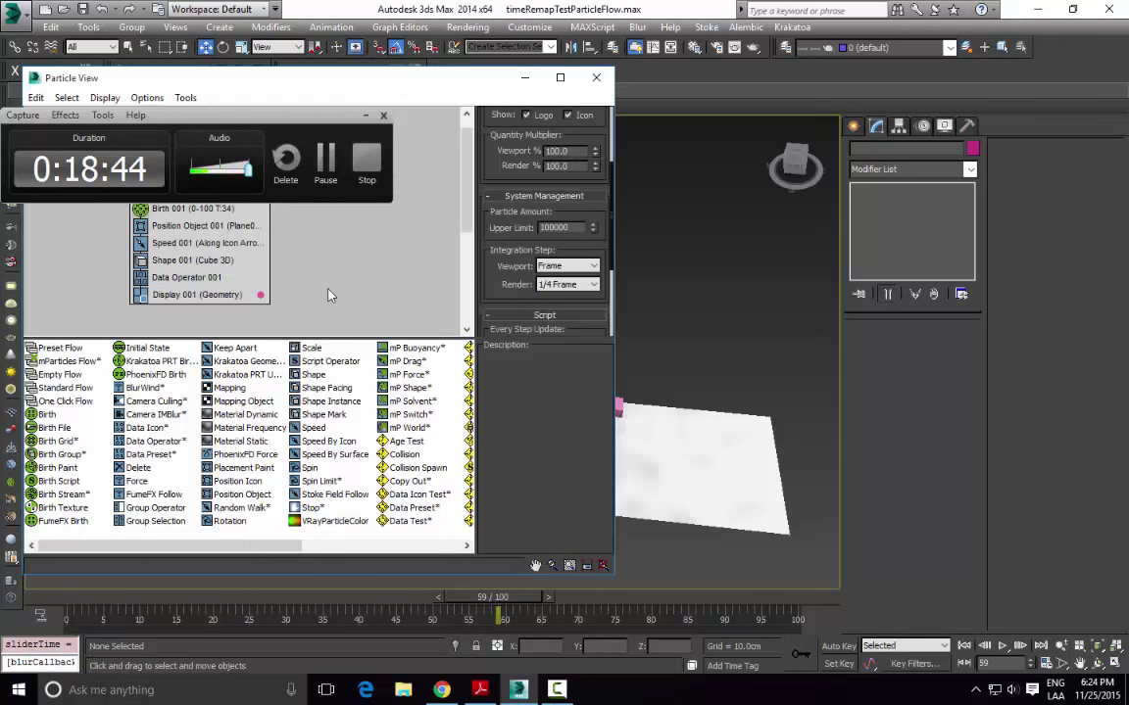
pyautogui.click(569, 267)
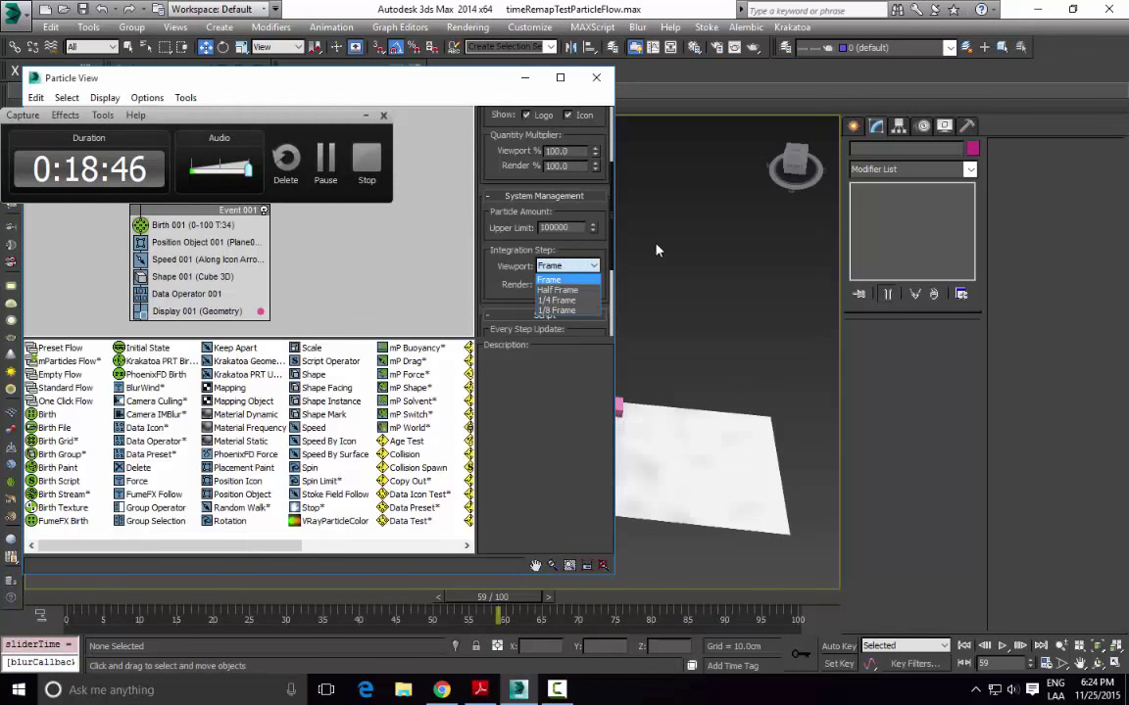
pyautogui.moveTo(695, 274); pyautogui.dragTo(821, 234, button='middle')
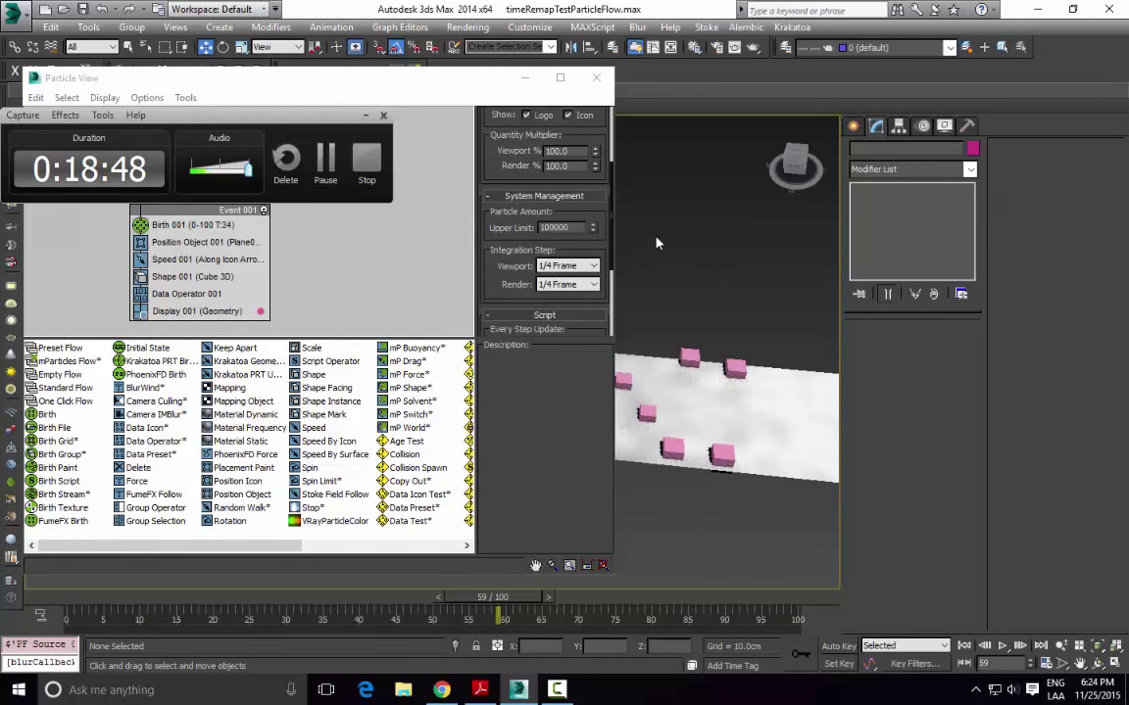
pyautogui.click(594, 80)
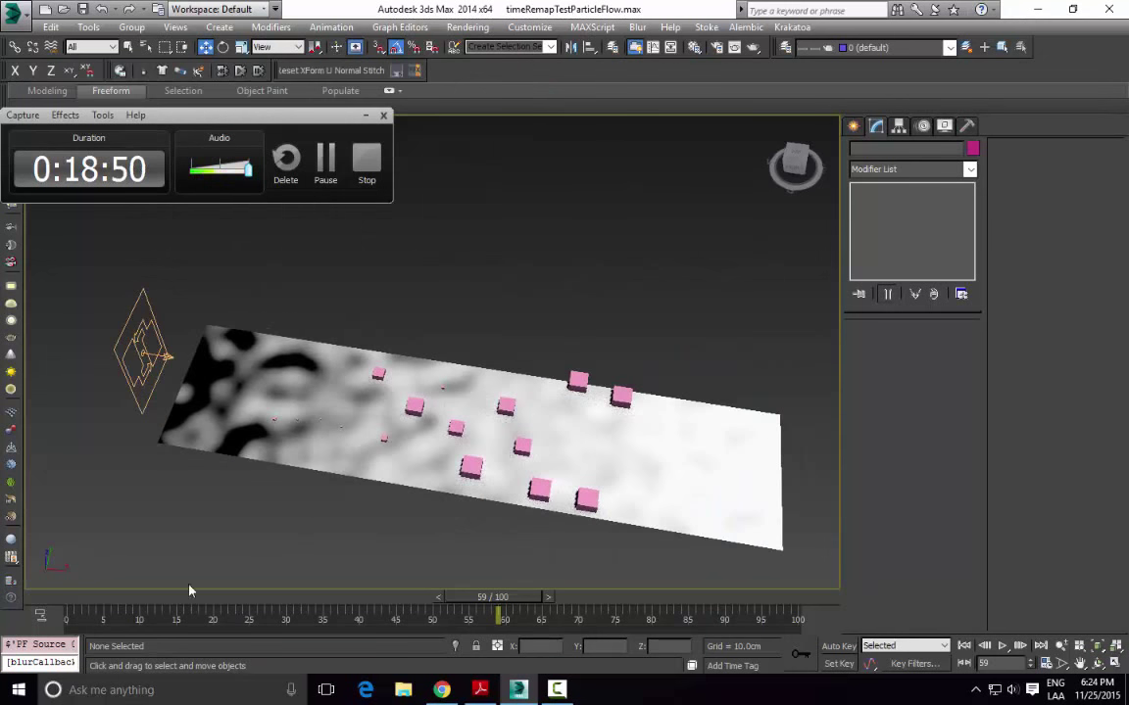
# Step: Scrub the animation up to frame 77 to examine the particle scale along the plane with the 1/4 Frame step
pyautogui.moveTo(77, 610); pyautogui.dragTo(519, 584)
pyautogui.moveTo(515, 487); pyautogui.dragTo(427, 498, button='middle')
pyautogui.moveTo(537, 596); pyautogui.dragTo(630, 600)
pyautogui.moveTo(379, 561); pyautogui.dragTo(632, 519)
pyautogui.moveTo(300, 403); pyautogui.dragTo(388, 383, button='middle')
pyautogui.moveTo(493, 375); pyautogui.dragTo(481, 367, button='middle')
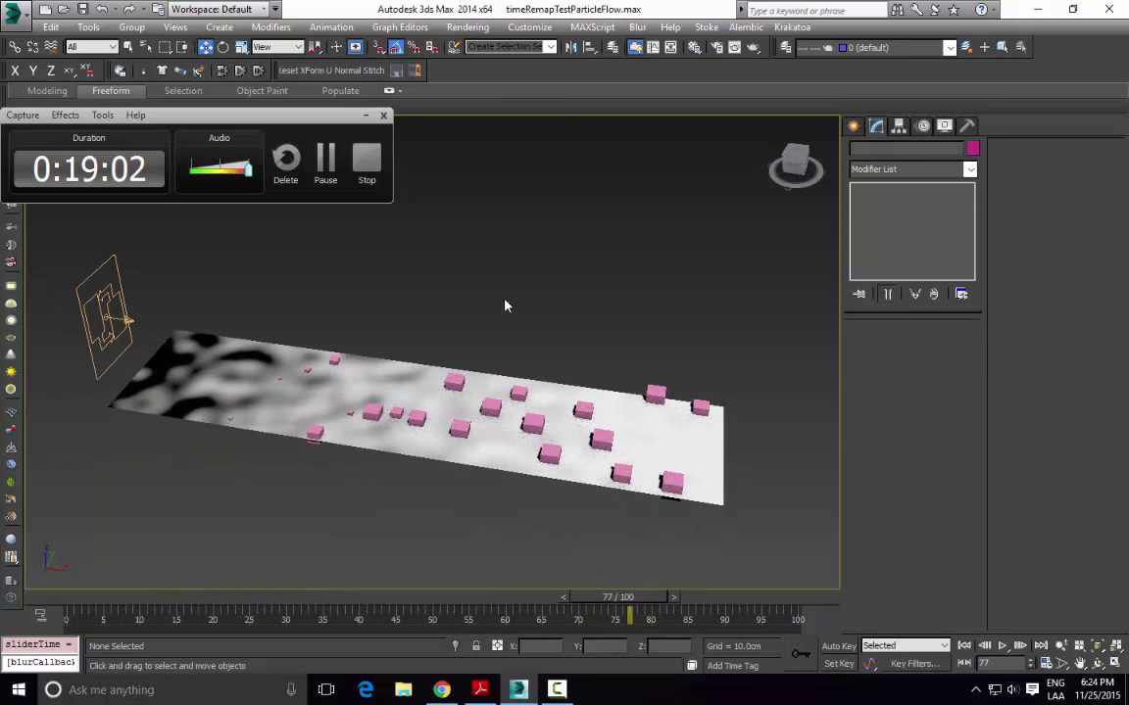
# Step: Move the recorder window out of the way and open the recent scene mographTeapoPF.max
pyautogui.click(6, 9)
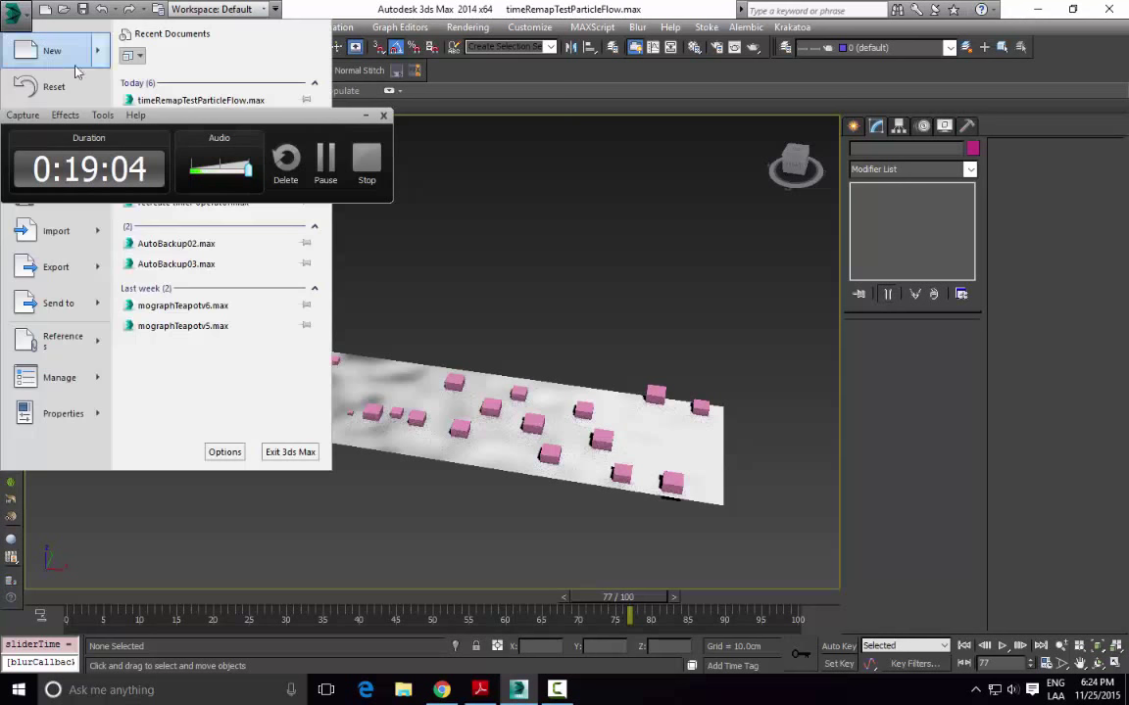
pyautogui.moveTo(235, 117); pyautogui.dragTo(823, 174)
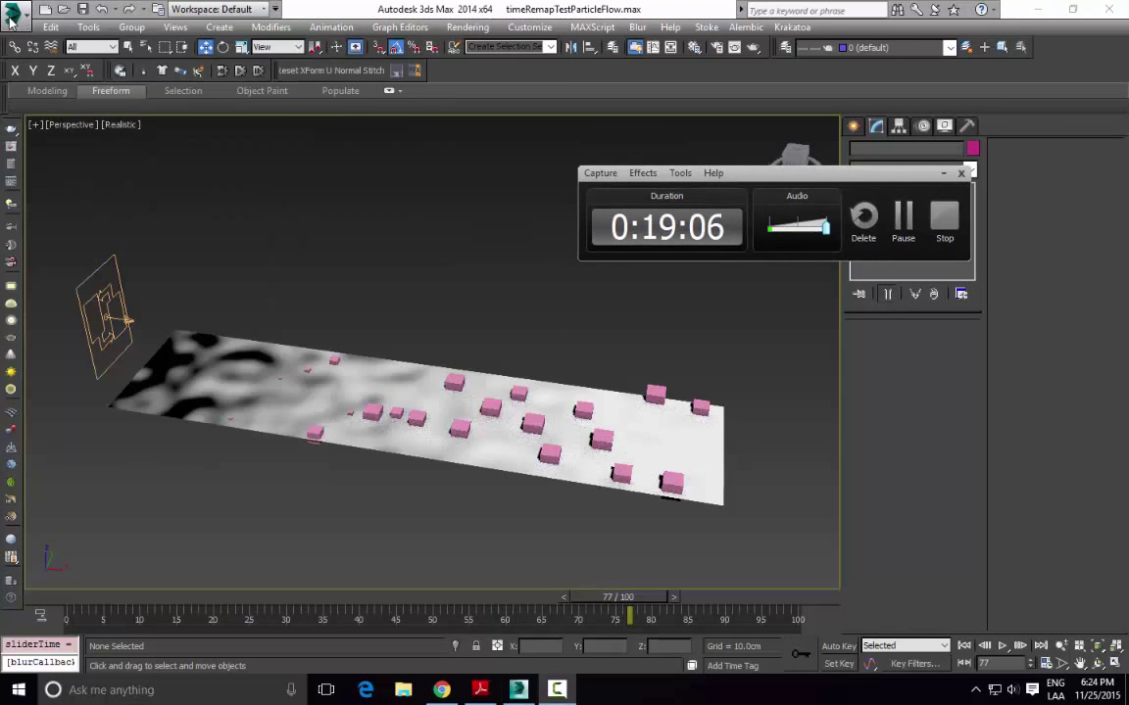
pyautogui.click(942, 174)
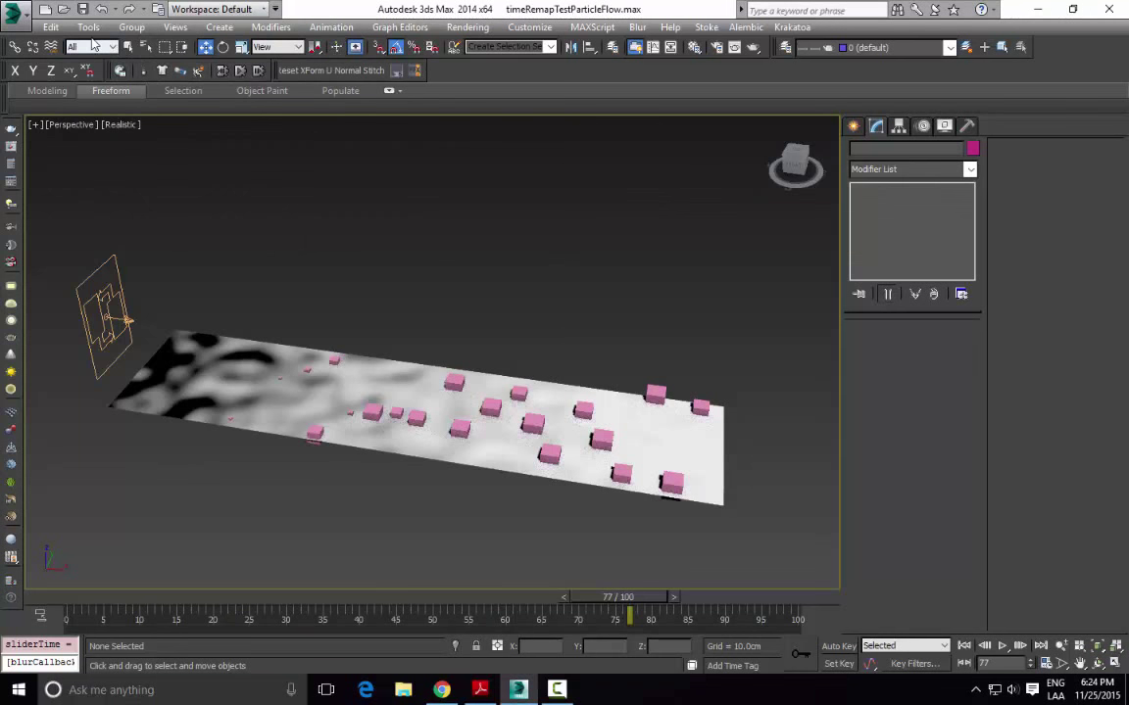
pyautogui.click(12, 13)
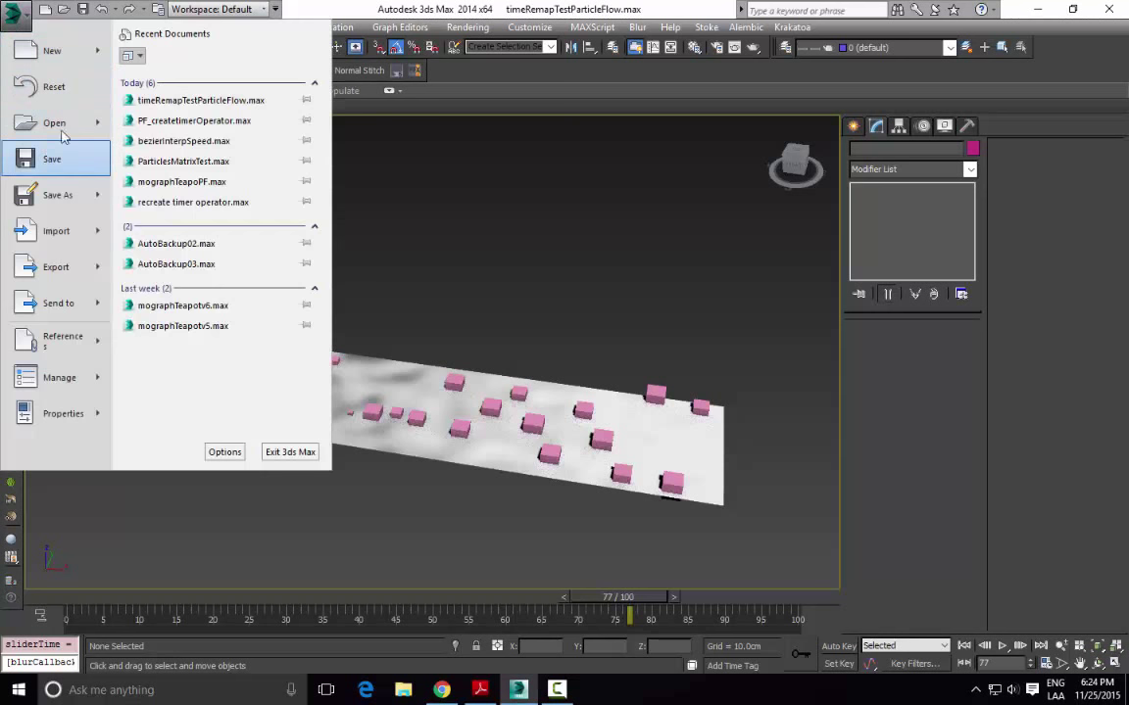
pyautogui.click(179, 184)
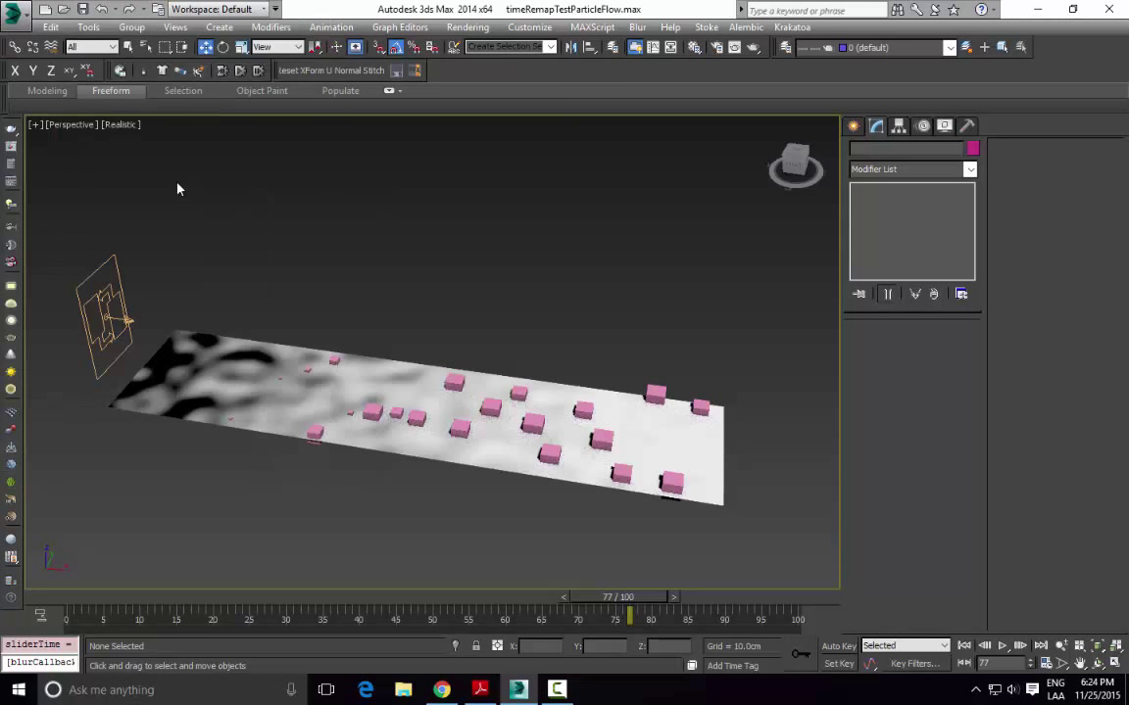
# Step: Finish loading mographTeapoPF.max and switch the viewport from VRayCam001 to a zoomed-out Perspective view
pyautogui.click(561, 369)
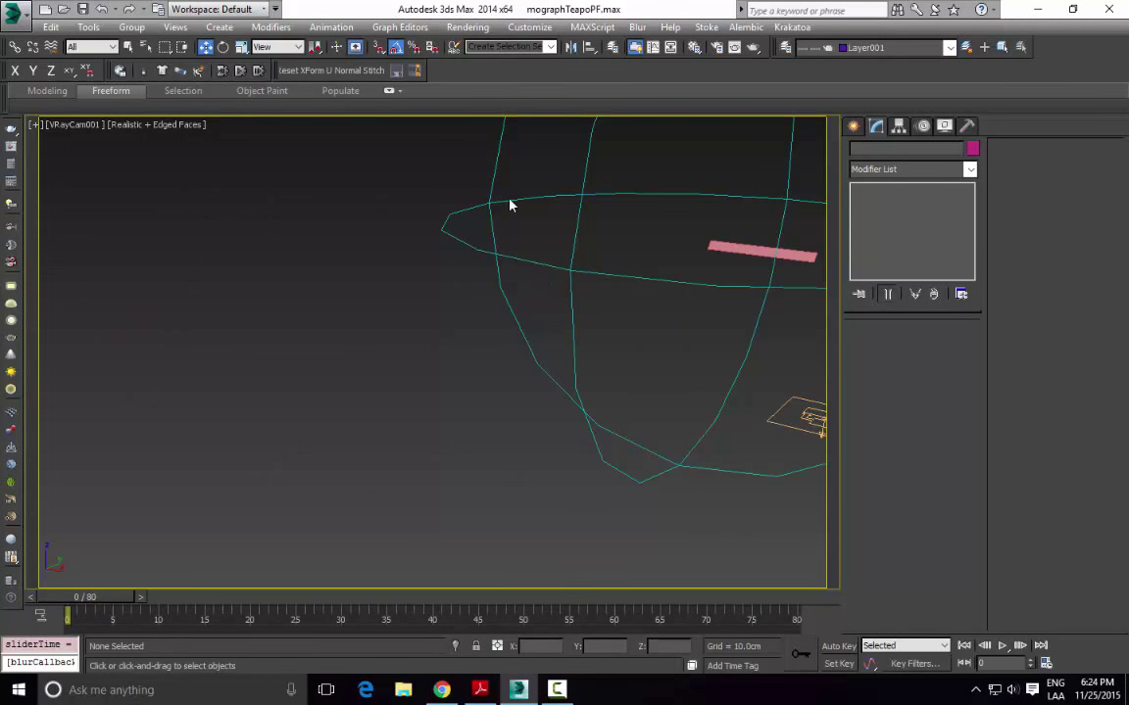
pyautogui.moveTo(520, 212); pyautogui.dragTo(504, 319, button='middle')
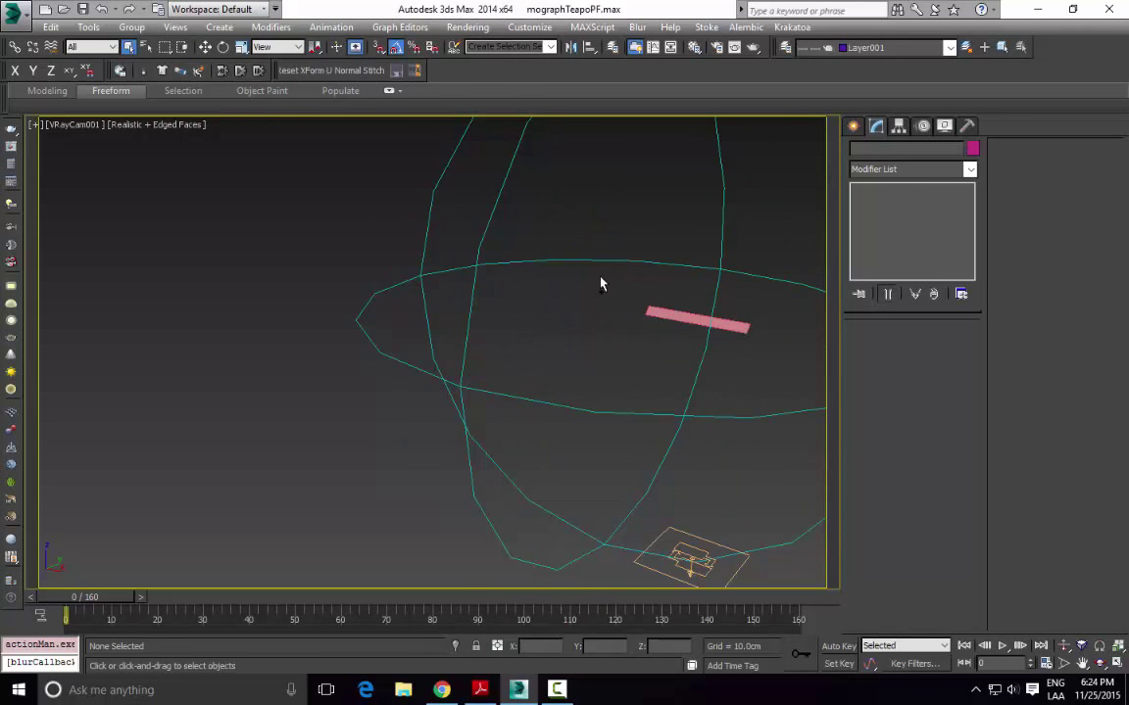
pyautogui.press('p')
pyautogui.scroll(-5, 507, 280)
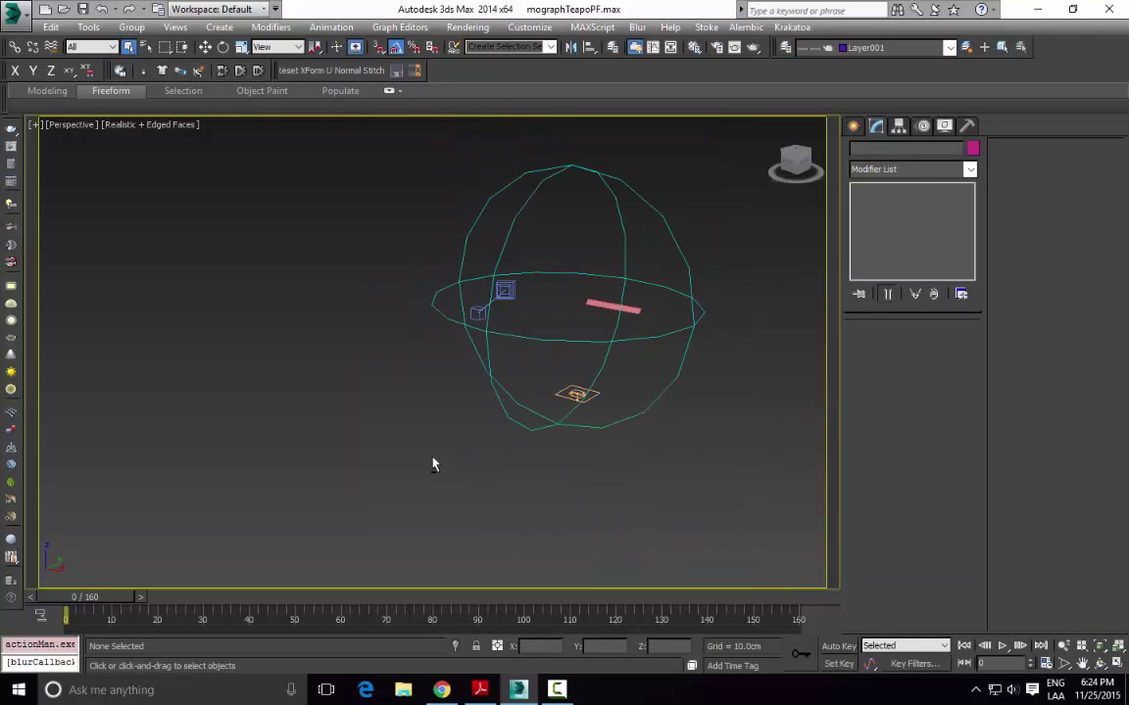
# Step: Scrub the animation through frame 45 to frame 62 to examine how the fragments assemble into the teapot
pyautogui.keyDown('alt'); pyautogui.moveTo(433, 464); pyautogui.dragTo(574, 552, button='middle'); pyautogui.keyUp('alt')
pyautogui.moveTo(120, 596); pyautogui.dragTo(316, 626)
pyautogui.keyDown('alt'); pyautogui.moveTo(326, 490); pyautogui.dragTo(412, 431, button='middle'); pyautogui.keyUp('alt')
pyautogui.scroll(6, 372, 267)
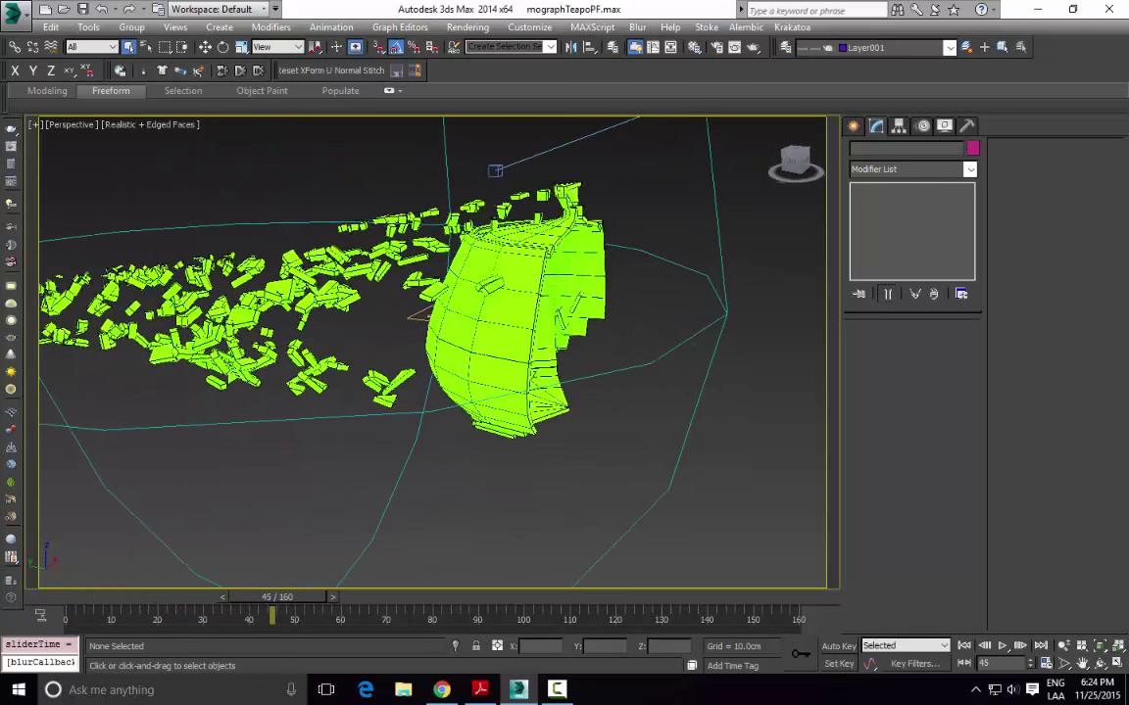
pyautogui.moveTo(362, 353); pyautogui.dragTo(458, 357, button='middle')
pyautogui.scroll(-4, 458, 358)
pyautogui.keyDown('alt'); pyautogui.moveTo(382, 432); pyautogui.dragTo(332, 456, button='middle'); pyautogui.keyUp('alt')
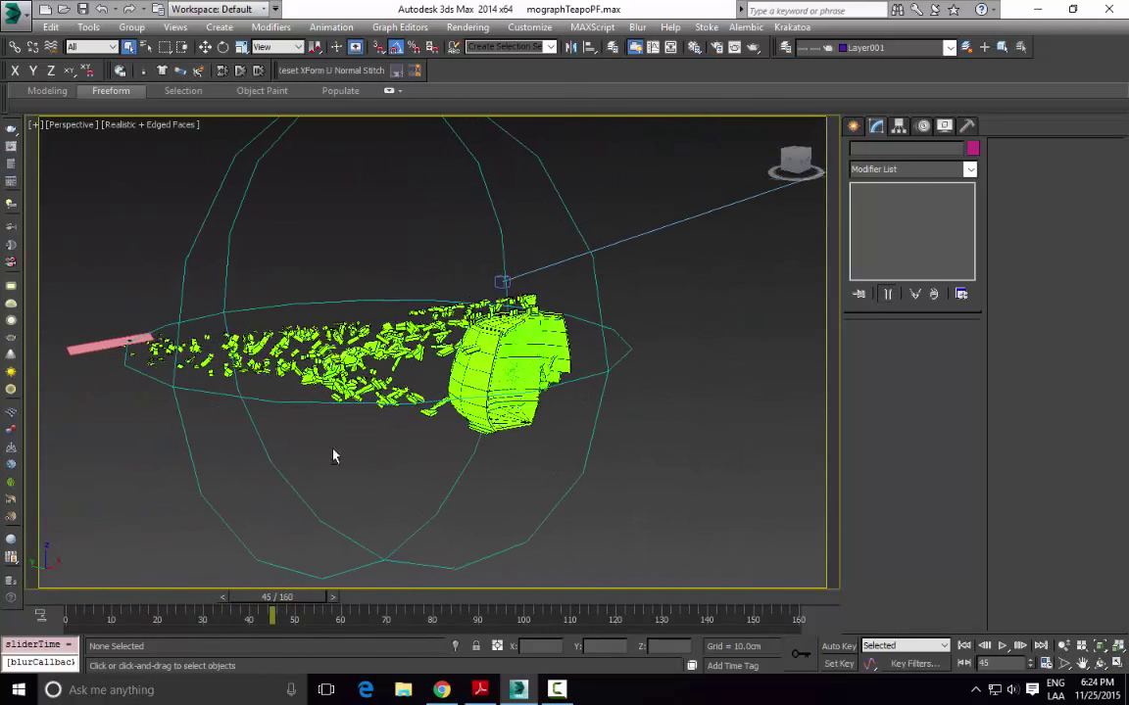
pyautogui.moveTo(340, 611); pyautogui.dragTo(396, 613)
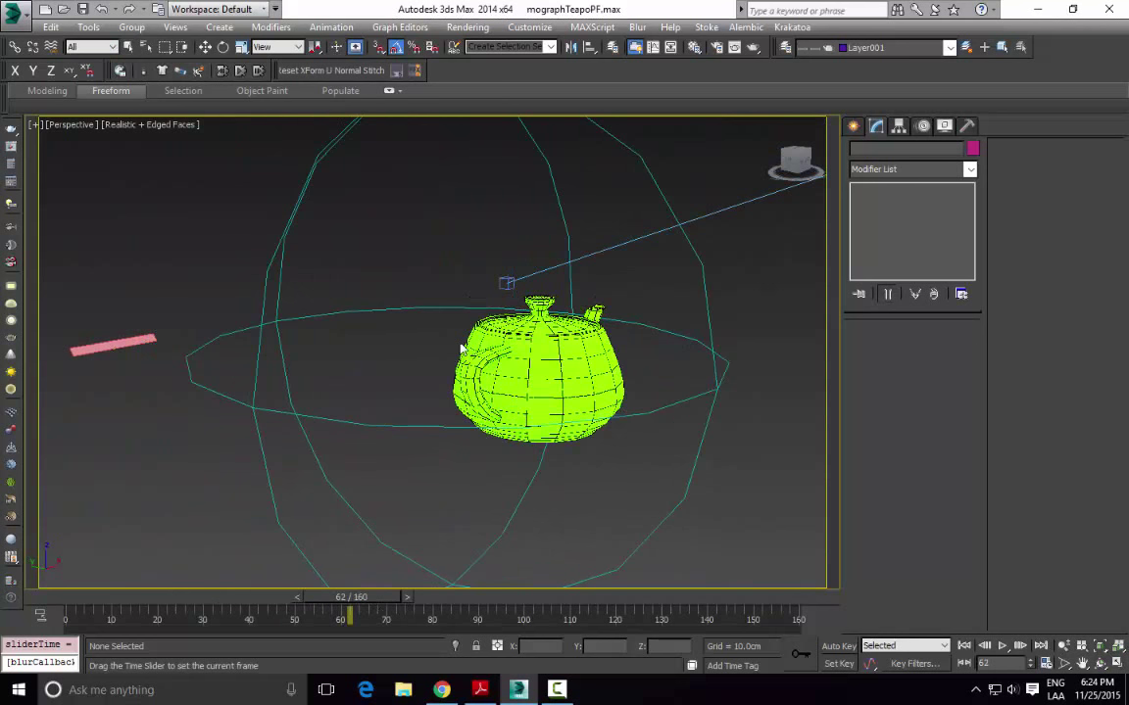
pyautogui.keyDown('alt'); pyautogui.moveTo(464, 348); pyautogui.dragTo(352, 274, button='middle'); pyautogui.keyUp('alt')
# Step: Open Particle View for PF Source 001 and bring up the EffectorAnim_Controller effector parameters beside the teapot
pyautogui.click(507, 319)
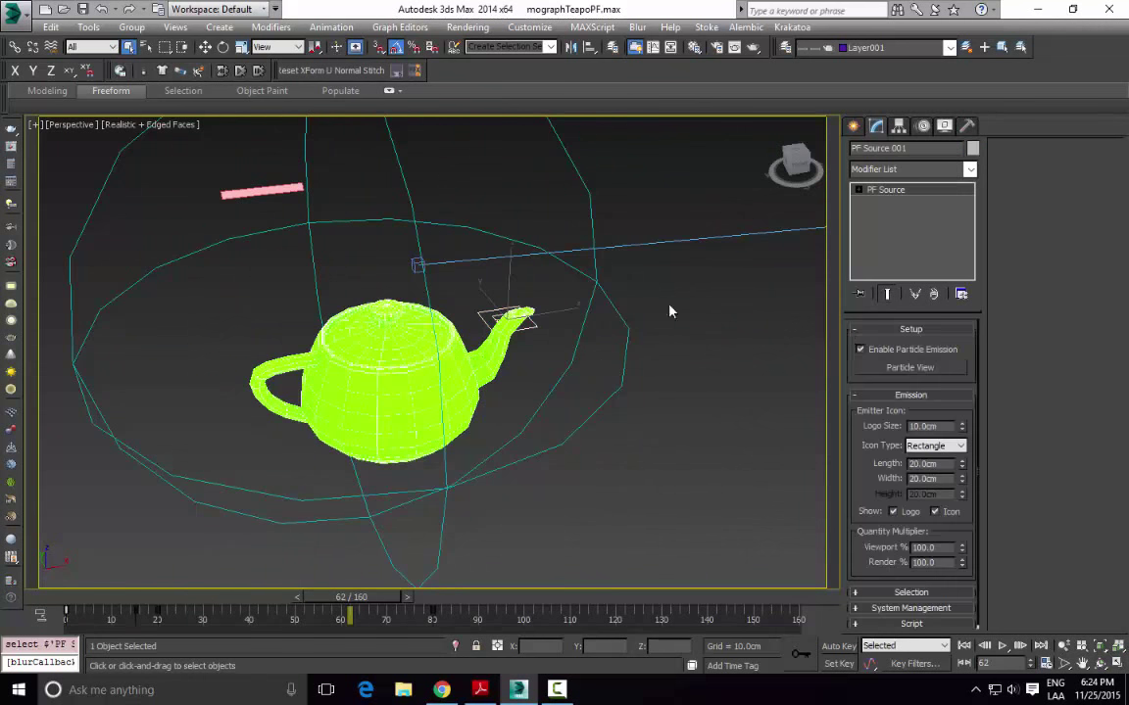
pyautogui.click(899, 367)
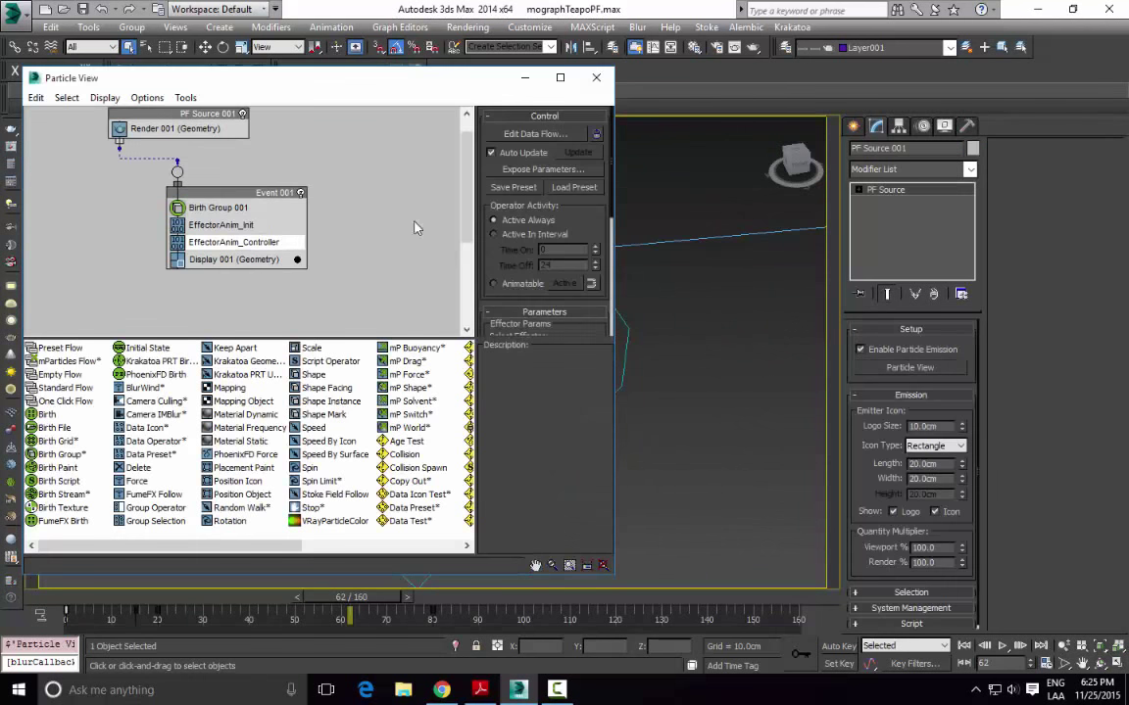
pyautogui.scroll(-5, 487, 250)
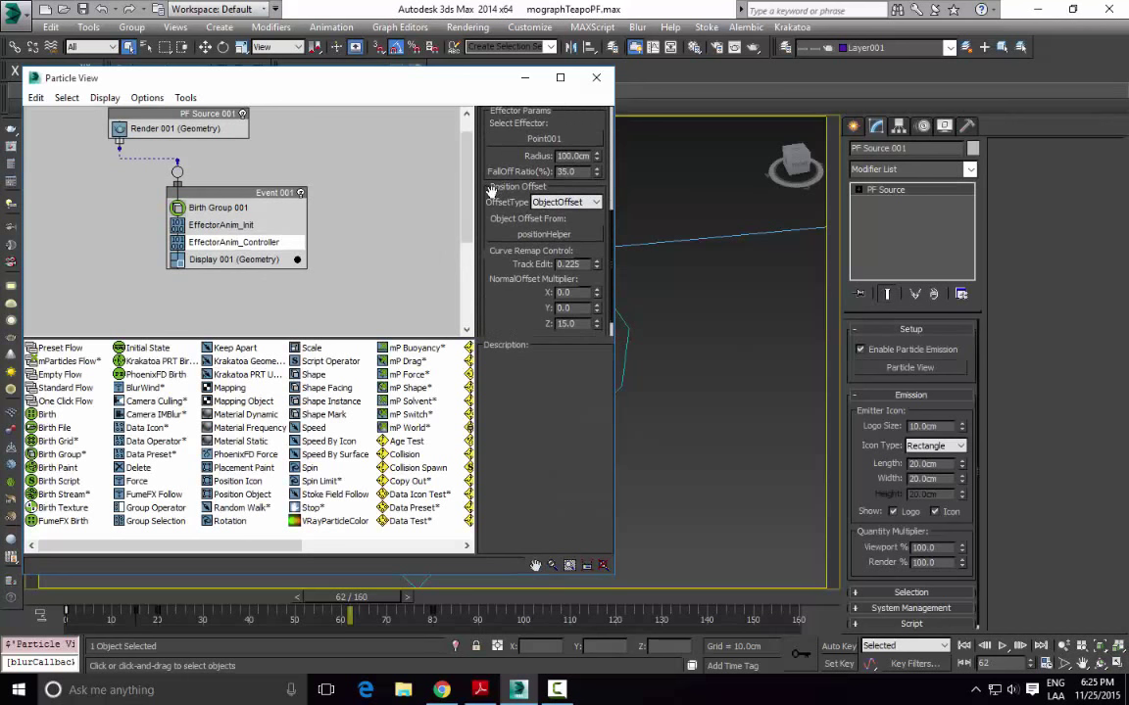
pyautogui.moveTo(421, 87); pyautogui.dragTo(217, 89)
pyautogui.scroll(4, 468, 281)
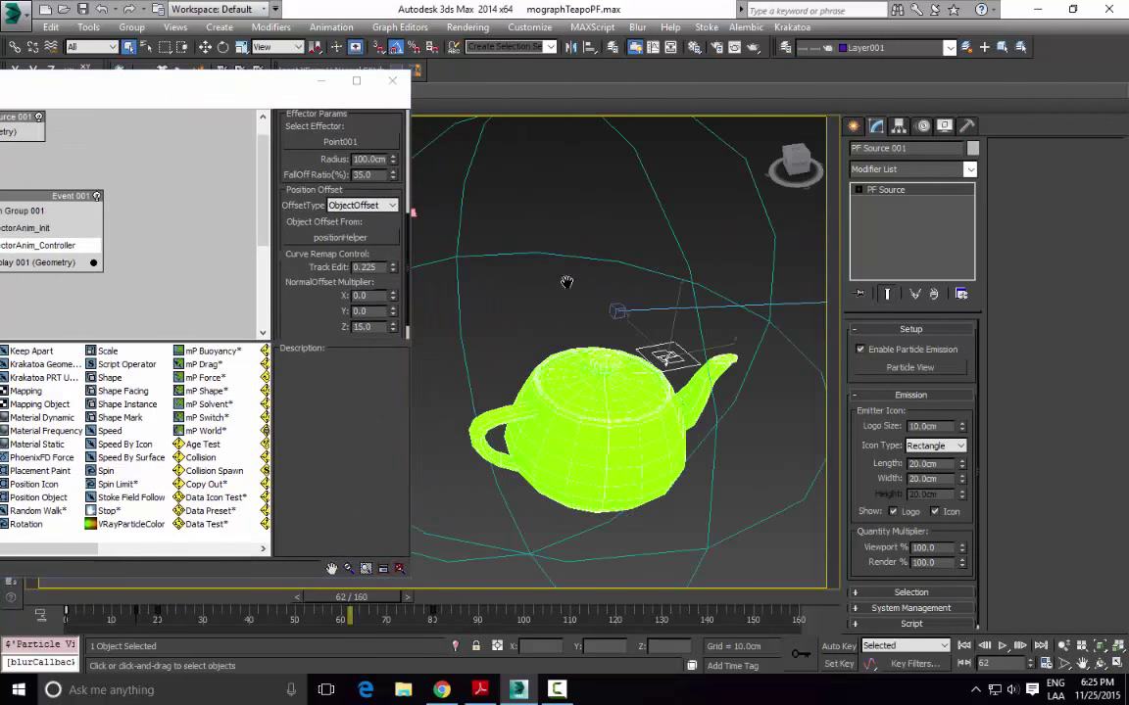
# Step: Go to frame 37 and set the OffsetType of EffectorAnim_Controller to NormalOffset
pyautogui.moveTo(86, 600); pyautogui.dragTo(248, 603)
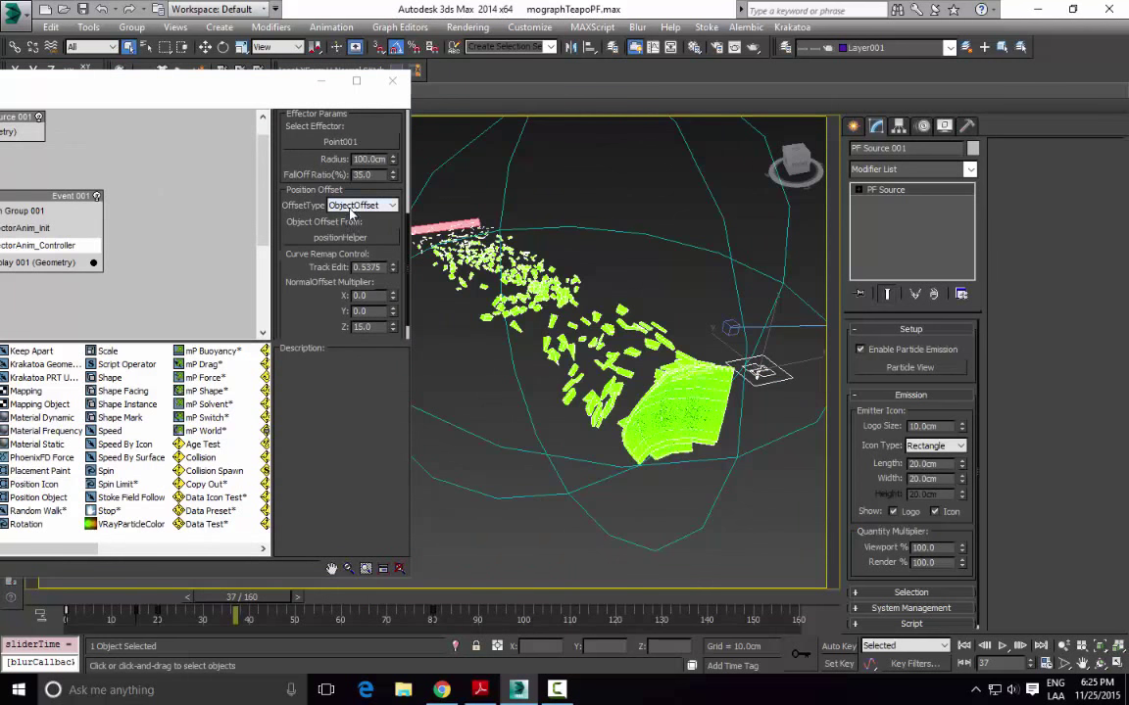
pyautogui.click(355, 206)
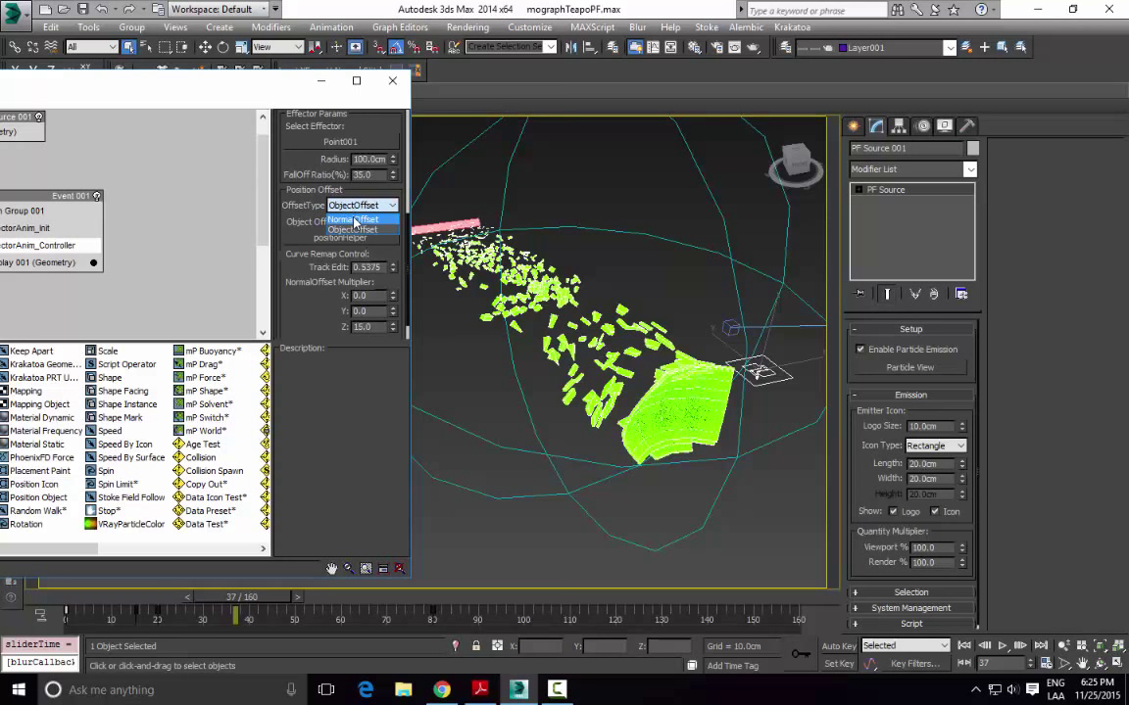
pyautogui.click(354, 221)
pyautogui.keyDown('alt'); pyautogui.moveTo(575, 350); pyautogui.dragTo(552, 323, button='middle'); pyautogui.keyUp('alt')
pyautogui.moveTo(686, 354); pyautogui.dragTo(415, 300, button='middle')
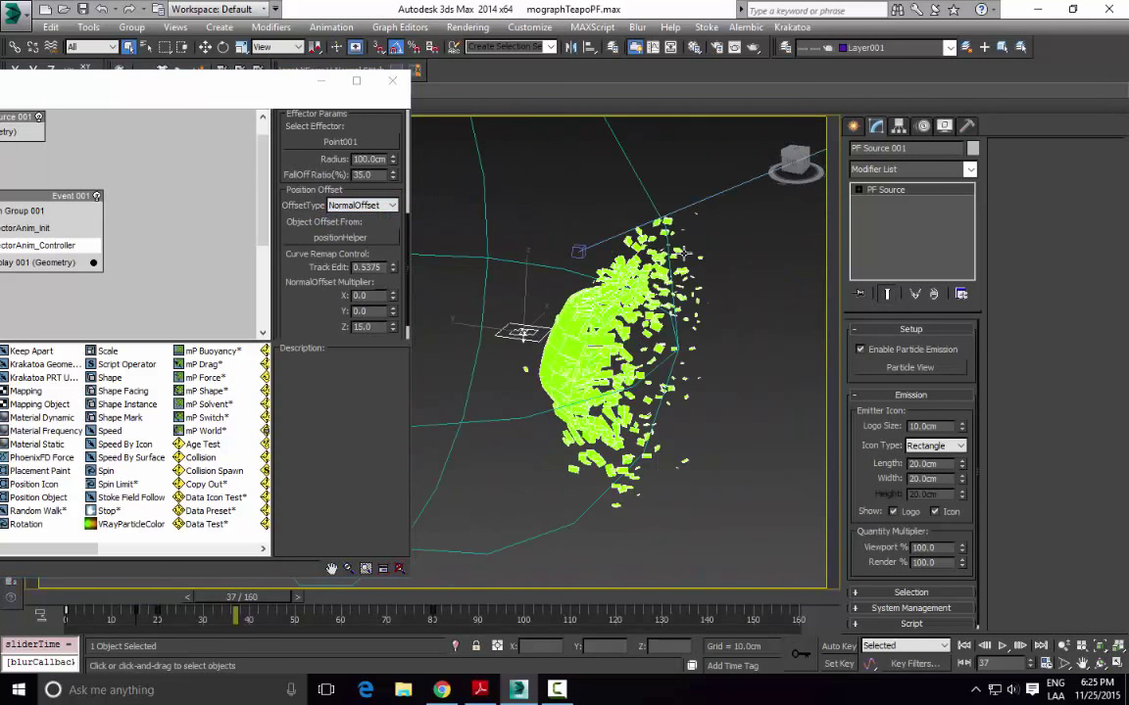
# Step: Select the Point001 sphere gizmo and examine from several angles how the teapot fragments scatter around its boundary
pyautogui.click(691, 355)
pyautogui.keyDown('alt'); pyautogui.moveTo(691, 356); pyautogui.dragTo(710, 344, button='middle'); pyautogui.keyUp('alt')
pyautogui.moveTo(672, 249); pyautogui.dragTo(689, 329, button='middle')
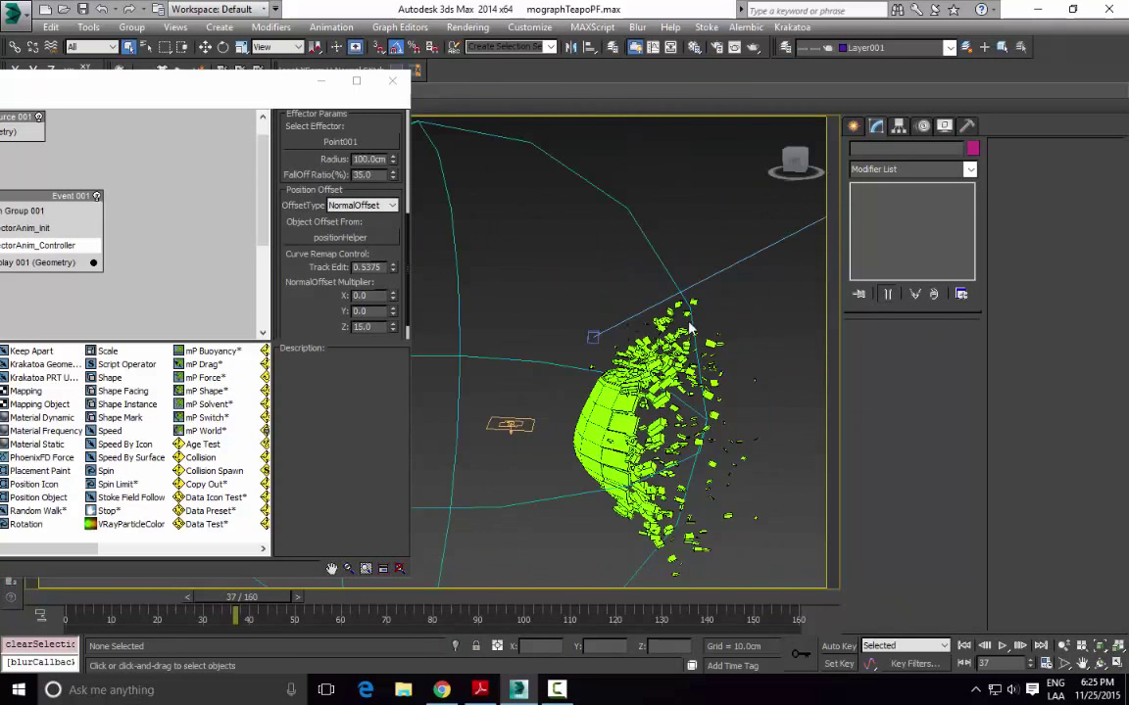
pyautogui.click(653, 255)
pyautogui.keyDown('alt'); pyautogui.moveTo(650, 251); pyautogui.dragTo(655, 440, button='middle'); pyautogui.keyUp('alt')
pyautogui.scroll(4, 693, 218)
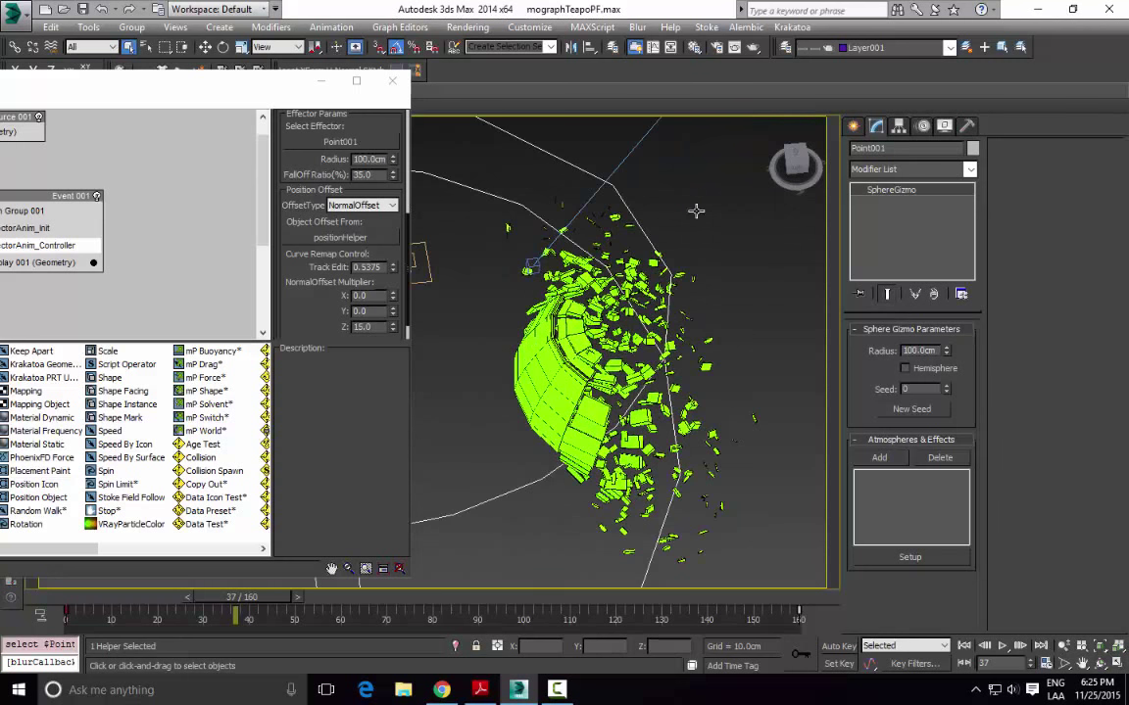
pyautogui.keyDown('alt'); pyautogui.moveTo(684, 337); pyautogui.dragTo(684, 378, button='middle'); pyautogui.keyUp('alt')
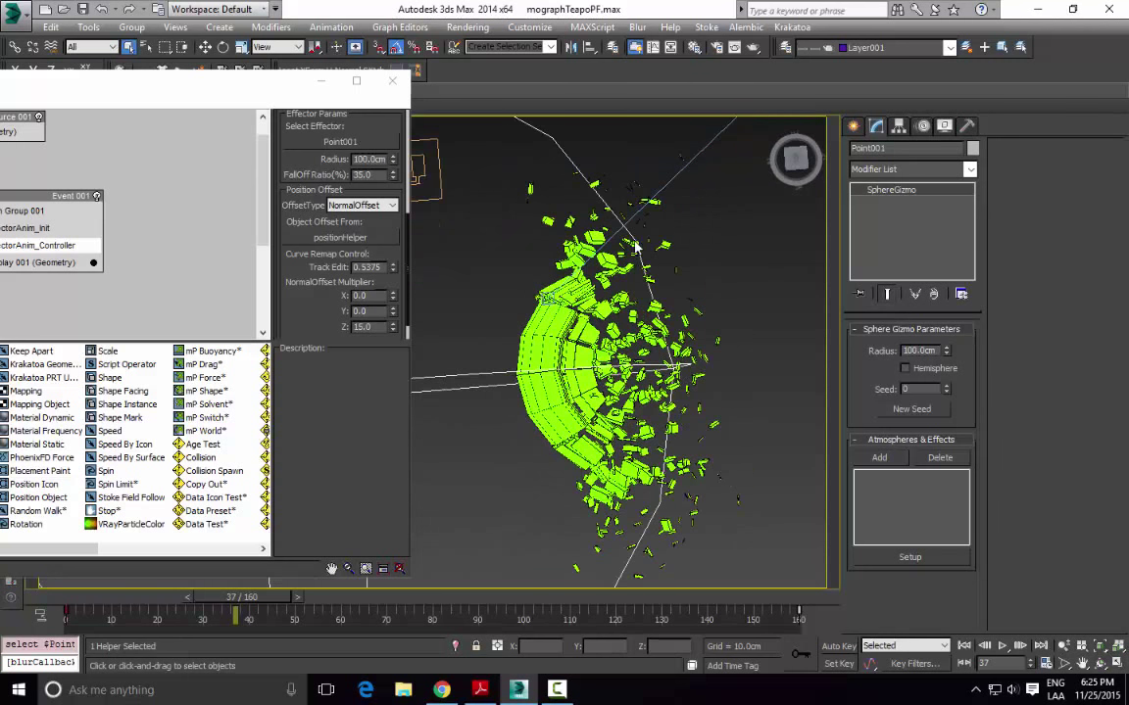
pyautogui.keyDown('alt'); pyautogui.moveTo(634, 244); pyautogui.dragTo(605, 339, button='middle'); pyautogui.keyUp('alt')
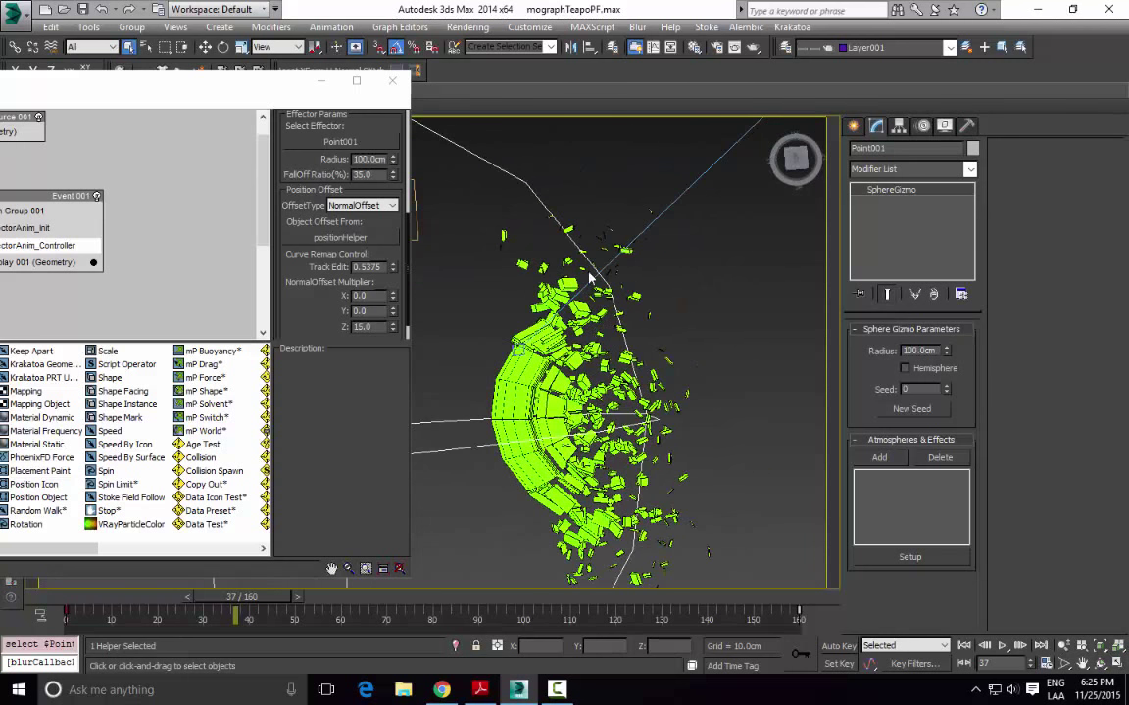
pyautogui.scroll(4, 596, 346)
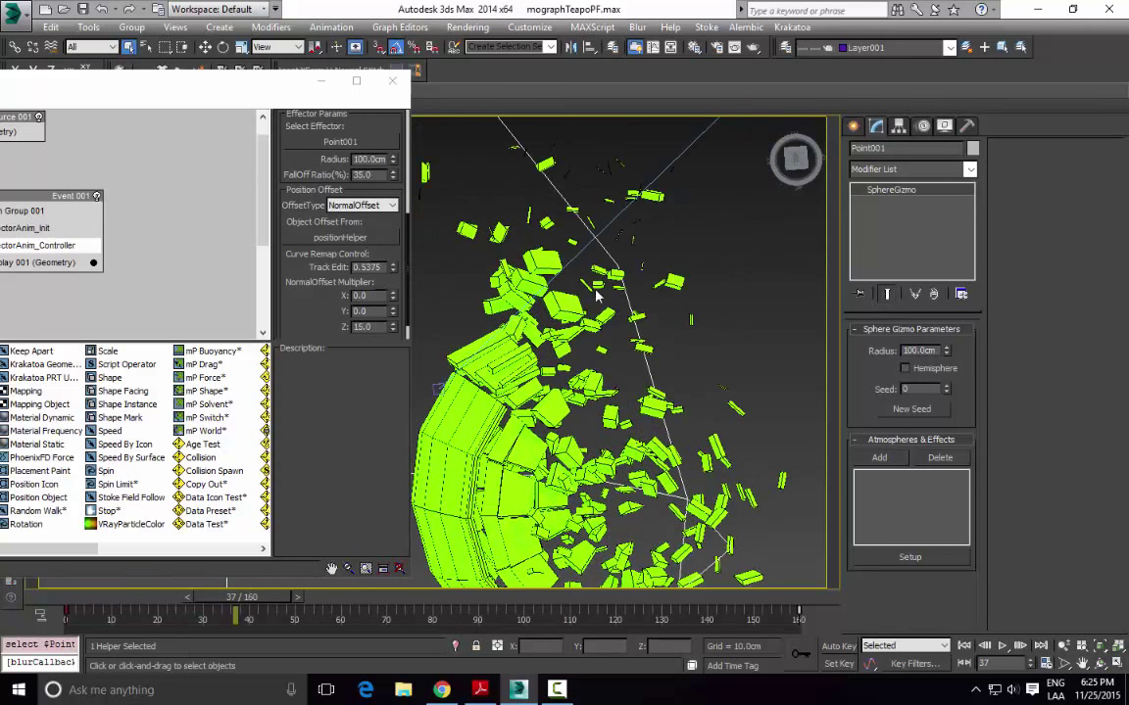
pyautogui.keyDown('alt'); pyautogui.moveTo(670, 405); pyautogui.dragTo(695, 358, button='middle'); pyautogui.keyUp('alt')
pyautogui.keyDown('alt'); pyautogui.moveTo(606, 388); pyautogui.dragTo(538, 286, button='middle'); pyautogui.keyUp('alt')
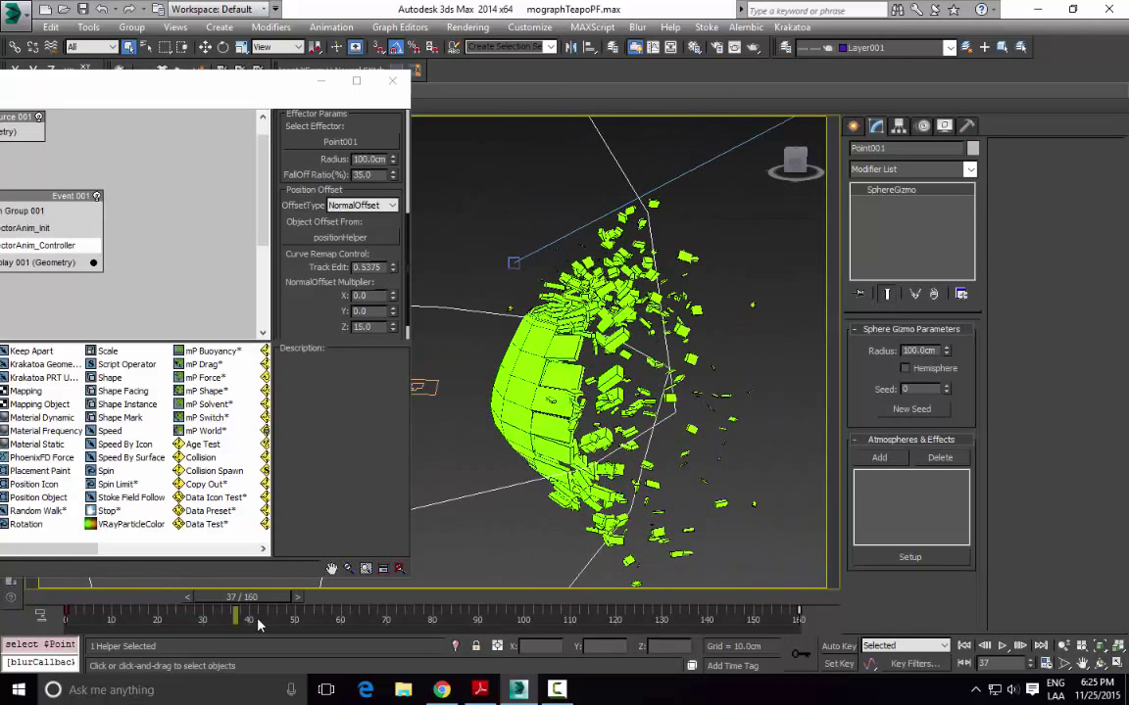
# Step: Scrub the animation to frame 61 and examine the teapot inside the sphere gizmo
pyautogui.moveTo(272, 600); pyautogui.dragTo(342, 615)
pyautogui.keyDown('alt'); pyautogui.moveTo(453, 549); pyautogui.dragTo(427, 362, button='middle'); pyautogui.keyUp('alt')
pyautogui.scroll(-3, 546, 291)
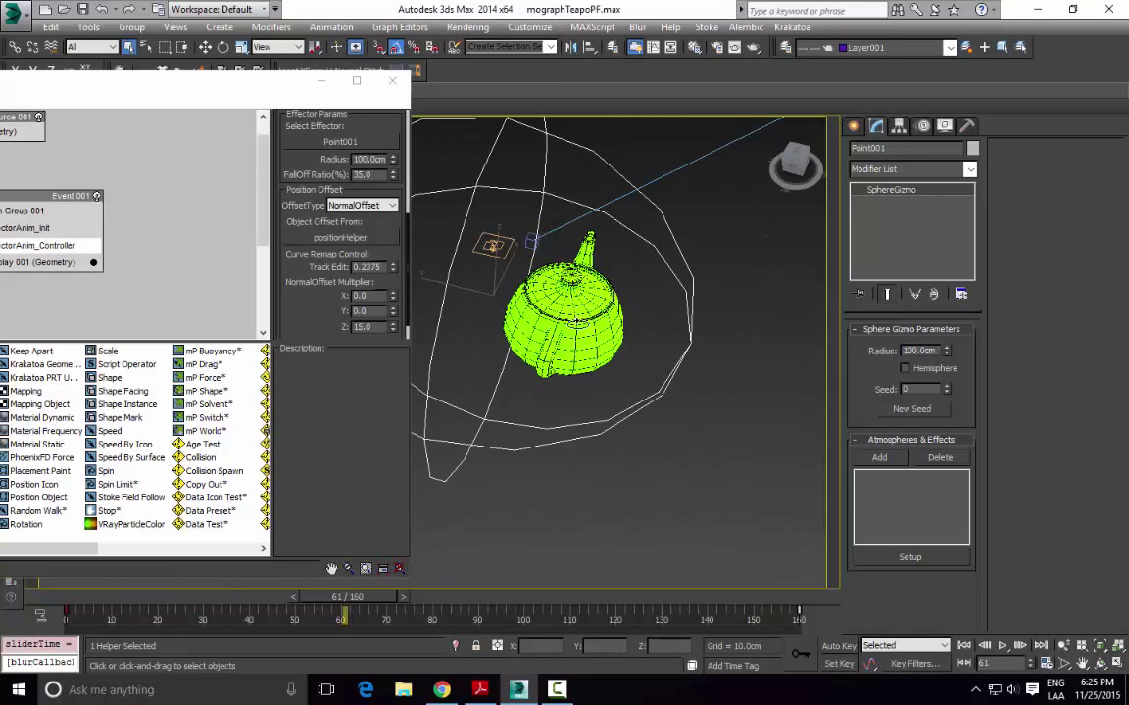
pyautogui.scroll(-1, 573, 324)
# Step: Show the Birth Group 001 settings to check its list of particle objects beside the teapot
pyautogui.moveTo(231, 90); pyautogui.dragTo(481, 95)
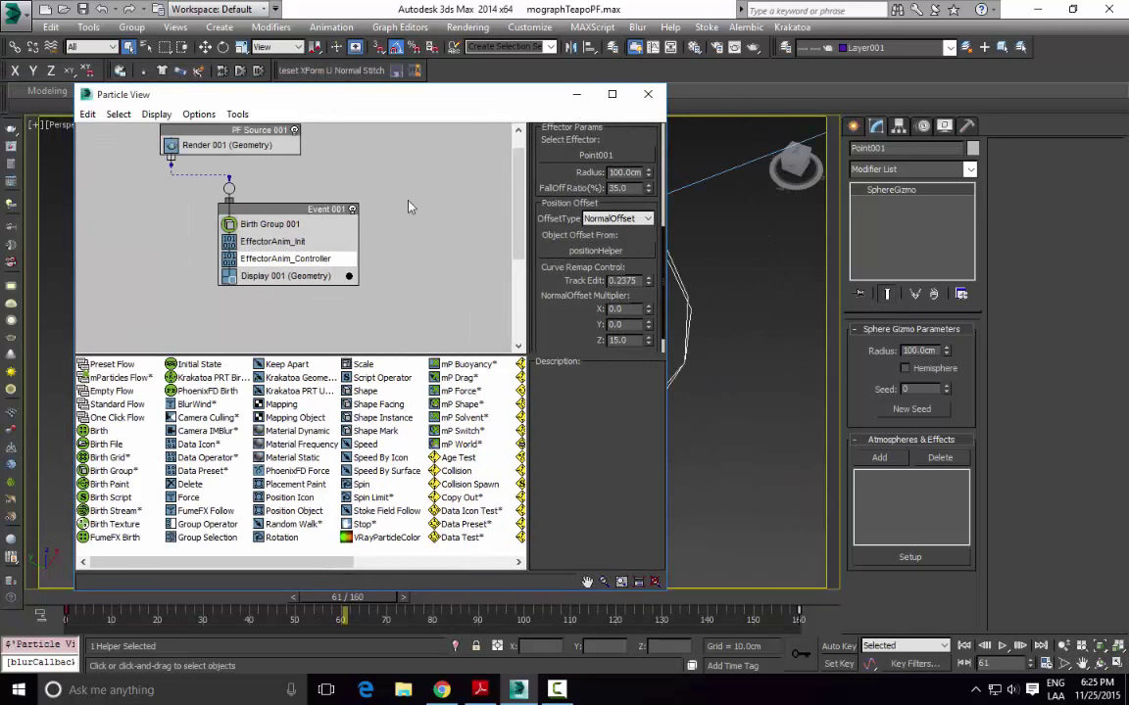
pyautogui.click(272, 224)
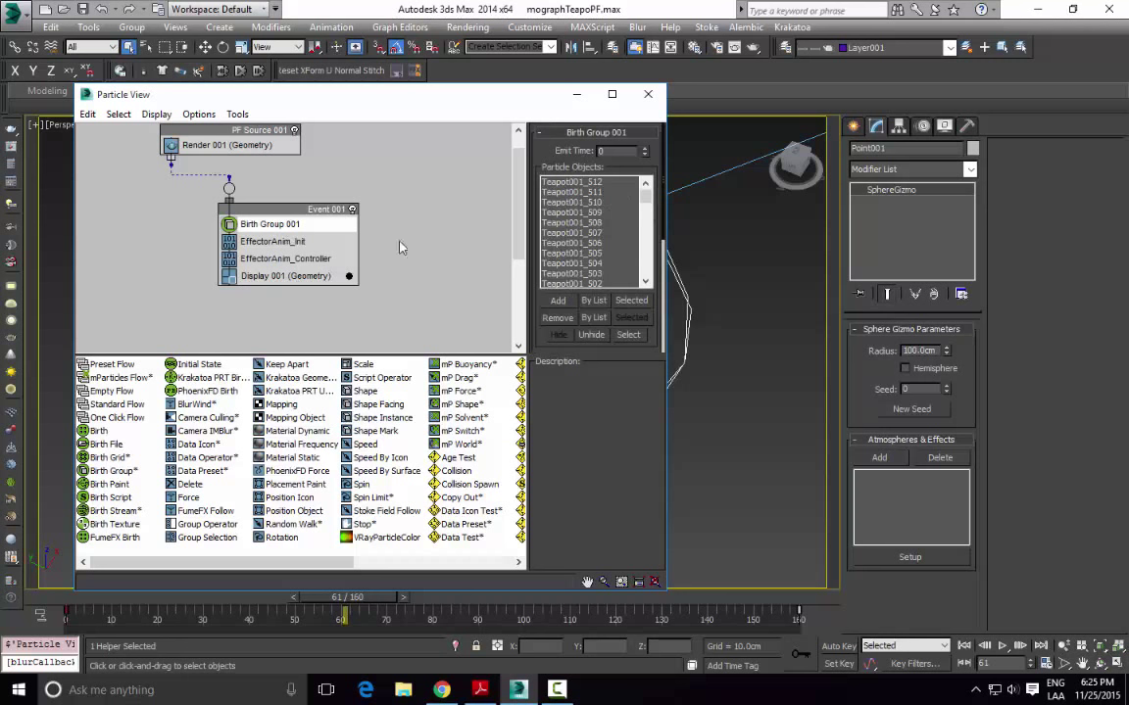
pyautogui.moveTo(490, 98); pyautogui.dragTo(293, 98)
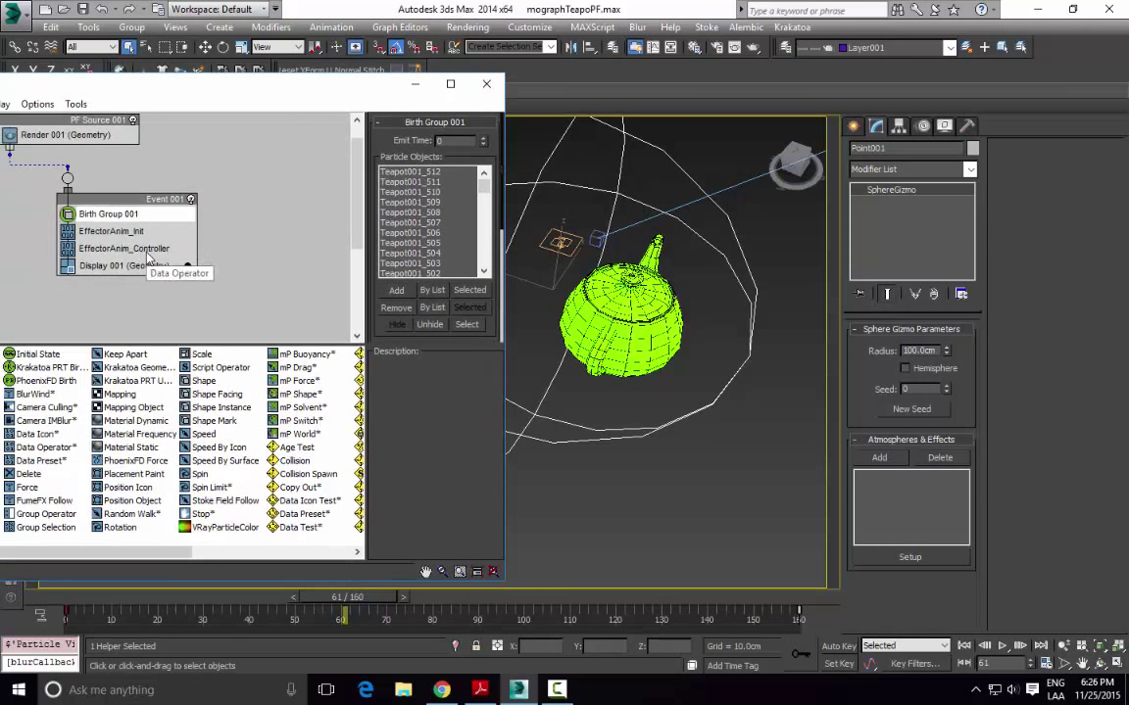
# Step: Open the data flow of EffectorAnim_Controller for editing and maximize its window
pyautogui.click(148, 251)
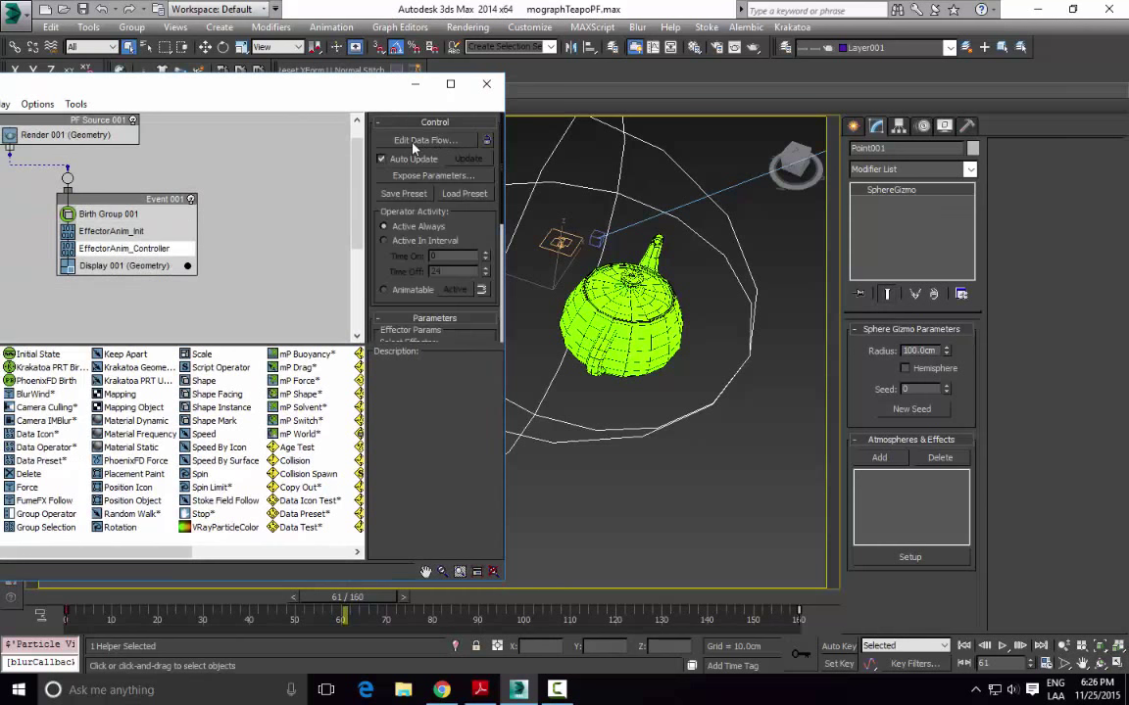
pyautogui.click(426, 140)
pyautogui.moveTo(491, 335); pyautogui.dragTo(428, 215, button='middle')
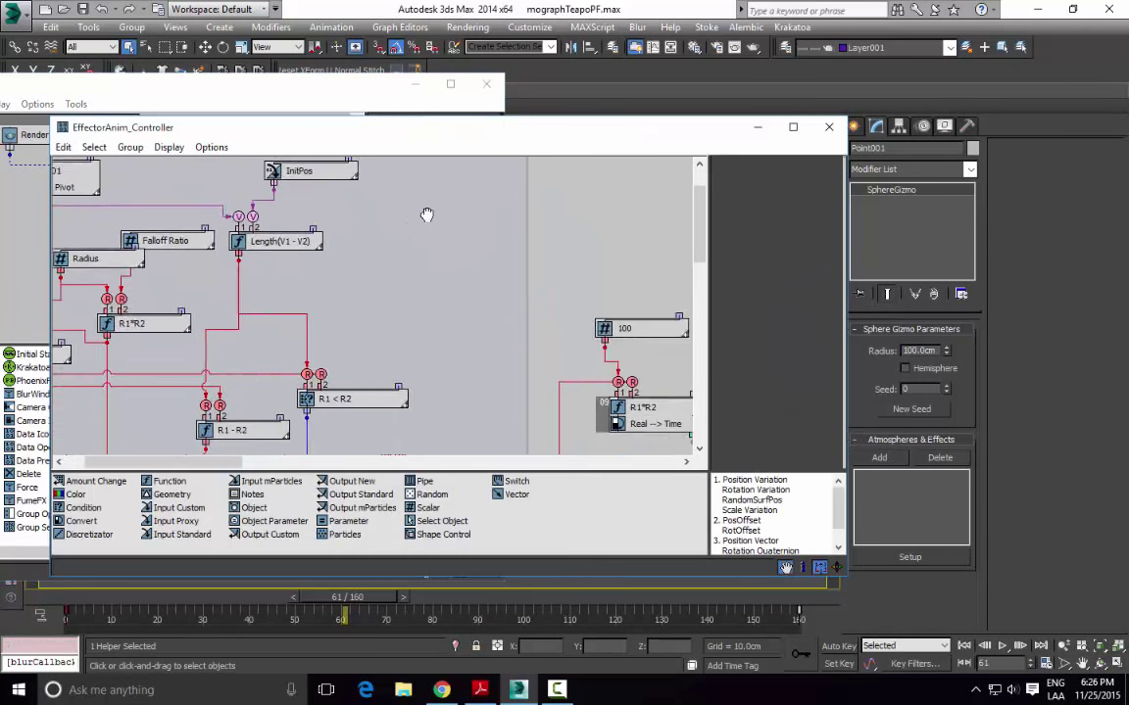
pyautogui.moveTo(627, 384); pyautogui.dragTo(579, 173, button='middle')
pyautogui.click(791, 129)
# Step: Locate and select the 100 scalar together with the R1*R2 and Real --> Time node it feeds
pyautogui.moveTo(466, 280); pyautogui.dragTo(428, 192, button='middle')
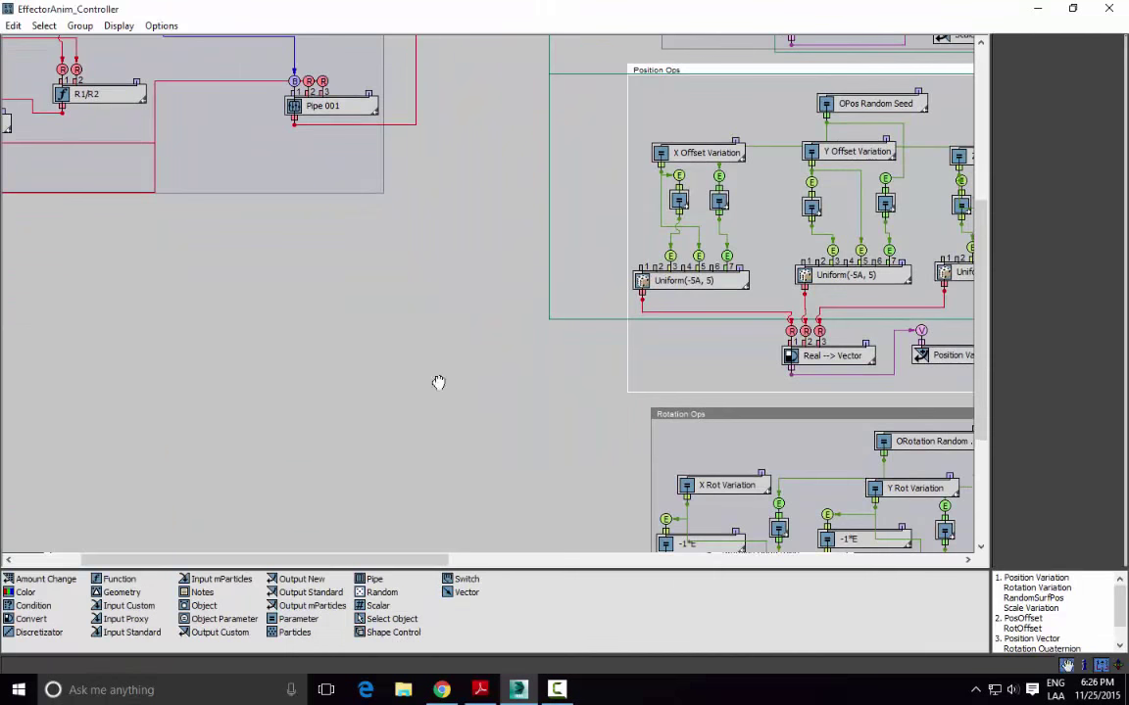
pyautogui.moveTo(515, 110); pyautogui.dragTo(453, 435, button='middle')
pyautogui.moveTo(535, 419); pyautogui.dragTo(536, 422)
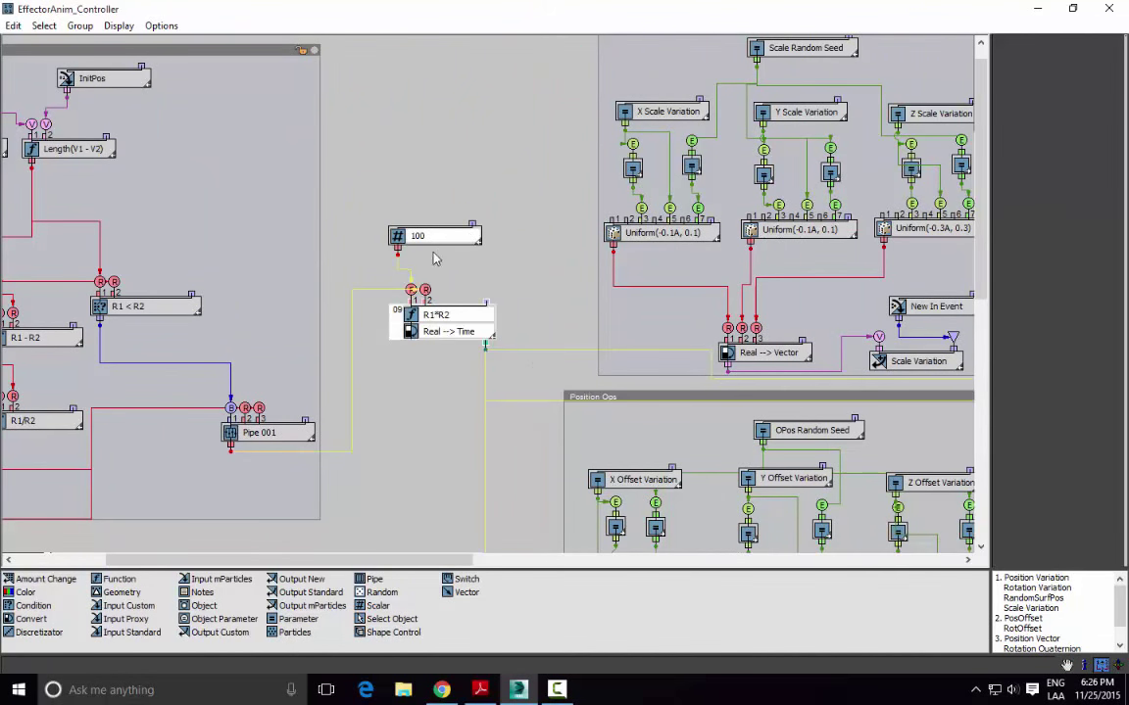
pyautogui.moveTo(451, 233); pyautogui.dragTo(489, 262, button='middle')
pyautogui.moveTo(407, 213); pyautogui.dragTo(485, 385)
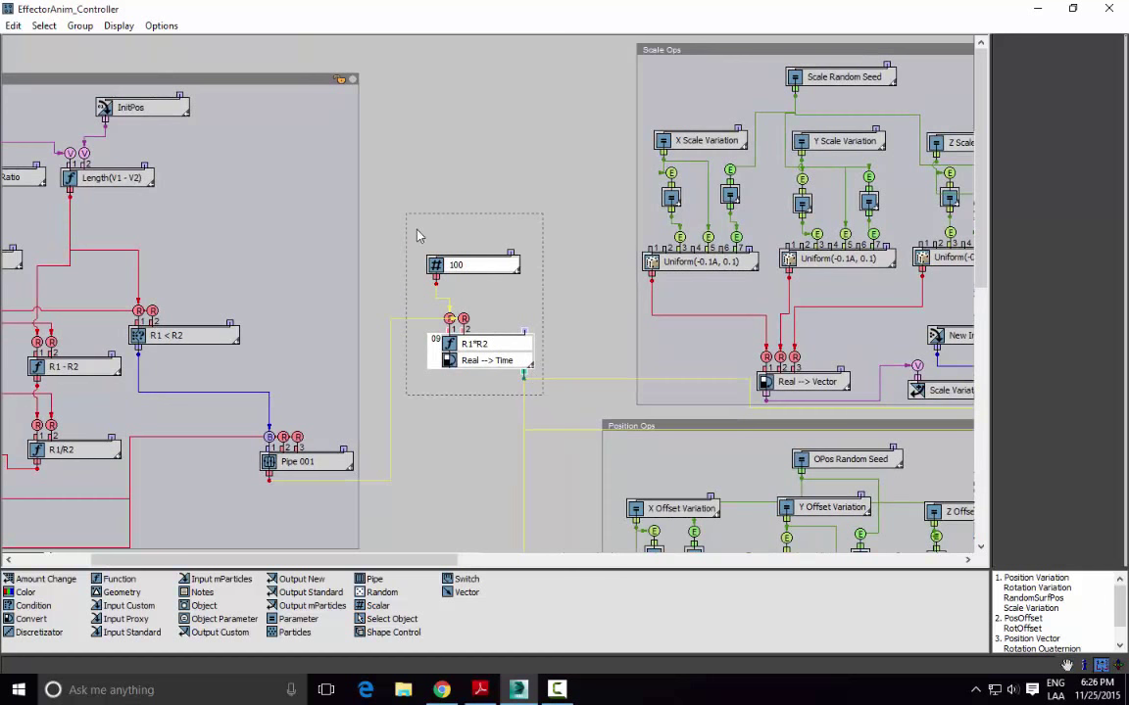
# Step: Examine the Distance Effector group, from the Point001 pivot and InitPos inputs through Radius and Falloff Ratio to Pipe 001
pyautogui.moveTo(399, 355); pyautogui.dragTo(652, 355, button='middle')
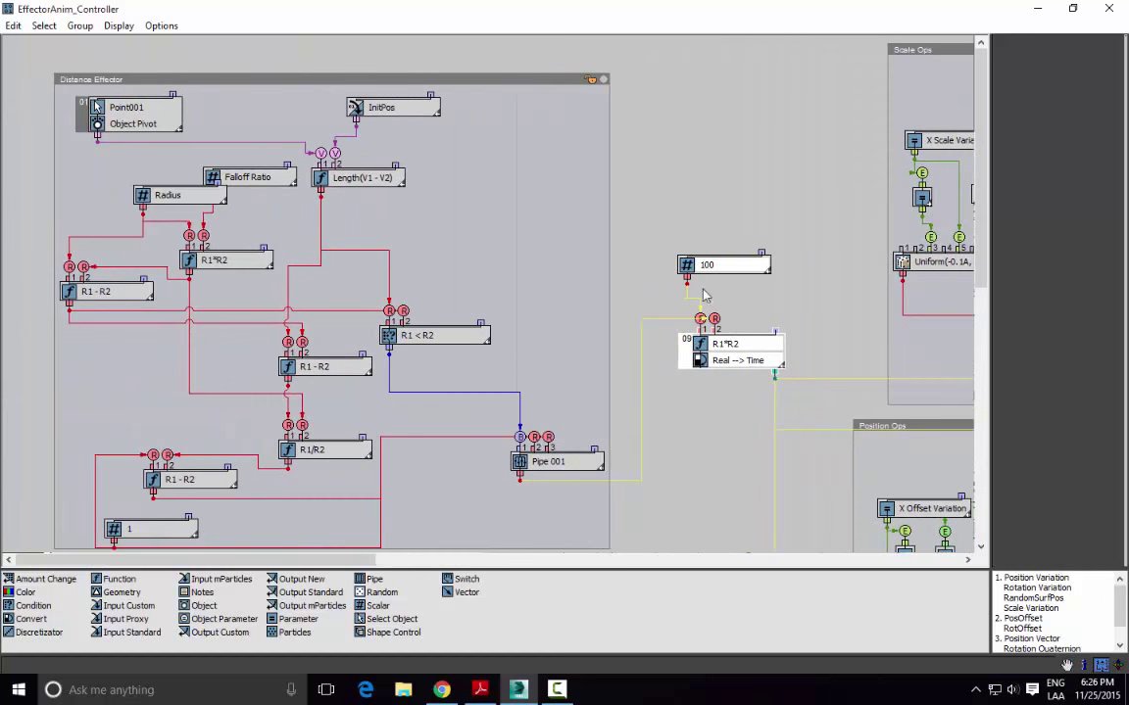
pyautogui.moveTo(425, 375); pyautogui.dragTo(524, 270, button='middle')
pyautogui.moveTo(368, 338); pyautogui.dragTo(329, 506, button='middle')
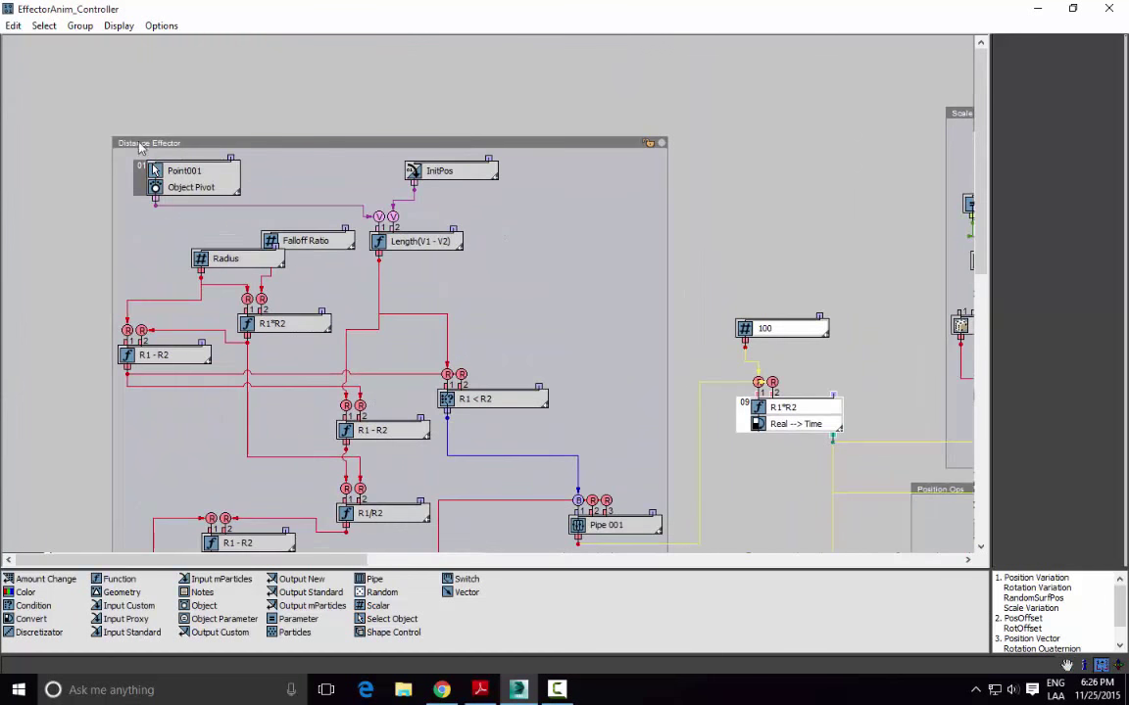
pyautogui.scroll(-3, 582, 394)
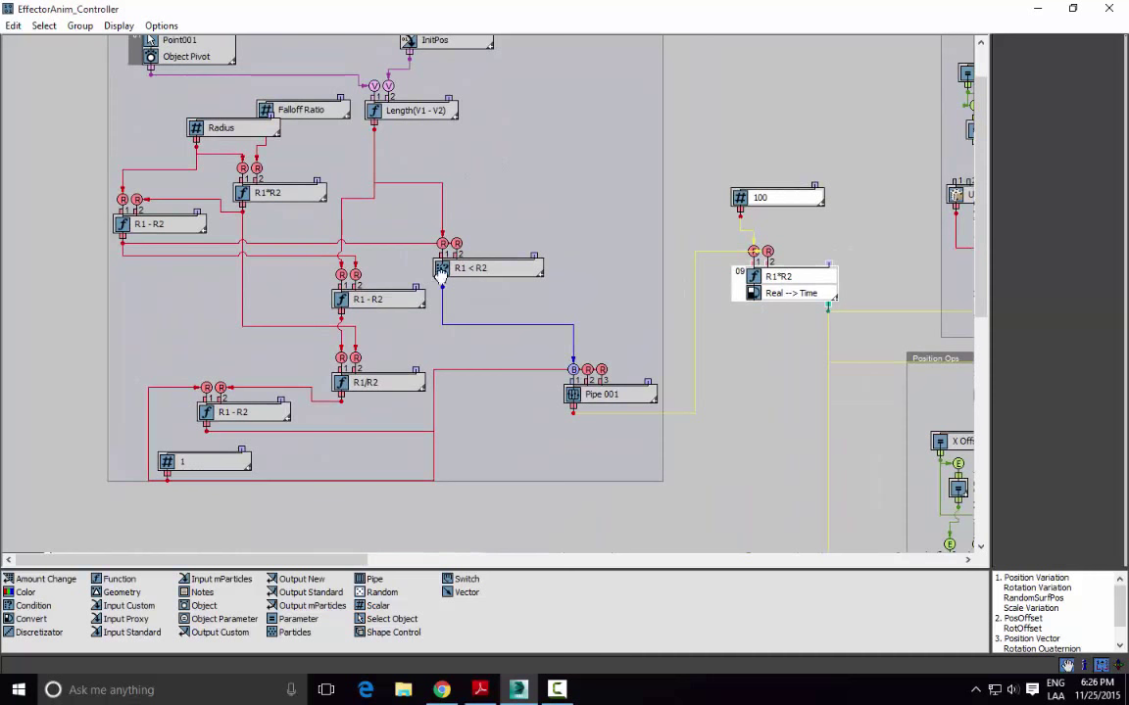
pyautogui.moveTo(441, 274); pyautogui.dragTo(371, 319, button='middle')
pyautogui.moveTo(225, 237); pyautogui.dragTo(336, 259, button='middle')
pyautogui.moveTo(457, 293); pyautogui.dragTo(395, 210, button='middle')
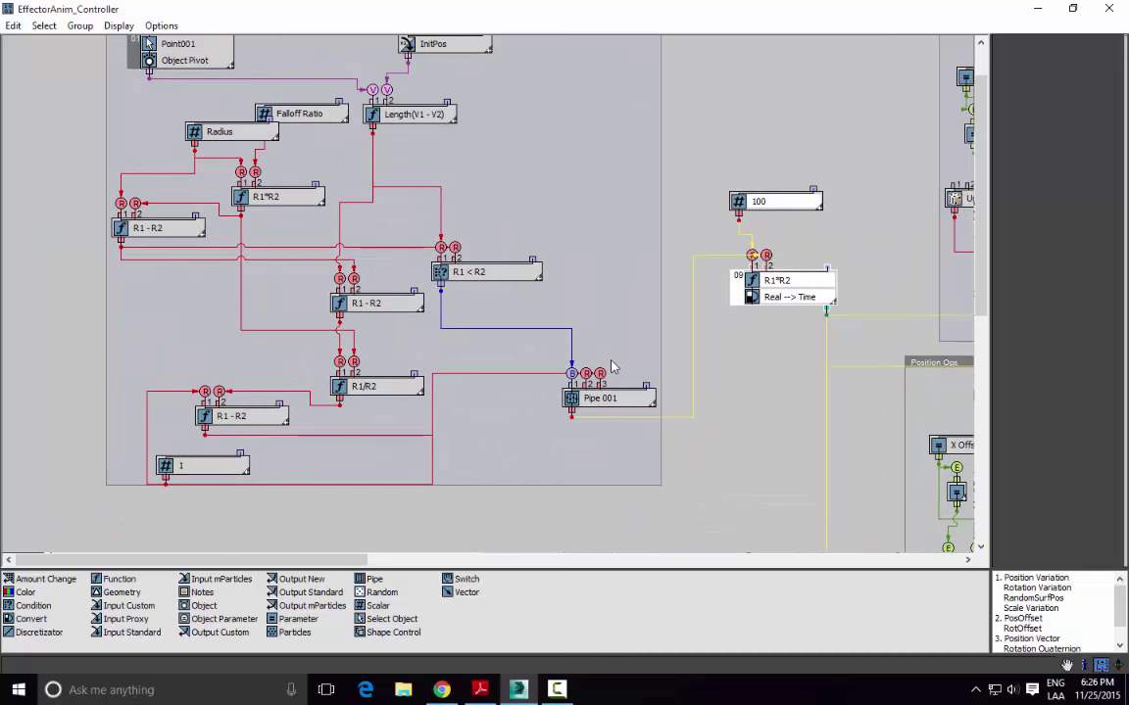
# Step: Follow the Pipe 001 output through the Real --> Time node to examine the Scale Ops and Position Ops groups
pyautogui.moveTo(613, 367); pyautogui.dragTo(498, 163, button='middle')
pyautogui.moveTo(497, 367); pyautogui.dragTo(504, 259, button='middle')
pyautogui.moveTo(562, 147); pyautogui.dragTo(605, 413, button='middle')
pyautogui.moveTo(696, 243); pyautogui.dragTo(648, 35, button='middle')
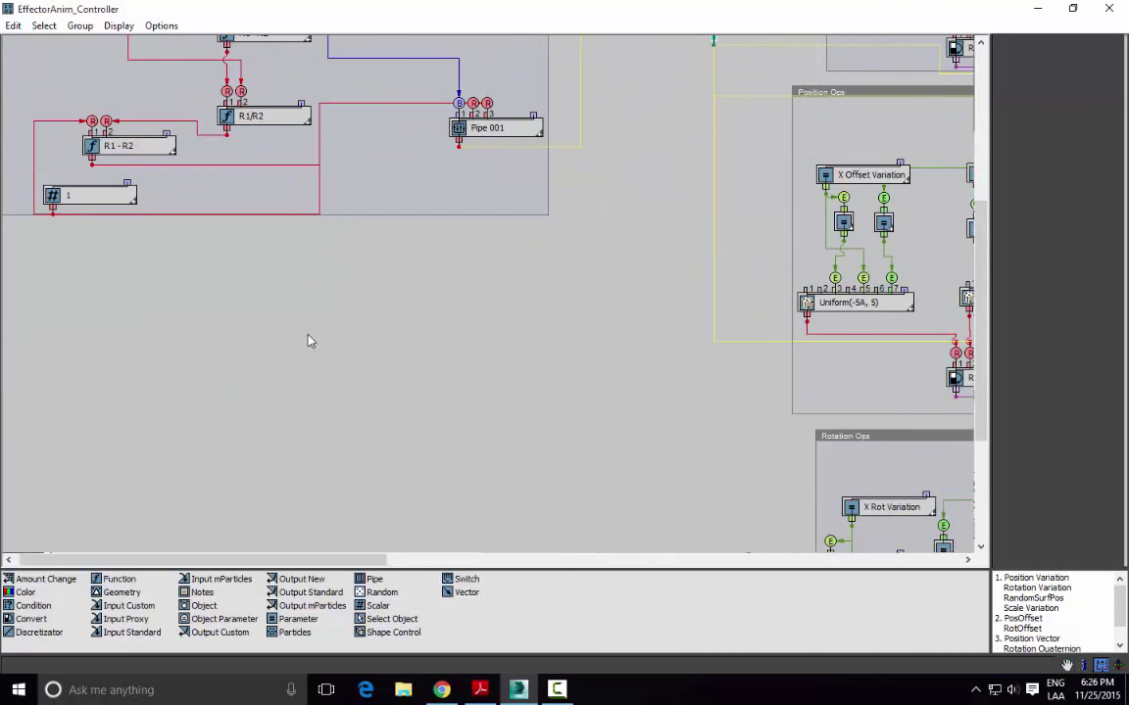
pyautogui.moveTo(308, 340); pyautogui.dragTo(446, 275, button='middle')
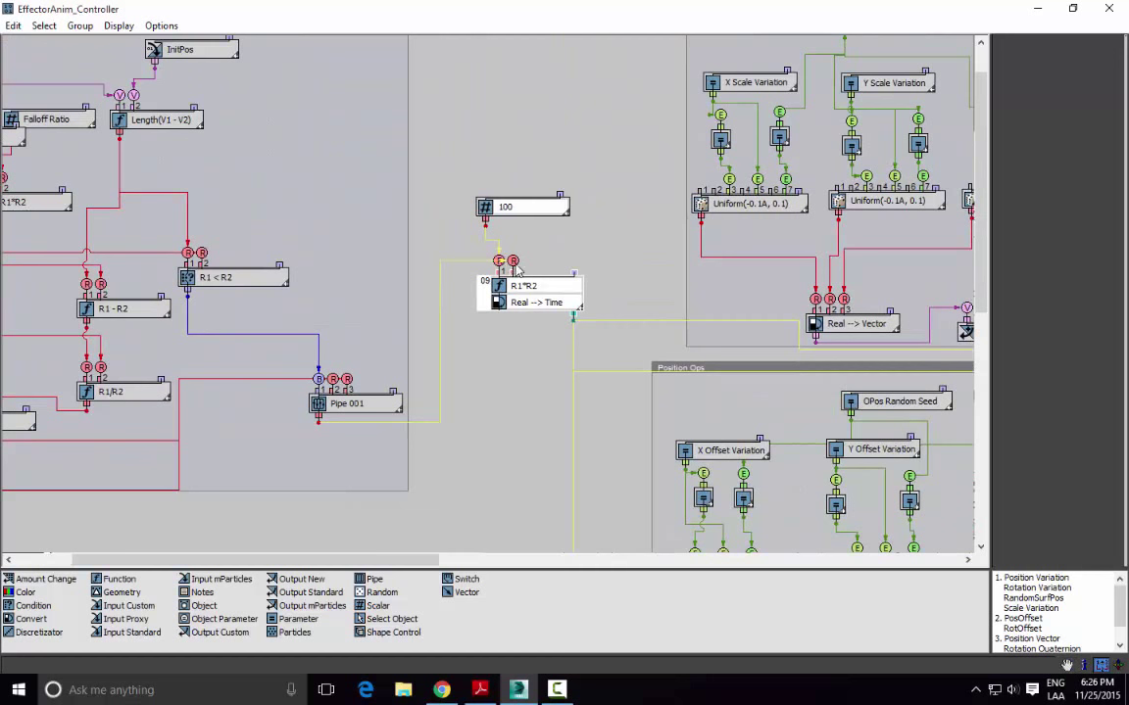
pyautogui.moveTo(814, 418); pyautogui.dragTo(648, 313, button='middle')
pyautogui.moveTo(749, 258); pyautogui.dragTo(529, 373, button='middle')
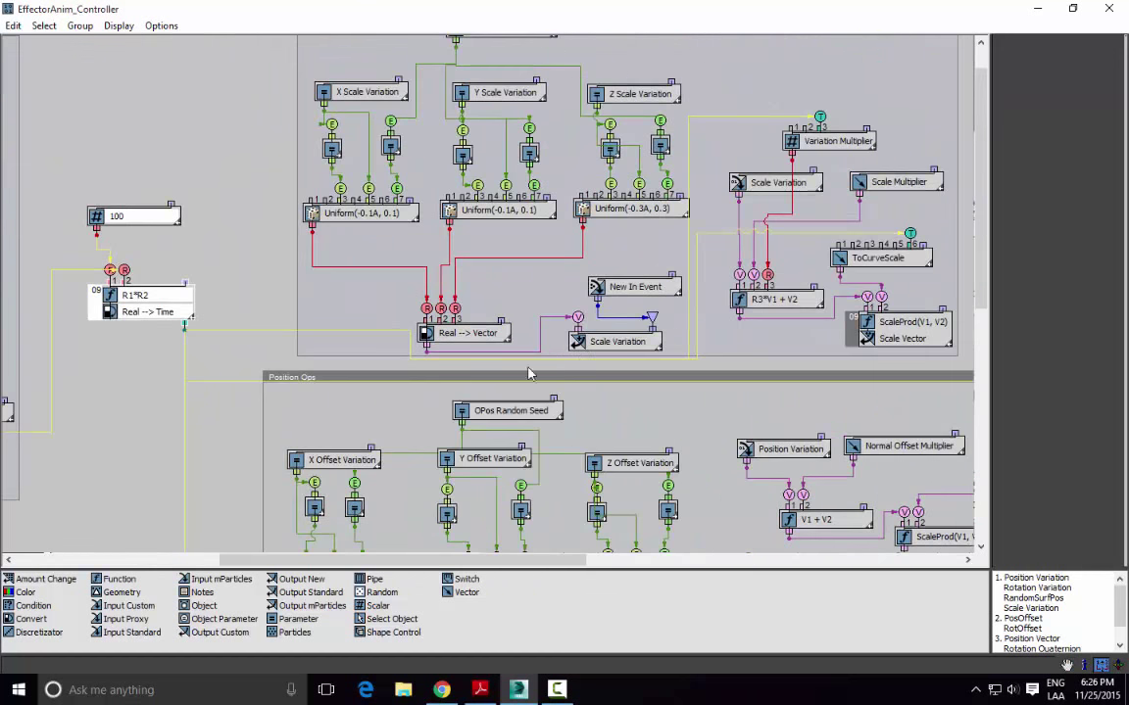
# Step: Follow the Real --> Time output into the Scale Ops group and select the ToCurveScale node it feeds
pyautogui.moveTo(623, 335); pyautogui.dragTo(415, 428, button='middle')
pyautogui.moveTo(473, 357); pyautogui.dragTo(477, 290, button='middle')
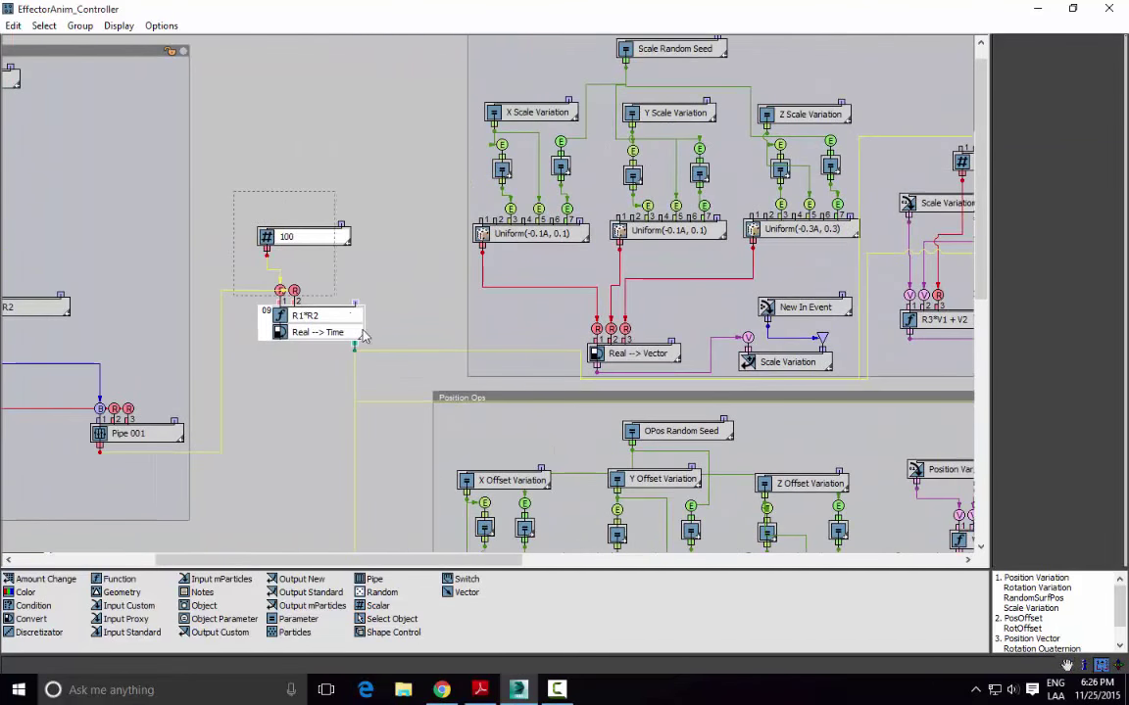
pyautogui.click(379, 354)
pyautogui.moveTo(502, 337); pyautogui.dragTo(258, 360, button='middle')
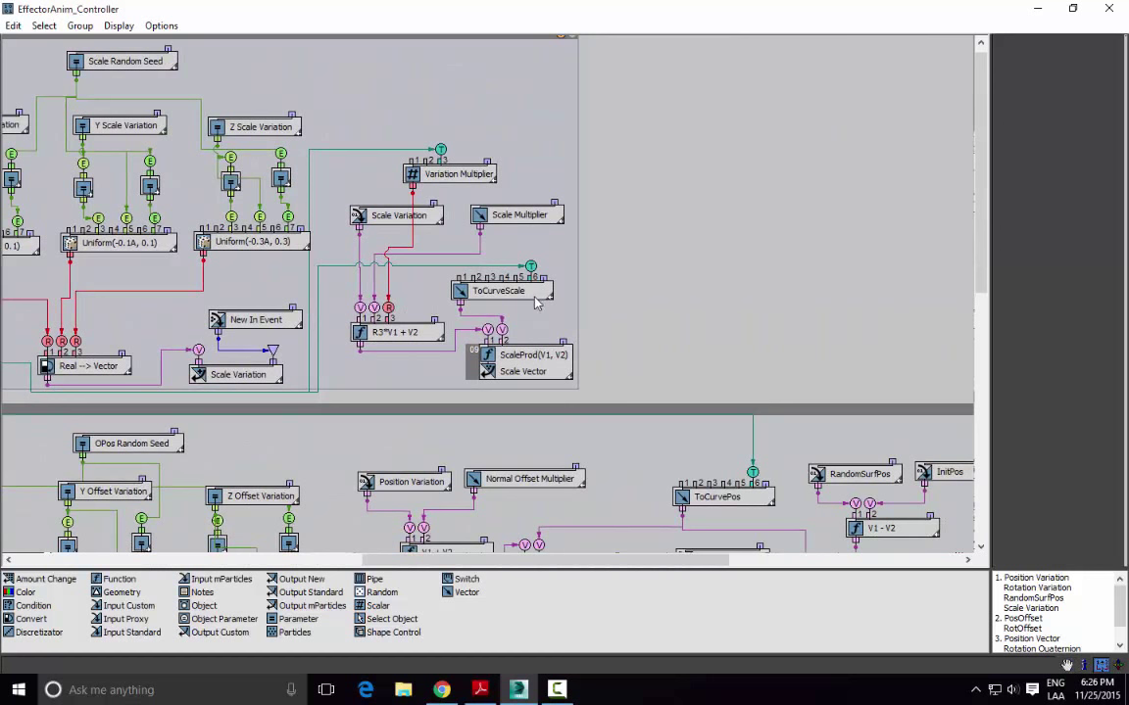
pyautogui.click(504, 293)
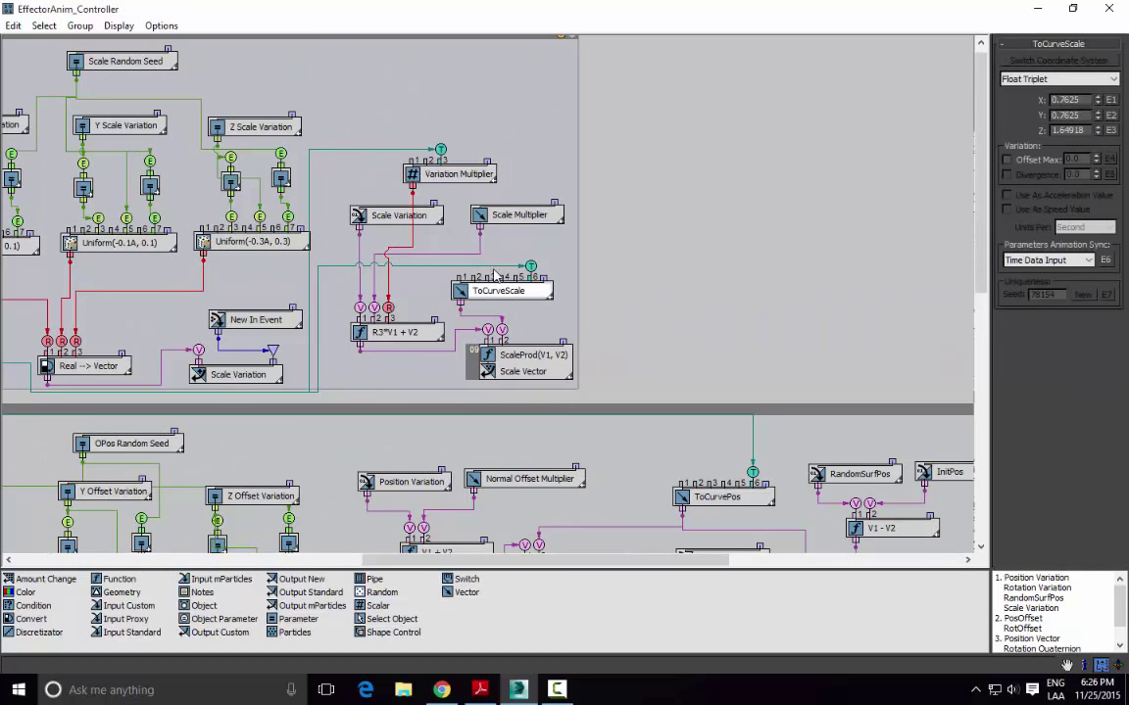
pyautogui.moveTo(502, 270); pyautogui.dragTo(575, 283, button='middle')
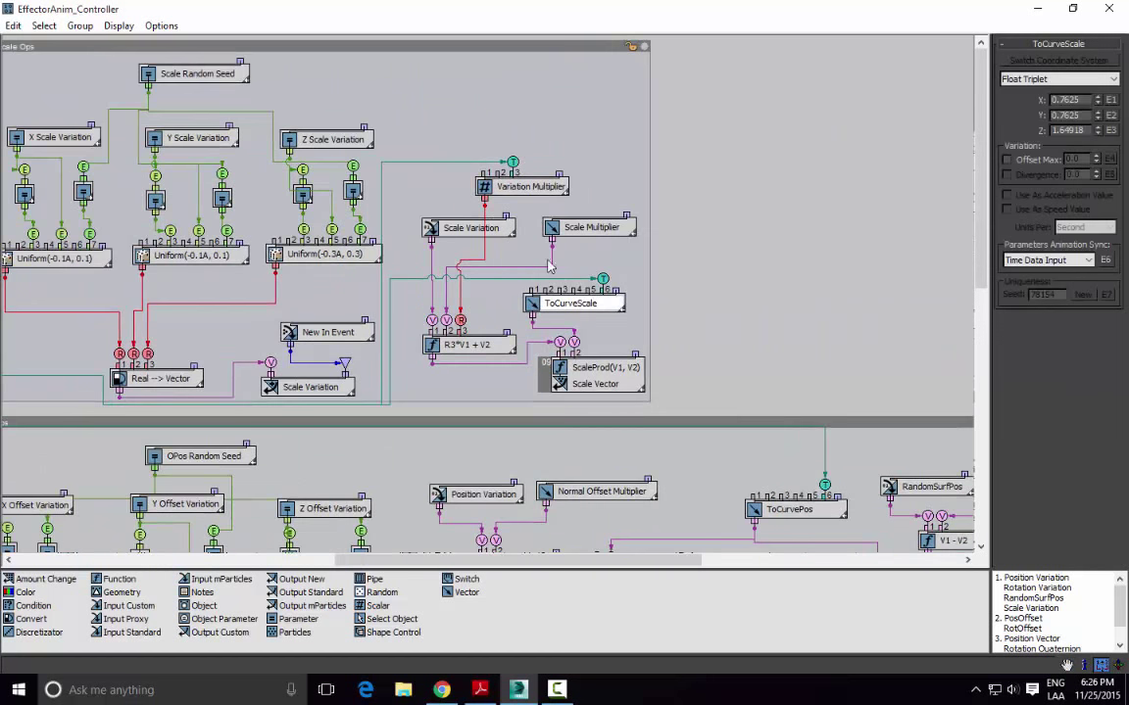
# Step: Show the Z value of ToCurveScale in Track View and filter the track list to animated tracks only
pyautogui.rightClick(1068, 131)
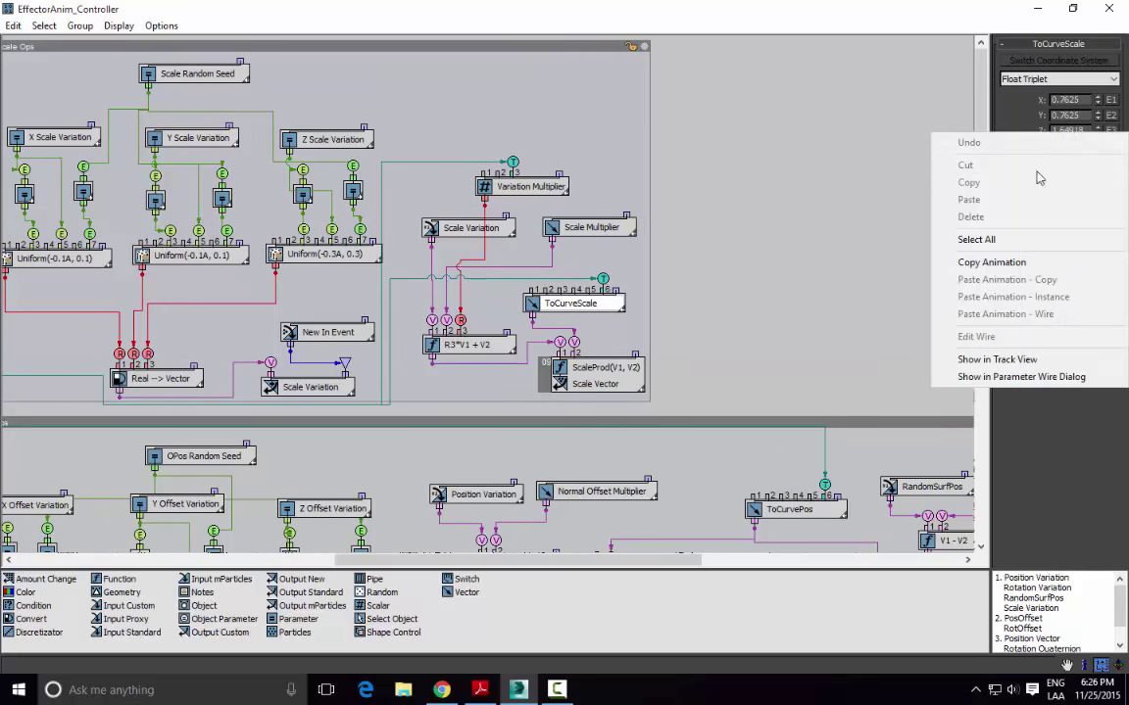
pyautogui.click(1001, 358)
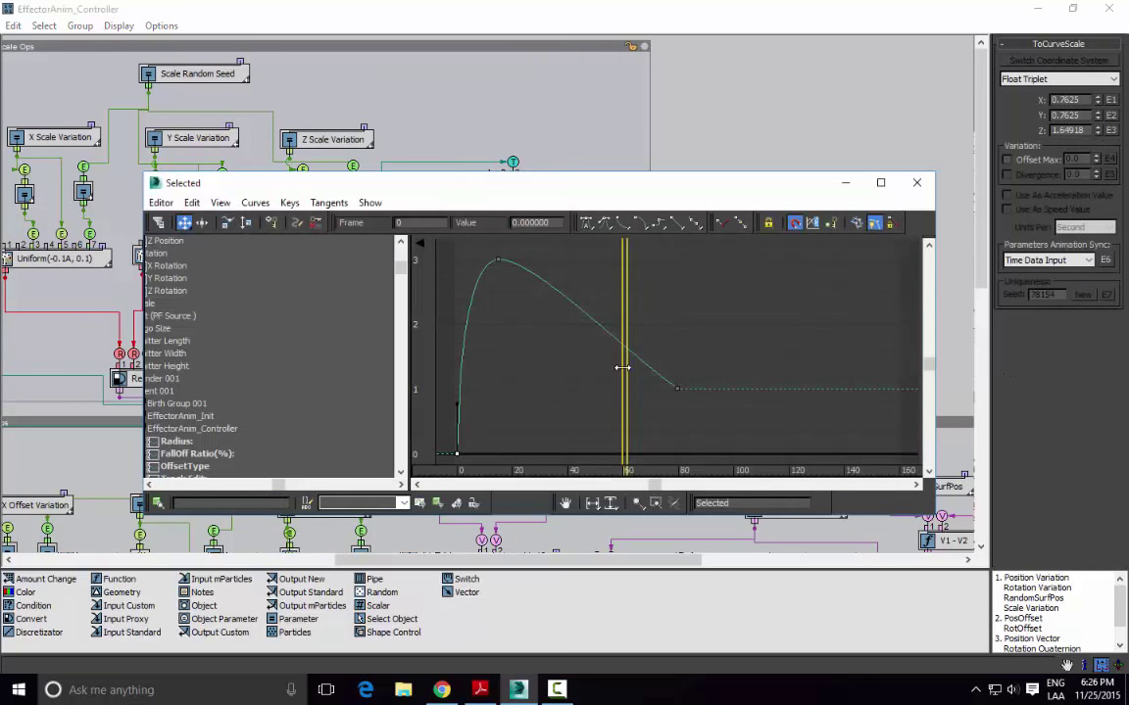
pyautogui.scroll(-15, 289, 381)
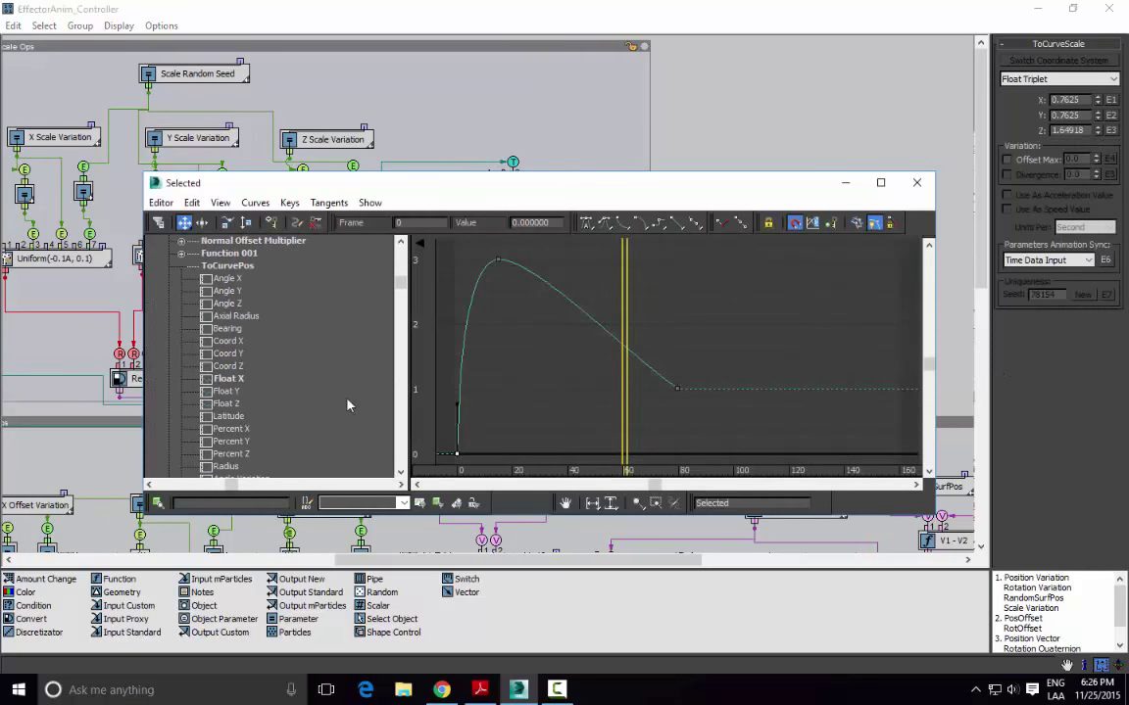
pyautogui.click(457, 502)
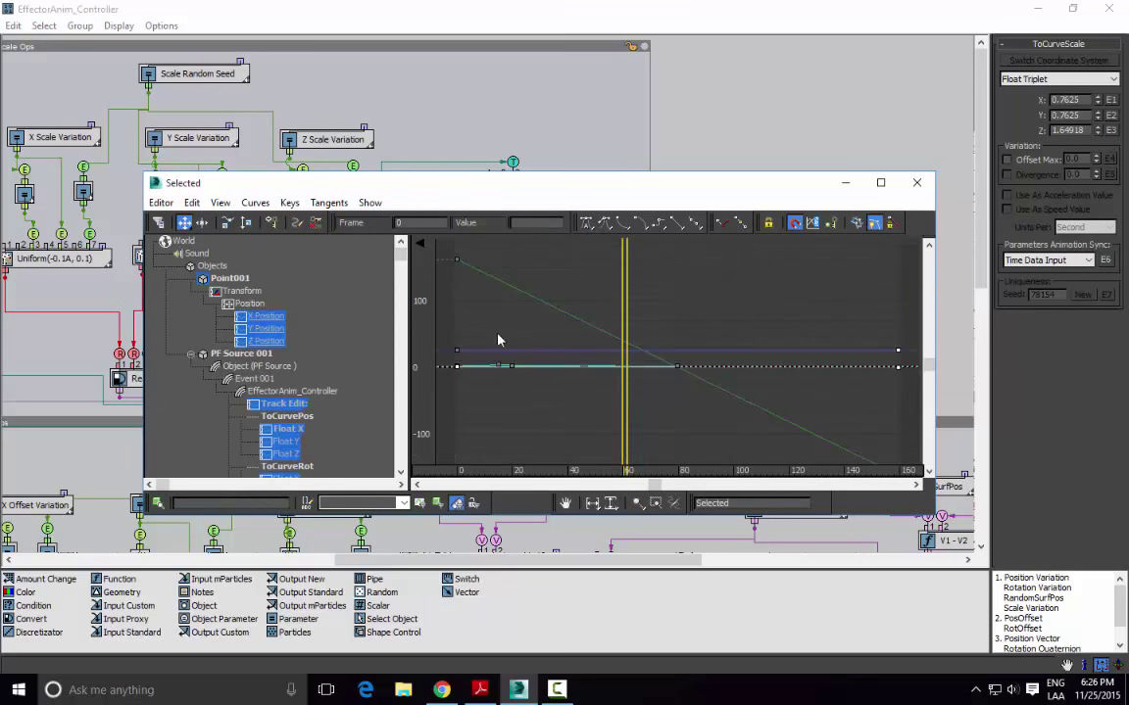
pyautogui.scroll(-10, 400, 321)
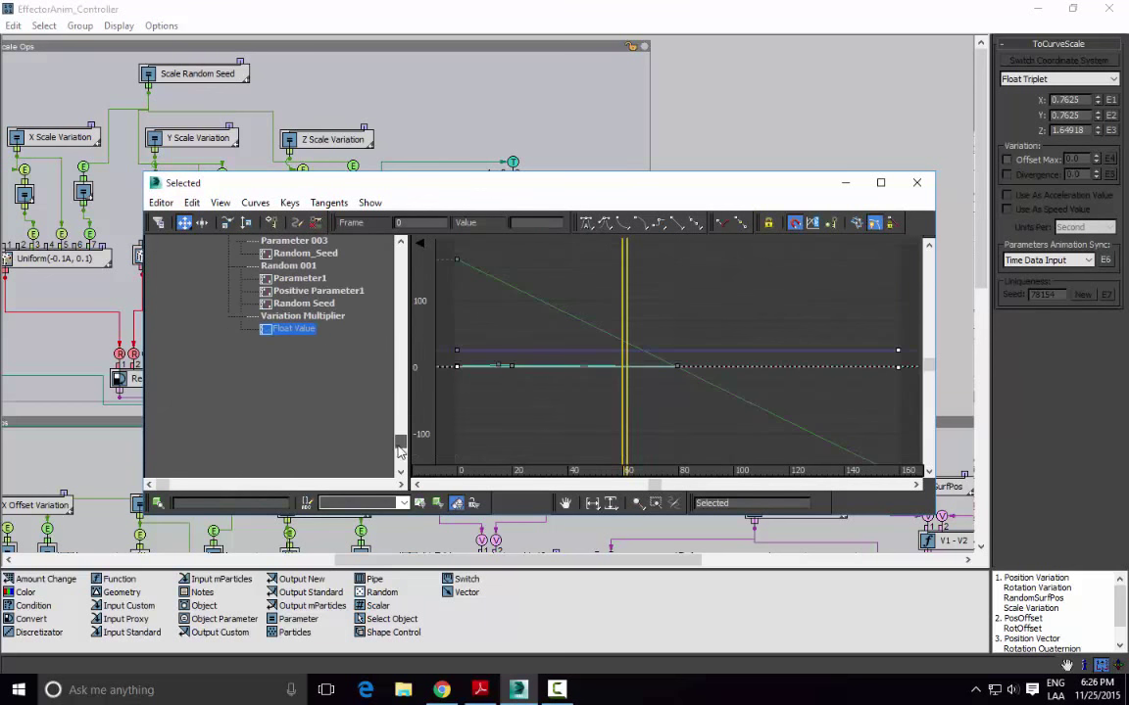
pyautogui.moveTo(401, 412); pyautogui.dragTo(421, 292)
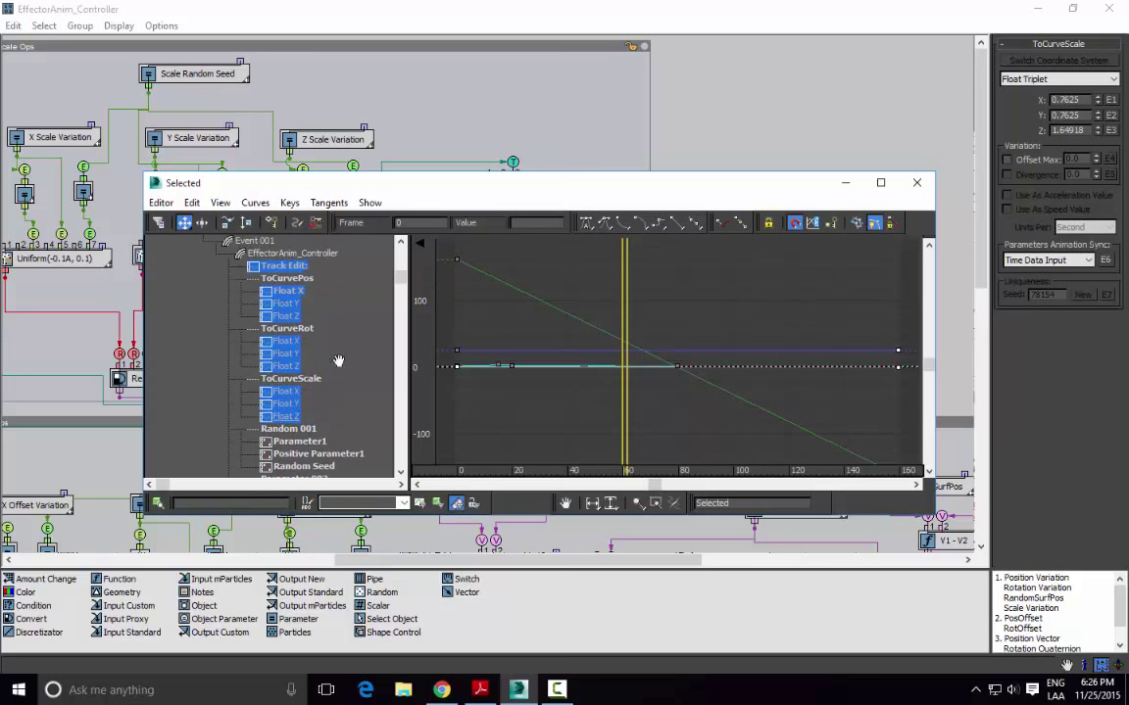
# Step: Display the ToCurvePos Float X curve and move the curve editor away from the ToCurveScale node
pyautogui.click(288, 291)
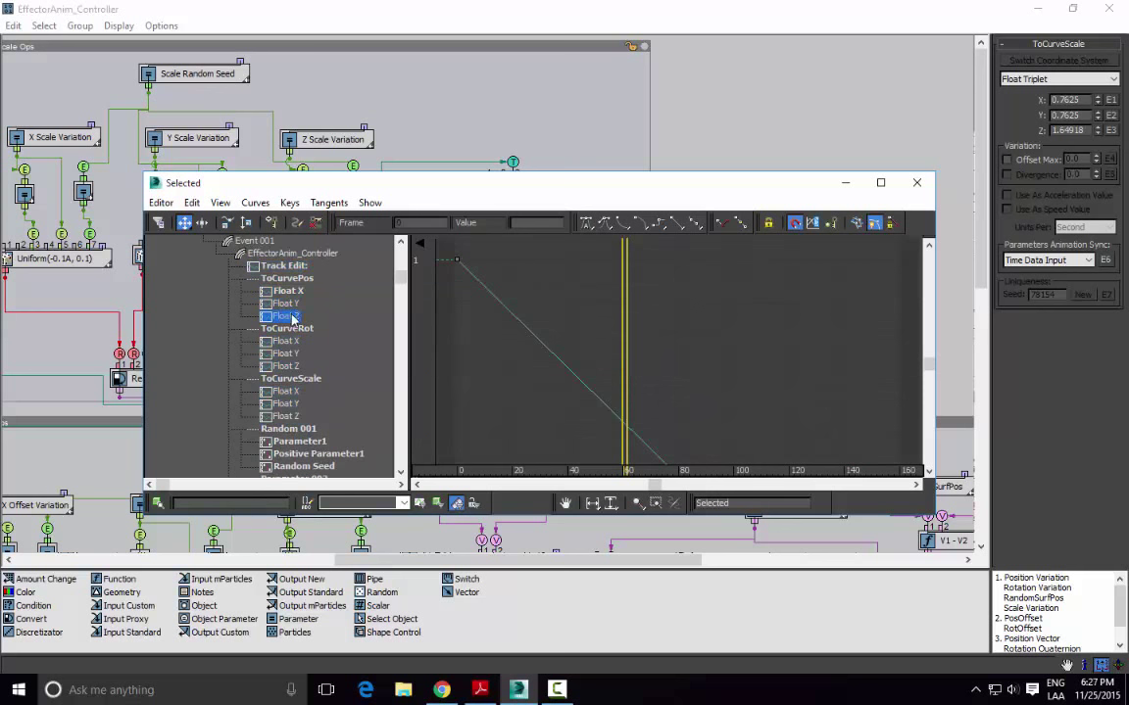
pyautogui.click(304, 292)
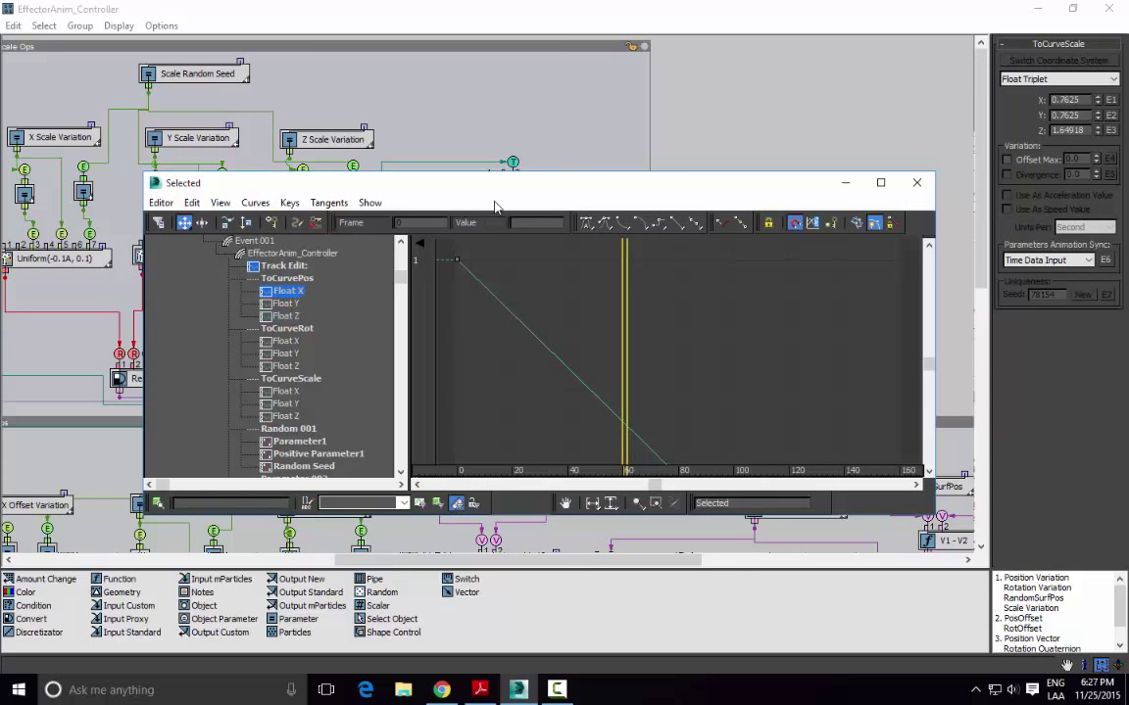
pyautogui.moveTo(450, 183); pyautogui.dragTo(363, 339)
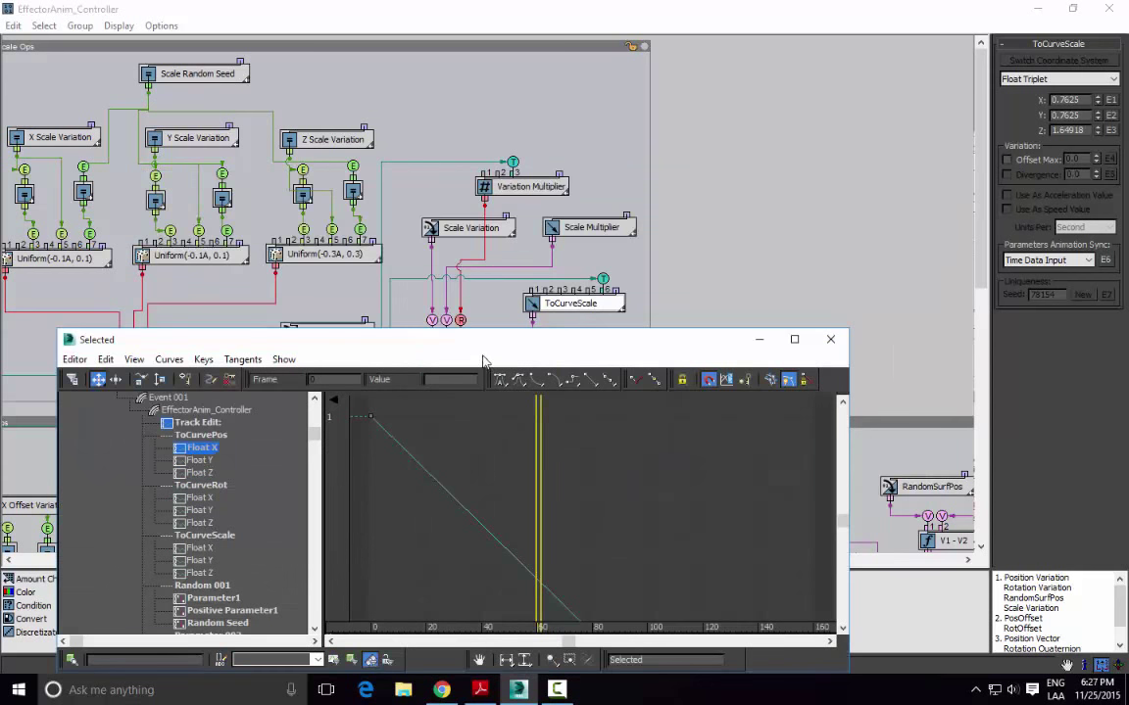
pyautogui.moveTo(483, 345); pyautogui.dragTo(573, 364)
# Step: Restore the maximized EffectorAnim_Controller window and place the curve editor in front of it
pyautogui.moveTo(673, 279); pyautogui.dragTo(676, 258, button='middle')
pyautogui.click(1073, 9)
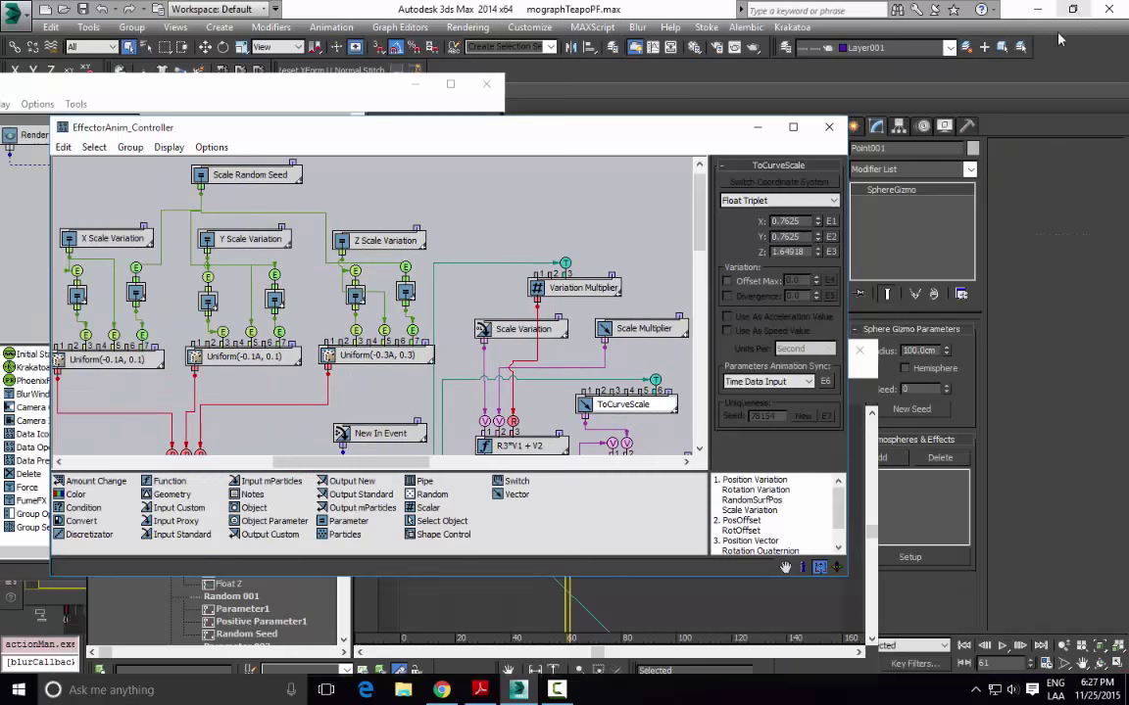
pyautogui.click(512, 590)
pyautogui.moveTo(551, 364); pyautogui.dragTo(205, 259)
pyautogui.moveTo(178, 338); pyautogui.dragTo(322, 315, button='middle')
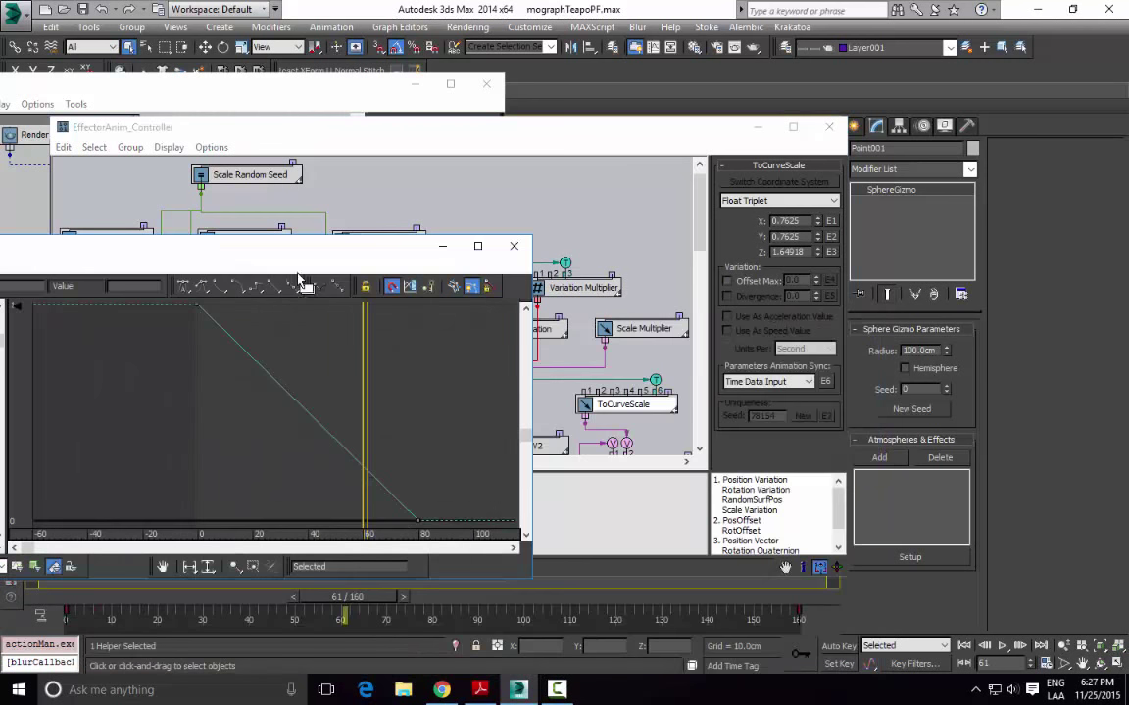
pyautogui.moveTo(306, 245); pyautogui.dragTo(502, 217)
pyautogui.moveTo(235, 325); pyautogui.dragTo(307, 318, button='middle')
# Step: View the ToCurvePos Float Y, ToCurveRot Float X and ToCurveScale Float X curves one after another
pyautogui.click(81, 339)
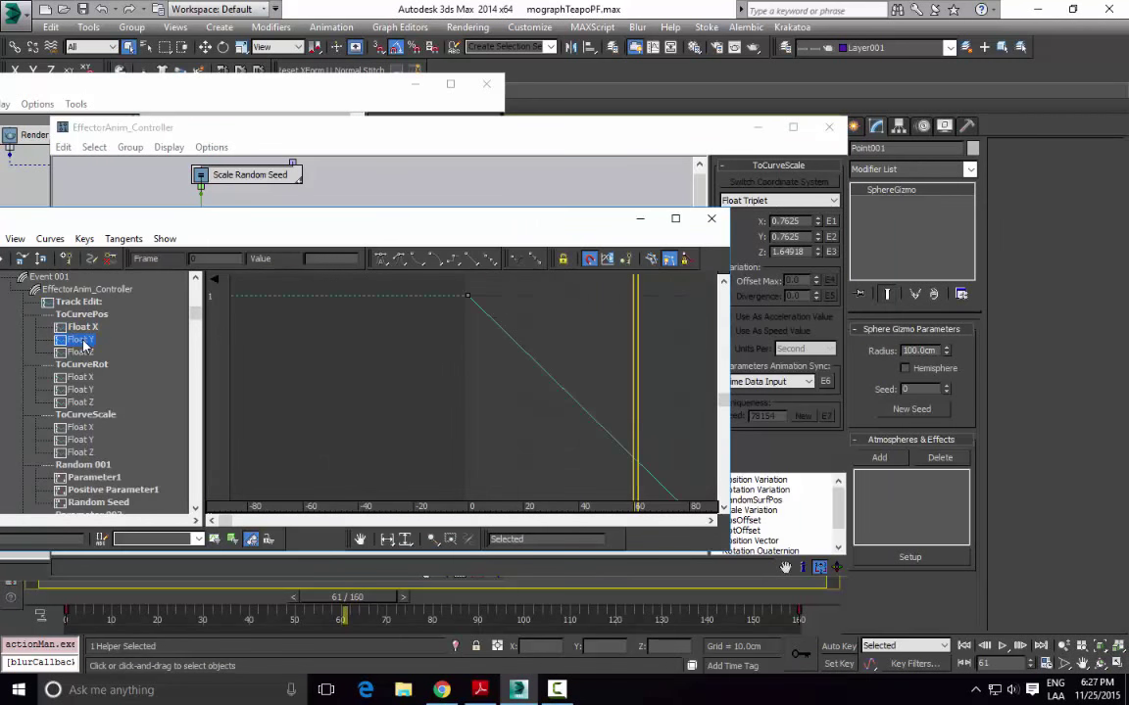
pyautogui.moveTo(599, 431); pyautogui.dragTo(458, 432, button='middle')
pyautogui.click(81, 377)
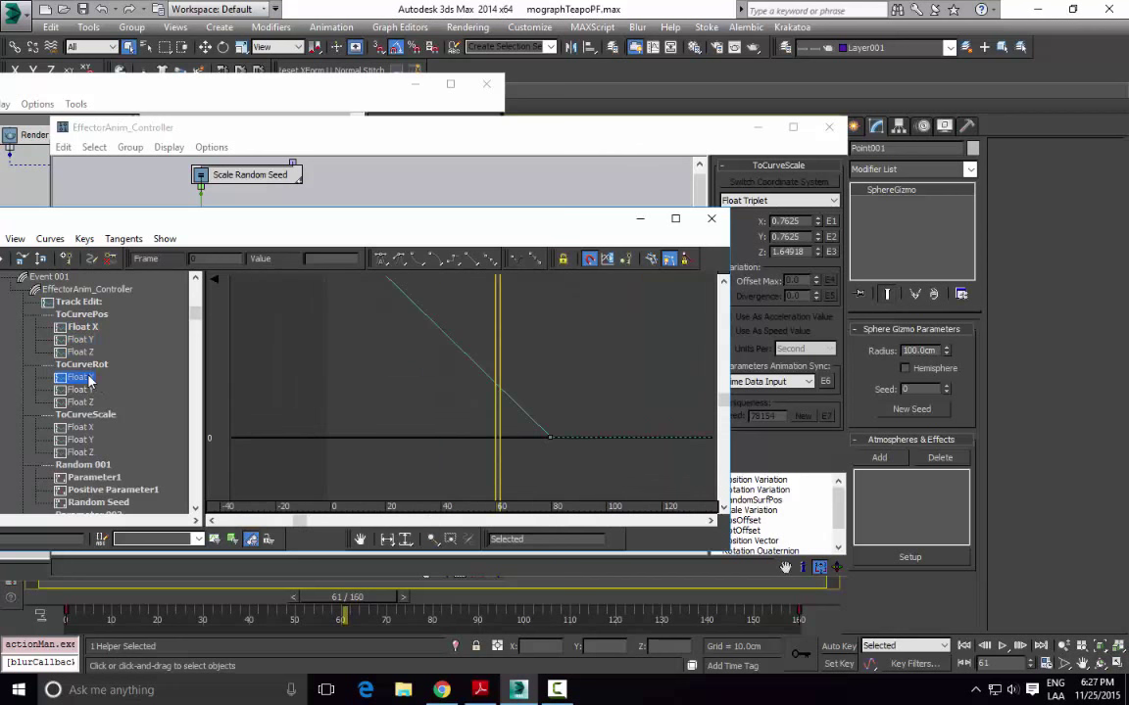
pyautogui.click(81, 429)
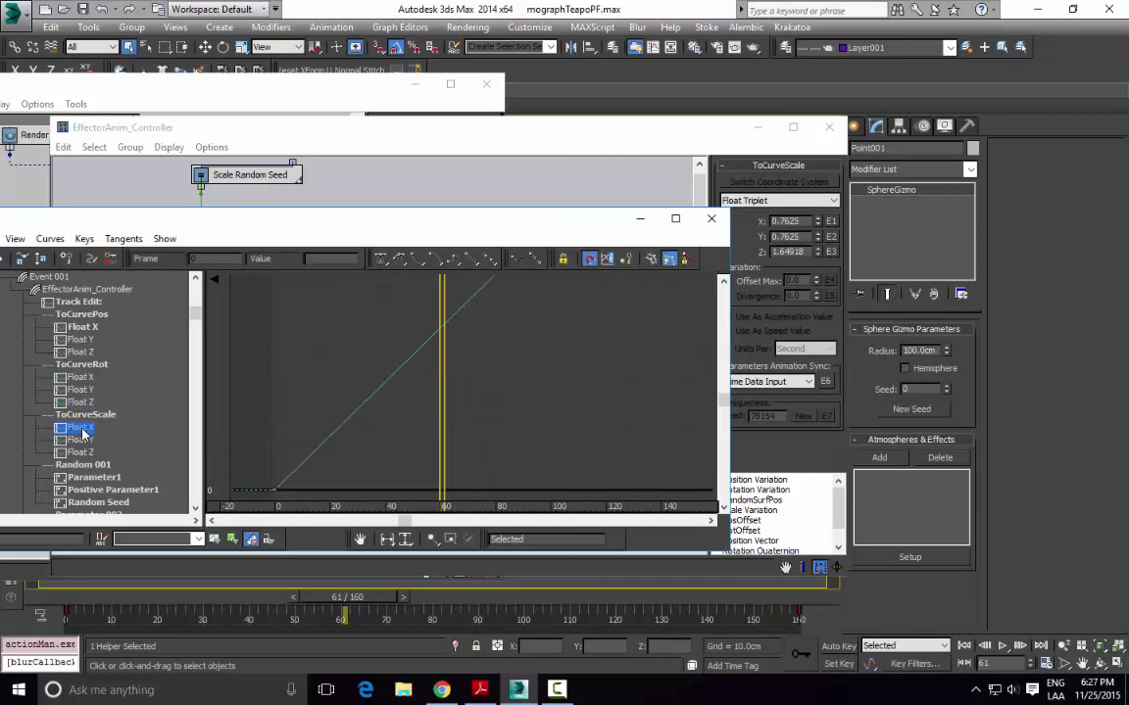
pyautogui.moveTo(437, 387); pyautogui.dragTo(519, 390, button='middle')
# Step: Examine the ToCurveScale Float Z curve by selecting its keys at frames 15 and 80
pyautogui.moveTo(436, 339); pyautogui.dragTo(501, 315, button='middle')
pyautogui.click(422, 467)
pyautogui.moveTo(491, 382); pyautogui.dragTo(493, 421, button='middle')
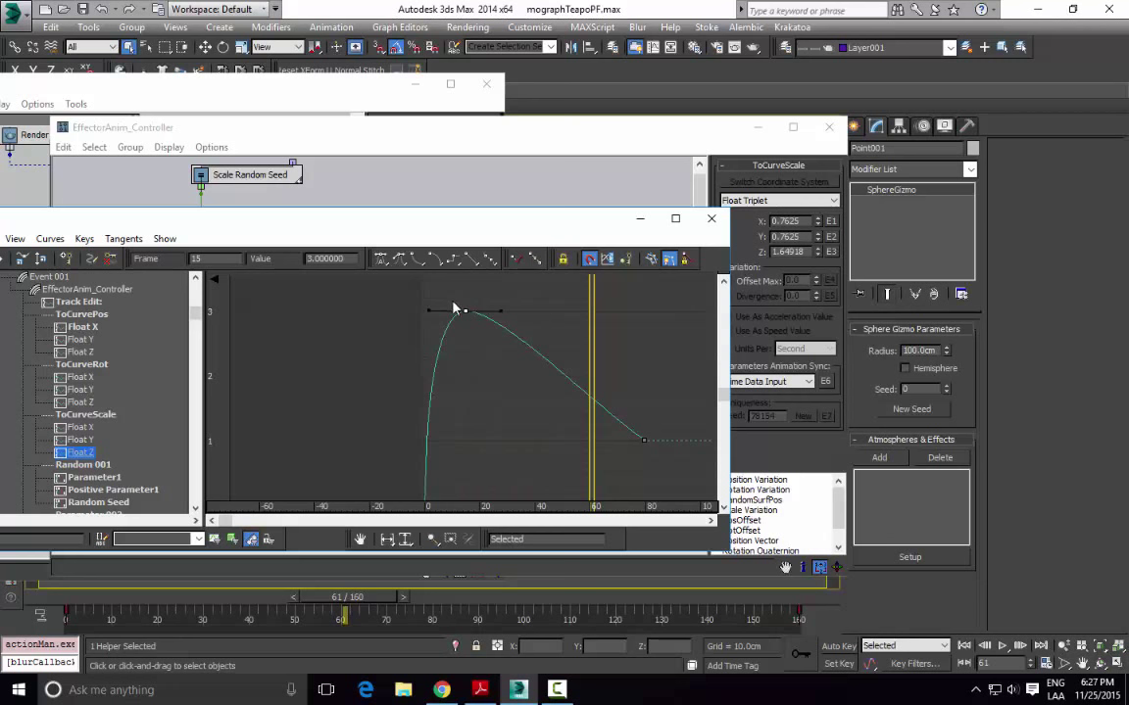
pyautogui.moveTo(585, 423); pyautogui.dragTo(471, 385, button='middle')
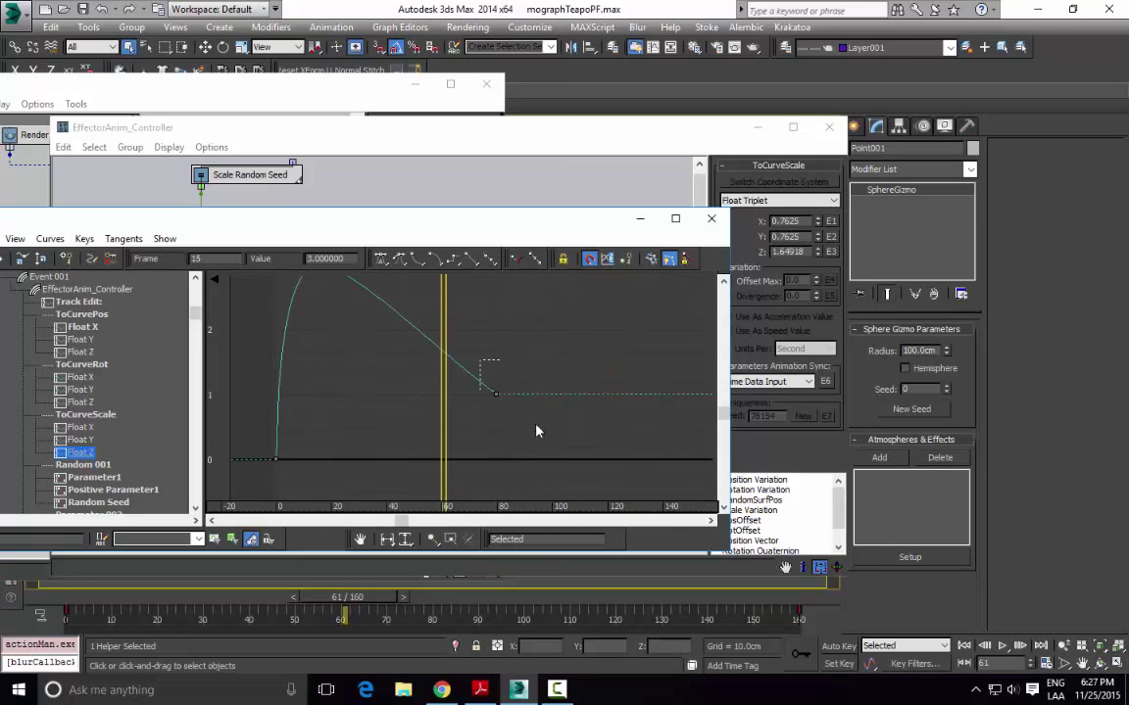
pyautogui.moveTo(537, 431); pyautogui.dragTo(539, 432)
pyautogui.moveTo(366, 336); pyautogui.dragTo(398, 359, button='middle')
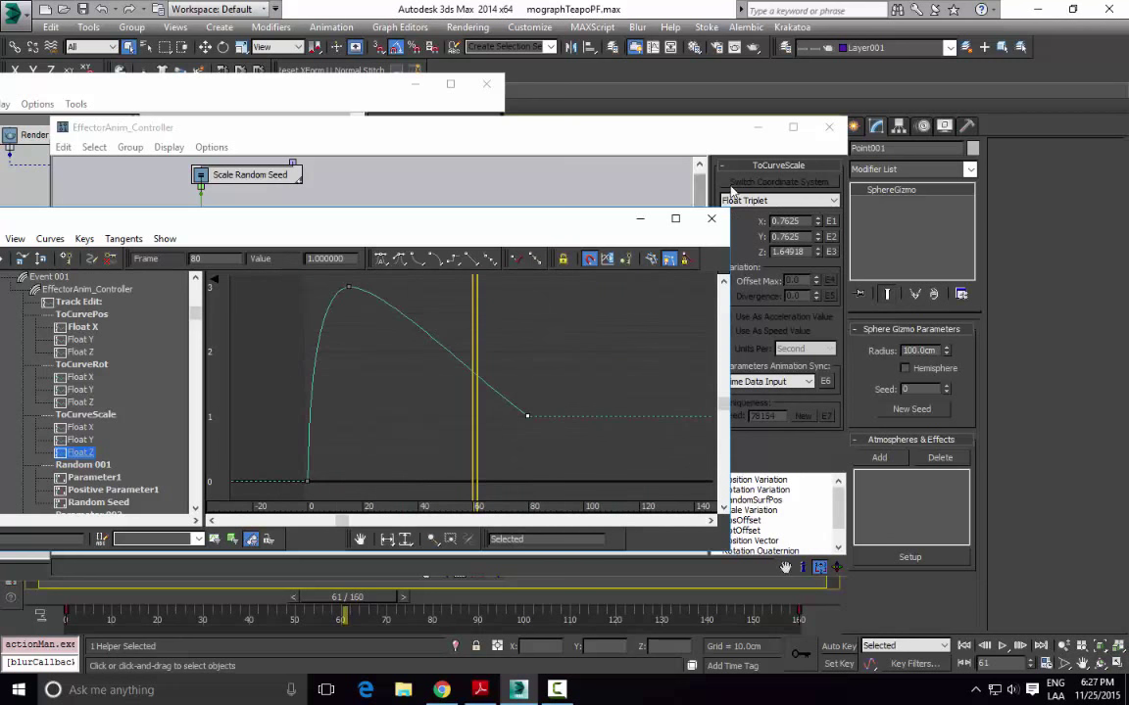
# Step: Add a key at frame 62 on the ToCurveScale Float X curve, try raising it to about 1.25 and undo that move
pyautogui.click(85, 442)
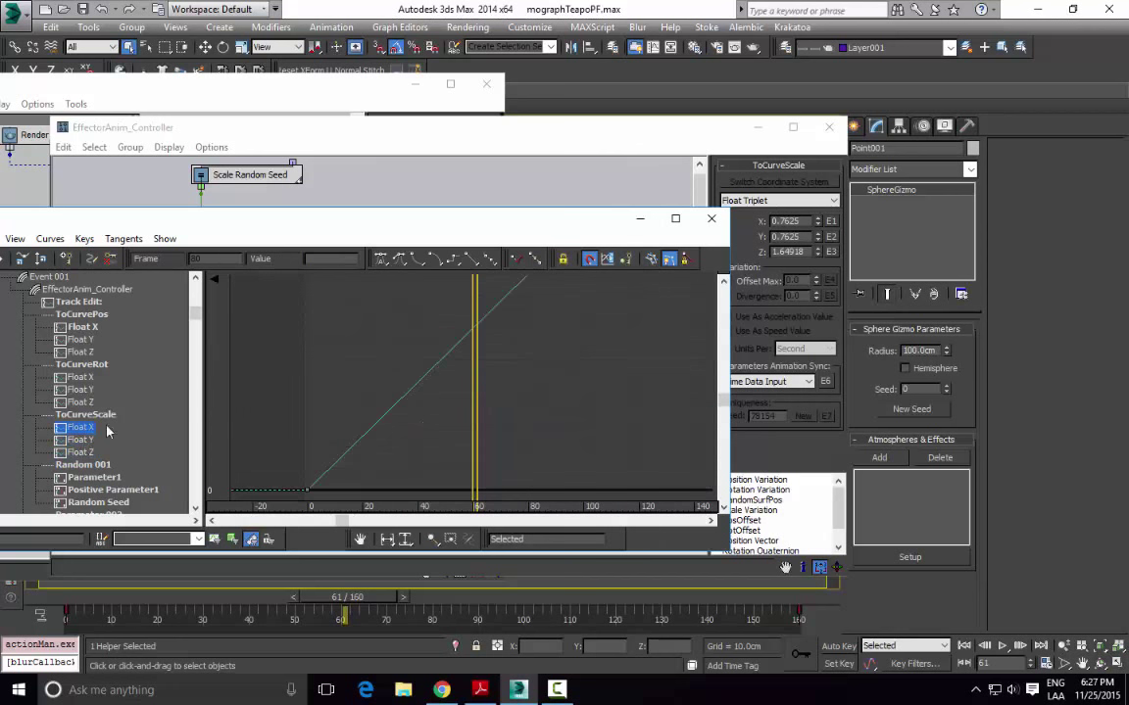
pyautogui.moveTo(522, 295); pyautogui.dragTo(509, 370, button='middle')
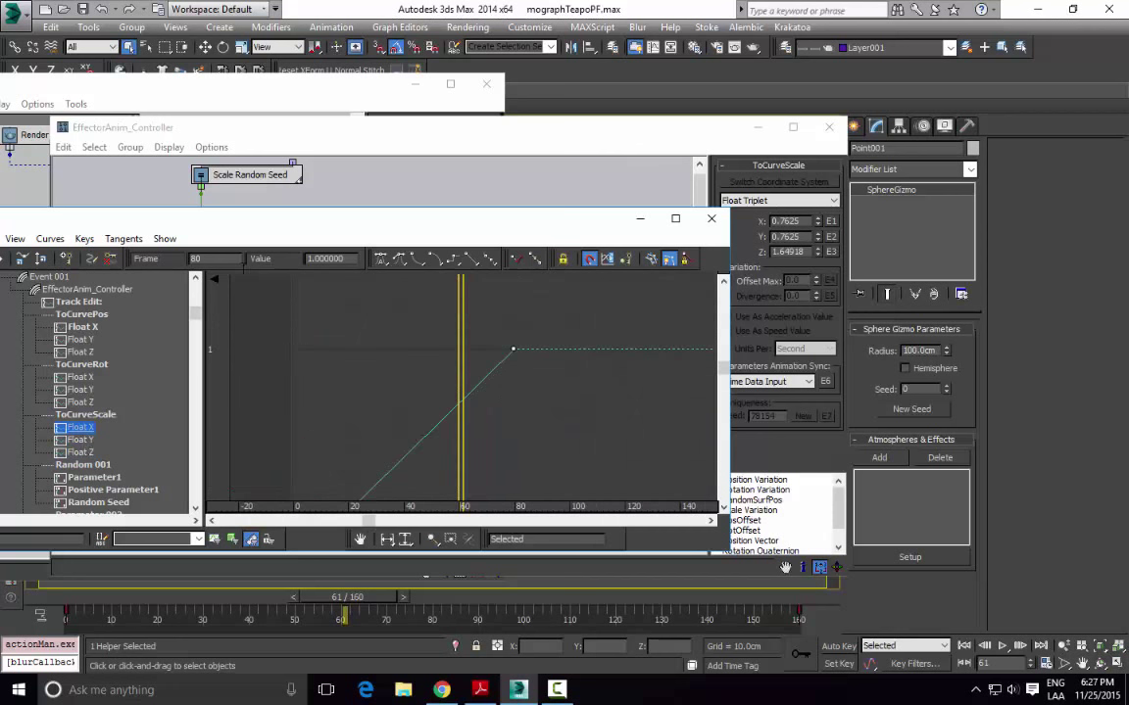
pyautogui.click(66, 259)
pyautogui.click(466, 399)
pyautogui.moveTo(465, 398); pyautogui.dragTo(455, 292)
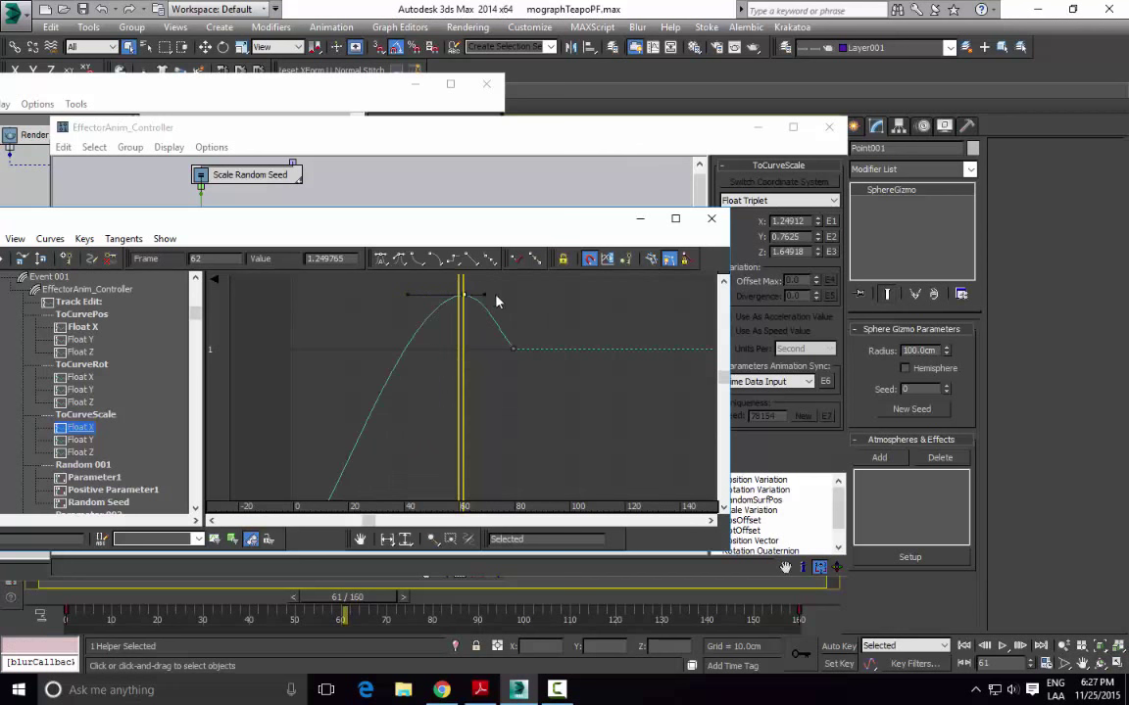
pyautogui.hotkey('ctrl', 'z')
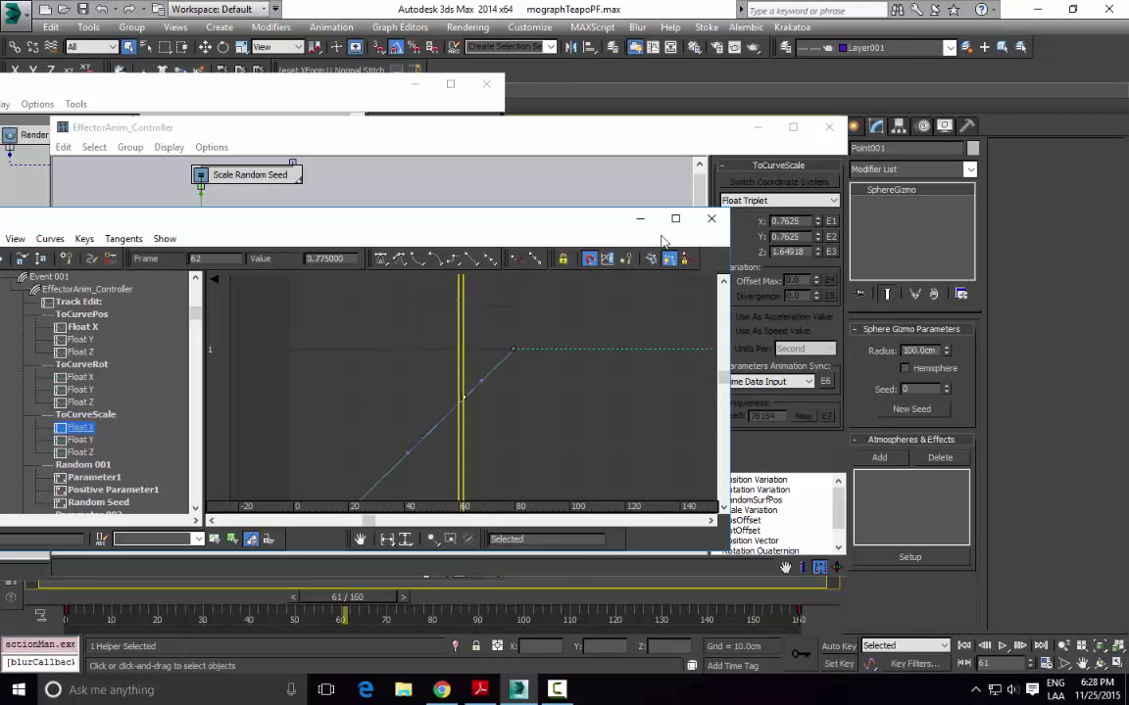
# Step: Close the curve editor, the EffectorAnim_Controller data flow and Particle View to uncover the viewport
pyautogui.click(712, 219)
pyautogui.moveTo(387, 335); pyautogui.dragTo(357, 330, button='middle')
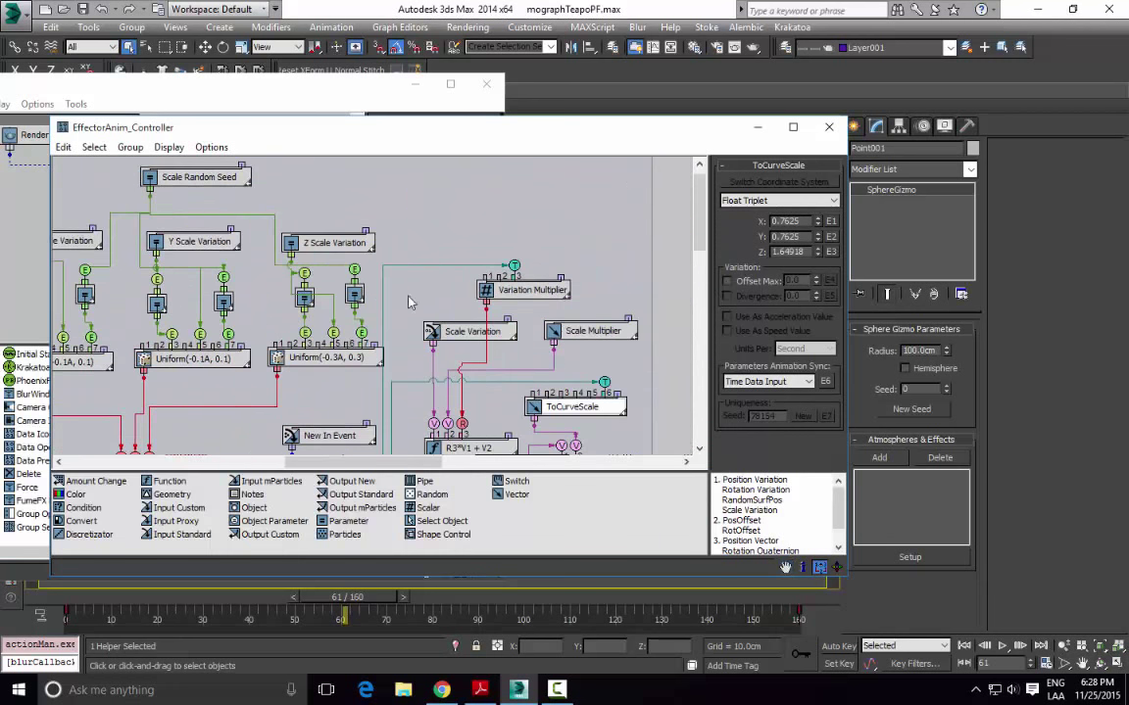
pyautogui.moveTo(413, 292); pyautogui.dragTo(416, 226, button='middle')
pyautogui.moveTo(421, 355); pyautogui.dragTo(303, 273, button='middle')
pyautogui.moveTo(526, 330); pyautogui.dragTo(350, 282, button='middle')
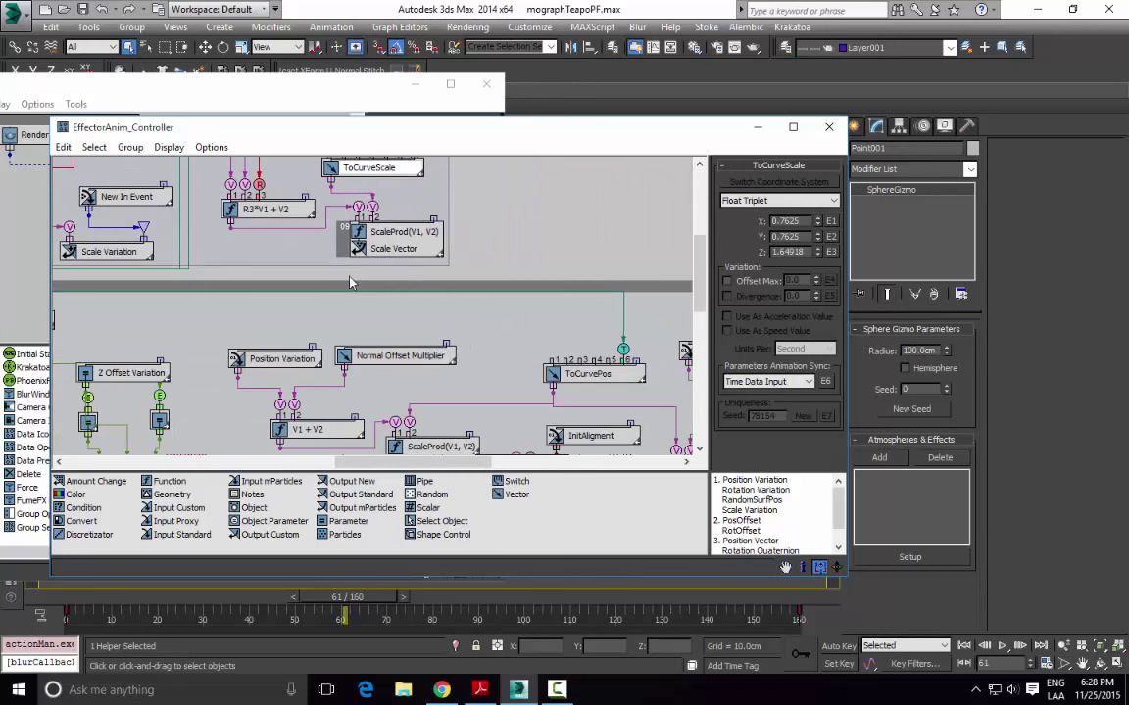
pyautogui.click(829, 128)
pyautogui.click(475, 86)
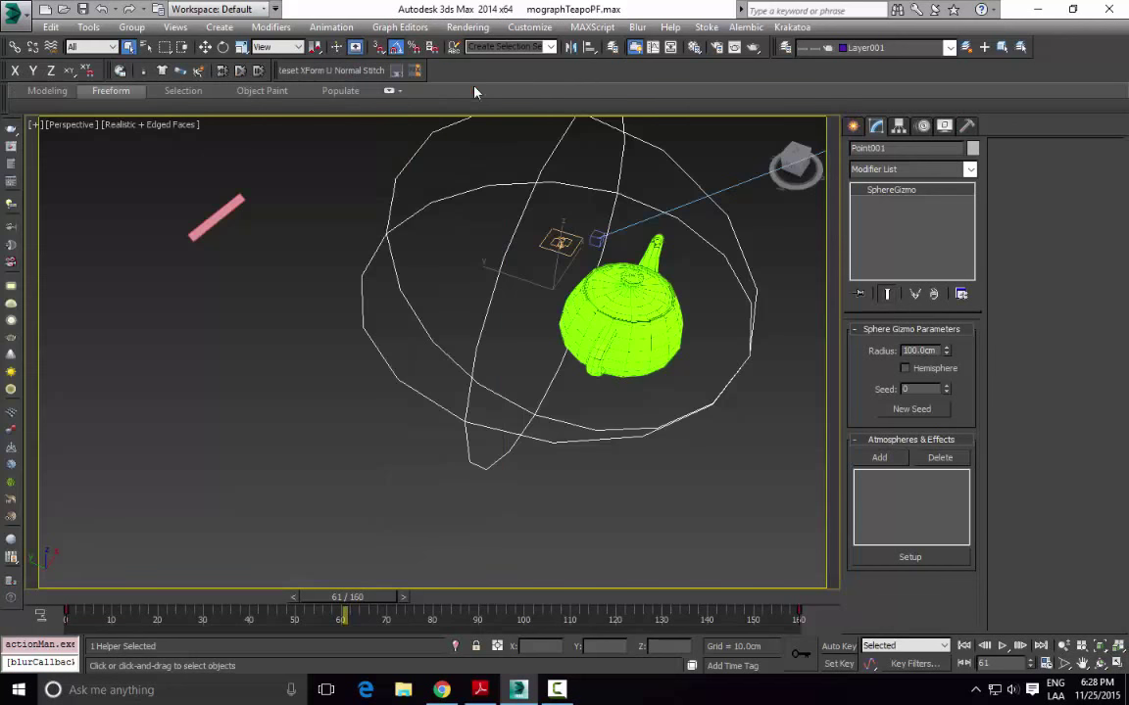
# Step: Inspect the teapot up close and scrub the animation to frame 48 to see its pieces assemble
pyautogui.moveTo(489, 399); pyautogui.dragTo(405, 425, button='middle')
pyautogui.scroll(4, 466, 348)
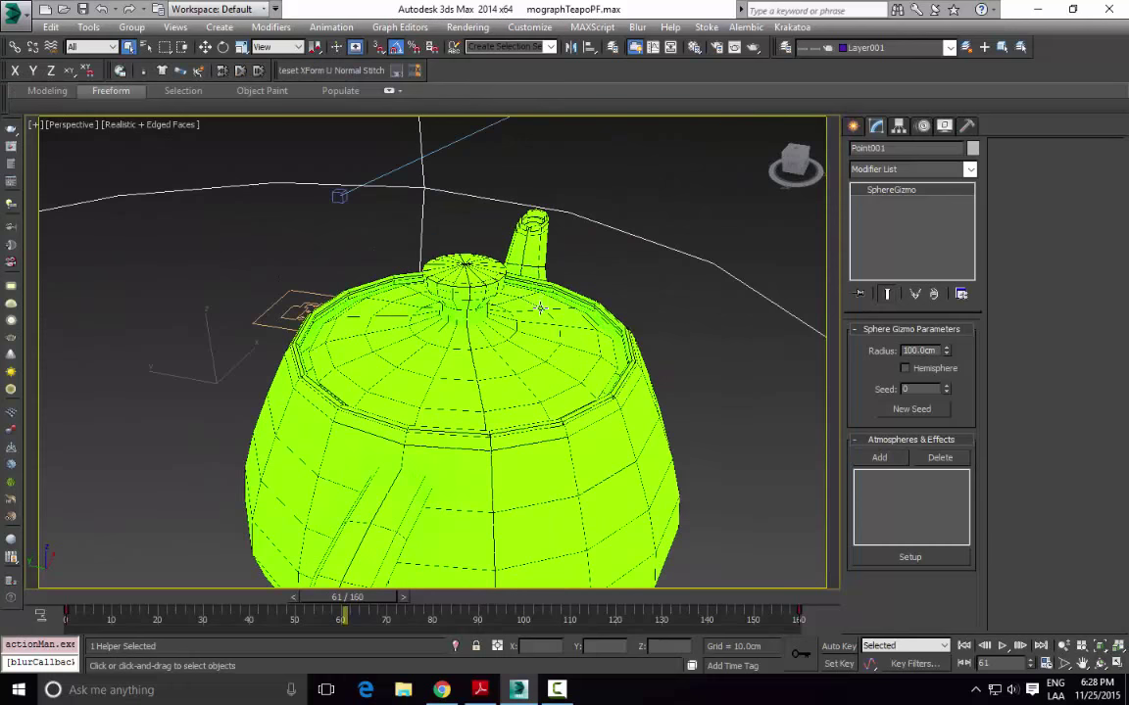
pyautogui.scroll(-2, 563, 377)
pyautogui.moveTo(583, 443); pyautogui.dragTo(446, 347, button='middle')
pyautogui.moveTo(418, 390); pyautogui.dragTo(491, 422, button='middle')
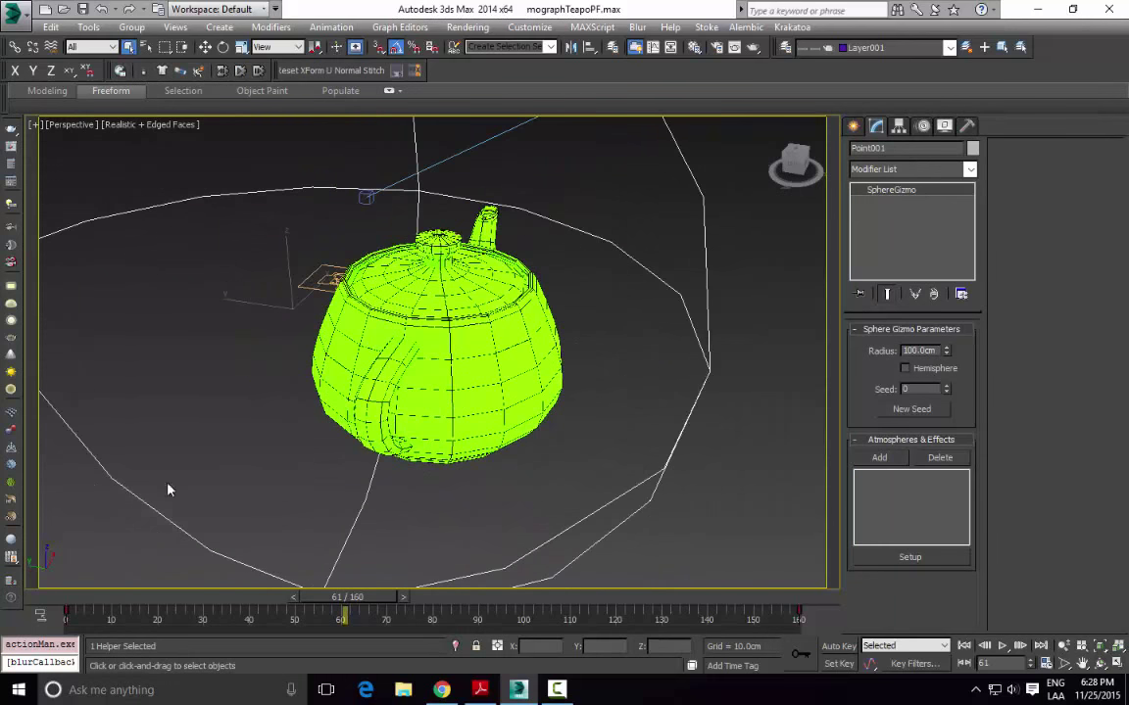
pyautogui.moveTo(65, 604); pyautogui.dragTo(288, 614)
pyautogui.keyDown('alt'); pyautogui.moveTo(331, 419); pyautogui.dragTo(272, 341, button='middle'); pyautogui.keyUp('alt')
# Step: Open the recent scene bezierInterpSpeed.max and scrub its animation to frame 43
pyautogui.click(19, 14)
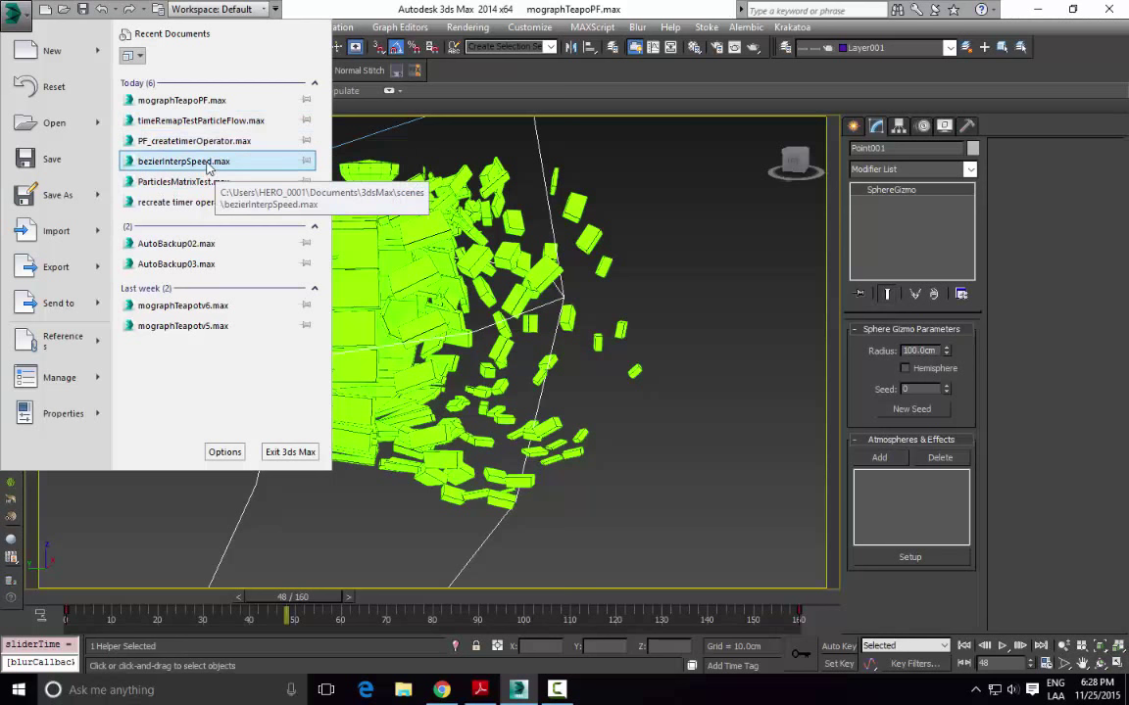
pyautogui.click(216, 169)
pyautogui.click(559, 369)
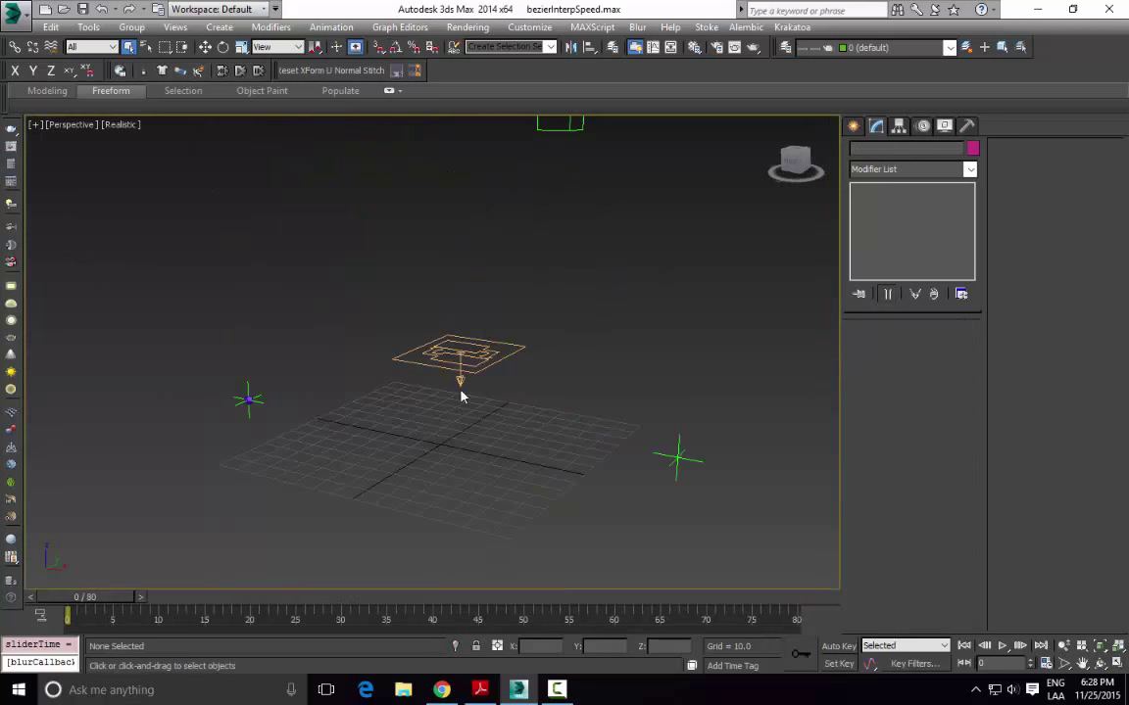
pyautogui.moveTo(120, 602); pyautogui.dragTo(508, 615)
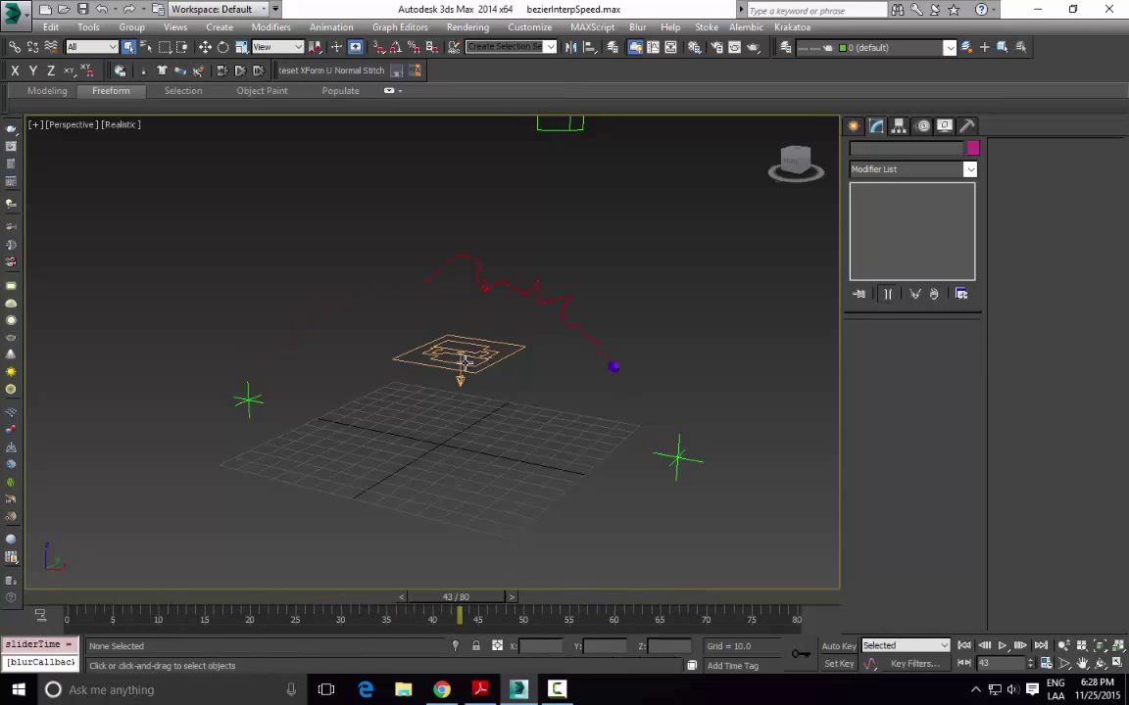
# Step: Select PF Source 001 in the viewport and open the data flow of Data Operator 001 for editing
pyautogui.click(472, 355)
pyautogui.click(931, 370)
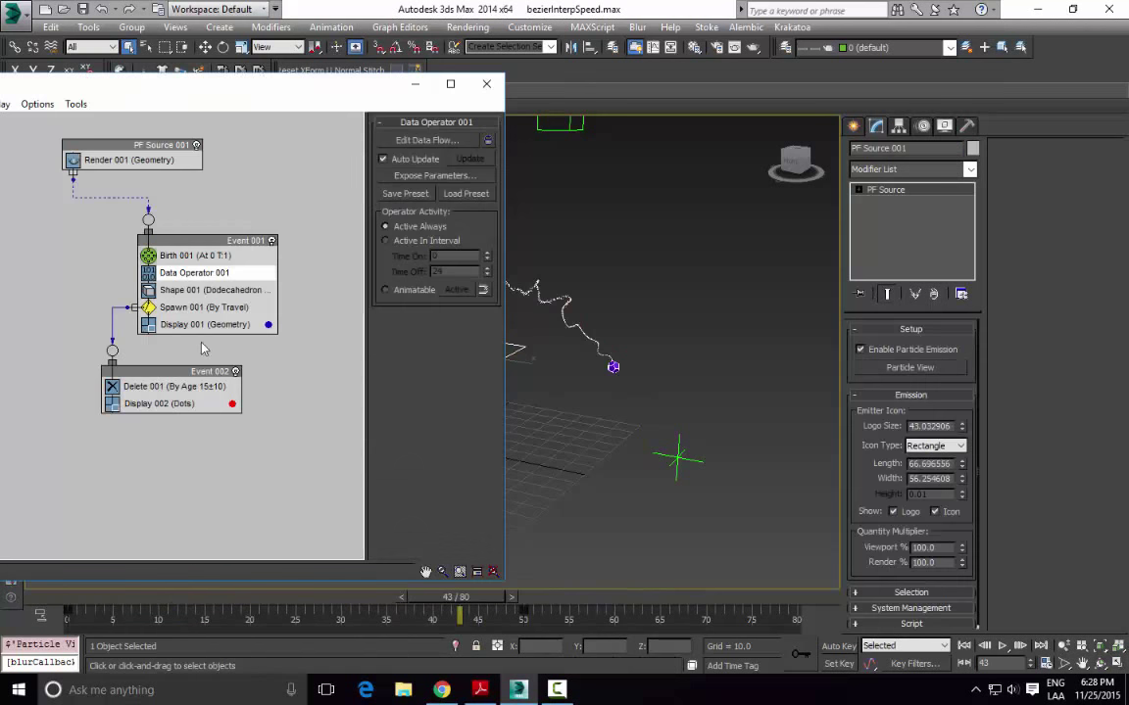
pyautogui.click(428, 140)
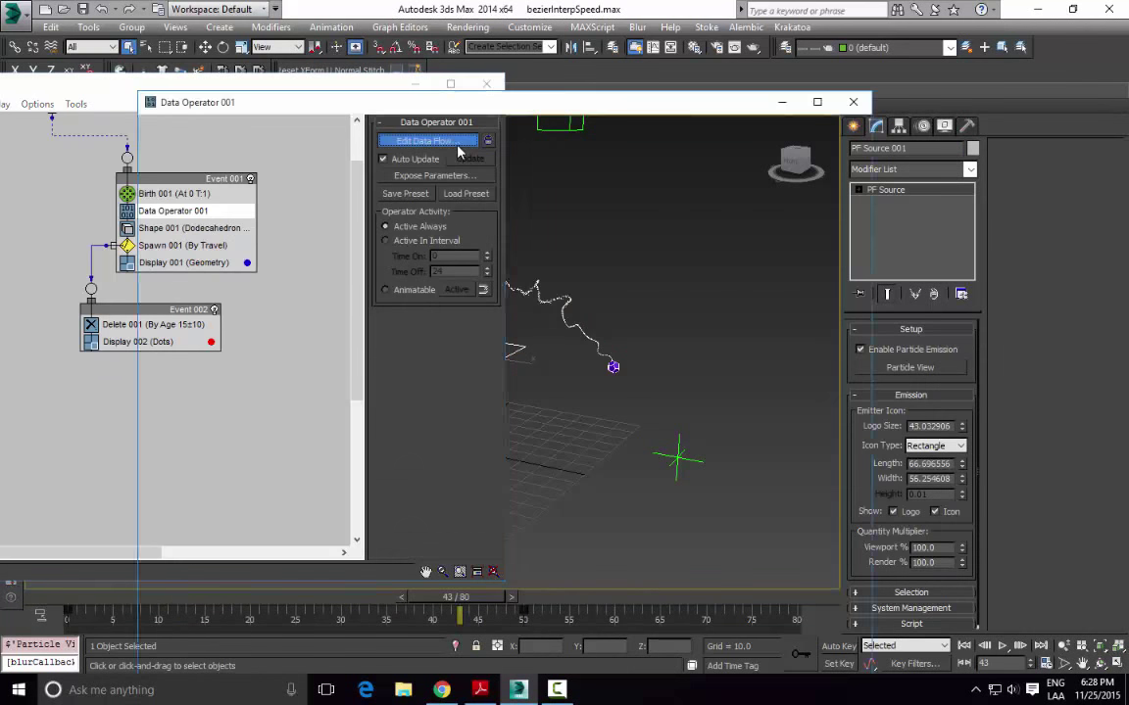
# Step: Reposition the animated 0.86A scalar operator within the data flow, above the R1*R2 function it feeds
pyautogui.moveTo(525, 186); pyautogui.dragTo(560, 434, button='middle')
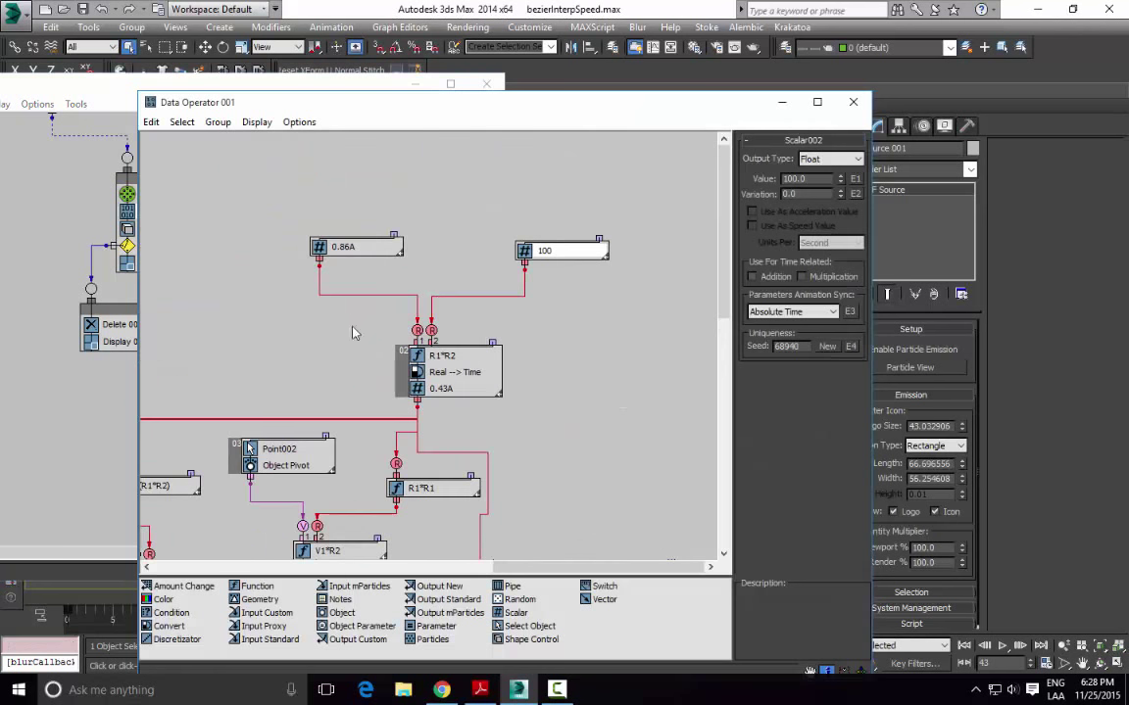
pyautogui.click(548, 417)
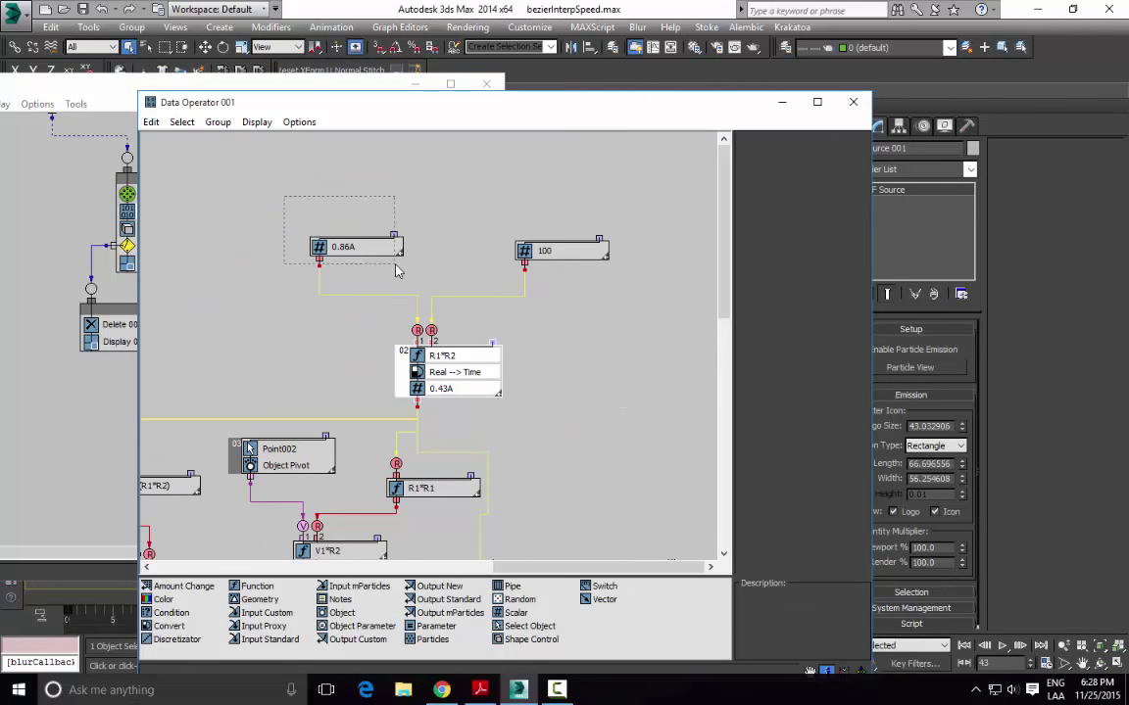
pyautogui.moveTo(356, 246); pyautogui.dragTo(308, 206)
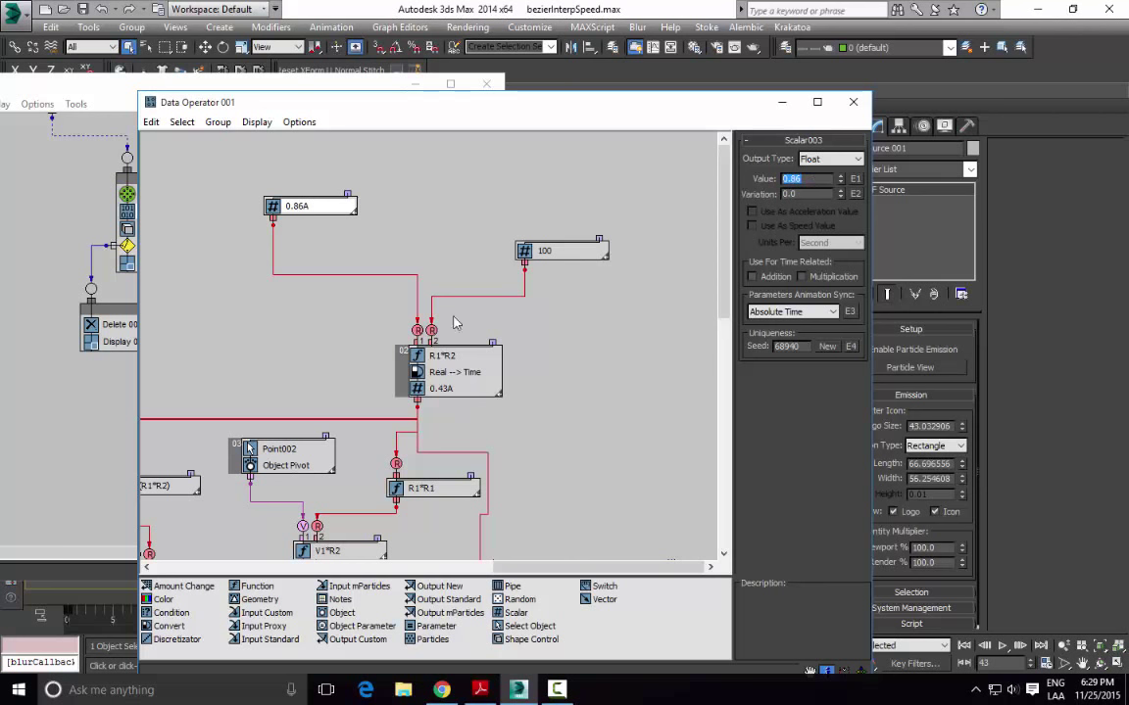
pyautogui.moveTo(304, 212); pyautogui.dragTo(362, 210)
pyautogui.moveTo(353, 238); pyautogui.dragTo(349, 240)
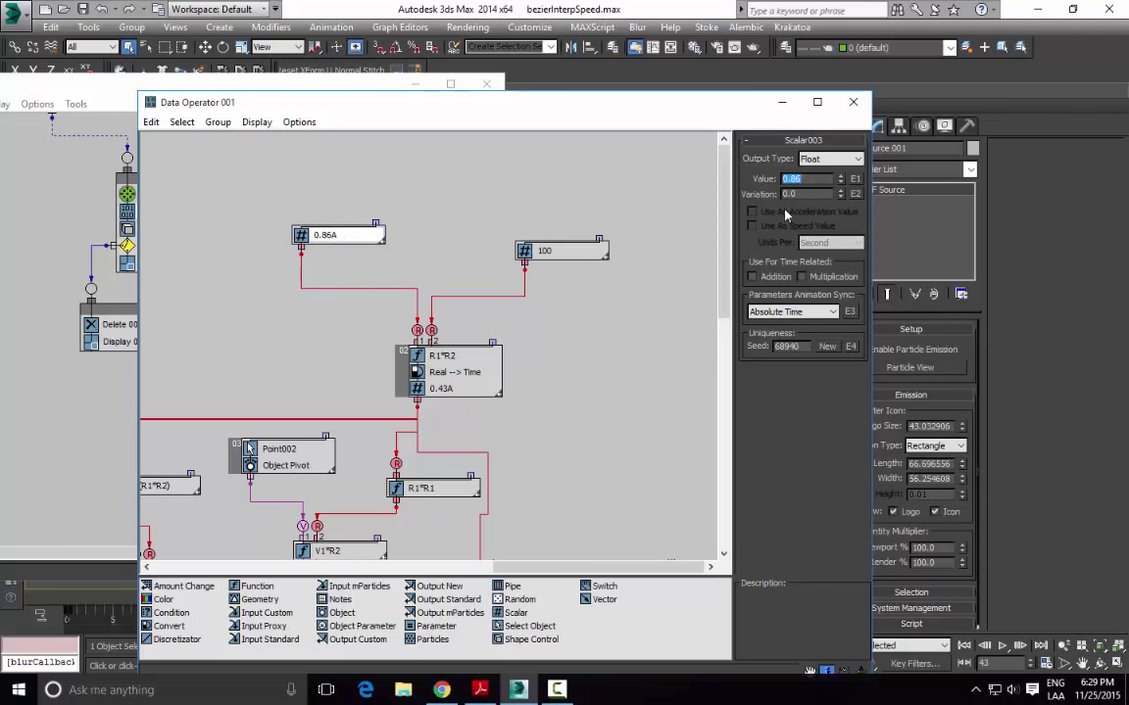
# Step: Show the value curve of the 0.86A scalar in Track View and close the curve editor
pyautogui.rightClick(806, 179)
pyautogui.click(726, 333)
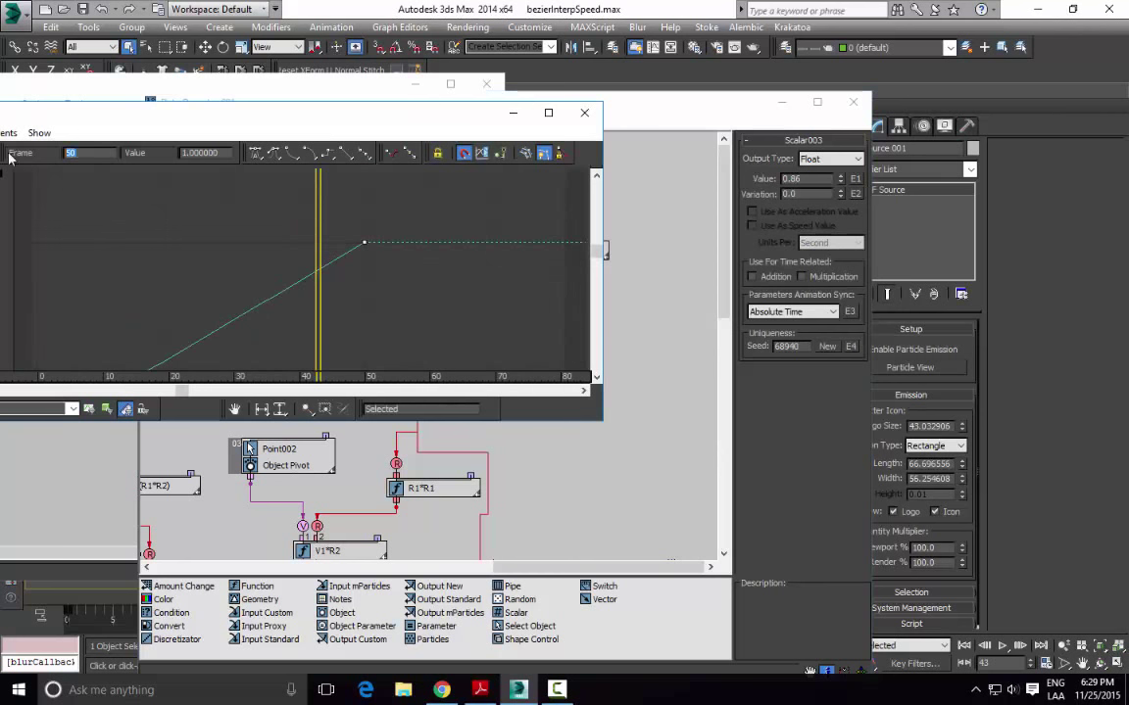
pyautogui.click(580, 116)
# Step: Select the 0.43A scalar below the Real --> Time conversion and show its value curve in Track View
pyautogui.moveTo(504, 538); pyautogui.dragTo(542, 254, button='middle')
pyautogui.moveTo(506, 318); pyautogui.dragTo(506, 433, button='middle')
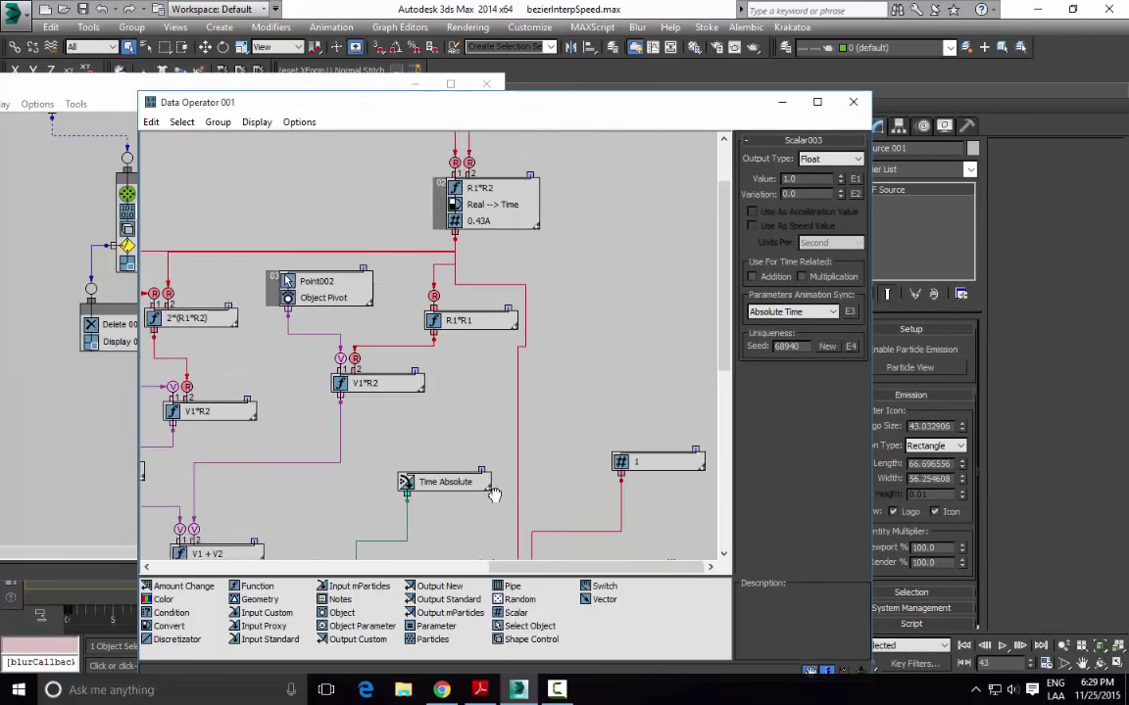
pyautogui.moveTo(574, 297); pyautogui.dragTo(568, 460, button='middle')
pyautogui.moveTo(543, 409); pyautogui.dragTo(541, 334, button='middle')
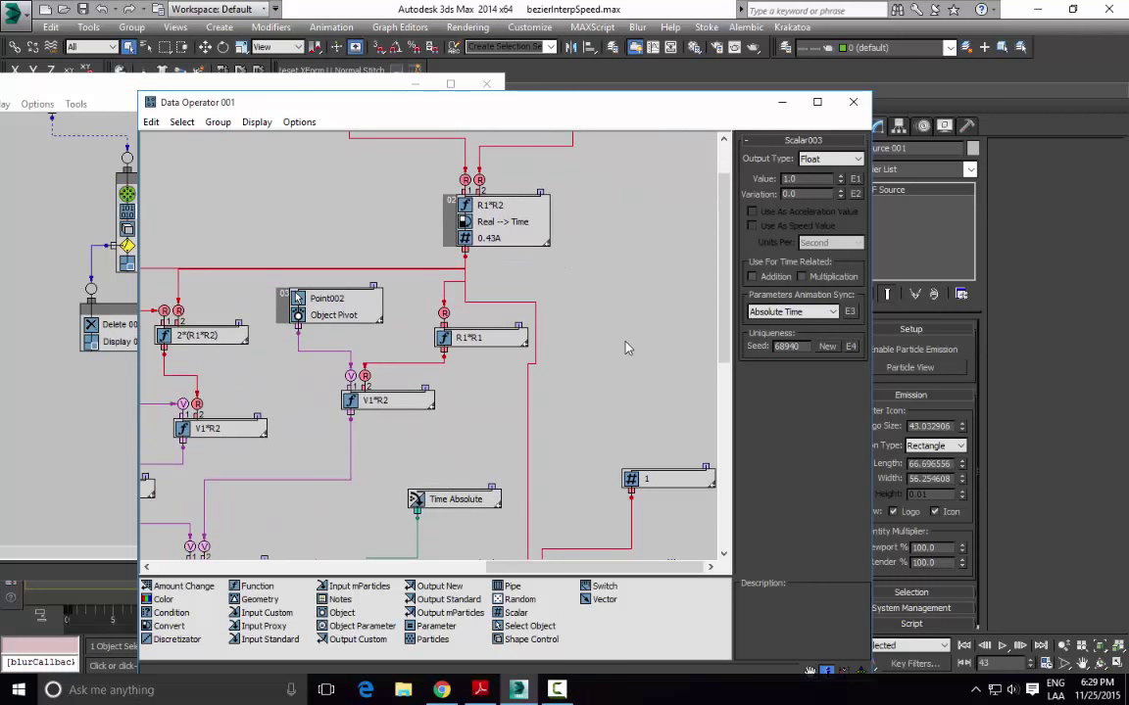
pyautogui.click(501, 250)
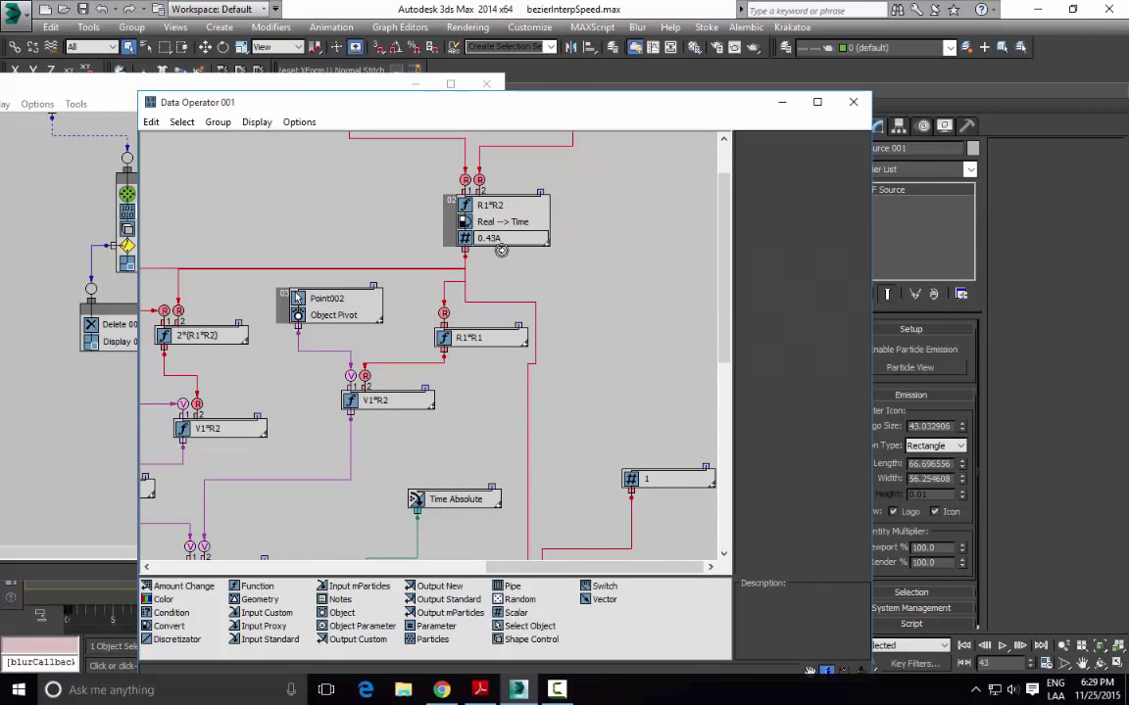
pyautogui.rightClick(808, 180)
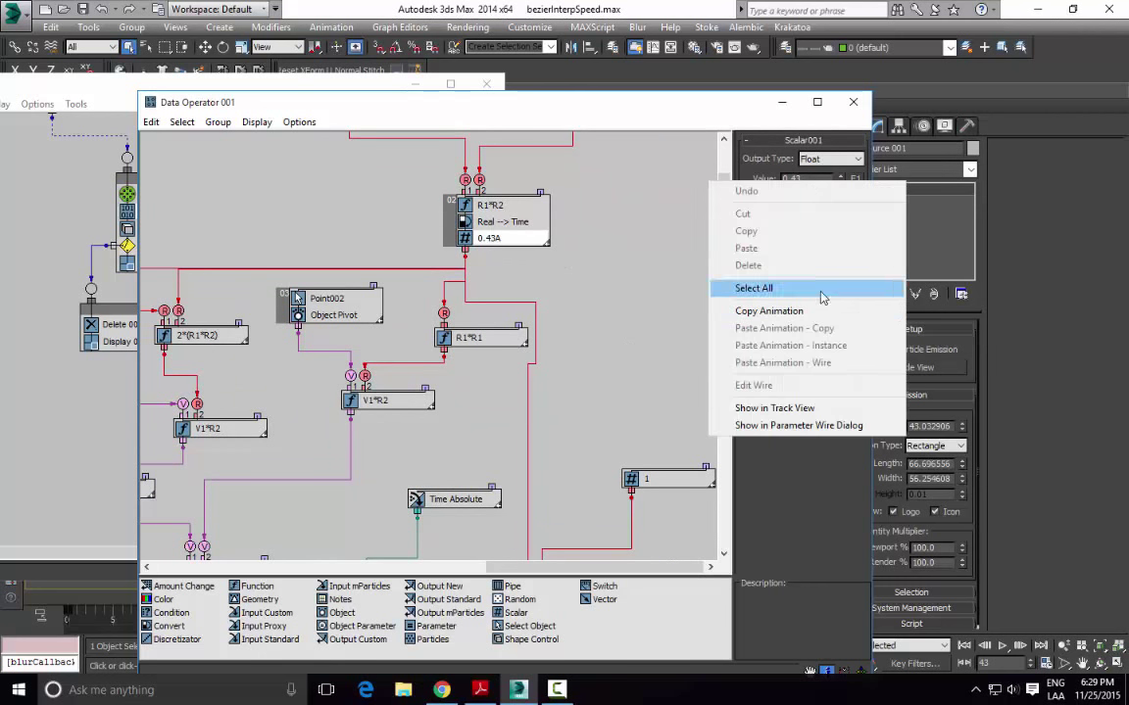
pyautogui.click(774, 407)
# Step: Examine the keys of the 0.43A scalar's curve up to frame 100 and close the curve editor
pyautogui.moveTo(238, 254); pyautogui.dragTo(174, 279, button='middle')
pyautogui.moveTo(541, 221); pyautogui.dragTo(297, 281, button='middle')
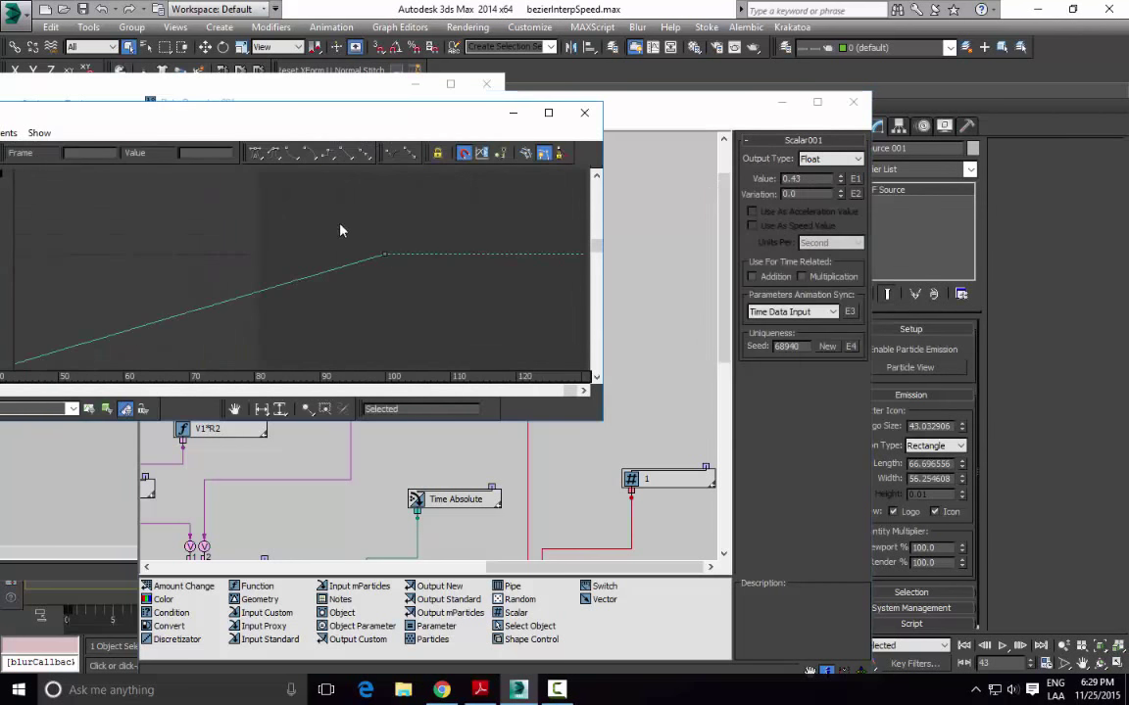
pyautogui.click(388, 255)
pyautogui.moveTo(220, 290); pyautogui.dragTo(568, 218, button='middle')
pyautogui.moveTo(183, 308); pyautogui.dragTo(239, 333, button='middle')
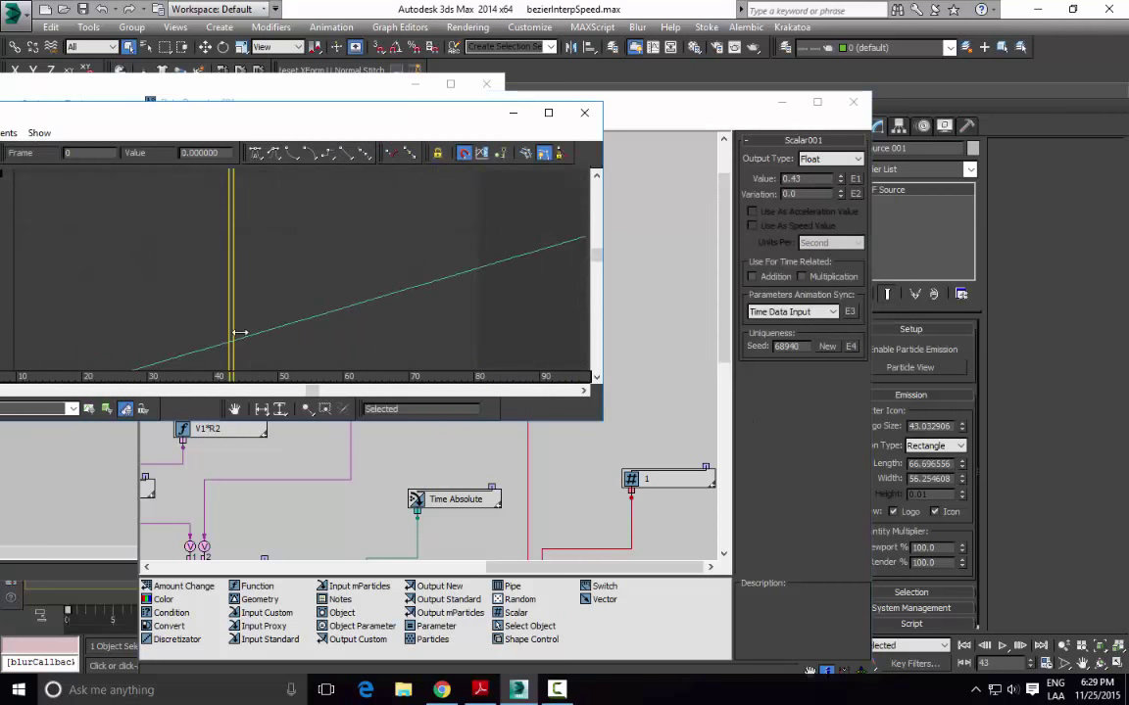
pyautogui.moveTo(333, 308); pyautogui.dragTo(326, 324, button='middle')
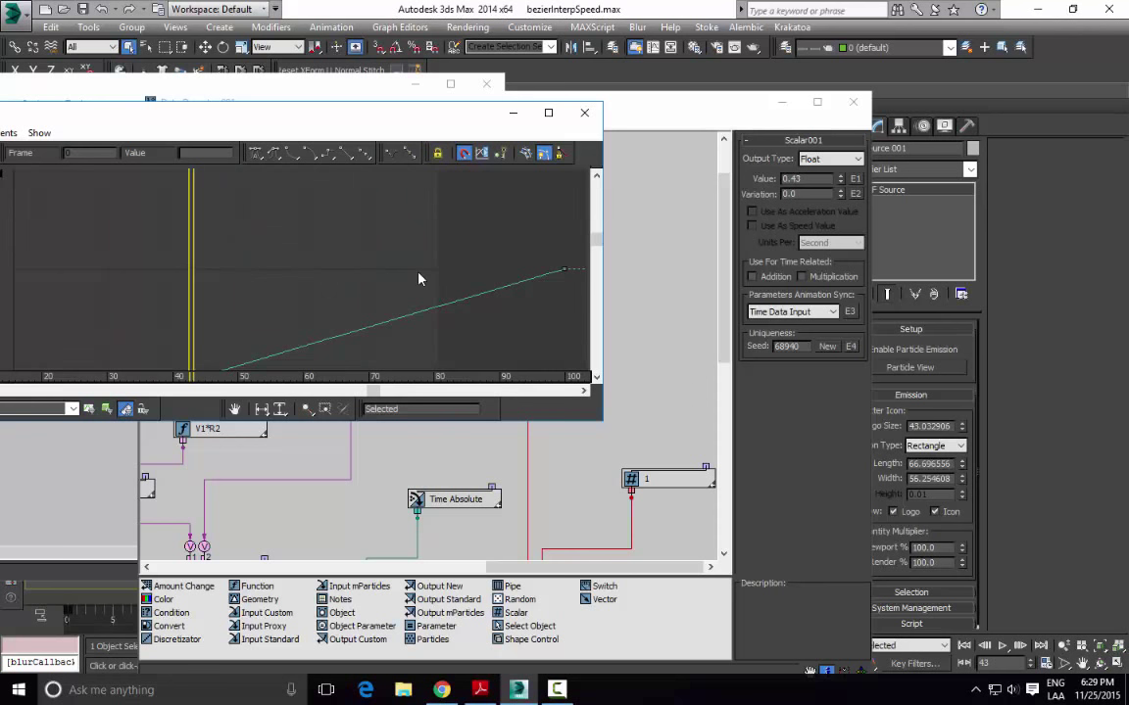
pyautogui.click(583, 117)
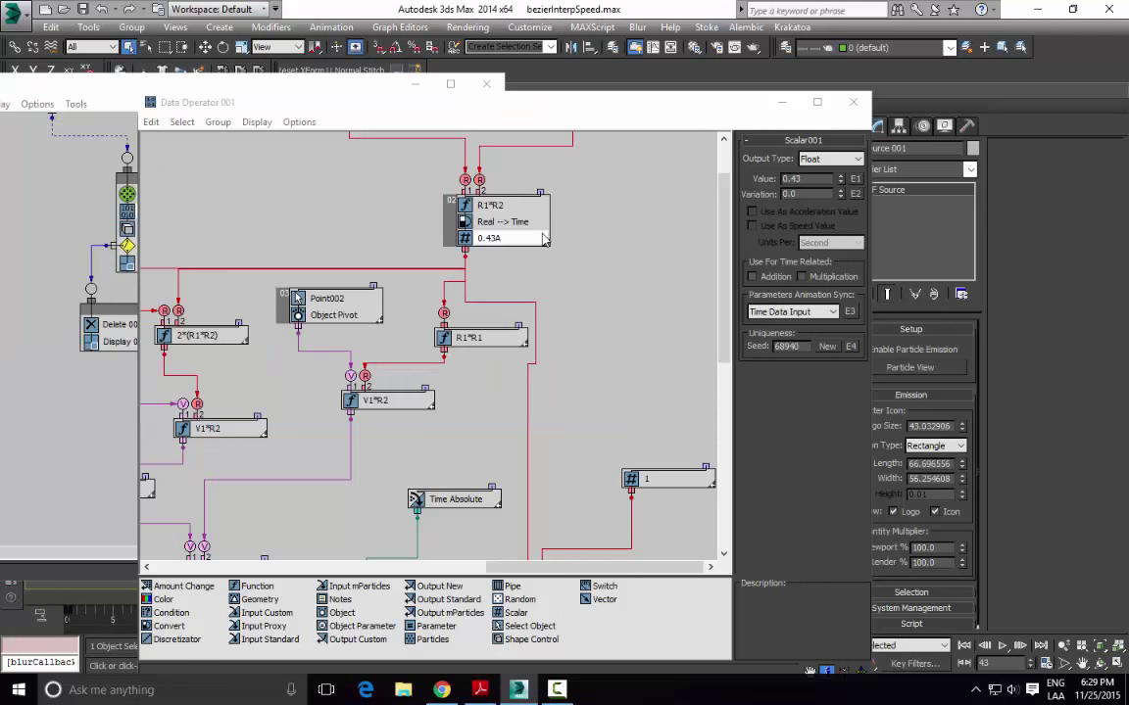
# Step: Review the remaining data flow down to the Speed Vector output, and close the data flow and Particle View windows
pyautogui.moveTo(432, 344); pyautogui.dragTo(485, 196, button='middle')
pyautogui.moveTo(236, 361); pyautogui.dragTo(200, 187, button='middle')
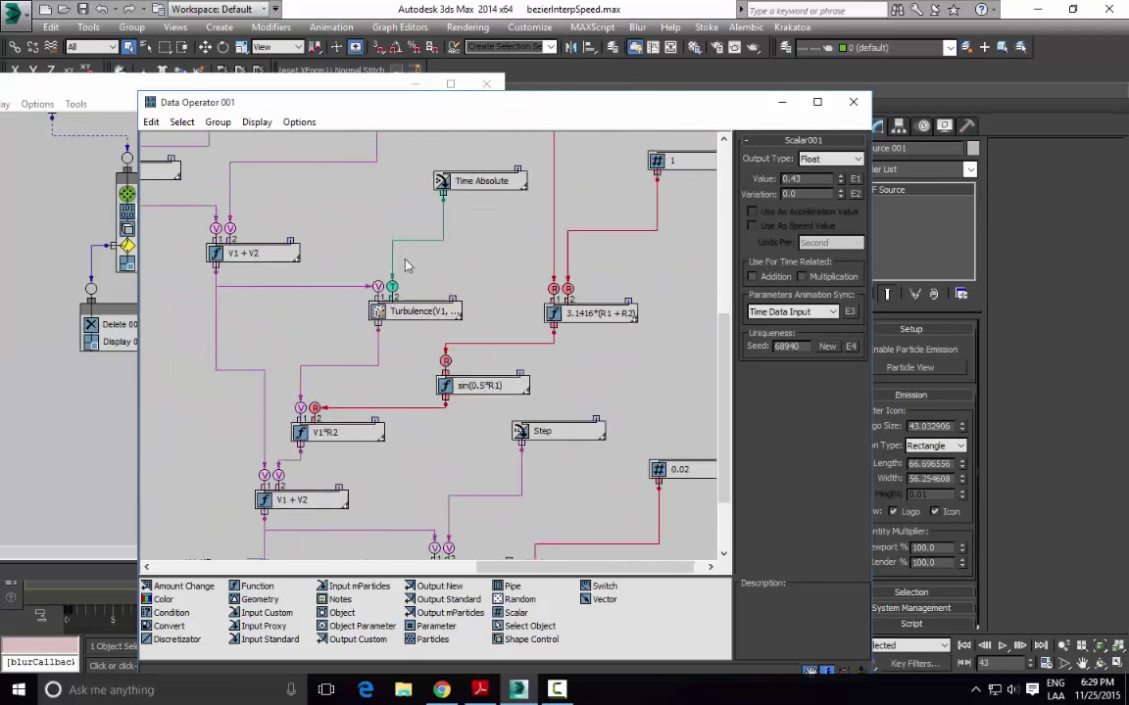
pyautogui.moveTo(541, 366); pyautogui.dragTo(405, 221, button='middle')
pyautogui.moveTo(457, 405); pyautogui.dragTo(524, 321, button='middle')
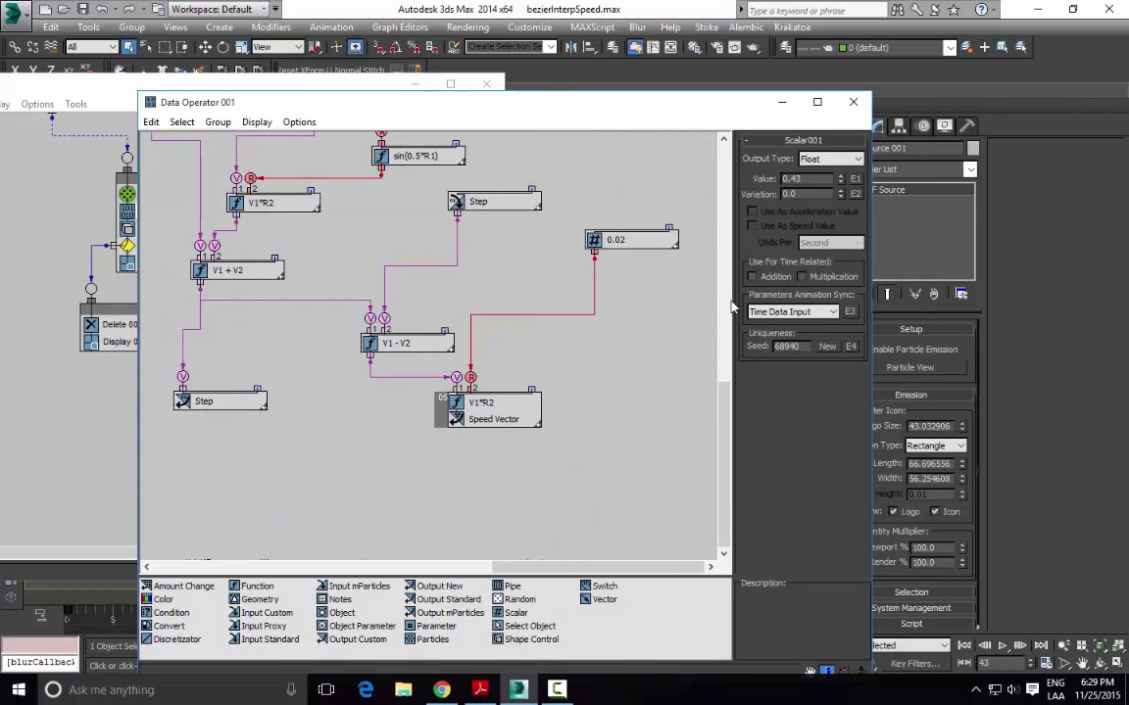
pyautogui.click(851, 104)
pyautogui.click(486, 84)
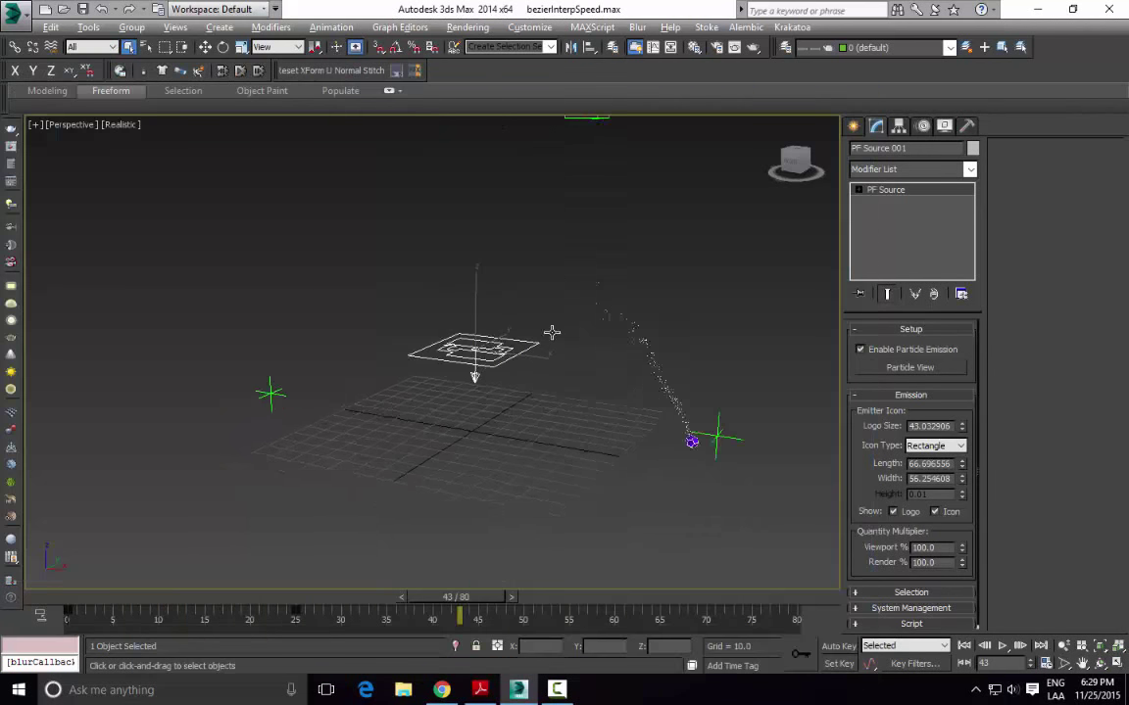
# Step: Deselect the particle source and scrub the animation from its start to frame 25 to inspect the particle arc
pyautogui.click(576, 363)
pyautogui.moveTo(579, 361); pyautogui.dragTo(527, 432, button='middle')
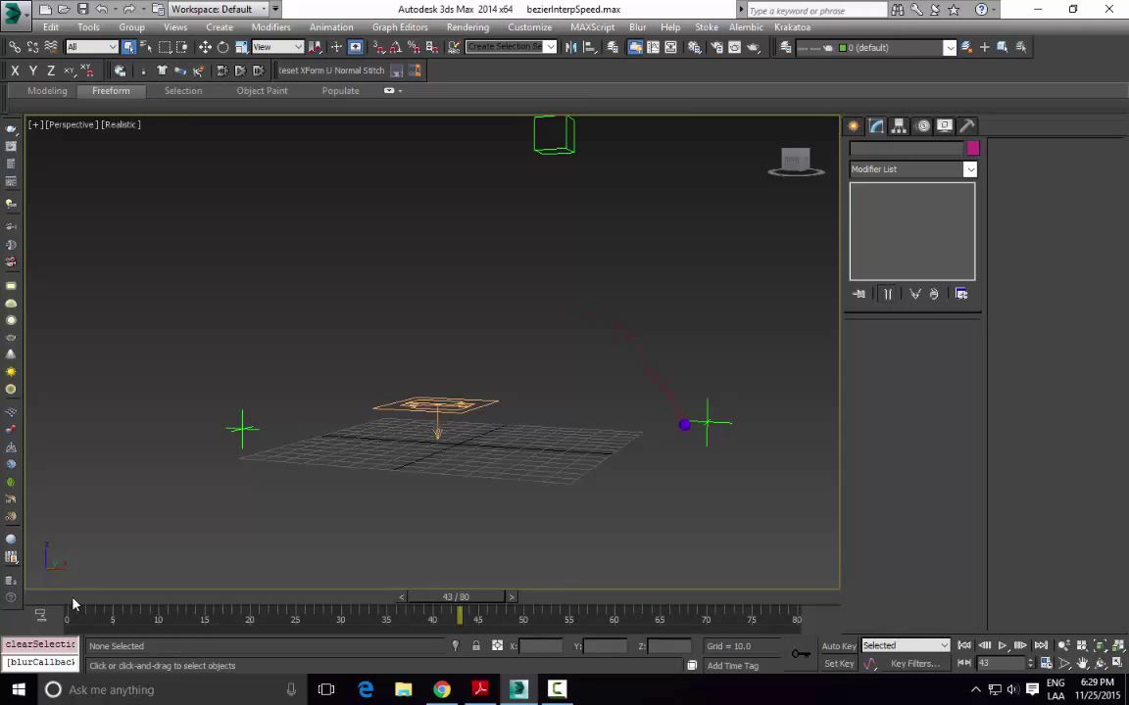
pyautogui.moveTo(73, 605); pyautogui.dragTo(206, 605)
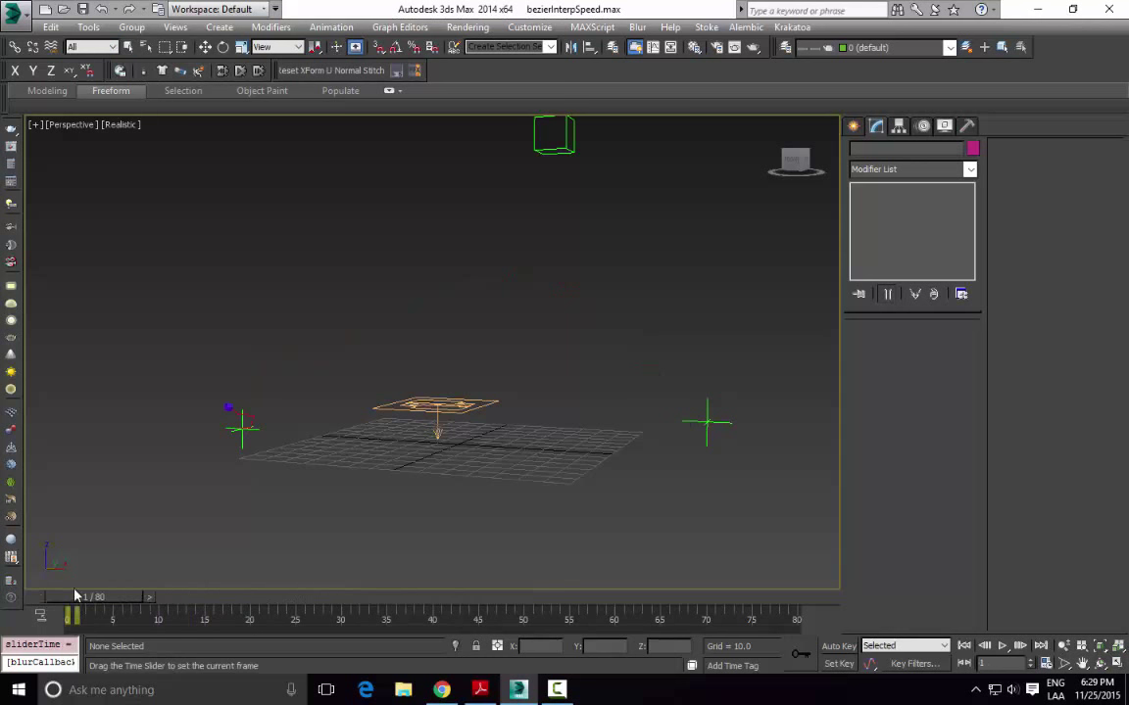
pyautogui.moveTo(271, 592); pyautogui.dragTo(293, 594)
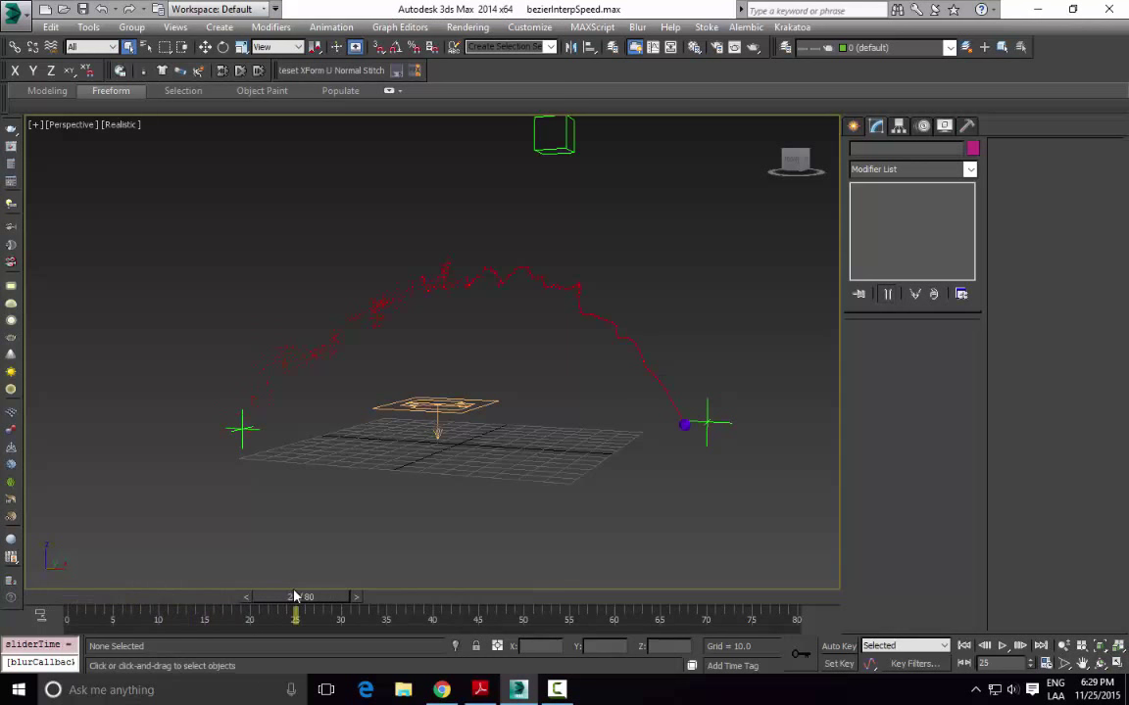
pyautogui.moveTo(513, 461); pyautogui.dragTo(477, 412, button='middle')
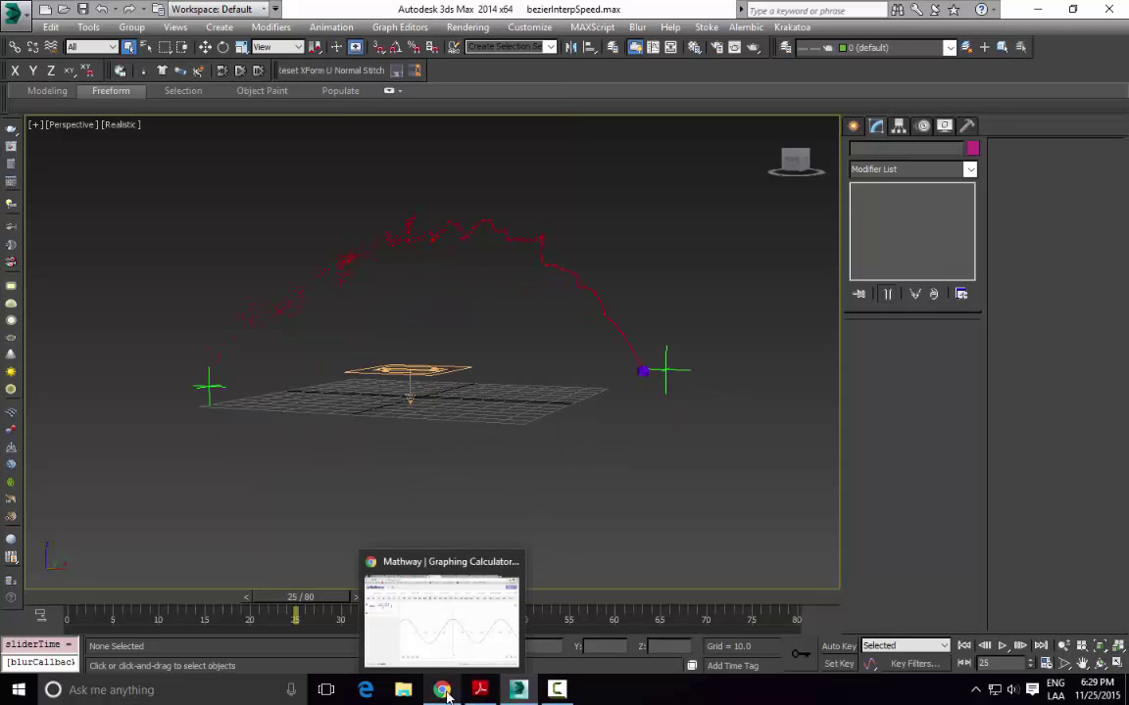
# Step: Switch to Chrome and show the Pflow Plasma Ball video page on Vimeo
pyautogui.click(447, 693)
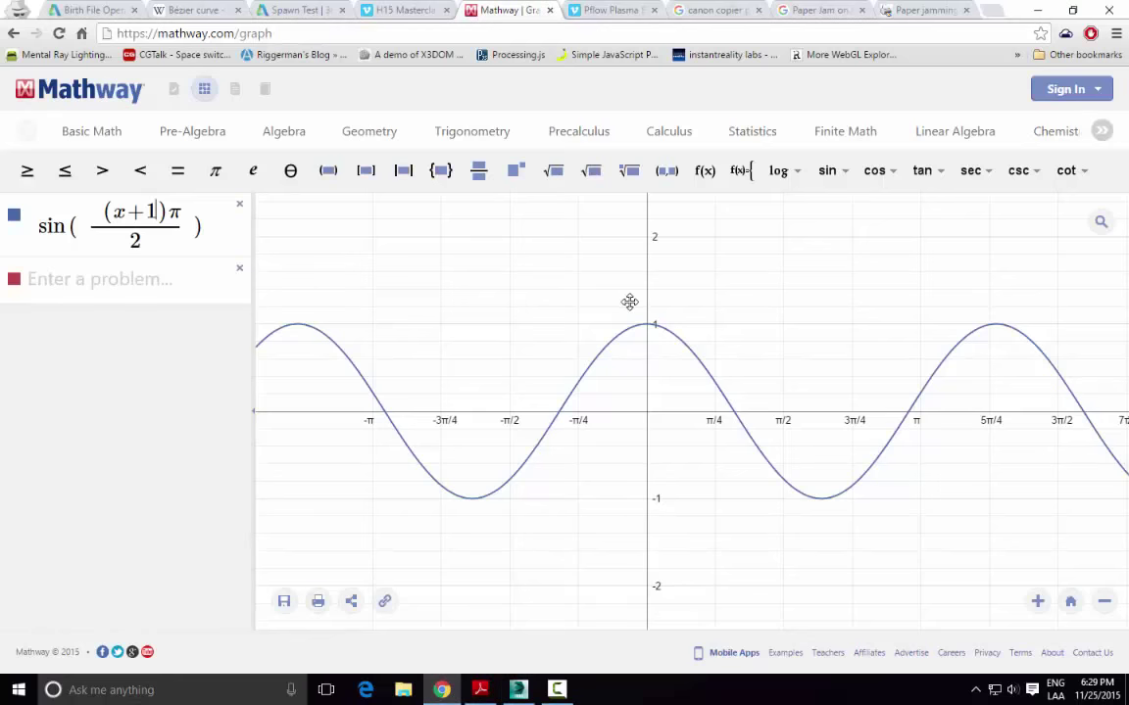
pyautogui.click(551, 10)
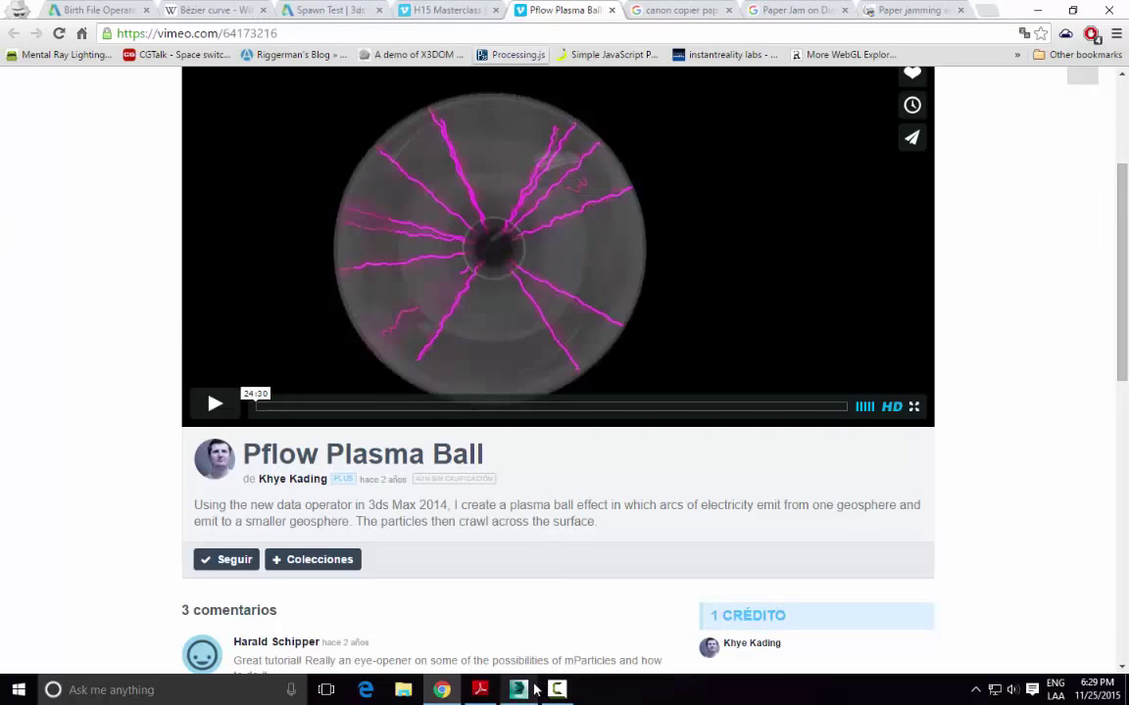
# Step: Return to 3ds Max and scrub the animation back to frame 11 to compare the turbulent particle trail
pyautogui.hotkey('alt', 'Tab')
pyautogui.keyDown('alt'); pyautogui.moveTo(461, 299); pyautogui.dragTo(519, 351, button='middle'); pyautogui.keyUp('alt')
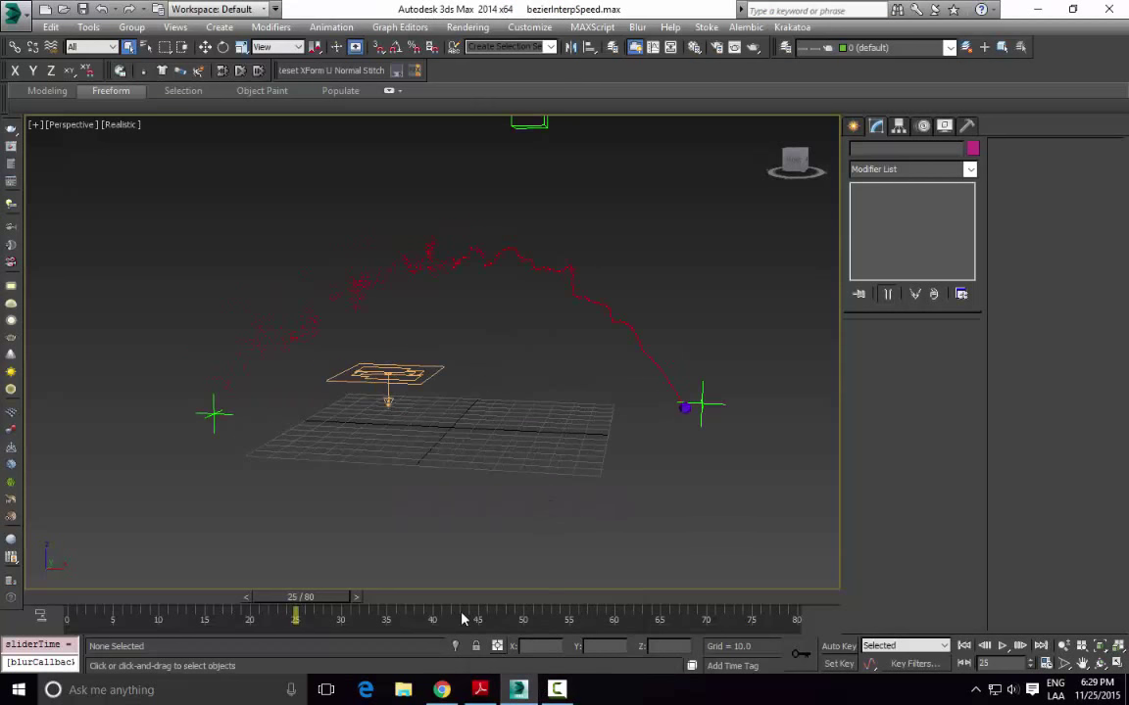
pyautogui.moveTo(59, 608); pyautogui.dragTo(101, 619)
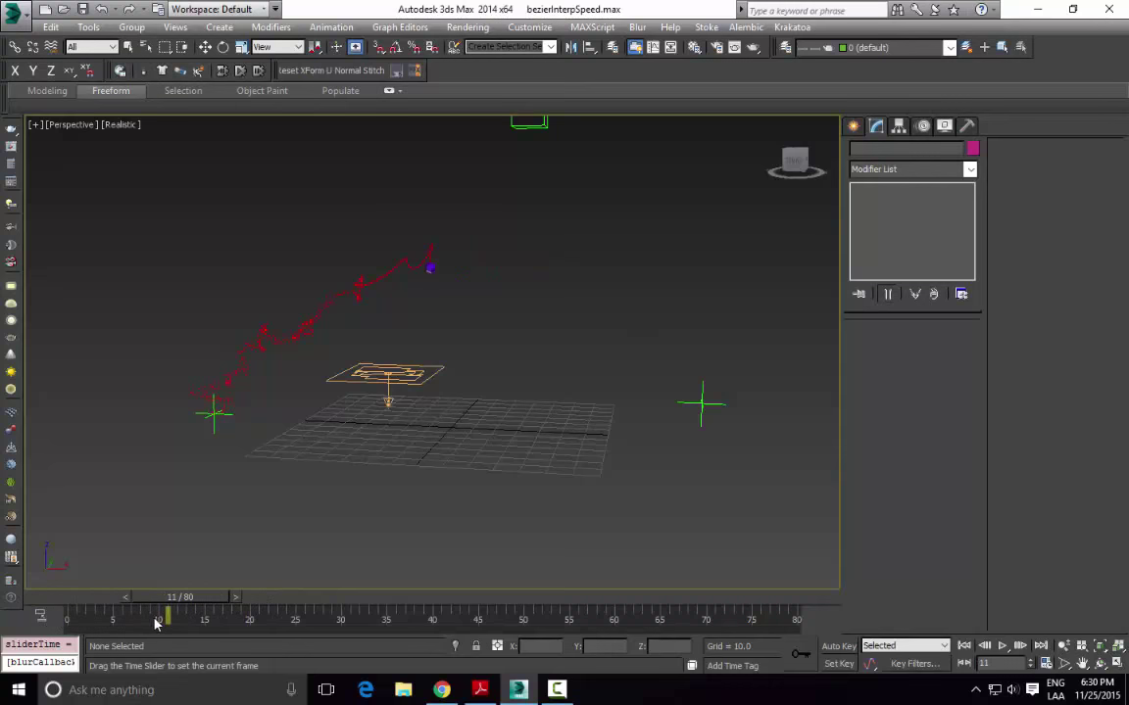
# Step: Switch to Chrome and open the full video list of the Pflow Plasma Ball video's author
pyautogui.click(442, 690)
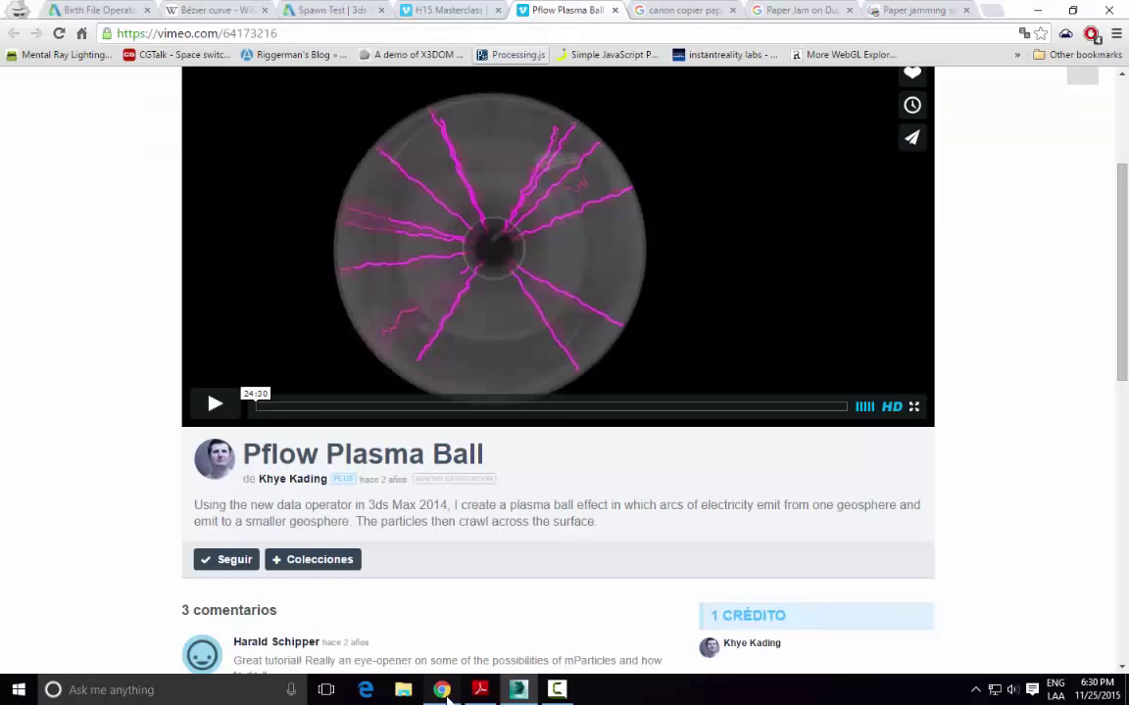
pyautogui.click(292, 479)
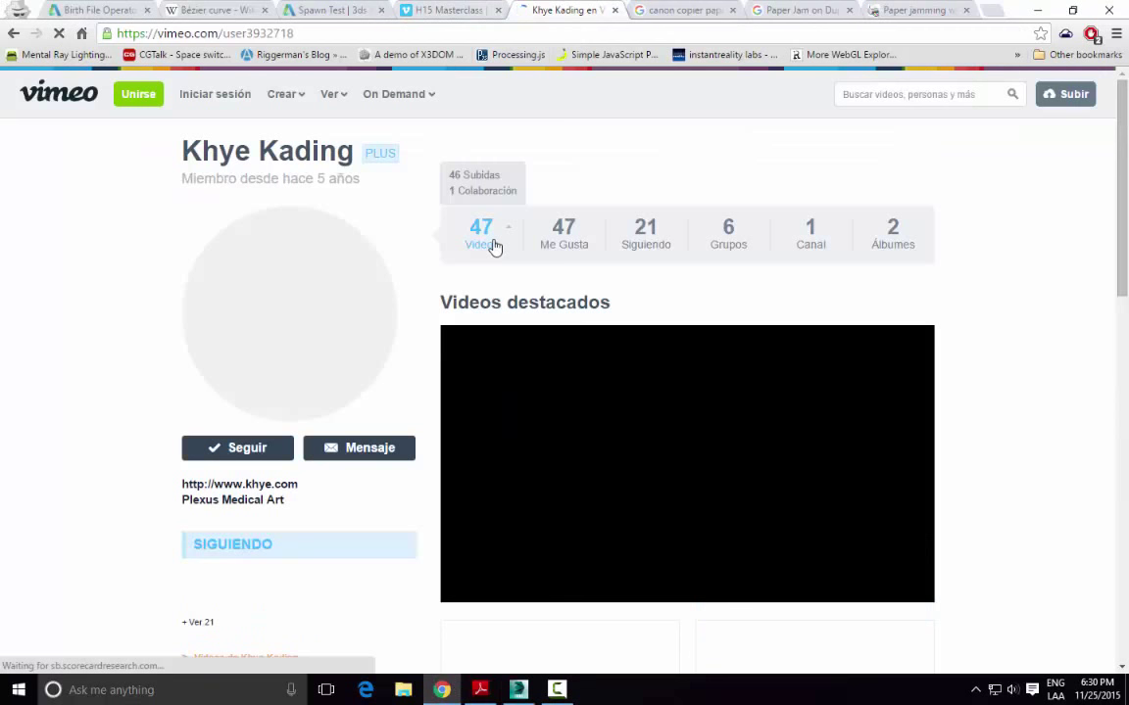
pyautogui.click(480, 236)
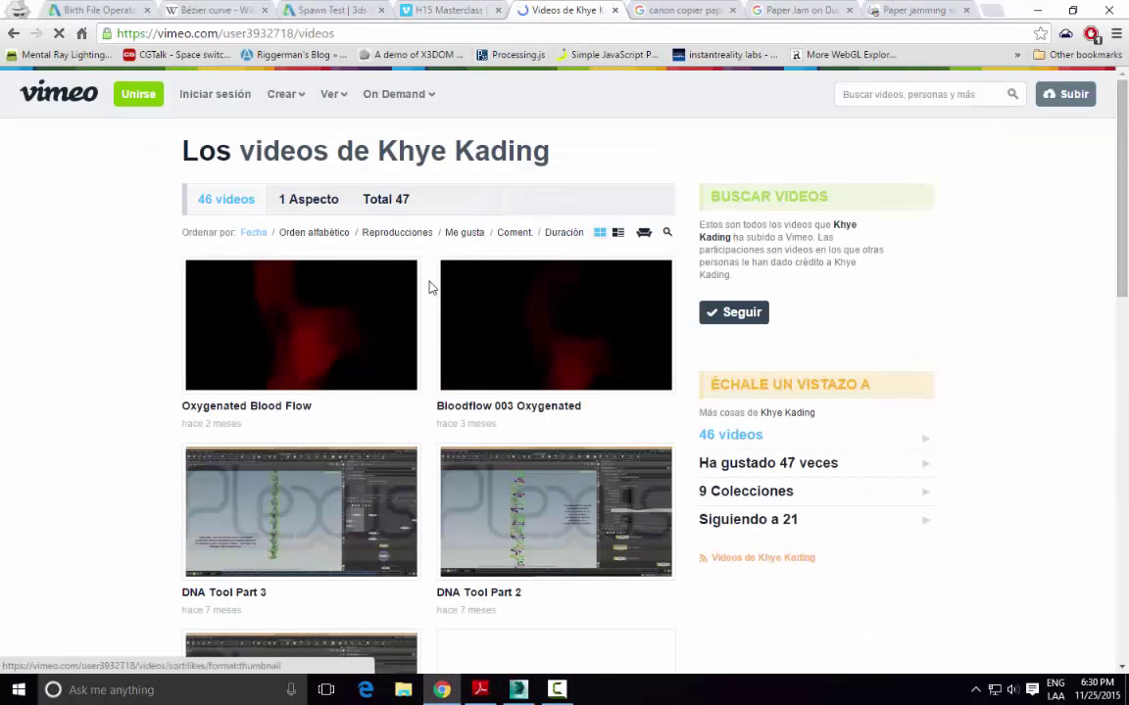
# Step: Look through the first page of the author's videos and go to page 2 of the list
pyautogui.scroll(-4, 431, 289)
pyautogui.scroll(-3, 529, 287)
pyautogui.scroll(2, 582, 305)
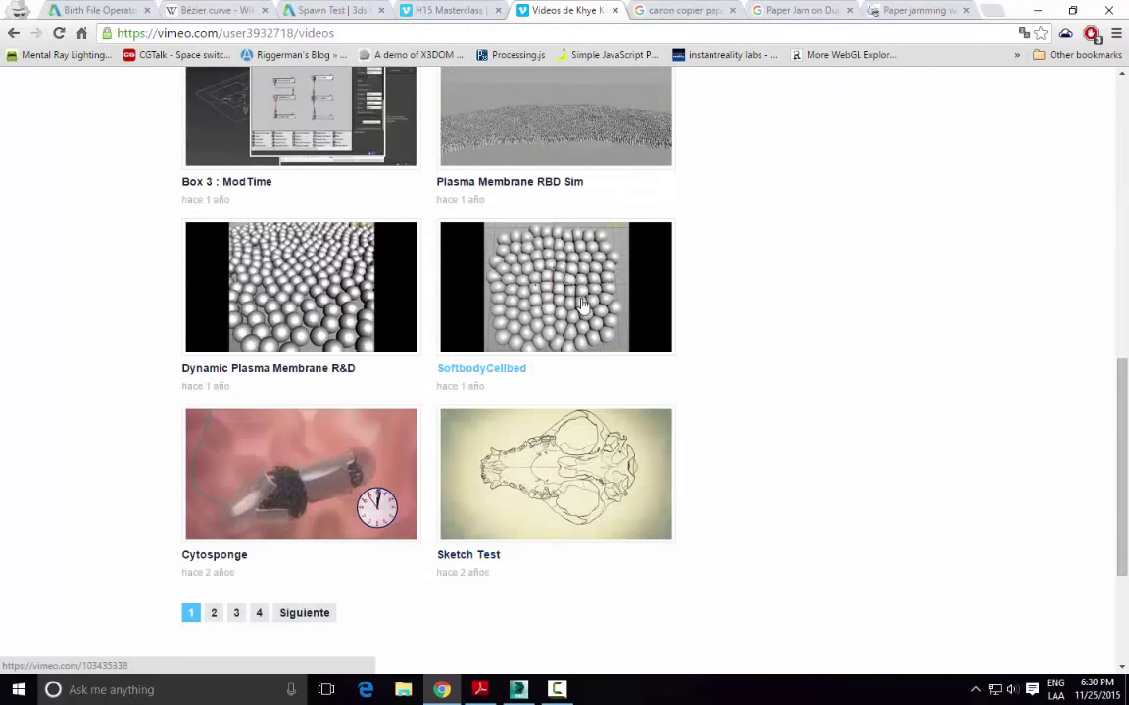
pyautogui.scroll(2, 567, 319)
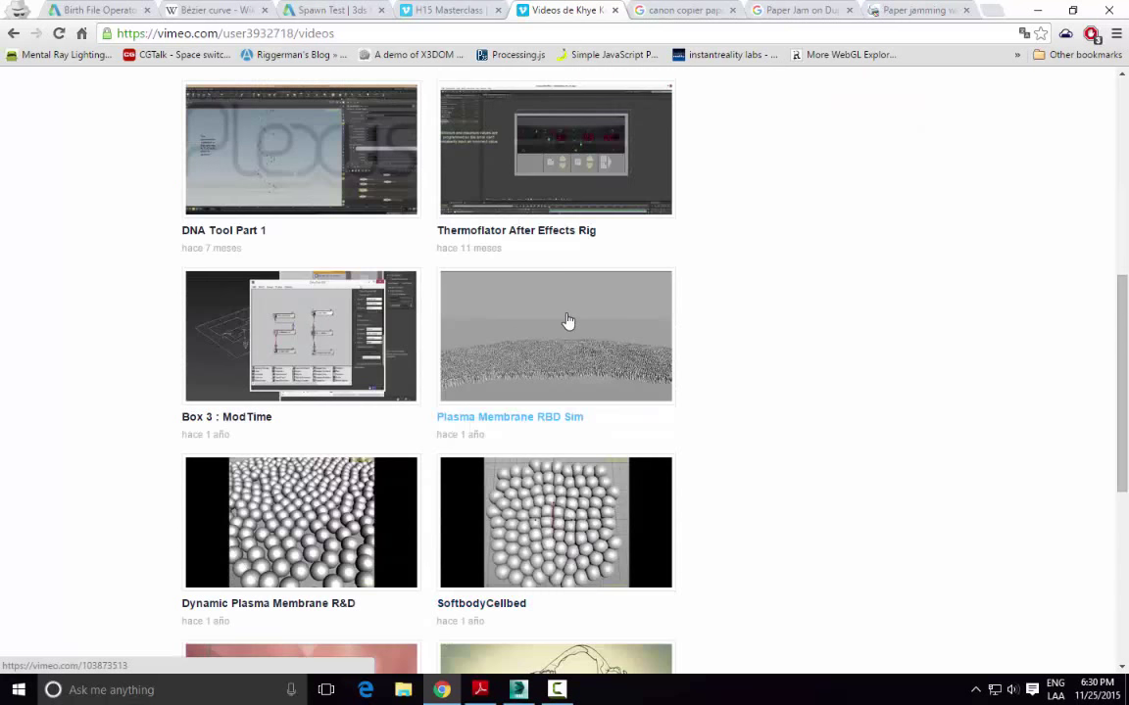
pyautogui.scroll(3, 569, 323)
pyautogui.scroll(-7, 569, 322)
pyautogui.click(216, 377)
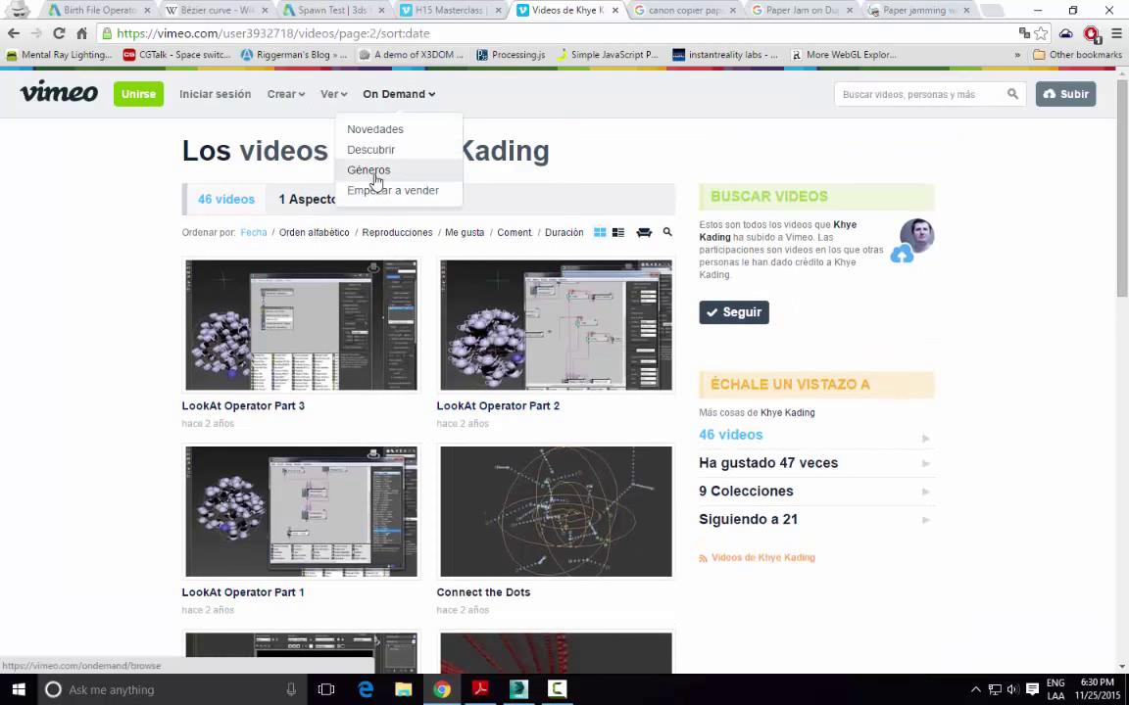
# Step: Open the video "Particle Electricity - Video 3 : Turbulent Position", start playing it and pause it
pyautogui.scroll(-3, 84, 248)
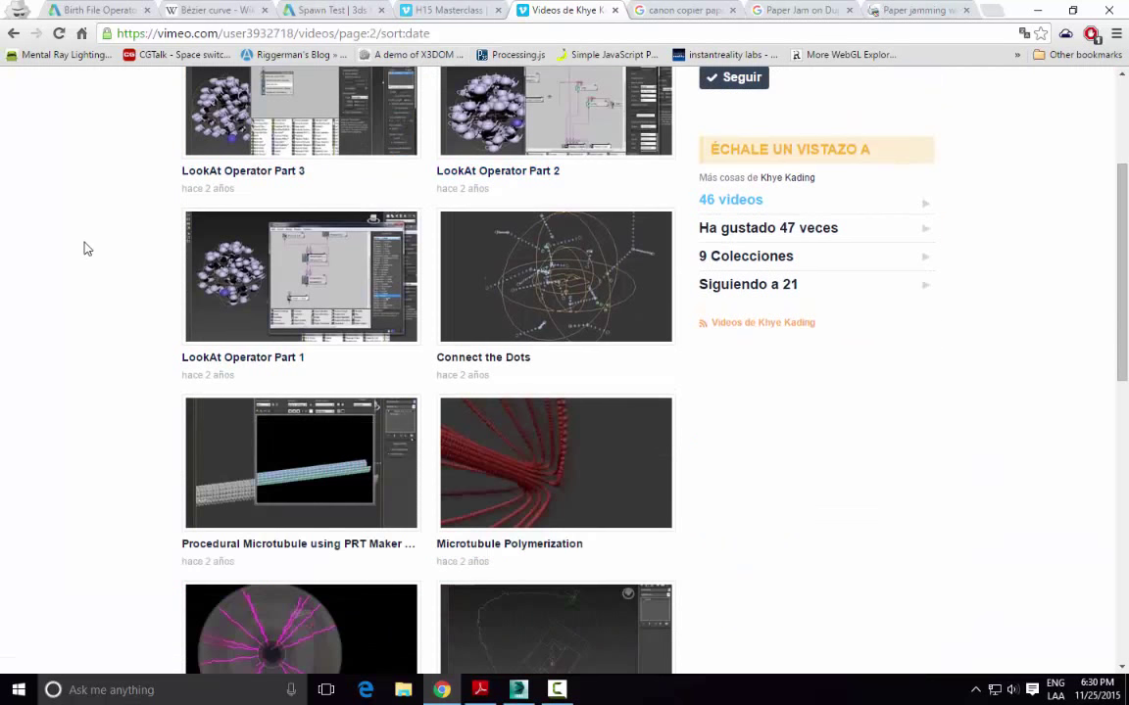
pyautogui.scroll(-4, 91, 381)
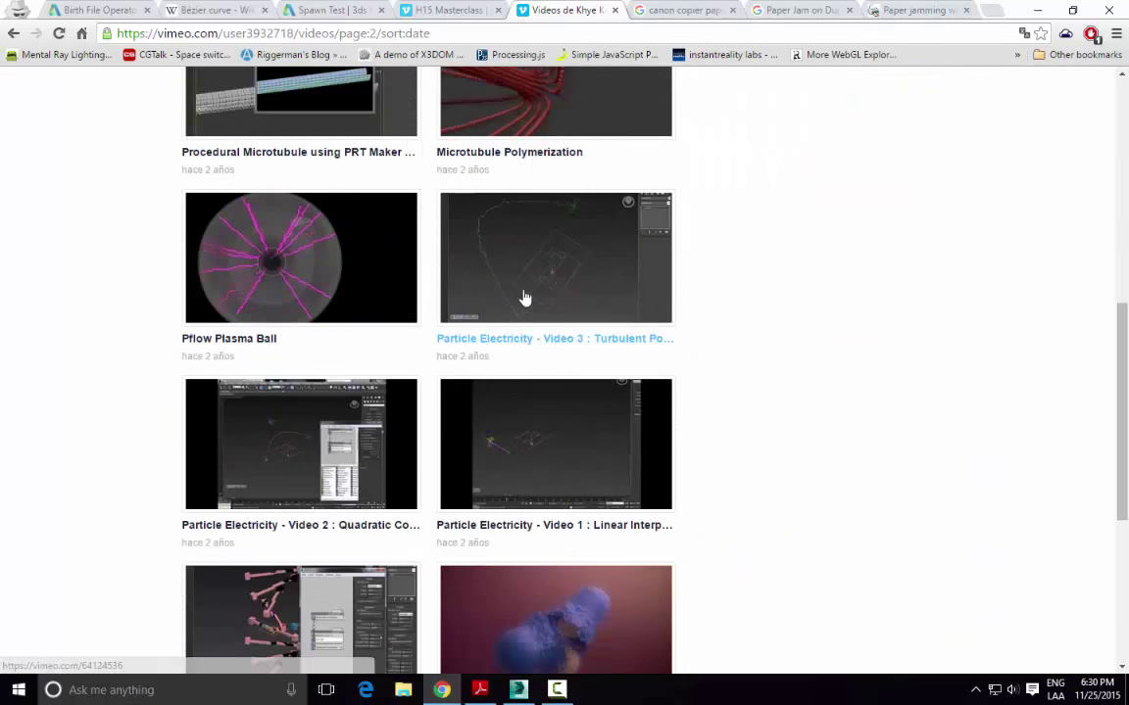
pyautogui.click(532, 283)
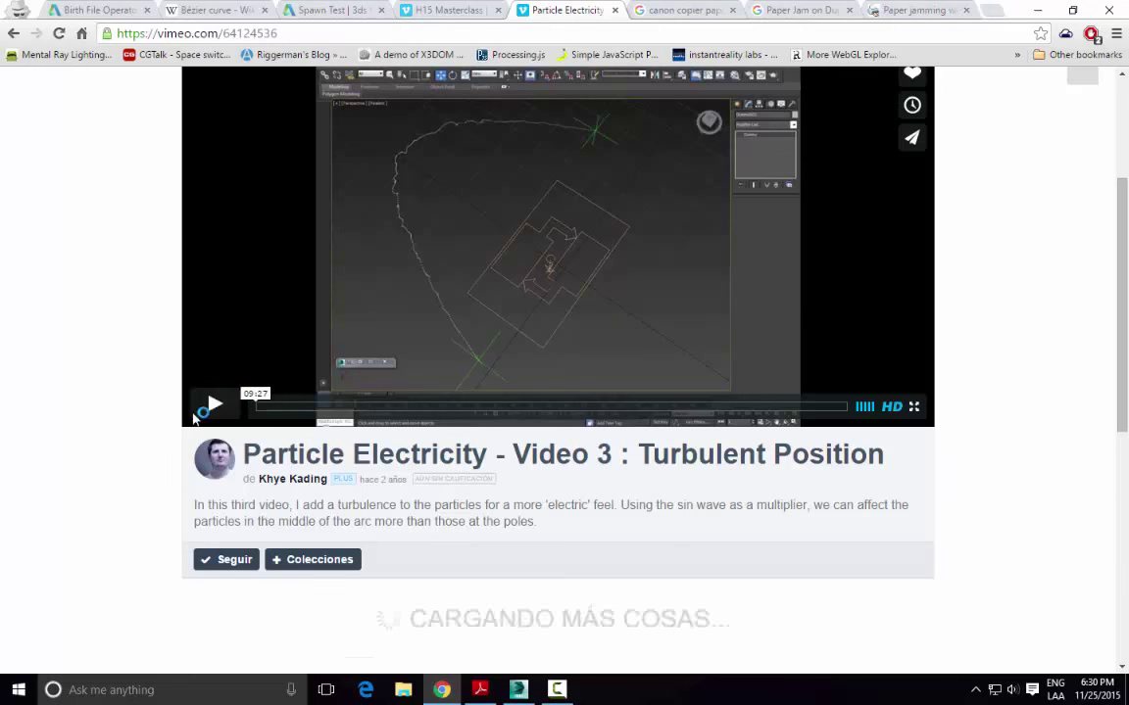
pyautogui.click(220, 423)
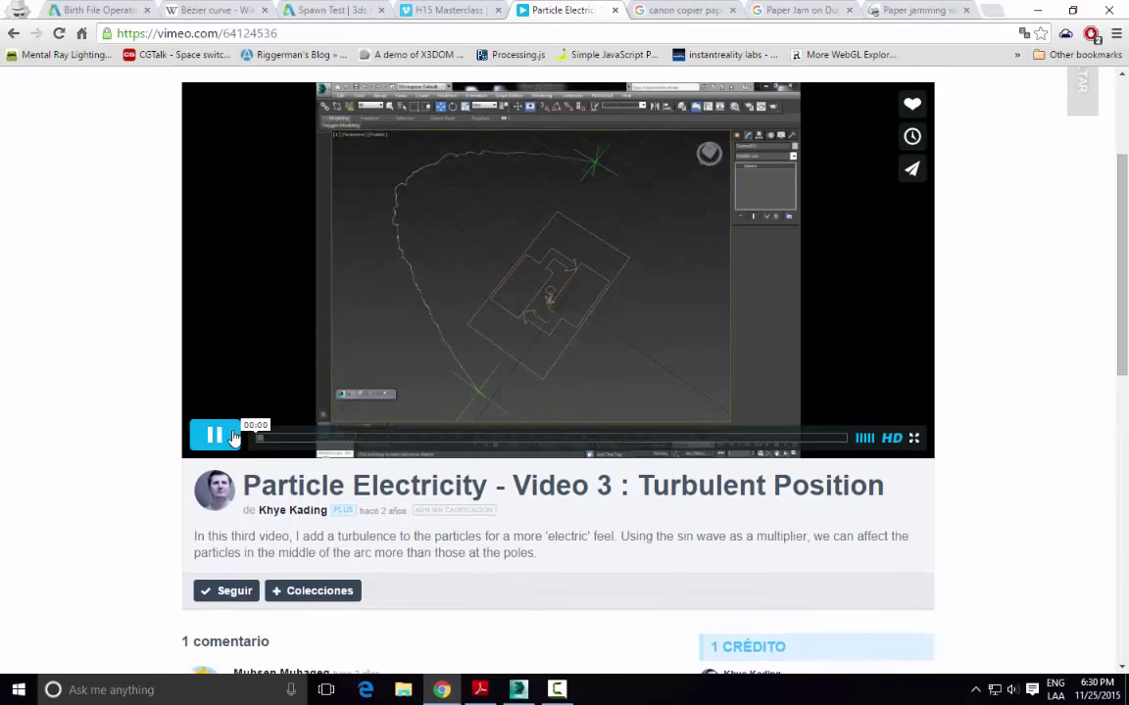
pyautogui.click(215, 437)
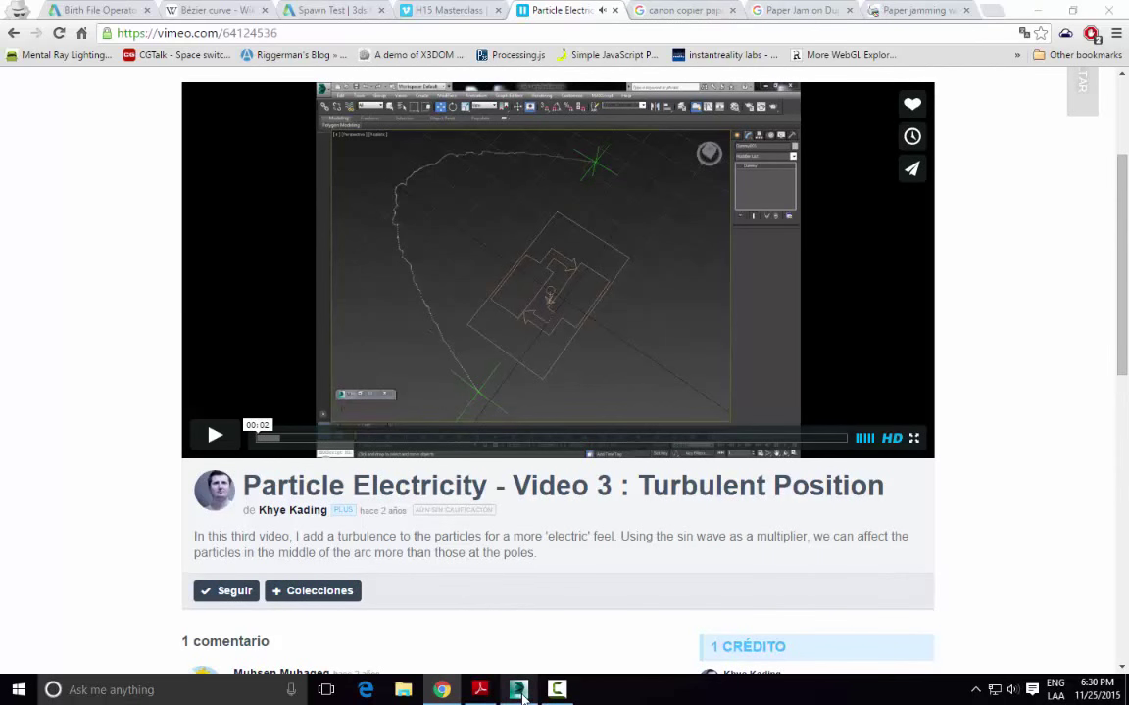
# Step: Switch to 3ds Max and scrub the animation back and forth, stopping at frame 9, to examine the turbulent particle trail
pyautogui.hotkey('alt', 'Tab')
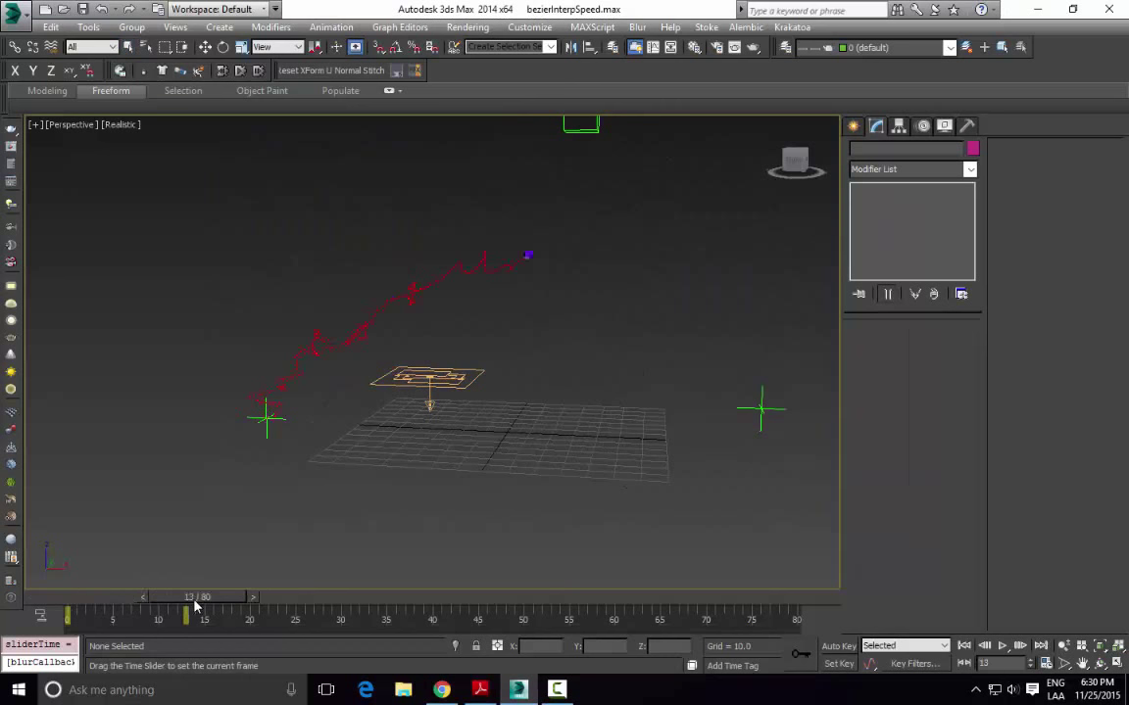
pyautogui.moveTo(196, 597); pyautogui.dragTo(157, 576)
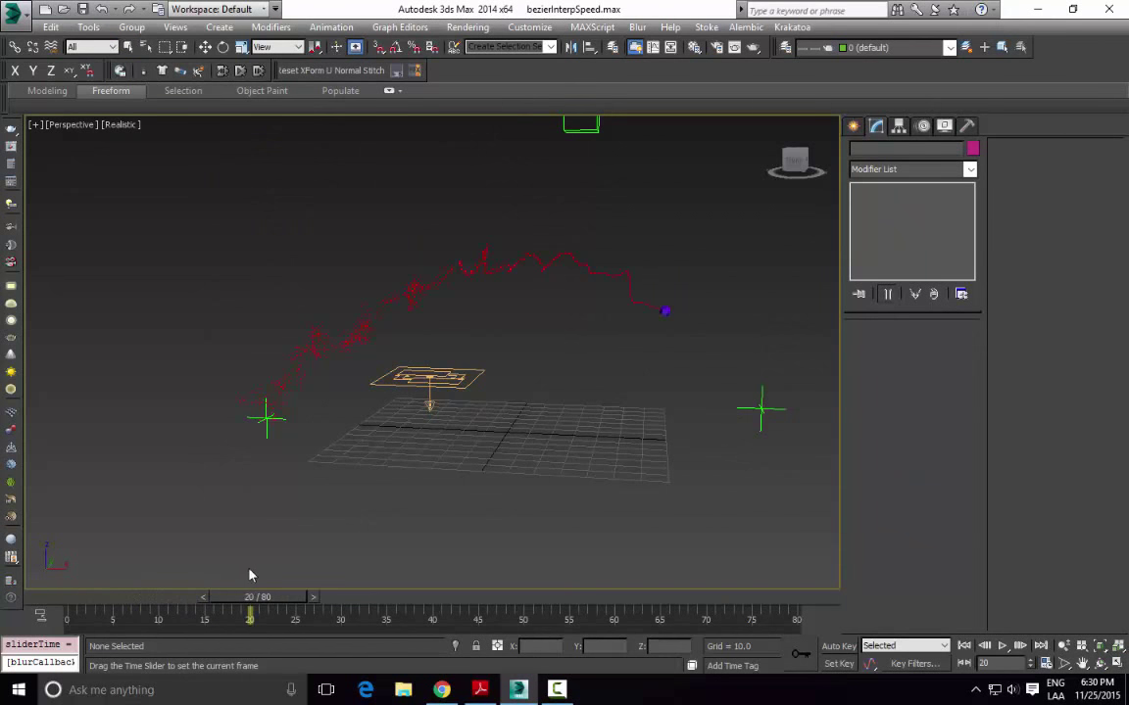
pyautogui.moveTo(343, 568); pyautogui.dragTo(166, 575)
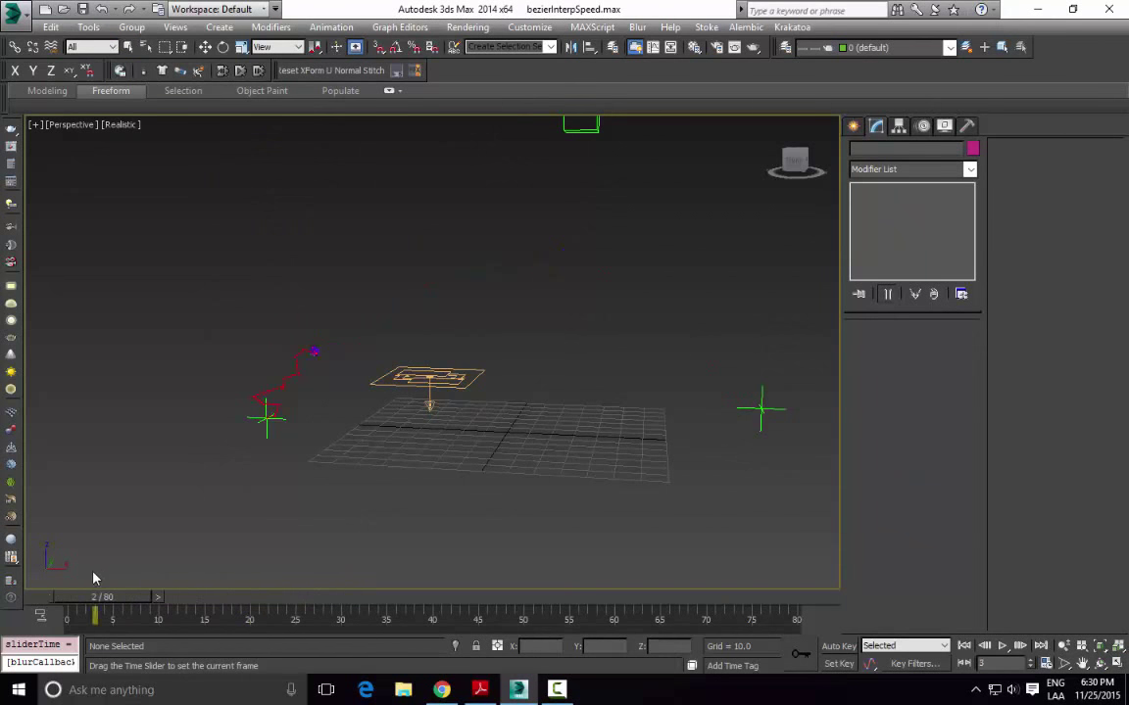
pyautogui.moveTo(95, 579); pyautogui.dragTo(157, 583)
# Step: Select PF Source 001, view the data flow of Data Operator 001 around its Speed Vector output, and close it
pyautogui.keyDown('alt'); pyautogui.moveTo(428, 370); pyautogui.dragTo(175, 556, button='middle'); pyautogui.keyUp('alt')
pyautogui.click(356, 371)
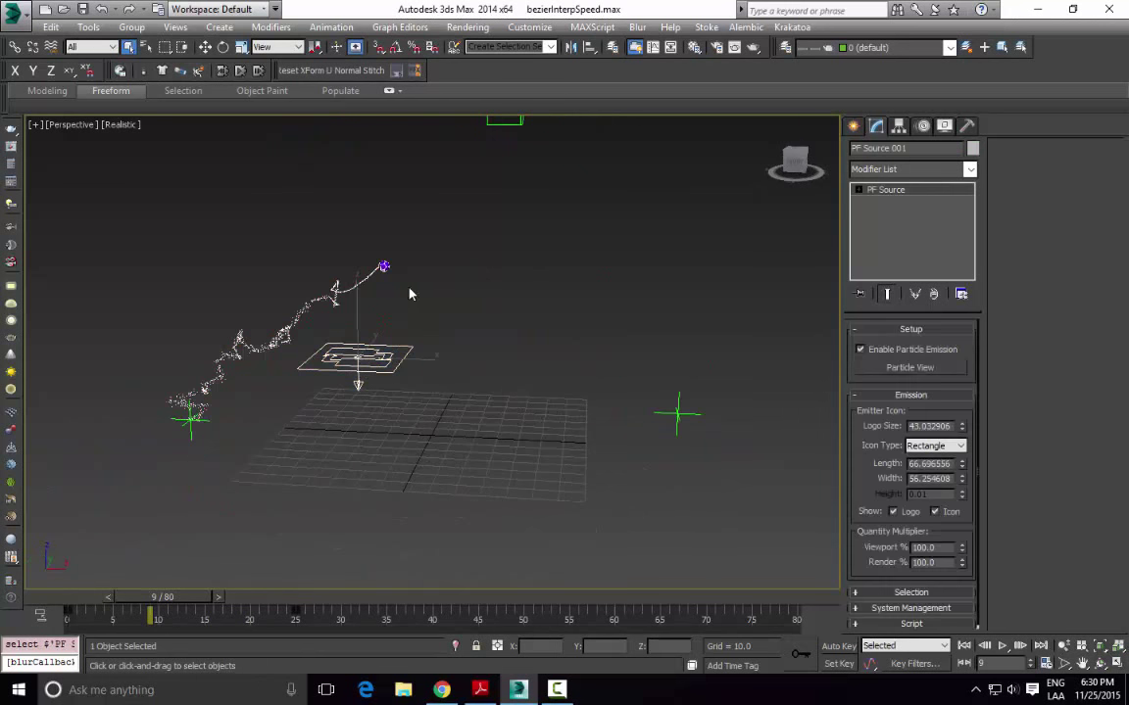
pyautogui.click(910, 368)
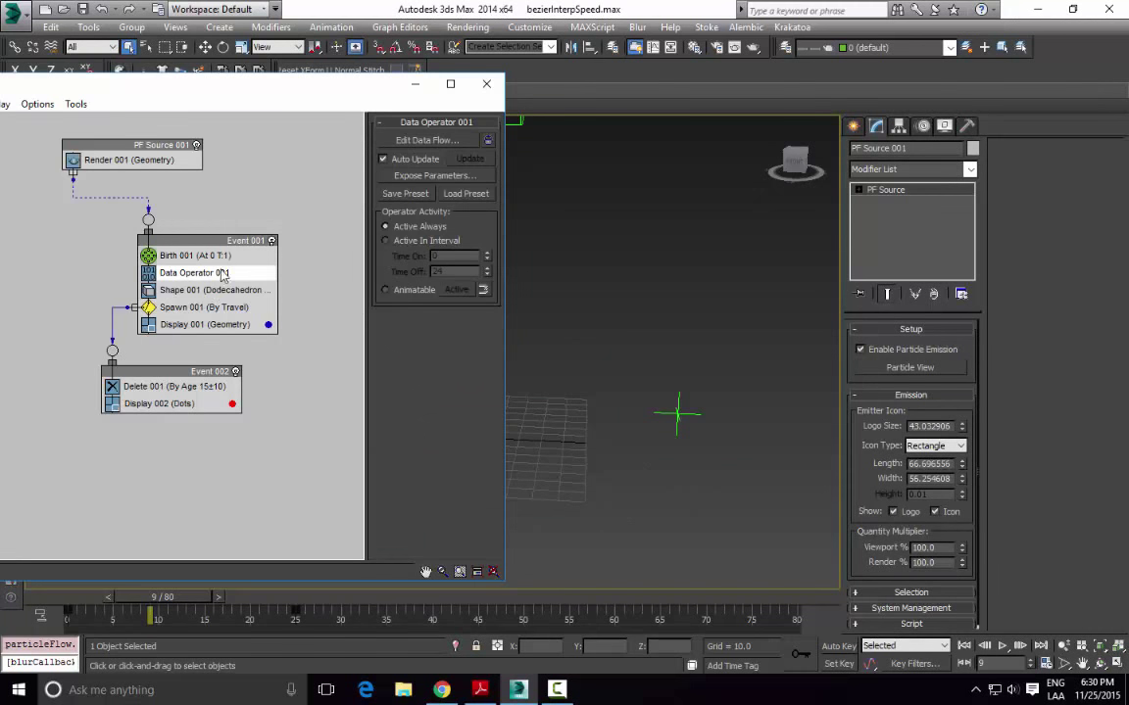
pyautogui.click(439, 145)
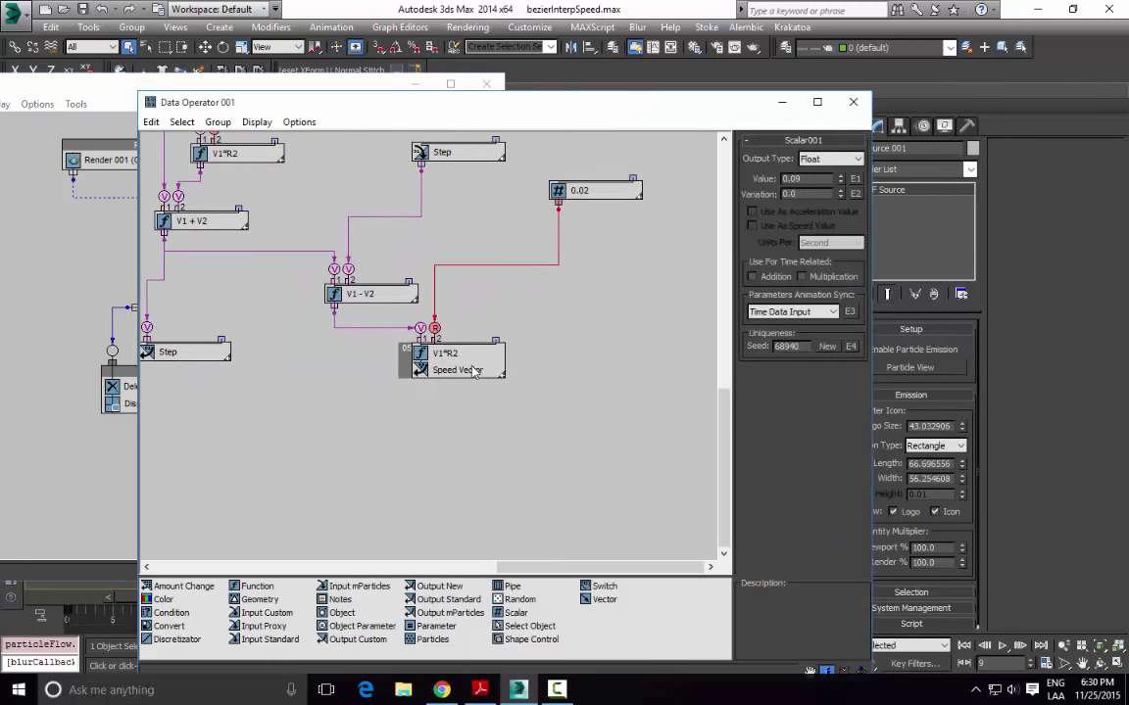
pyautogui.click(852, 102)
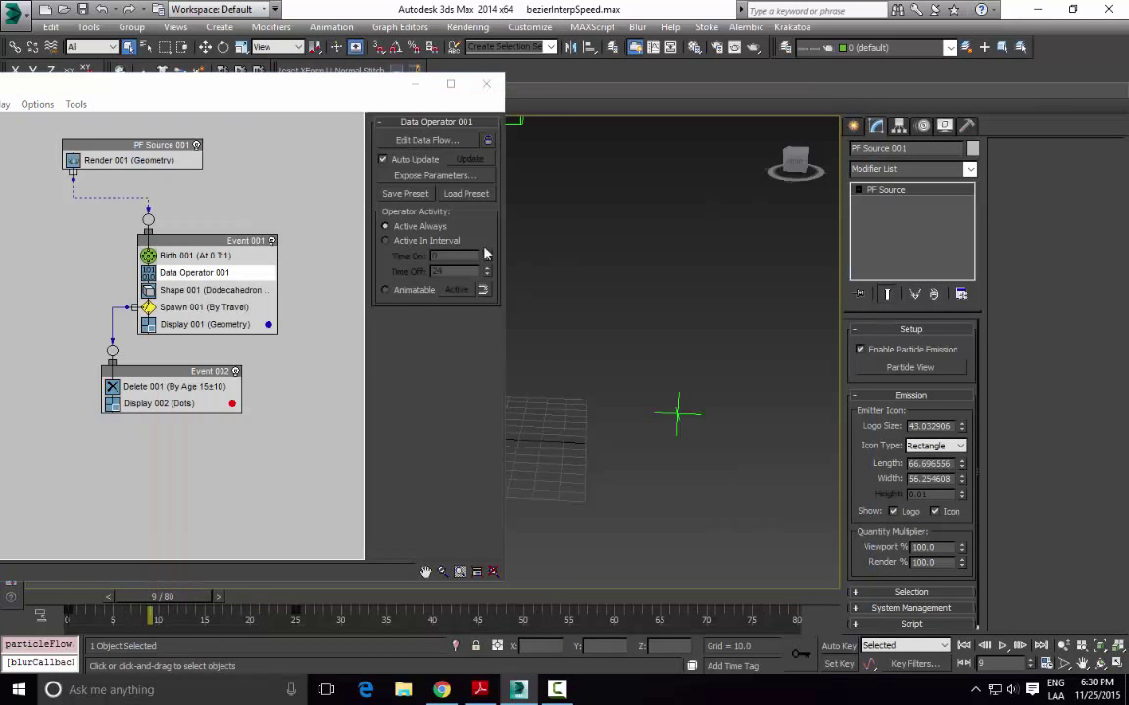
# Step: Review the parameters of the Spawn 001 operator and close Particle View
pyautogui.click(639, 275)
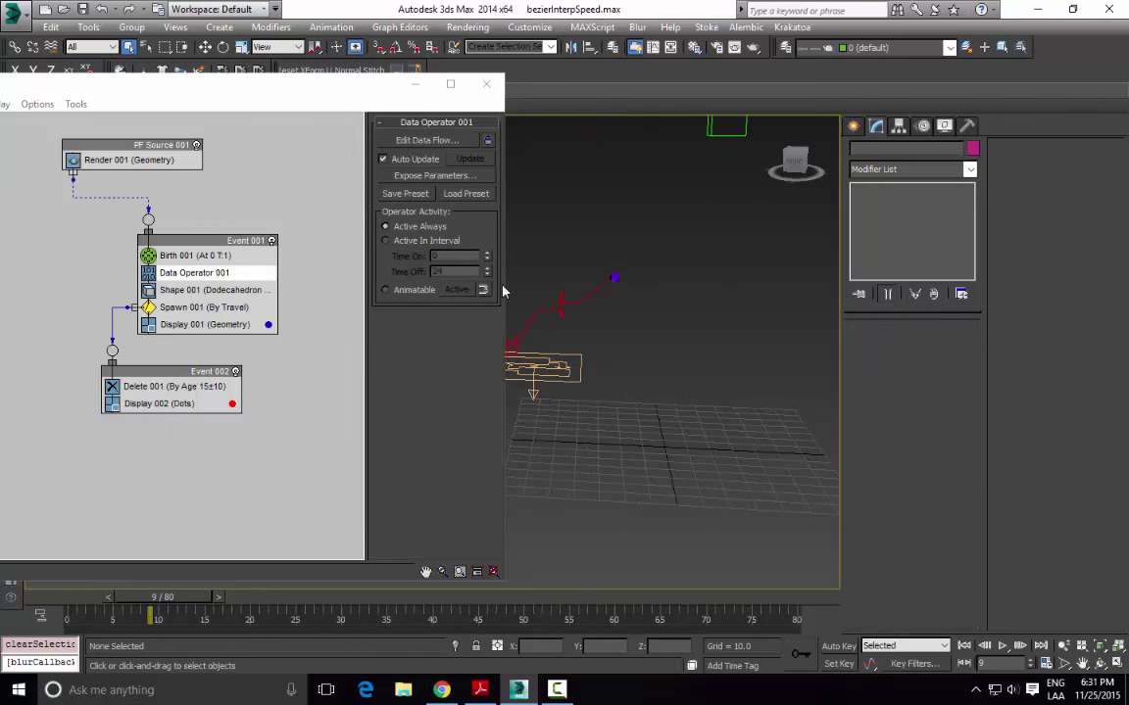
pyautogui.click(209, 310)
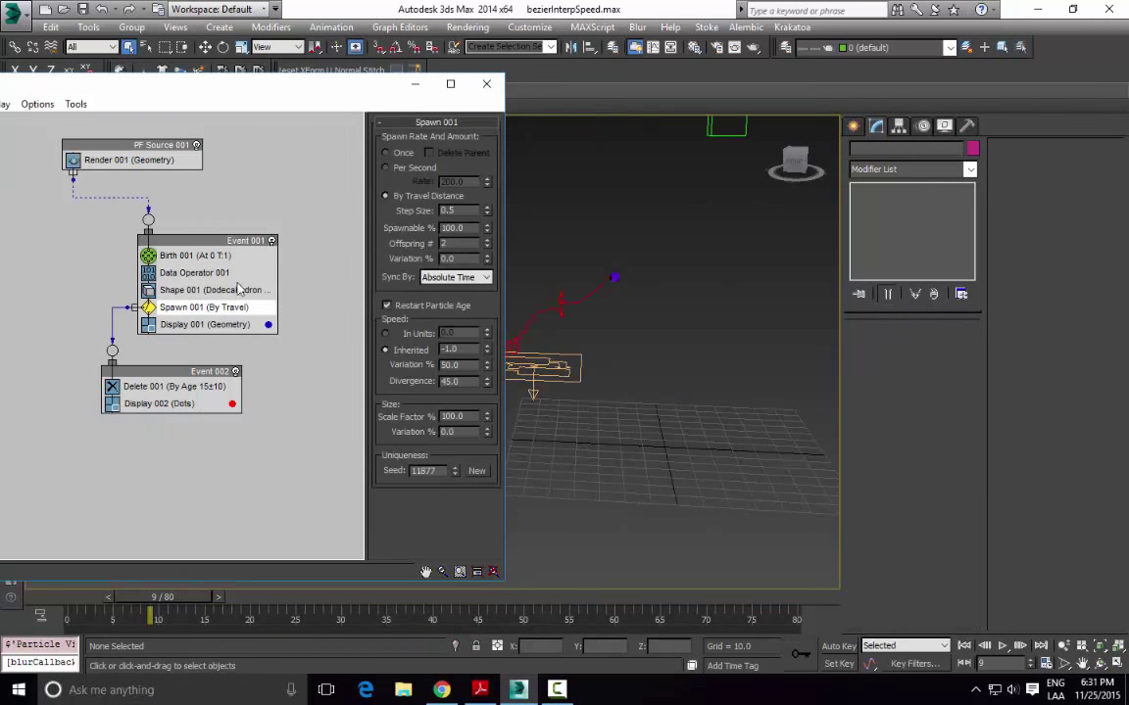
pyautogui.click(487, 84)
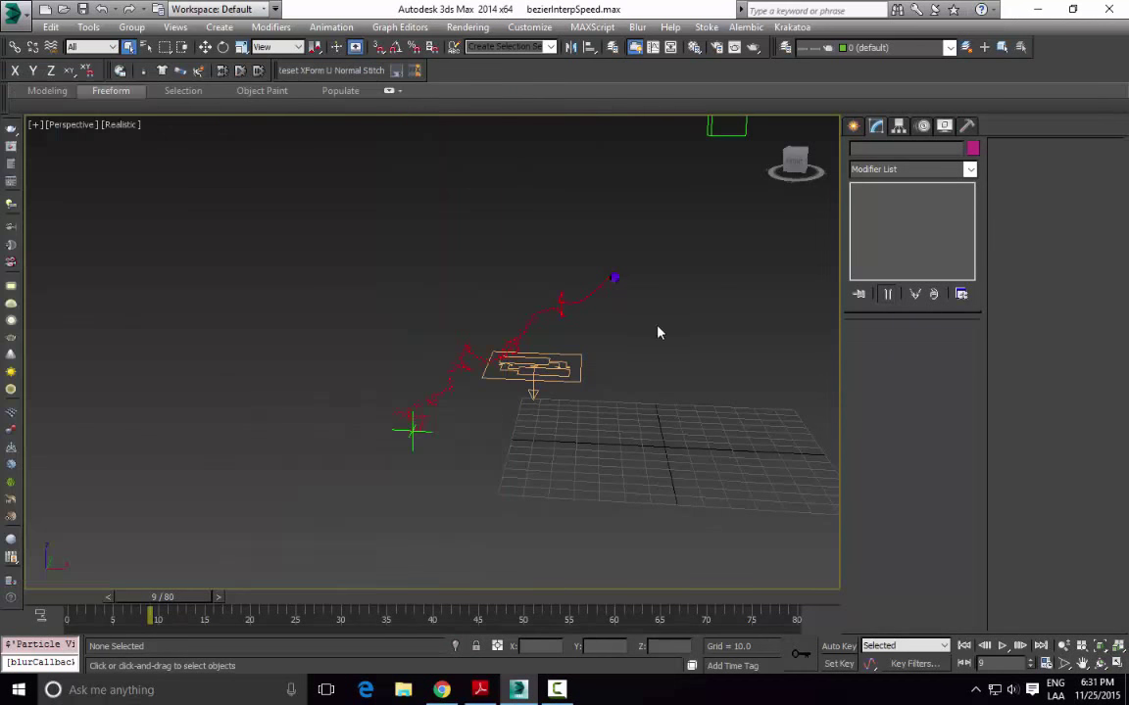
# Step: Scrub the animation to frame 21, examine the arc from another side and compare it with the Vimeo video in Chrome
pyautogui.moveTo(657, 327); pyautogui.dragTo(479, 384, button='middle')
pyautogui.moveTo(162, 597); pyautogui.dragTo(124, 593)
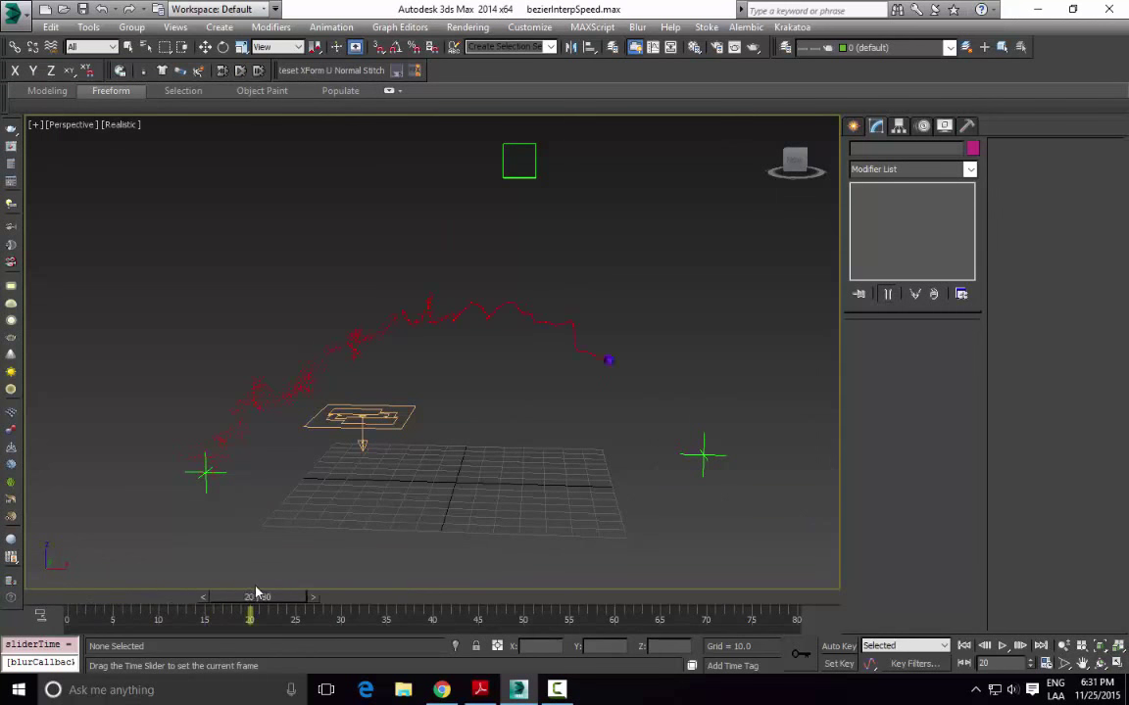
pyautogui.keyDown('alt'); pyautogui.moveTo(546, 416); pyautogui.dragTo(348, 693, button='middle'); pyautogui.keyUp('alt')
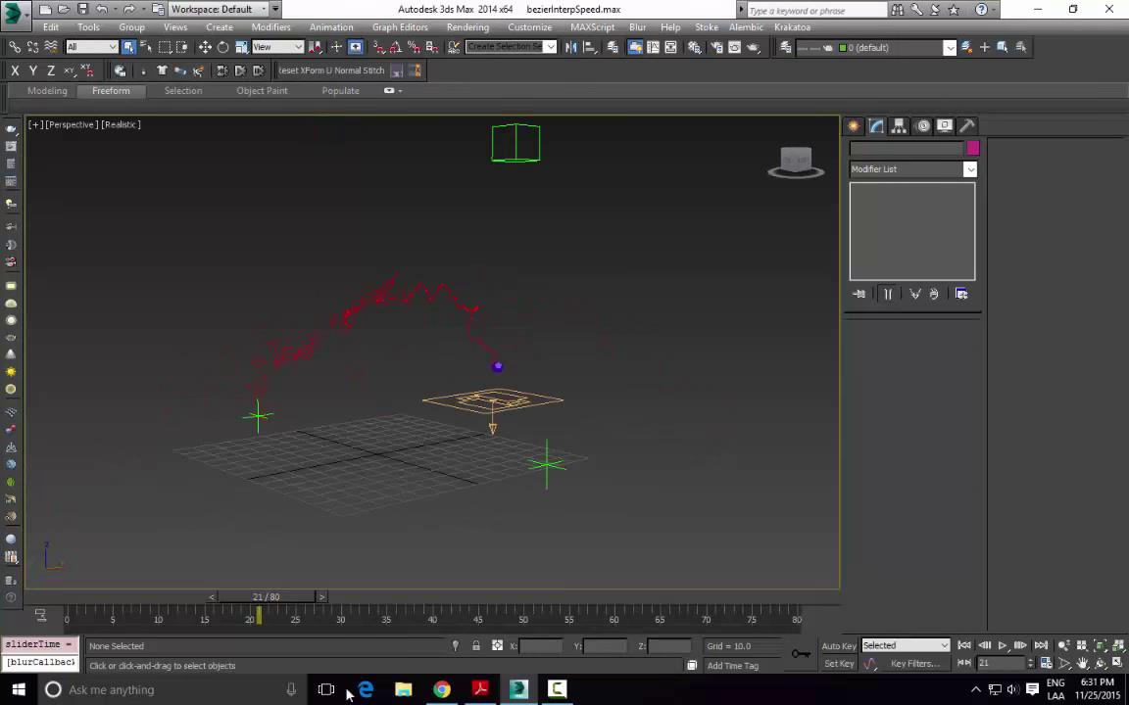
pyautogui.click(442, 690)
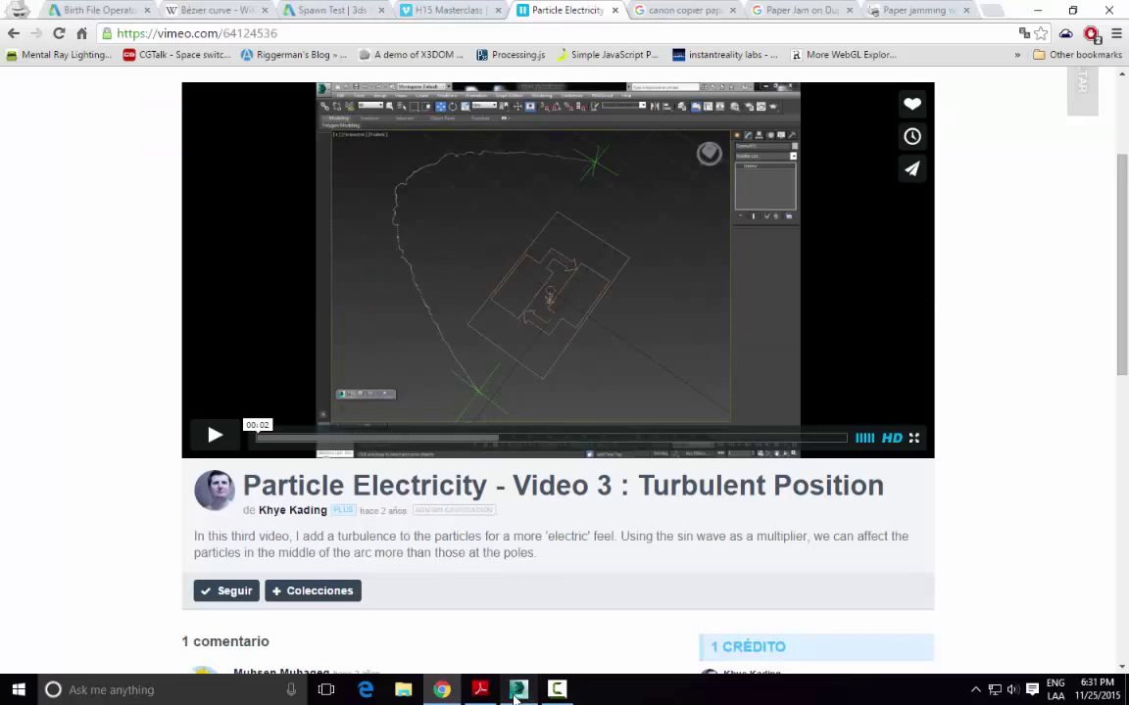
pyautogui.click(515, 698)
# Step: Advance the animation to frame 30 and move the Point002 end helper to about X 143.6, Y -0.7, Z 29.3
pyautogui.keyDown('alt'); pyautogui.moveTo(496, 351); pyautogui.dragTo(573, 338, button='middle'); pyautogui.keyUp('alt')
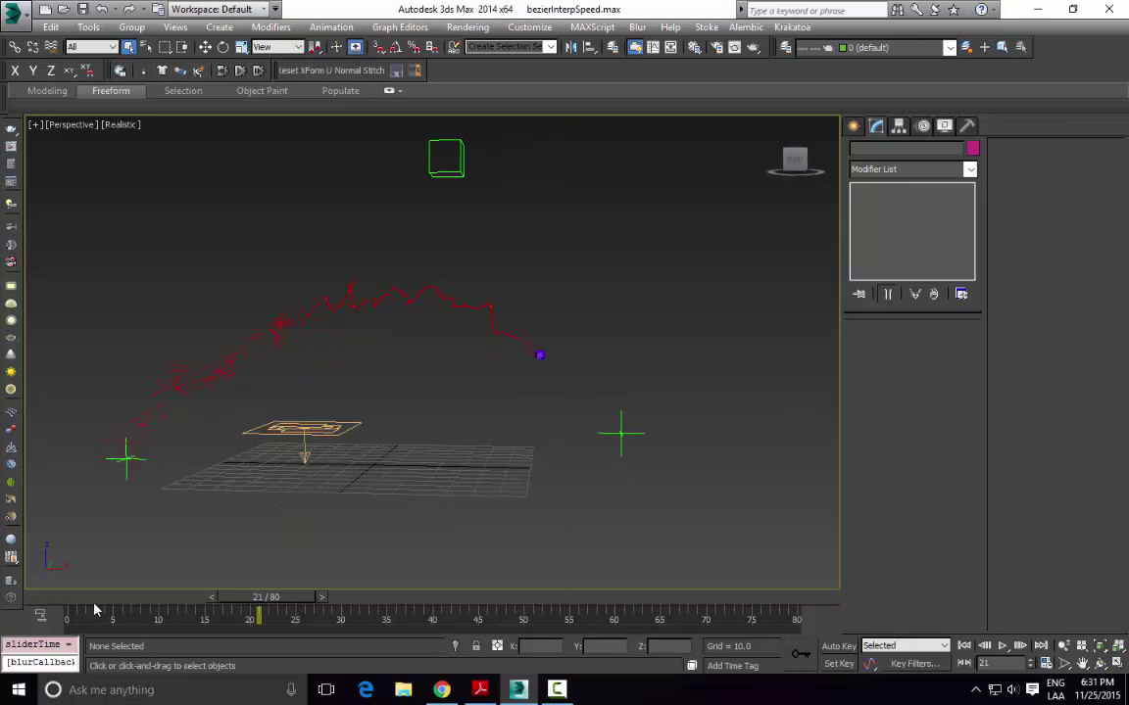
pyautogui.moveTo(294, 596); pyautogui.dragTo(374, 598)
pyautogui.click(622, 434)
pyautogui.press('w')
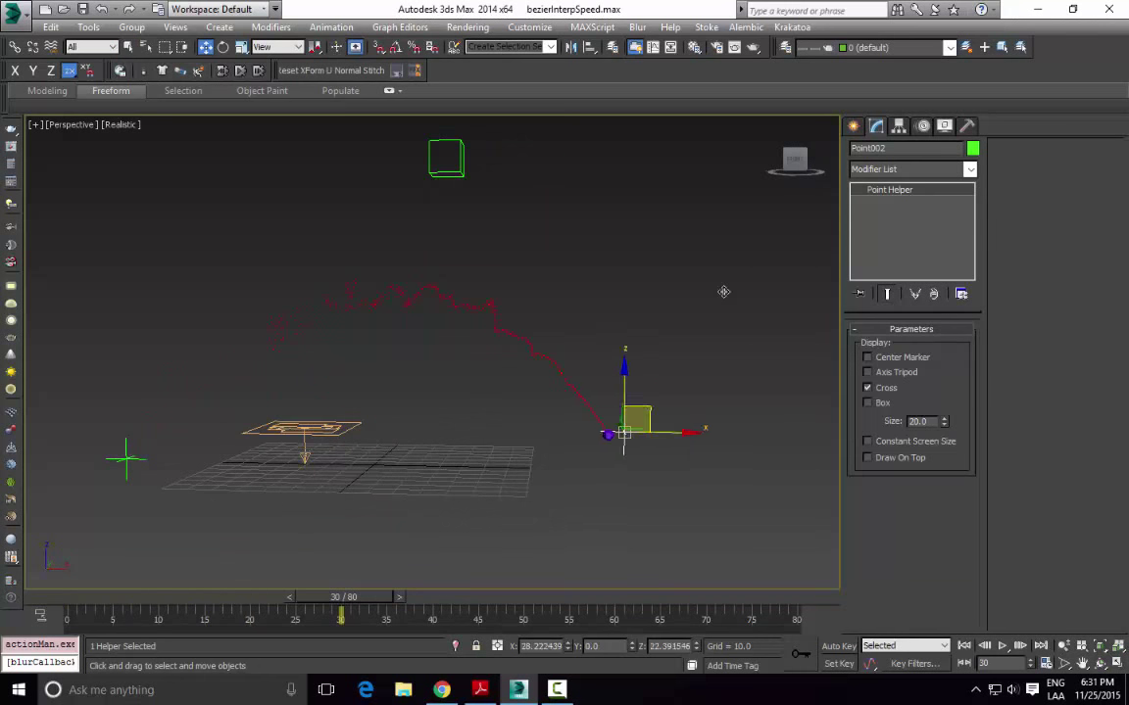
pyautogui.moveTo(723, 292); pyautogui.dragTo(725, 383)
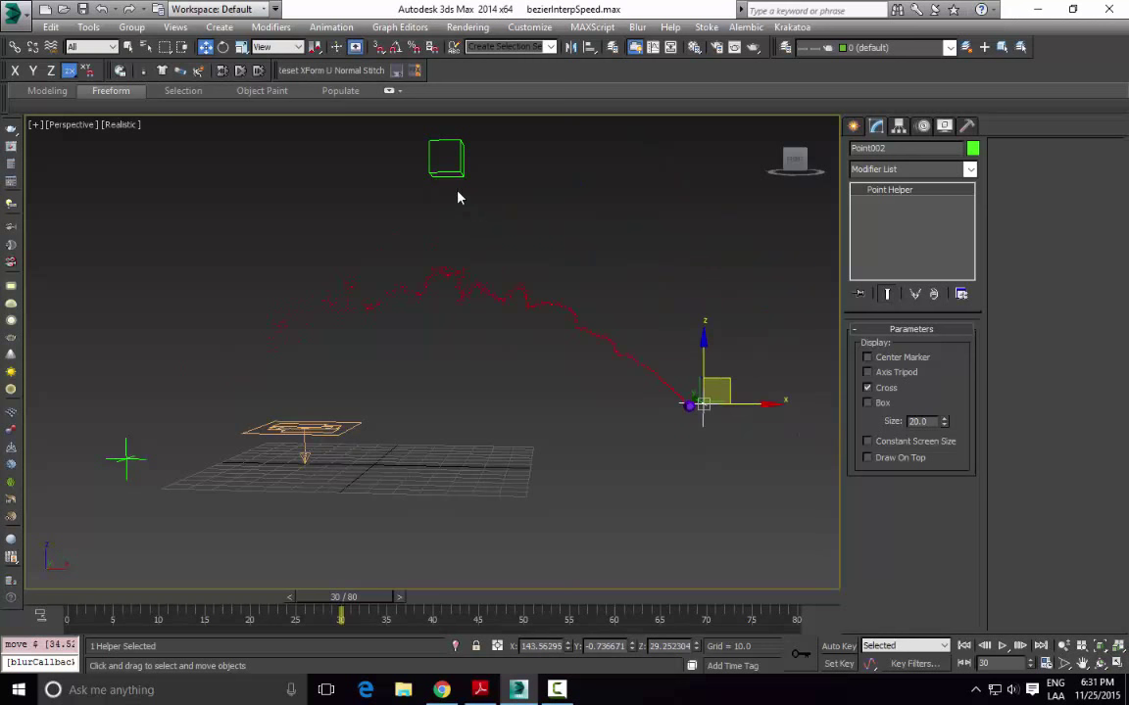
# Step: Move the Dummy001 helper above the arc along the Y axis and scrub to frame 40 to test the trail
pyautogui.click(449, 160)
pyautogui.keyDown('alt'); pyautogui.moveTo(486, 340); pyautogui.dragTo(357, 350, button='middle'); pyautogui.keyUp('alt')
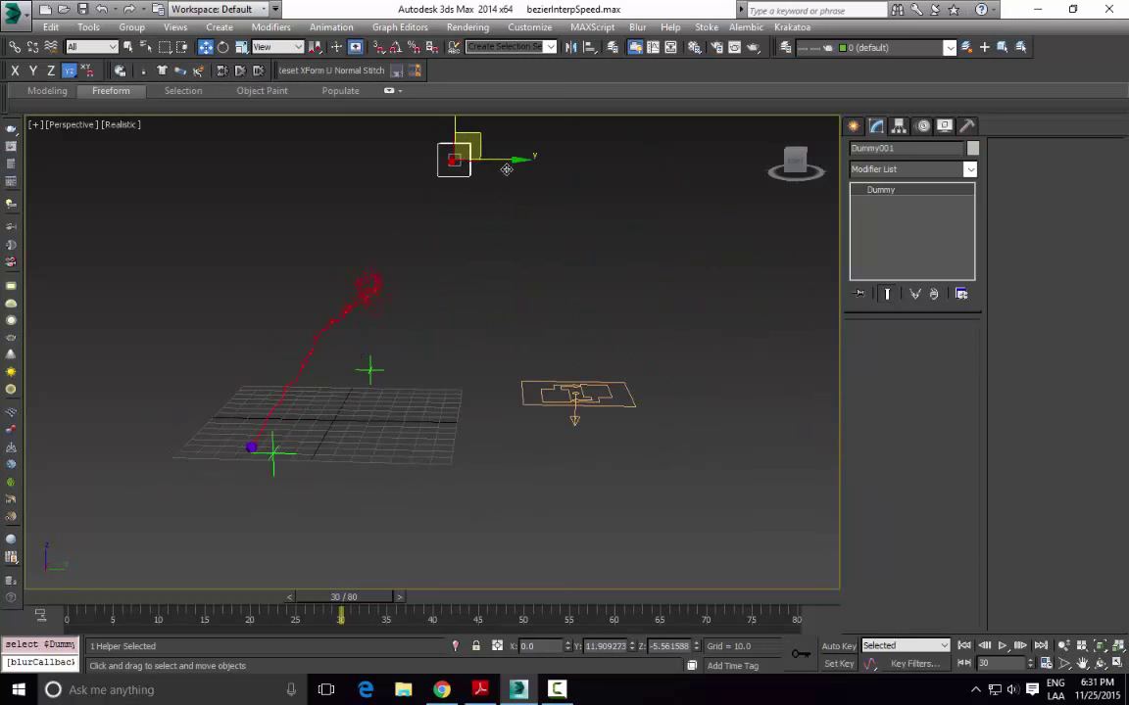
pyautogui.moveTo(507, 170); pyautogui.dragTo(163, 154)
pyautogui.keyDown('alt'); pyautogui.moveTo(343, 338); pyautogui.dragTo(209, 559, button='middle'); pyautogui.keyUp('alt')
pyautogui.moveTo(333, 597); pyautogui.dragTo(429, 608)
pyautogui.moveTo(312, 454); pyautogui.dragTo(454, 484, button='middle')
pyautogui.click(453, 484)
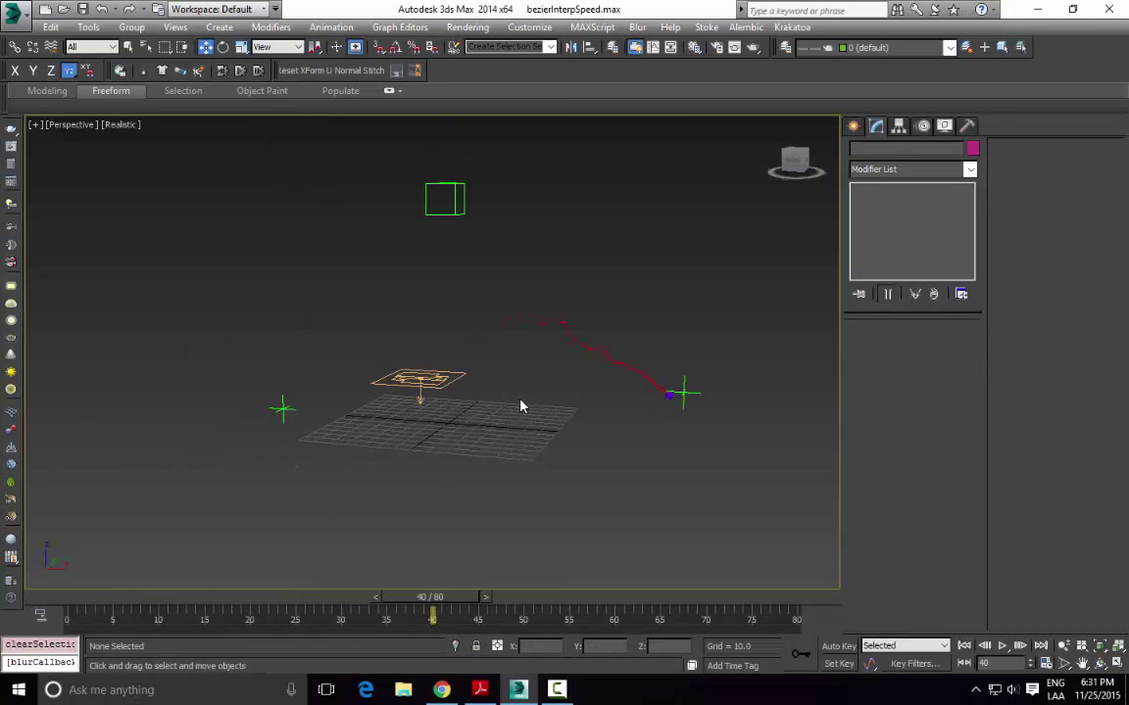
pyautogui.keyDown('alt'); pyautogui.moveTo(292, 478); pyautogui.dragTo(361, 423, button='middle'); pyautogui.keyUp('alt')
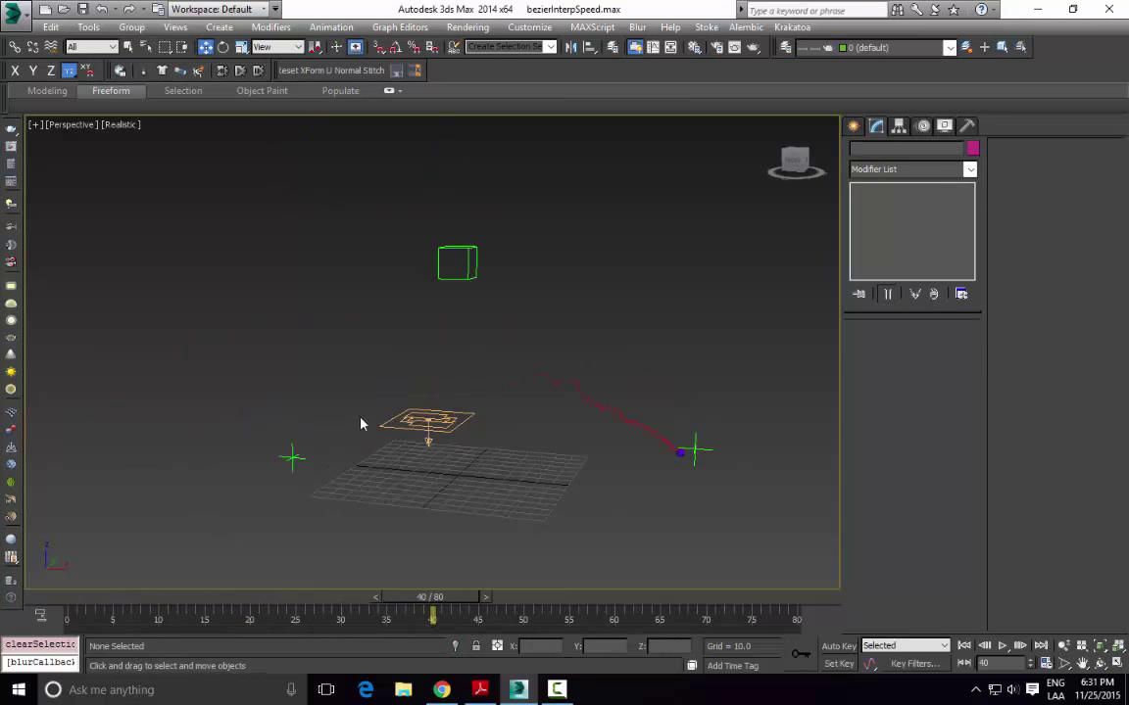
# Step: Examine the Data Operator 001 node network of PF Source 001 again, then close the data flow and Particle View
pyautogui.click(411, 457)
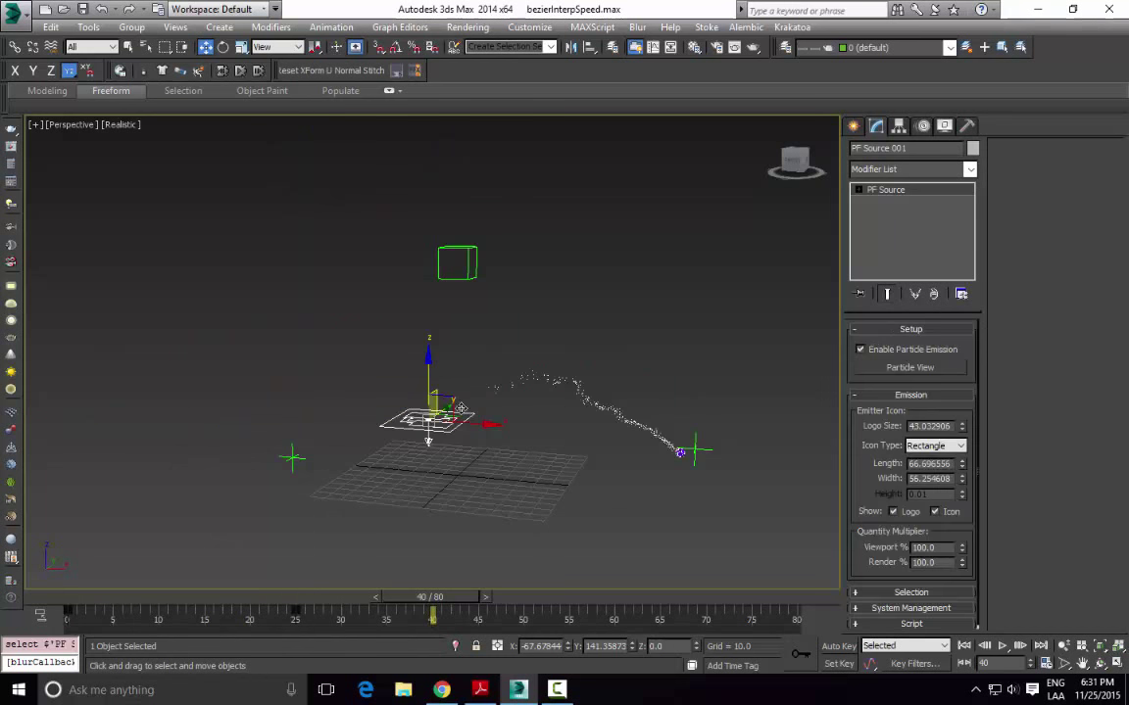
pyautogui.click(909, 367)
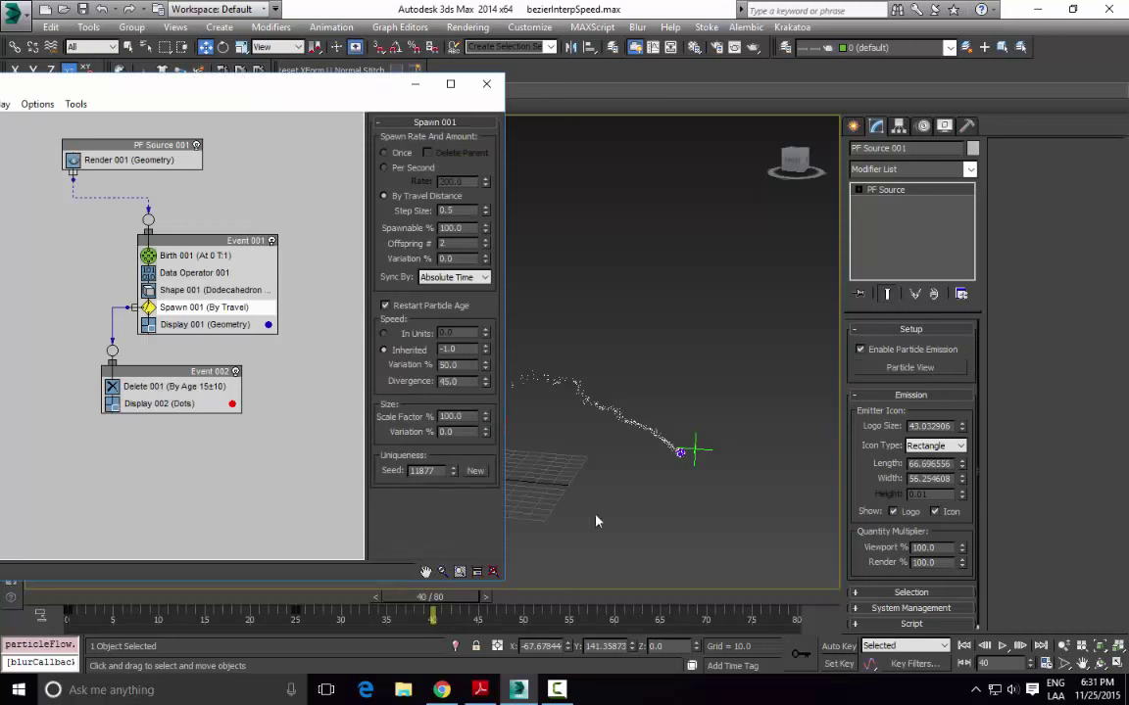
pyautogui.click(211, 273)
pyautogui.click(416, 140)
pyautogui.moveTo(365, 323); pyautogui.dragTo(493, 513, button='middle')
pyautogui.moveTo(542, 213); pyautogui.dragTo(424, 493, button='middle')
pyautogui.click(850, 103)
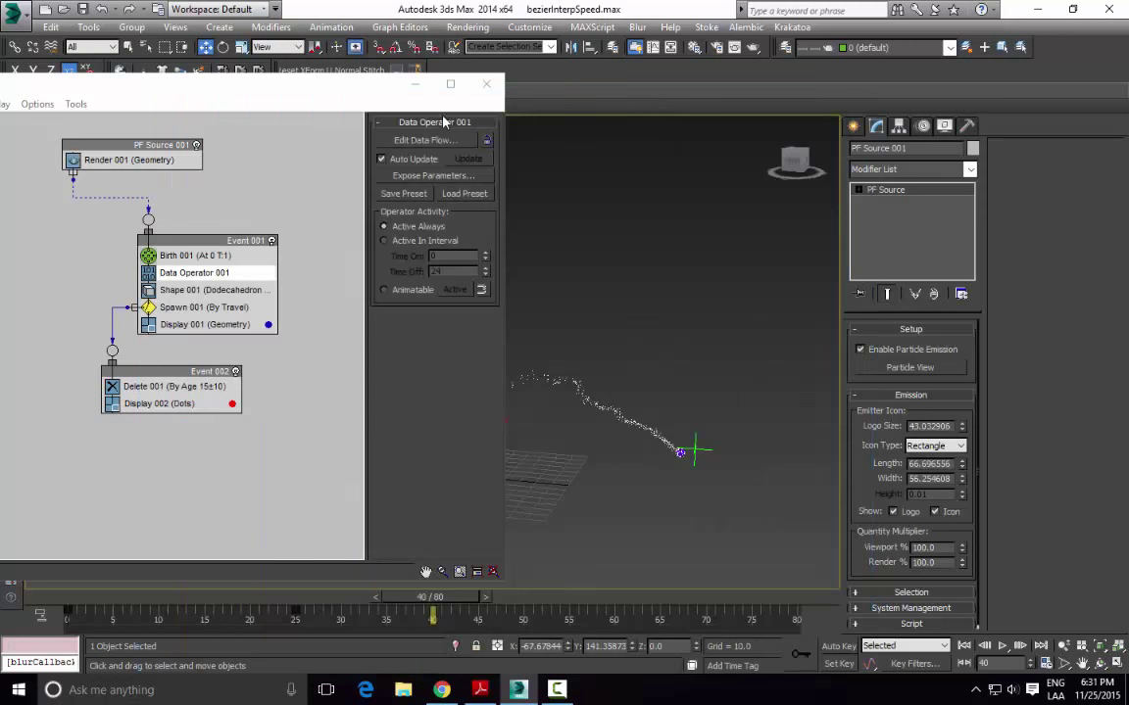
pyautogui.click(486, 84)
# Step: Open the recent scene mographTeapoPF.max without saving the changes to the current scene
pyautogui.click(10, 11)
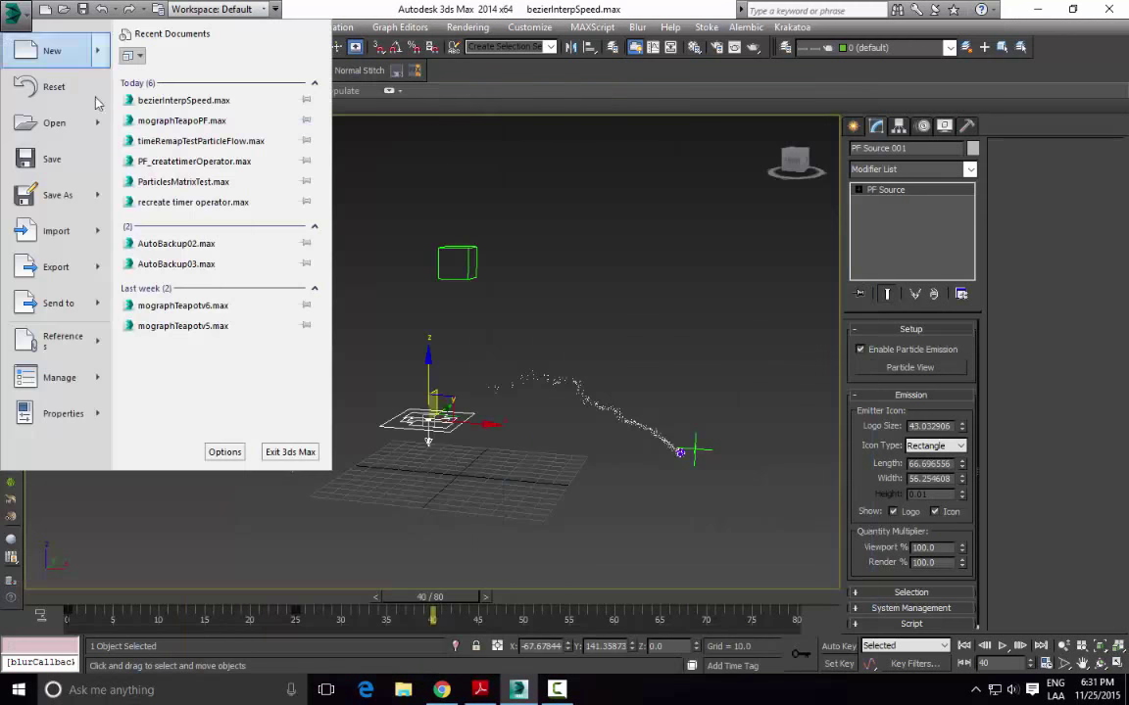
pyautogui.click(235, 121)
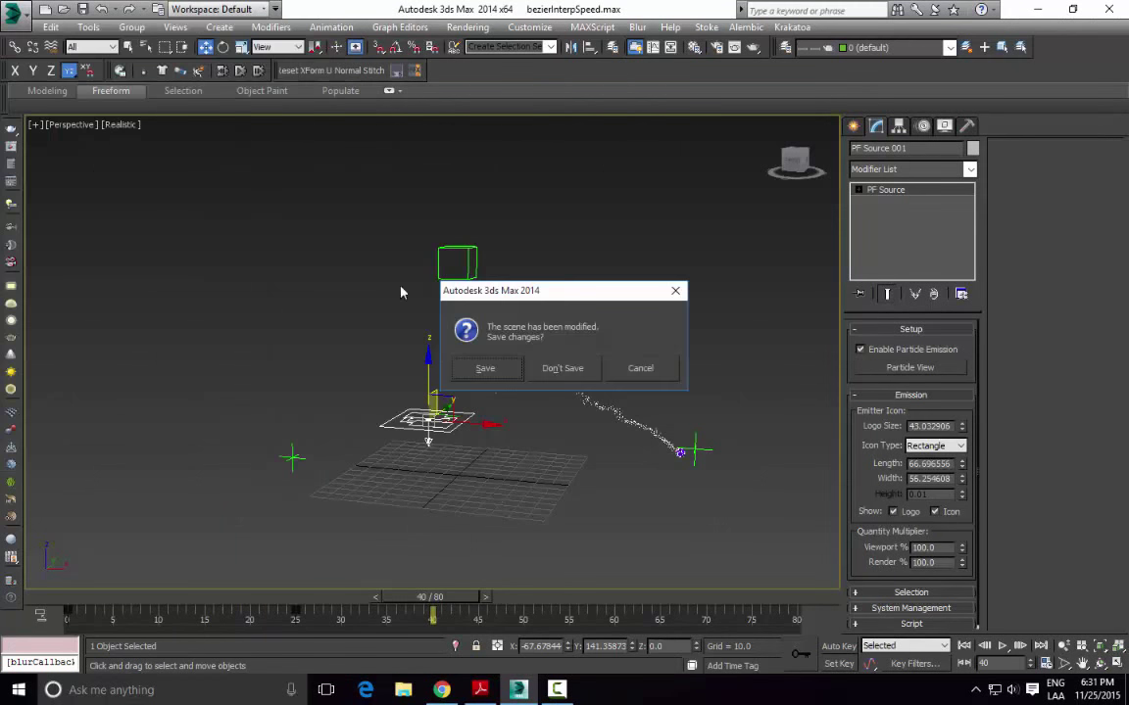
pyautogui.click(576, 377)
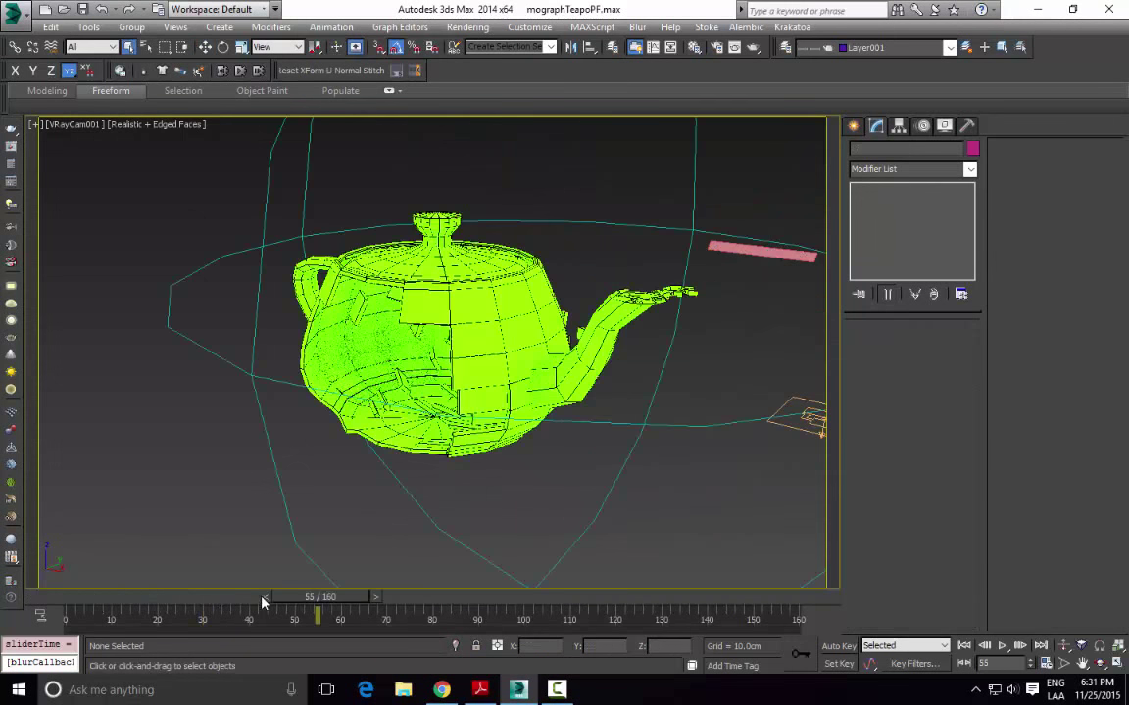
# Step: Scrub the teapot animation to frame 42 and switch from the VRayCam001 view to Perspective to examine the scattered pieces
pyautogui.moveTo(240, 597); pyautogui.dragTo(452, 532)
pyautogui.press('q')
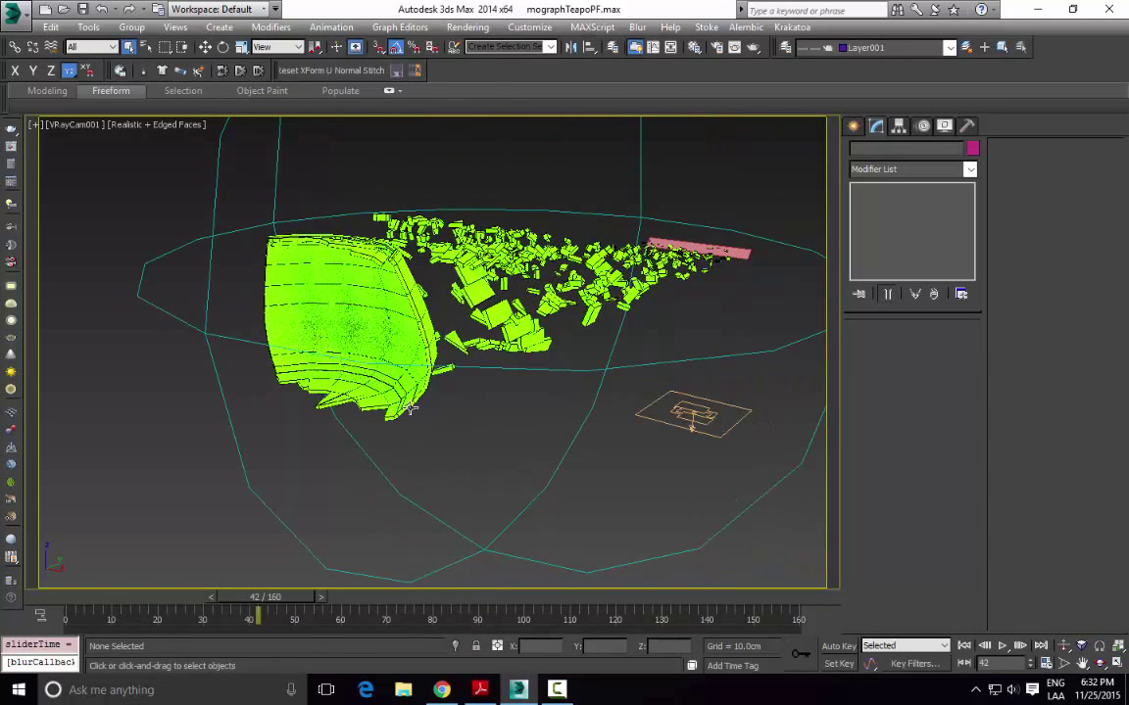
pyautogui.moveTo(435, 419); pyautogui.dragTo(442, 422, button='middle')
pyautogui.press('p')
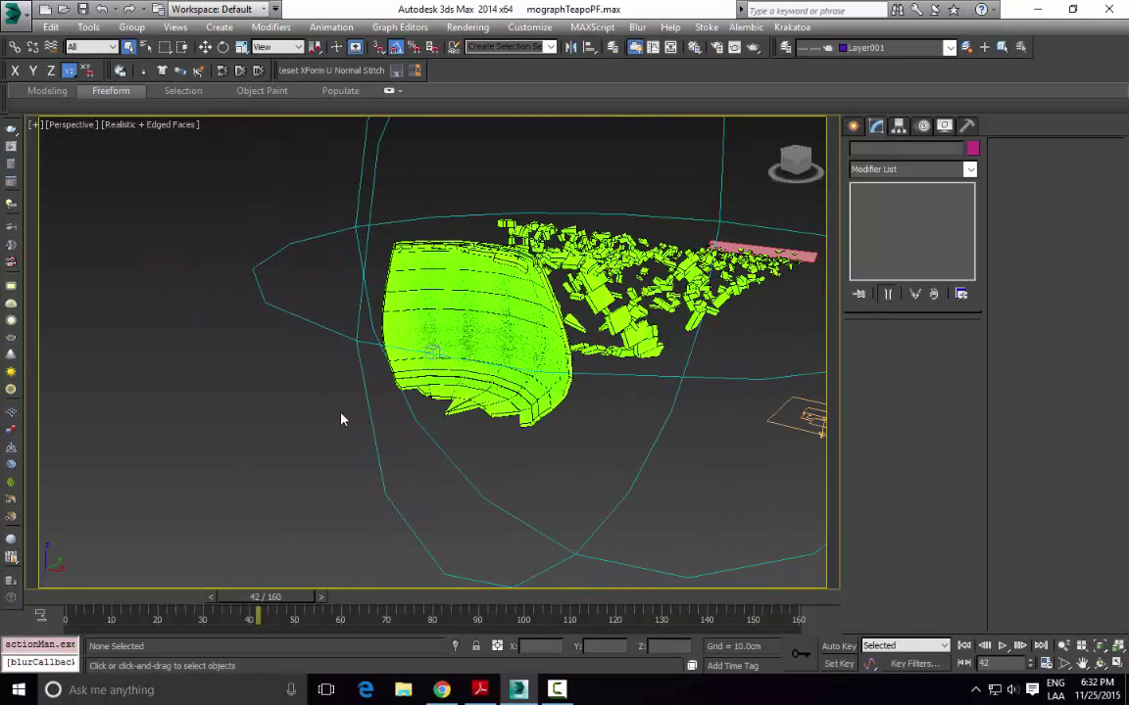
pyautogui.keyDown('alt'); pyautogui.moveTo(334, 411); pyautogui.dragTo(586, 398, button='middle'); pyautogui.keyUp('alt')
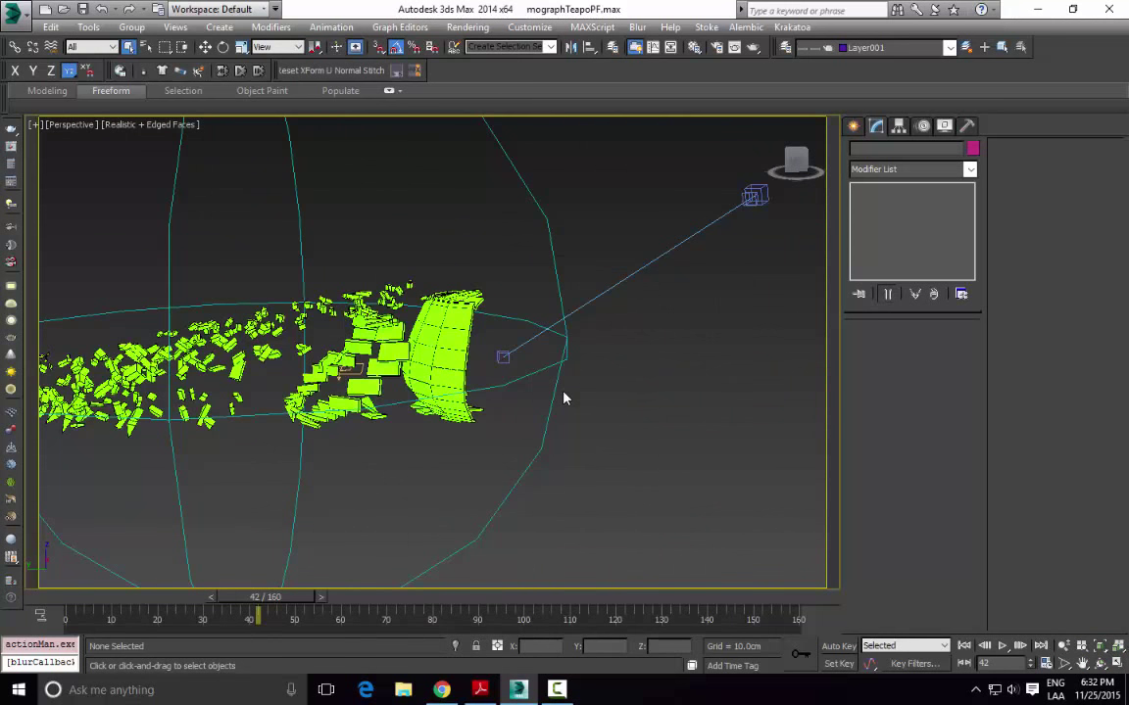
# Step: Set the OffsetType of the EffectorAnim_Controller data operator to NormalOffset and close Particle View
pyautogui.press('6')
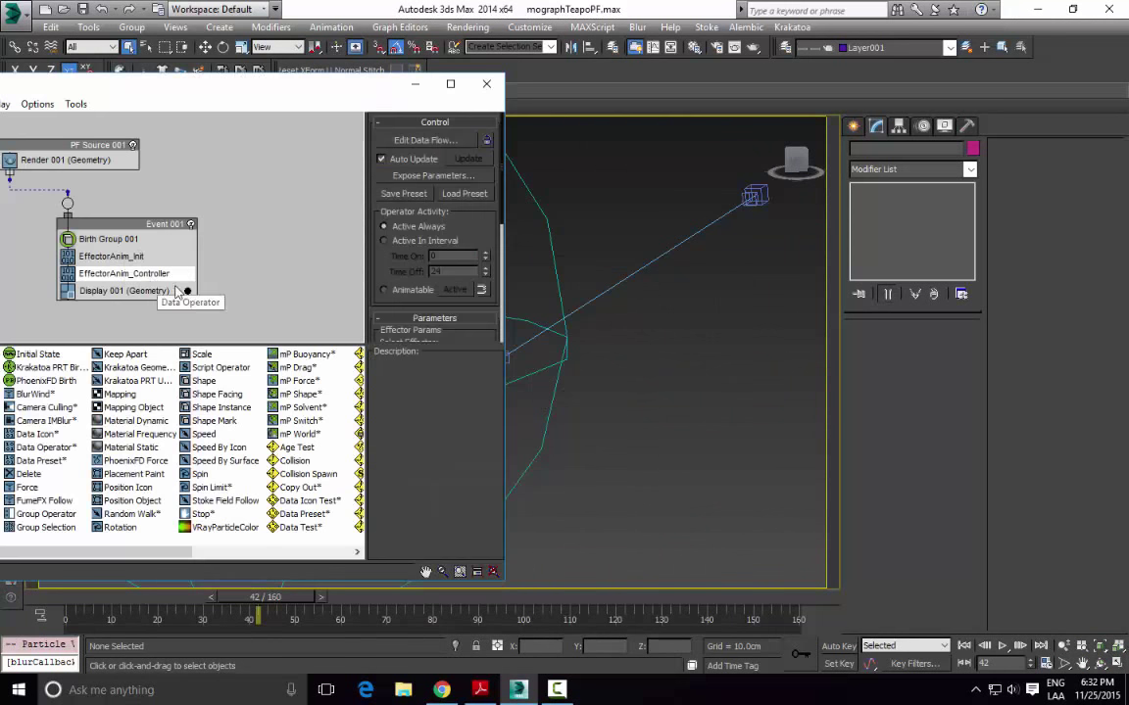
pyautogui.scroll(-5, 434, 275)
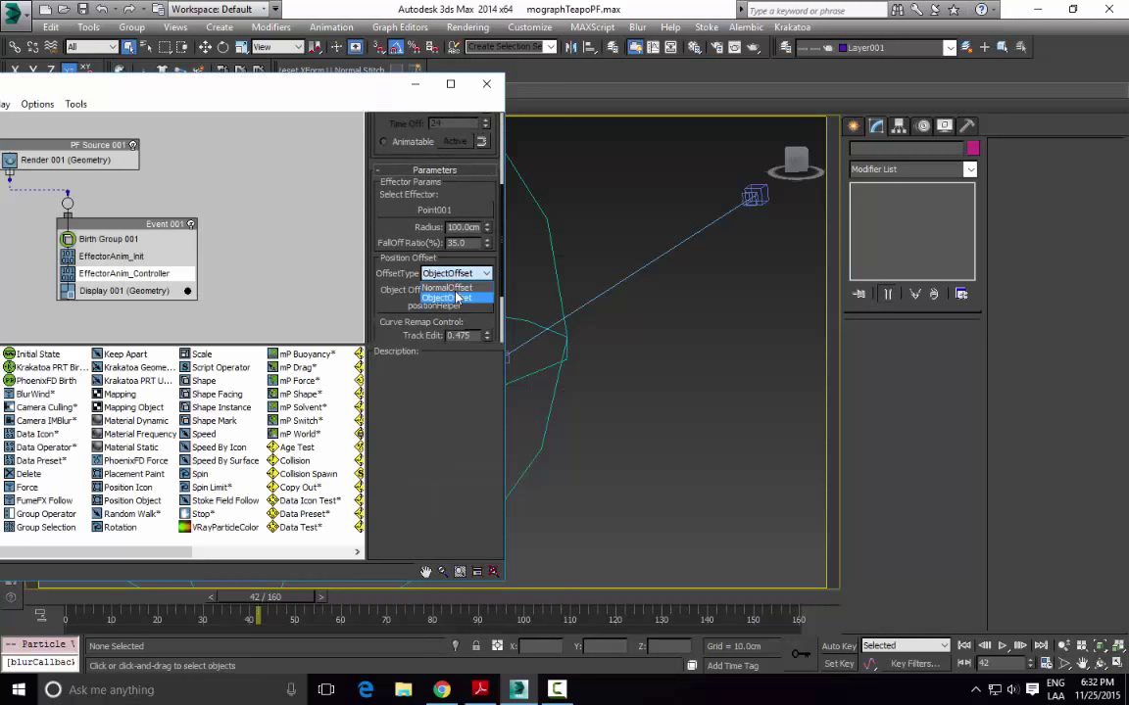
pyautogui.click(486, 83)
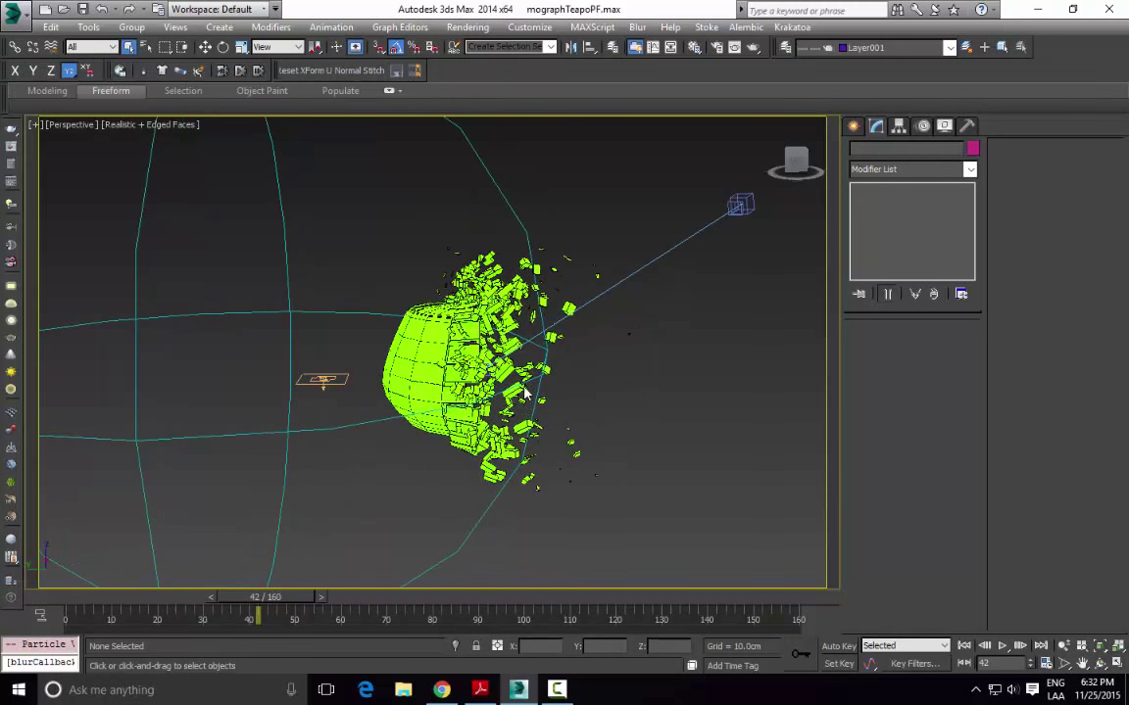
# Step: Scrub the teapot animation to frame 35 and examine the offset pieces up close and from several sides
pyautogui.scroll(-6, 431, 333)
pyautogui.keyDown('alt'); pyautogui.moveTo(431, 324); pyautogui.dragTo(524, 361, button='middle'); pyautogui.keyUp('alt')
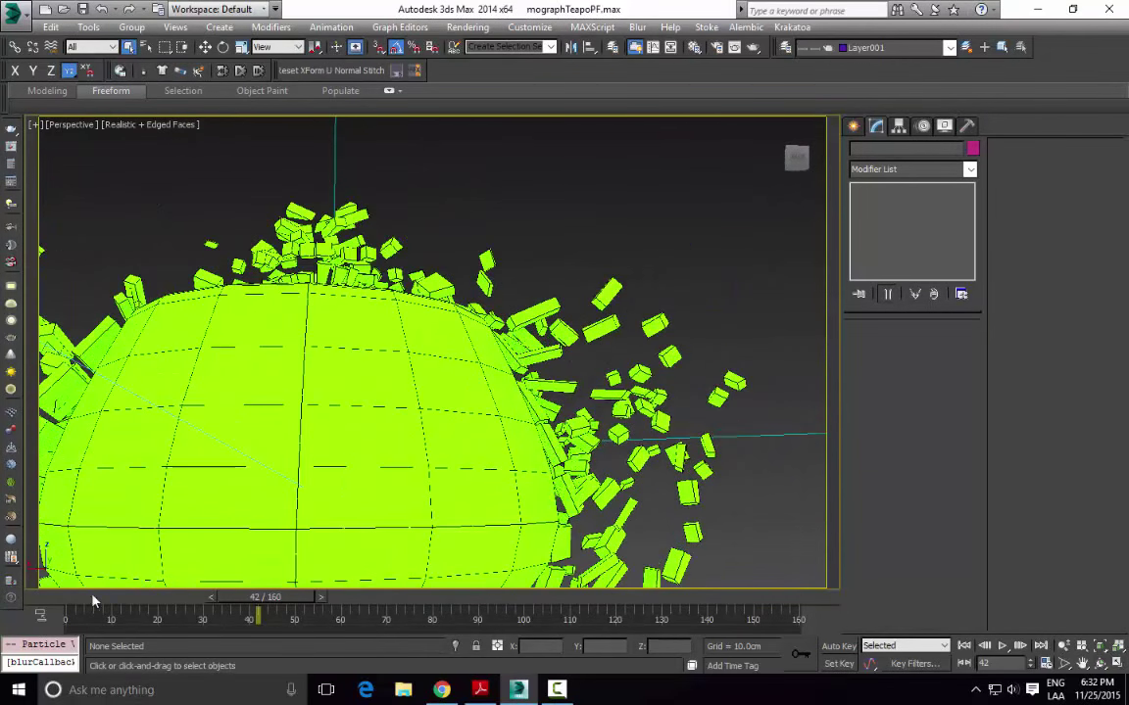
pyautogui.moveTo(93, 600); pyautogui.dragTo(235, 600)
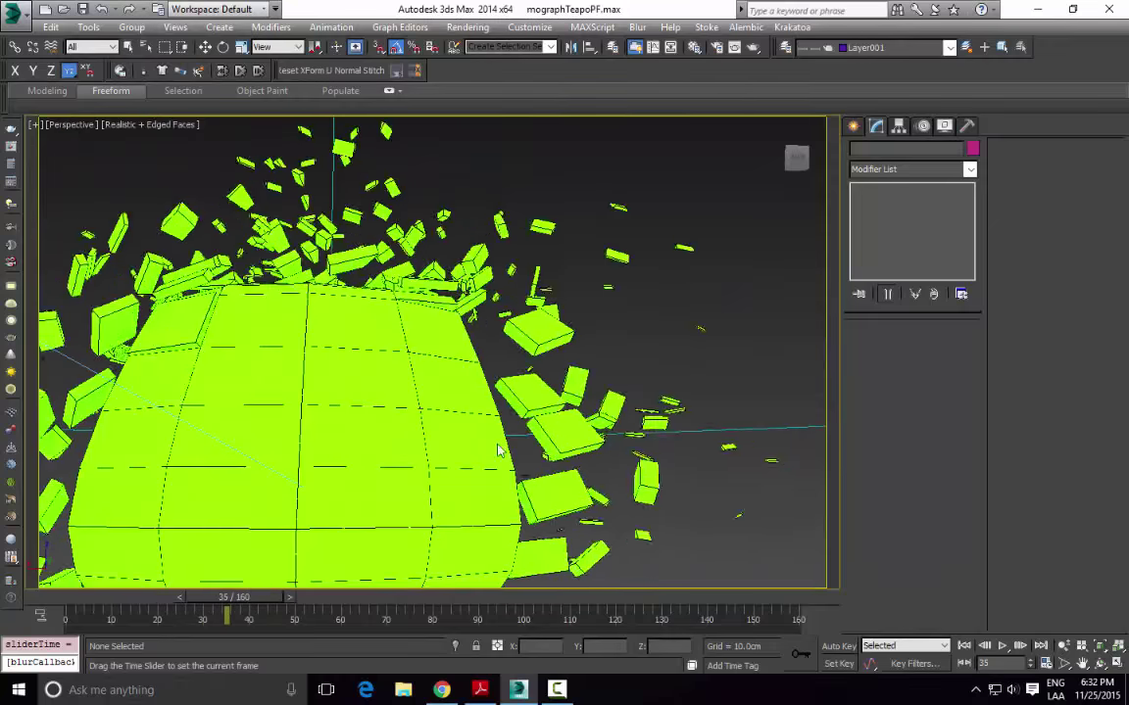
pyautogui.keyDown('alt'); pyautogui.moveTo(498, 451); pyautogui.dragTo(578, 443, button='middle'); pyautogui.keyUp('alt')
pyautogui.scroll(-4, 426, 468)
pyautogui.scroll(5, 314, 361)
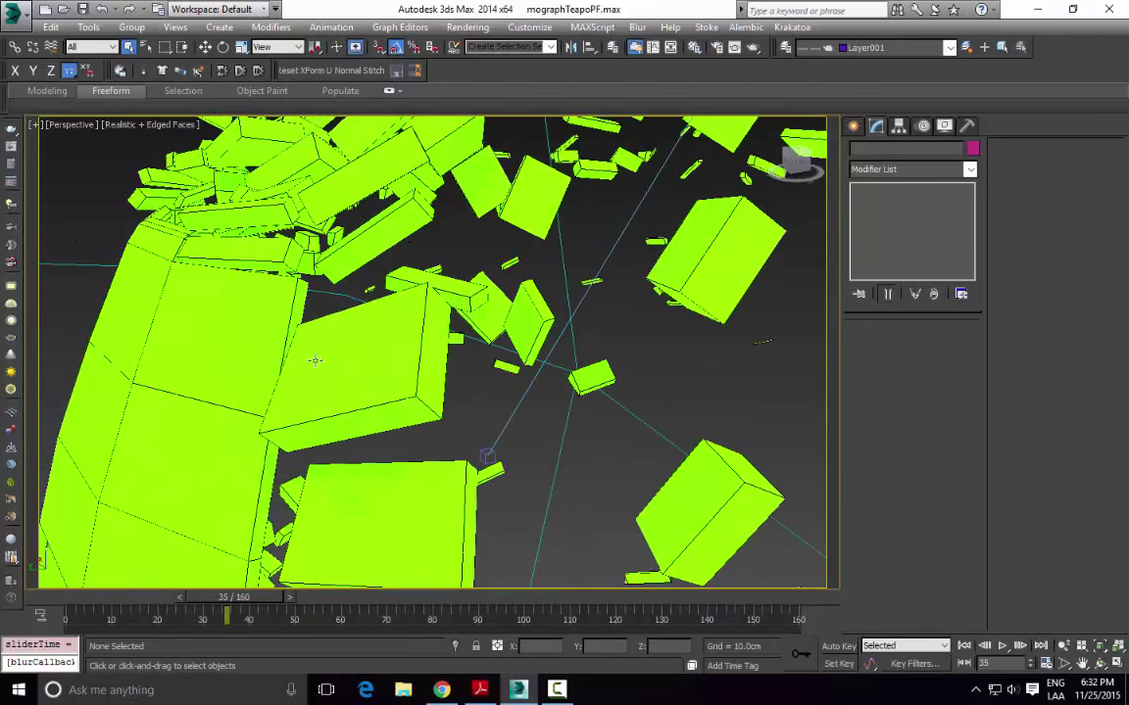
pyautogui.scroll(-8, 314, 361)
pyautogui.keyDown('alt'); pyautogui.moveTo(314, 360); pyautogui.dragTo(598, 373, button='middle'); pyautogui.keyUp('alt')
pyautogui.keyDown('alt'); pyautogui.moveTo(494, 333); pyautogui.dragTo(529, 394, button='middle'); pyautogui.keyUp('alt')
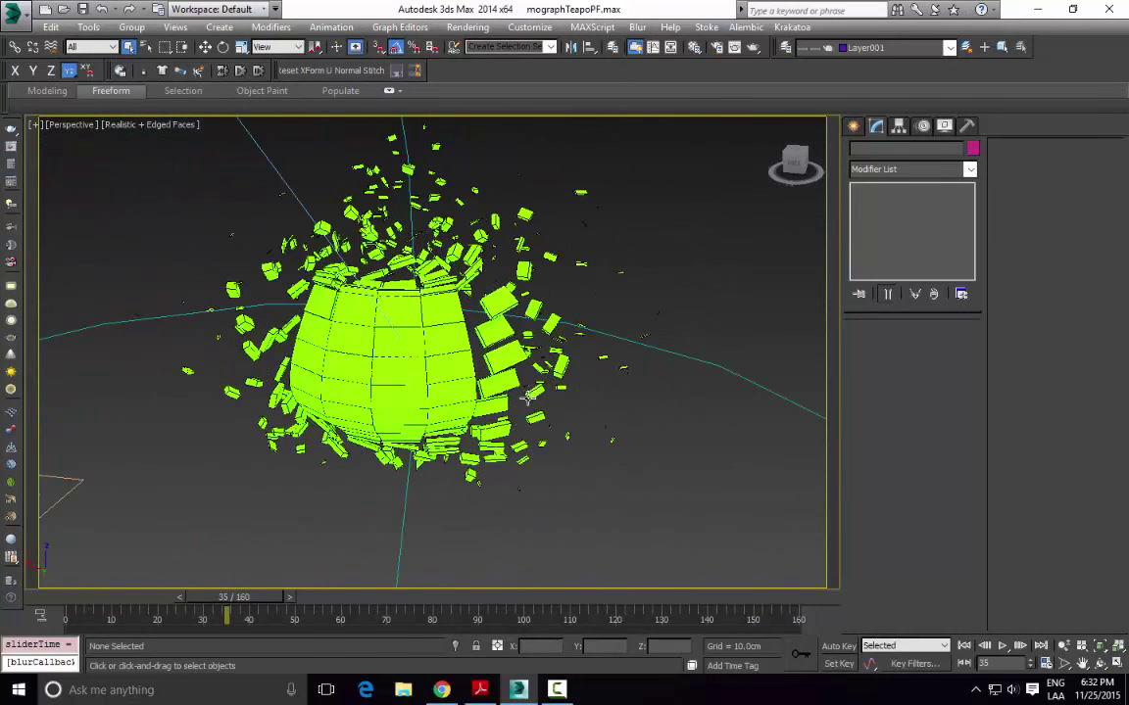
# Step: Scrub the teapot animation to frame 41 and examine the scattered pieces from the side
pyautogui.keyDown('alt'); pyautogui.moveTo(483, 420); pyautogui.dragTo(257, 306, button='middle'); pyautogui.keyUp('alt')
pyautogui.moveTo(73, 598); pyautogui.dragTo(282, 581)
pyautogui.keyDown('alt'); pyautogui.moveTo(282, 581); pyautogui.dragTo(339, 449, button='middle'); pyautogui.keyUp('alt')
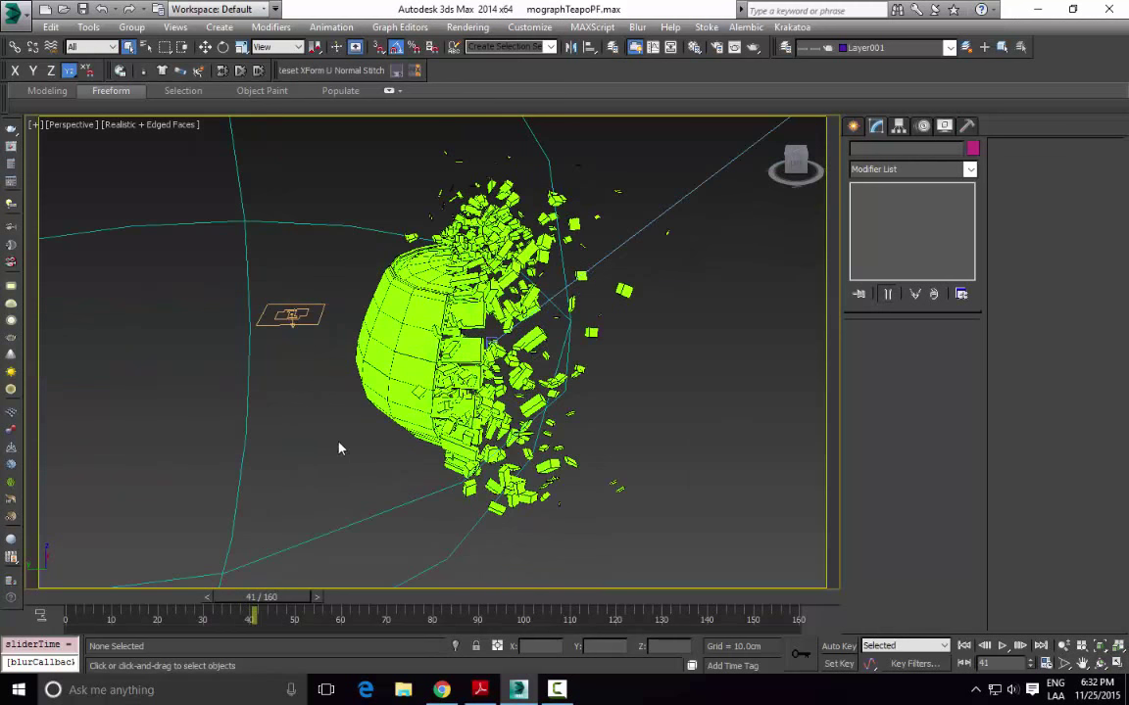
# Step: Examine the EffectorAnim_Controller data flow from the Distance Effector through Position Ops to Set Pos, and close it along with Particle View
pyautogui.press('6')
pyautogui.moveTo(228, 326); pyautogui.dragTo(228, 291, button='middle')
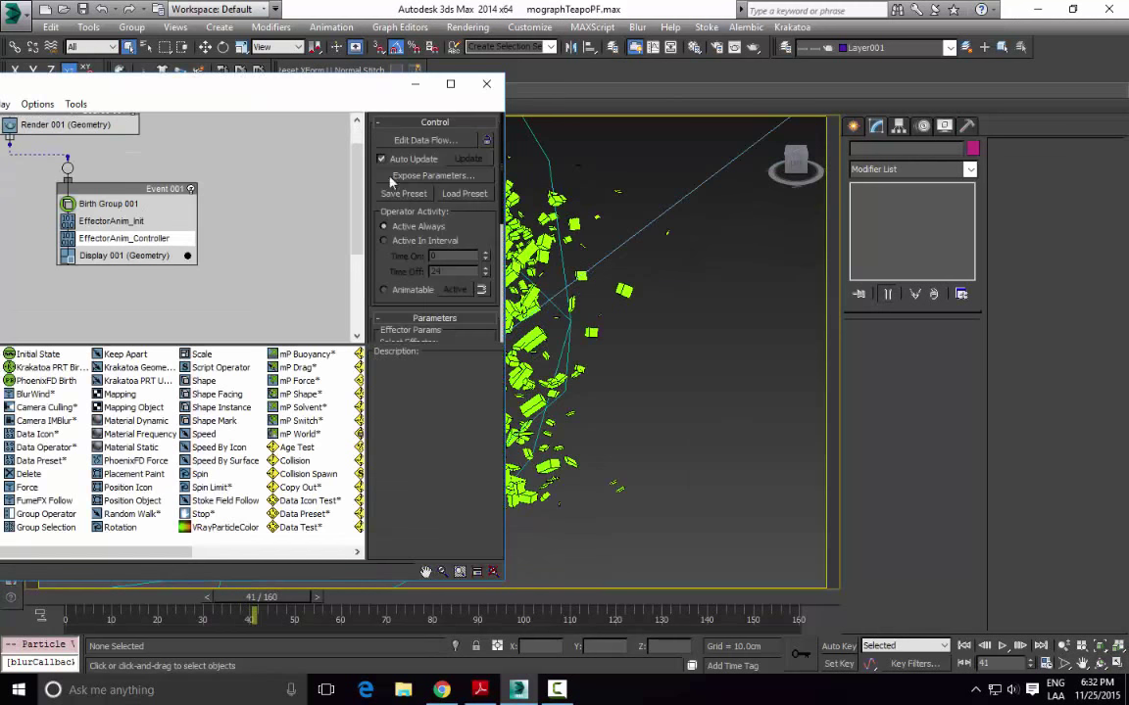
pyautogui.click(425, 147)
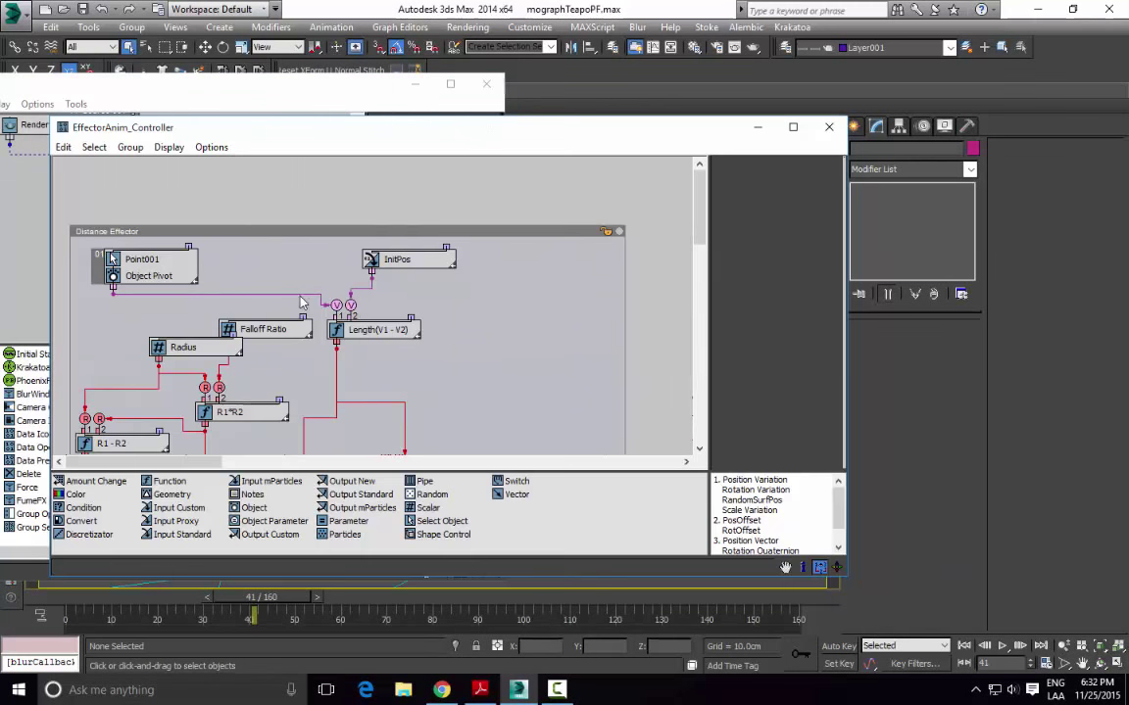
pyautogui.moveTo(303, 303)
pyautogui.mouseDown(button='middle')
pyautogui.moveTo(388, 318)
pyautogui.moveTo(358, 300)
pyautogui.moveTo(360, 253)
pyautogui.moveTo(230, 176)
pyautogui.mouseUp(button='middle')
pyautogui.moveTo(564, 446); pyautogui.dragTo(167, 272, button='middle')
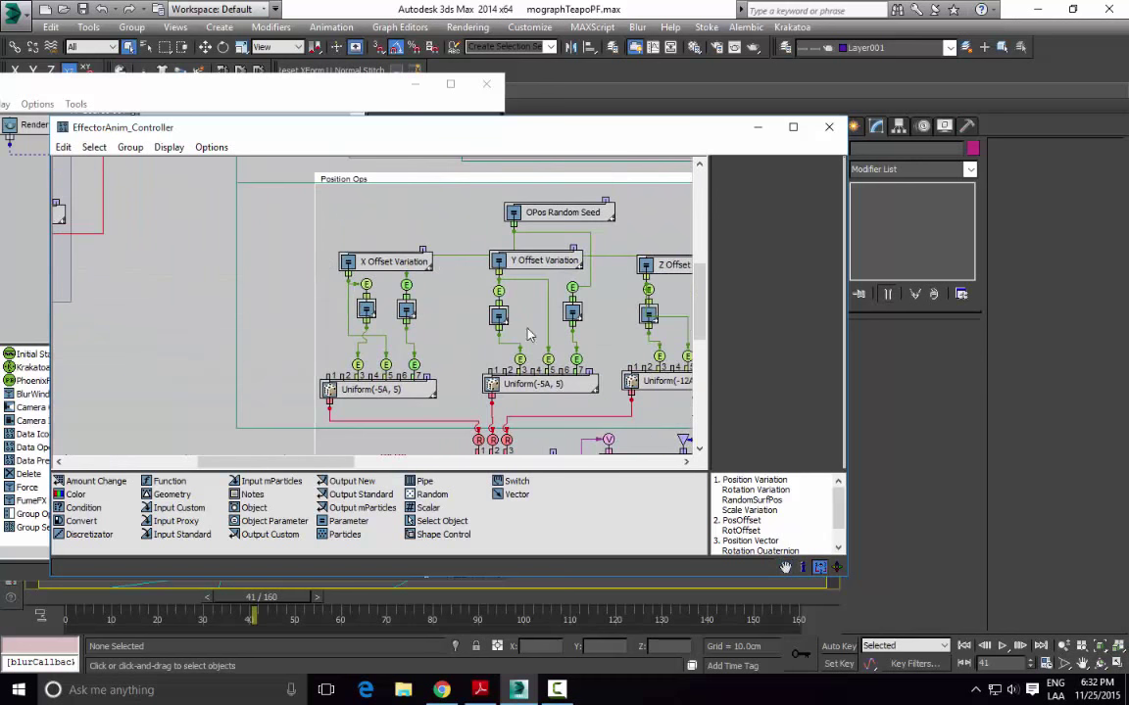
pyautogui.moveTo(574, 351)
pyautogui.mouseDown(button='middle')
pyautogui.moveTo(388, 322)
pyautogui.moveTo(265, 319)
pyautogui.mouseUp(button='middle')
pyautogui.moveTo(500, 319); pyautogui.dragTo(49, 321, button='middle')
pyautogui.moveTo(454, 312); pyautogui.dragTo(279, 300, button='middle')
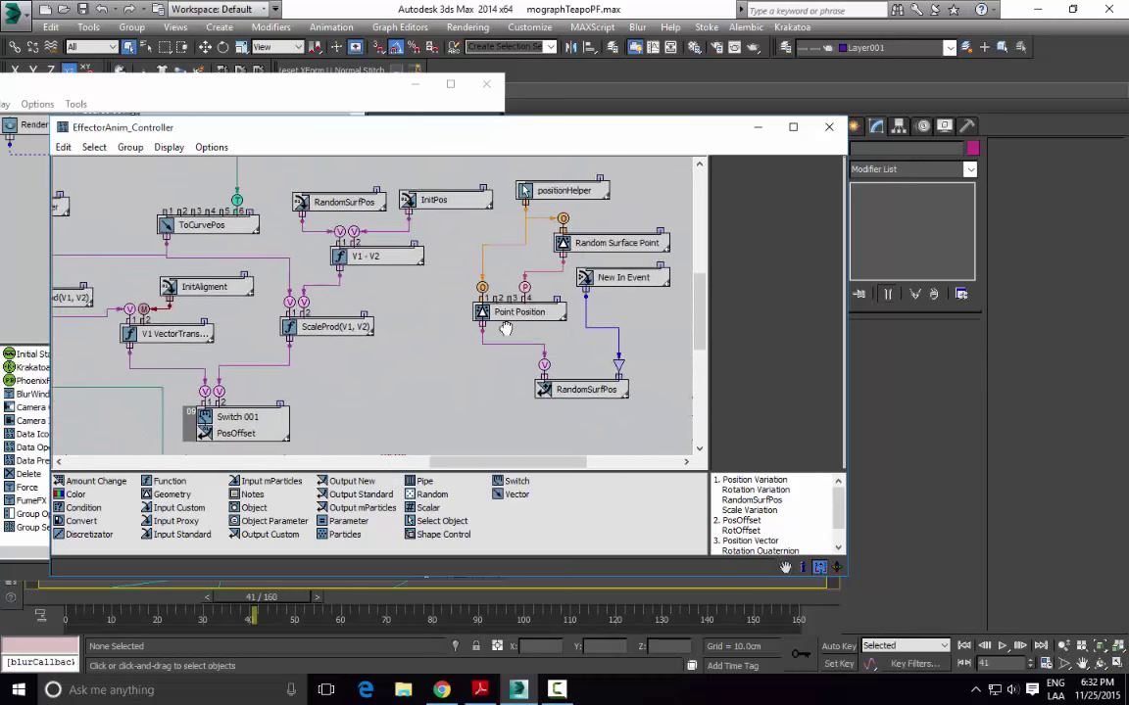
pyautogui.moveTo(506, 327); pyautogui.dragTo(410, 323, button='middle')
pyautogui.moveTo(531, 316); pyautogui.dragTo(310, 307, button='middle')
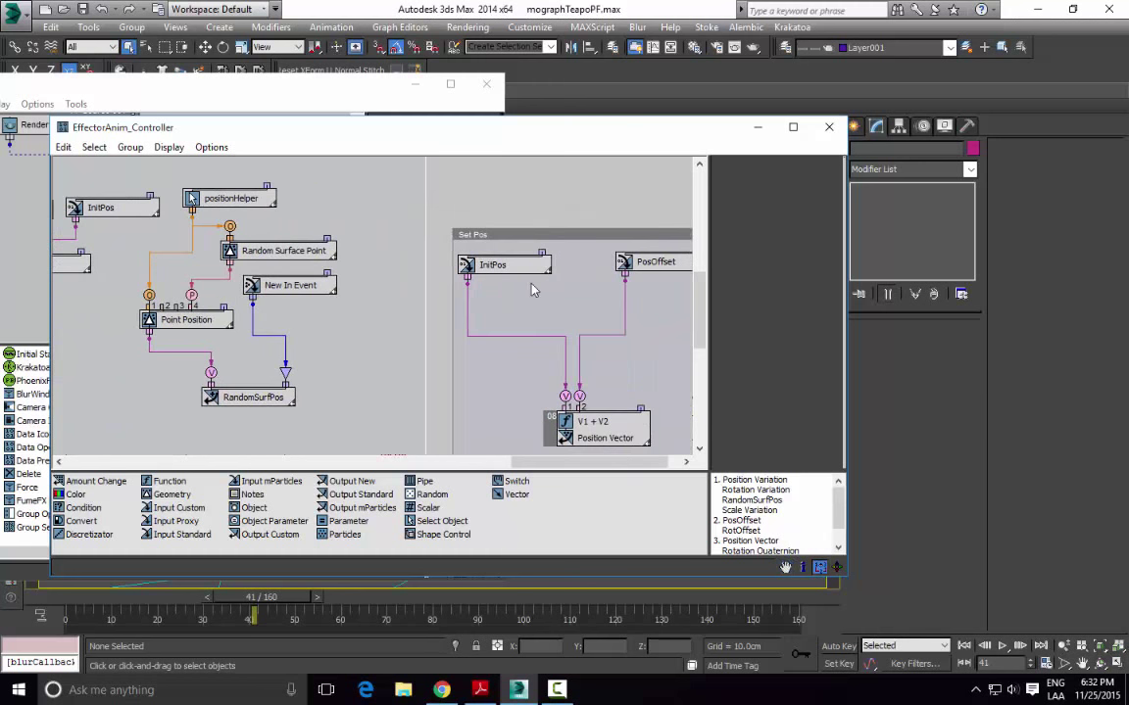
pyautogui.click(829, 128)
pyautogui.click(486, 83)
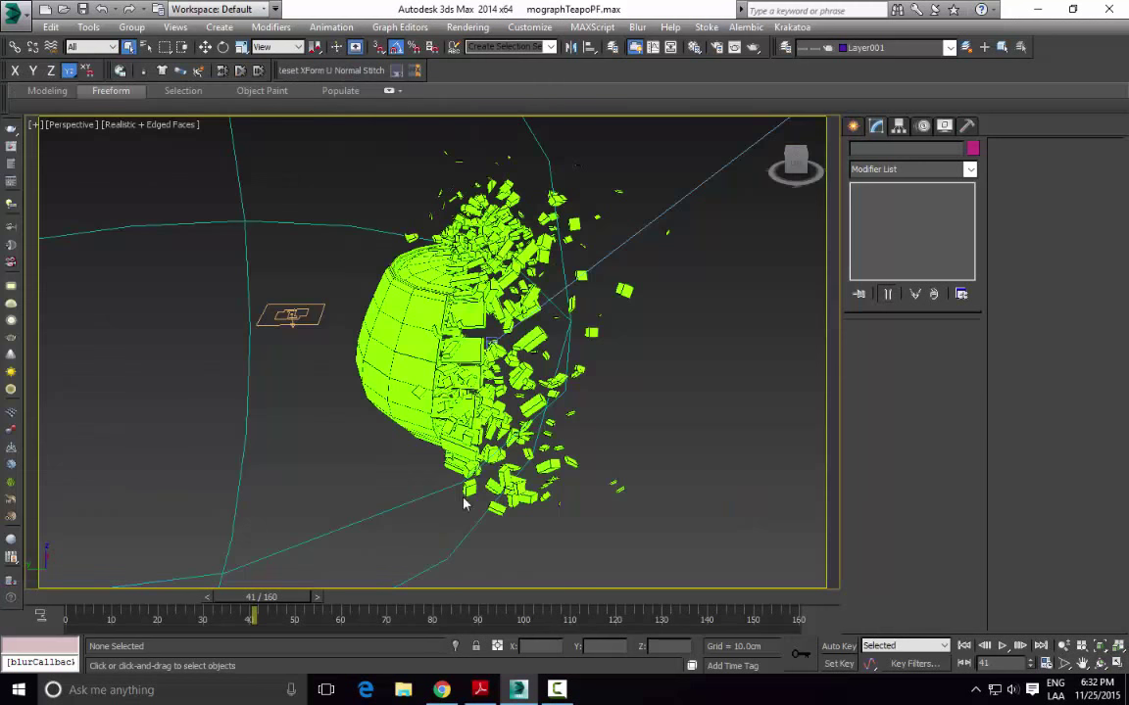
# Step: Scrub the teapot animation to frame 42 and open Particle View from the PF Source 001 emitter
pyautogui.moveTo(68, 608); pyautogui.dragTo(258, 608)
pyautogui.keyDown('alt'); pyautogui.moveTo(476, 355); pyautogui.dragTo(265, 460, button='middle'); pyautogui.keyUp('alt')
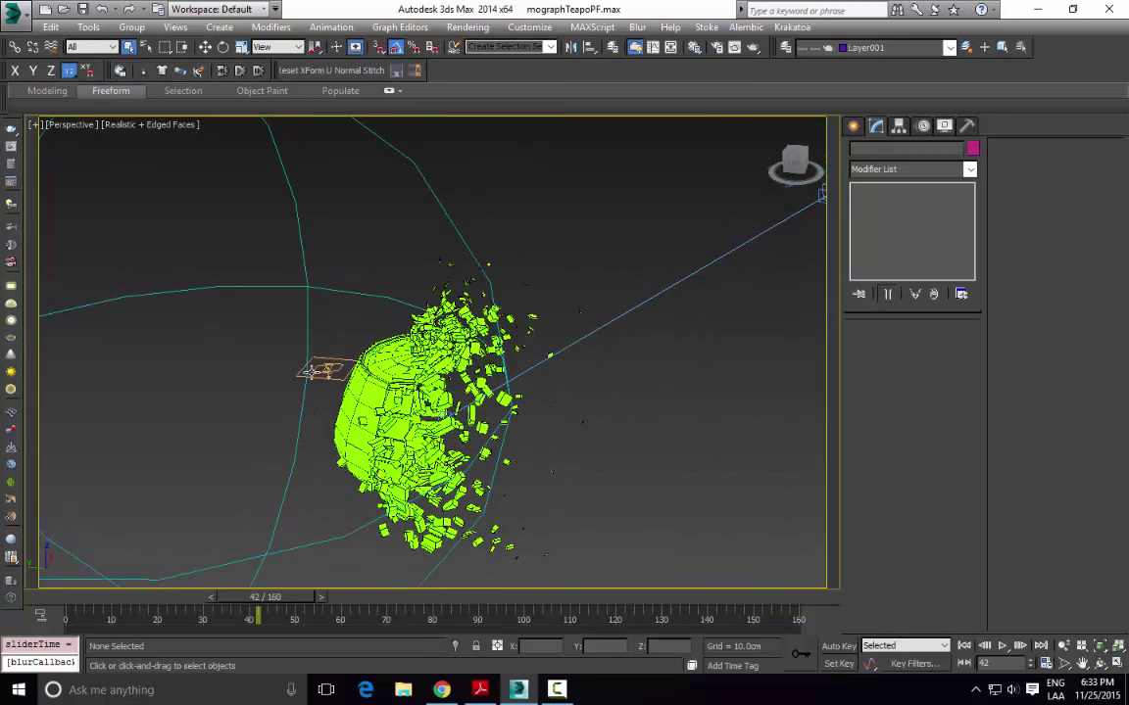
pyautogui.click(322, 374)
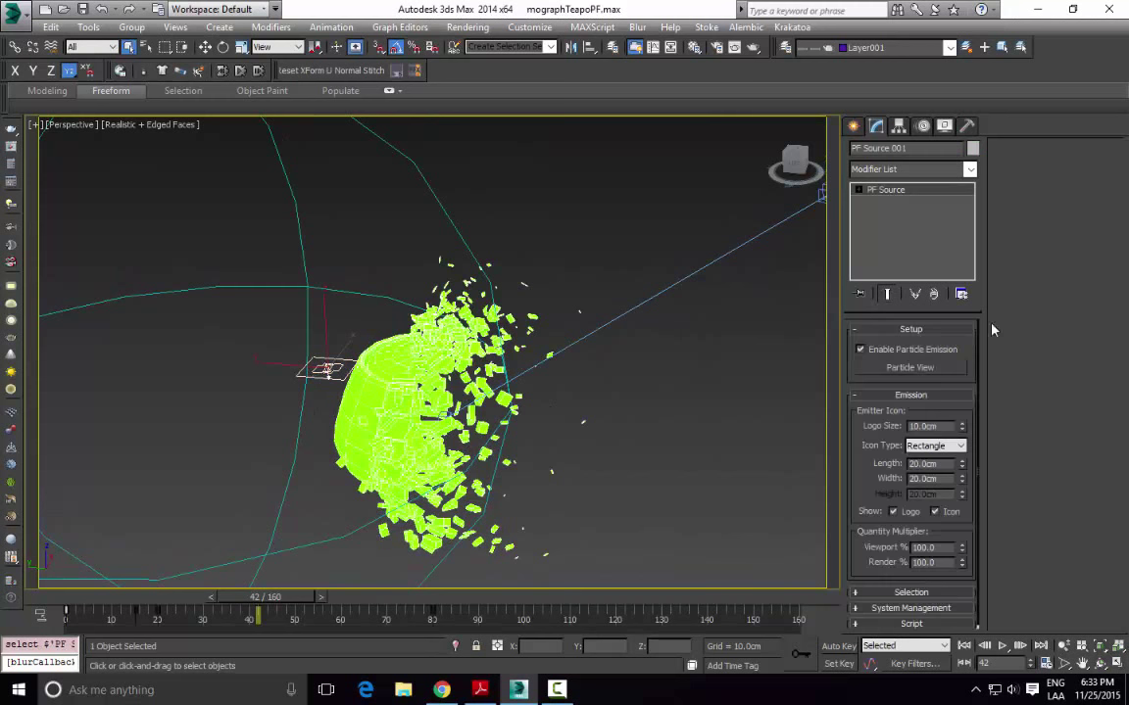
pyautogui.click(910, 366)
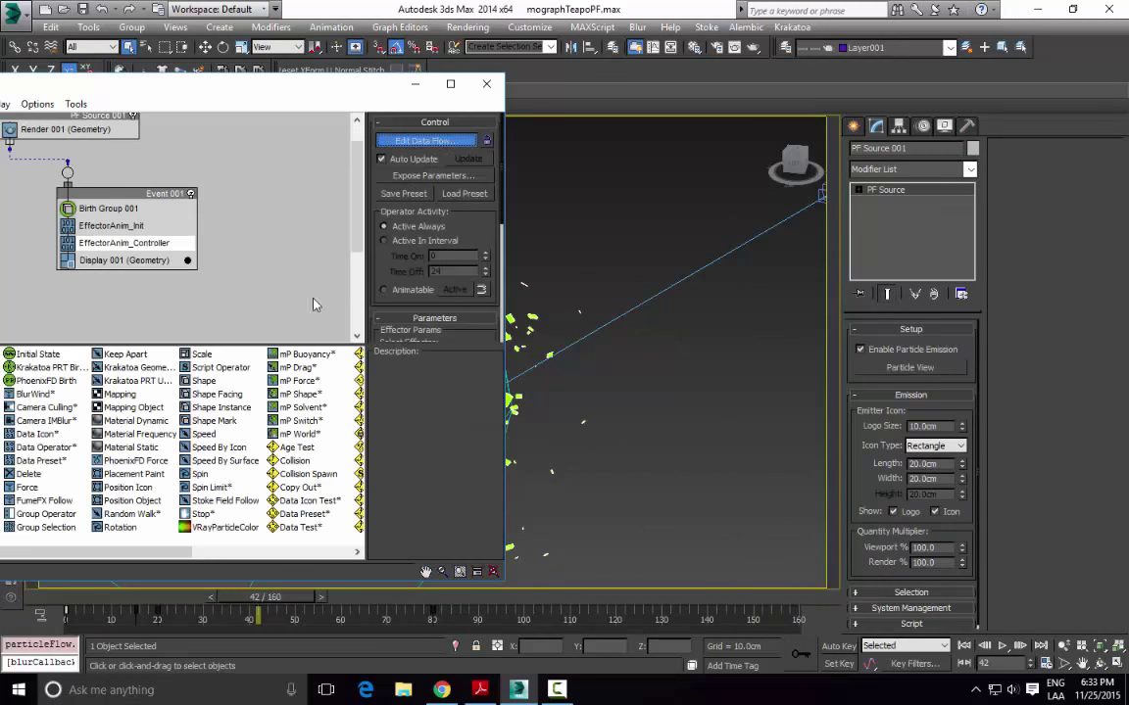
# Step: Examine the EffectorAnim_Controller data flow again, select the R1*R2 Real --> Time operator, and close the data flow editor
pyautogui.click(421, 141)
pyautogui.moveTo(481, 256); pyautogui.dragTo(381, 255, button='middle')
pyautogui.moveTo(503, 443); pyautogui.dragTo(444, 278, button='middle')
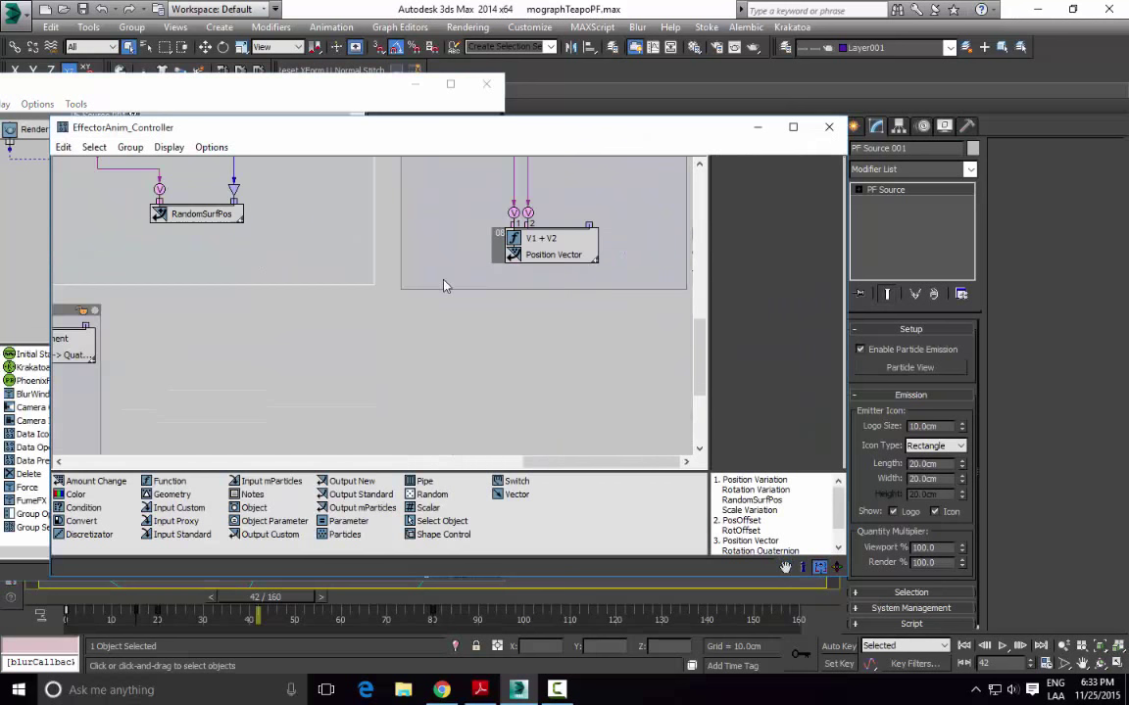
pyautogui.moveTo(290, 270); pyautogui.dragTo(1047, 483, button='middle')
pyautogui.moveTo(225, 265); pyautogui.dragTo(453, 282, button='middle')
pyautogui.moveTo(108, 312); pyautogui.dragTo(500, 387, button='middle')
pyautogui.moveTo(124, 176); pyautogui.dragTo(270, 301, button='middle')
pyautogui.click(387, 316)
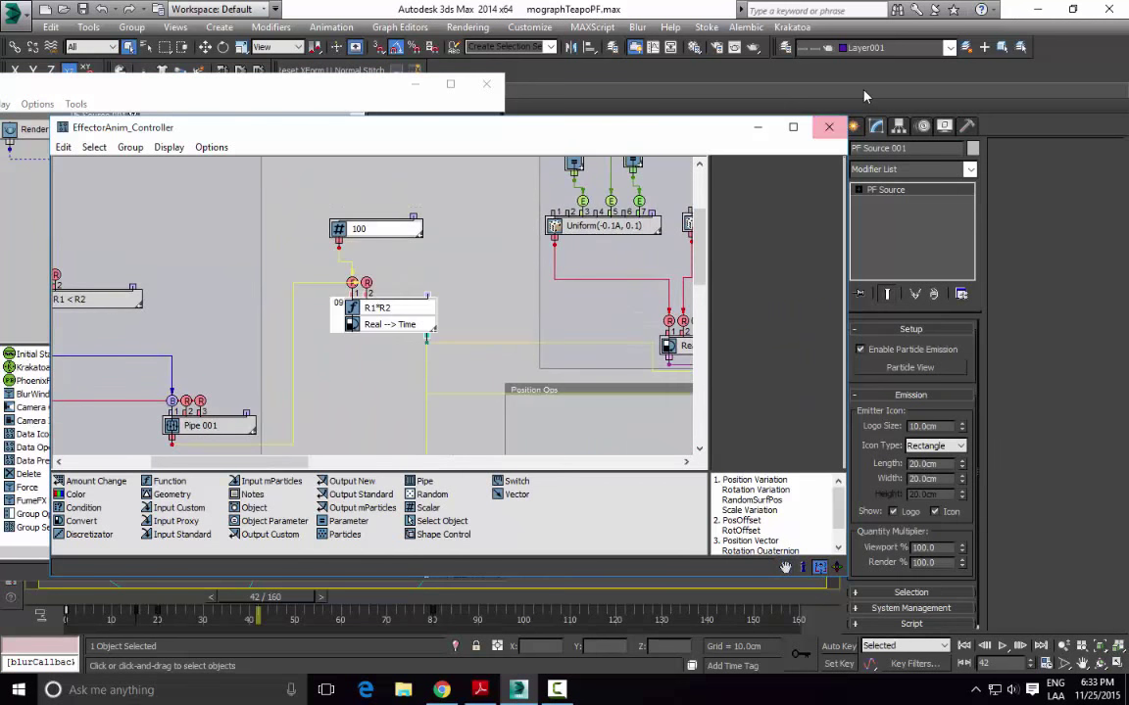
pyautogui.click(829, 126)
# Step: Set the viewport integration step of PF Source 001 to 1/4 Frame and scrub the animation to frame 39
pyautogui.moveTo(165, 273); pyautogui.dragTo(165, 288, button='middle')
pyautogui.click(223, 172)
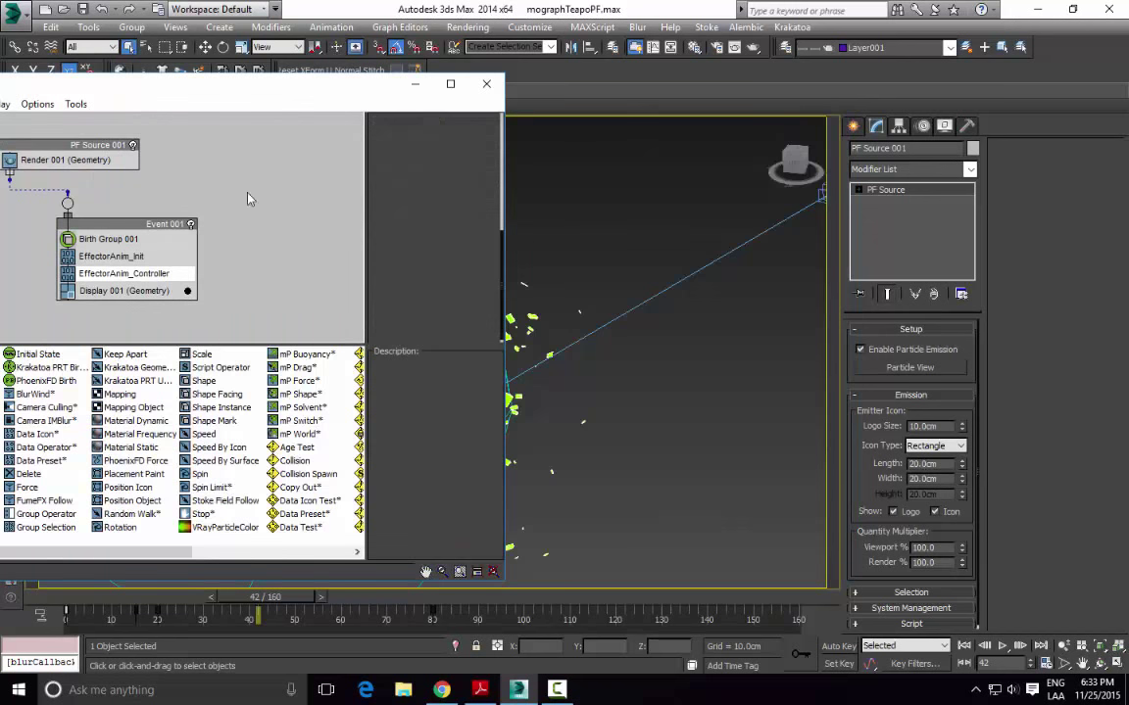
pyautogui.click(98, 144)
pyautogui.click(439, 142)
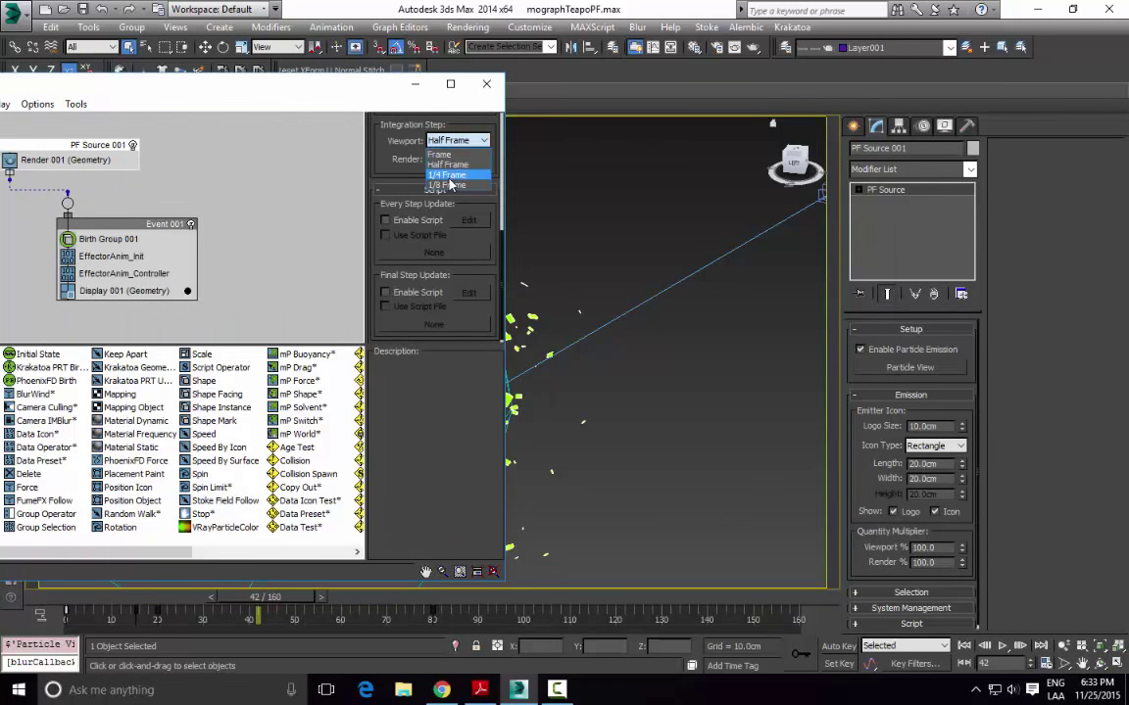
pyautogui.click(445, 168)
pyautogui.moveTo(597, 375); pyautogui.dragTo(784, 416, button='middle')
pyautogui.click(703, 295)
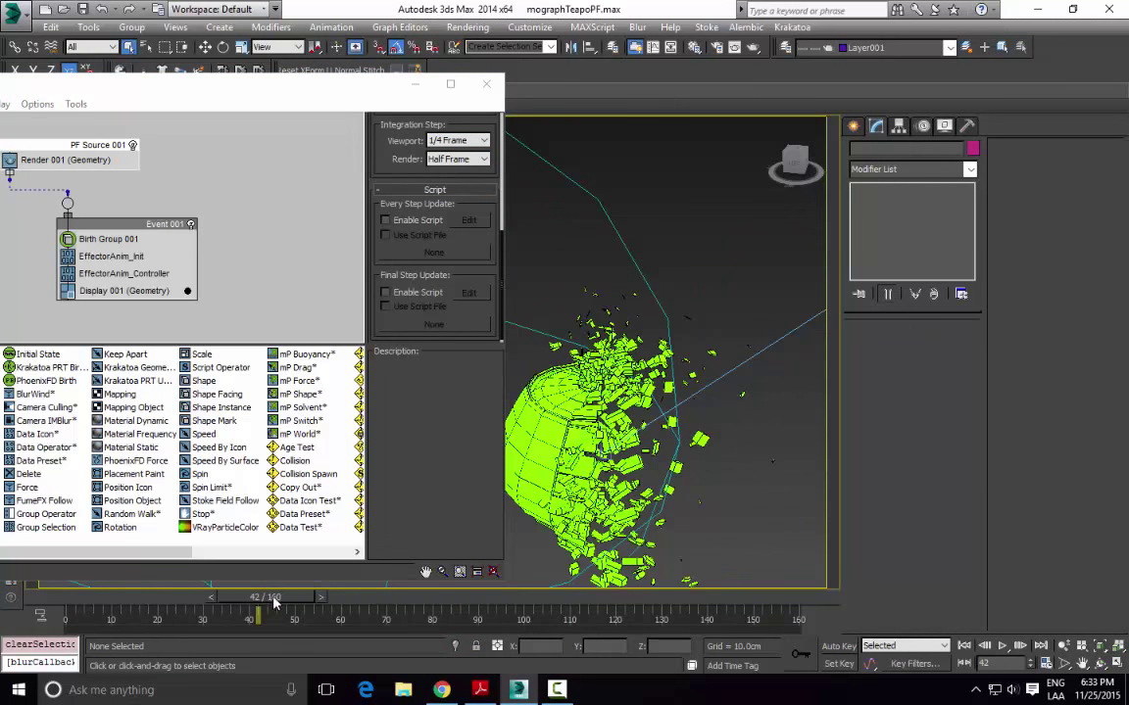
pyautogui.moveTo(260, 600)
pyautogui.mouseDown()
pyautogui.moveTo(179, 606)
pyautogui.moveTo(259, 625)
pyautogui.mouseUp()
# Step: Set the viewport integration step of PF Source 001 back to Half Frame and close Particle View
pyautogui.click(456, 140)
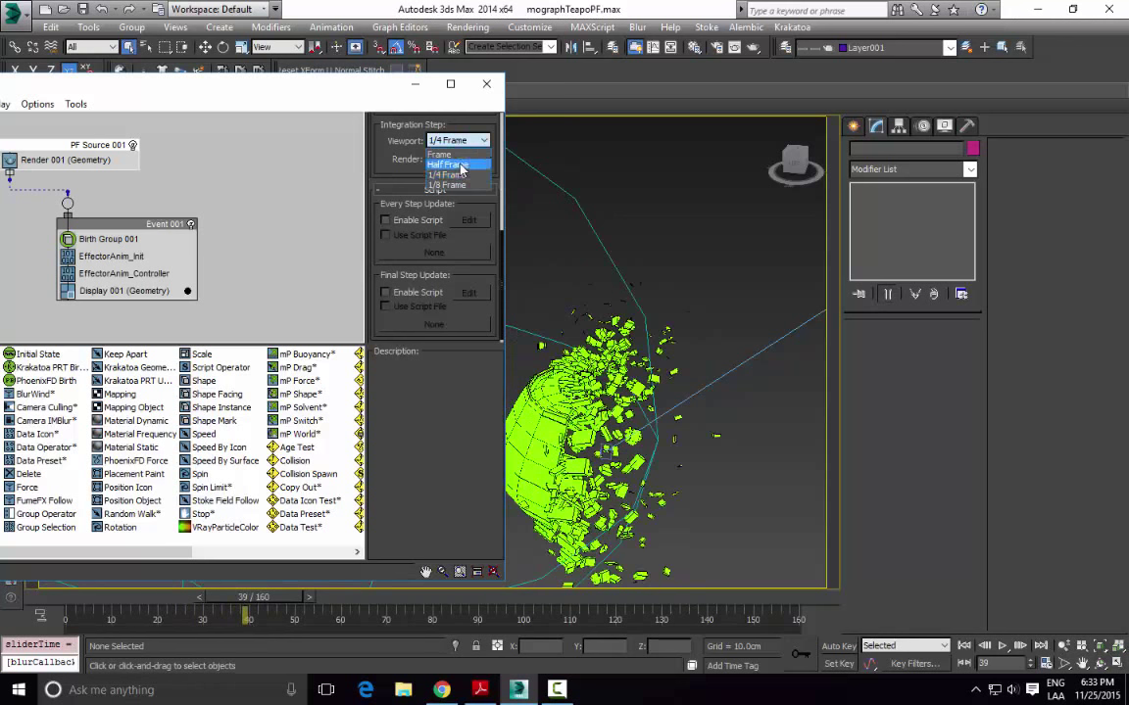
pyautogui.click(446, 161)
pyautogui.click(485, 90)
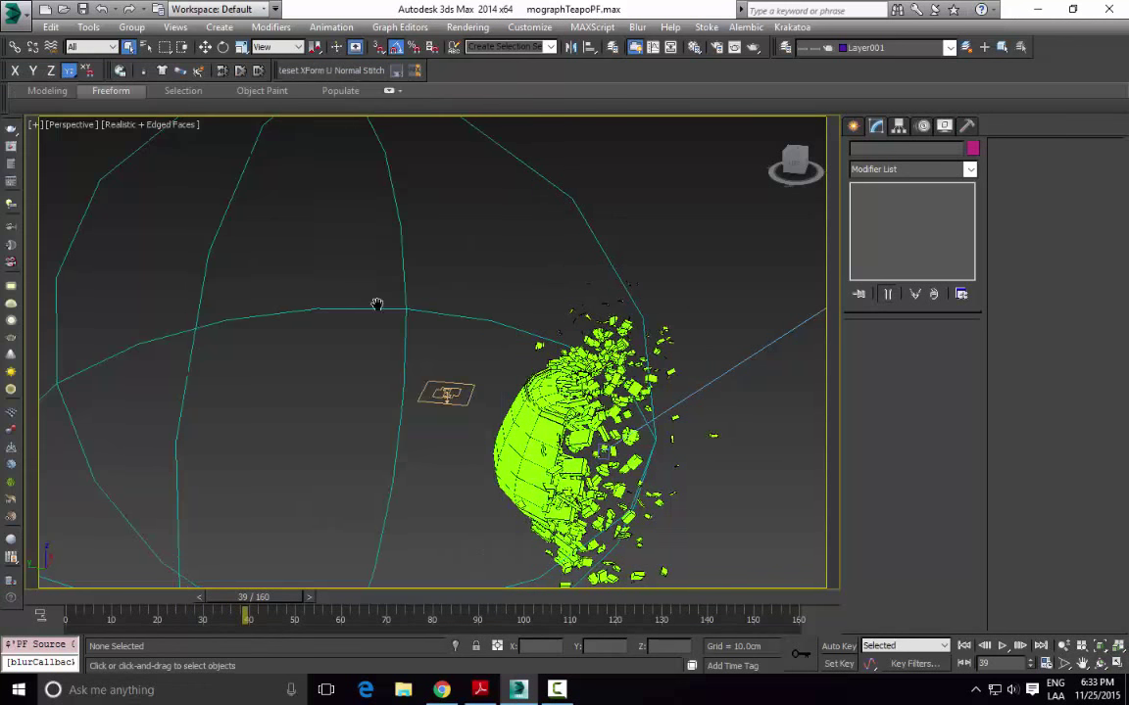
pyautogui.keyDown('alt'); pyautogui.moveTo(378, 305); pyautogui.dragTo(338, 286, button='middle'); pyautogui.keyUp('alt')
pyautogui.click(14, 14)
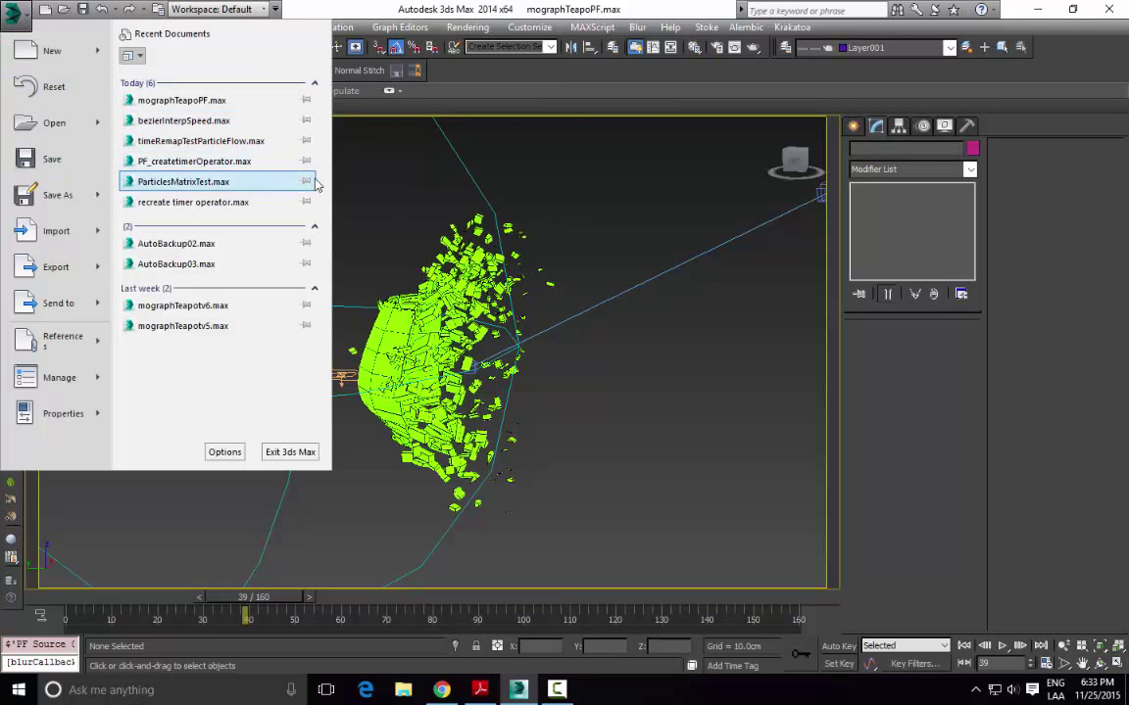
pyautogui.click(495, 185)
pyautogui.scroll(1, 490, 250)
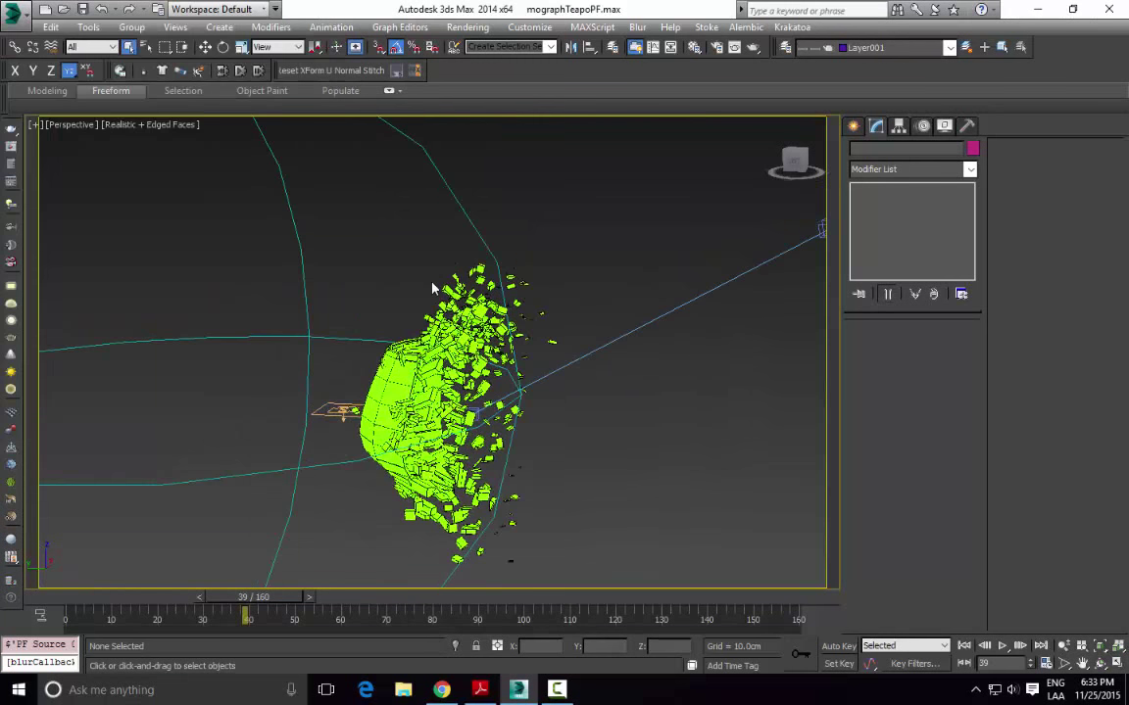
pyautogui.scroll(1, 467, 270)
pyautogui.keyDown('alt'); pyautogui.moveTo(466, 291); pyautogui.dragTo(377, 323, button='middle'); pyautogui.keyUp('alt')
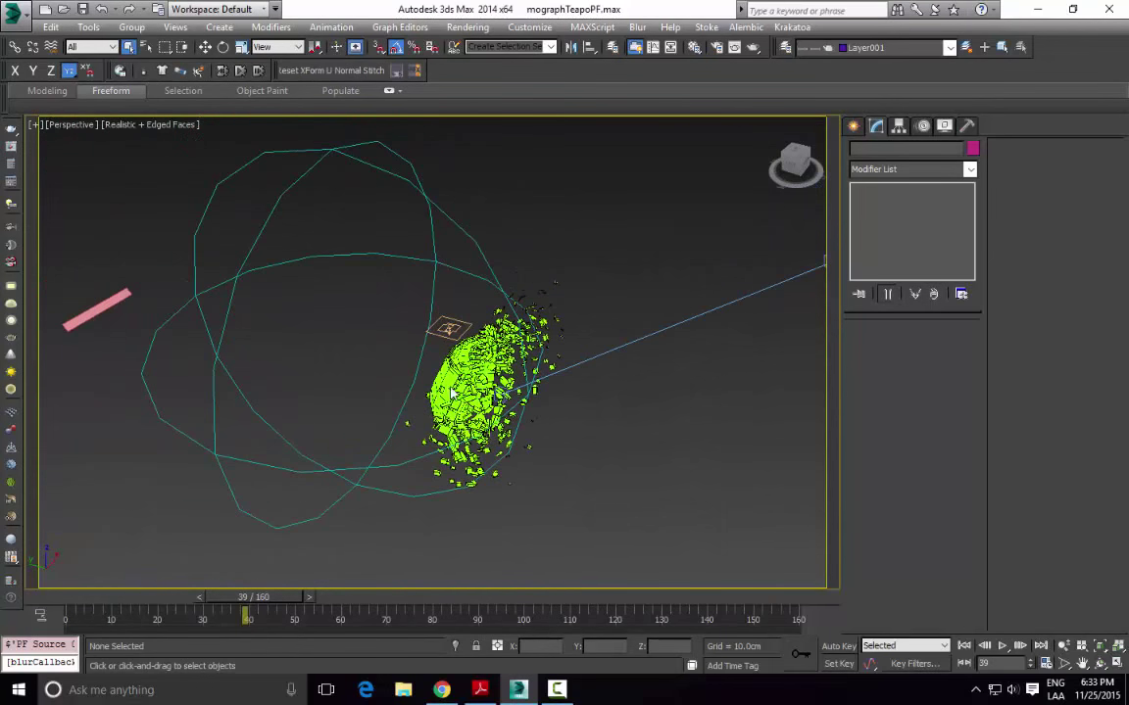